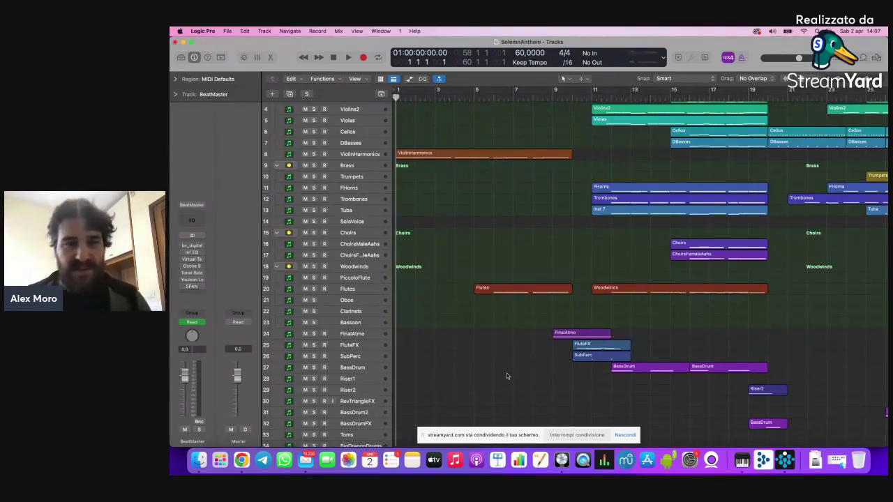
Step: Enlarge the track heights in the arrangement and place the playhead at bar 11, beat 3
scroll(516, 296, up, 3)
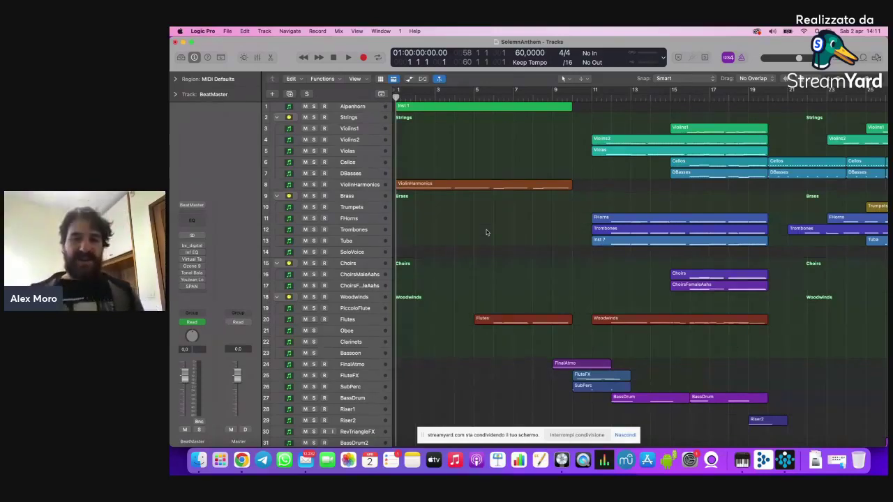
scroll(486, 232, right, 3)
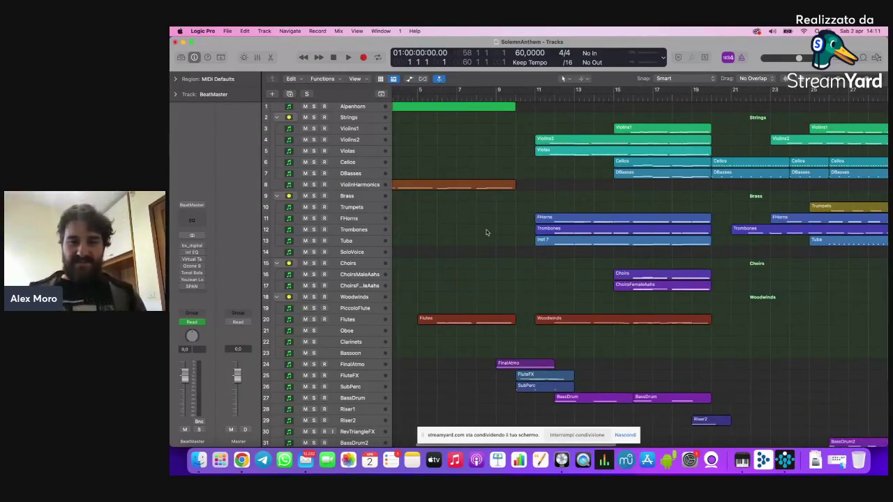
scroll(486, 232, down, 5)
scroll(486, 232, up, 5)
scroll(489, 231, right, 2)
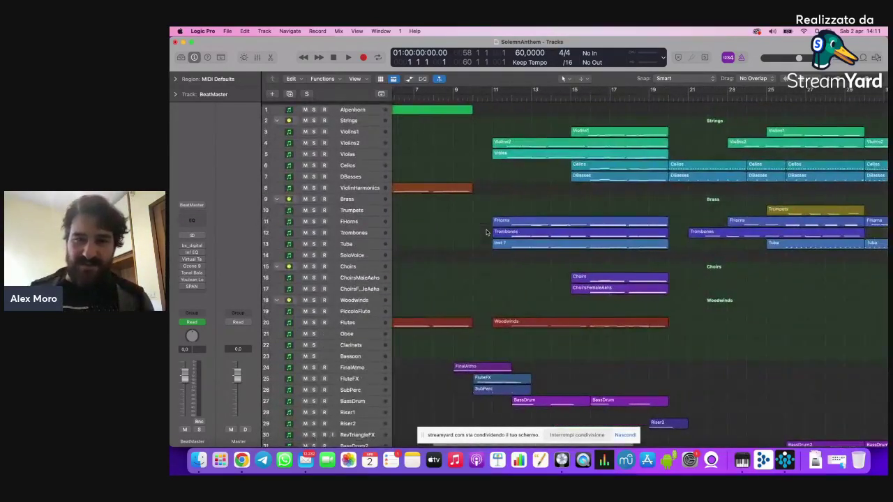
click(492, 99)
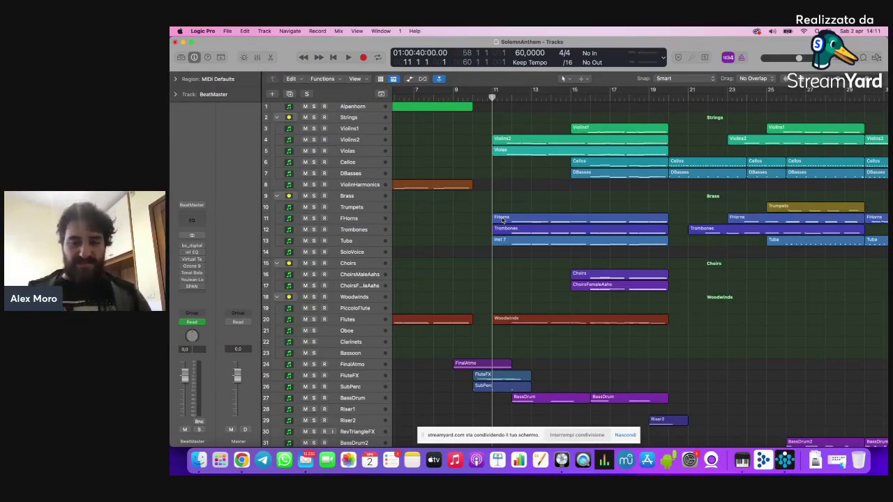
scroll(502, 220, up, 5)
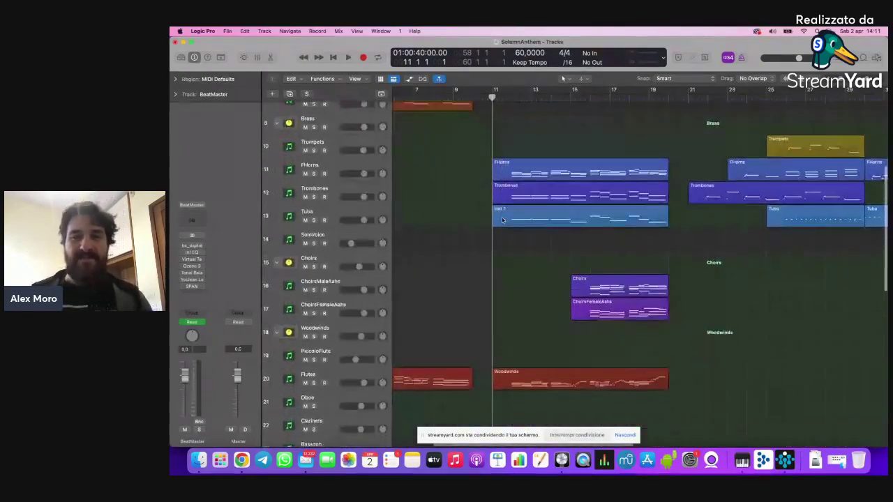
scroll(502, 220, up, 5)
click(501, 98)
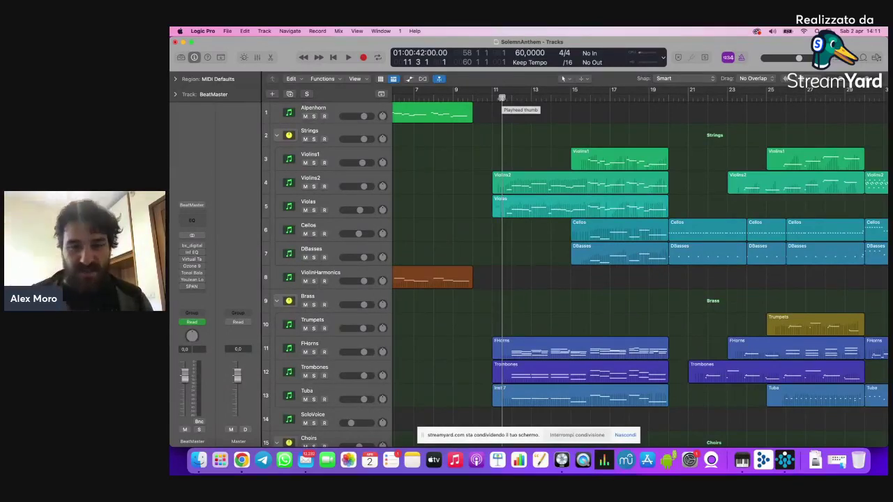
Step: Look over the full track list and play a short excerpt starting at bar 11, beat 3
scroll(501, 102, down, 15)
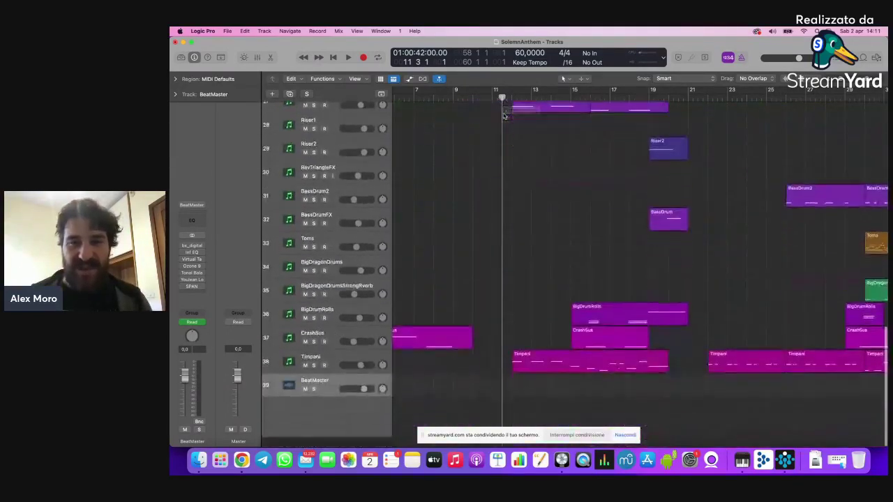
scroll(543, 225, up, 15)
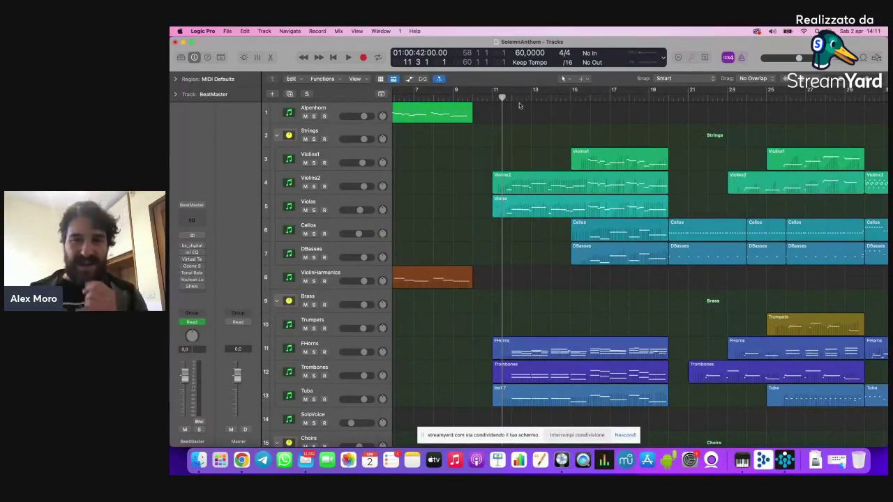
mouse_move(501, 97)
mouse_down()
mouse_move(511, 98)
mouse_move(501, 98)
mouse_up()
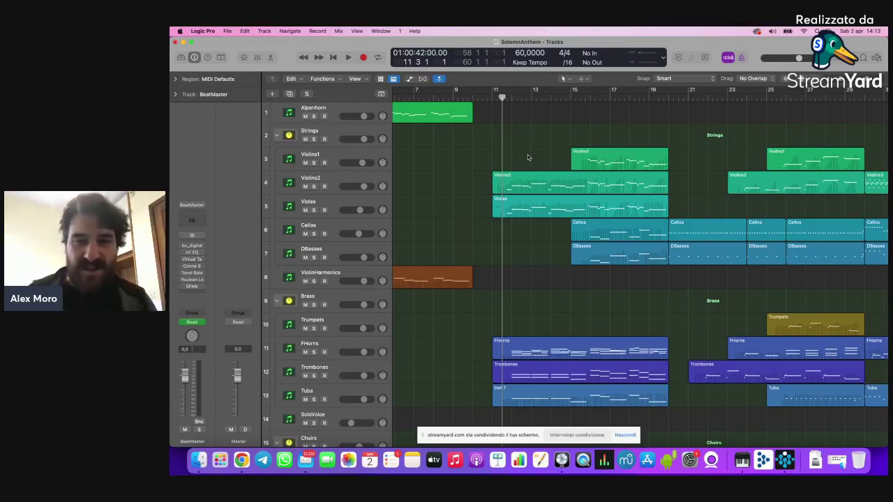
key(space)
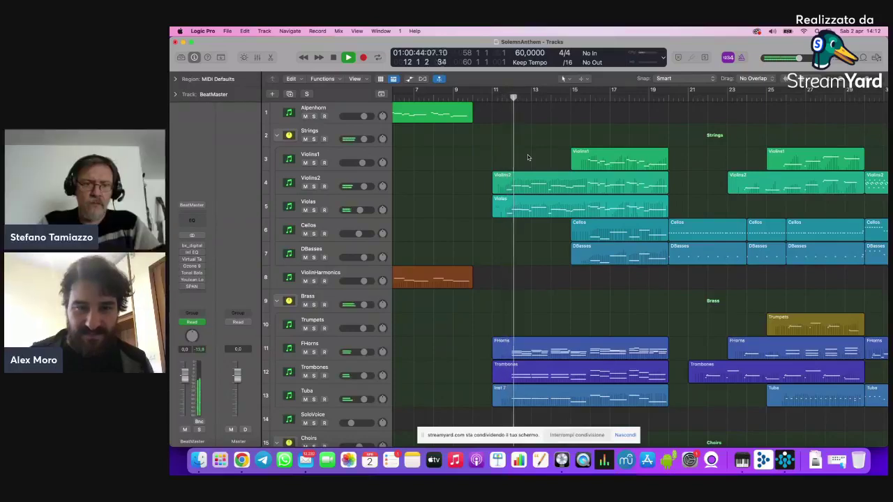
key(space)
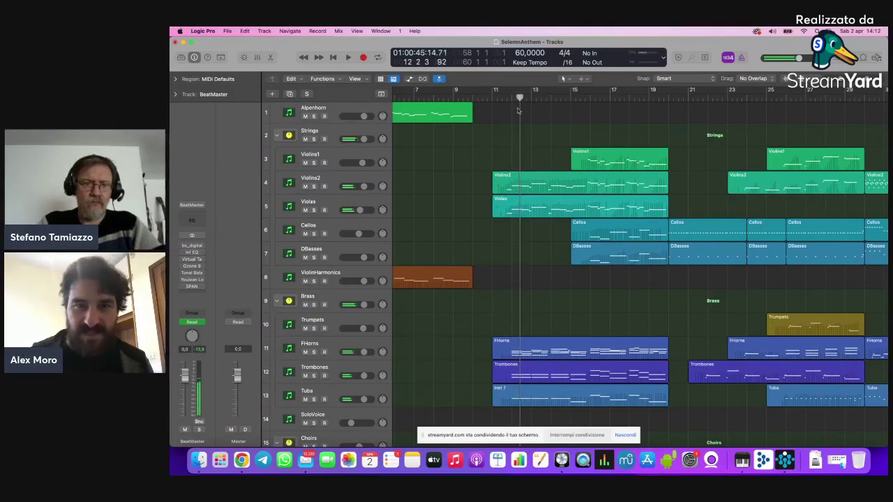
Step: Replay the orchestral passage from bar 11, beat 3 and stop playback at bar 20
key(space)
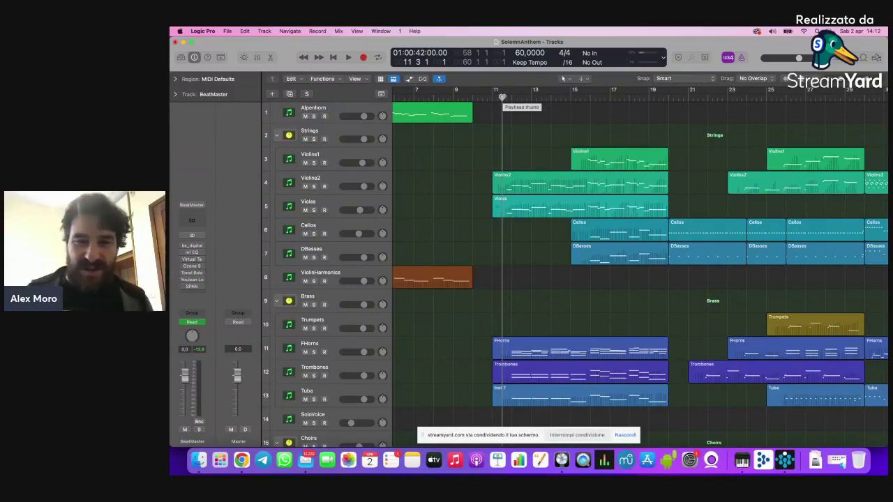
key(space)
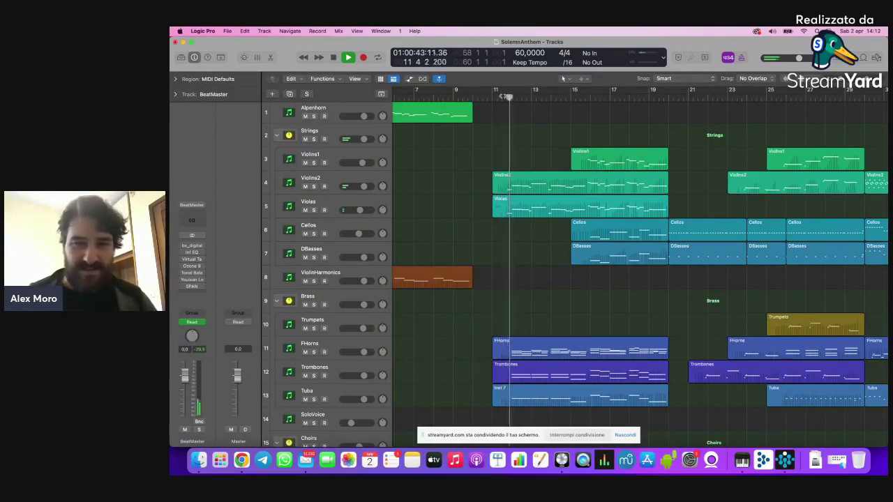
scroll(506, 264, down, 3)
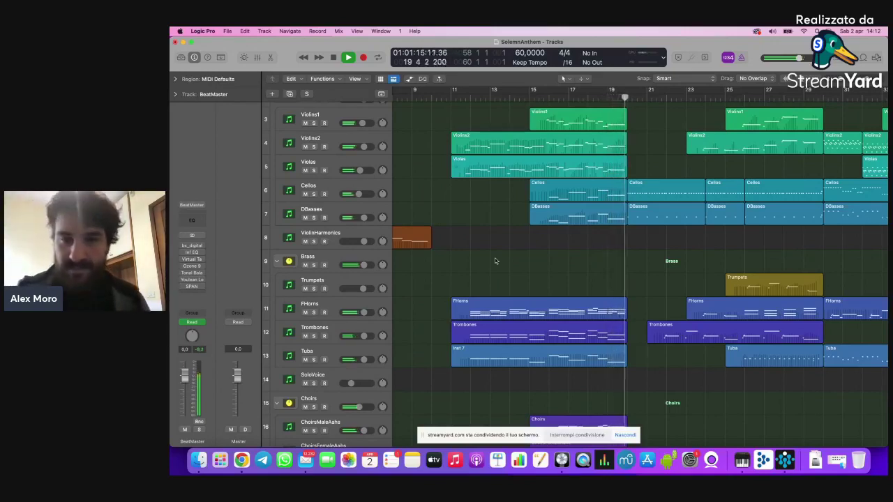
key(space)
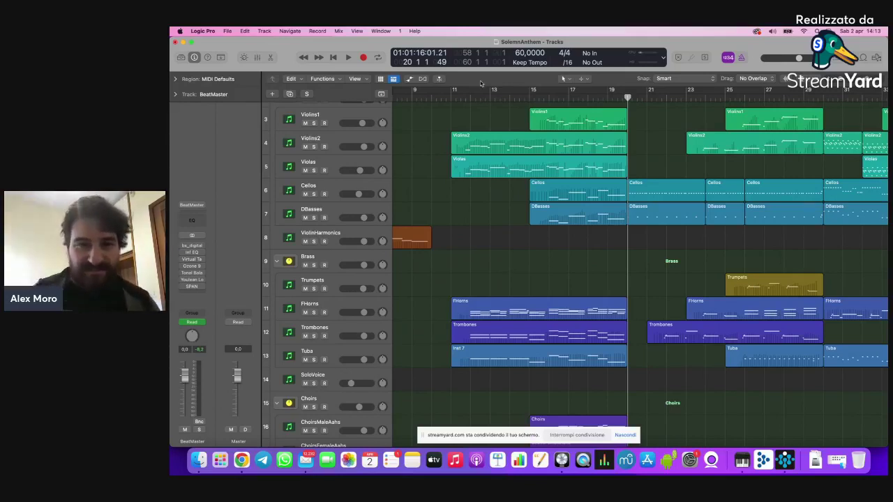
Step: Return the playhead to bar 11, beat 4 and examine the strings, brass, choirs, woodwinds and effects regions
drag(475, 97, 466, 98)
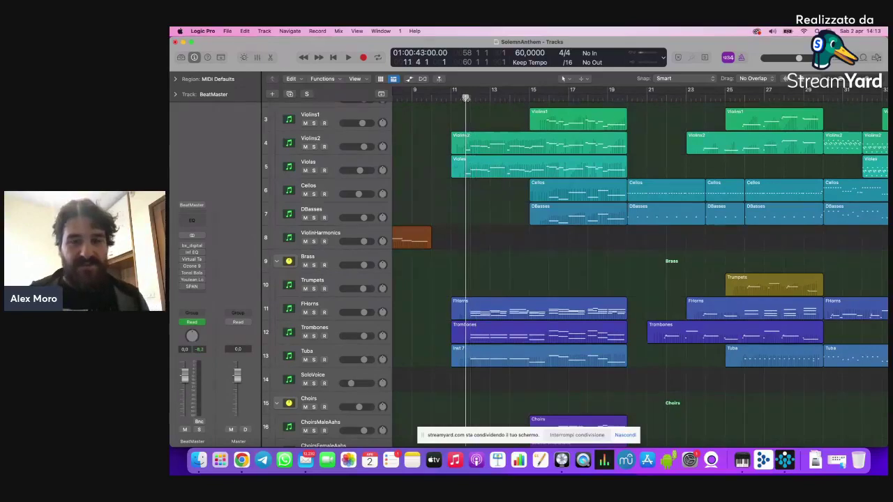
scroll(504, 233, up, 2)
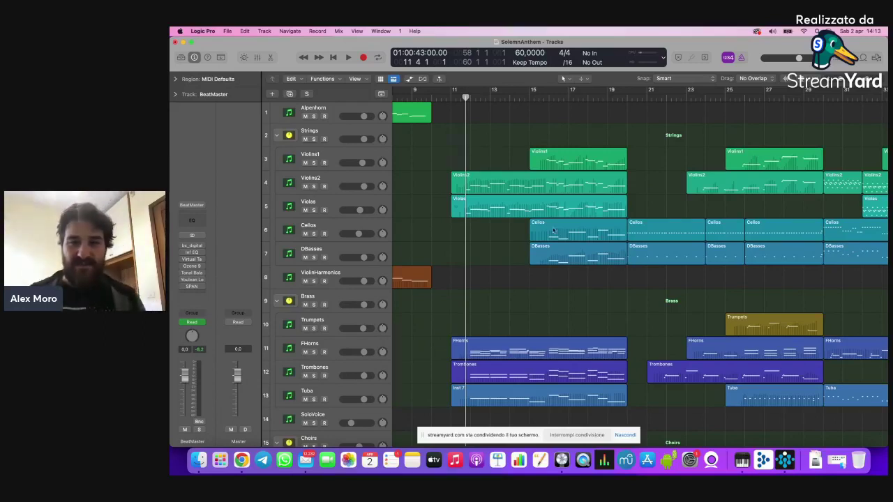
scroll(506, 195, down, 1)
scroll(489, 154, up, 1)
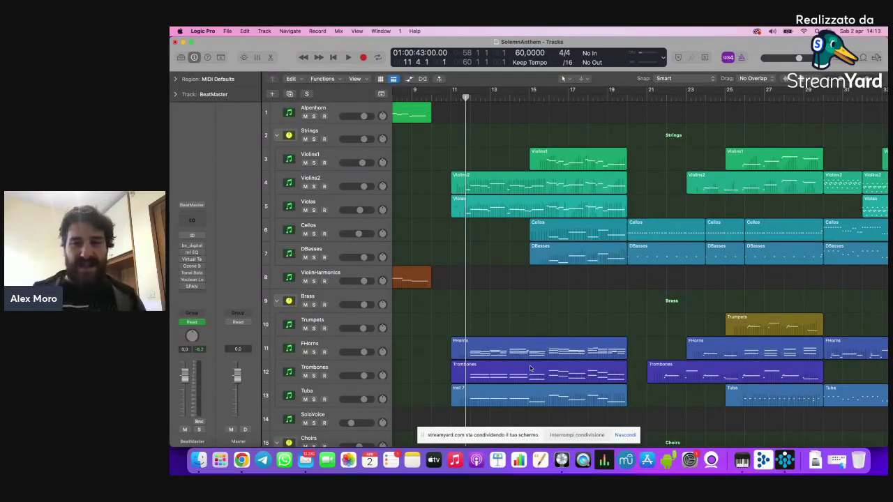
scroll(531, 369, down, 10)
scroll(530, 368, down, 5)
scroll(530, 368, up, 5)
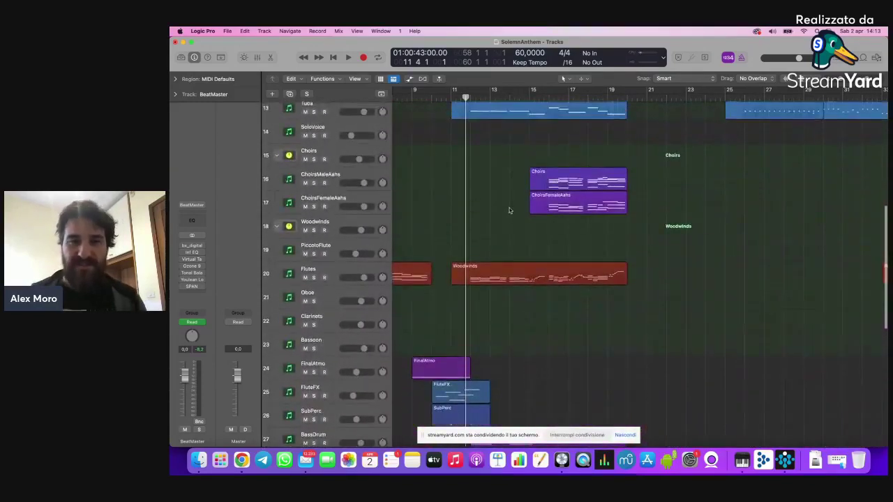
scroll(510, 211, up, 5)
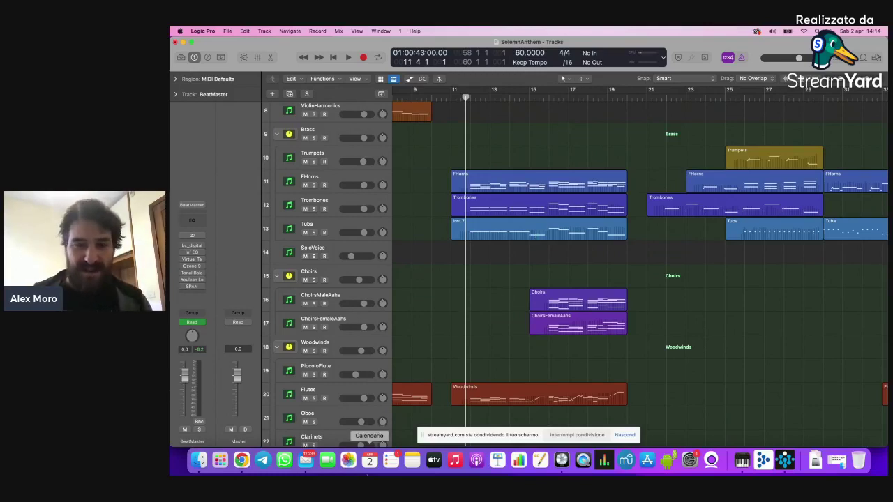
Step: Quit the Mail application running in the background
right_click(290, 471)
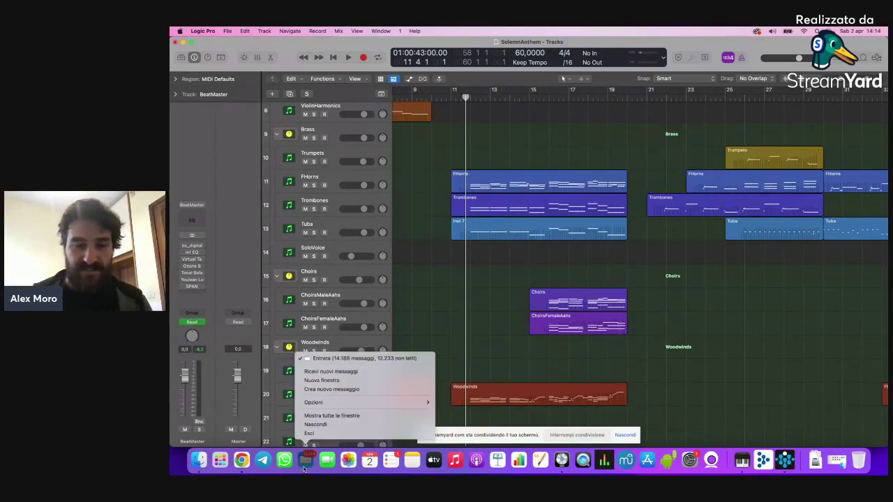
click(321, 435)
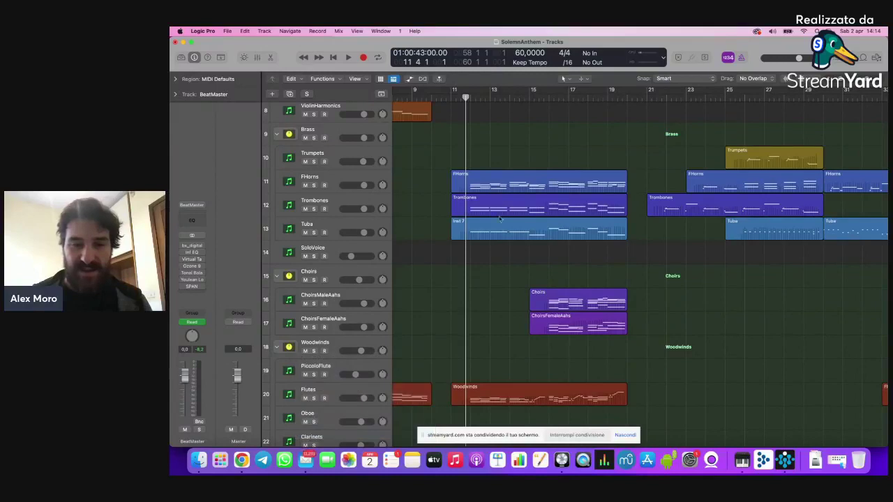
Step: Move the playhead to bar 15, beat 4 and view the channel strips of the ChoirsMaleAahs and ChoirsFemaleAahs tracks
click(545, 98)
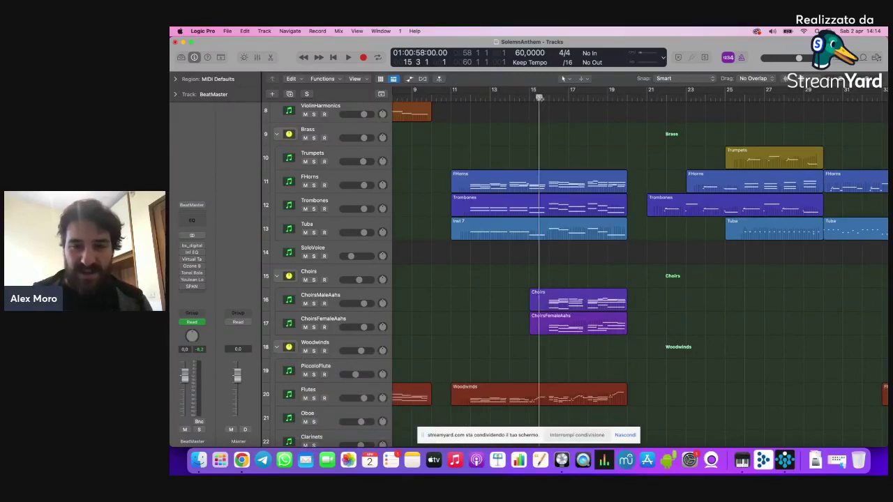
click(334, 295)
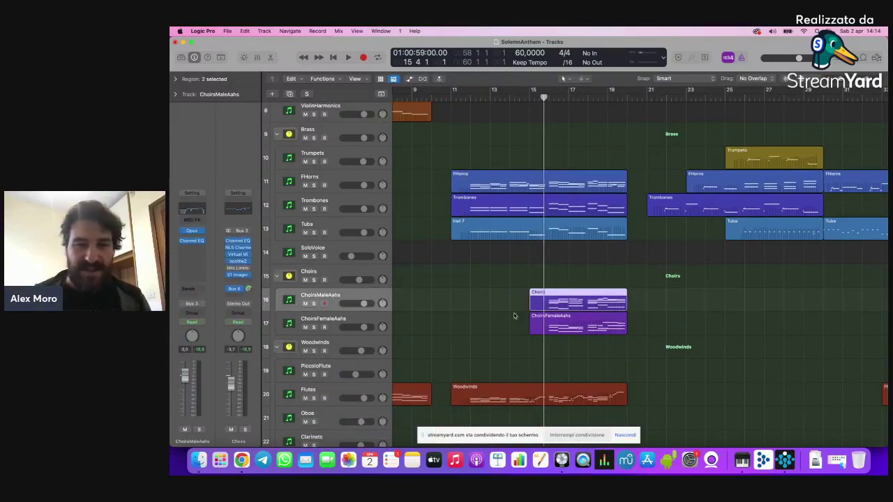
click(342, 325)
click(472, 308)
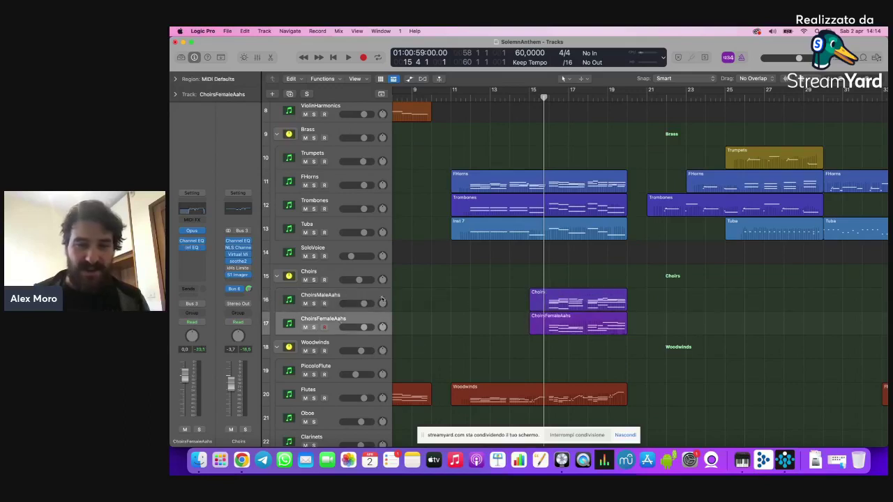
Step: Solo the Choirs stack, listen to its male and female parts from bar 15, beat 4, and clear the solos
click(313, 280)
drag(558, 97, 543, 97)
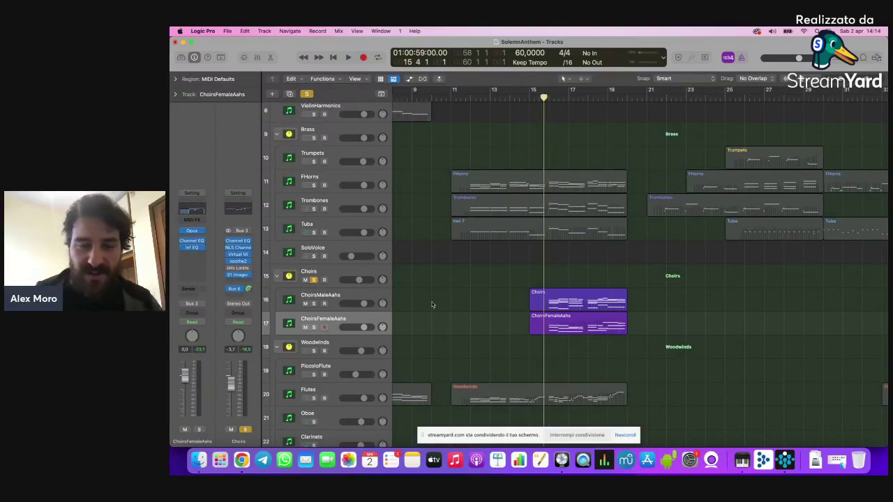
key(space)
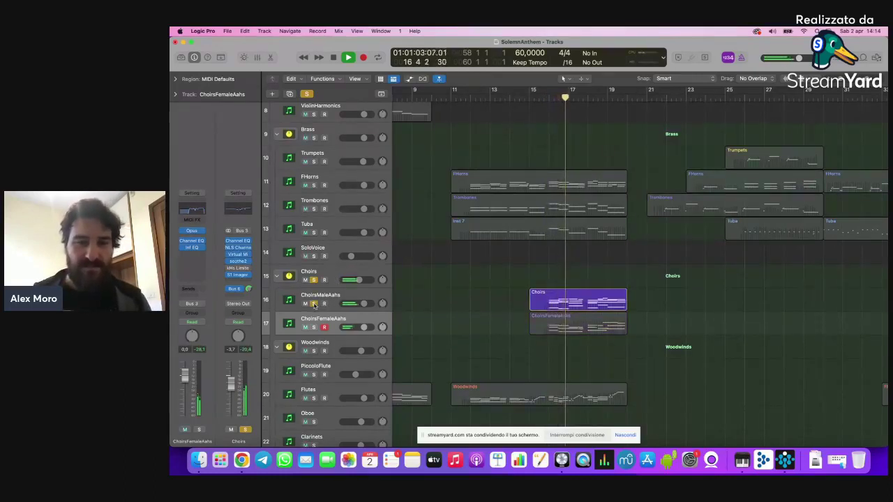
click(314, 328)
click(314, 328)
click(314, 280)
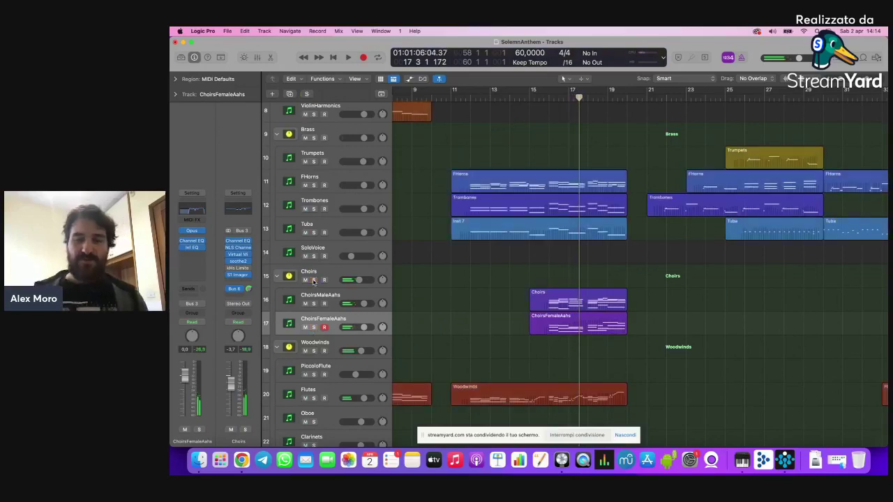
Step: Move the playhead back to bar 11, beat 4 and reduce the track heights to show more of the arrangement
drag(505, 97, 465, 97)
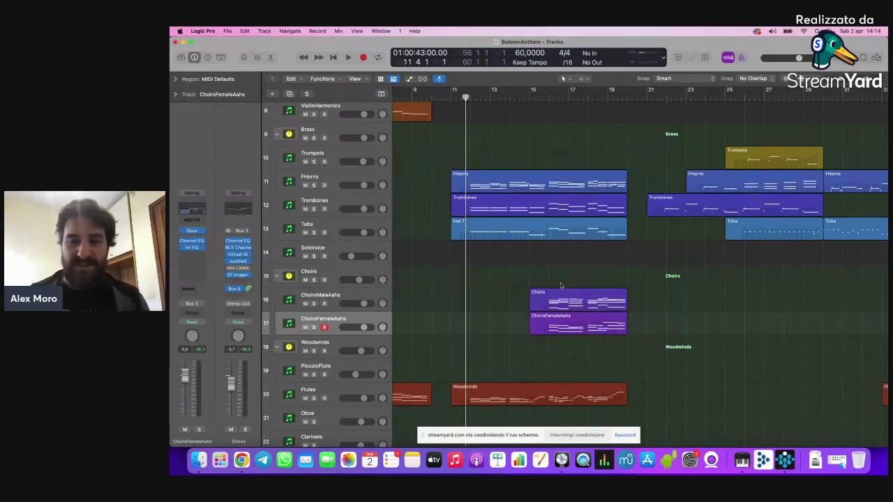
key(super+Up)
key(super+Up)
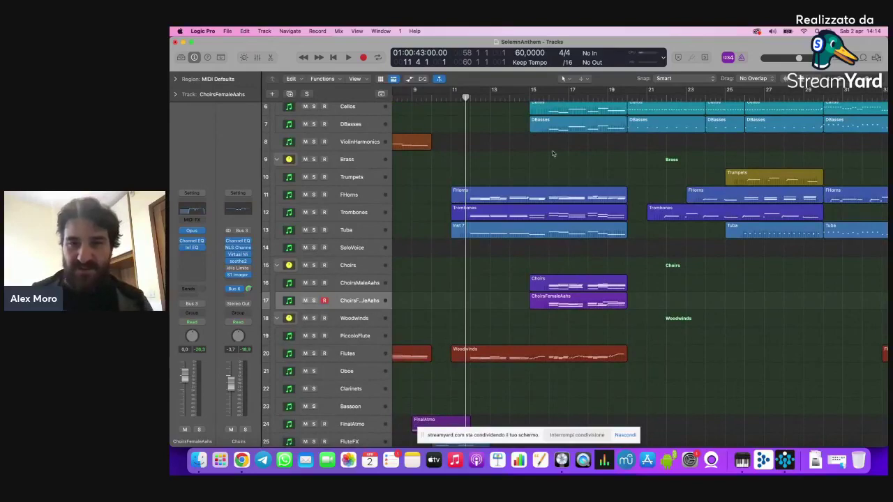
scroll(565, 202, up, 5)
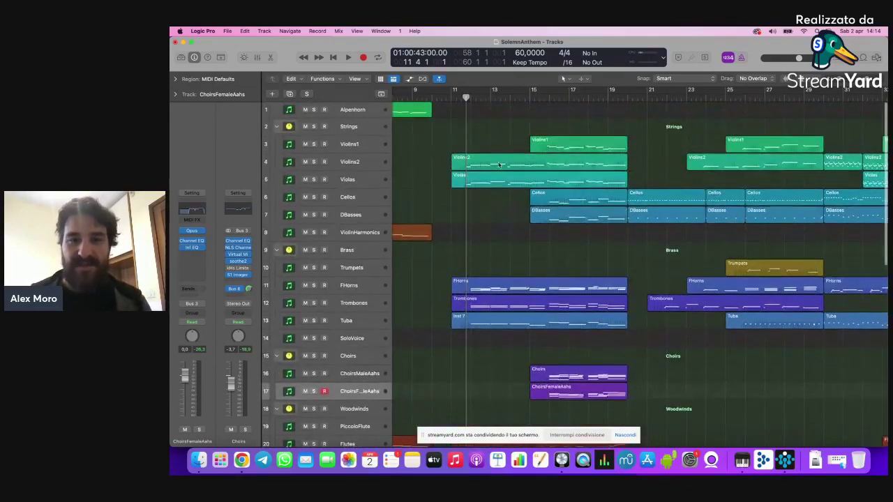
Step: Select the Strings stack followed by its Violins1 track, and move the playhead to bar 15, beat 4
click(357, 128)
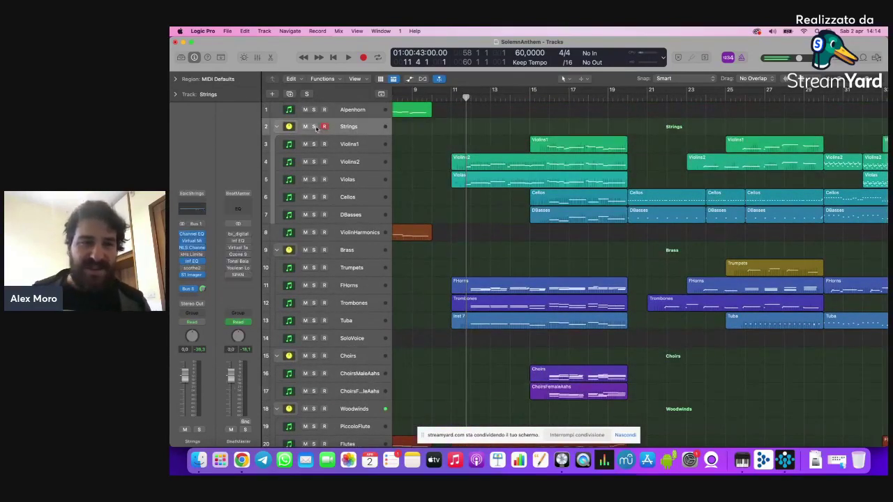
click(366, 145)
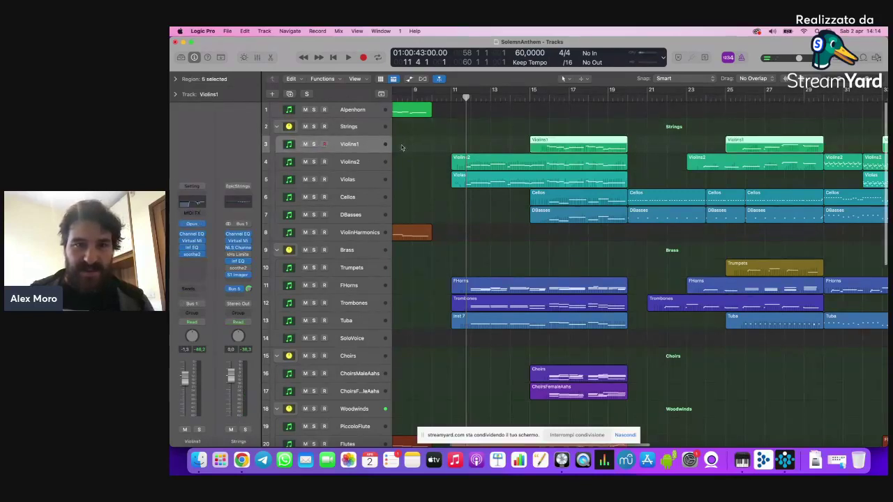
mouse_move(550, 97)
mouse_down()
mouse_move(537, 97)
mouse_move(544, 97)
mouse_up()
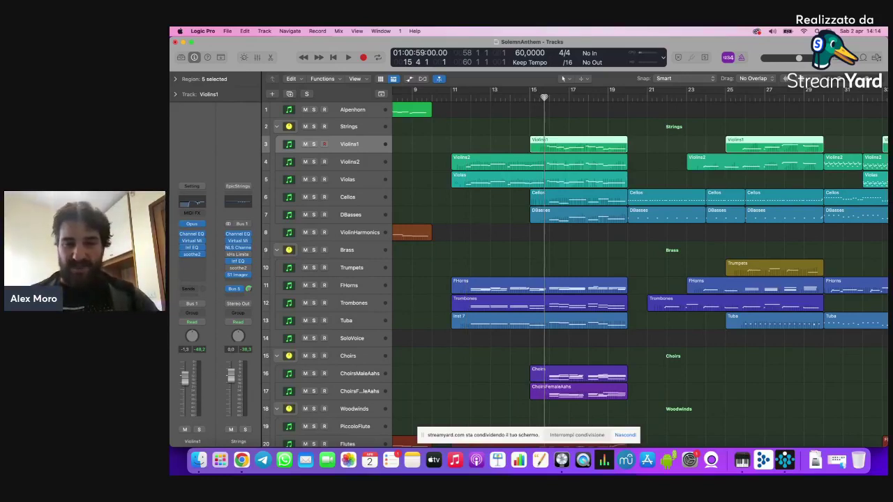
scroll(537, 217, down, 10)
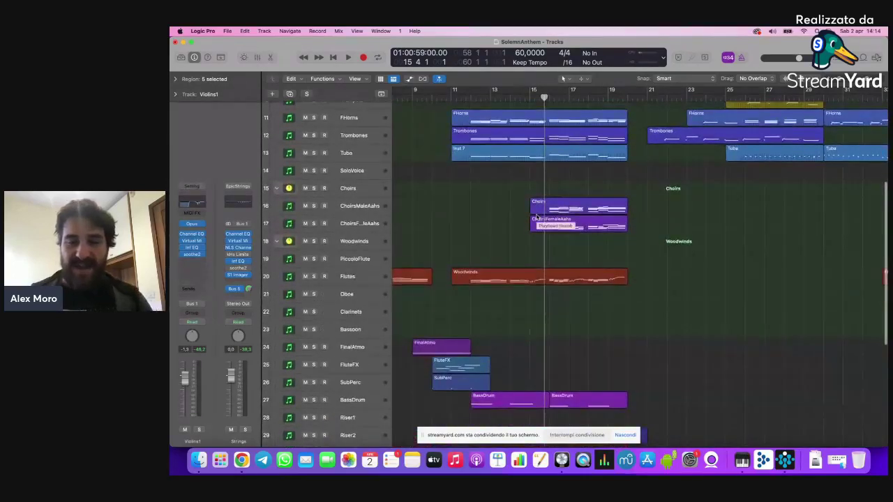
Step: Solo the Strings stack, listen to it from bar 15, beat 4, clear the solo and return the playhead to that position
scroll(538, 212, up, 10)
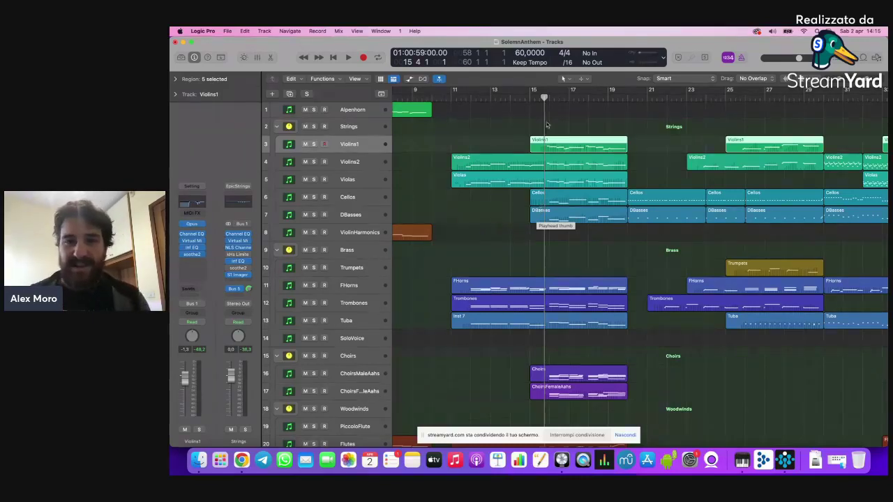
click(517, 116)
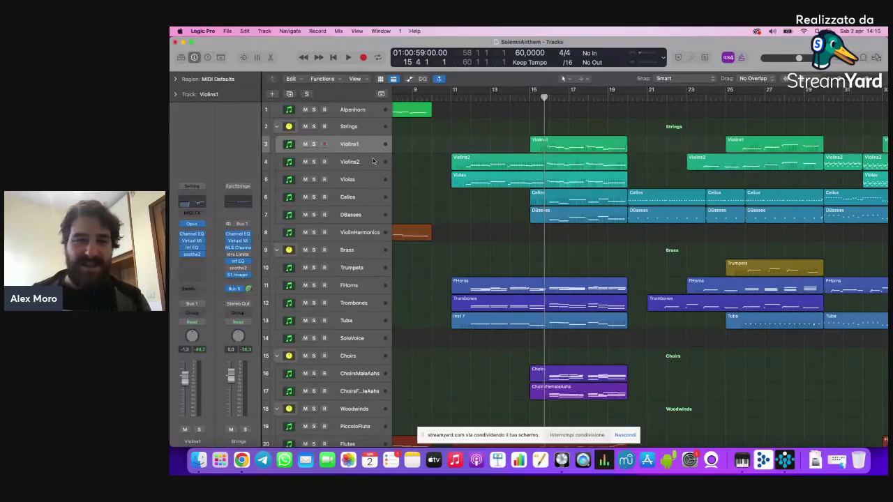
click(313, 127)
key(space)
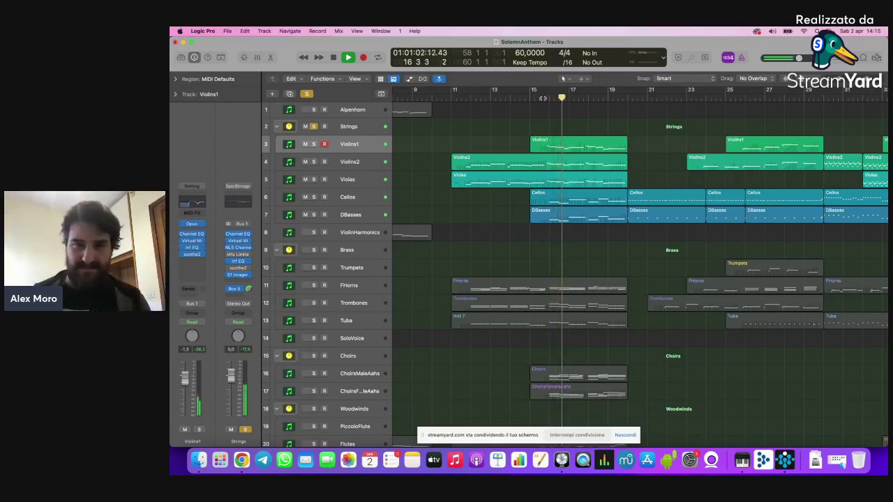
click(314, 127)
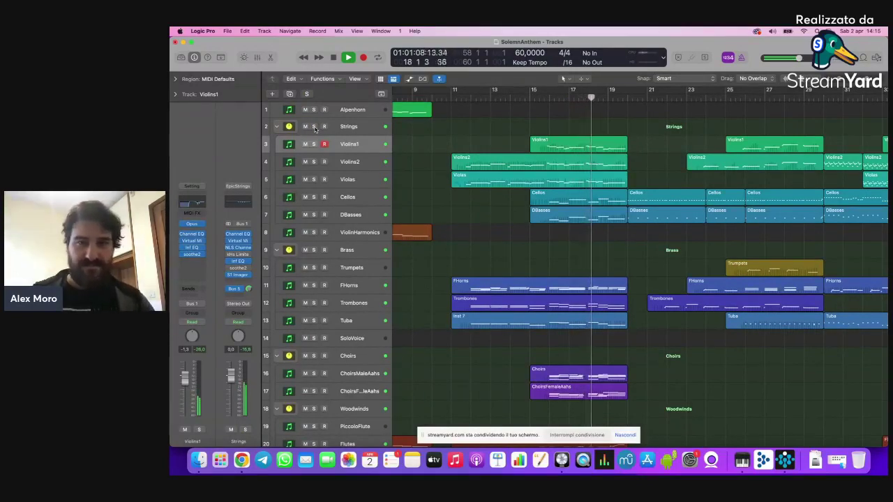
click(545, 98)
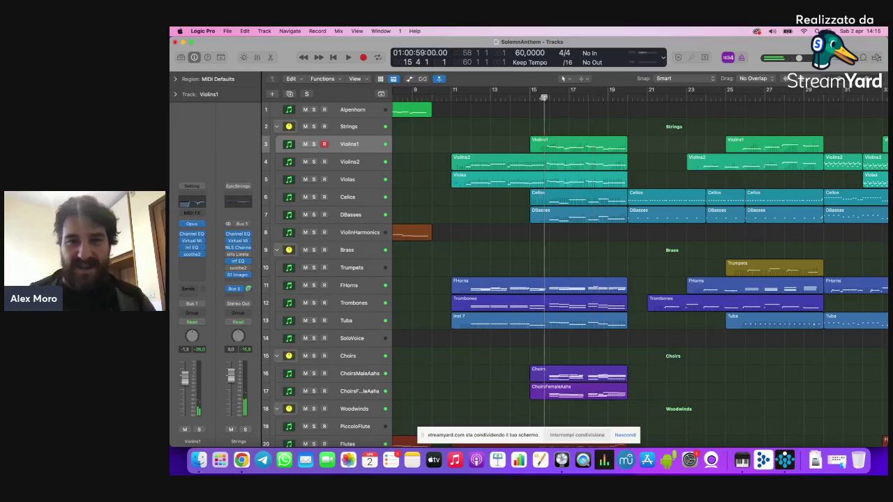
Step: Solo the Violins1, Violins2 and Violas tracks, enlarge their display, and listen briefly from bar 15, beat 4 before returning the playhead there
click(314, 144)
click(314, 161)
click(314, 179)
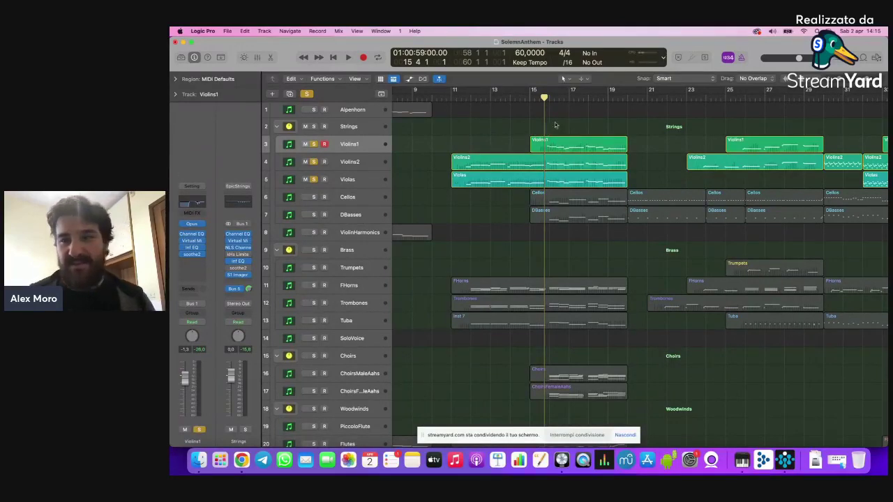
key(super+Down)
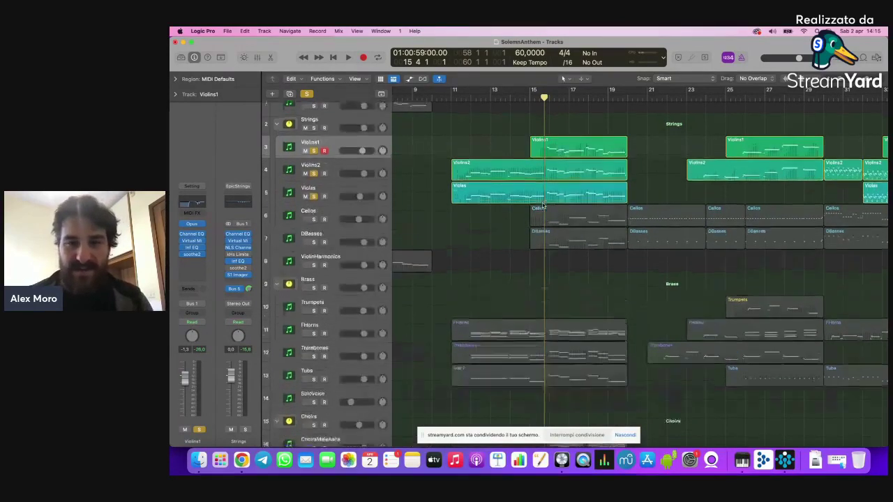
key(super+Right)
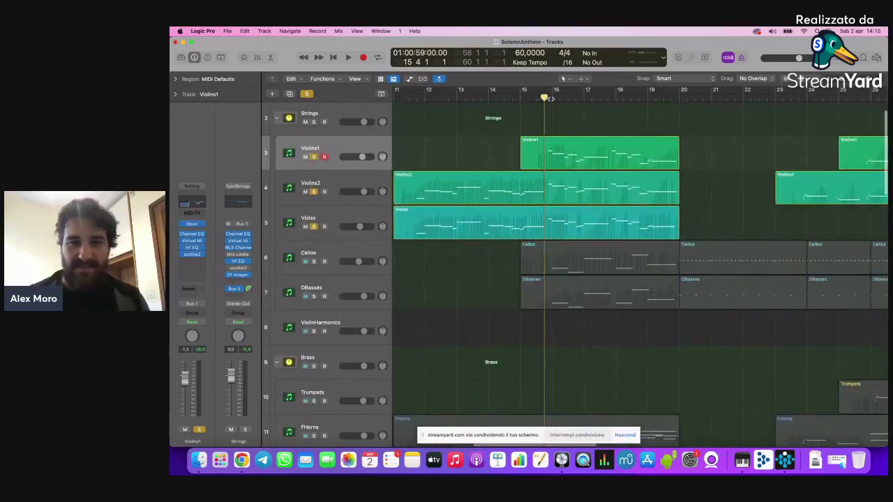
key(space)
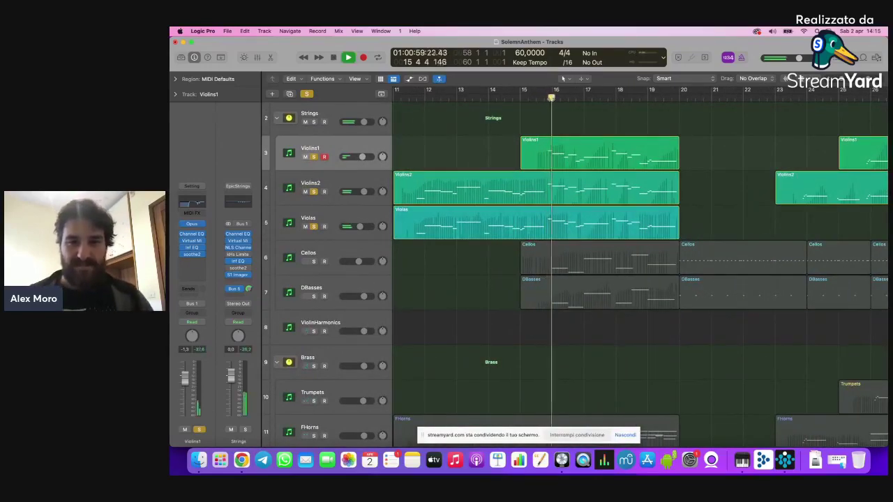
key(space)
click(550, 98)
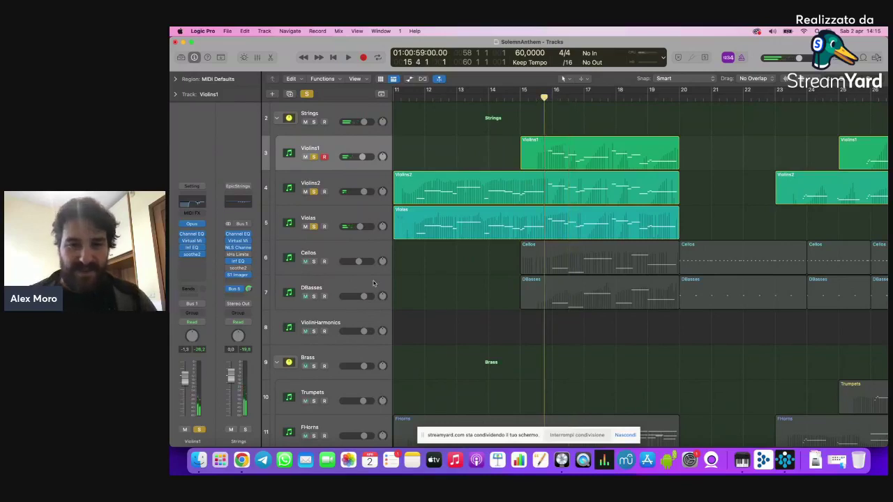
Step: Add the Cellos and DBasses tracks to the solo and listen to all five string sections from just before bar 16
click(315, 262)
click(314, 296)
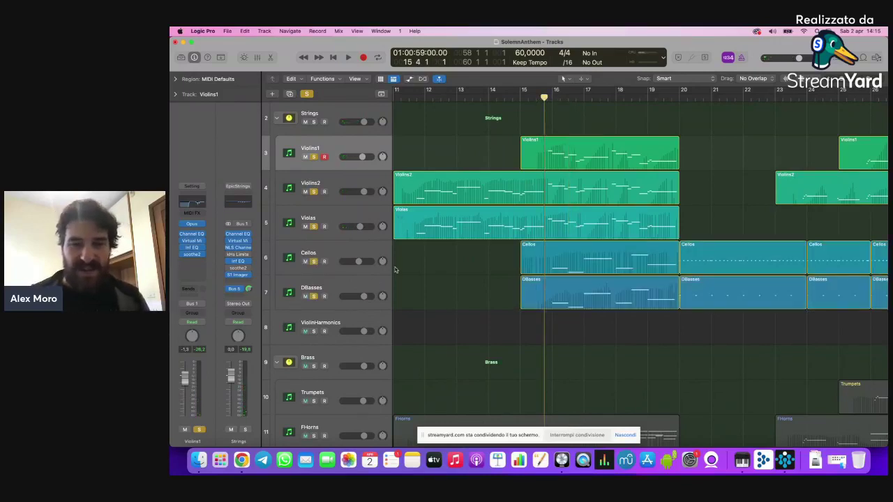
scroll(479, 262, right, 1)
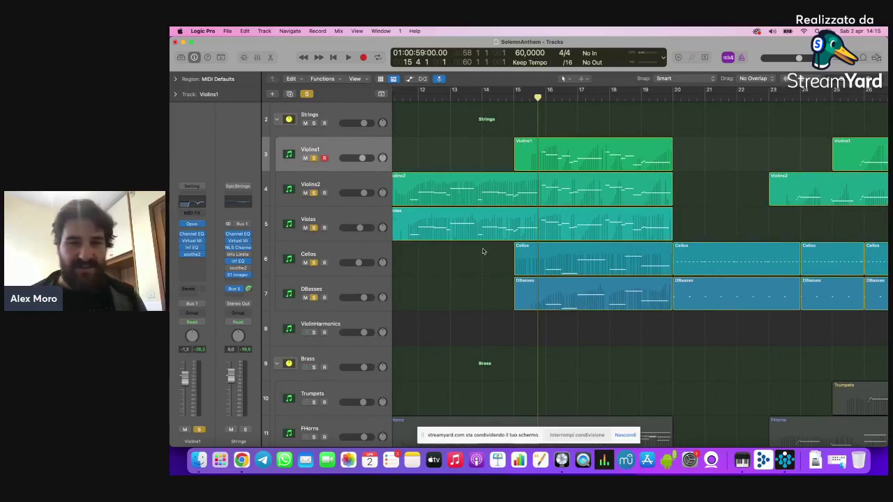
drag(536, 99, 541, 99)
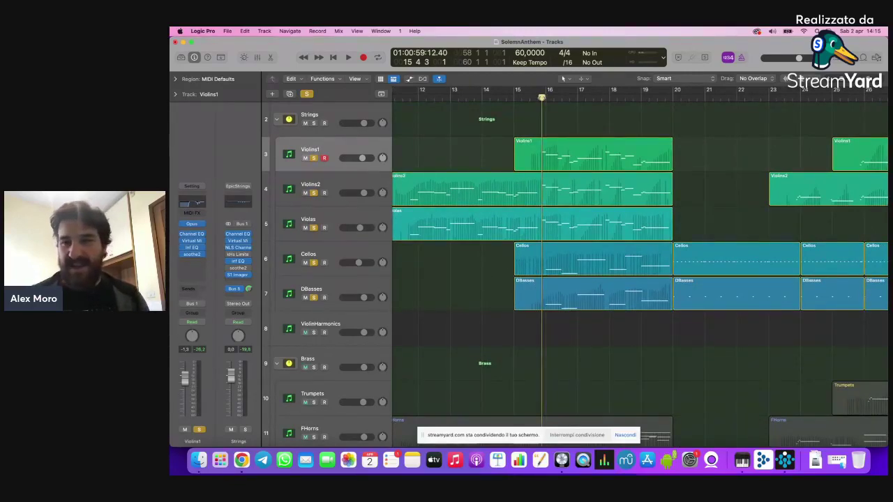
key(space)
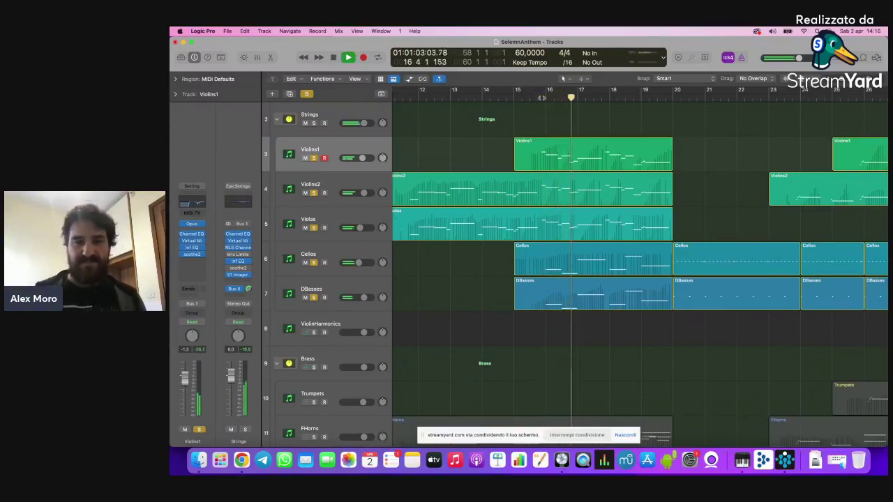
key(space)
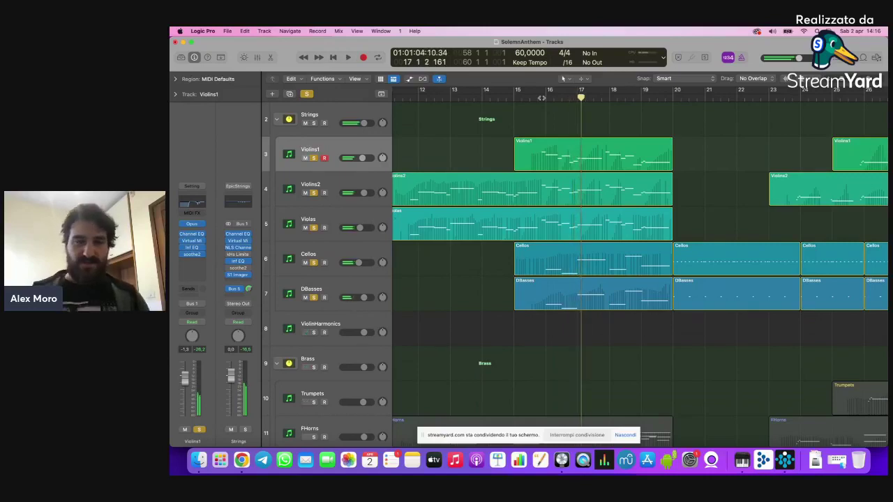
Step: Clear the solos on the five string tracks and reduce the track heights to show more of the arrangement
drag(313, 298, 313, 155)
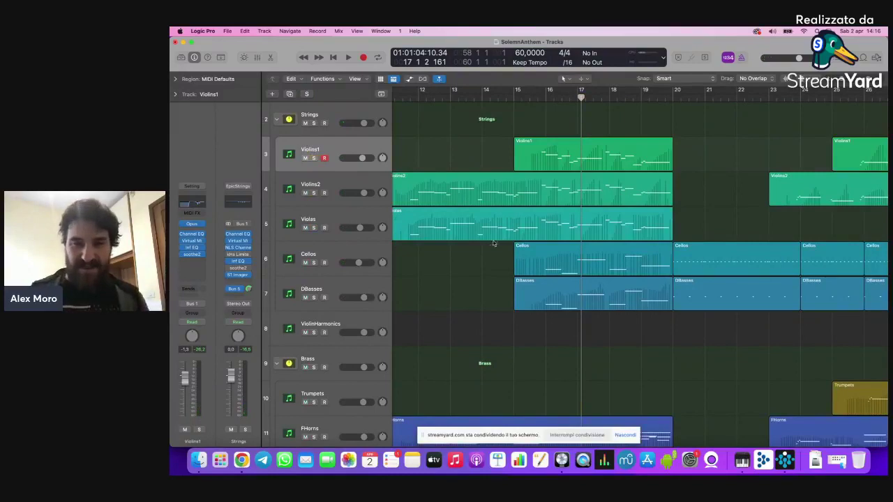
key(super+Up)
key(super+Up)
key(super+Up)
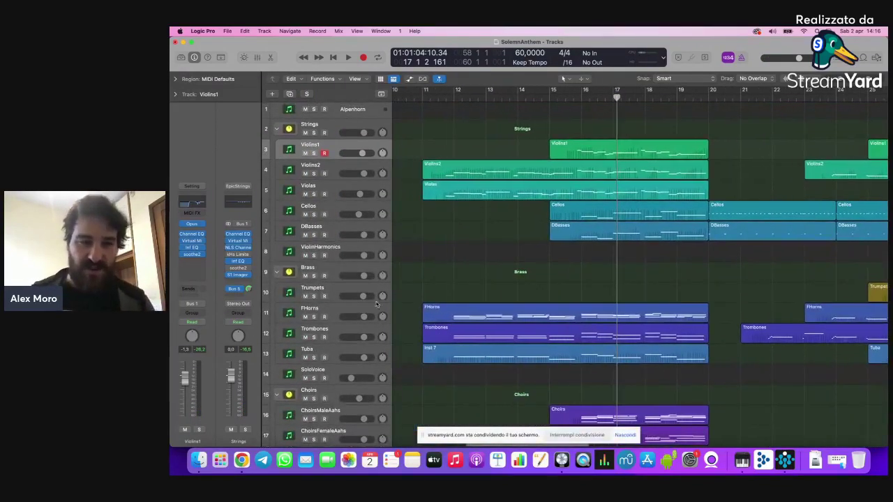
Step: Select and solo the Brass stack, and move the playhead to the start of bar 15
click(312, 272)
click(314, 276)
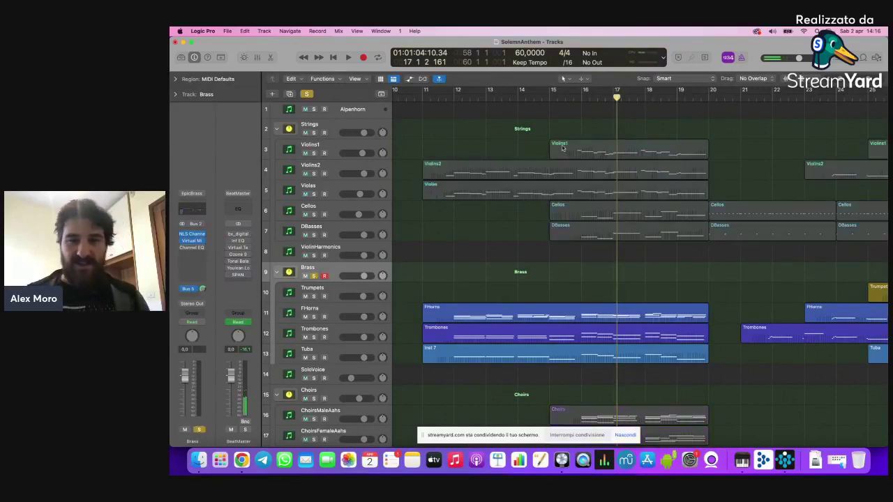
drag(577, 98, 549, 98)
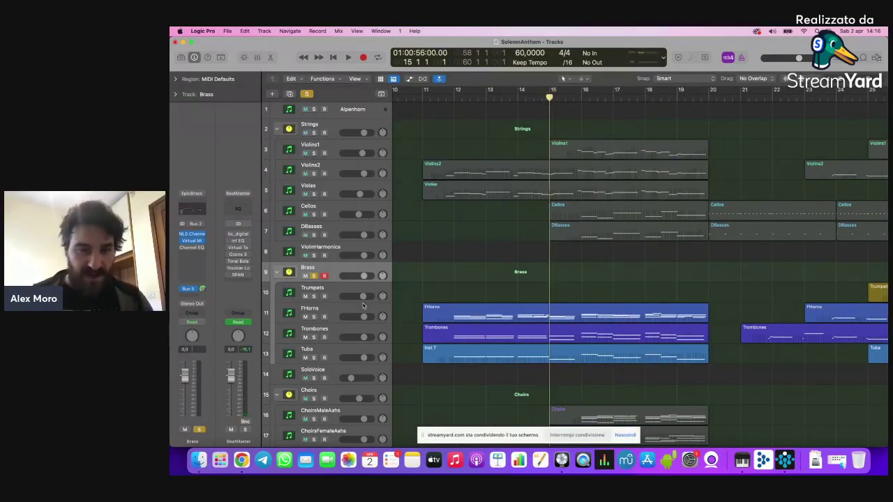
Step: Examine the notes of the FHorns, Trombones and Tuba regions one track at a time in the Piano Roll, closing the editor after each
click(336, 309)
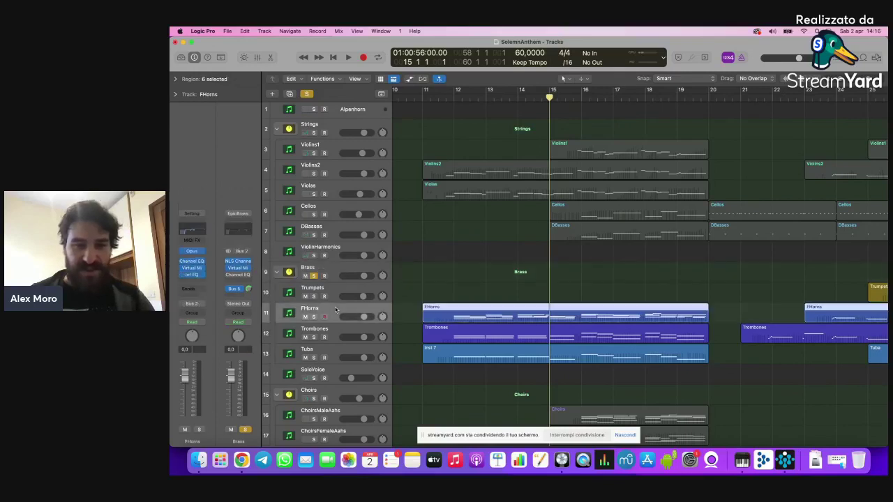
double_click(568, 315)
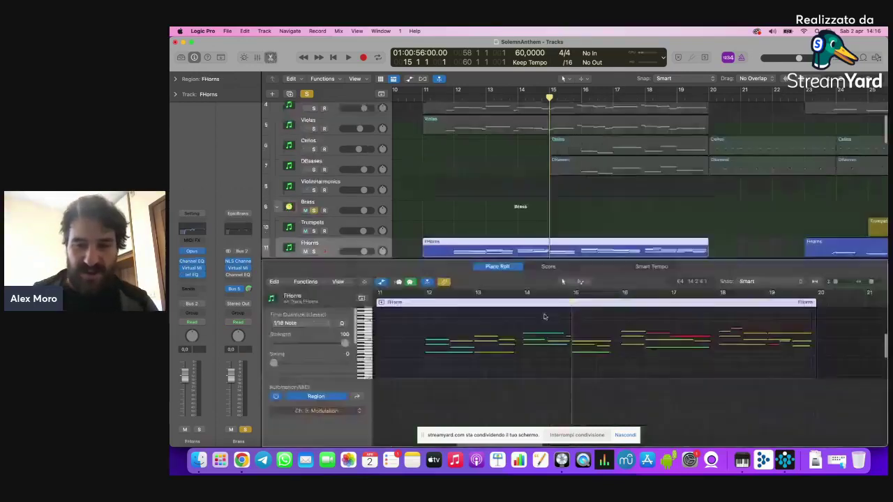
click(499, 267)
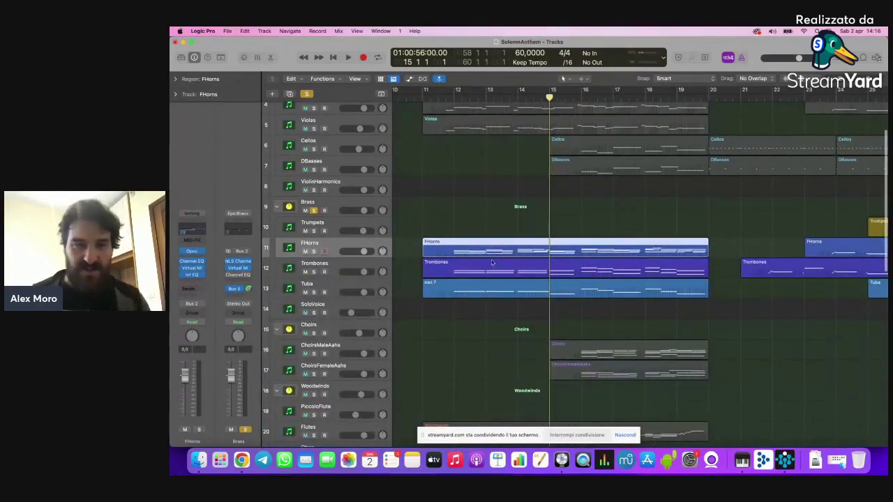
click(334, 265)
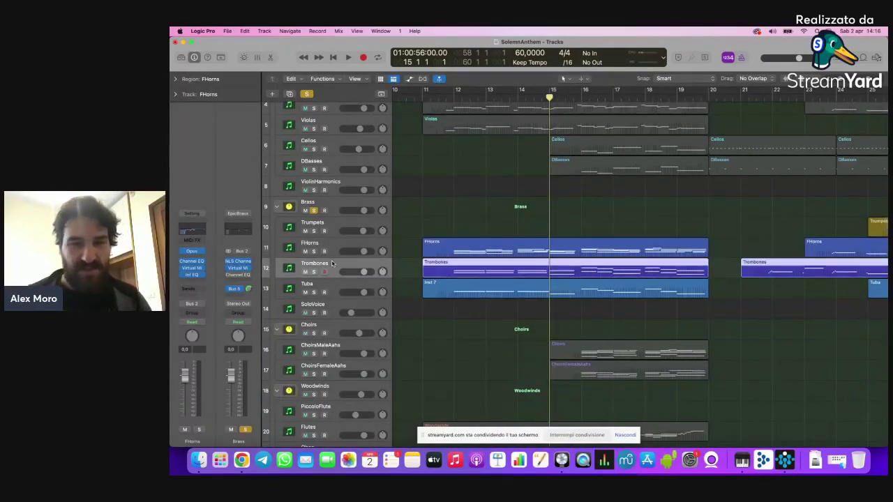
double_click(575, 273)
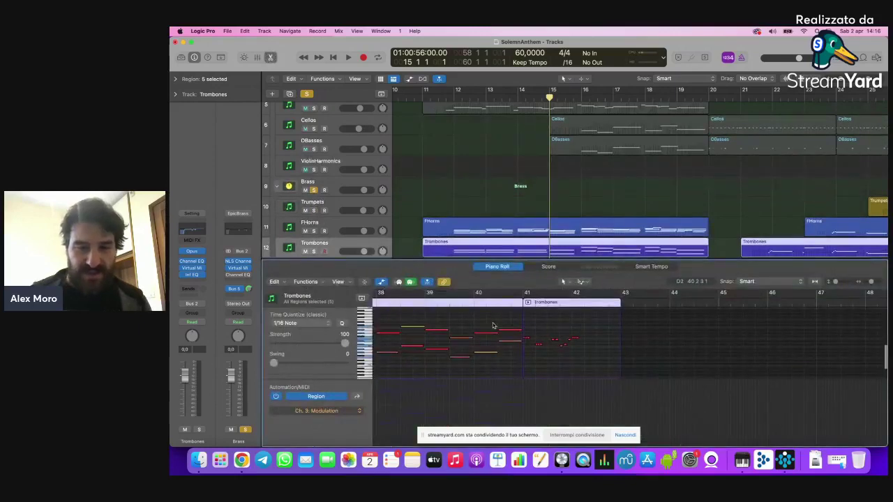
click(499, 267)
click(332, 266)
double_click(551, 270)
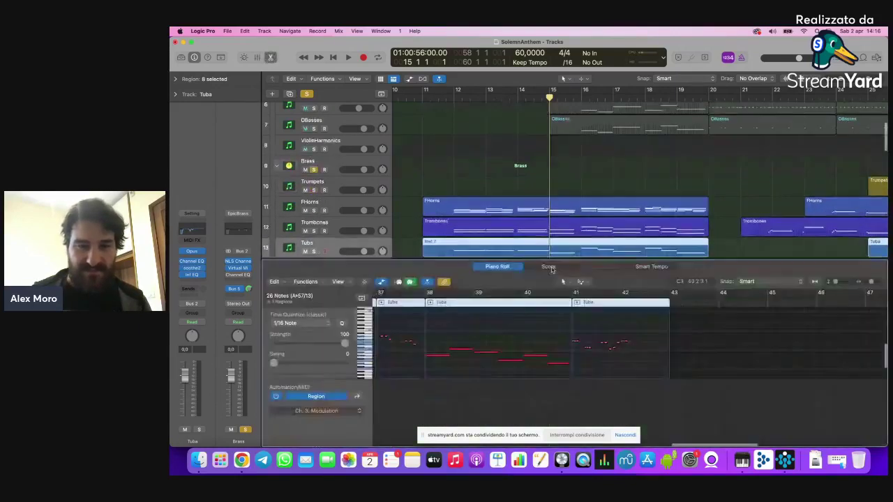
click(498, 267)
Step: Move the playhead to the start of bar 12 and listen to the soloed brass for a bar and a half
click(544, 97)
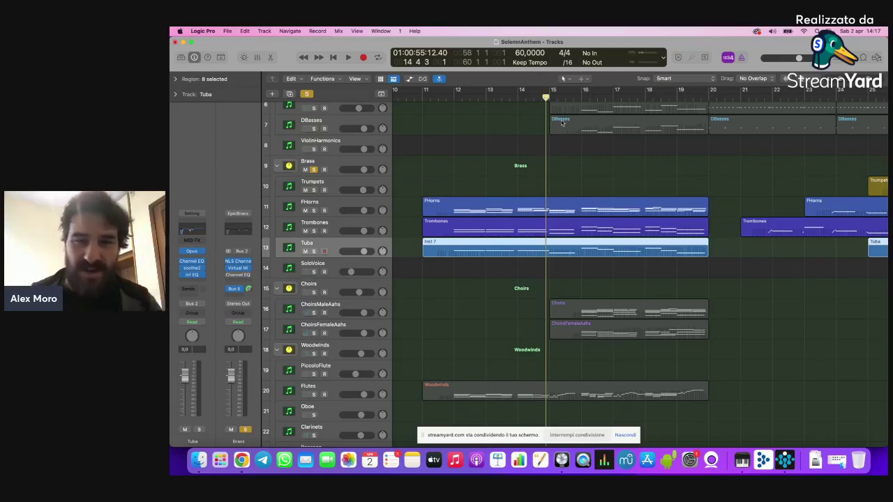
drag(546, 97, 453, 96)
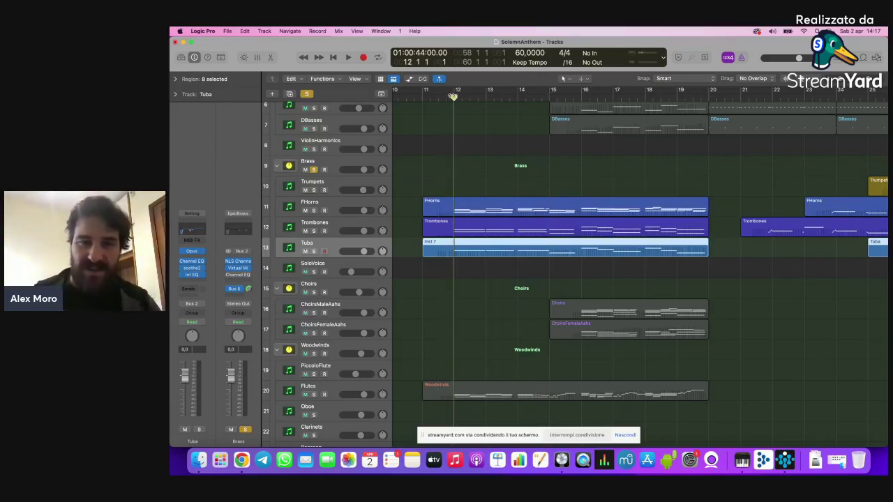
key(space)
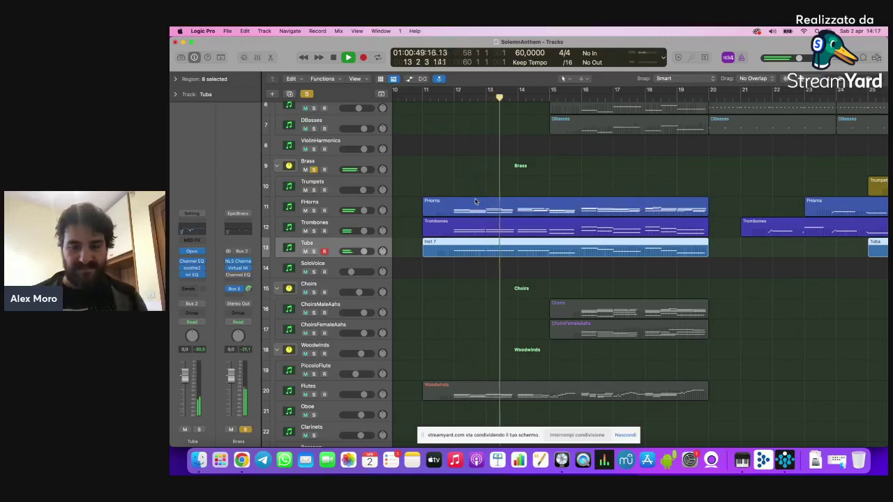
key(space)
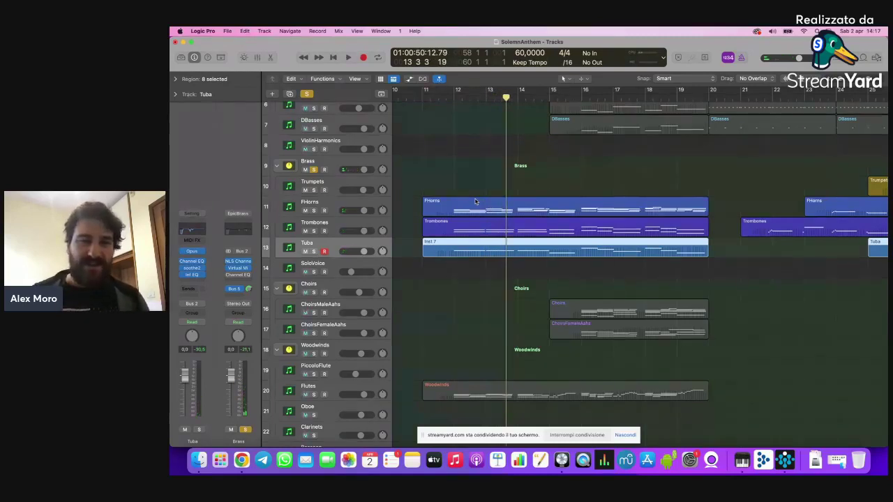
Step: Select the FHorns track with no regions selected, and clear the solo on the Brass stack
click(477, 203)
click(487, 189)
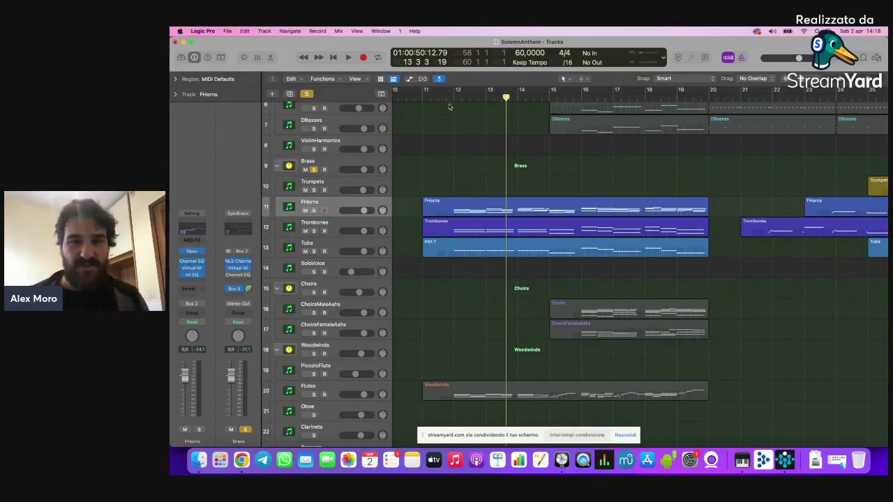
scroll(544, 228, up, 2)
scroll(544, 228, right, 1)
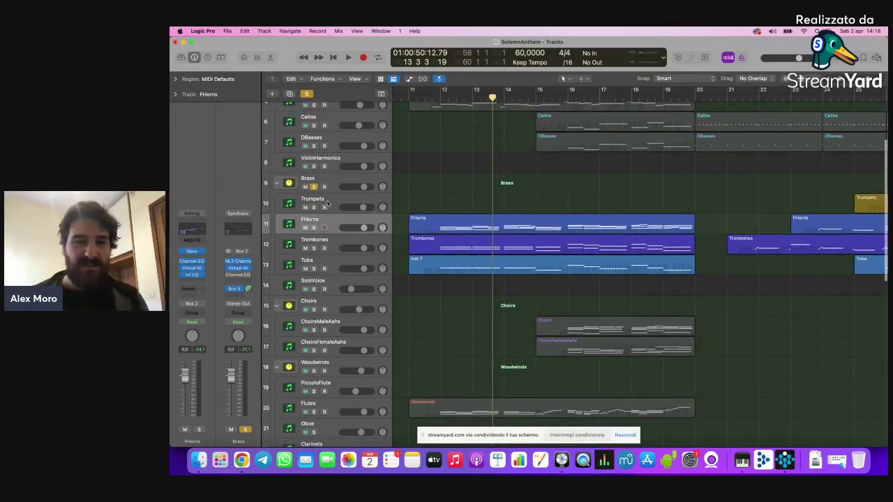
scroll(461, 175, up, 5)
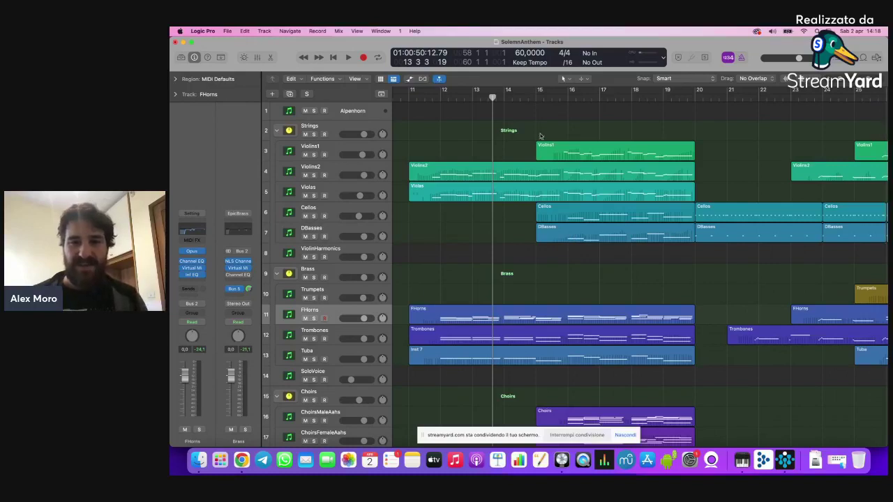
Step: Highlight the Strings regions and the Brass regions of bars 11 to 20 in turn, and clear the selection
drag(541, 137, 643, 293)
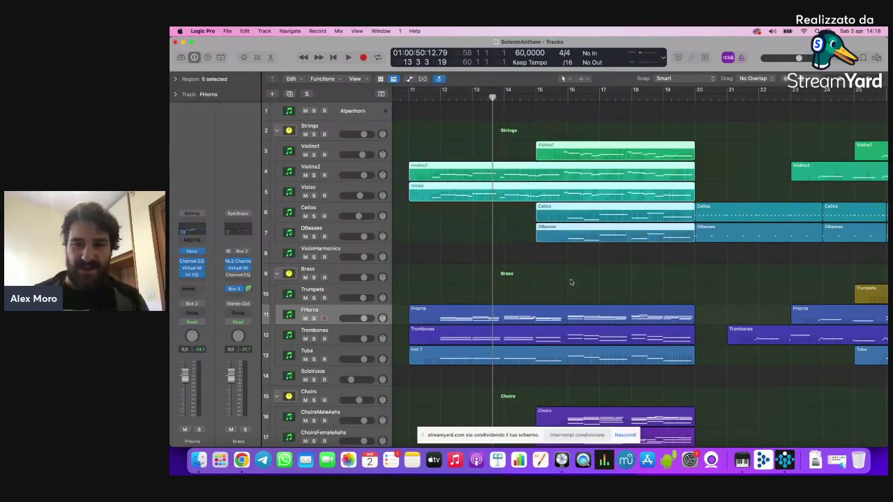
drag(571, 282, 627, 370)
drag(580, 114, 674, 383)
scroll(610, 319, down, 3)
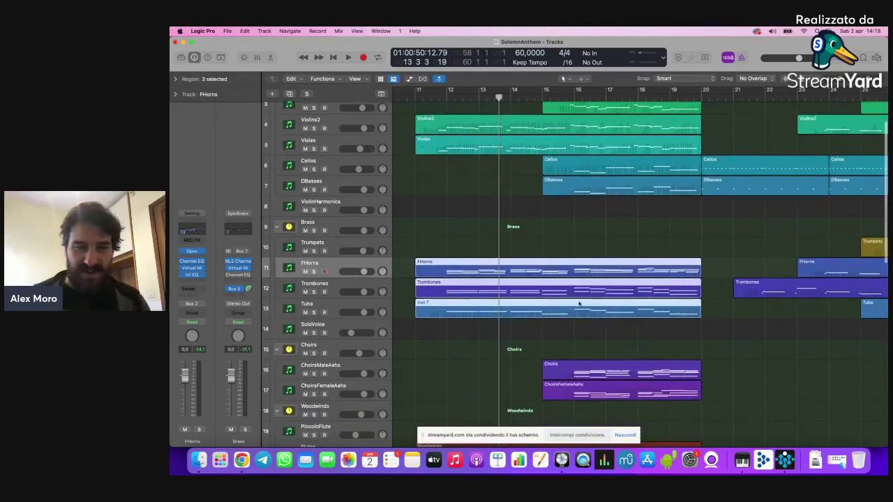
click(580, 335)
scroll(581, 335, down, 2)
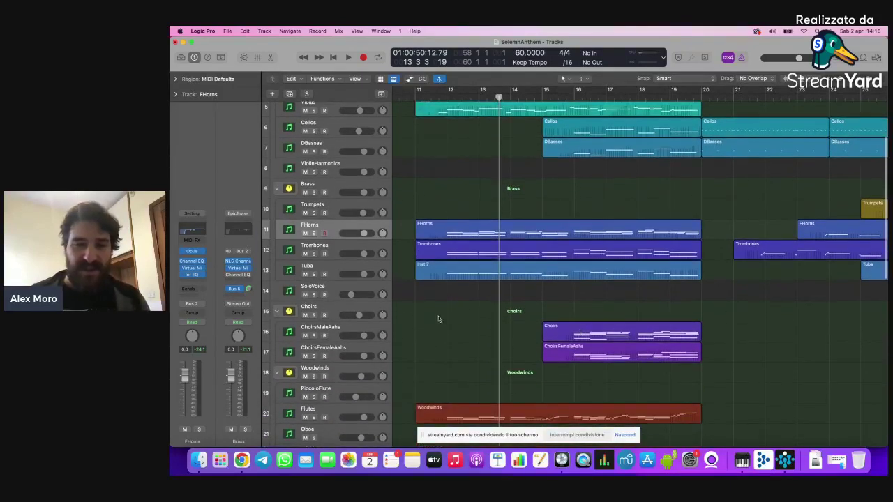
Step: Solo the Brass and Choirs stacks, and move the playhead to the start of bar 15
drag(600, 107, 570, 166)
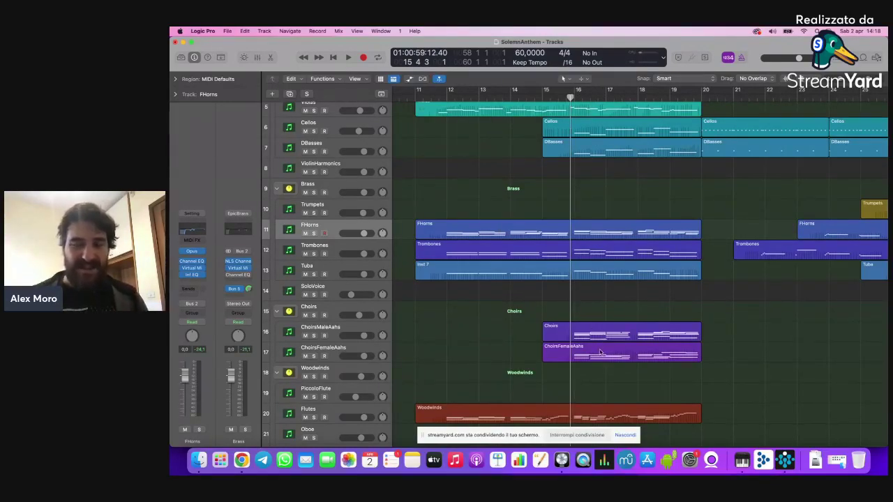
click(313, 192)
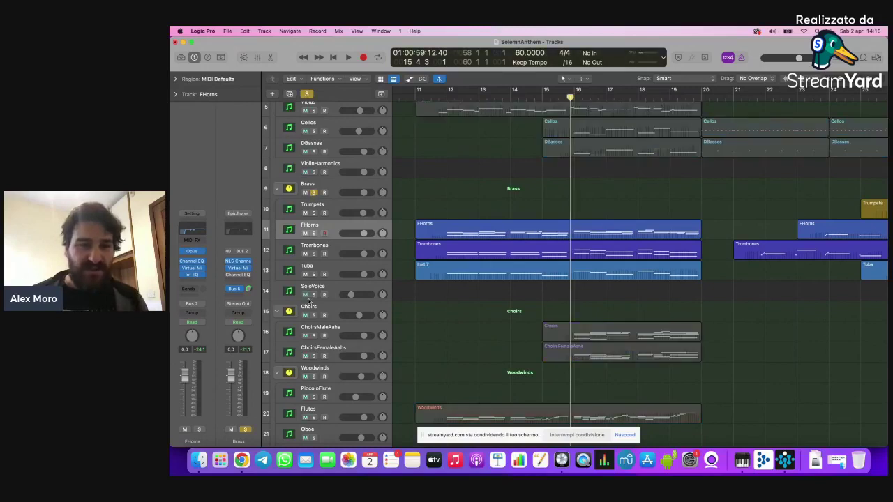
click(314, 316)
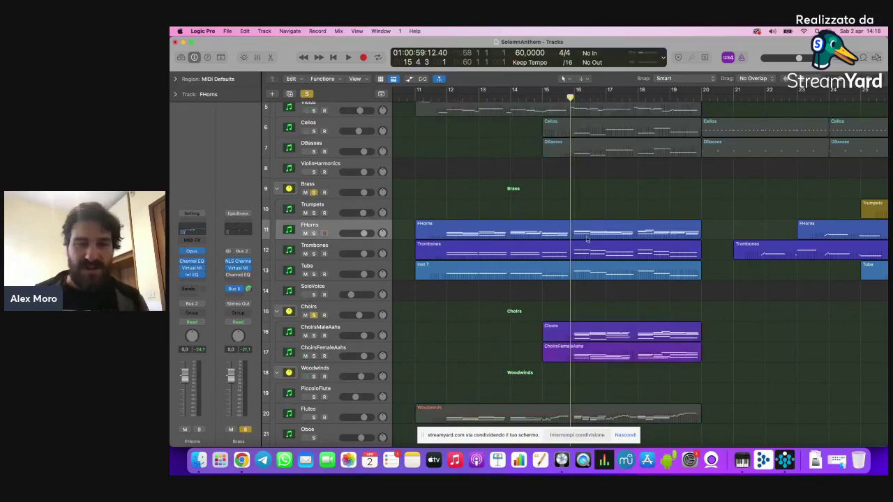
drag(582, 98, 542, 98)
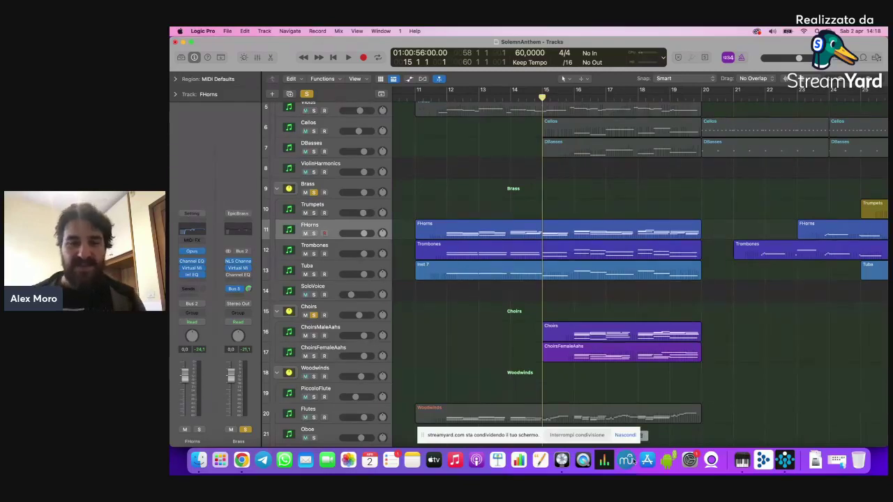
Step: Listen to the soloed brass and choirs for about two bars, and clear the solos on both stacks
key(space)
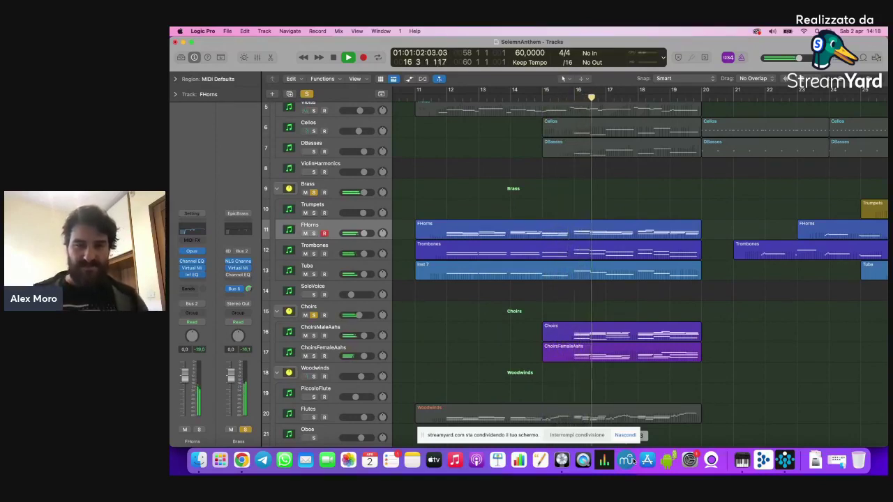
key(space)
click(313, 314)
click(313, 192)
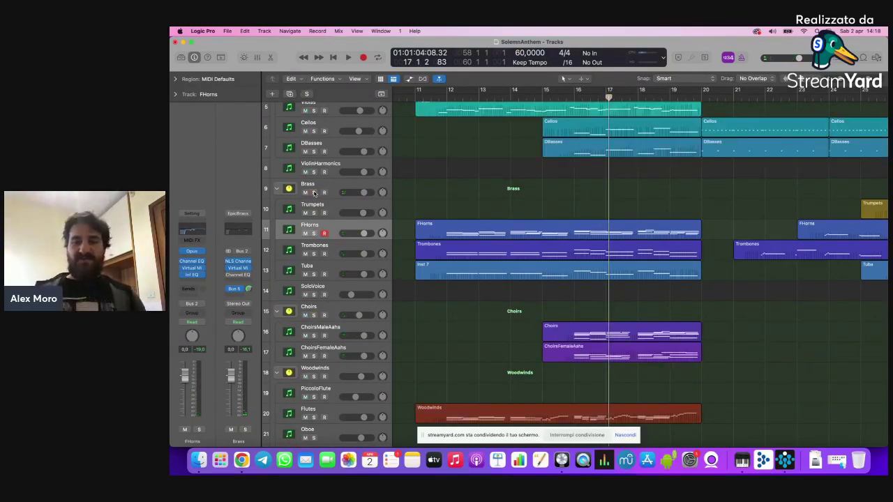
Step: Look over the tracks below the choirs, and select the Woodwinds stack
scroll(363, 256, down, 3)
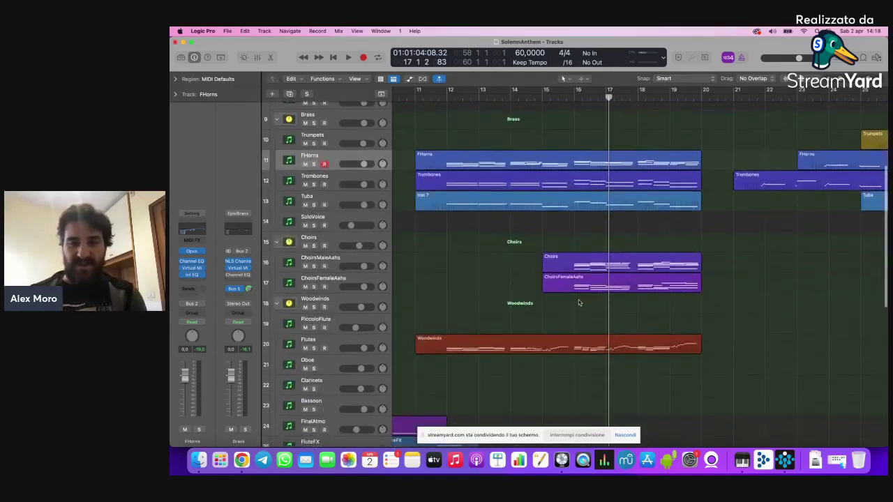
scroll(578, 307, down, 9)
scroll(616, 343, up, 11)
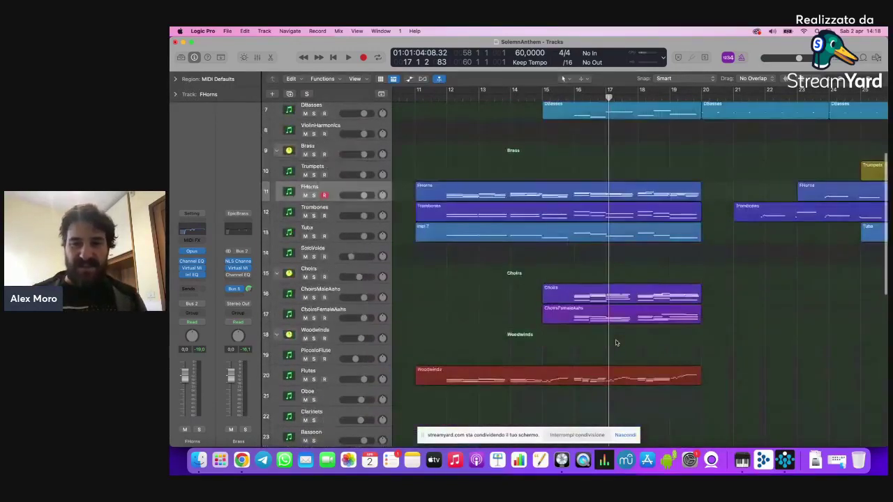
click(334, 335)
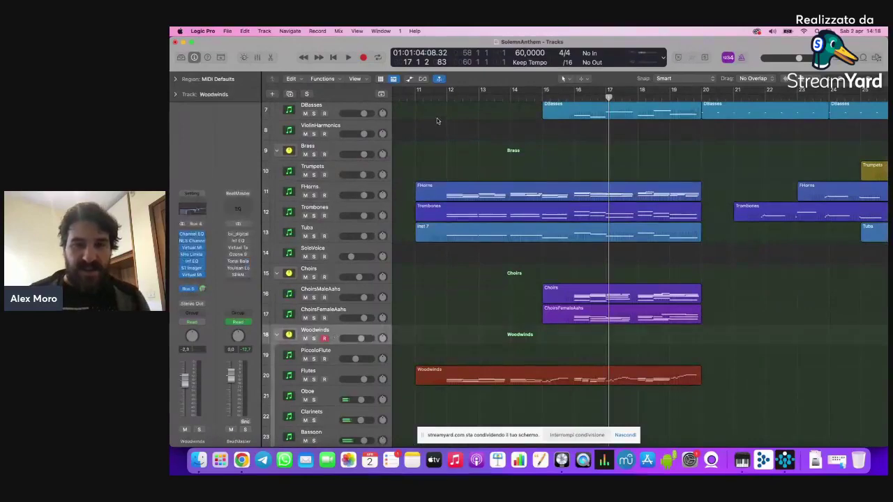
Step: Move the playhead to the start of bar 12, and highlight the Brass regions of bars 11 to 20 before clearing the selection
click(443, 94)
click(447, 95)
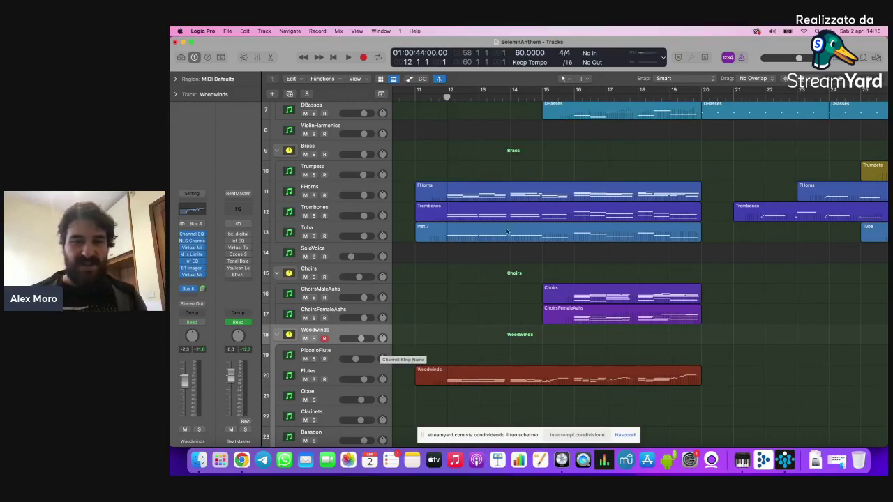
drag(455, 160, 479, 257)
click(479, 257)
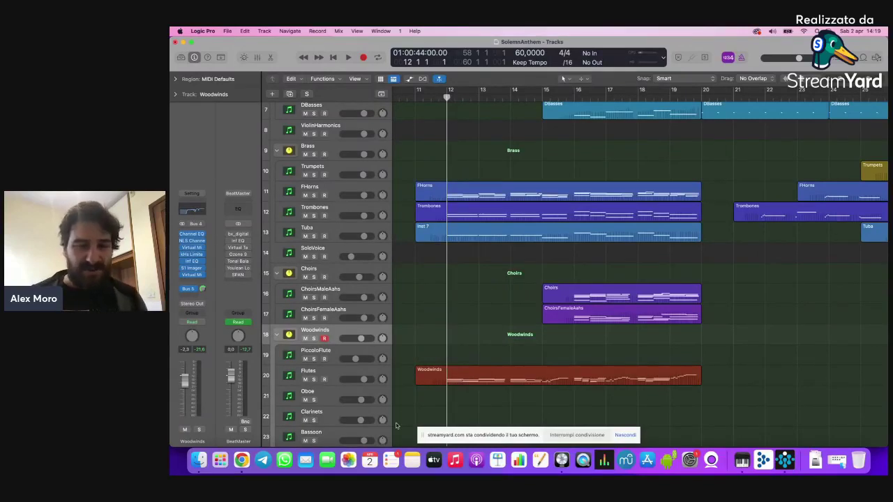
Step: Go through the woodwind instruments by selecting the Flutes, Oboe, Clarinets and Bassoon tracks in turn
scroll(397, 418, down, 3)
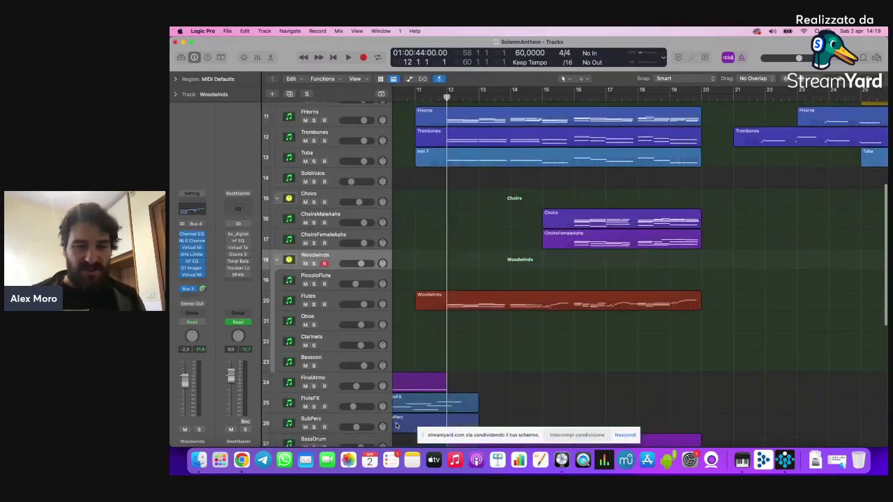
click(342, 300)
click(336, 320)
click(331, 342)
click(330, 360)
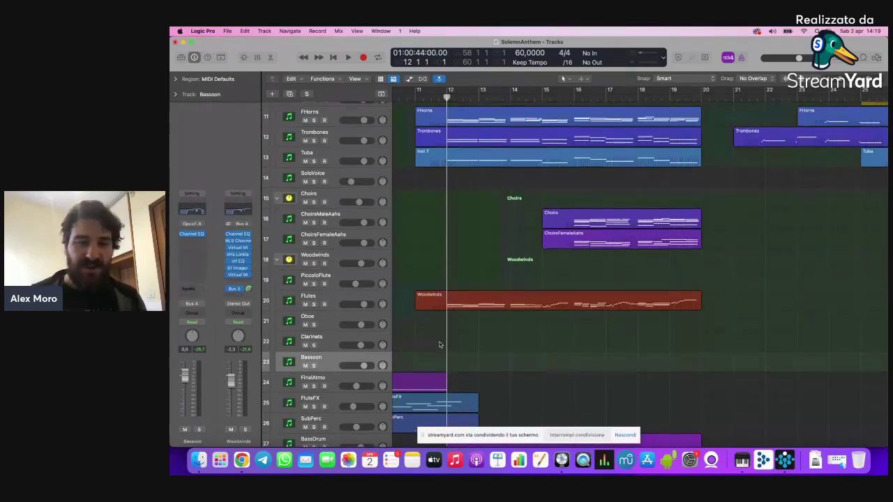
Step: Point out the Woodwinds region on the Flutes track, and step through the Flutes, Oboe, Clarinets and Bassoon tracks again
scroll(441, 300, down, 1)
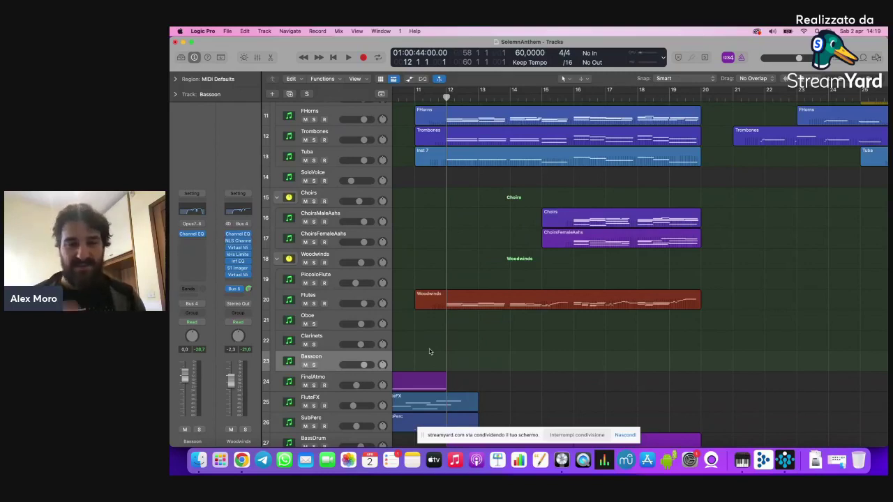
scroll(446, 286, up, 2)
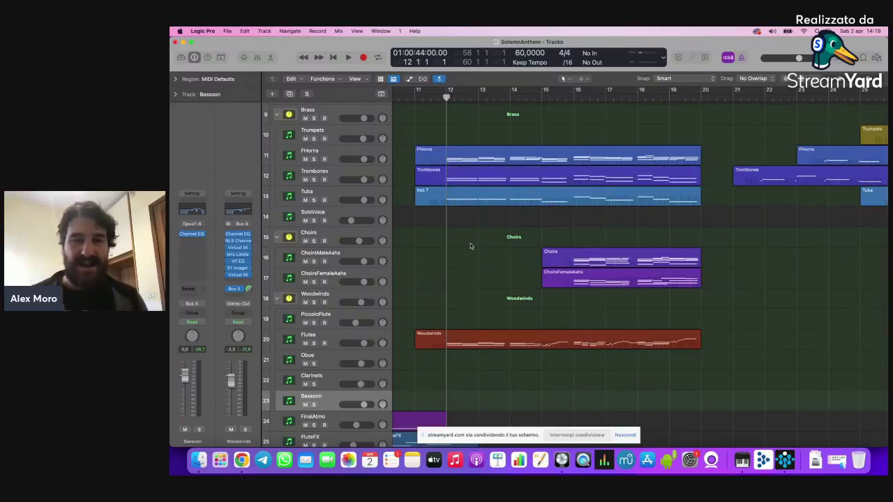
scroll(470, 246, down, 4)
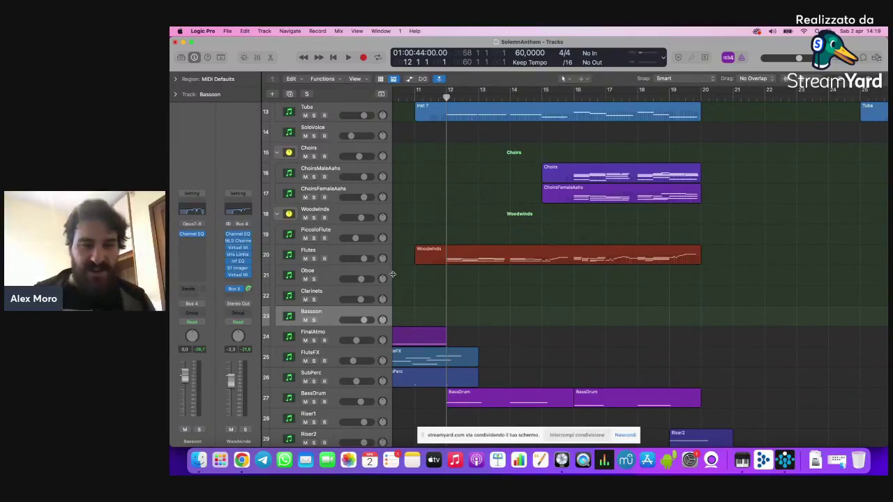
click(421, 256)
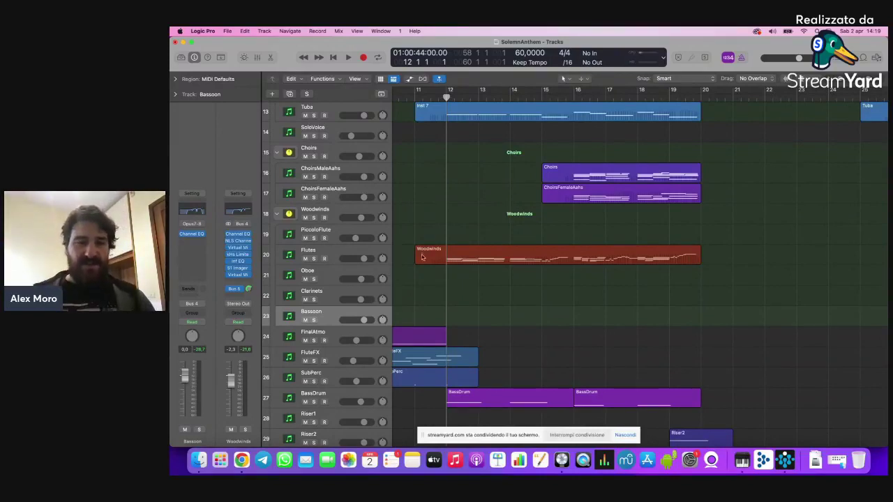
click(336, 255)
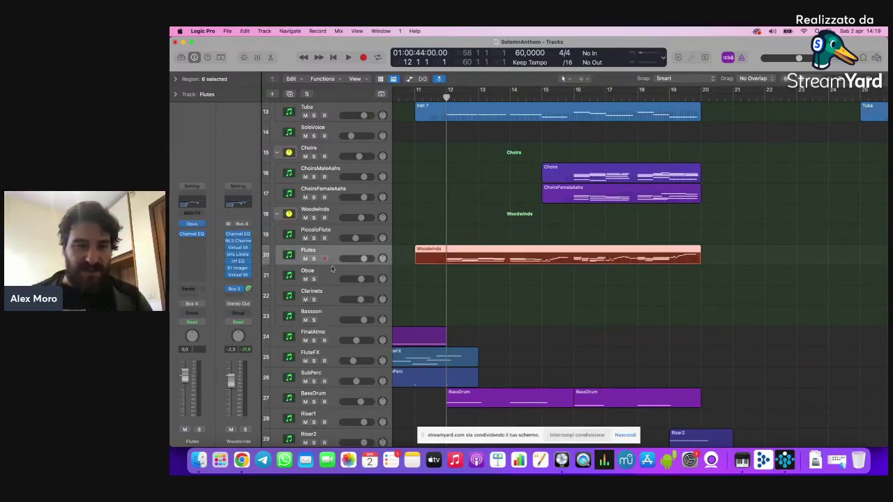
click(331, 277)
click(330, 301)
click(332, 321)
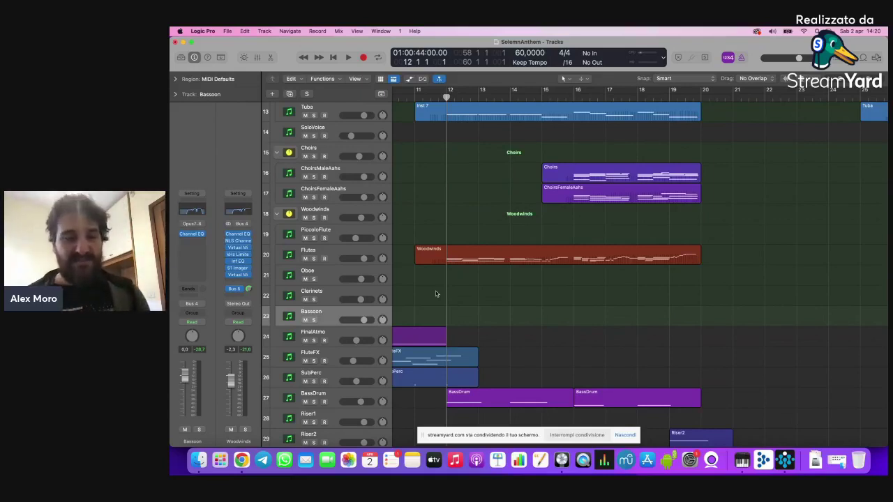
Step: Solo the Woodwinds stack and listen from the start of bar 12, isolating the Oboe partway and clearing the Oboe solo
click(314, 218)
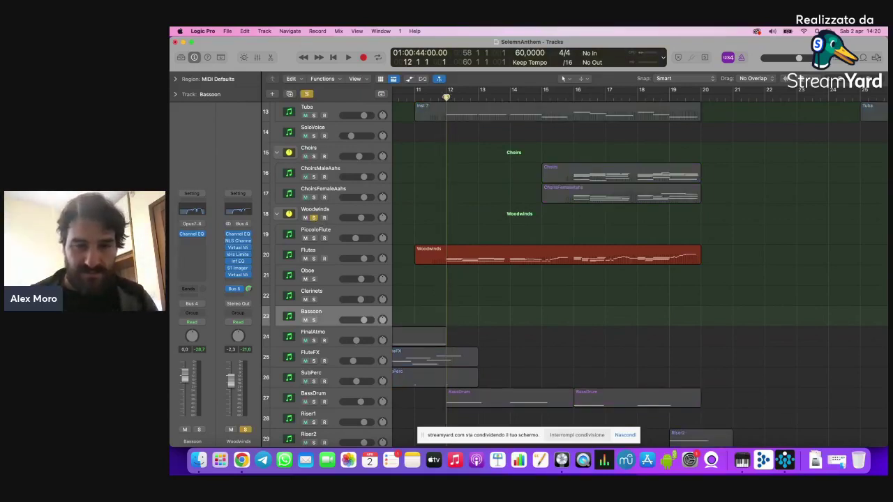
key(space)
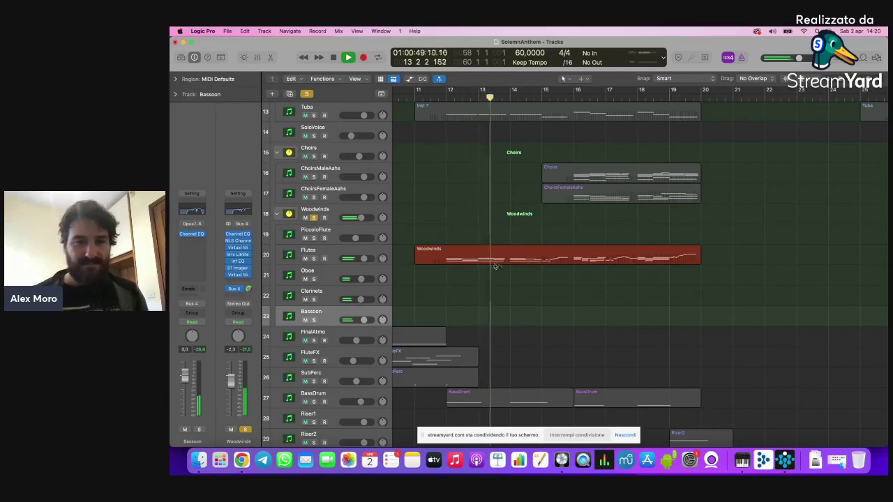
click(314, 279)
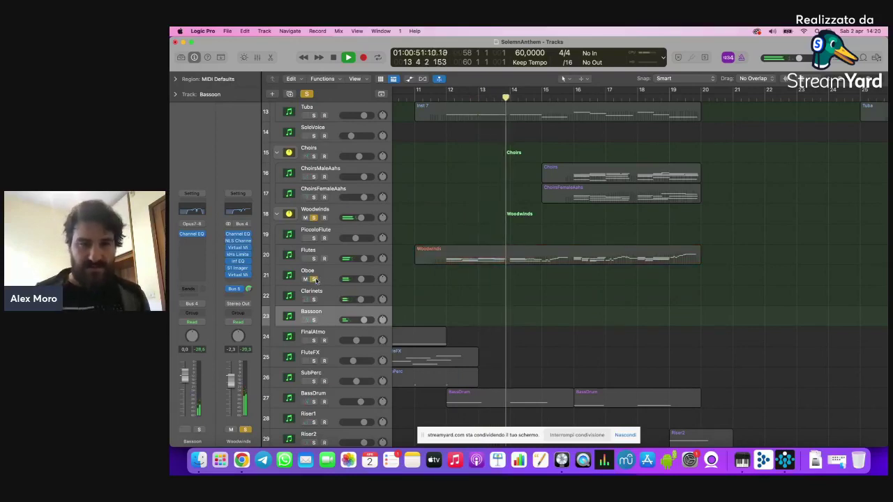
key(space)
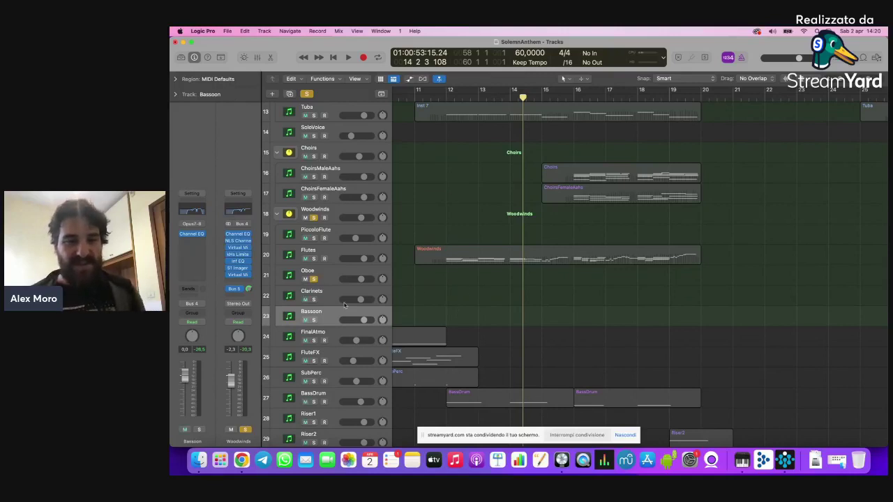
click(313, 279)
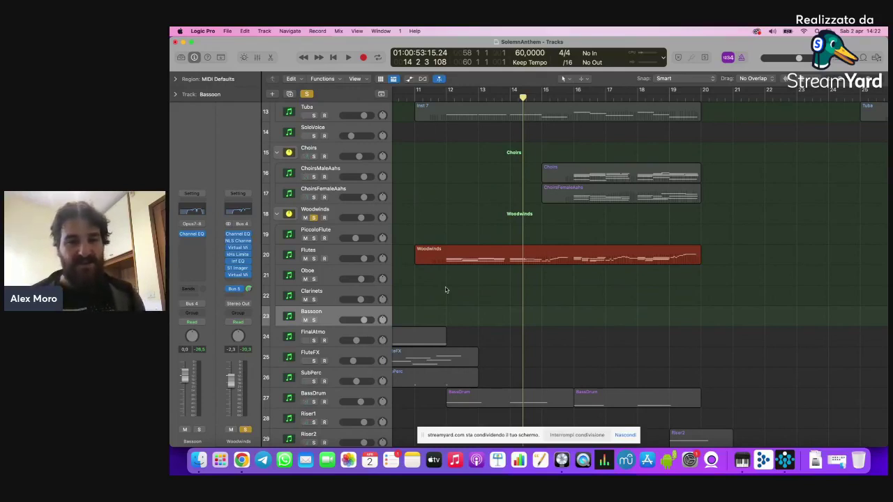
Step: Select the Oboe track, and replay the soloed woodwinds from the start of bar 12
click(332, 272)
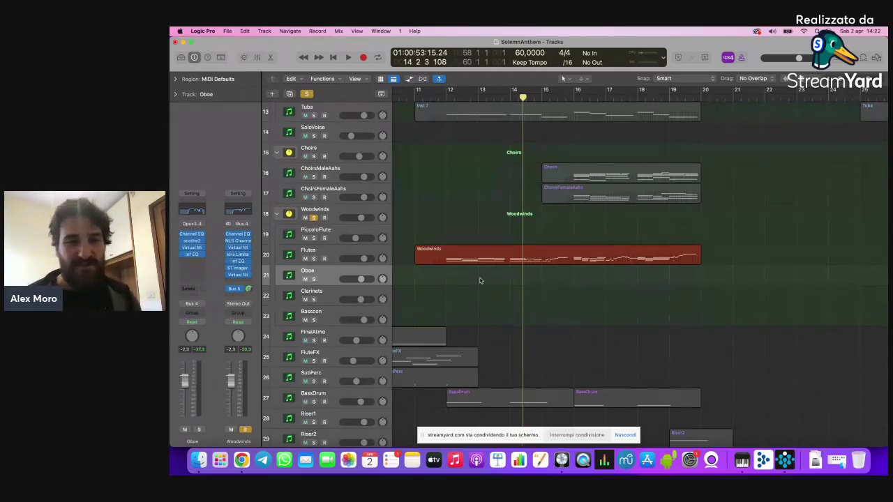
key(ctrl+.)
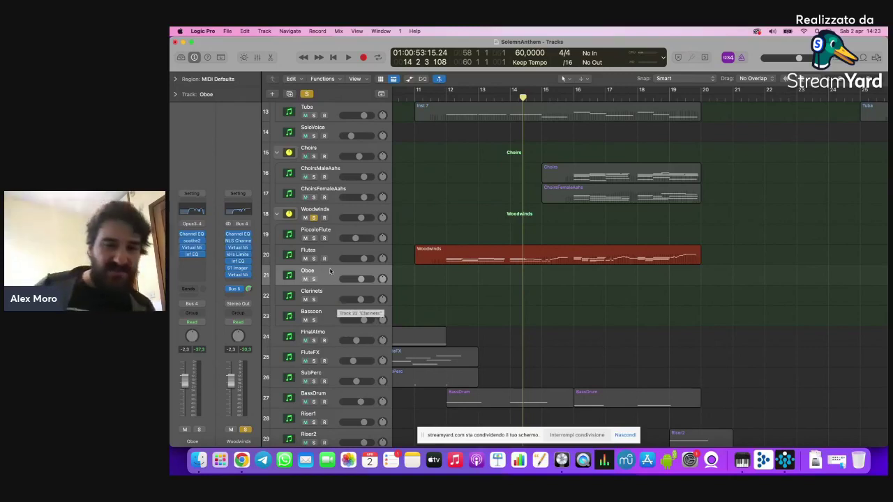
click(448, 94)
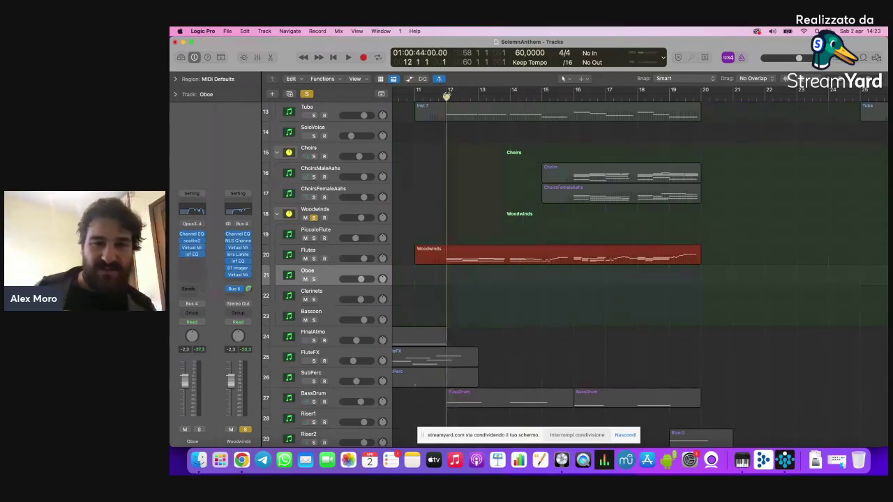
key(space)
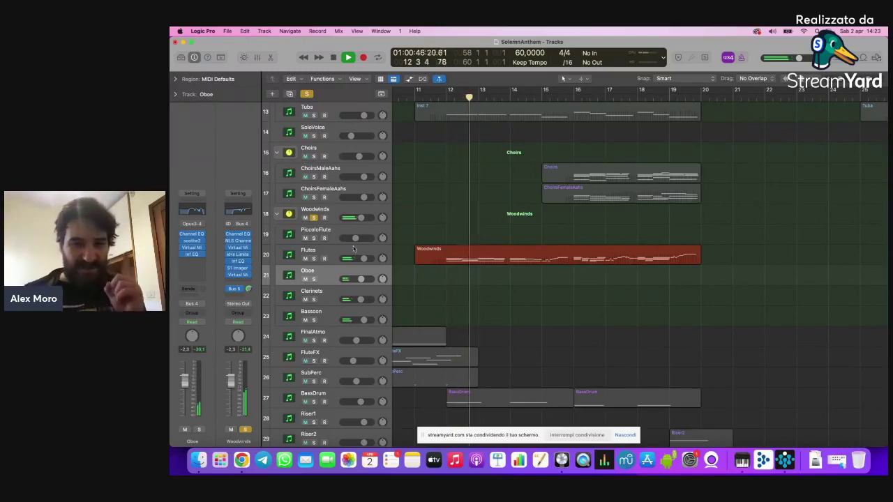
Step: Toggle the solo and the mute of the Oboe track on and off during playback to compare the woodwinds with and without it
click(313, 279)
click(314, 279)
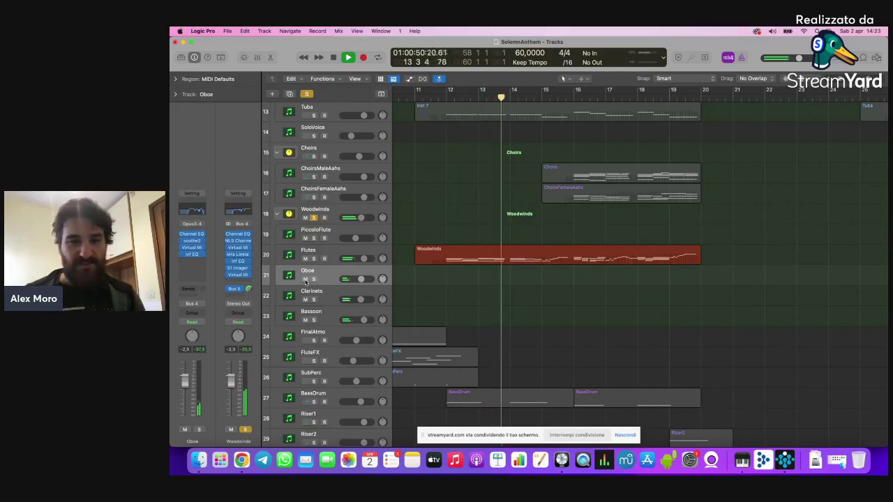
click(305, 279)
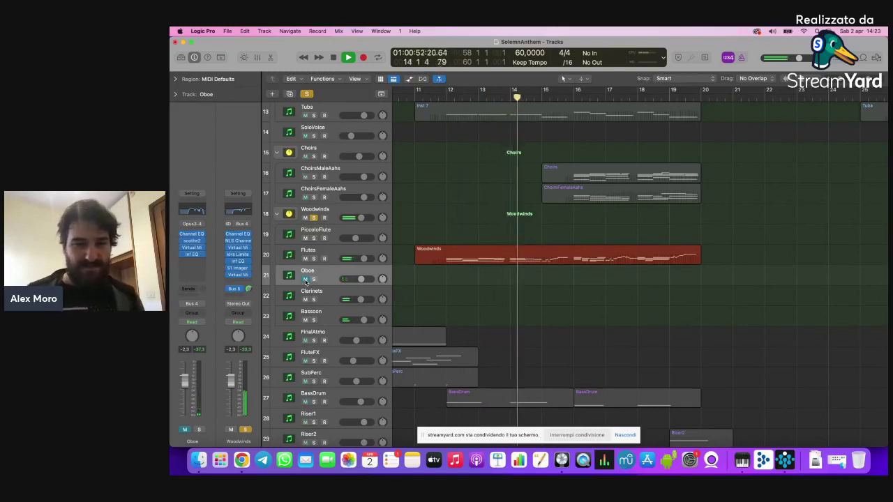
click(305, 279)
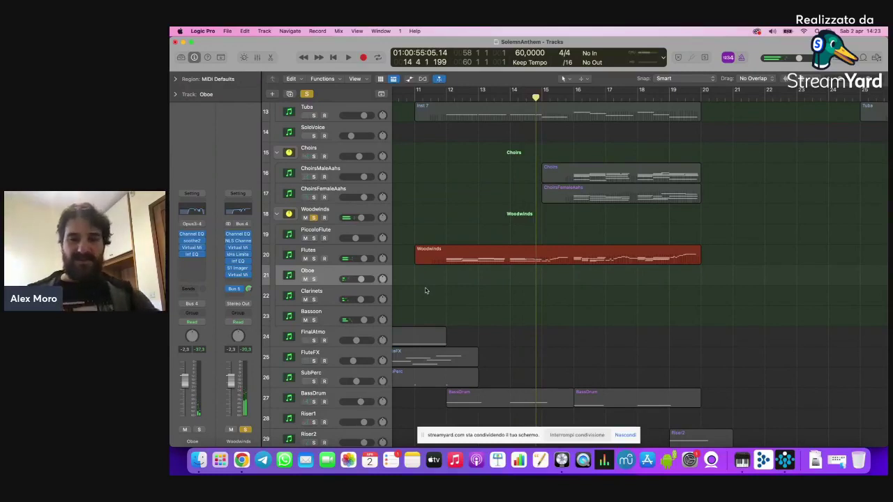
Step: Clear the solo on the Woodwinds stack, and highlight the Flutes region of bars 11 to 20 before deselecting it
click(314, 217)
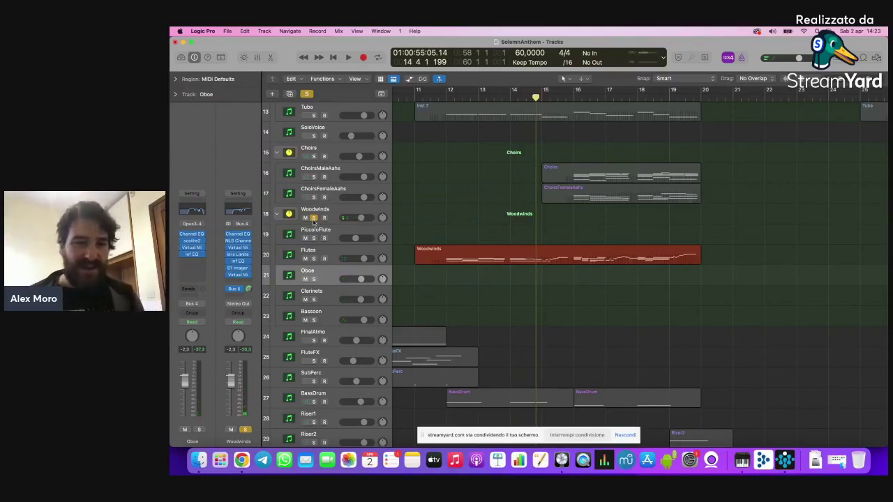
click(314, 218)
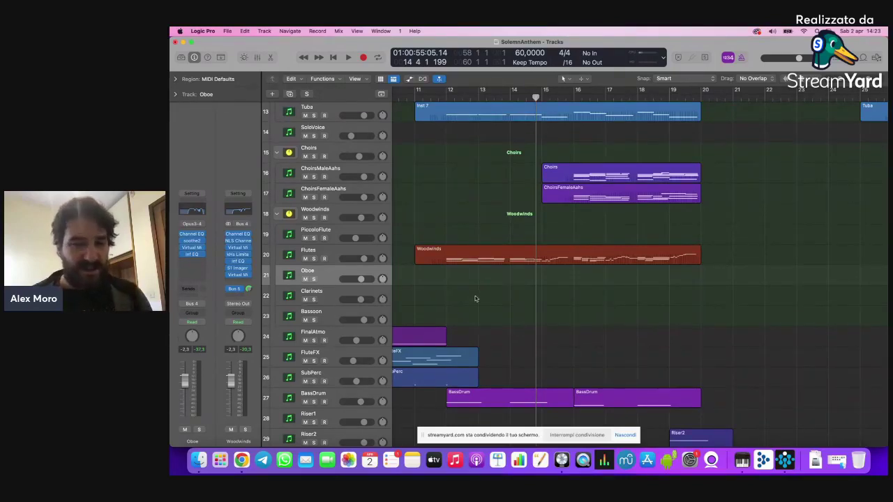
click(483, 262)
click(503, 301)
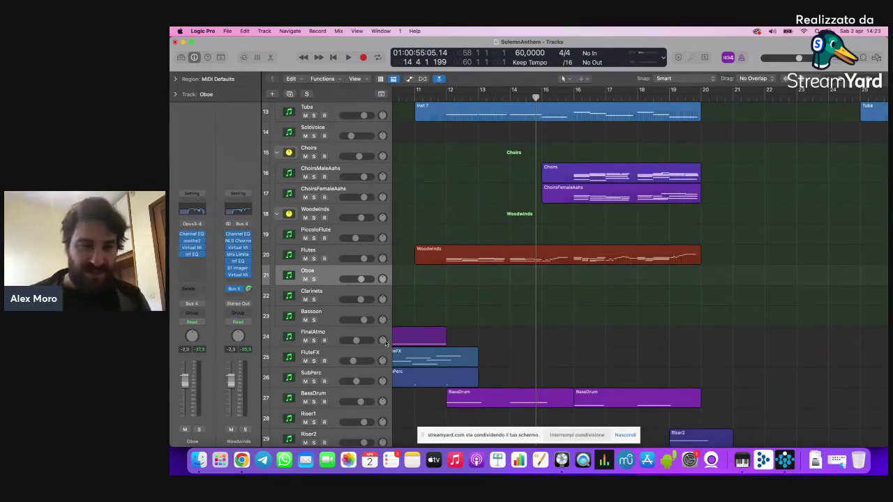
scroll(386, 342, down, 3)
scroll(456, 342, left, 2)
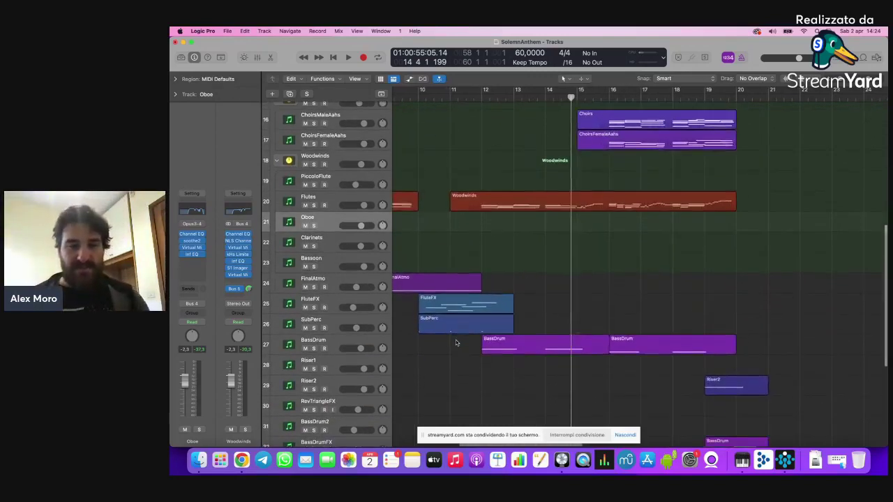
Step: Place the playhead at the start of bar 12 and select the BassDrum track
scroll(456, 343, left, 2)
scroll(456, 343, down, 1)
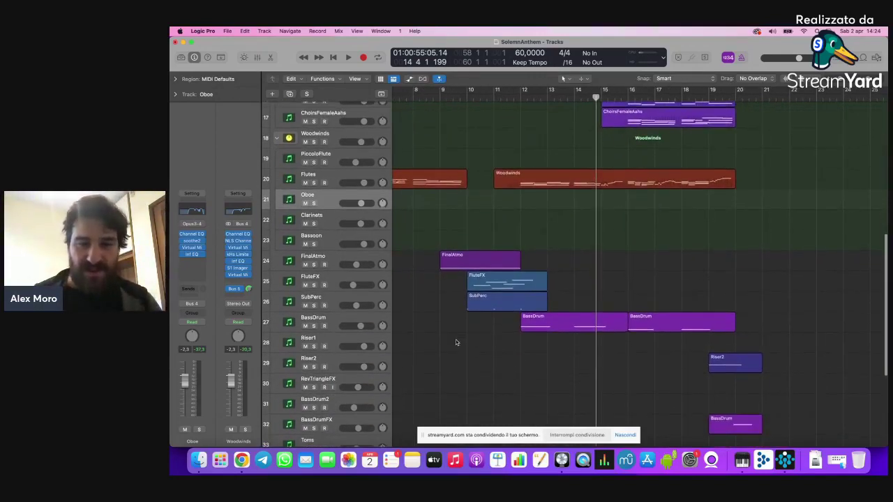
click(521, 93)
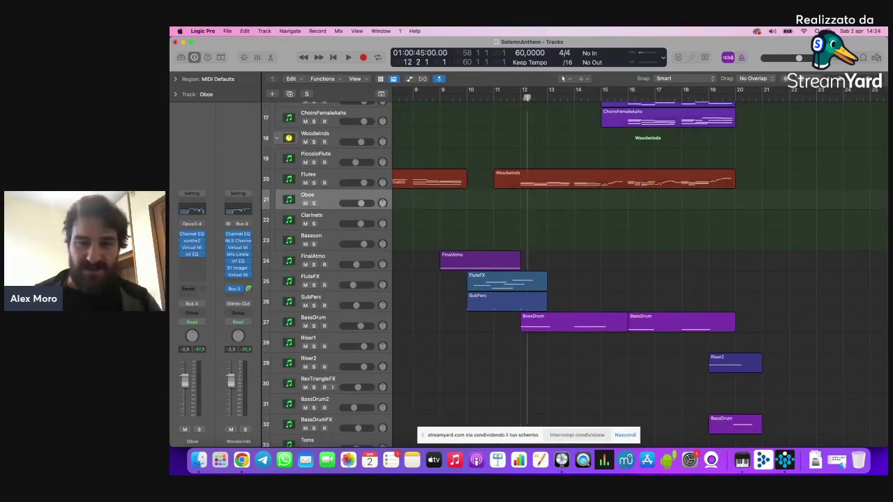
click(319, 322)
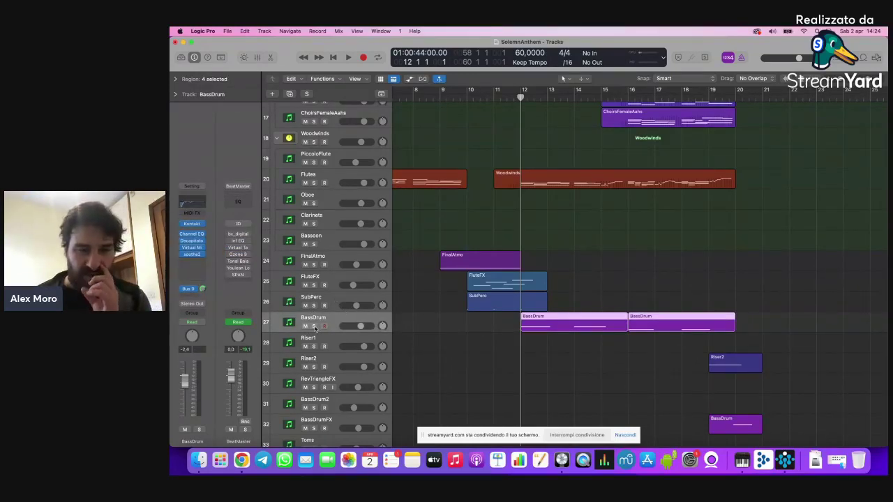
Step: Select and solo the Timpani track, view the whole track list at once, and clear the solo
scroll(416, 339, down, 5)
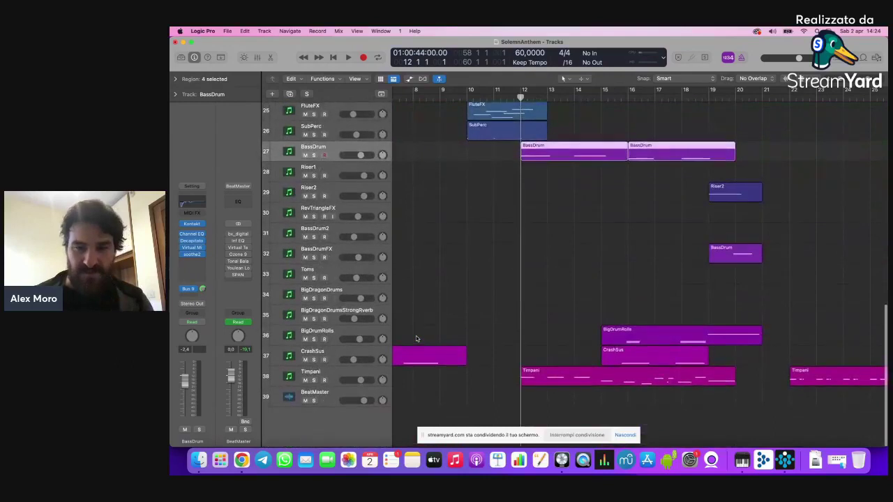
click(315, 377)
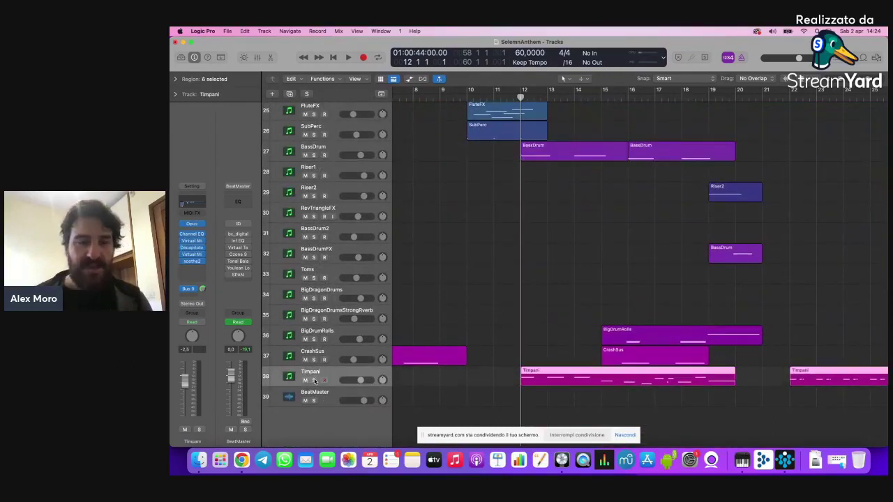
click(313, 380)
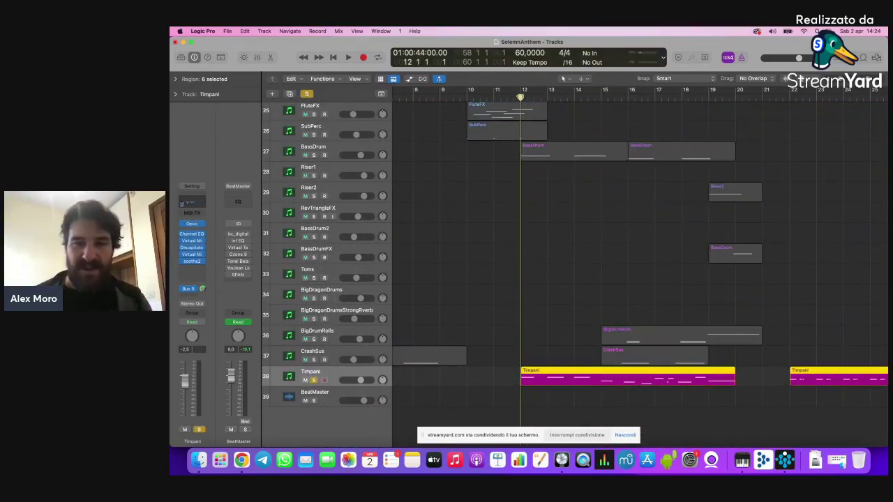
ctrl+alt+click(520, 271)
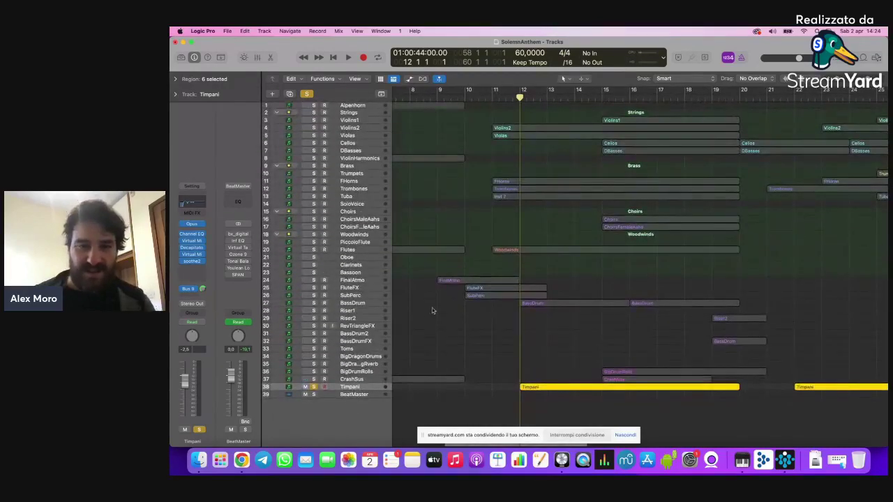
click(314, 387)
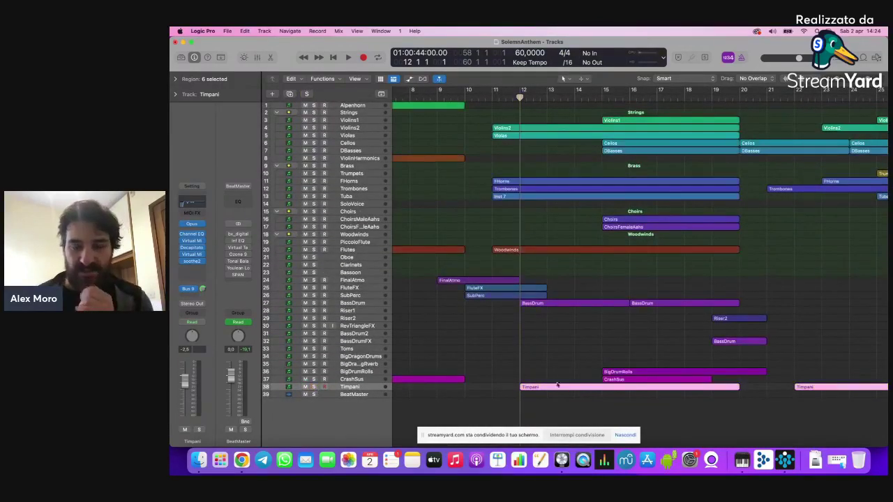
ctrl+alt+click(549, 359)
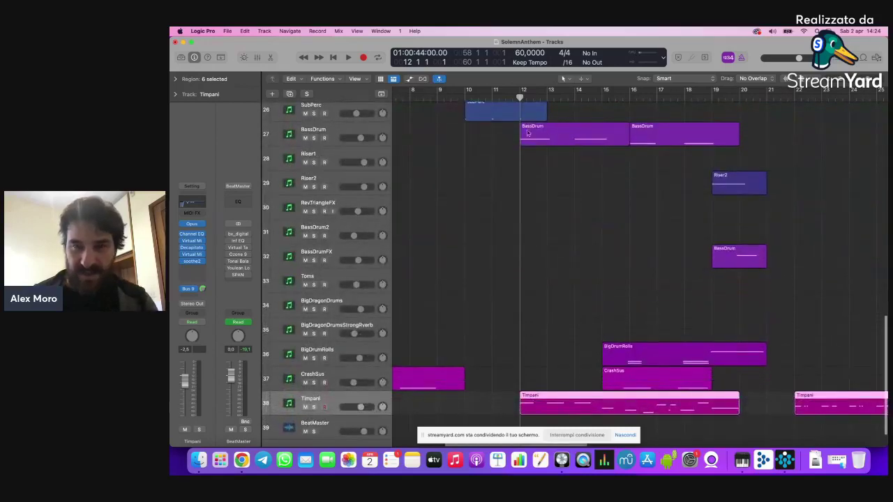
Step: Step the playhead through the starts of bars 13 to 17 to point out the percussion hits, and go back to bar 11
click(547, 98)
click(575, 98)
click(603, 98)
click(631, 96)
click(655, 97)
click(619, 97)
click(499, 98)
Step: Play the soloed Timpani from the start of bar 12, clear its solo during playback, and stop in bar 16
click(520, 96)
key(s)
key(space)
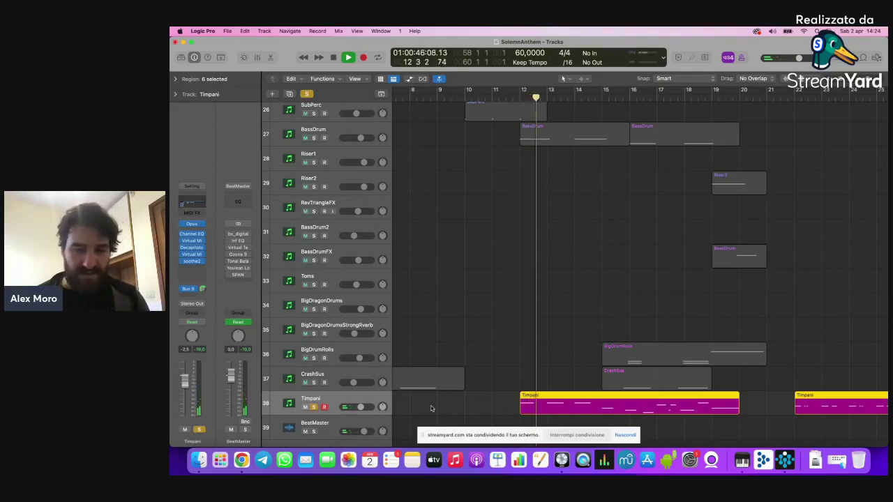
click(314, 407)
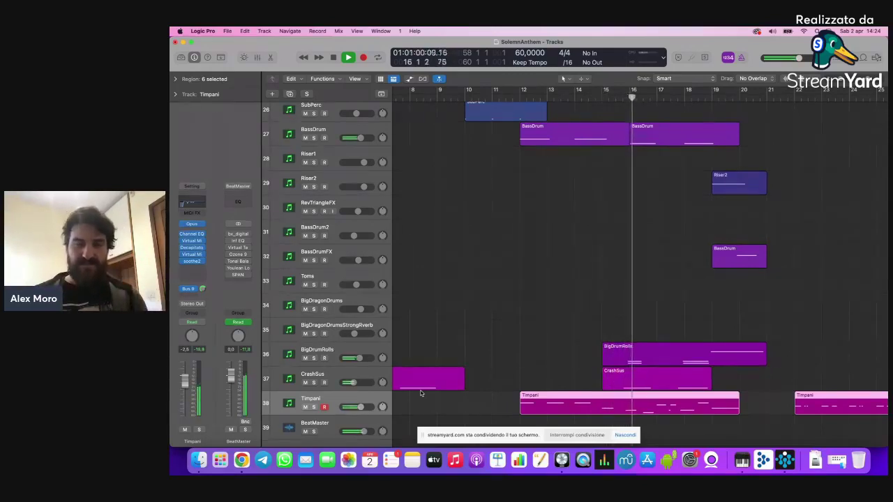
key(space)
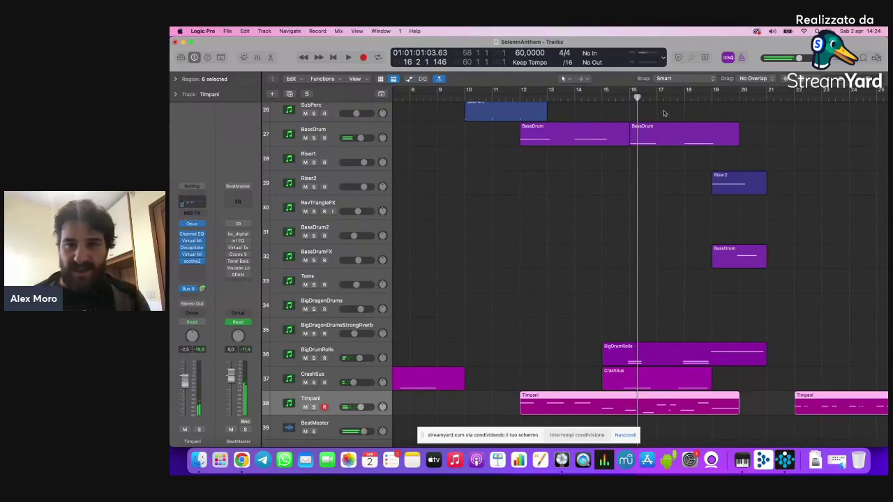
Step: Move the playhead back to beat 4 of bar 15 and examine the enlarged regions around it from percussion up to strings
key(comma)
key(period)
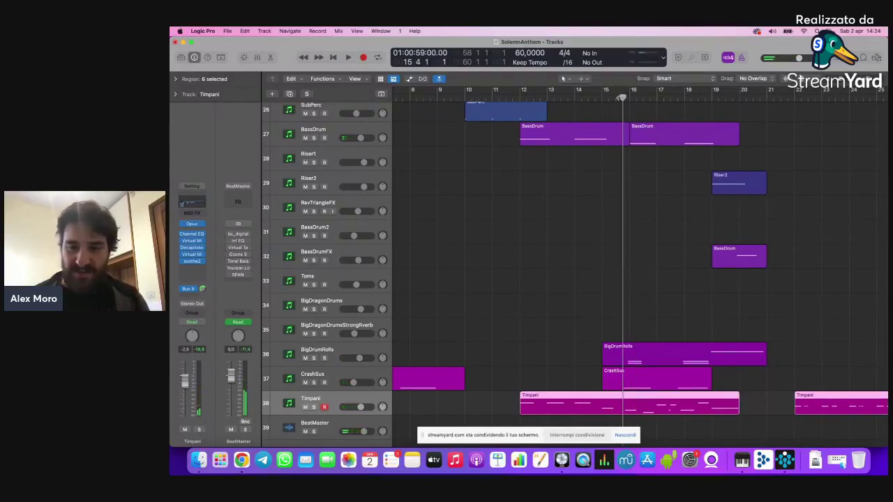
key(super+Right)
key(super+Right)
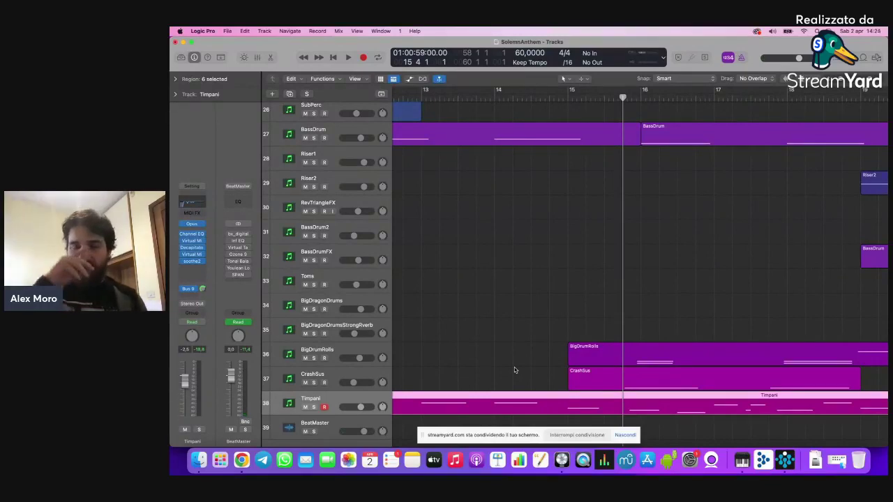
scroll(648, 312, up, 10)
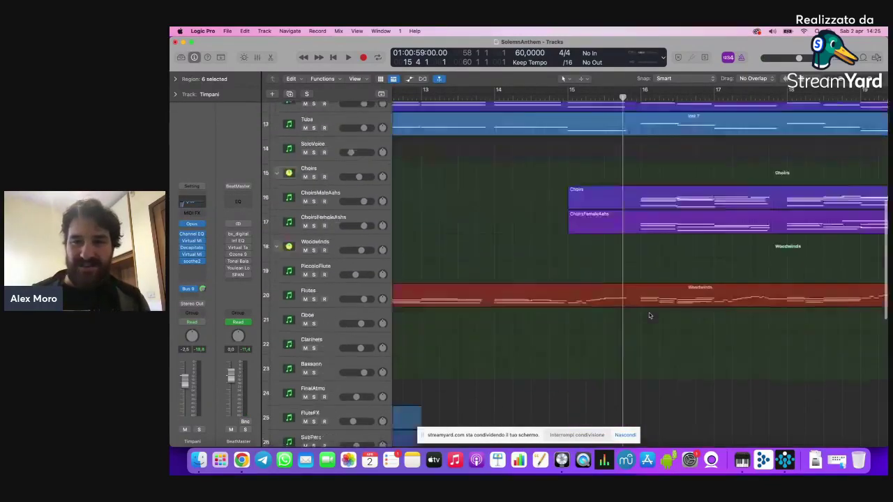
scroll(649, 315, right, 2)
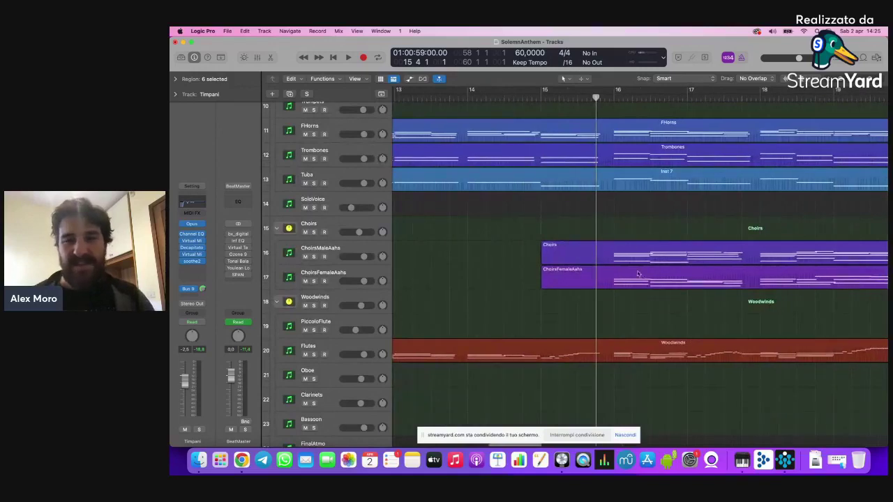
scroll(643, 279, up, 1)
scroll(643, 279, up, 8)
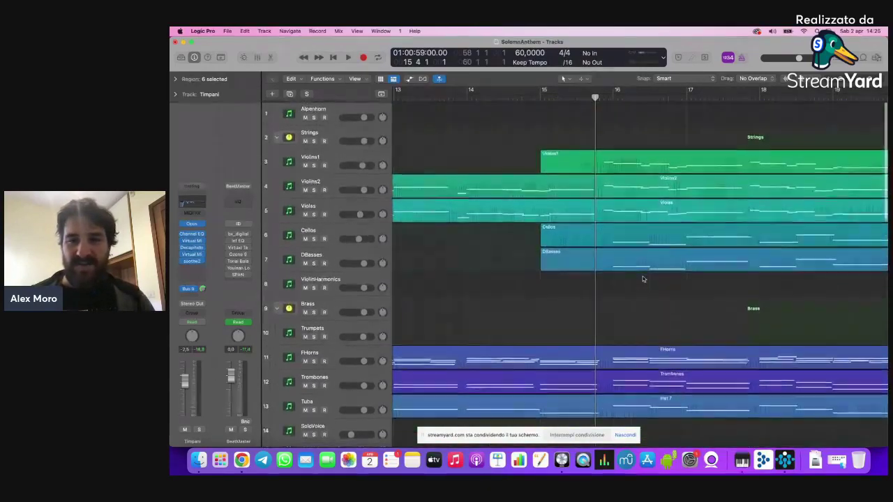
Step: Highlight the Violins1 region of bars 15 to 20, compare it with the other strings and the brass, and deselect it
click(619, 158)
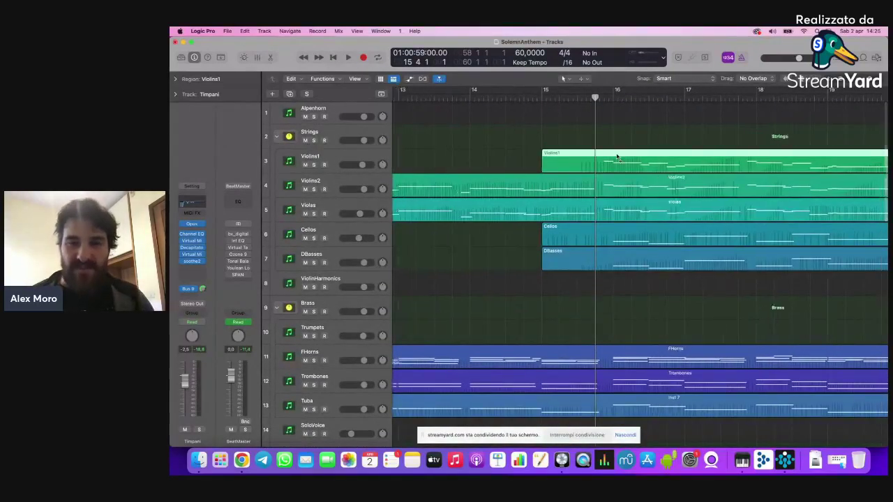
key(super+Left)
key(super+Left)
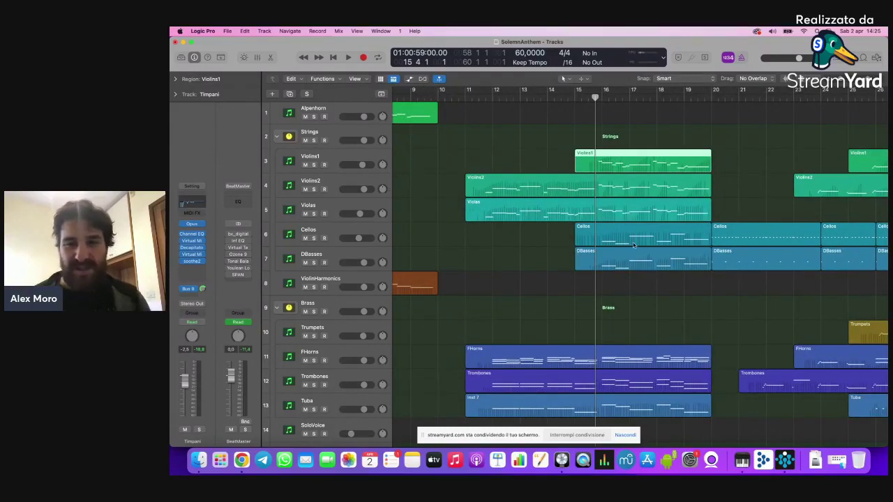
scroll(633, 331, down, 3)
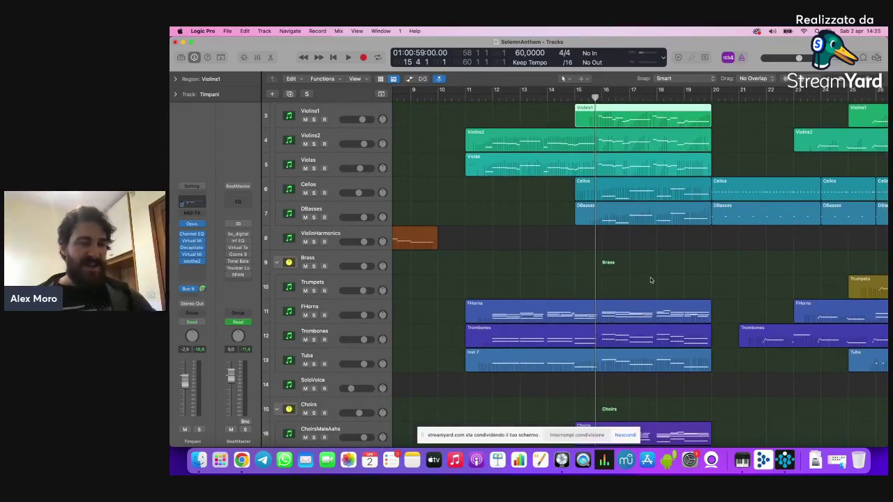
mouse_move(641, 292)
mouse_down()
mouse_move(639, 104)
mouse_move(640, 275)
mouse_up()
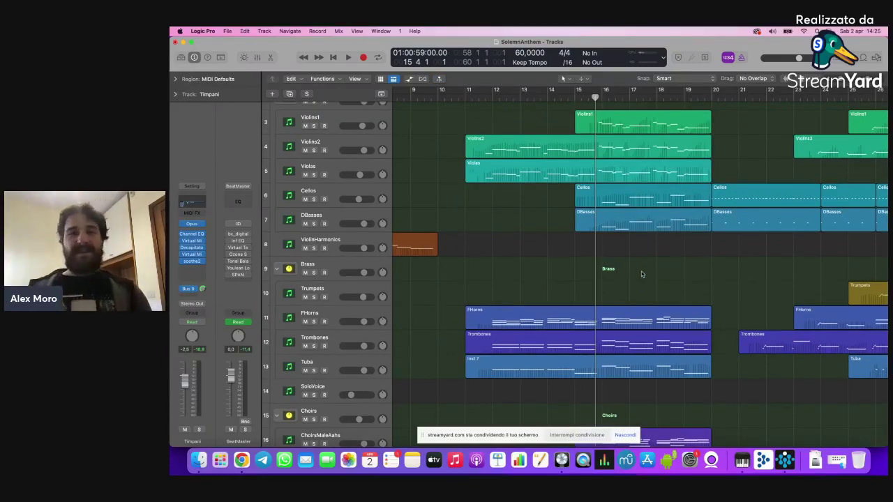
Step: Select and solo the CrashSus track, play it from beat 4 of bar 15 into bar 17, and clear the solo
scroll(642, 274, down, 15)
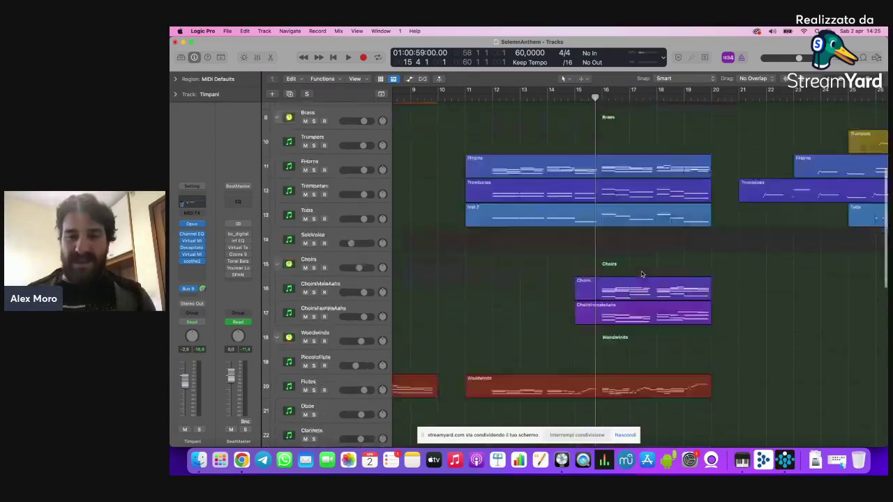
scroll(642, 274, down, 5)
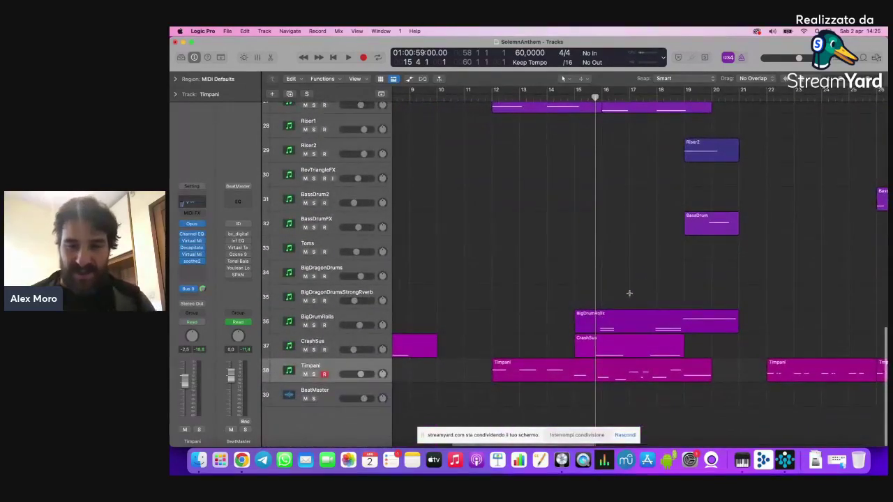
key(super+Right)
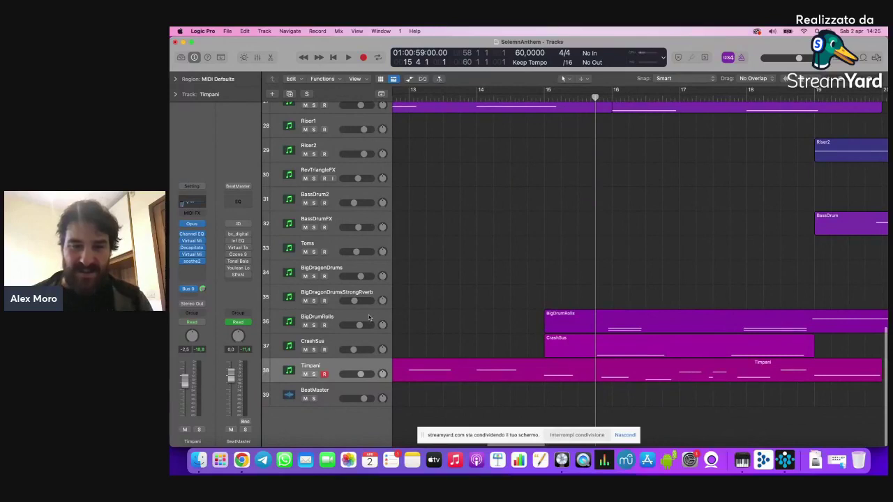
click(335, 342)
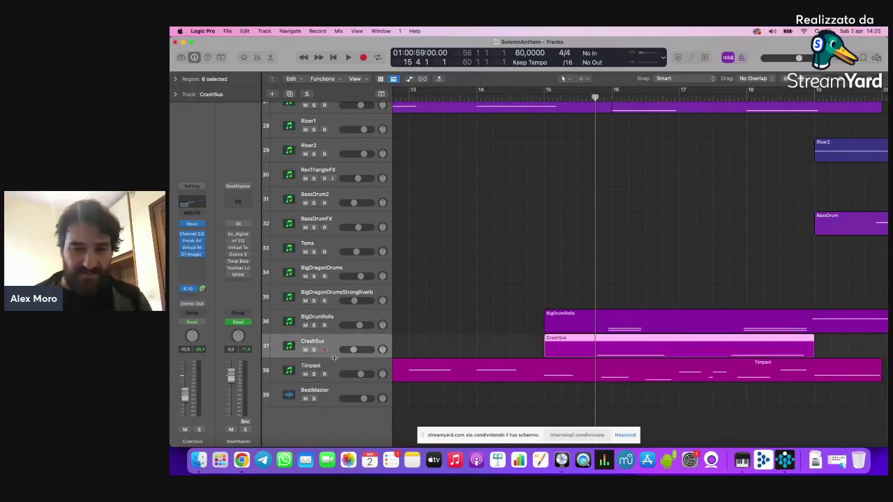
click(314, 349)
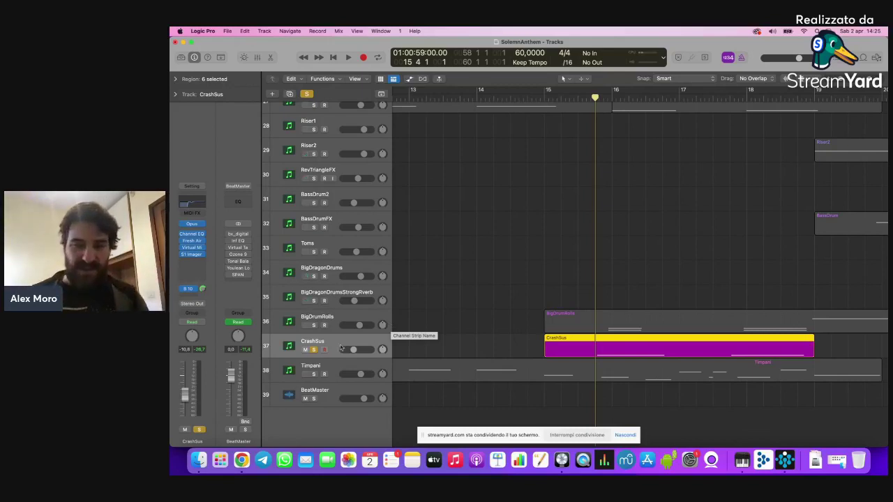
click(325, 349)
key(space)
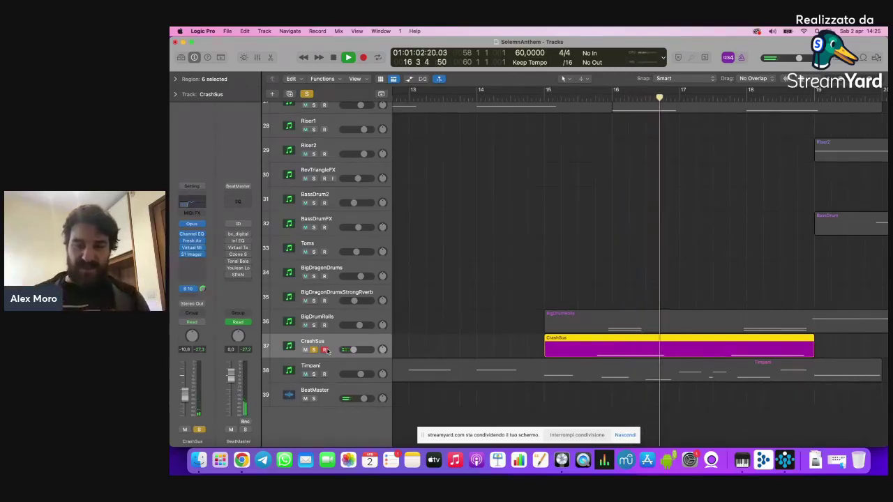
key(space)
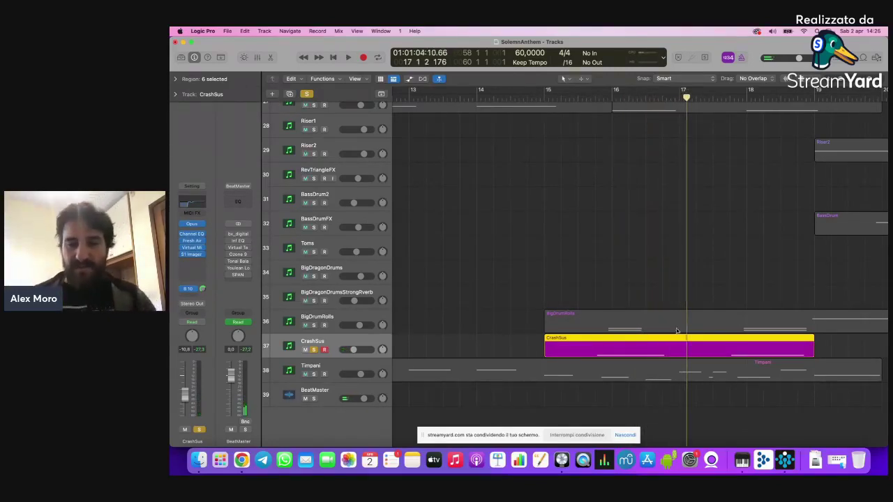
click(314, 350)
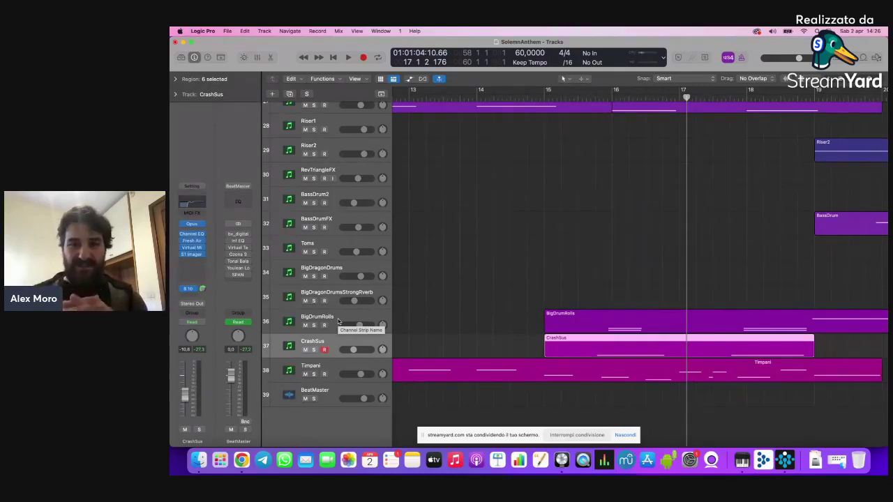
Step: Select and solo the BigDrumRolls track, play it from the end of bar 15 into bar 16, and clear the solo
click(319, 317)
click(313, 325)
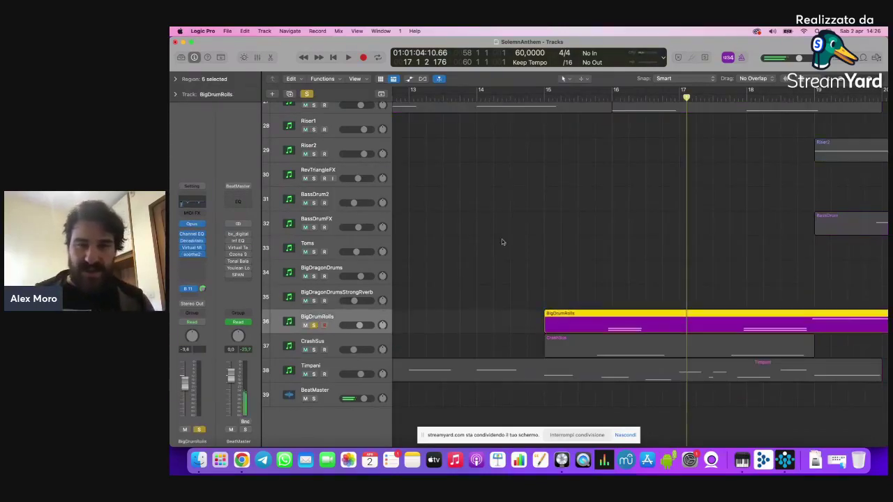
key(space)
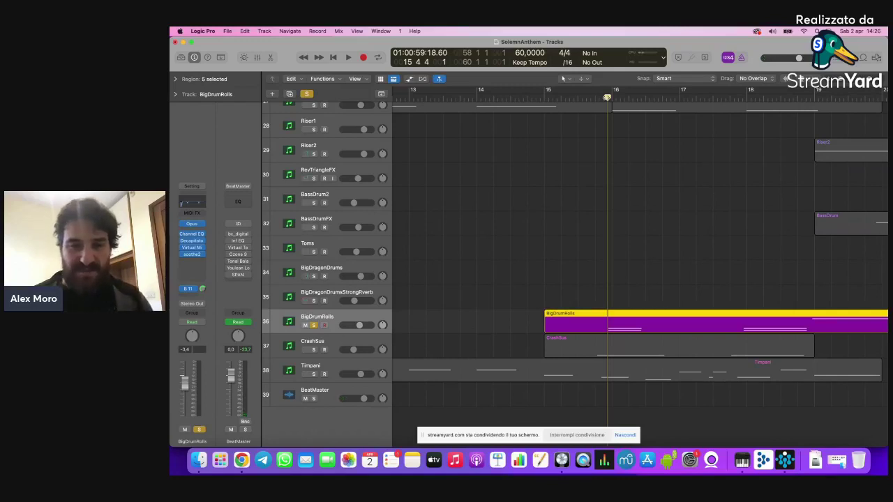
key(space)
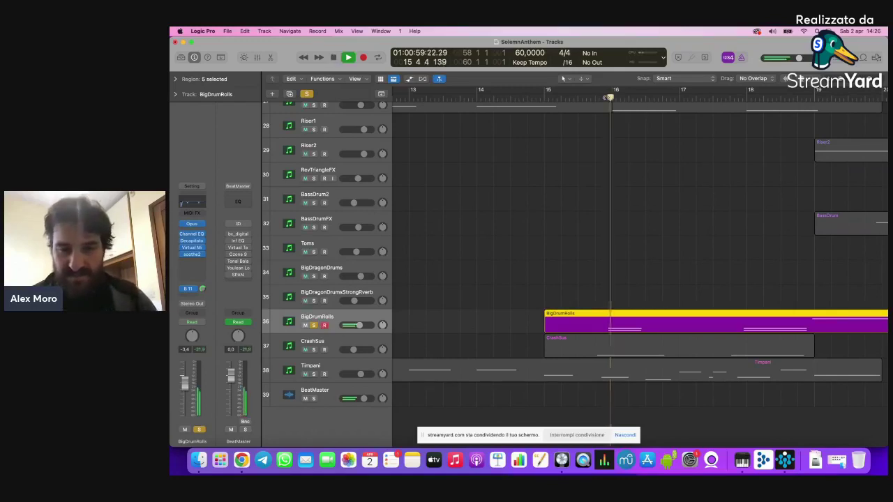
key(space)
click(314, 325)
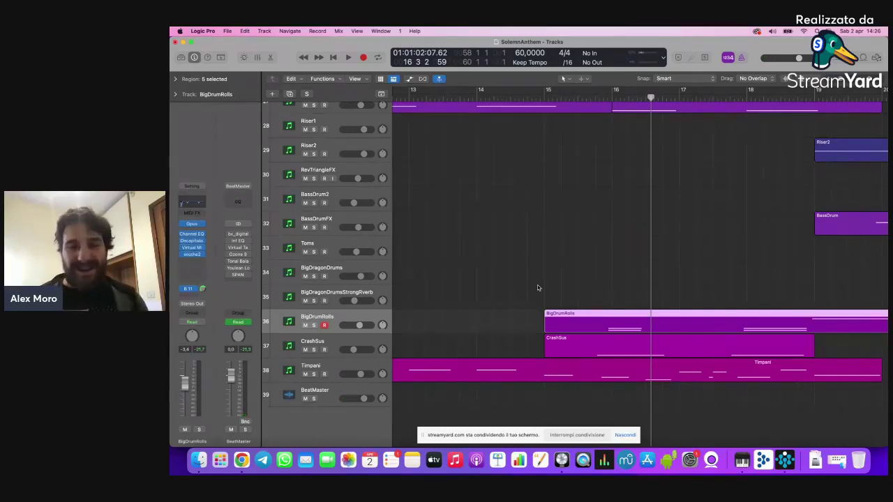
Step: Select and solo the BassDrum track, deselect its regions, and play it briefly from the start of bar 16
scroll(537, 286, up, 5)
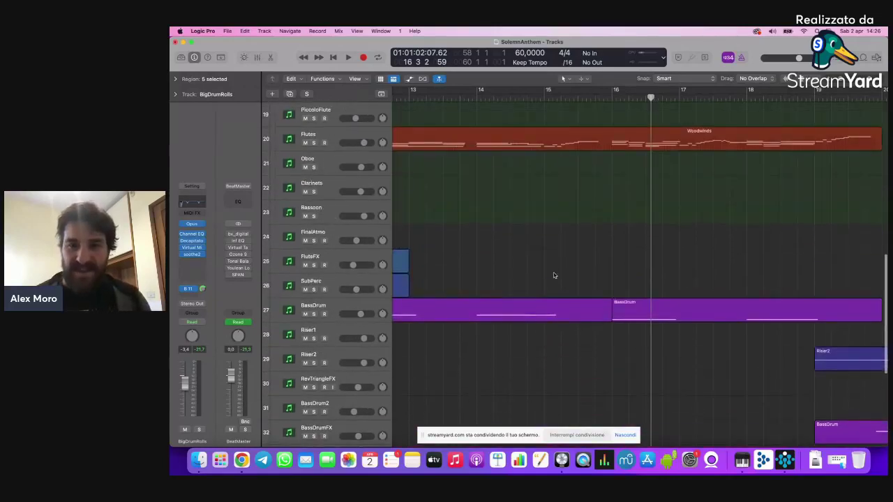
click(323, 308)
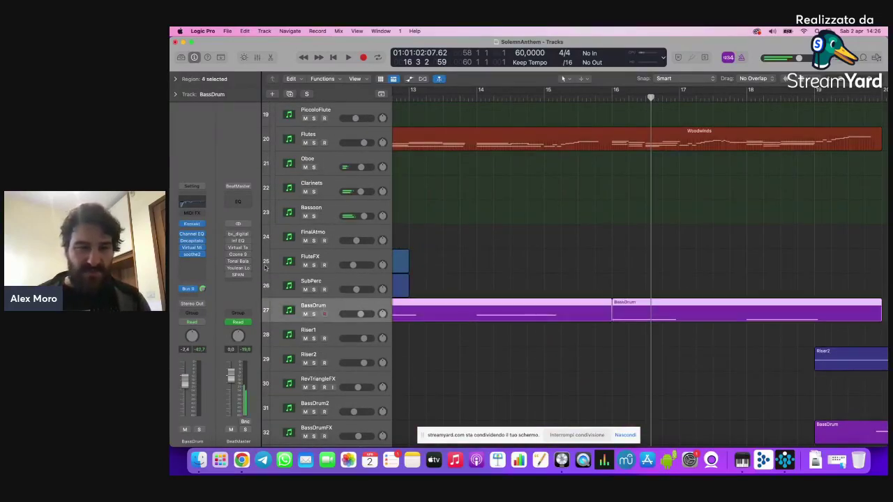
click(574, 381)
scroll(573, 381, down, 5)
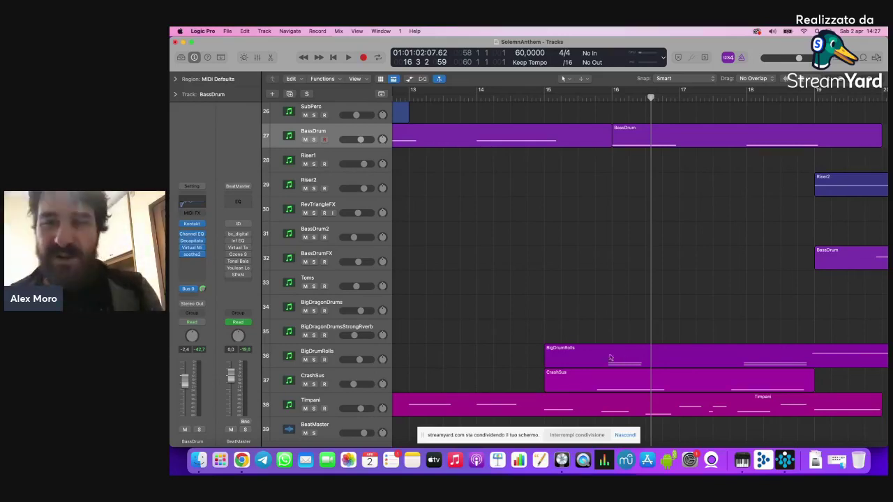
click(619, 98)
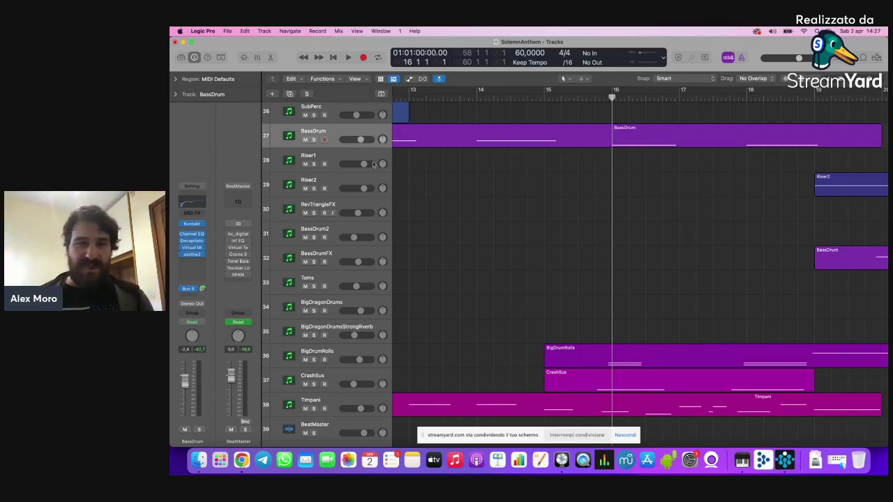
click(314, 139)
key(space)
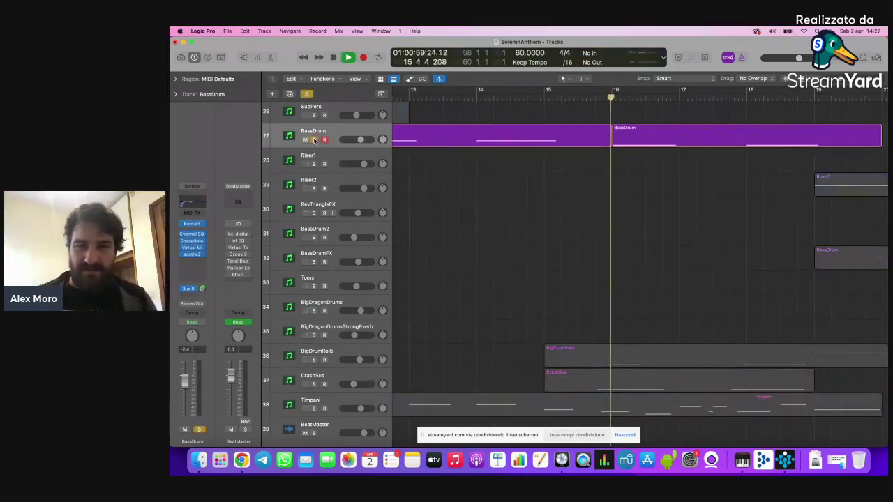
key(space)
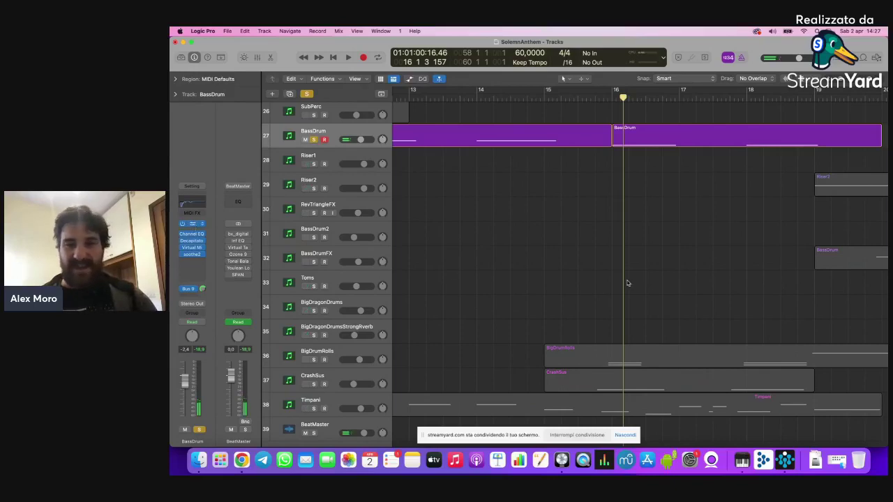
Step: View the BassDrum track's Kontakt instrument, close its window, and clear the track's solo
key(v)
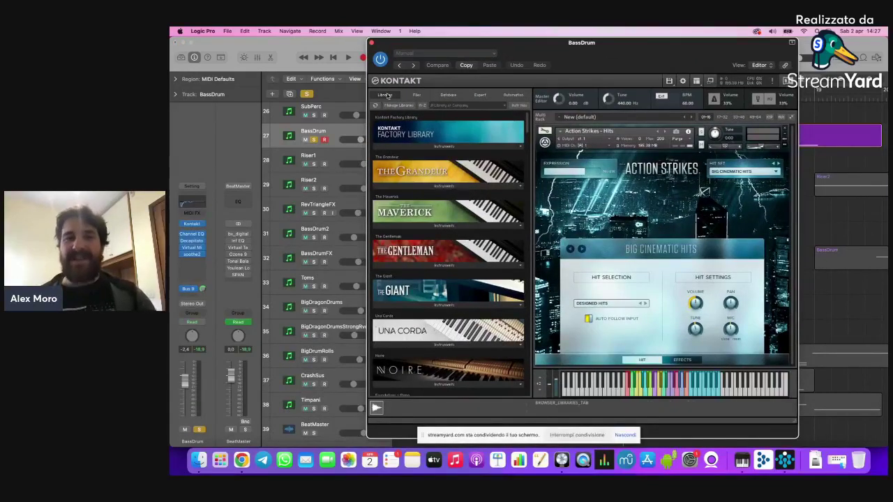
click(372, 43)
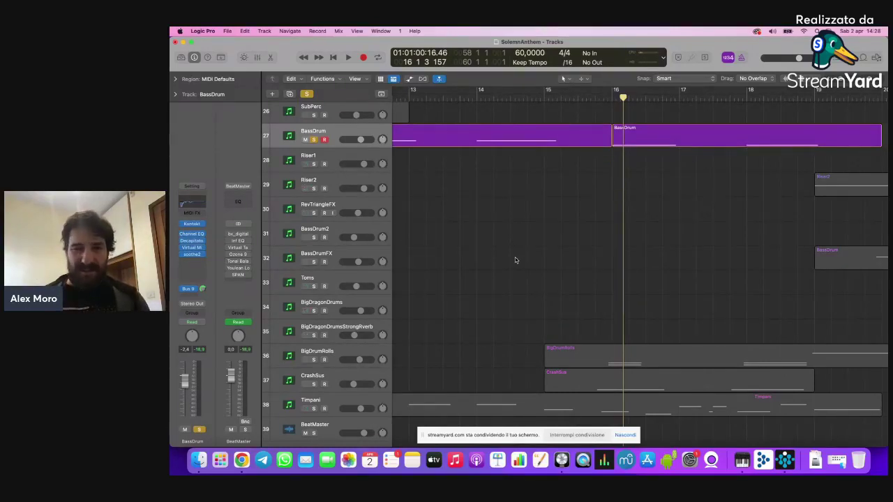
key(s)
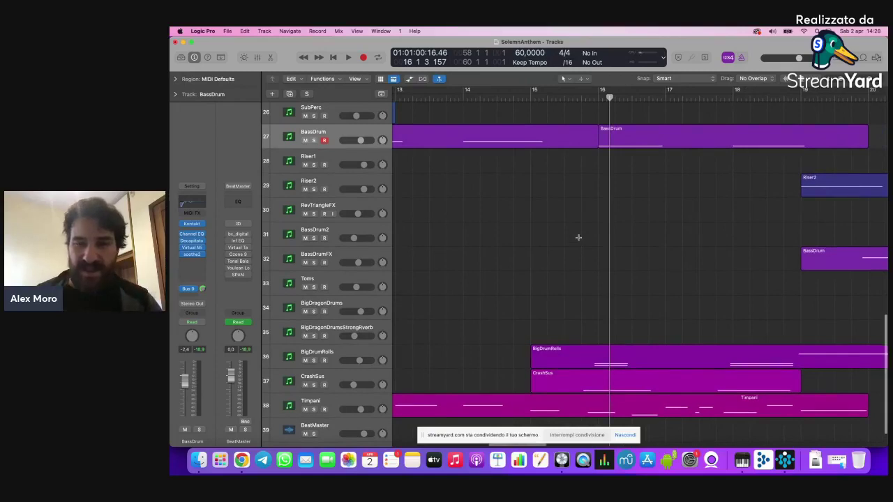
Step: Examine the arrangement overview from strings to percussion around bars 17 to 45 and place the playhead at bar 25
ctrl+alt+click(579, 238)
ctrl+alt+click(579, 237)
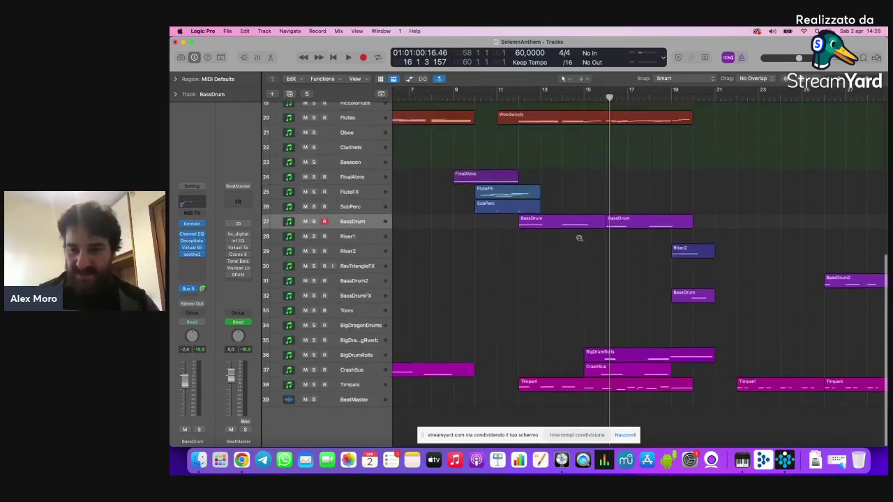
ctrl+alt+click(579, 239)
ctrl+alt+click(579, 239)
ctrl+alt+click(579, 239)
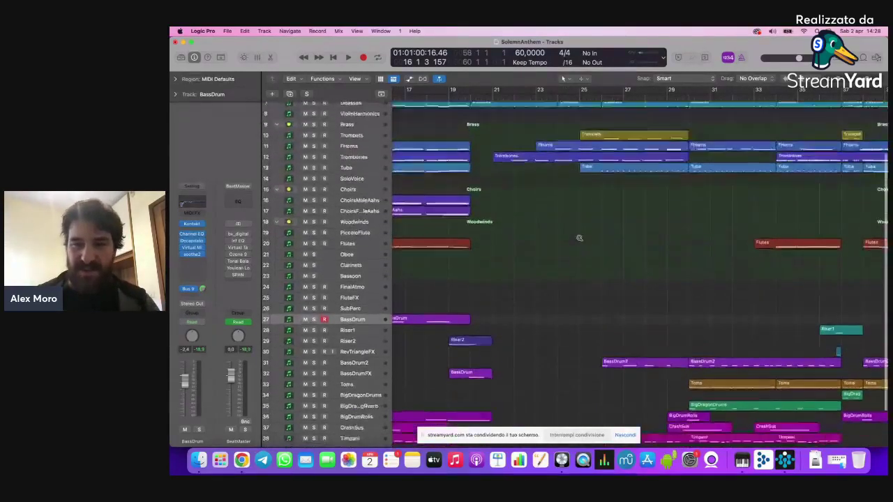
ctrl+alt+click(578, 238)
ctrl+alt+click(579, 238)
ctrl+alt+click(578, 238)
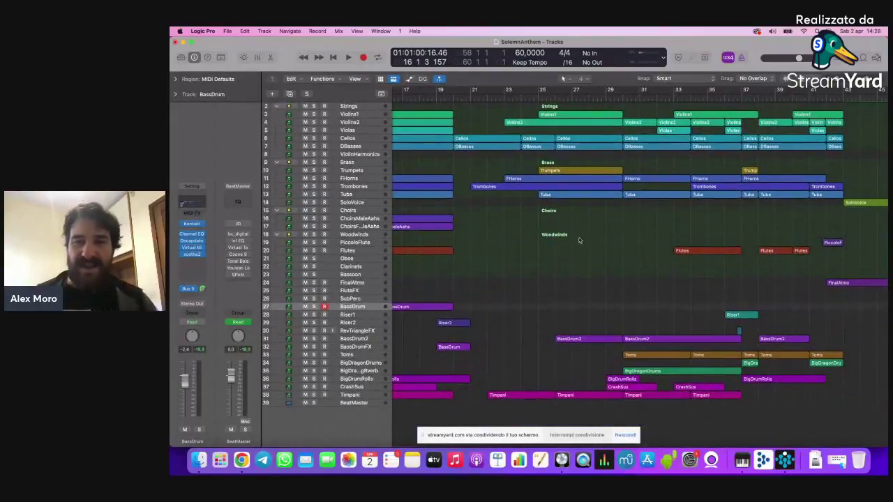
mouse_move(551, 95)
mouse_down()
mouse_move(529, 95)
mouse_move(538, 95)
mouse_up()
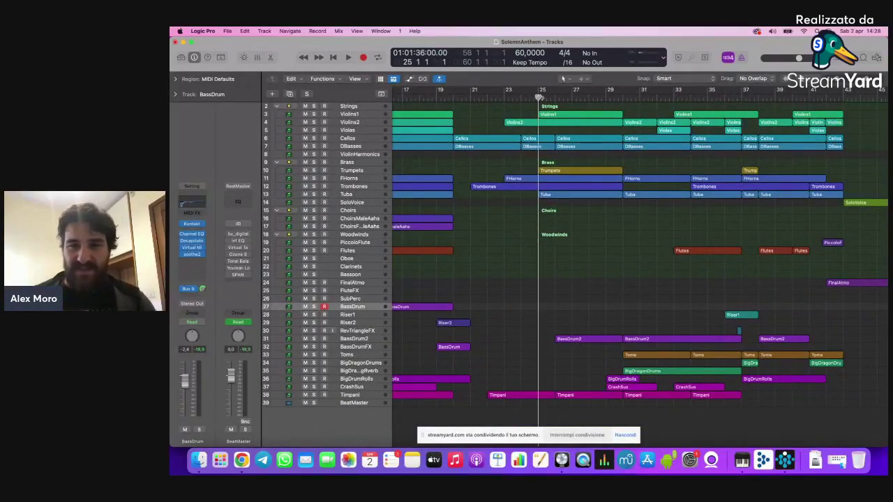
ctrl+alt+click(579, 268)
ctrl+alt+click(579, 268)
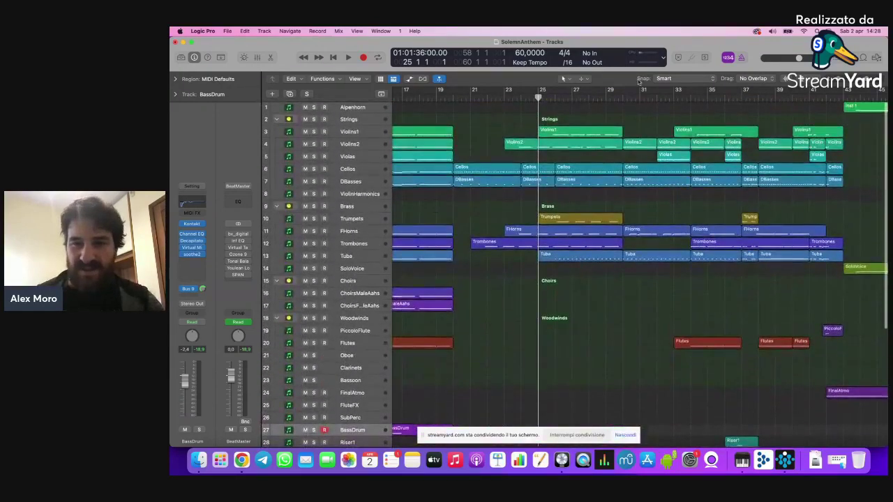
Step: Play the full arrangement from beat 4 of bar 29 into bar 33 and move the playhead back to bar 30
click(625, 97)
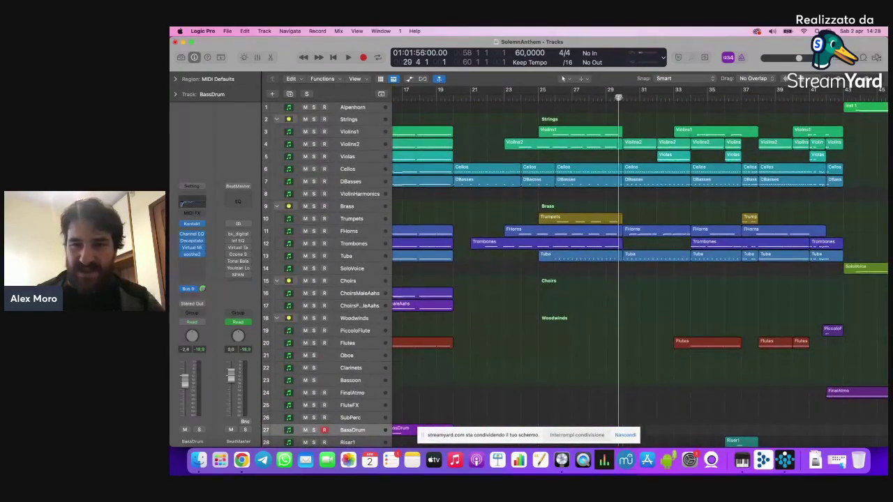
key(space)
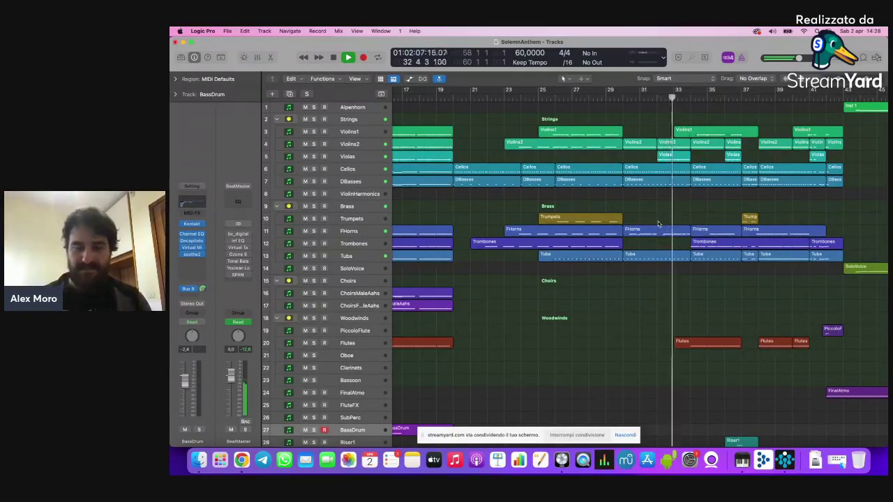
key(space)
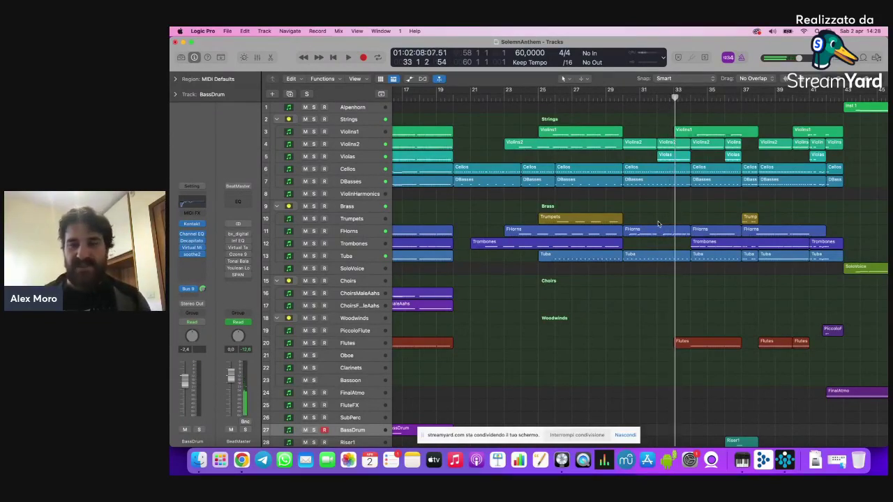
key(comma)
key(comma)
key(comma)
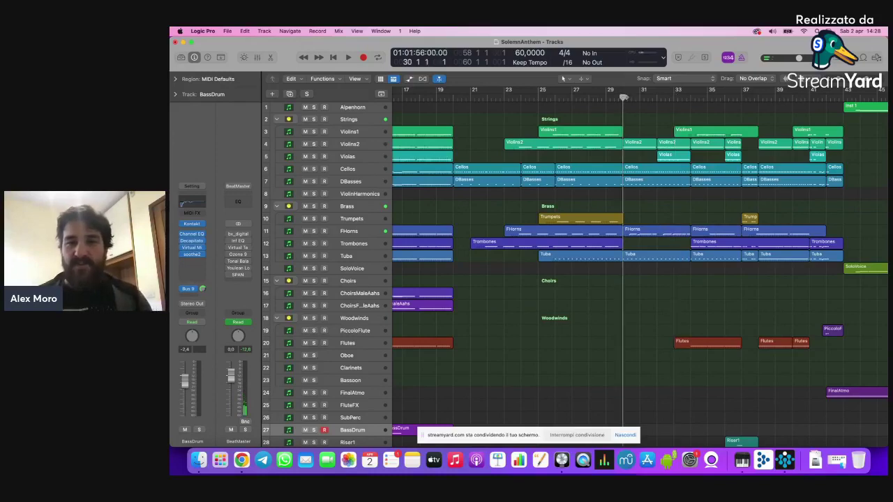
Step: Select and solo the Strings stack, play it from bar 30, clear the solo, and return the playhead to bar 30
scroll(656, 309, down, 3)
scroll(655, 310, up, 3)
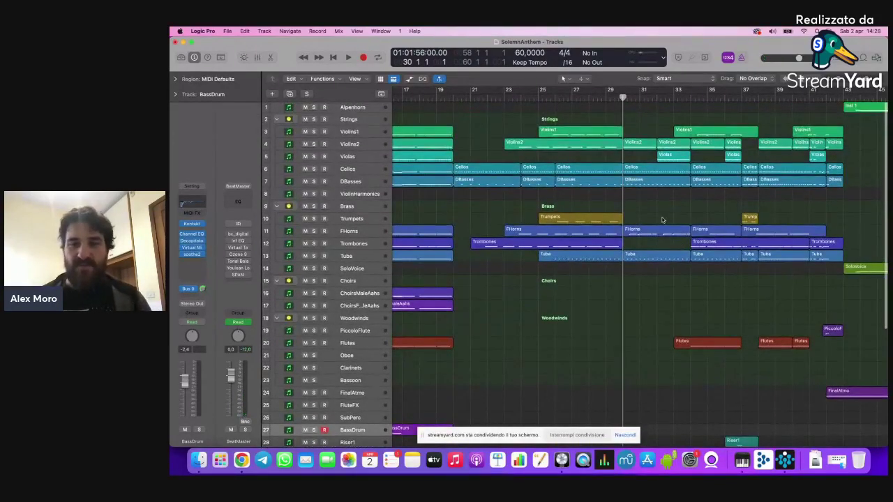
scroll(675, 302, right, 2)
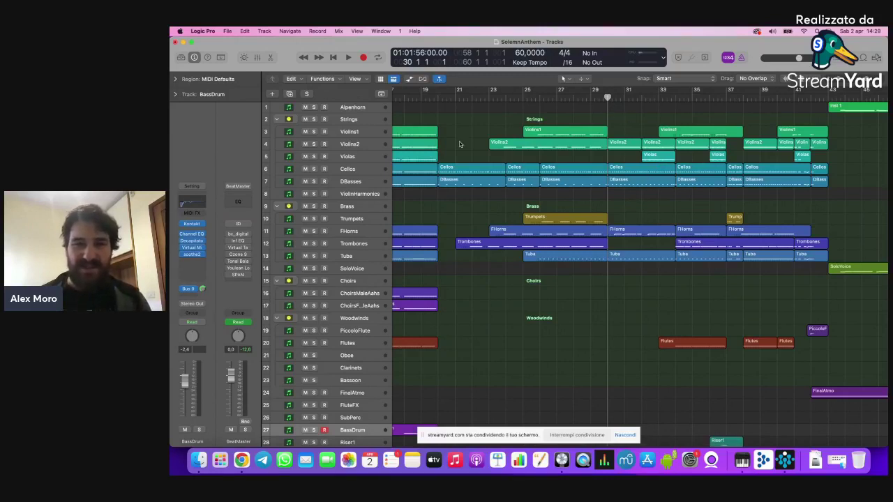
click(359, 120)
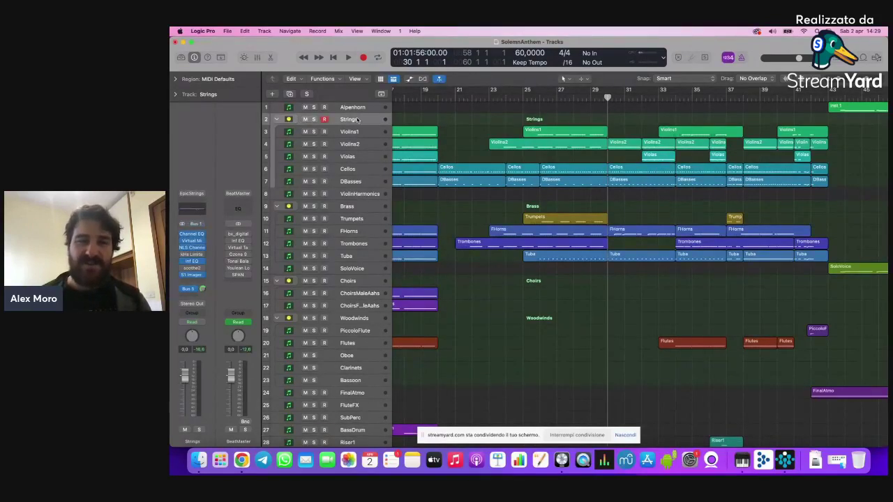
click(314, 119)
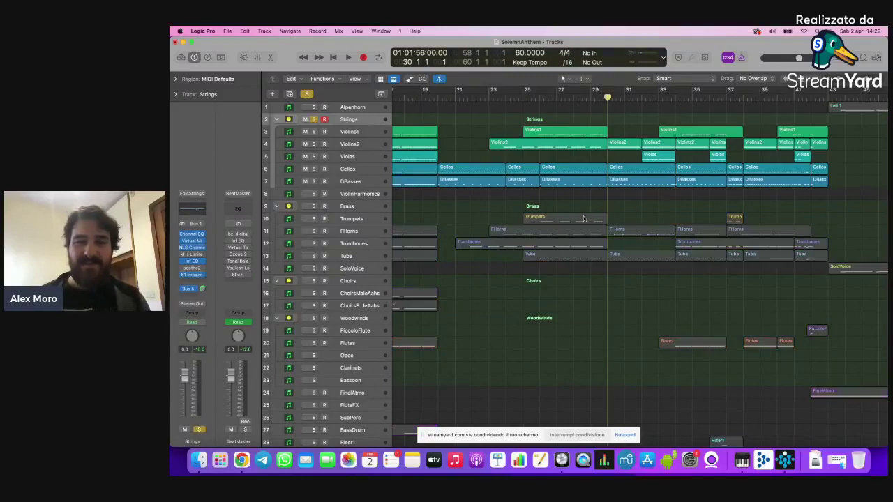
key(space)
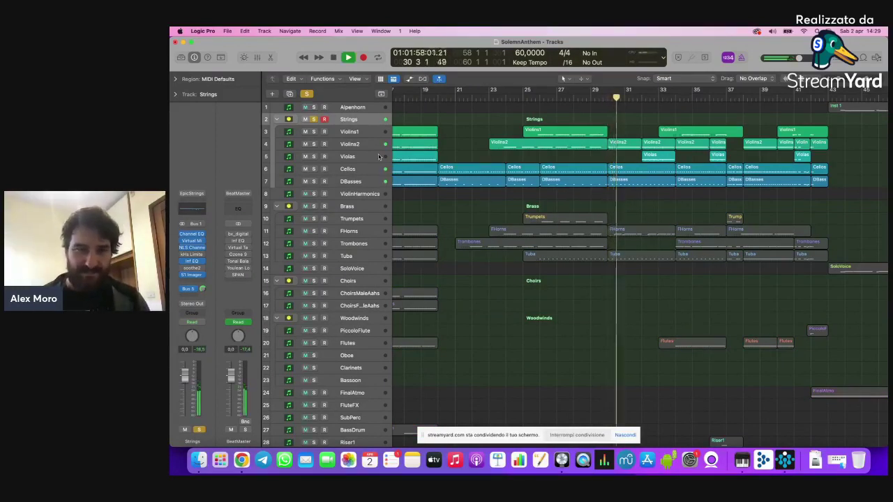
key(space)
key(s)
click(607, 98)
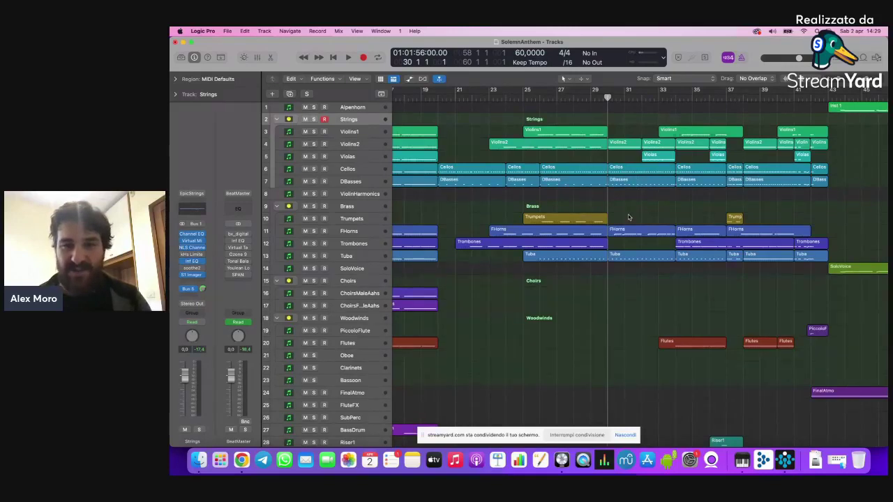
Step: Select the string regions of bars 30 to 33, inspect their notes in the Piano Roll, close it, and deselect them
drag(625, 217, 648, 147)
double_click(649, 147)
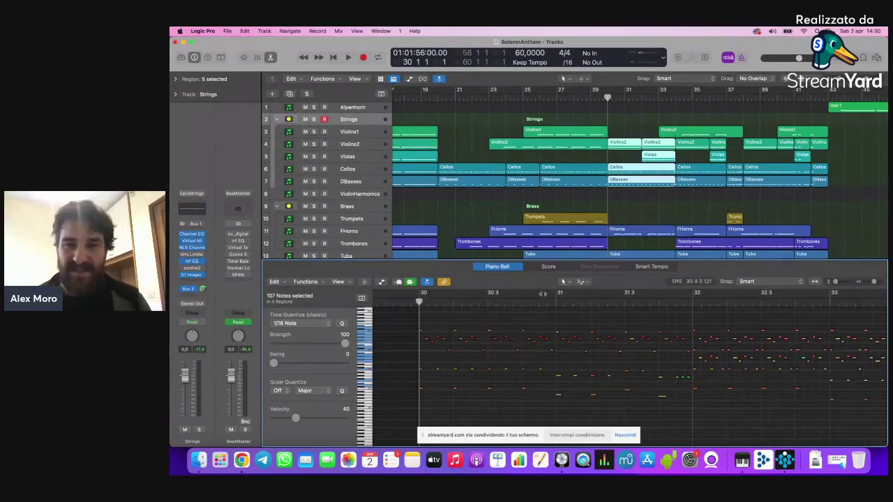
click(512, 267)
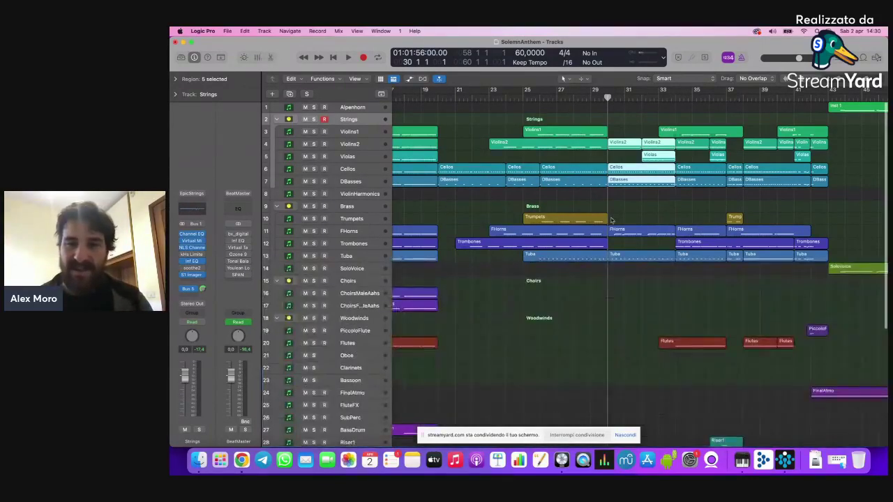
click(632, 208)
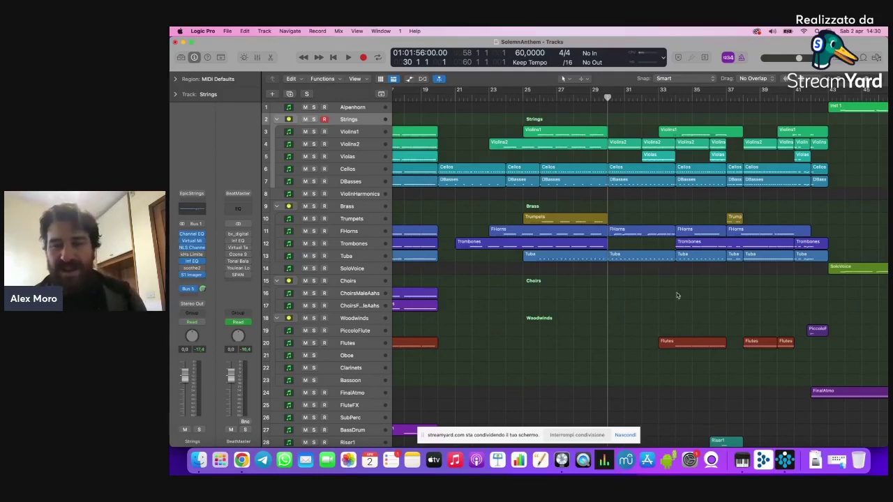
Step: Review the percussion regions, move the playhead to bar 34, and inspect the Trombones region starting there in the Piano Roll
scroll(637, 280, down, 5)
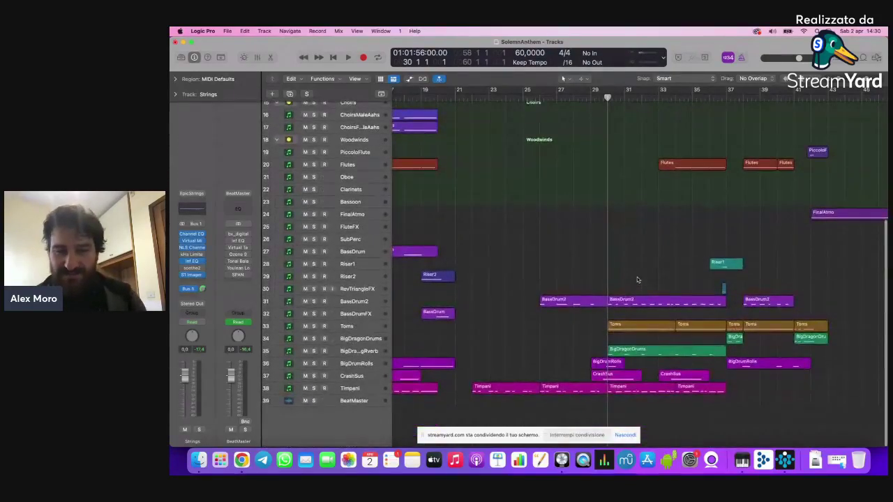
scroll(637, 280, up, 5)
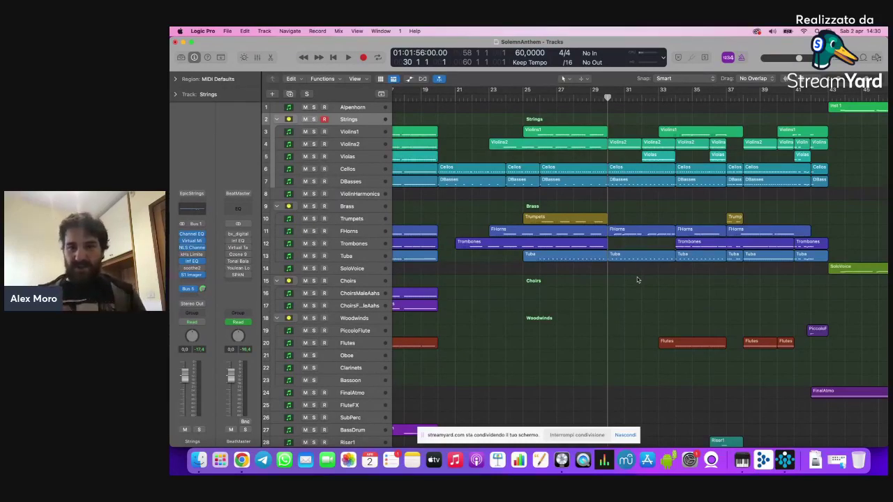
click(674, 96)
click(693, 242)
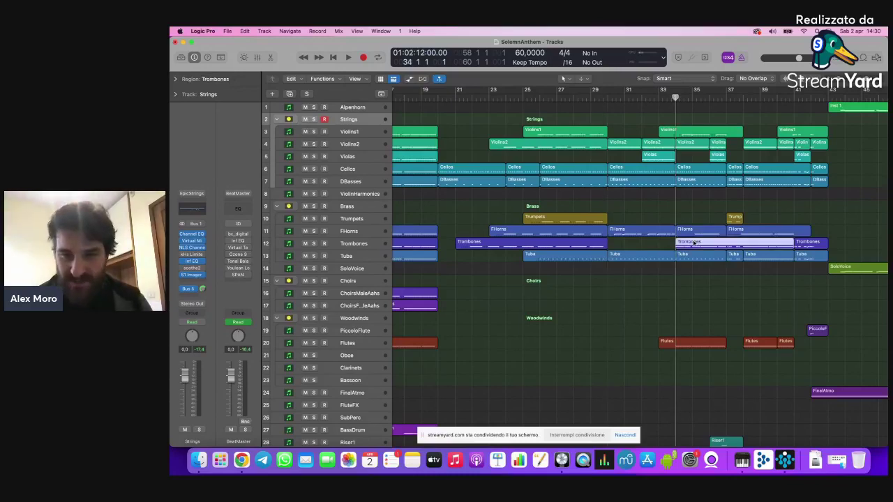
double_click(693, 242)
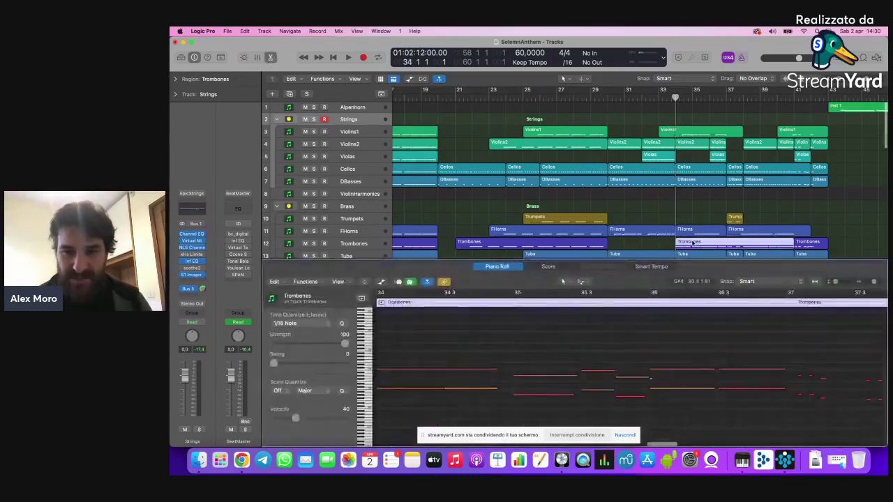
click(507, 267)
click(313, 243)
click(313, 243)
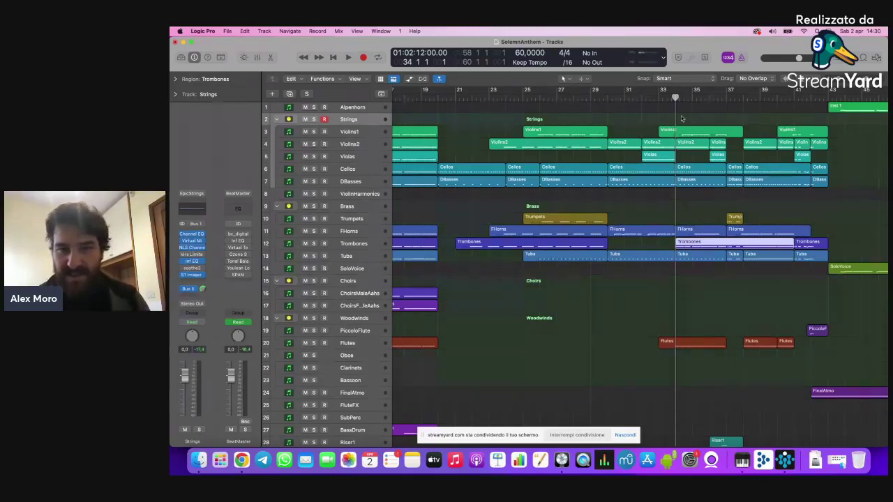
Step: Play the full arrangement from bar 34 into bar 36 and select the Flutes track
key(space)
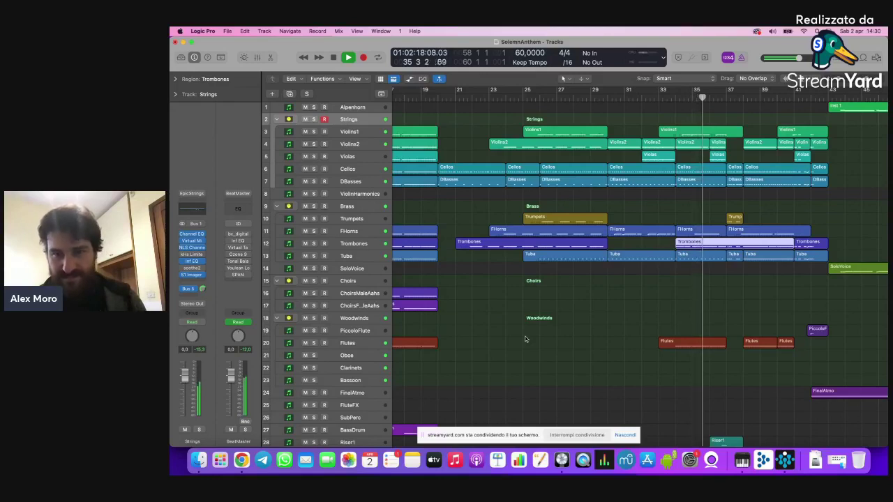
key(space)
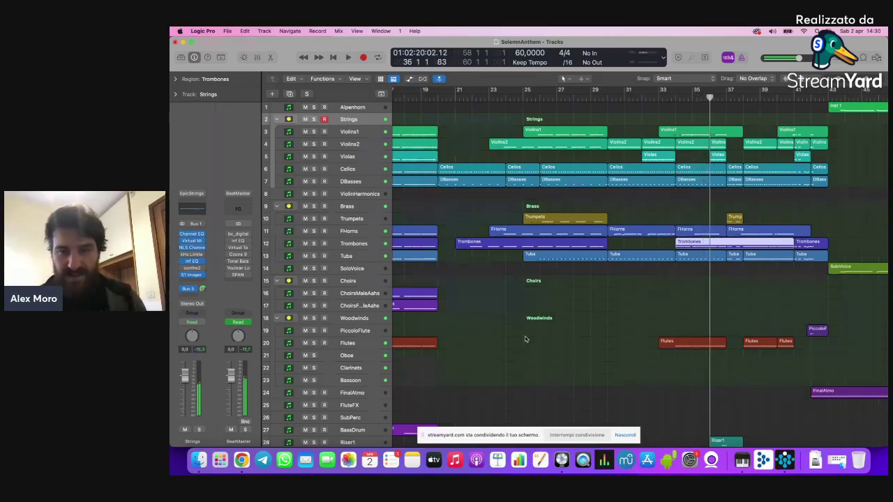
click(381, 342)
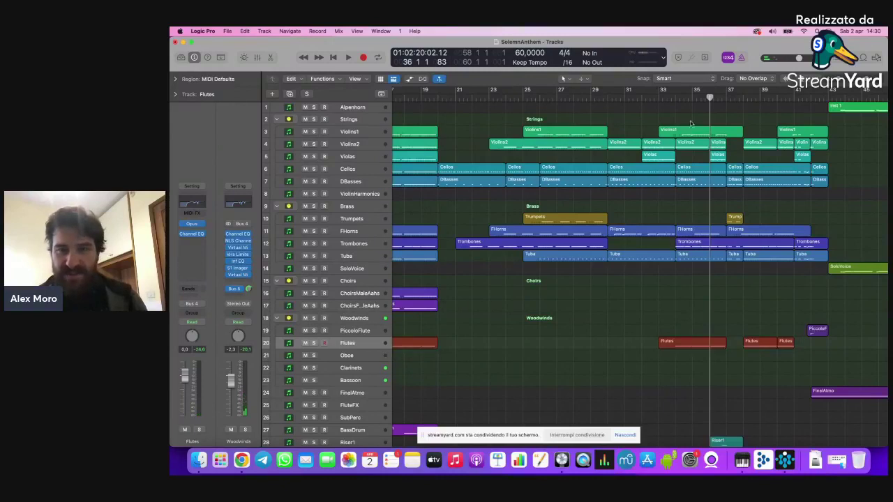
Step: Solo the Flutes track, audition it from bar 34, clear the solo, and return the playhead to bar 34
click(676, 98)
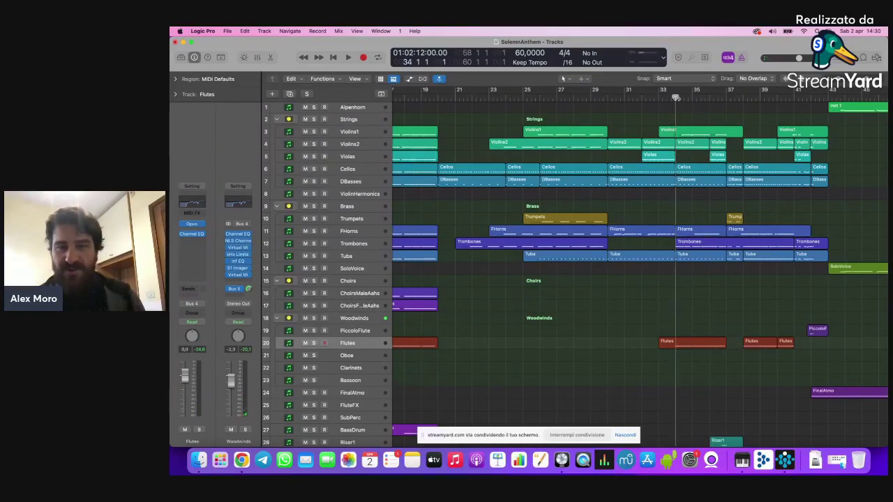
click(314, 343)
key(space)
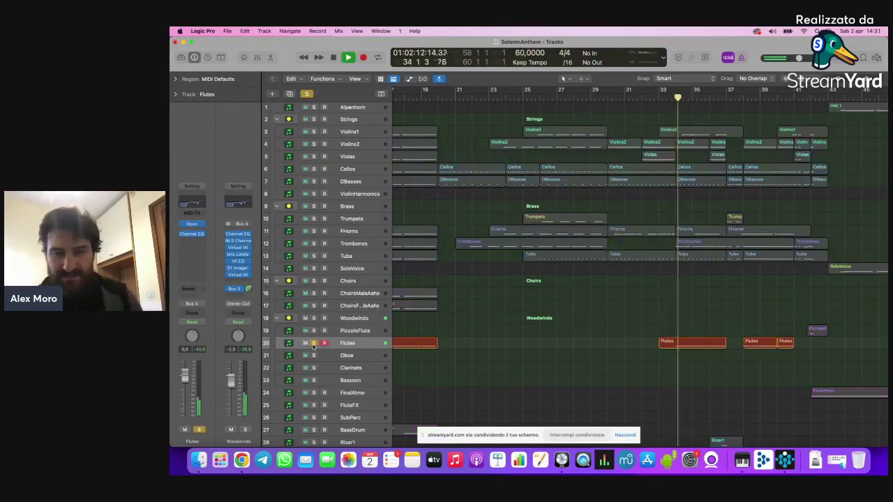
key(space)
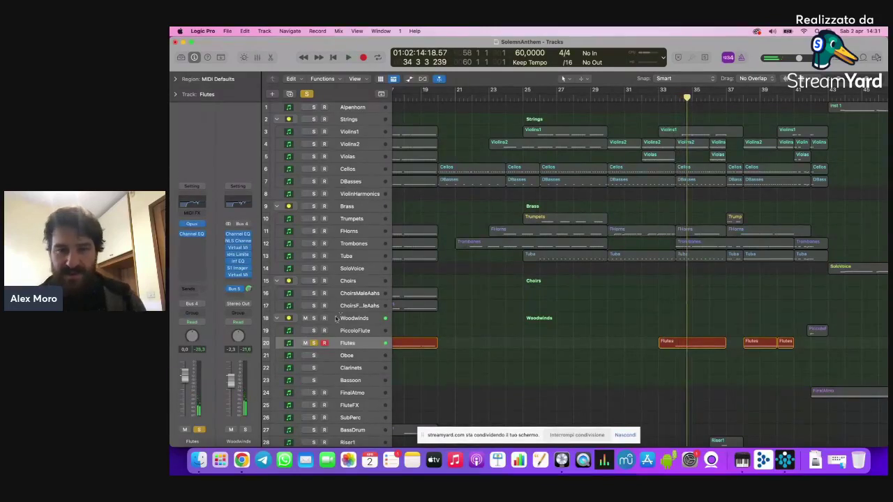
click(313, 343)
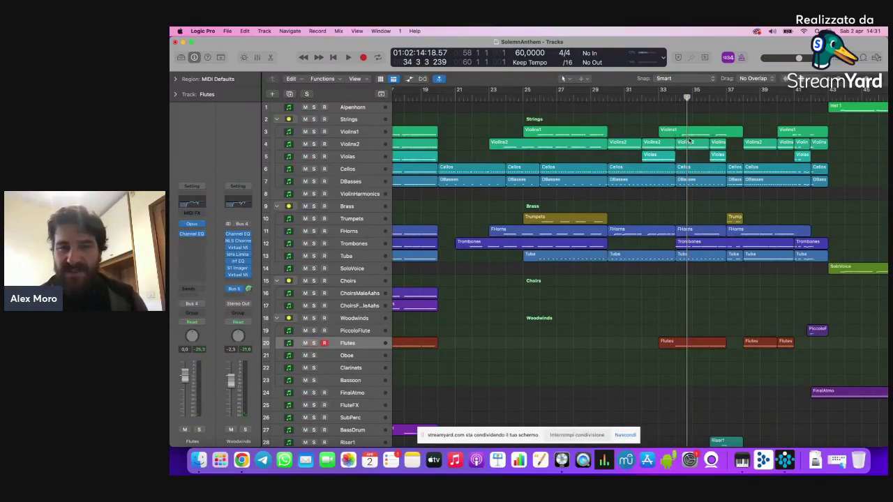
click(676, 96)
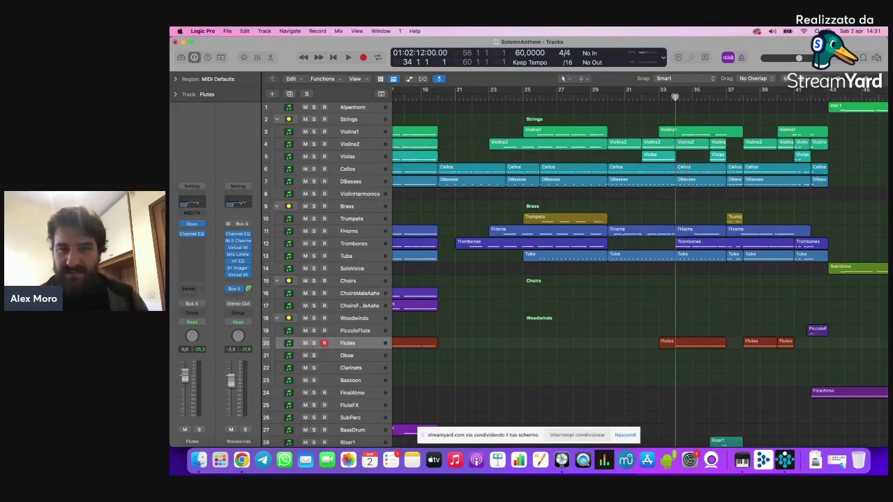
Step: Select the Violins1 region at bar 34, solo the Strings stack, and play it while briefly muting and unmuting Violins1
click(699, 136)
key(super+Down)
key(super+Down)
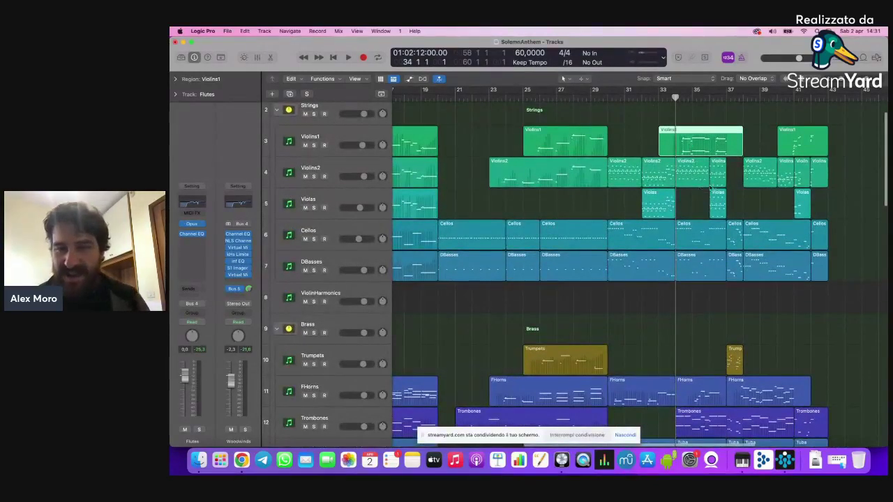
click(313, 114)
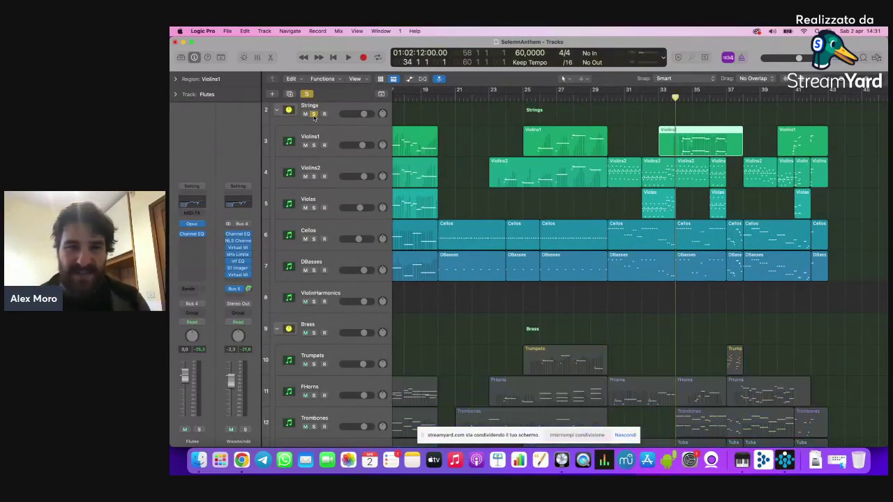
key(space)
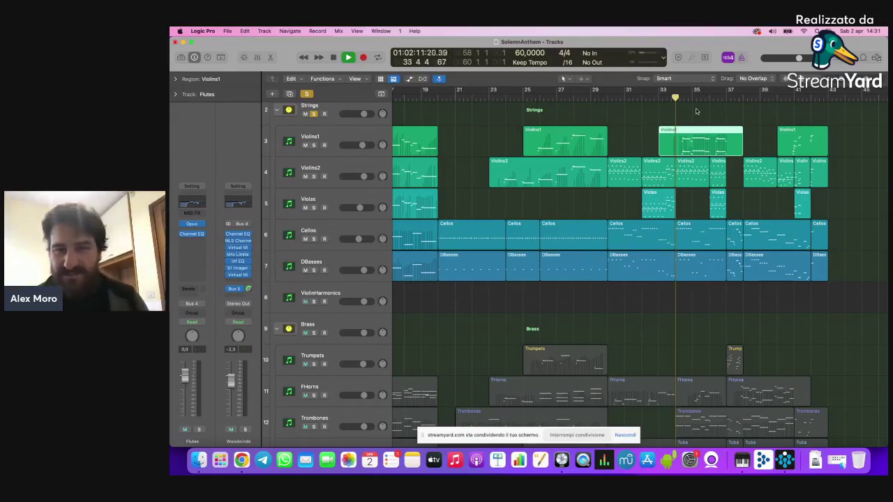
click(304, 145)
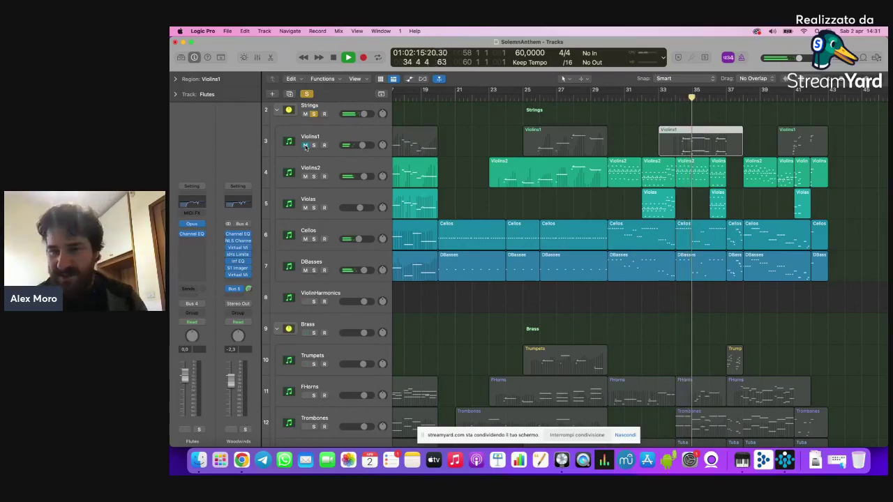
click(305, 145)
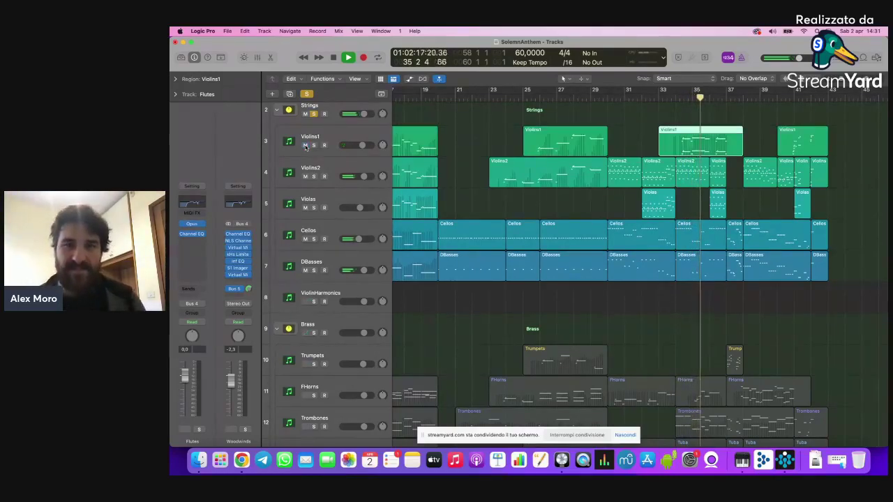
key(space)
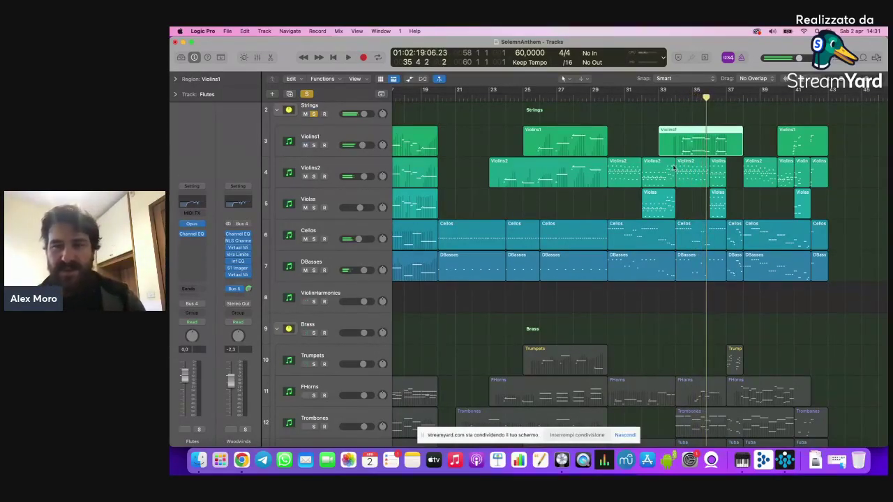
Step: Review the Violins1 and Violins2 regions around bars 34 to 38, deselect them, and clear the Strings solo
key(super+Up)
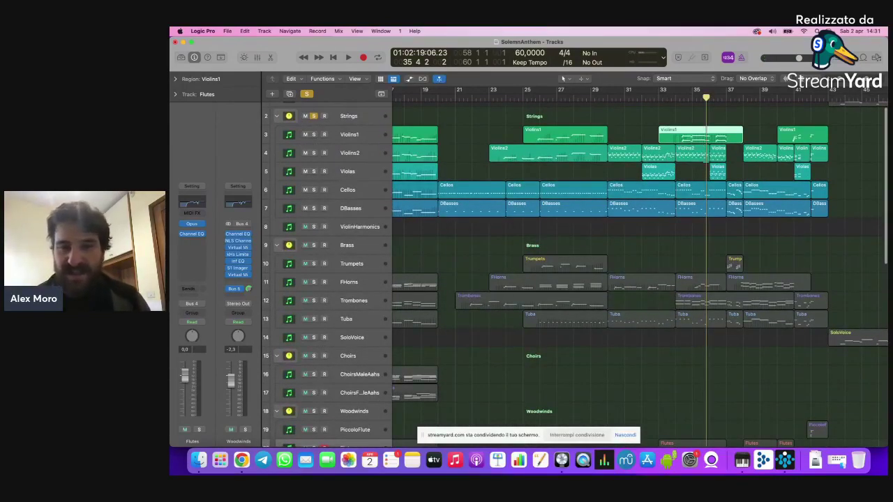
click(696, 123)
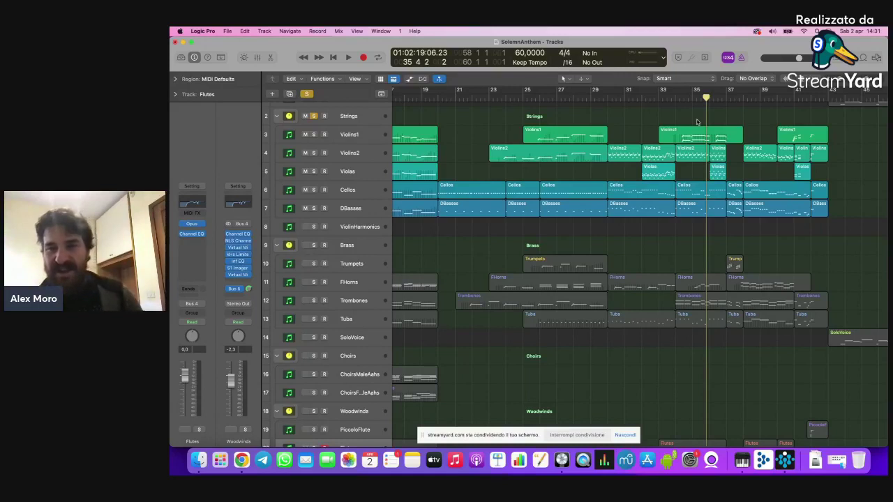
drag(687, 240, 719, 158)
click(745, 157)
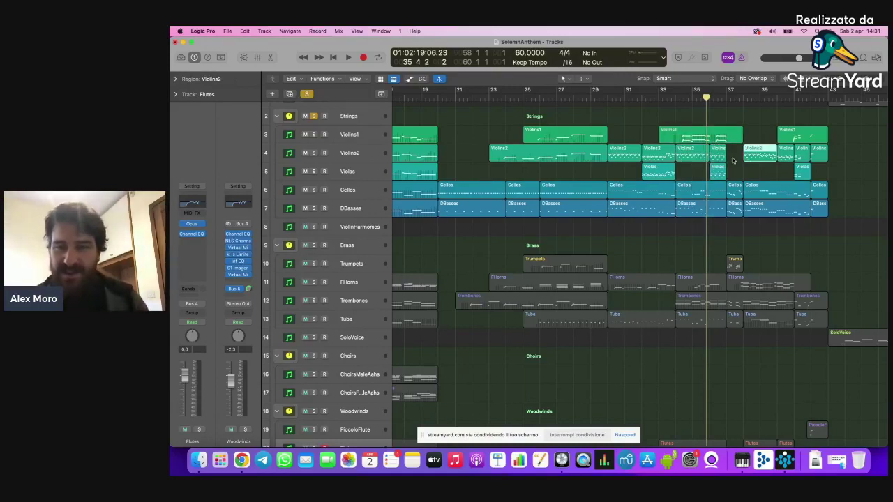
click(731, 161)
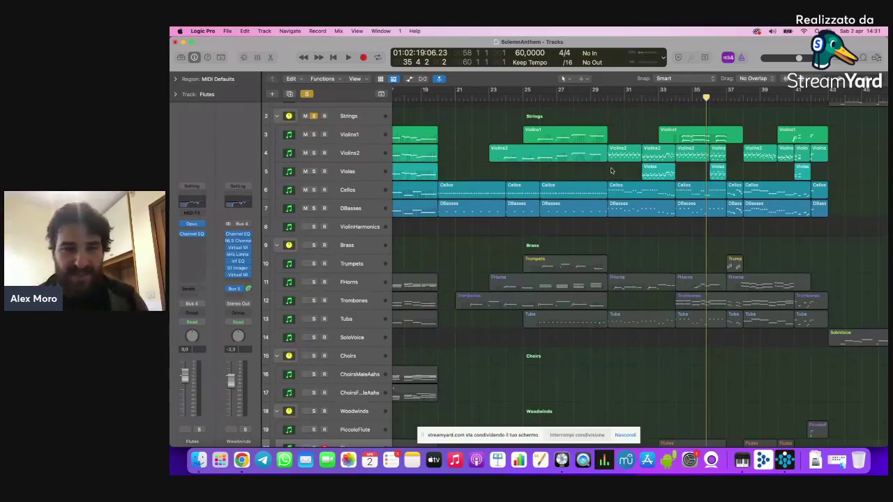
click(314, 116)
Step: Select the Trombones region starting at bar 34 and the Flutes region playing alongside it to compare them
click(696, 302)
scroll(696, 302, down, 5)
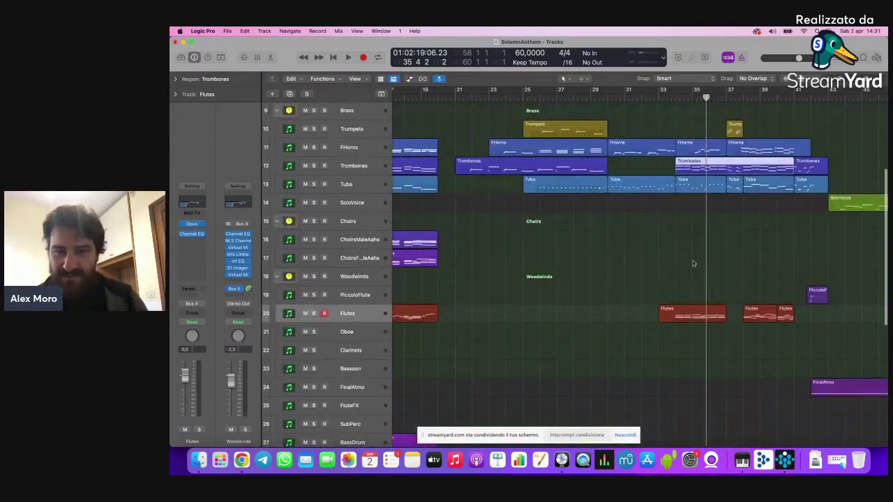
click(692, 319)
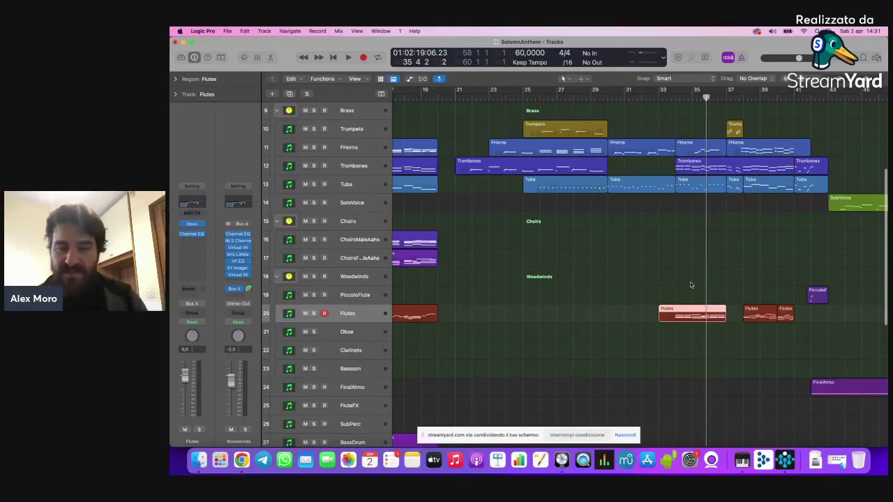
scroll(691, 285, up, 2)
scroll(661, 175, up, 4)
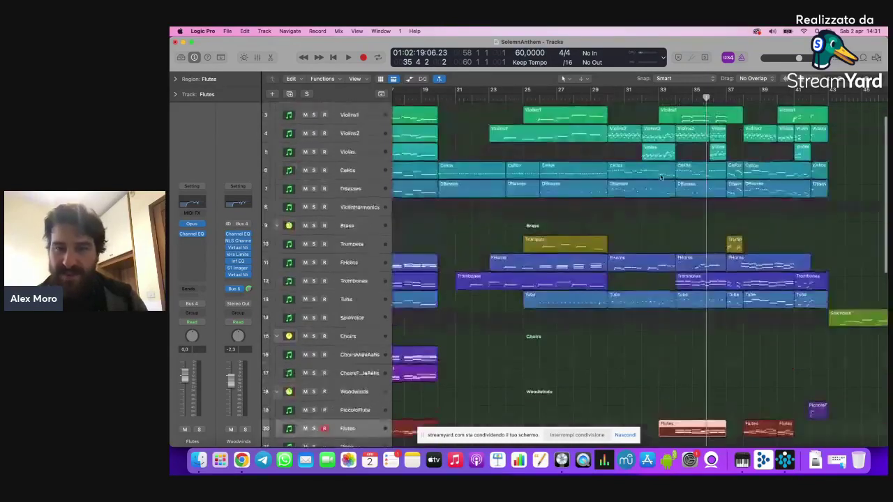
Step: Move the playhead to bar 30, inspect the FHorns region starting there in the Piano Roll, and close the editor
click(671, 93)
drag(671, 95, 608, 101)
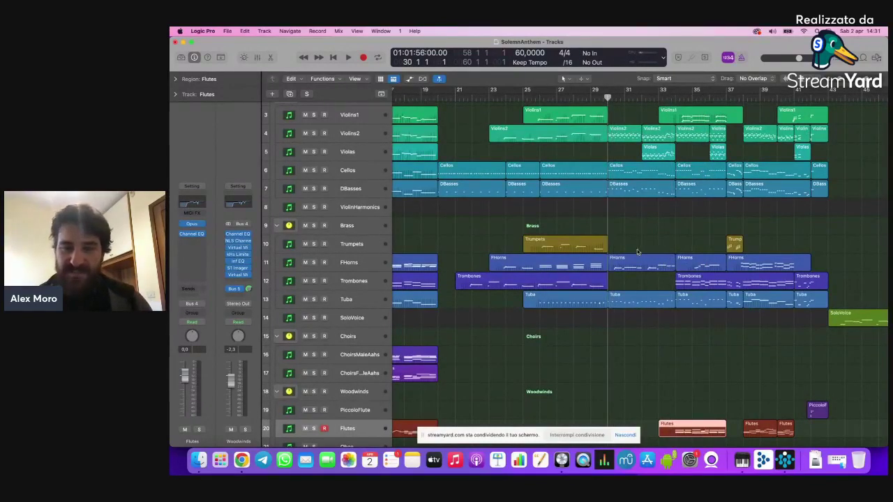
click(645, 267)
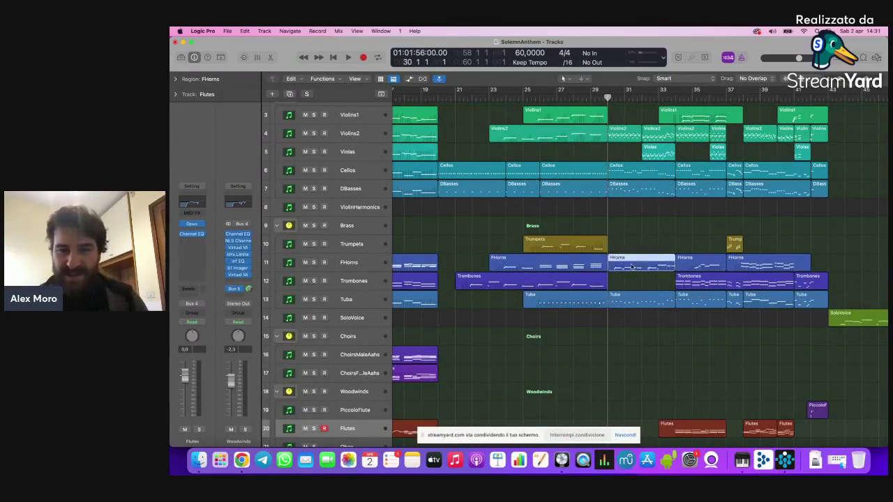
double_click(631, 267)
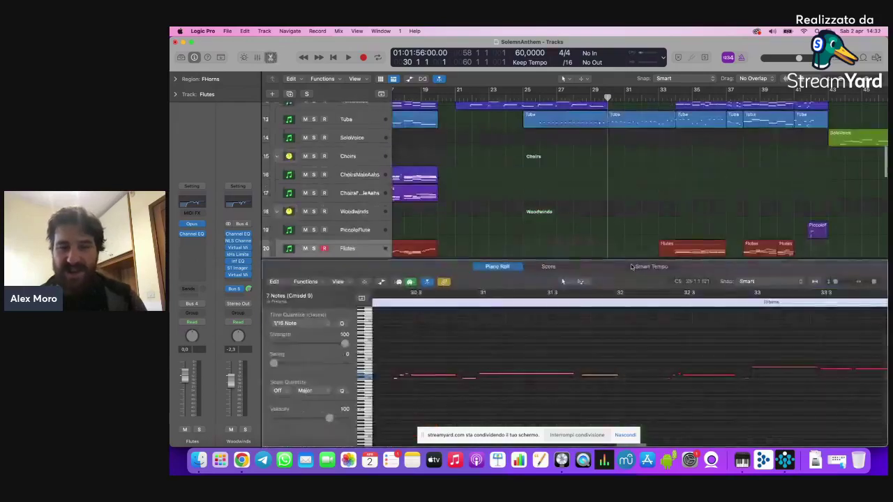
key(e)
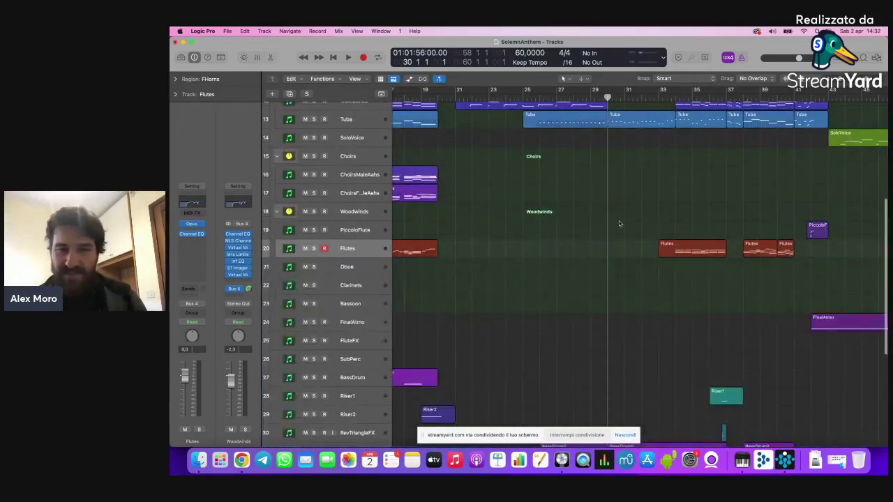
scroll(618, 223, up, 10)
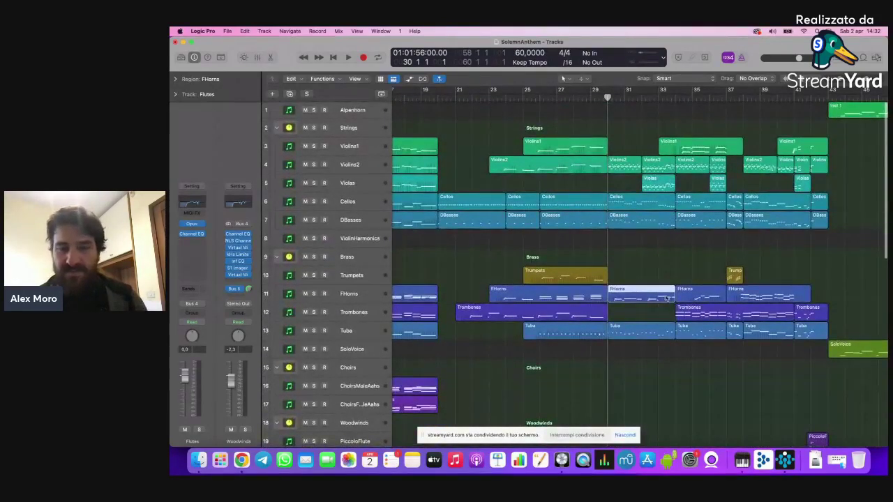
Step: Move the playhead to bar 34, select the FHorns region starting there, and set the playhead just before that bar
click(675, 100)
click(713, 301)
click(710, 271)
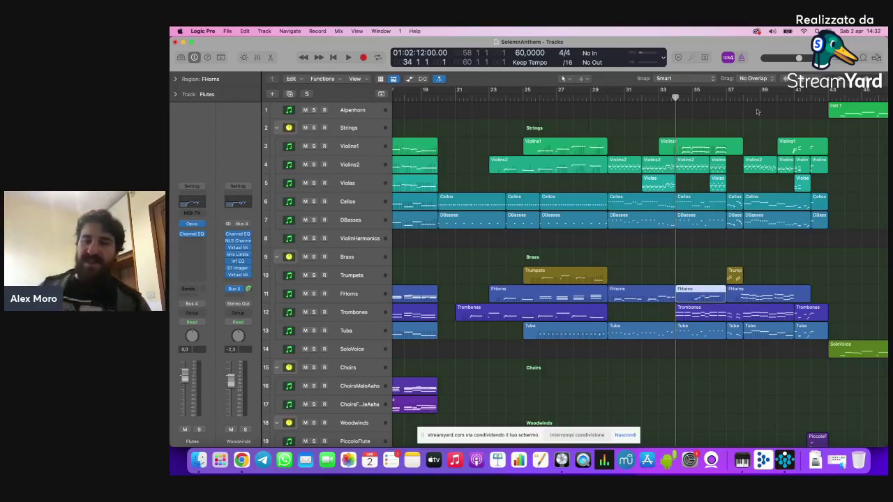
drag(711, 97, 671, 97)
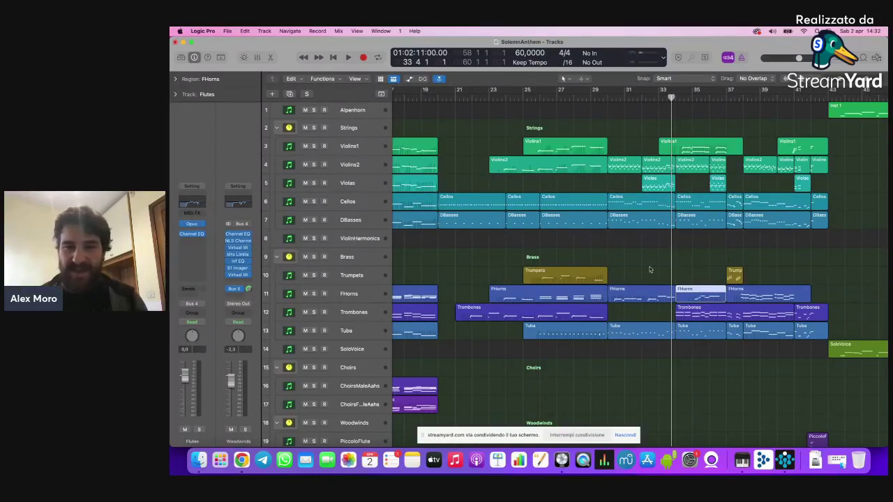
Step: Play the full arrangement from bar 30 into bar 36 and return the playhead to bar 34
click(607, 97)
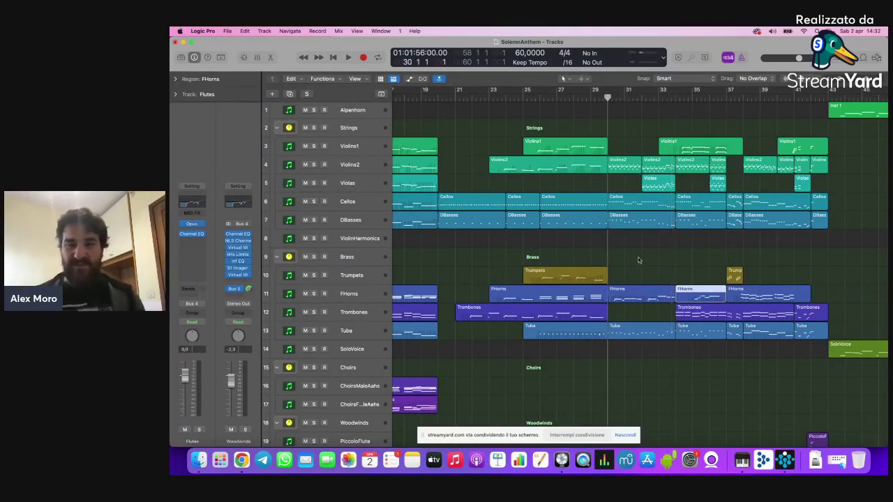
key(space)
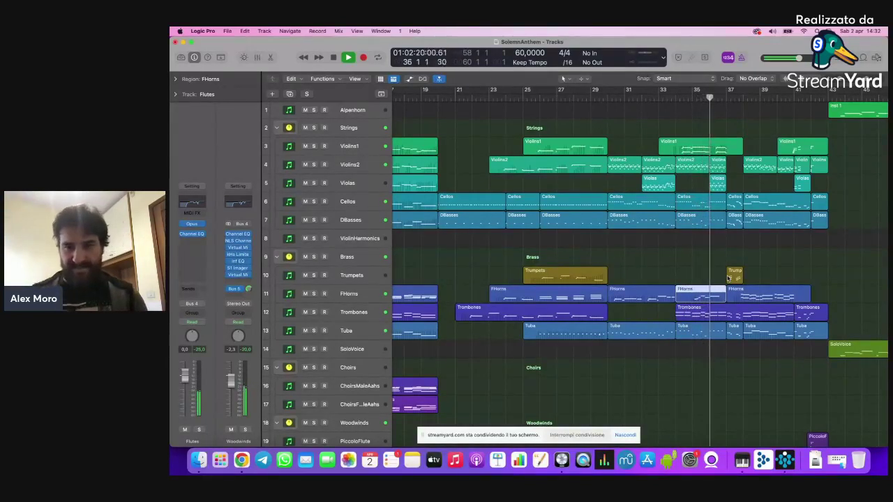
key(space)
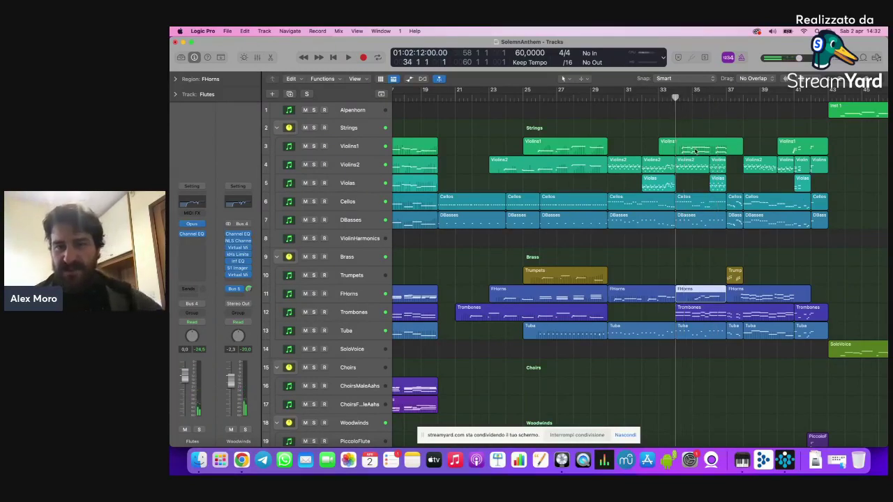
Step: Select the Violins1 region at bar 34, solo the FHorns and Violins1 tracks, and play them together into bar 36
click(696, 150)
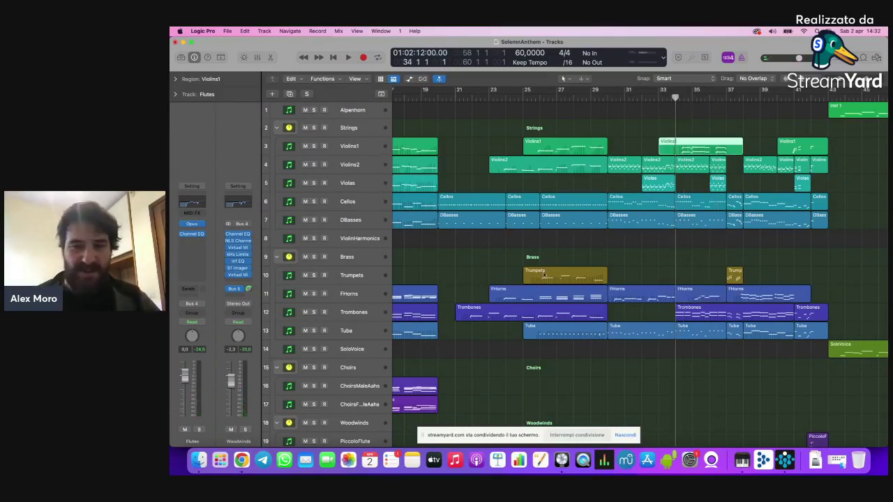
click(314, 294)
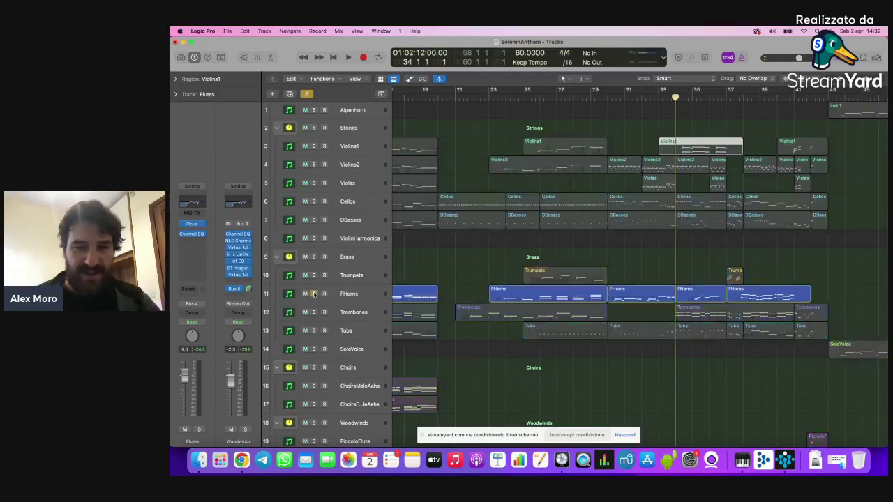
click(313, 145)
key(space)
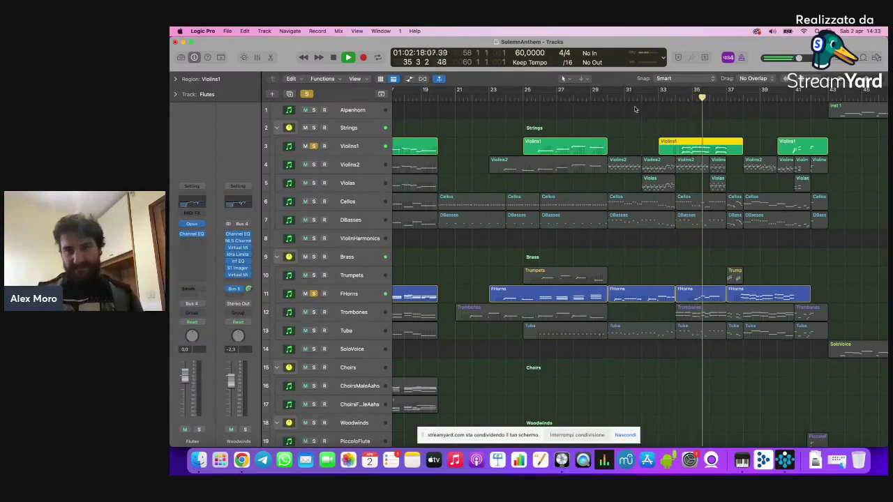
key(space)
Step: Clear the FHorns and Violins1 solos, deselect the Violins1 region, and move the playhead back to bar 30
scroll(446, 224, down, 5)
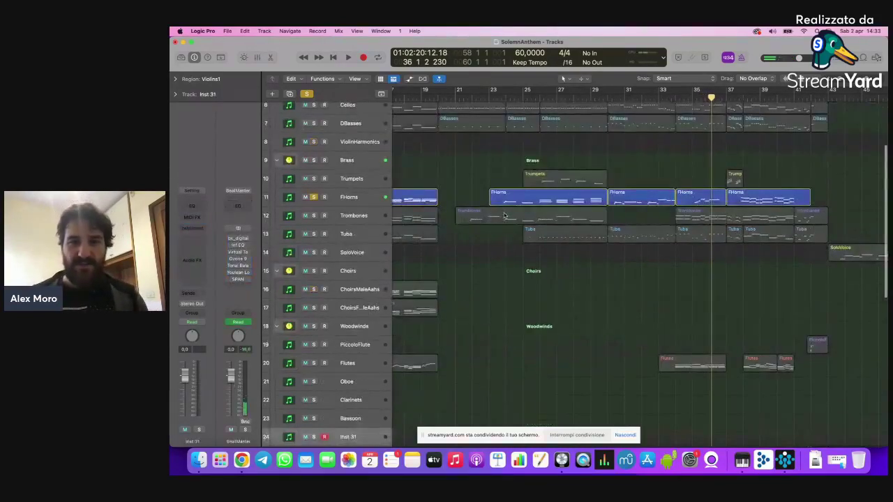
scroll(495, 269, up, 5)
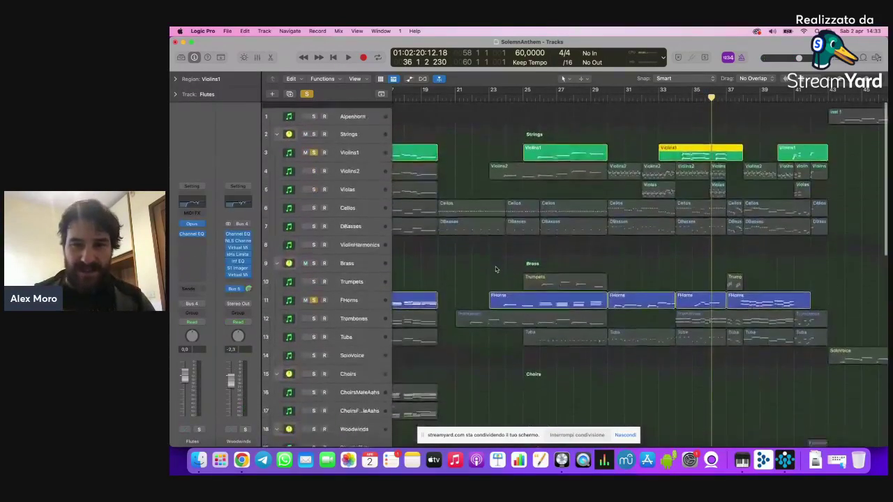
click(313, 293)
click(314, 146)
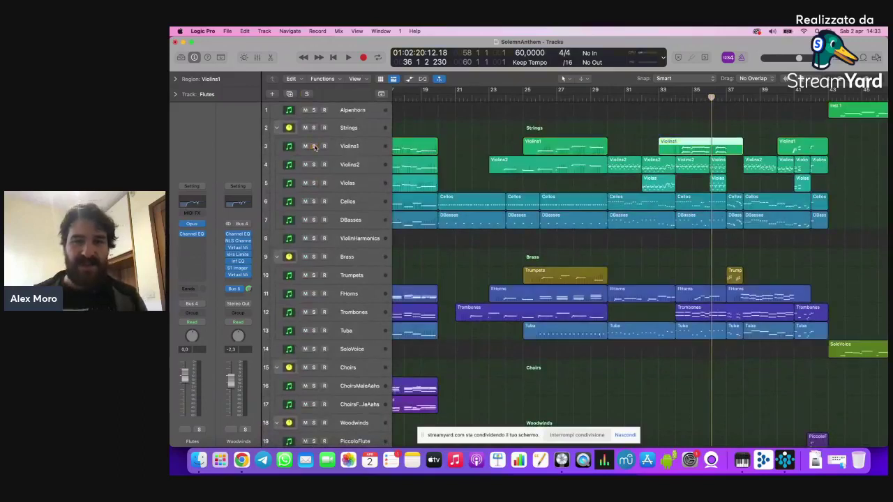
click(619, 124)
click(608, 97)
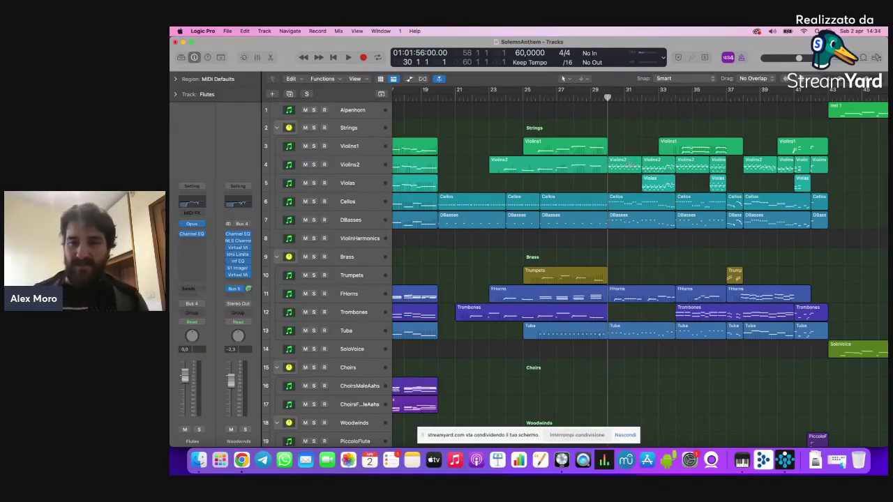
Step: Select the string and brass regions from bar 30 to 34, reduce the selection to the FHorns region at bar 30, and deselect it
drag(630, 147, 675, 363)
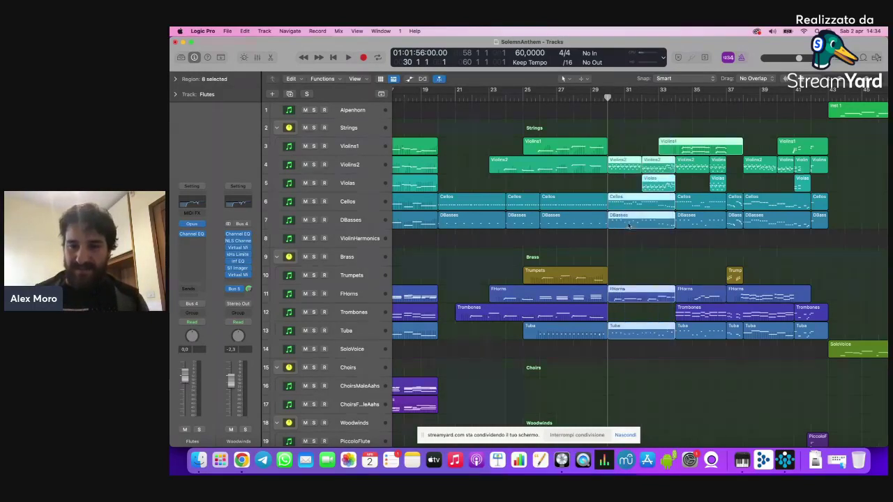
click(635, 270)
click(628, 292)
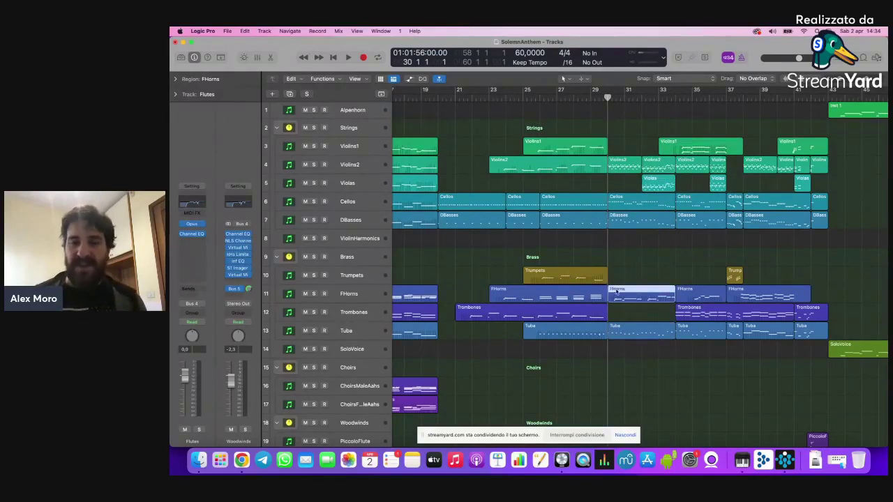
click(629, 278)
Step: Highlight the Violins1 and FHorns regions around bar 34 one after the other, and move the playhead to bar 35
click(675, 99)
click(711, 148)
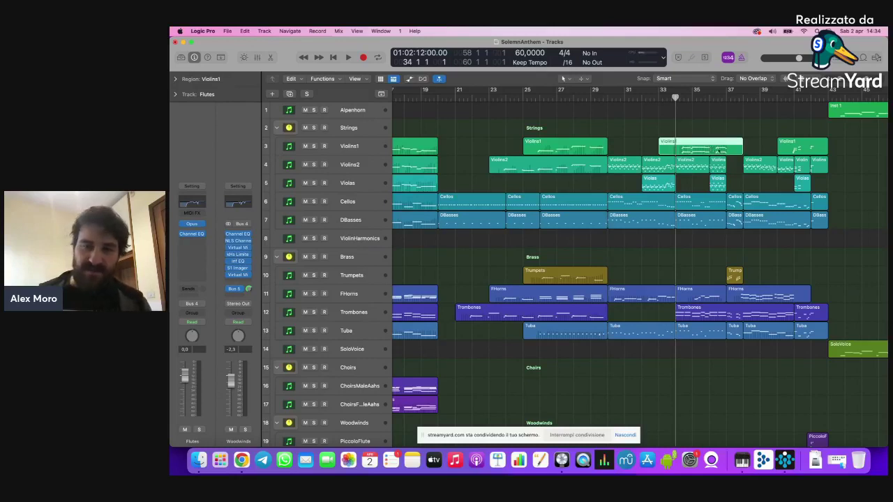
click(701, 134)
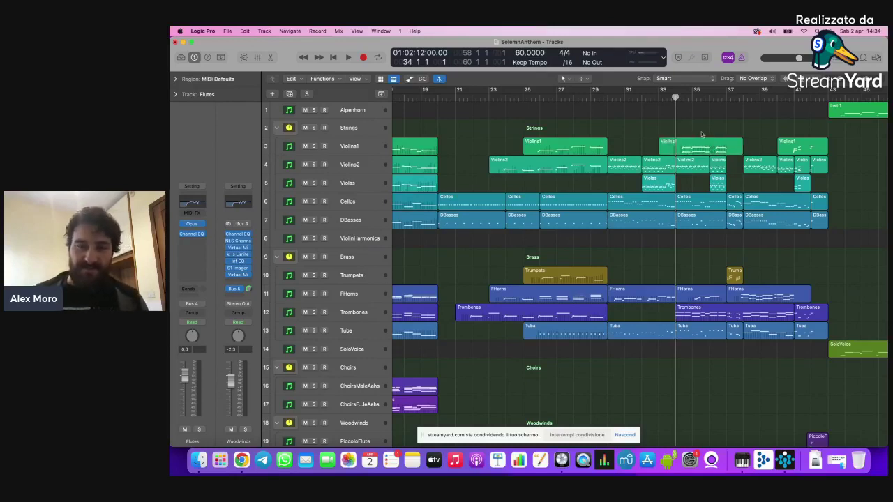
click(701, 293)
click(699, 281)
click(696, 96)
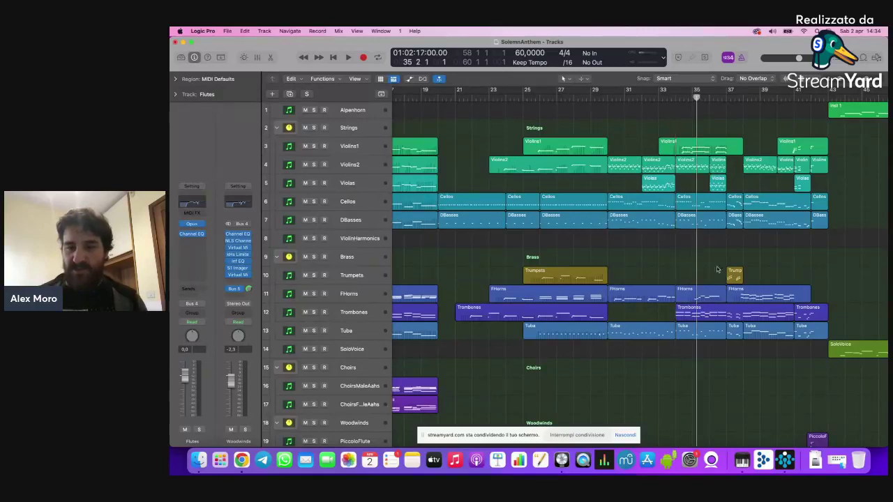
click(692, 97)
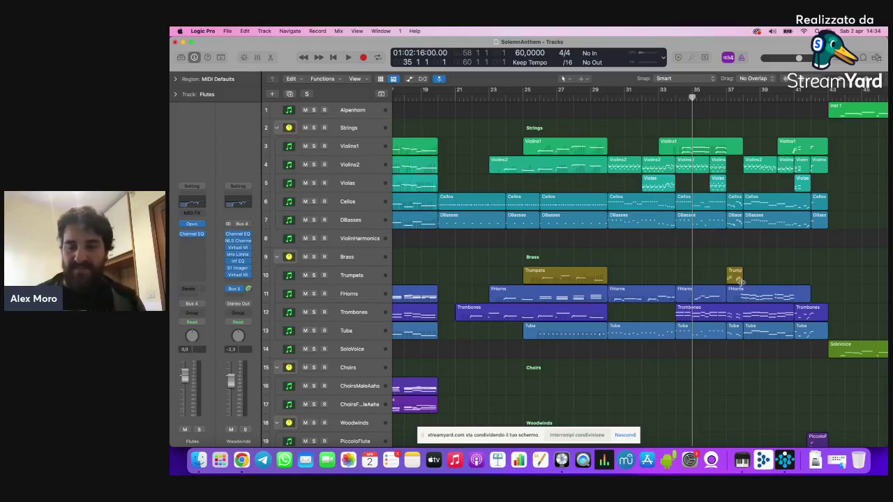
Step: Select the FHorns region at bar 37, switch to the Violins2 region at bar 38, and clear the selection
scroll(723, 255, right, 2)
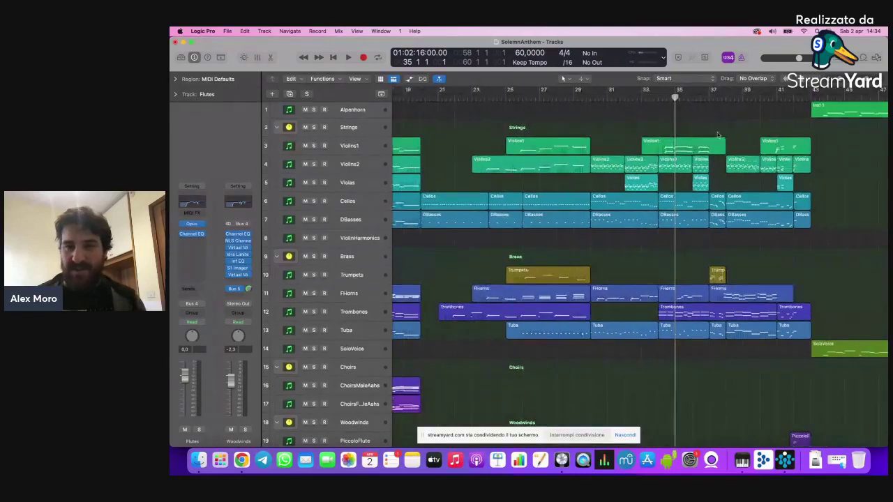
click(751, 297)
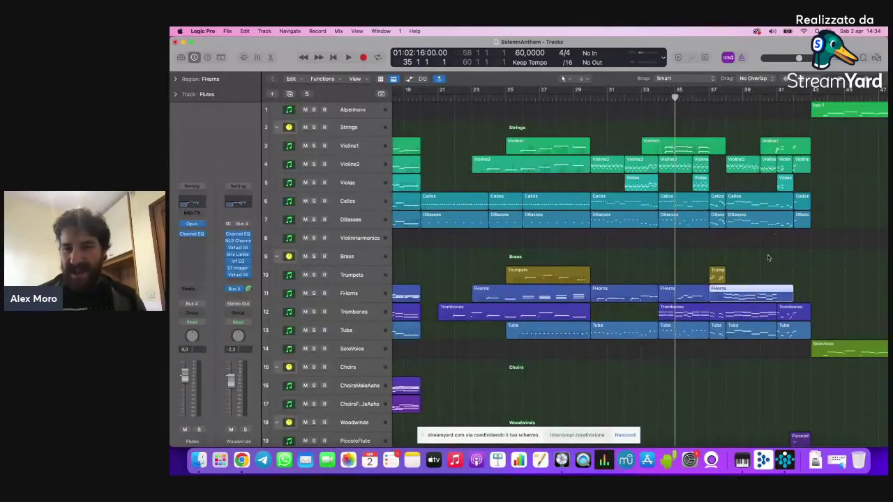
click(746, 166)
scroll(749, 251, left, 5)
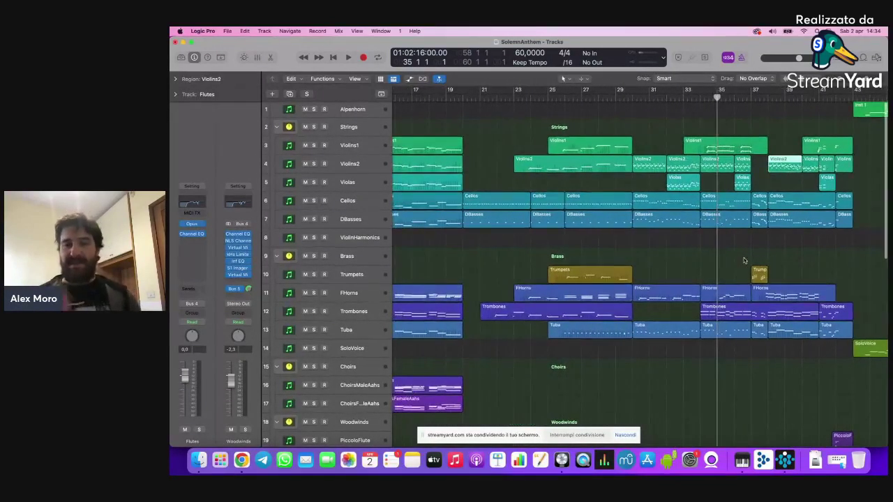
click(744, 261)
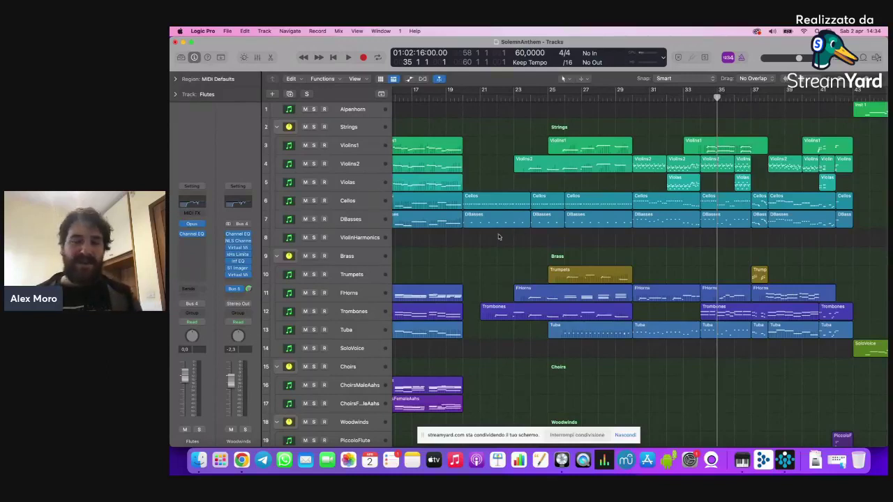
Step: Set the playhead to bar 30 and examine the brass, woodwind and percussion regions around that bar
click(632, 97)
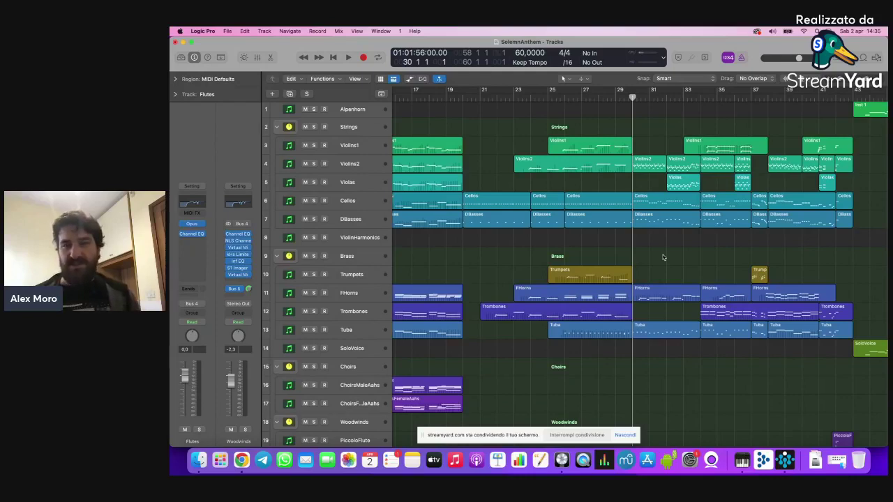
scroll(664, 258, down, 2)
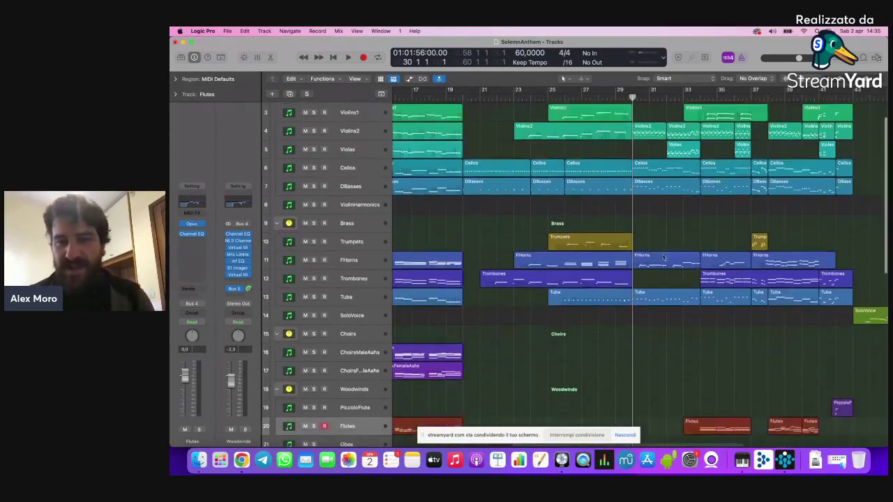
scroll(667, 339, down, 1)
scroll(667, 339, down, 5)
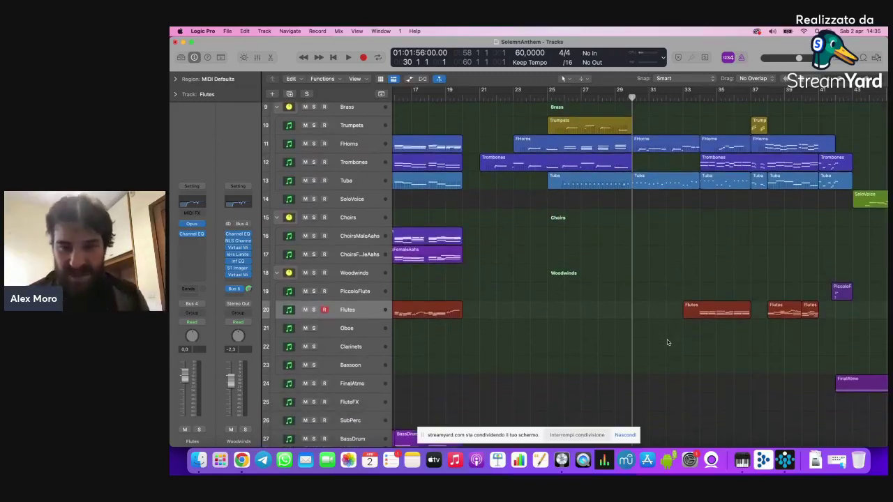
scroll(667, 339, down, 10)
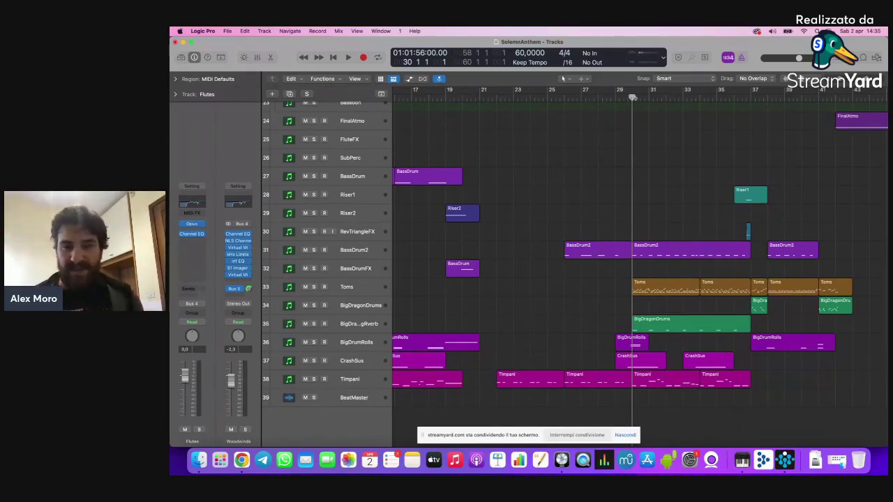
scroll(628, 258, left, 3)
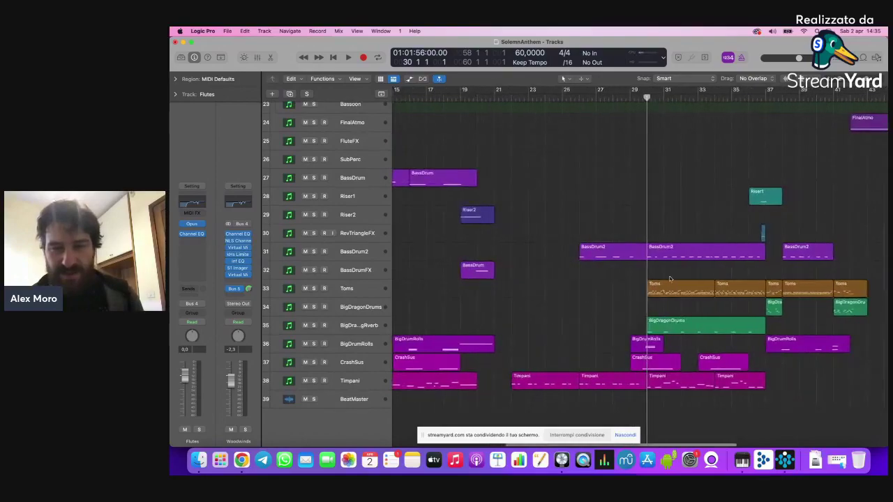
scroll(652, 272, up, 15)
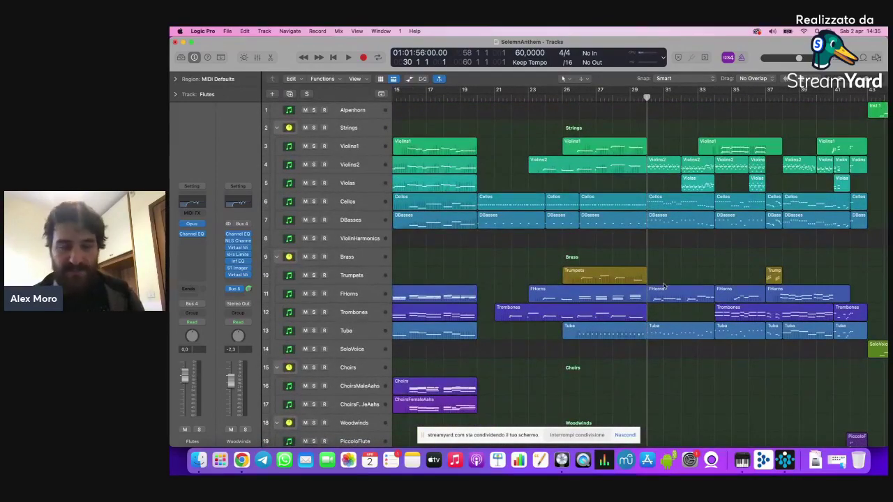
scroll(664, 285, down, 15)
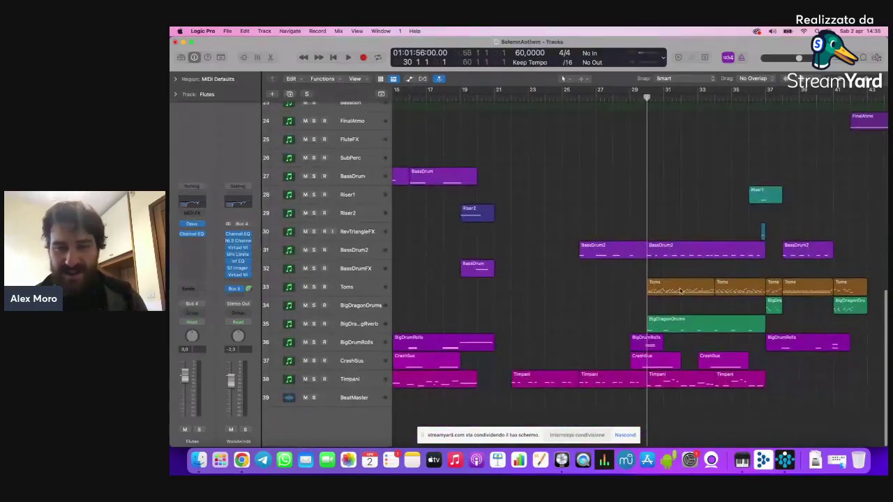
Step: Solo the Toms track, play it from bar 30, clear the solo to hear all tracks, and stop at bar 31
click(680, 290)
click(376, 289)
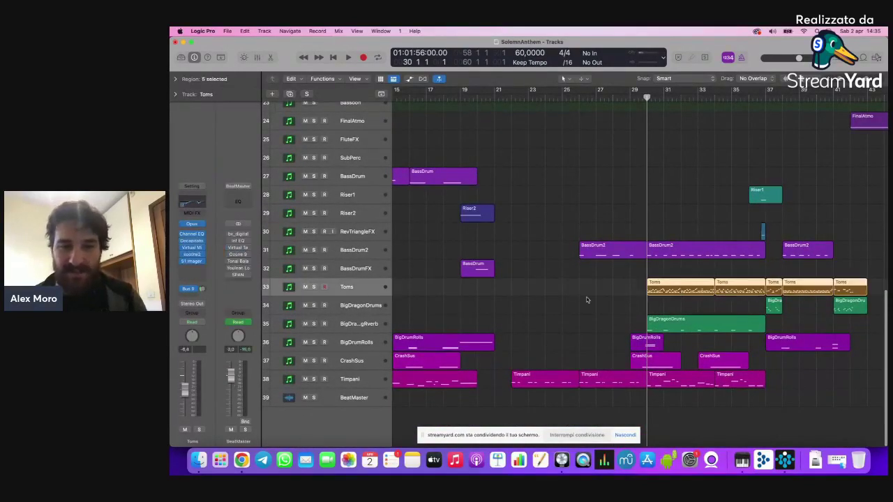
click(587, 299)
click(313, 287)
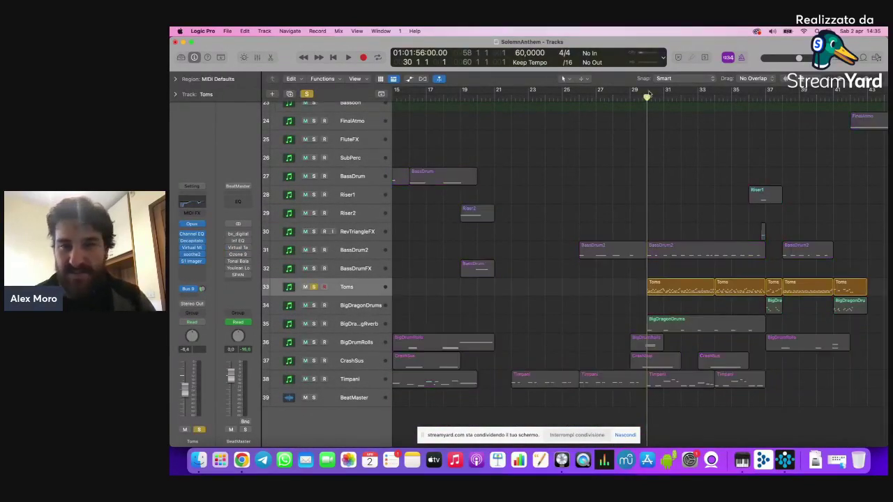
key(space)
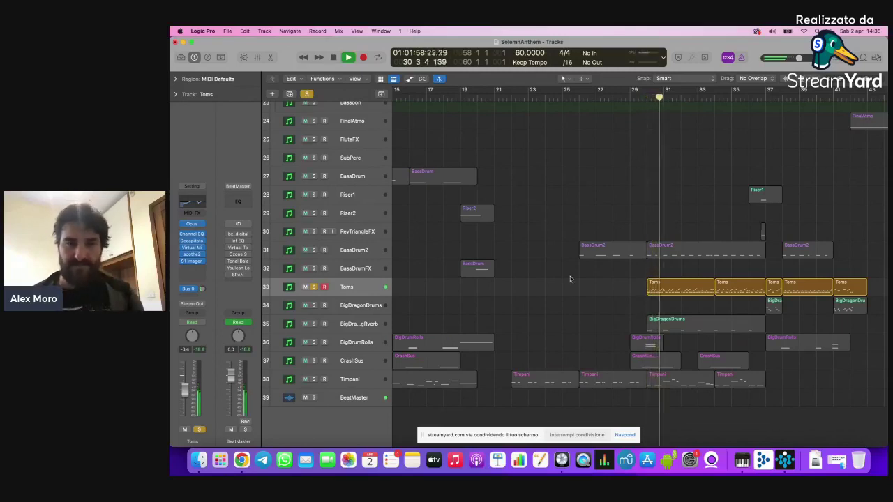
key(s)
key(space)
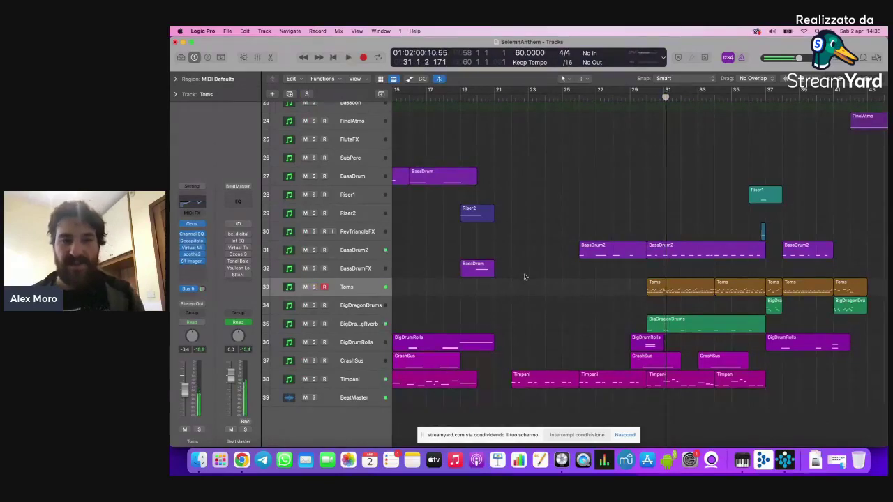
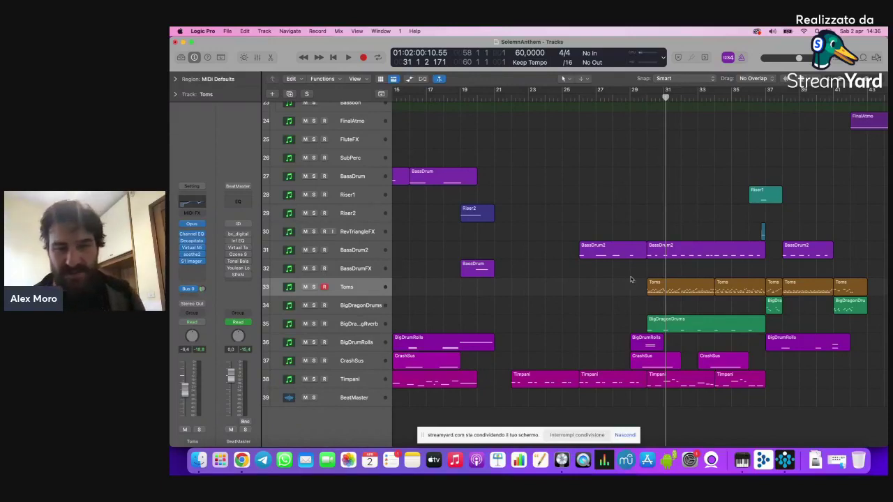
click(675, 286)
click(630, 279)
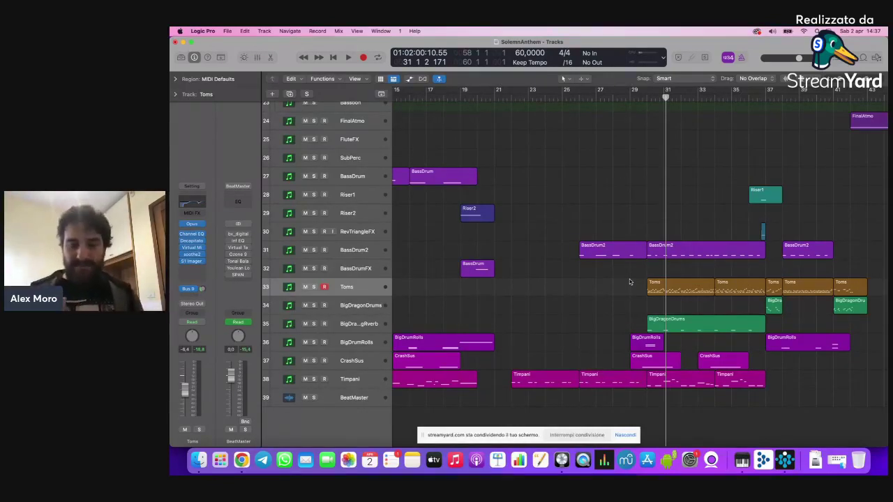
Step: Solo the BigDragonDrumsStrongRverb track, audition it briefly from bar 30, and clear the solo
drag(664, 97, 646, 98)
click(358, 324)
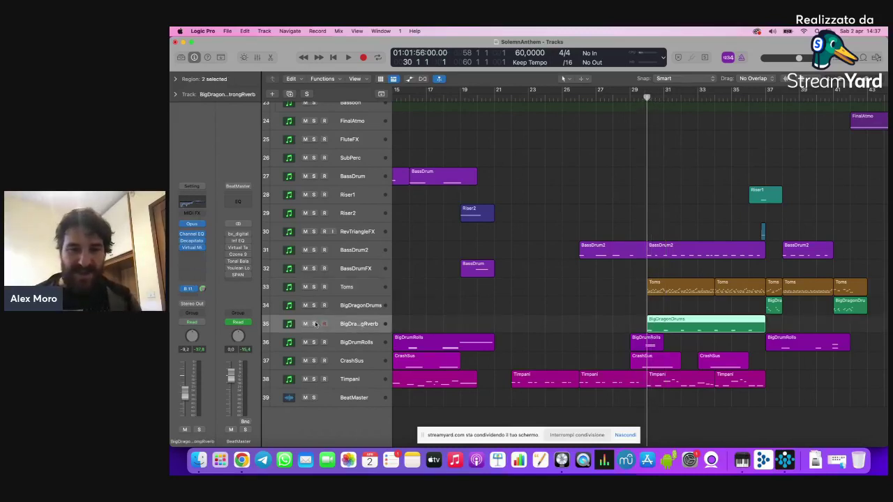
click(314, 324)
click(605, 328)
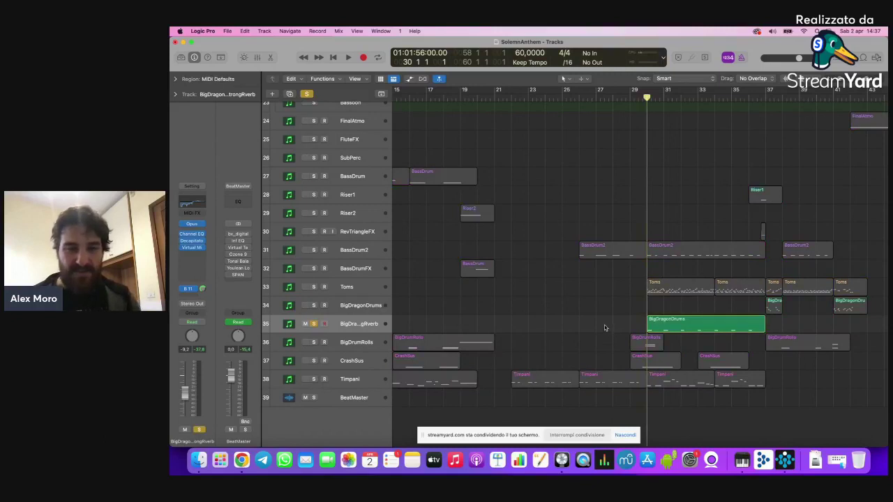
key(space)
key(space)
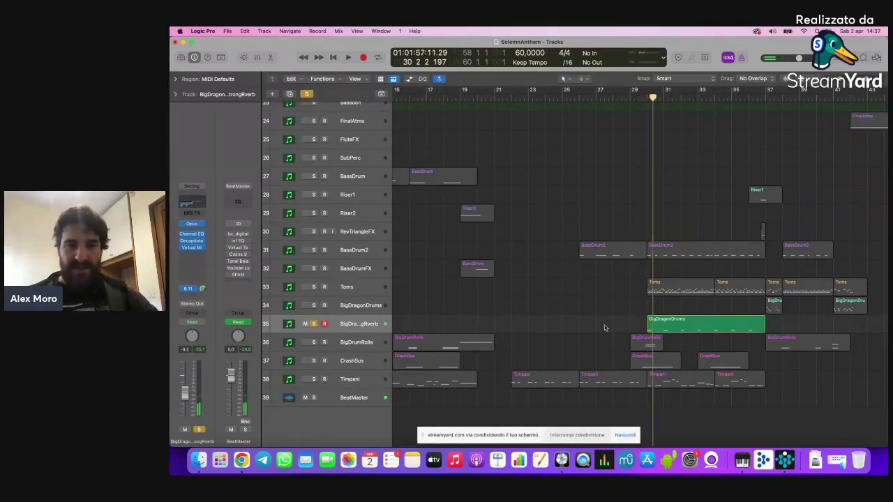
key(s)
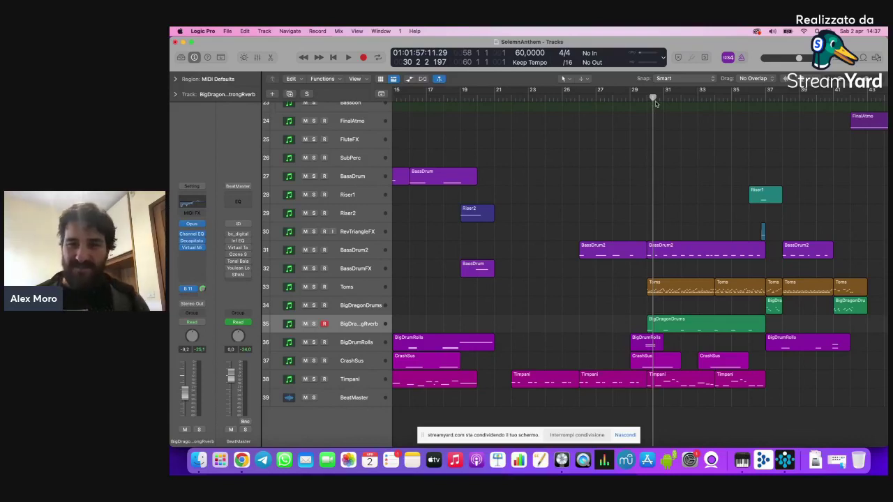
Step: Replay the BigDragonDrumsStrongRverb track soloed from bar 30, unsolo it during playback to compare with the full arrangement, and stop
scroll(654, 99, up, 1)
drag(654, 99, 646, 99)
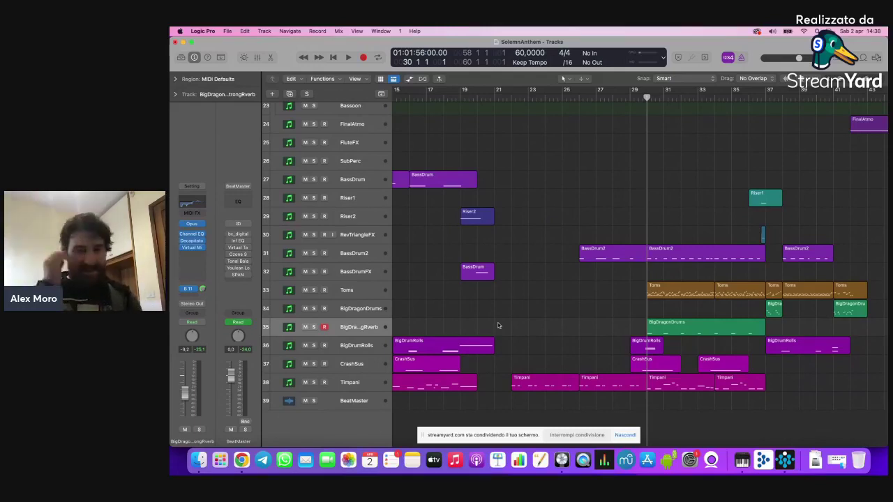
key(s)
key(space)
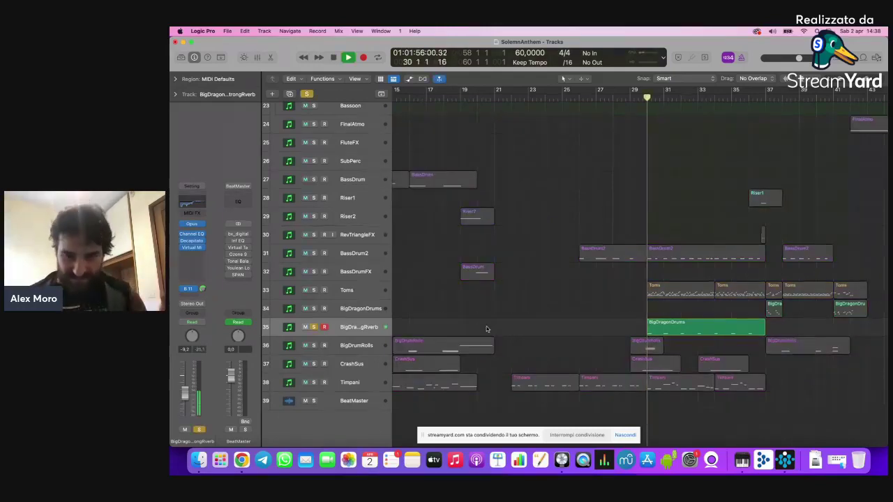
key(s)
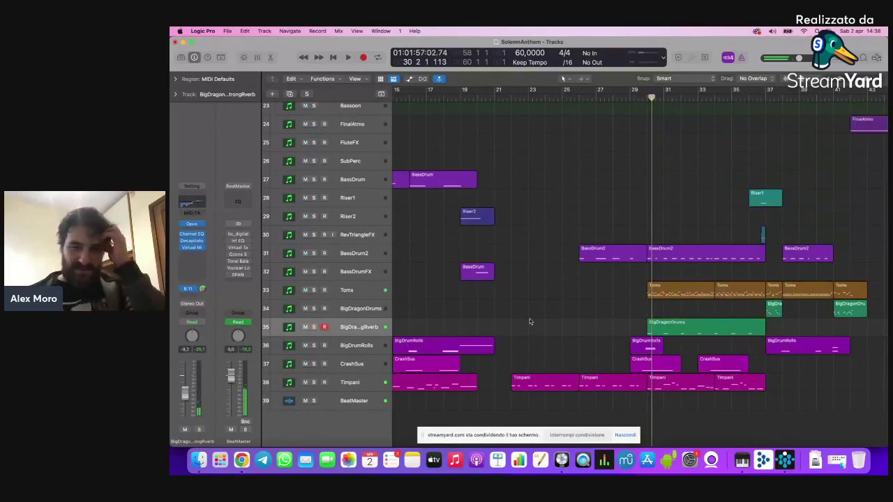
key(space)
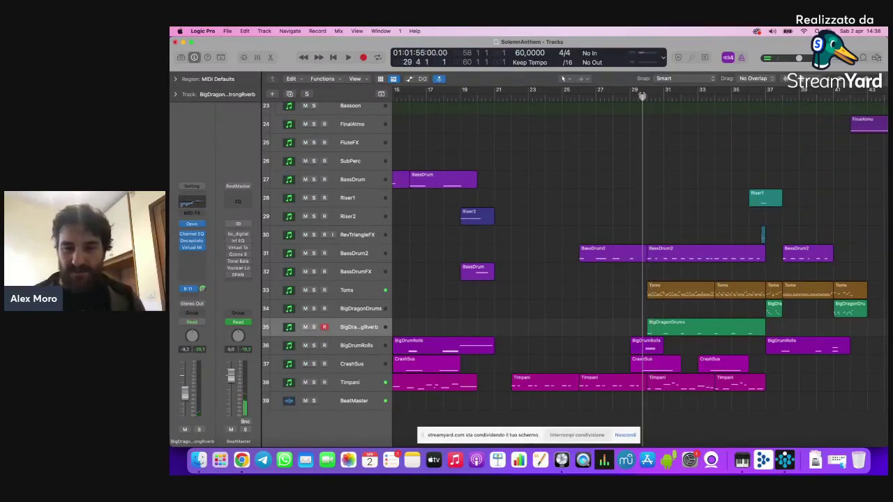
Step: Select the BigDrumRolls track, enlarge the view of its region at bar 29, and play it soloed from just before bar 30
scroll(559, 383, down, 1)
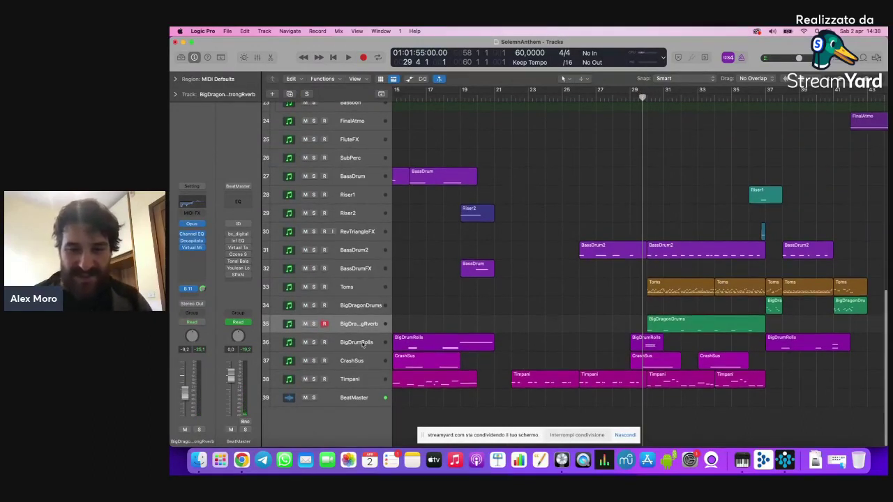
click(601, 342)
key(super+Right)
key(super+Right)
key(super+Right)
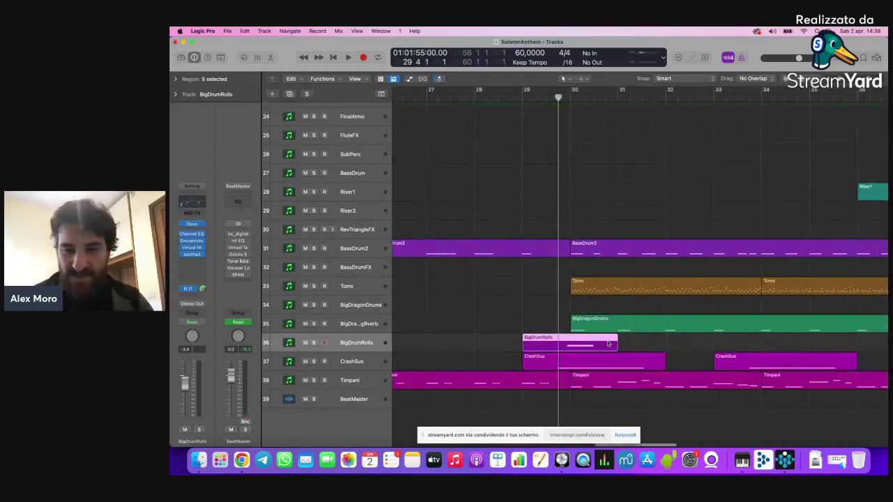
key(super+Down)
key(super+Down)
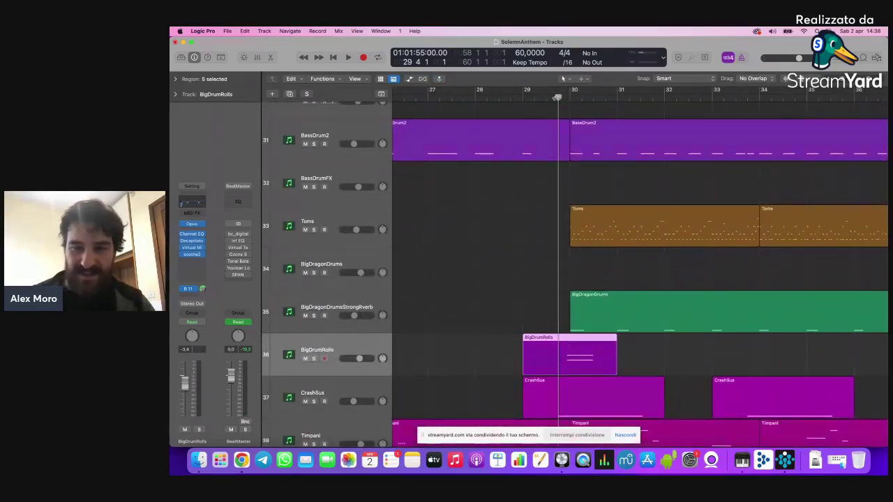
key(s)
key(space)
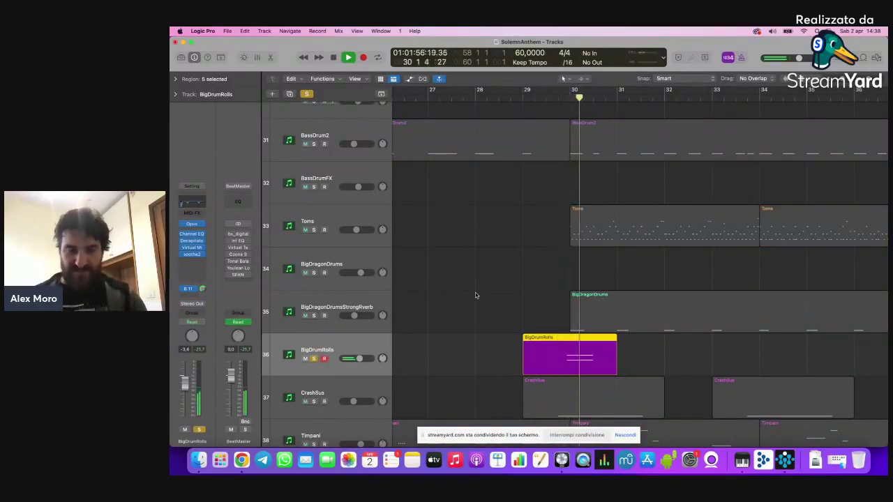
Step: Clear the BigDrumRolls solo, return to the full track overview, and set the playhead at bar 30 with no regions selected
key(s)
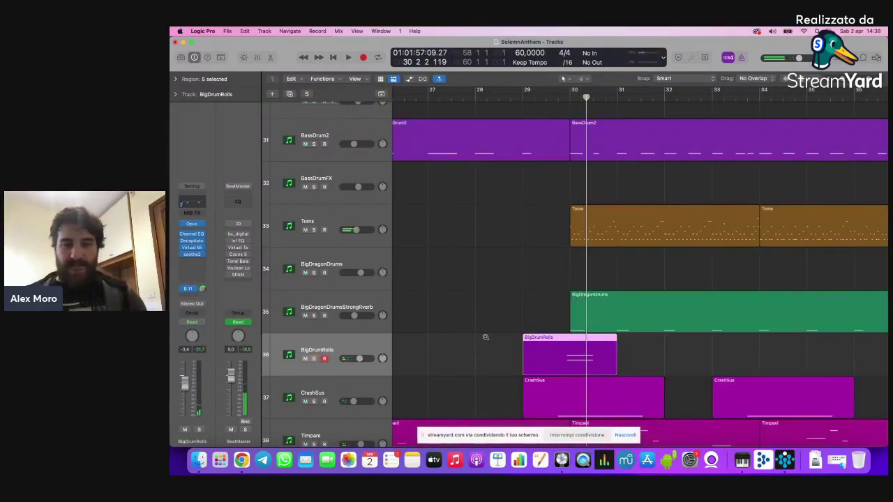
key(z)
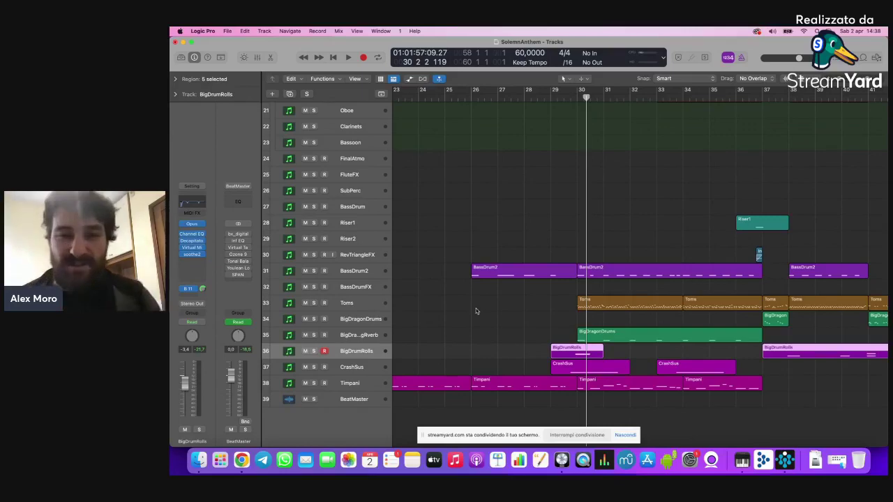
scroll(489, 341, up, 10)
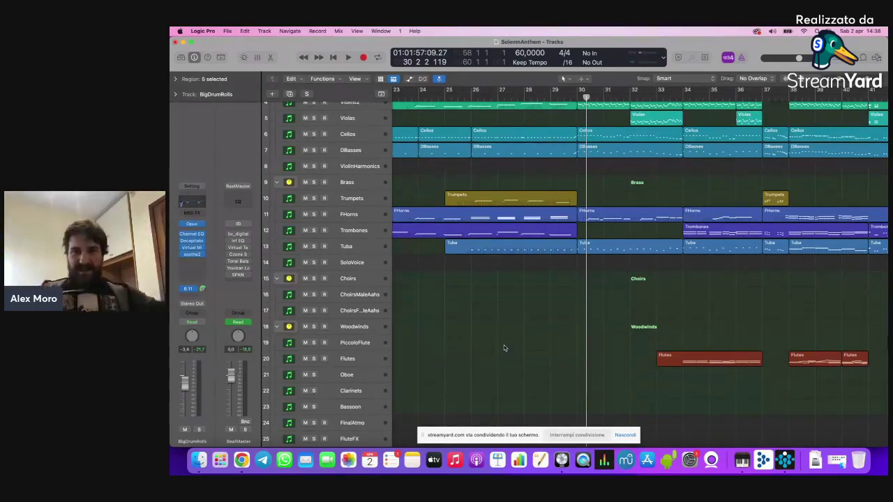
scroll(556, 285, down, 1)
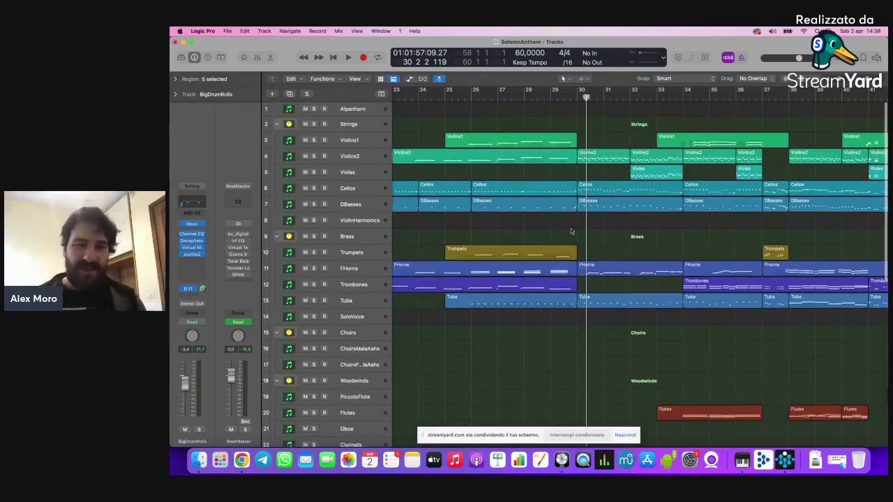
click(577, 95)
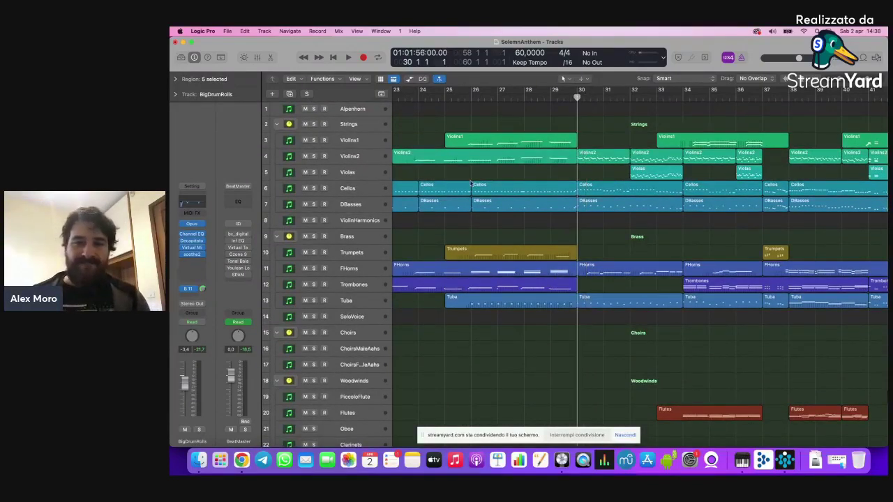
click(532, 173)
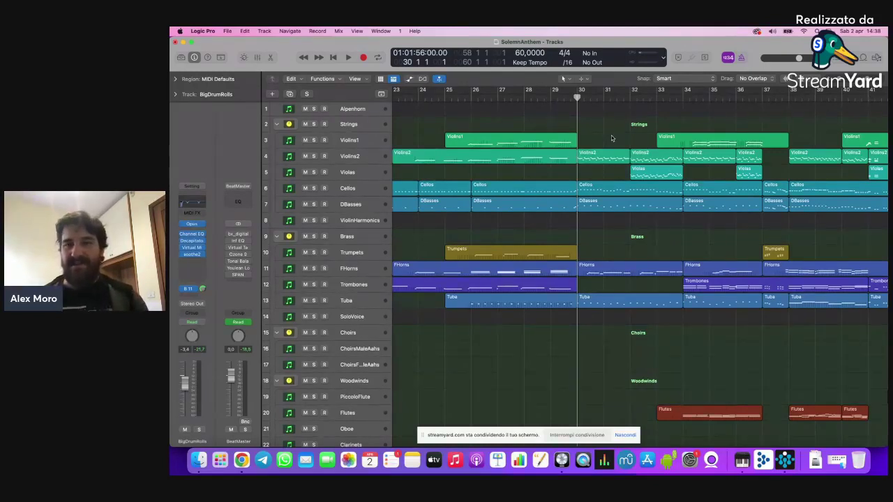
Step: Open the Cellos track's Opus instrument, examine its Play page and microphone positions diagram, and close the plug-in
click(359, 156)
click(422, 142)
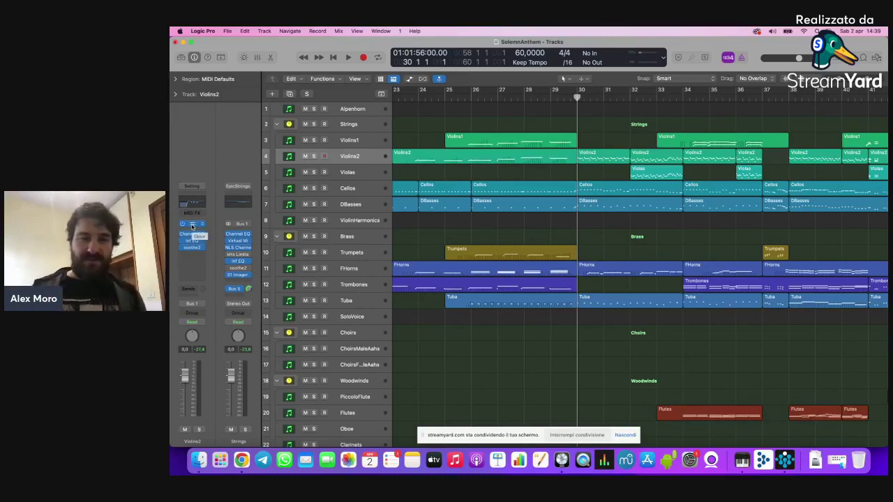
click(349, 188)
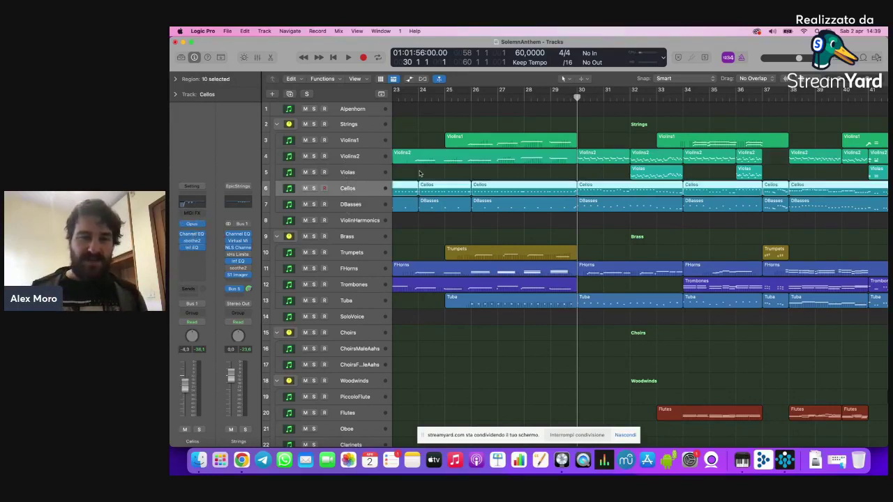
click(192, 223)
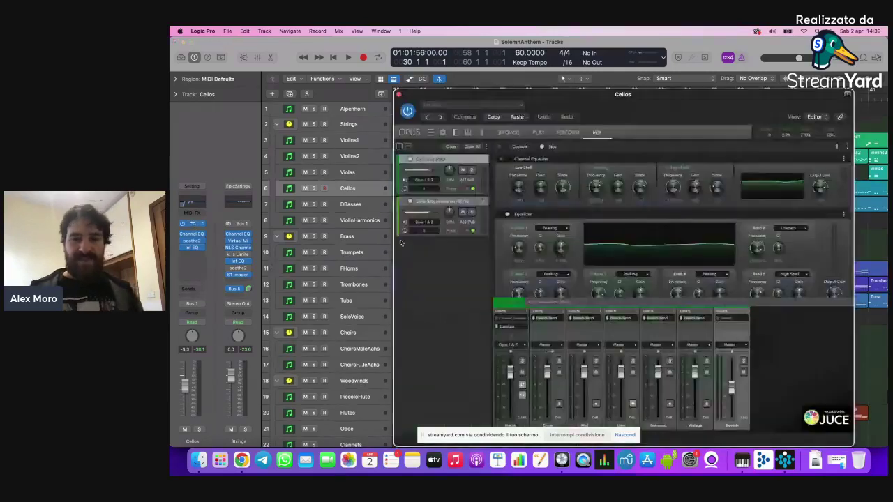
click(539, 133)
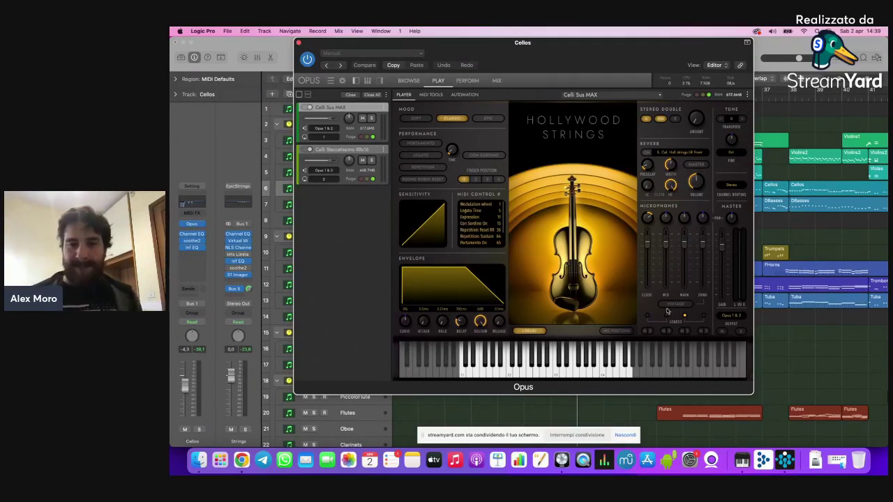
click(618, 331)
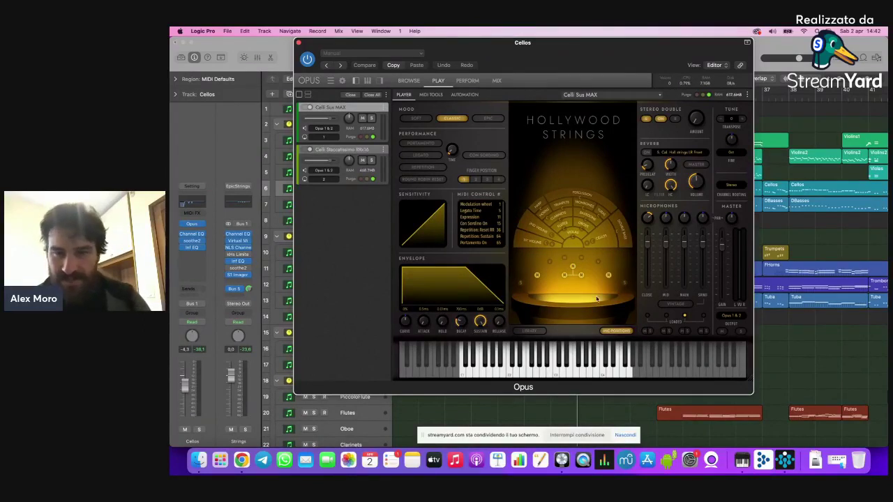
click(299, 43)
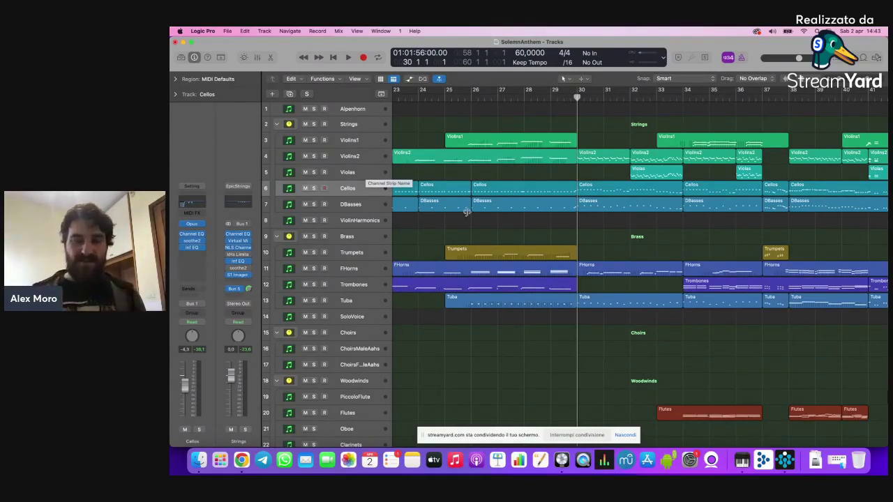
Step: Select the Strings stack, follow its reverb send to the OrchReverb bus, and examine the East West Spaces II plug-in there
click(543, 254)
click(549, 237)
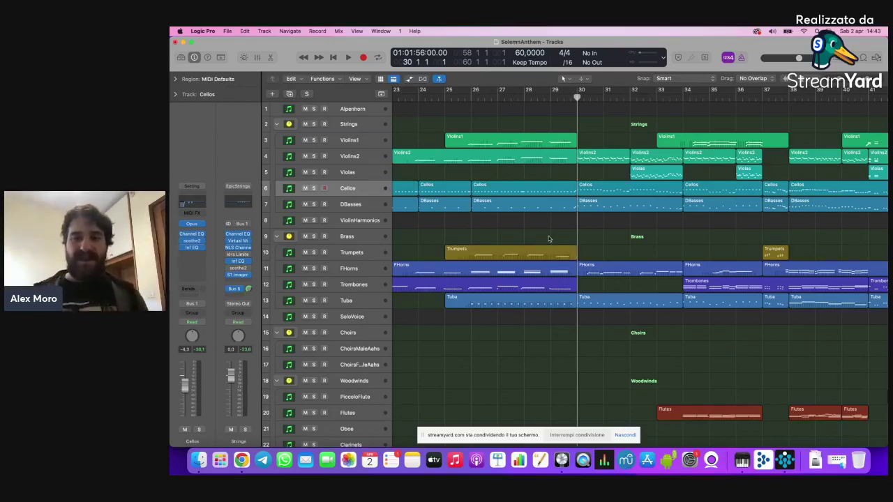
click(361, 126)
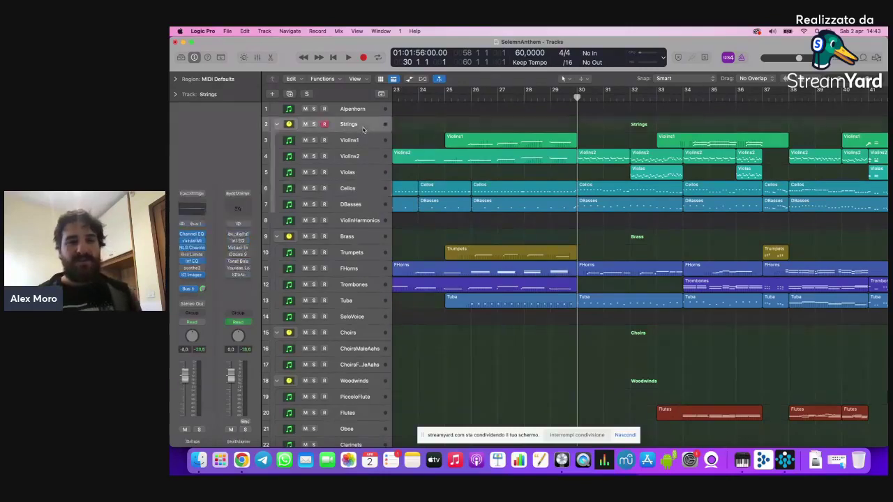
click(193, 288)
click(192, 289)
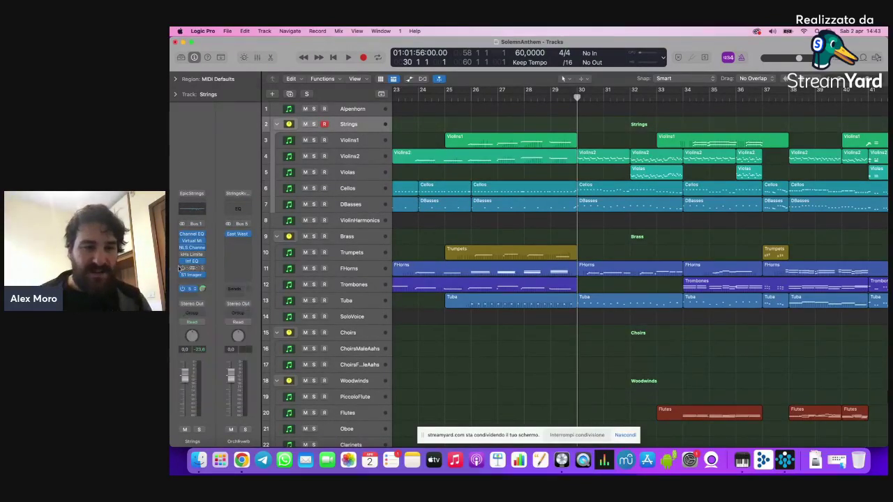
click(238, 235)
click(471, 202)
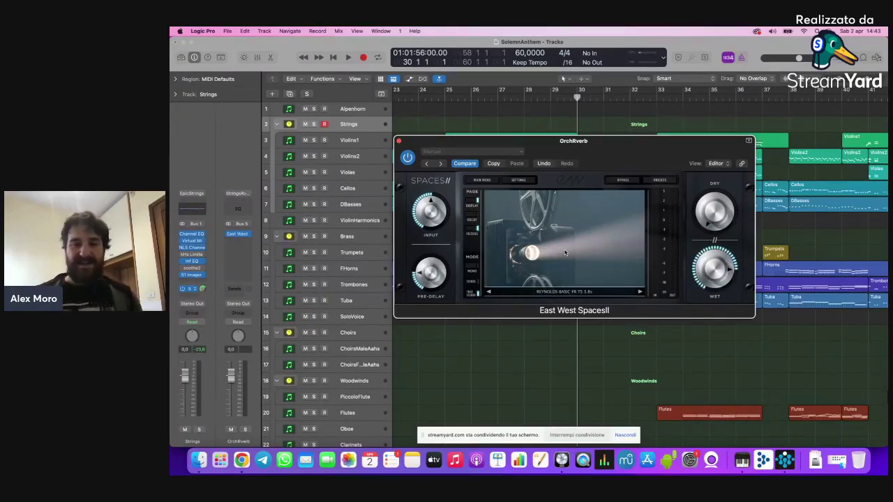
click(399, 141)
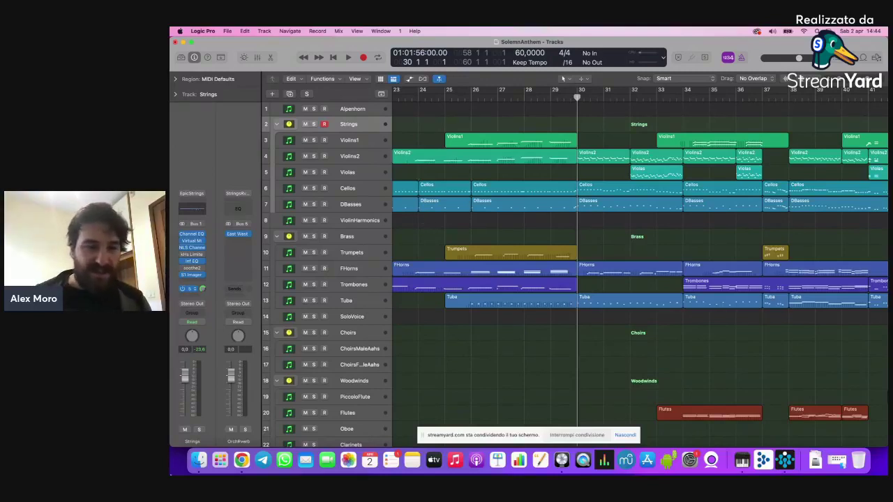
Step: Open the Lamps project from its folder in Finder and close SolemnAnthem without saving the changes
click(198, 460)
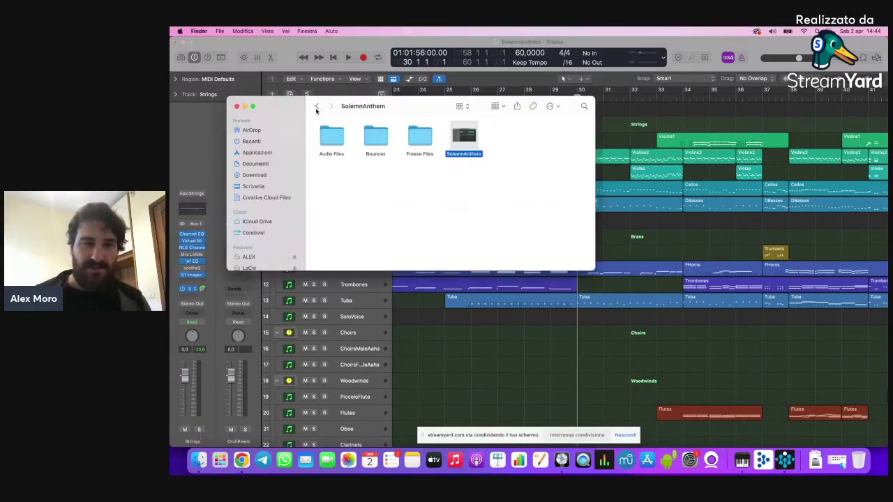
click(317, 106)
click(375, 145)
double_click(375, 146)
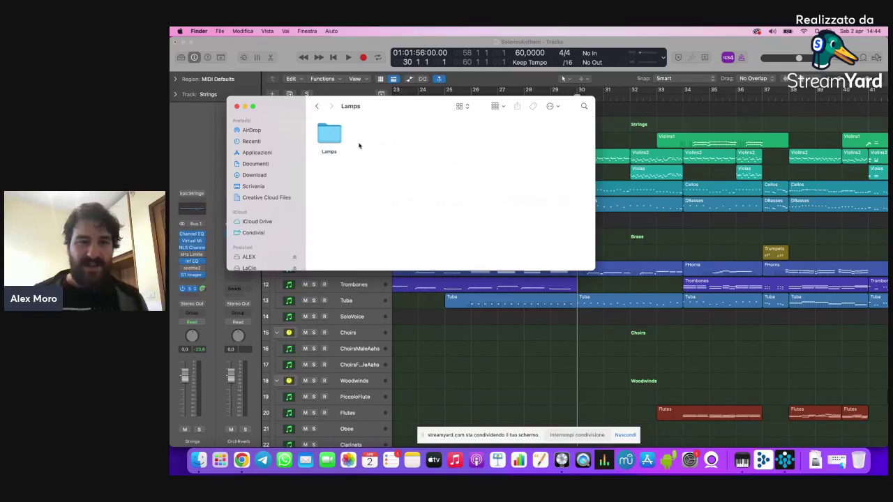
double_click(466, 140)
click(512, 195)
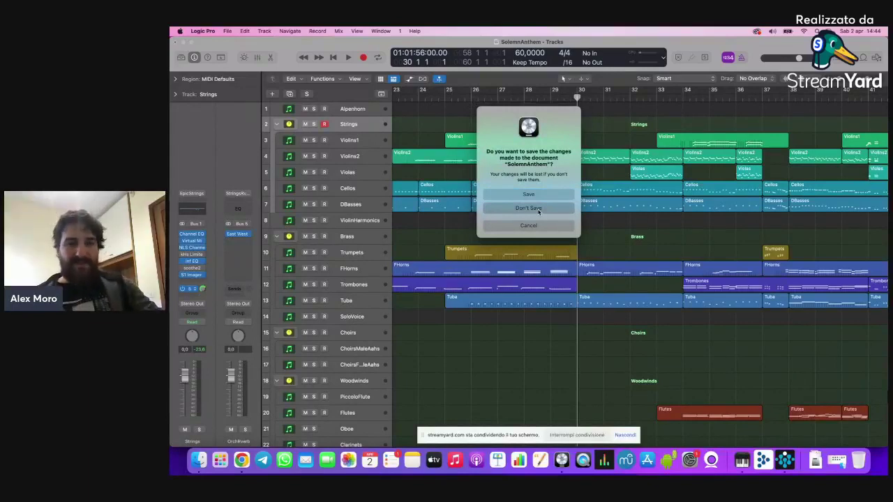
click(539, 211)
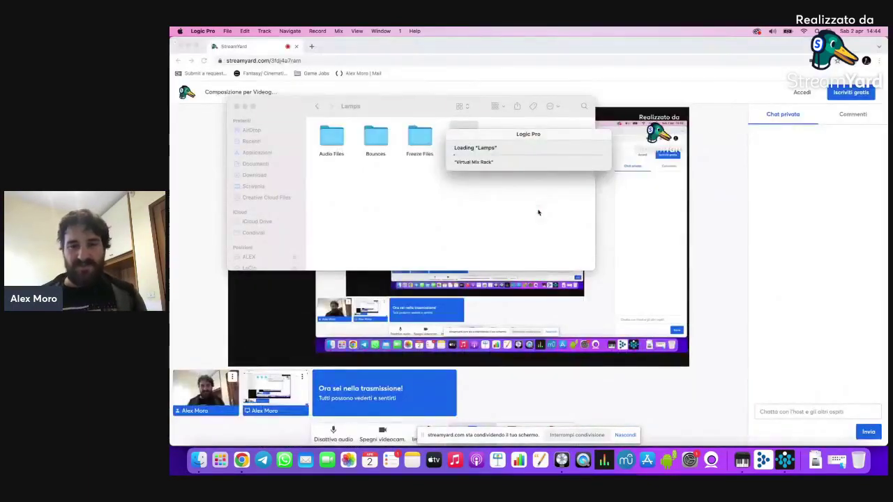
Step: Switch to Wwise, close the Soundcaster window, and return to the Lamps project in Logic Pro
click(785, 460)
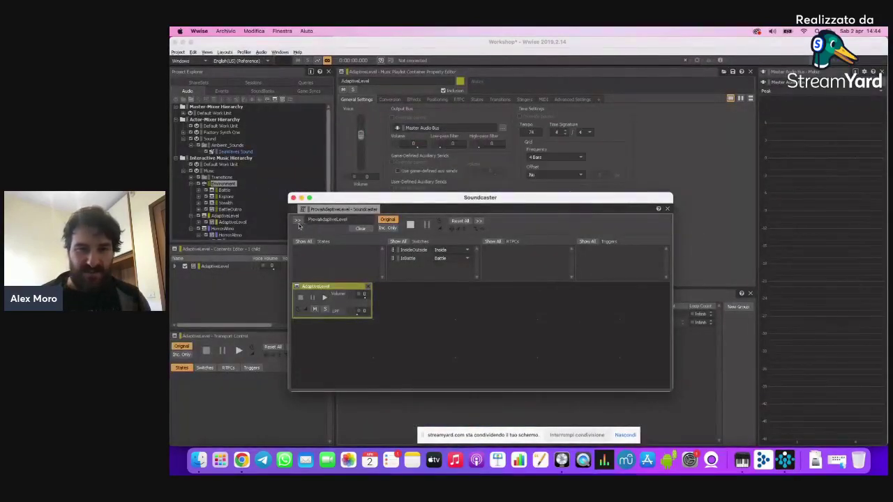
click(293, 199)
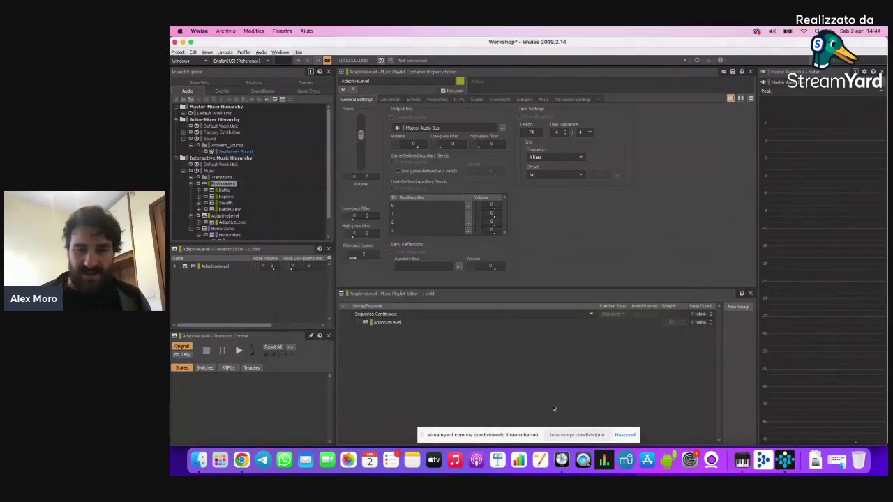
click(559, 468)
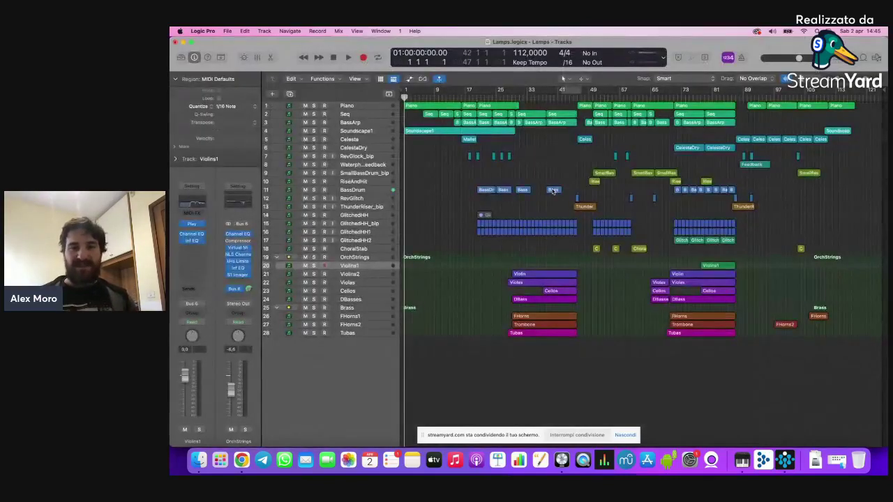
Step: Move the playhead to bar 29 and view the channel strips of the Piano and Seq tracks
scroll(457, 192, up, 3)
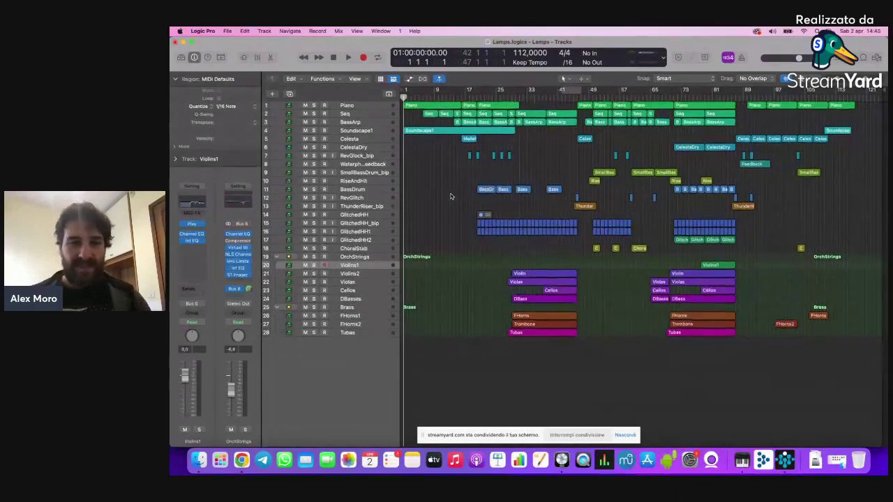
scroll(453, 189, up, 2)
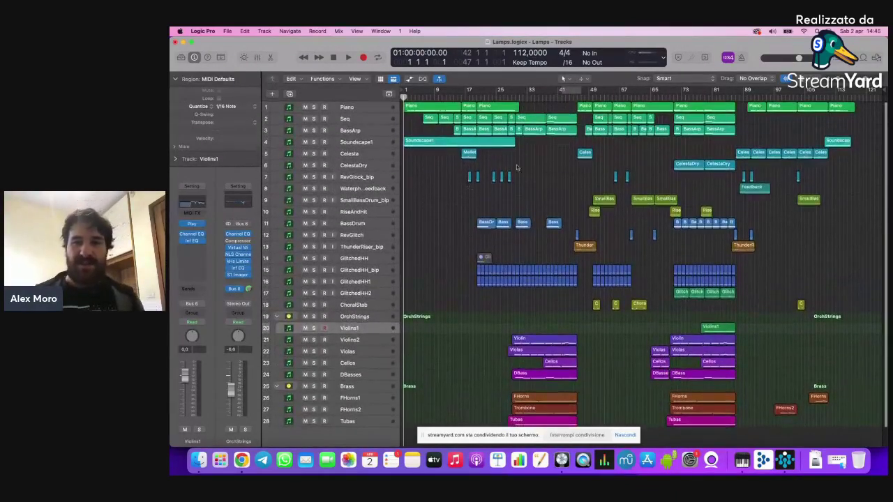
drag(534, 93, 512, 97)
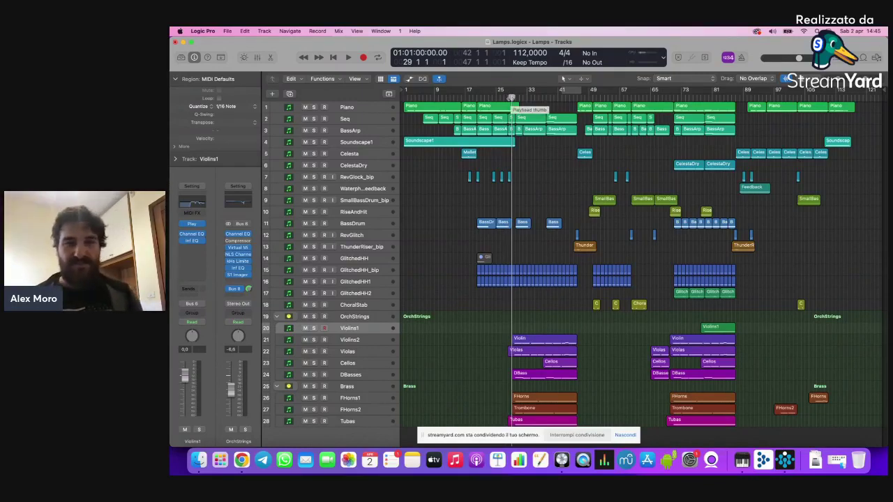
click(374, 110)
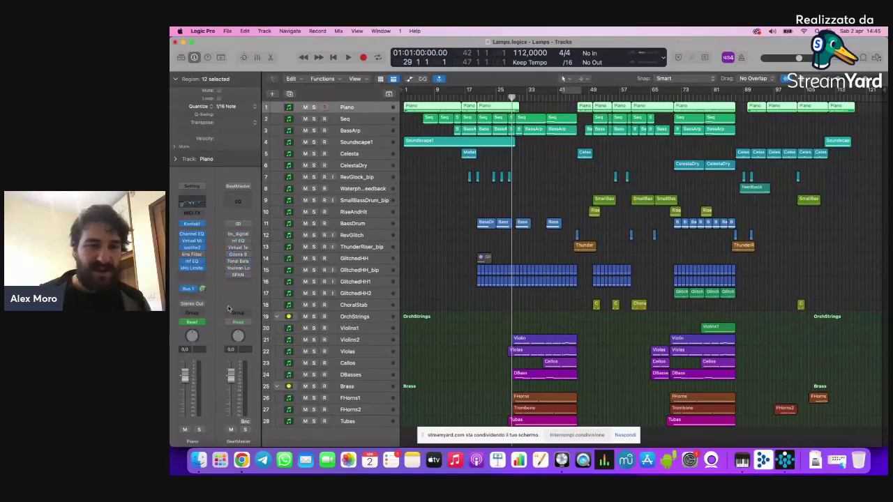
key(Down)
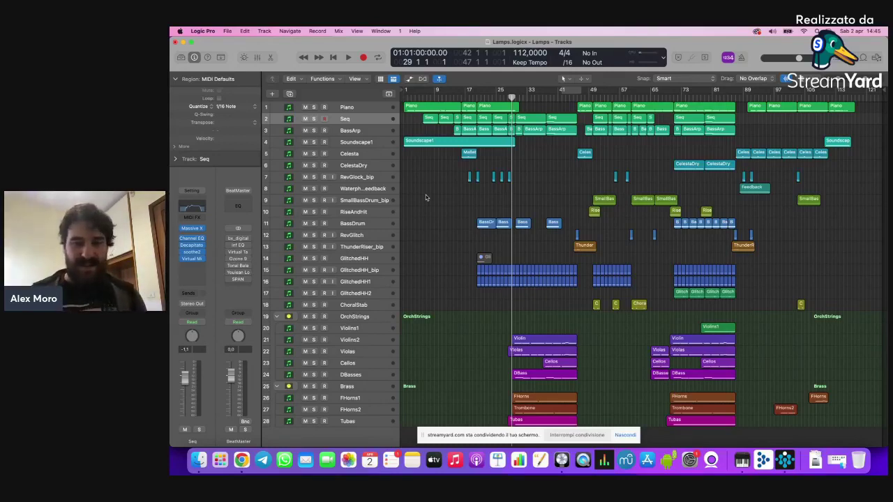
Step: Point out the string and brass regions between bars 29 and 45 by selecting them briefly, and select the OrchStrings stack
scroll(516, 258, down, 2)
drag(609, 317, 499, 425)
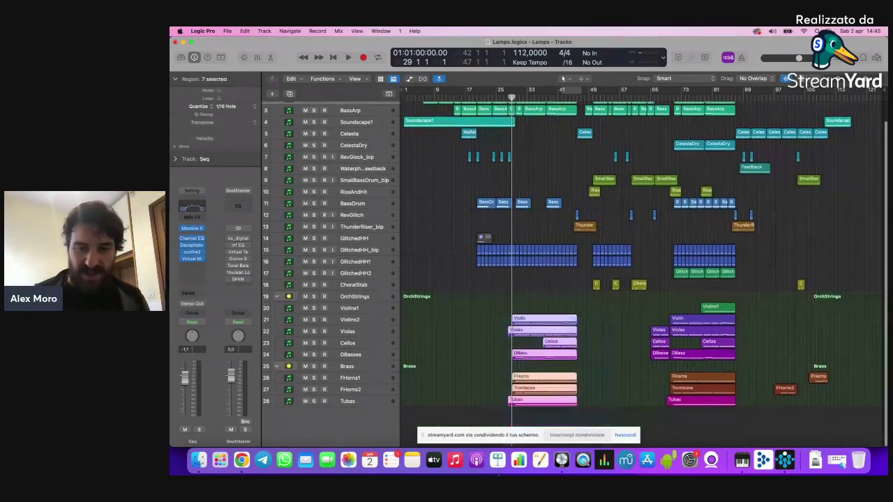
click(480, 347)
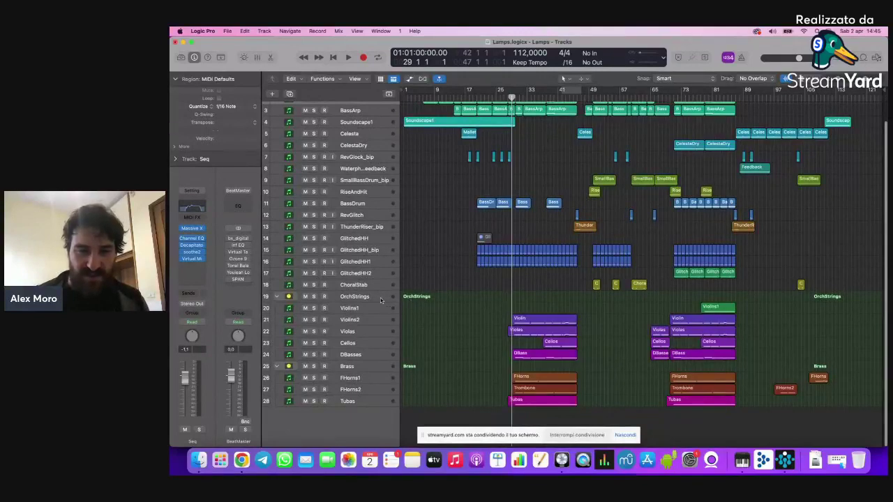
click(381, 299)
drag(500, 305, 493, 406)
click(483, 380)
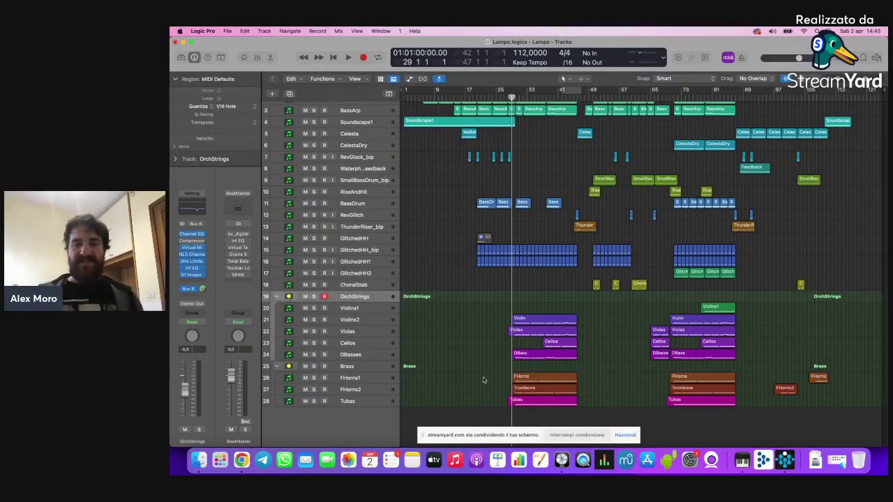
Step: Increase the track heights so the region contents show, and select the Piano track with all its regions
scroll(482, 377, up, 2)
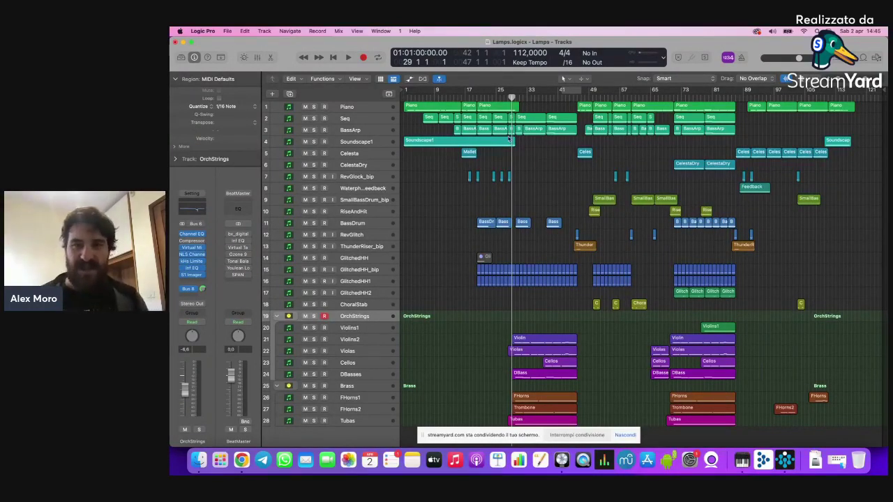
drag(525, 99, 461, 99)
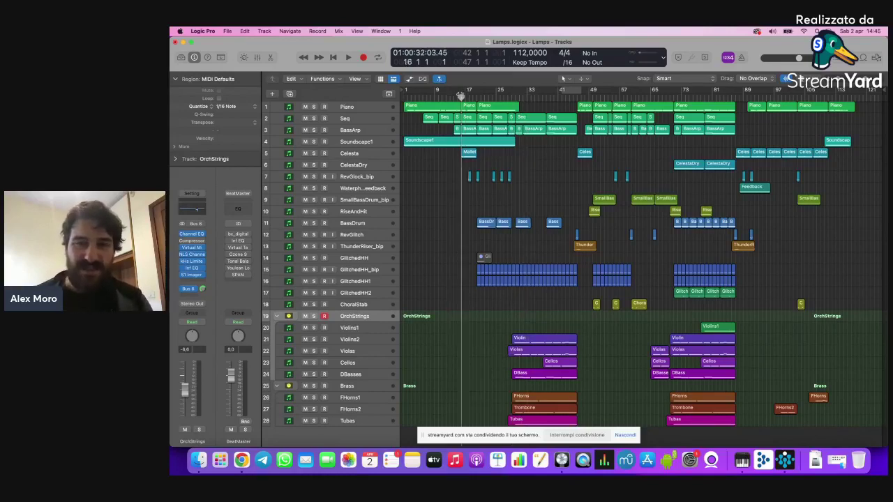
key(super+Down)
key(super+Down)
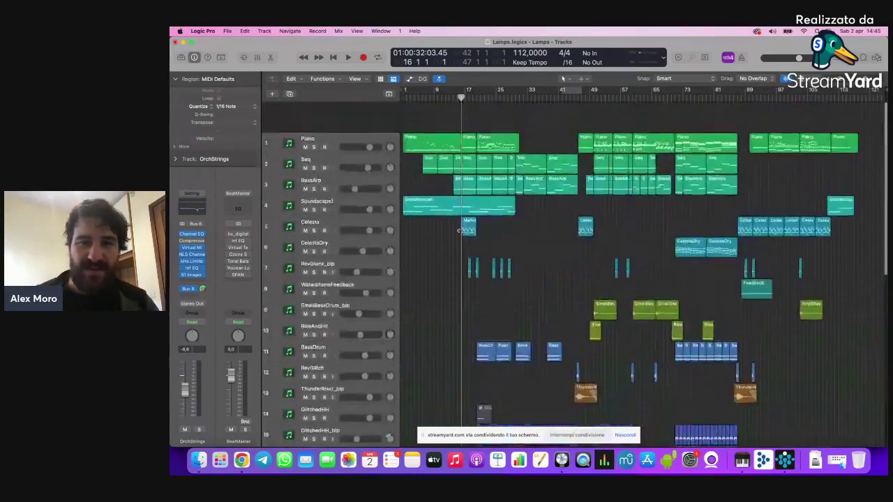
click(359, 110)
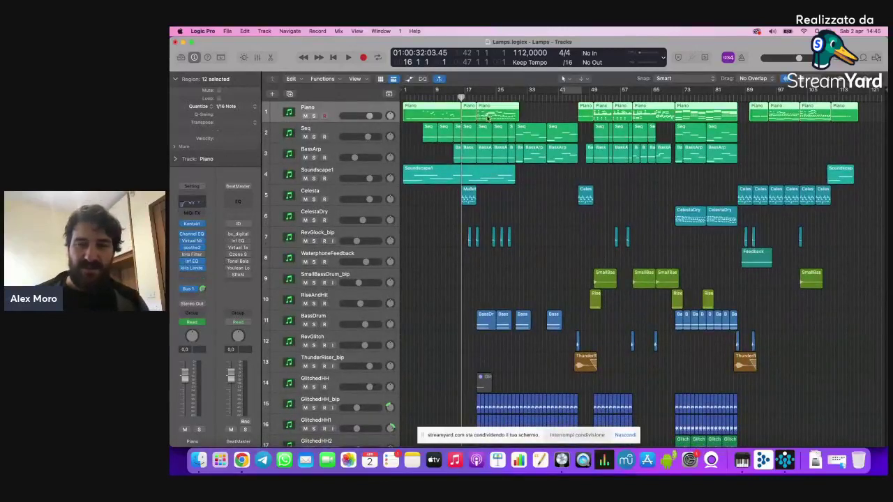
Step: Deselect the piano regions, then play the whole arrangement from bar 1 and stop in bar 23
drag(460, 95, 403, 98)
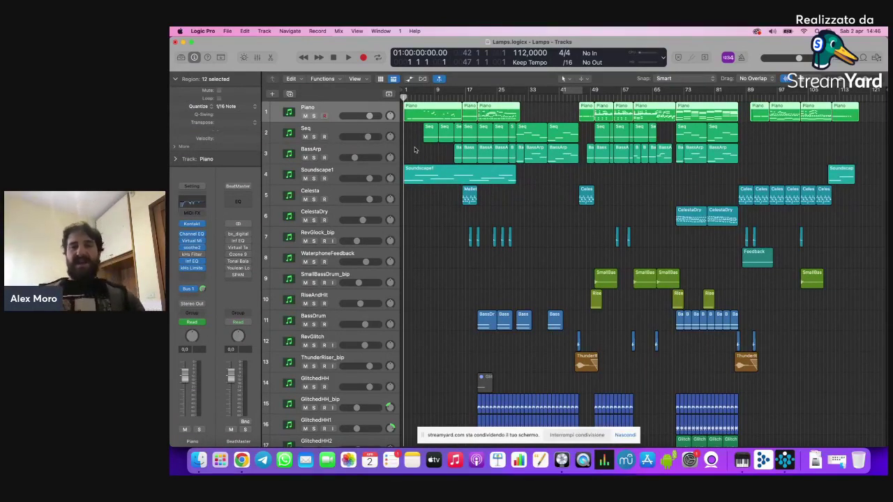
click(415, 214)
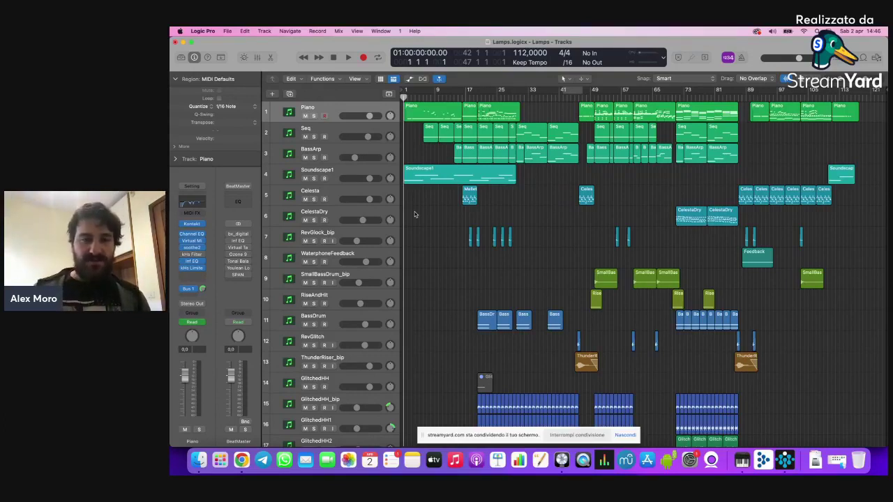
key(space)
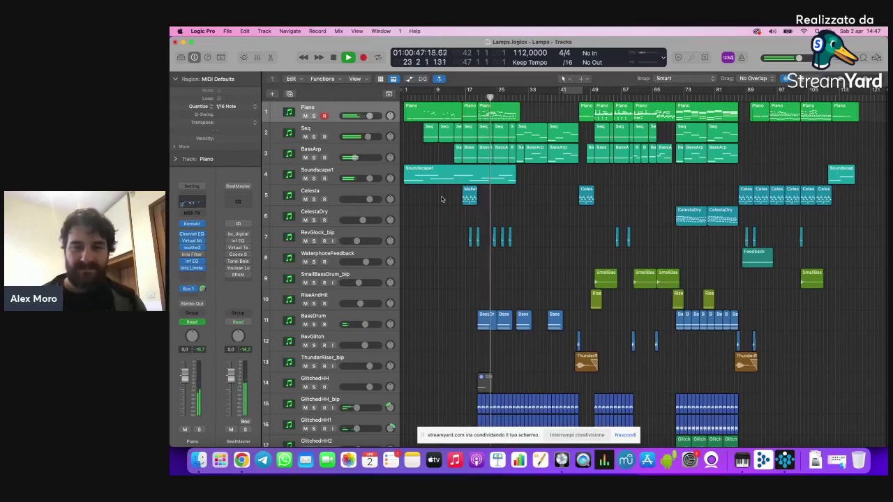
key(space)
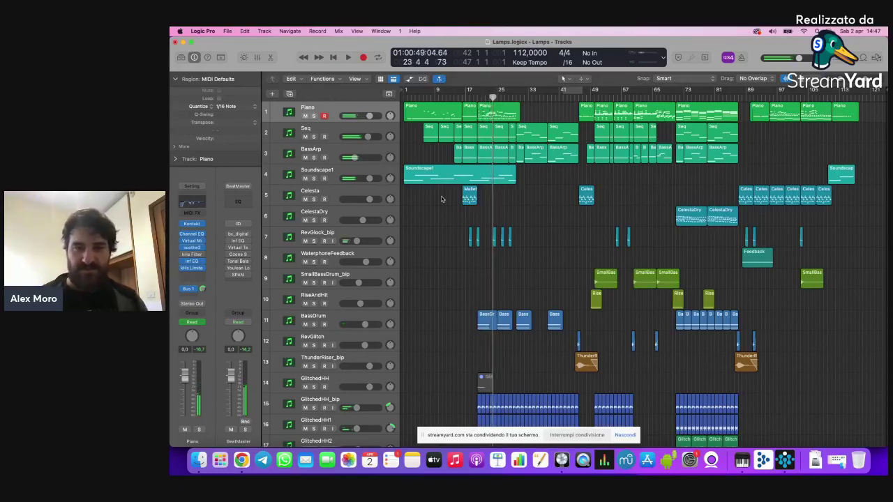
Step: Set the playhead at bar 20, solo the Piano track, and open its region starting there in the Piano Roll
key(0)
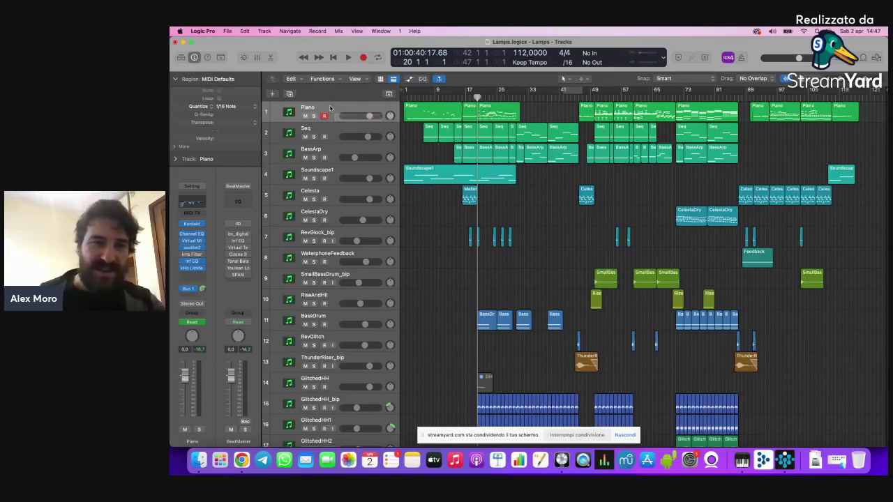
mouse_move(582, 97)
mouse_down()
mouse_move(614, 96)
mouse_move(594, 97)
mouse_up()
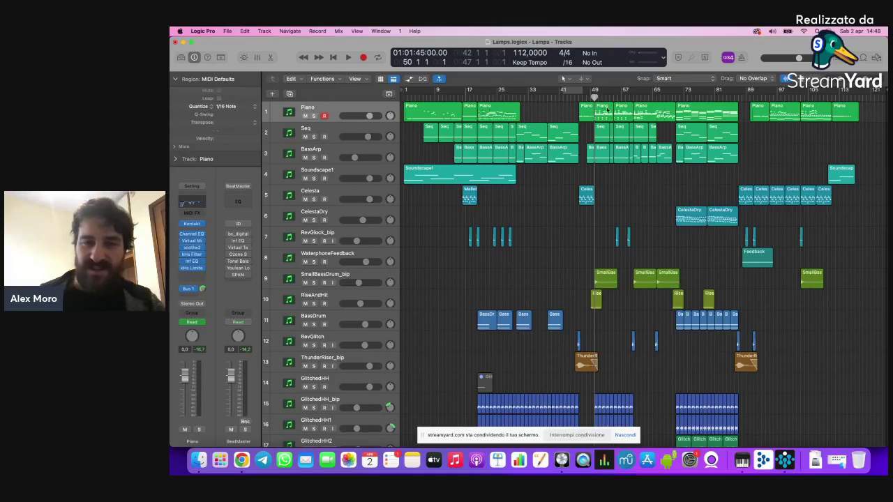
drag(512, 98, 479, 98)
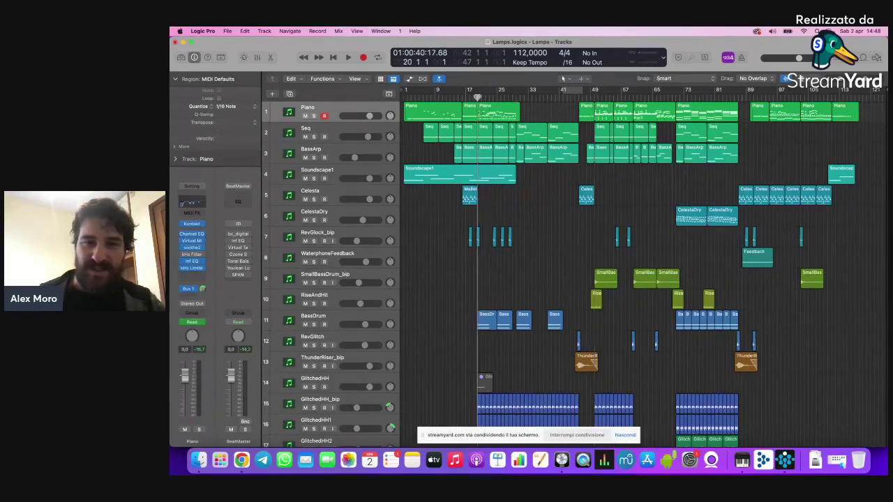
double_click(496, 109)
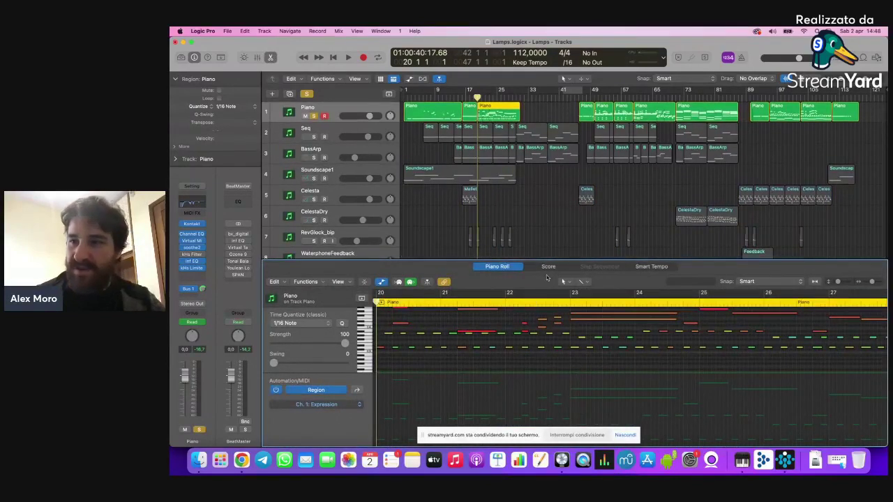
Step: Play the soloed piano from bar 20 to bar 28, hiding the Piano Roll's automation area during playback
key(space)
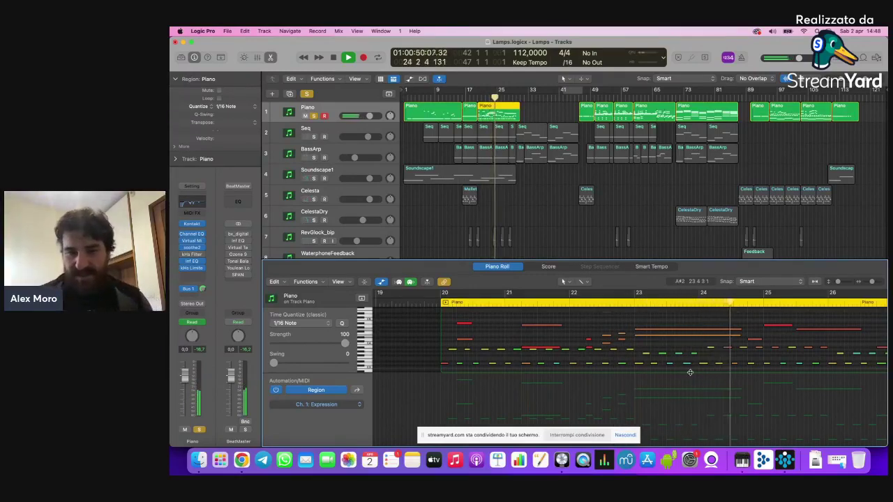
key(a)
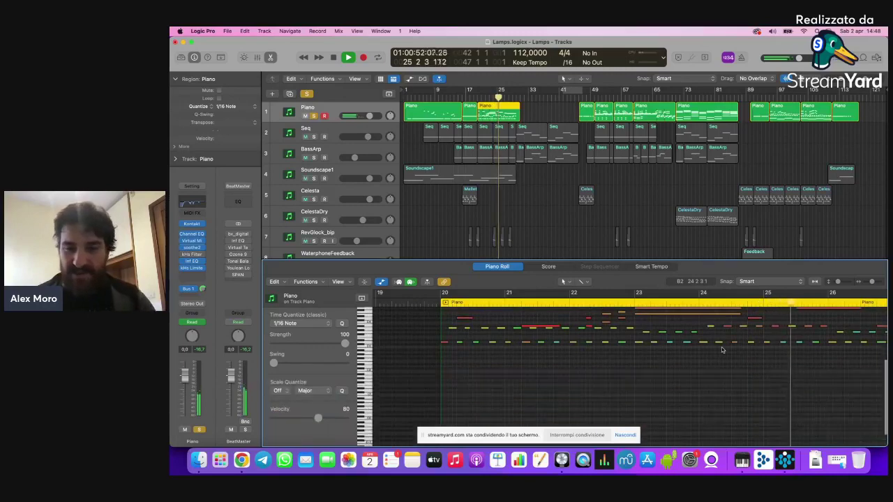
scroll(721, 346, left, 10)
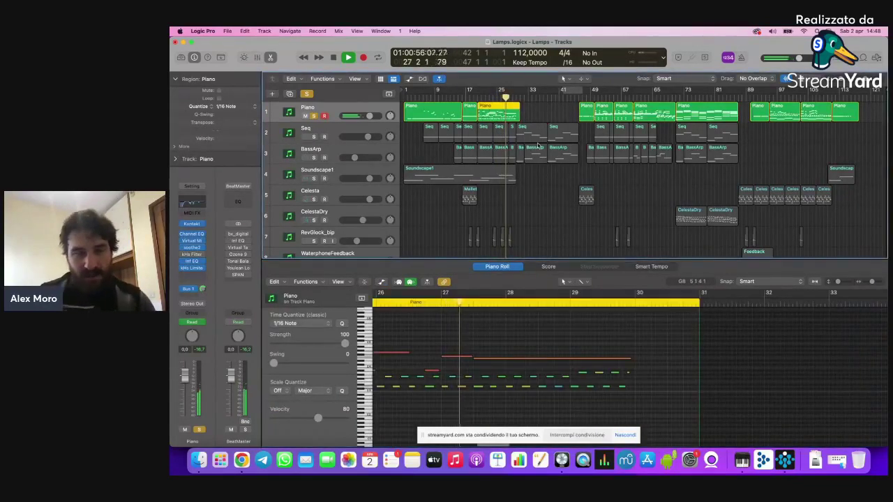
key(space)
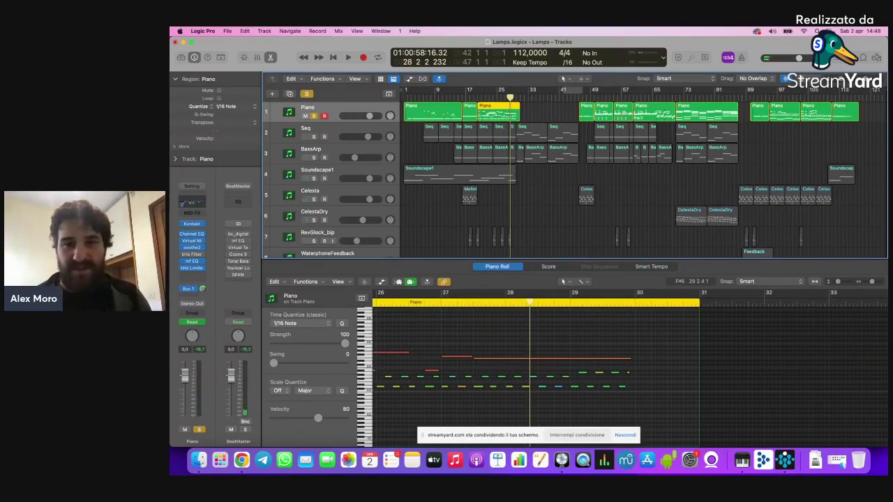
Step: Display the Piano region at bar 50 in the Piano Roll and listen to it from its start
click(594, 96)
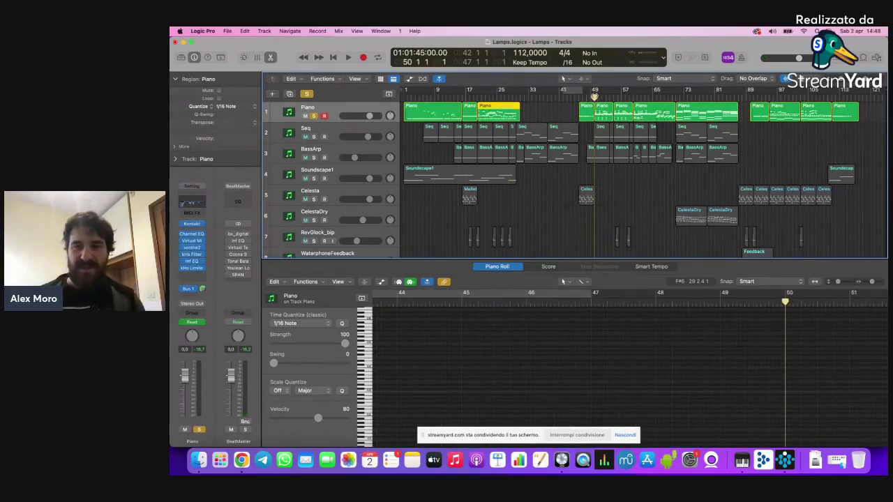
click(607, 116)
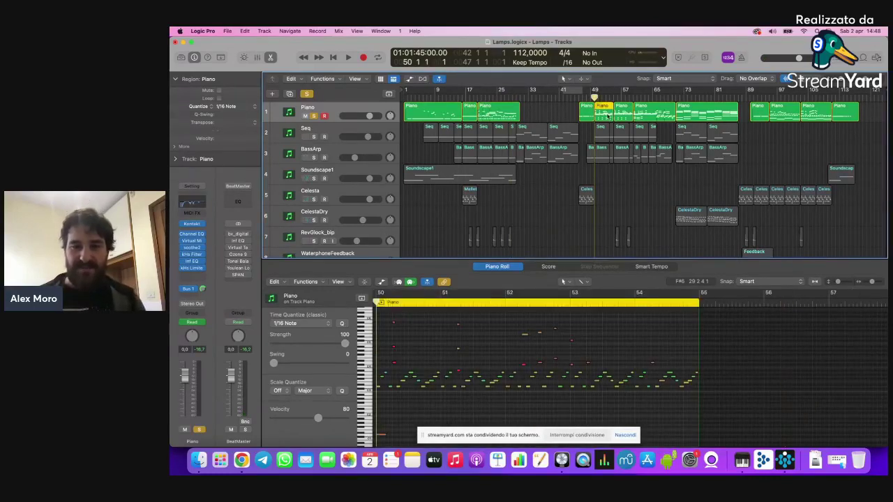
scroll(509, 334, down, 3)
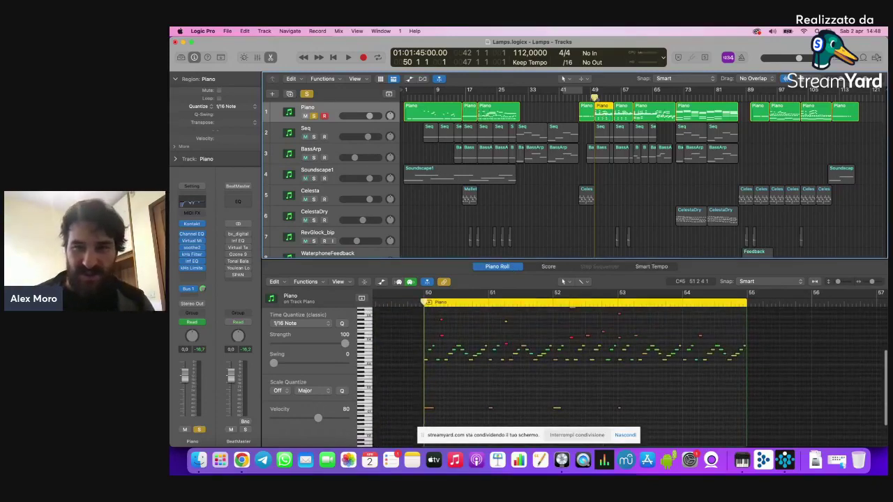
key(space)
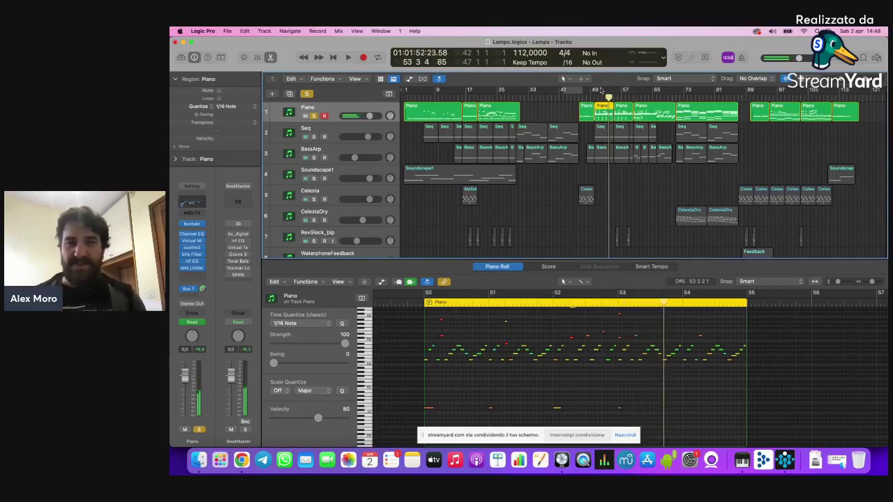
key(space)
Step: Select the mid-register arpeggio notes in the bar 50 piano region and play the passage briefly
scroll(441, 374, down, 5)
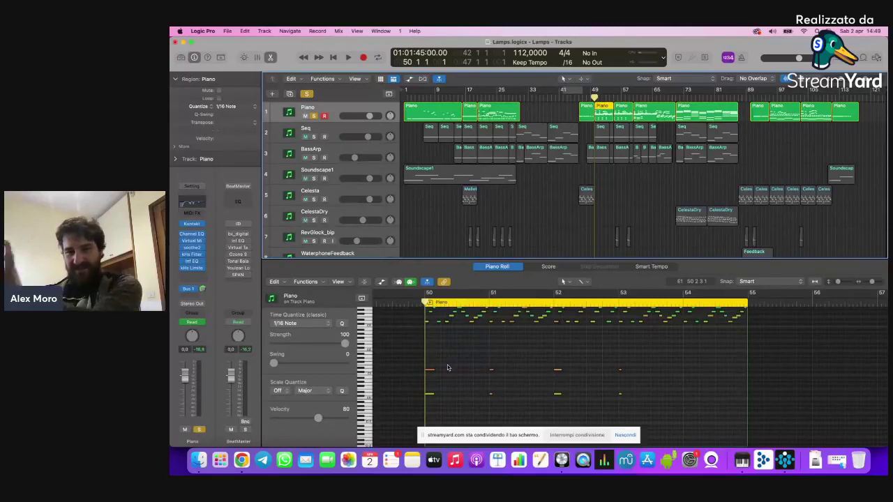
scroll(447, 368, up, 5)
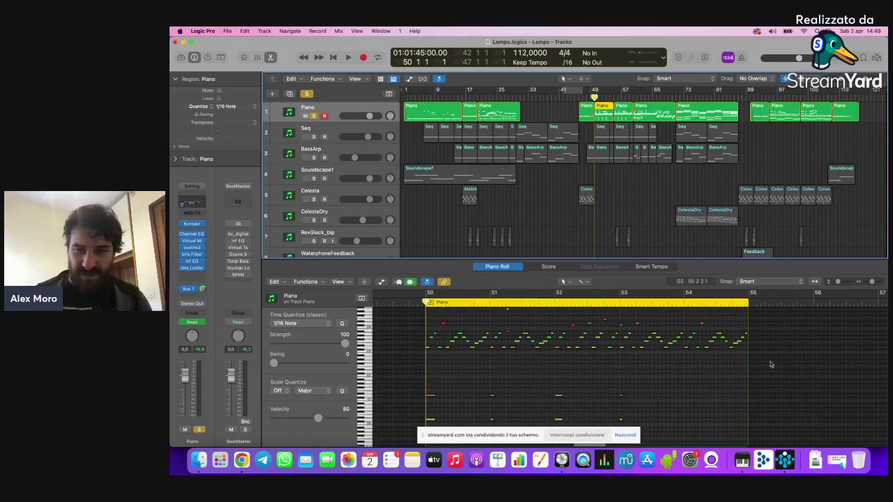
drag(771, 363, 383, 332)
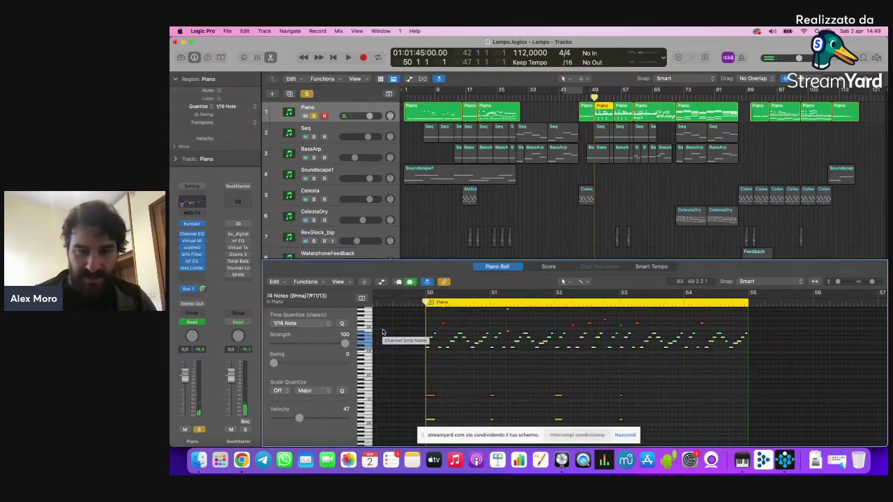
key(space)
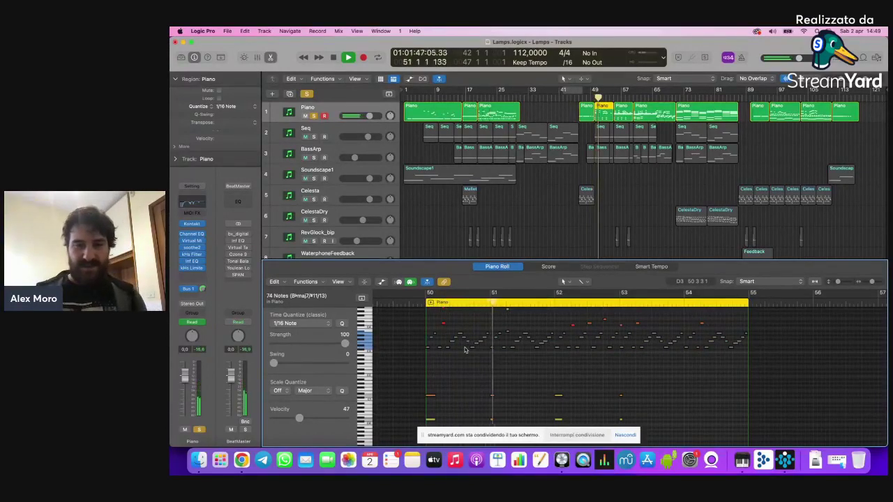
key(space)
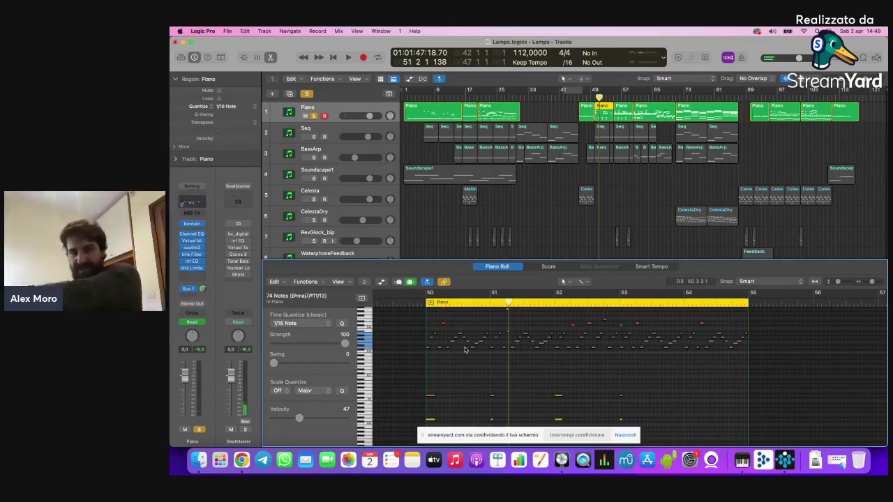
Step: Return the playhead to bar 50, deselect the arpeggio notes, and replay the piano passage into bar 52
key(super+a)
key(shift+Return)
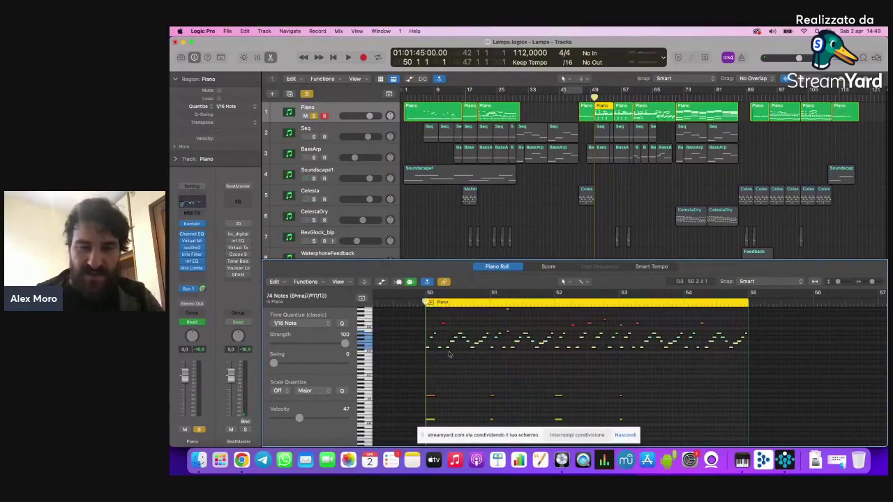
click(569, 364)
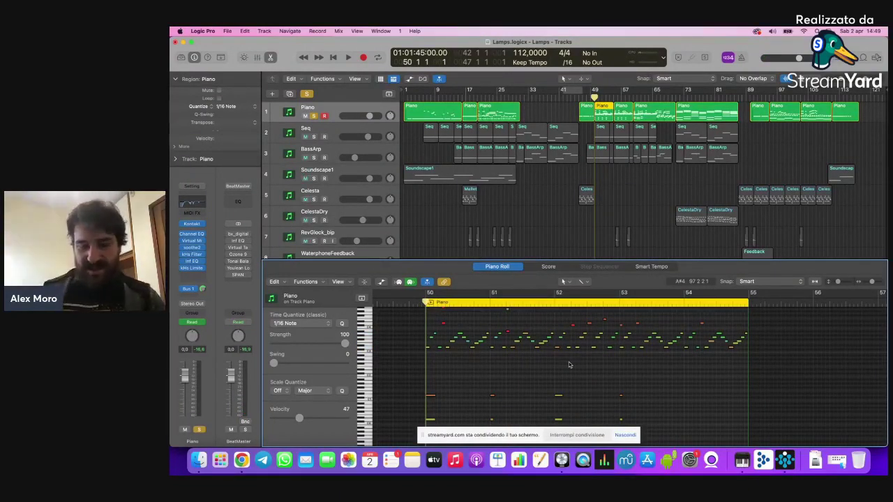
key(space)
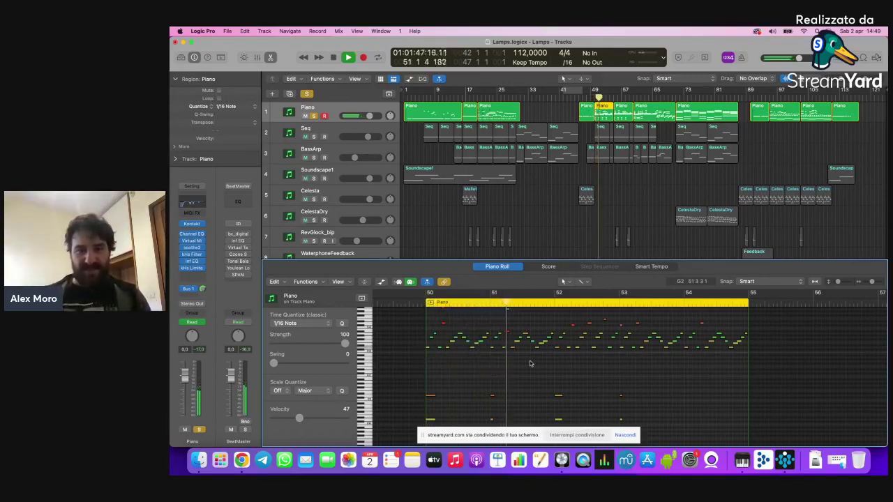
key(space)
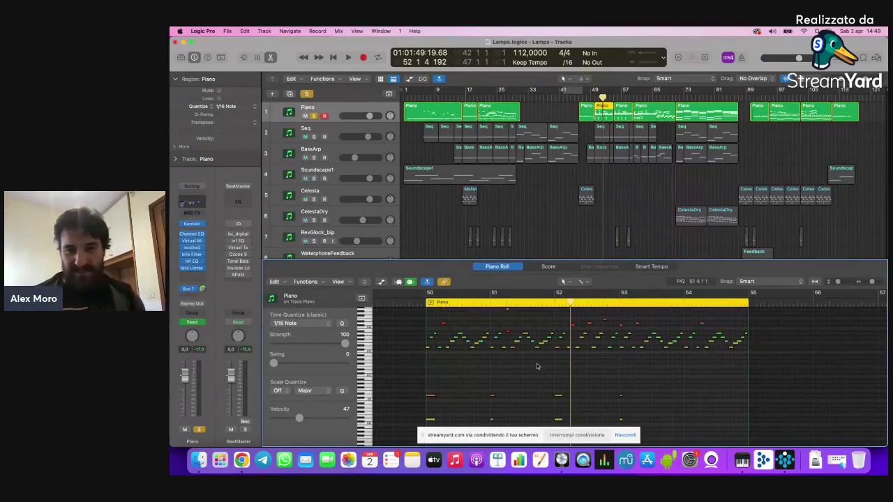
Step: Close the Piano Roll, view the Piano track's Kontakt instrument, close its window, and deselect the region
scroll(537, 366, up, 2)
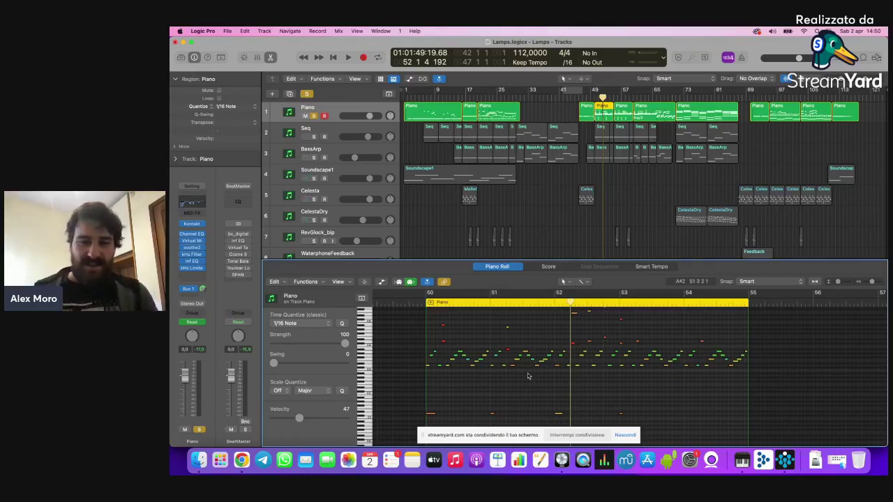
key(e)
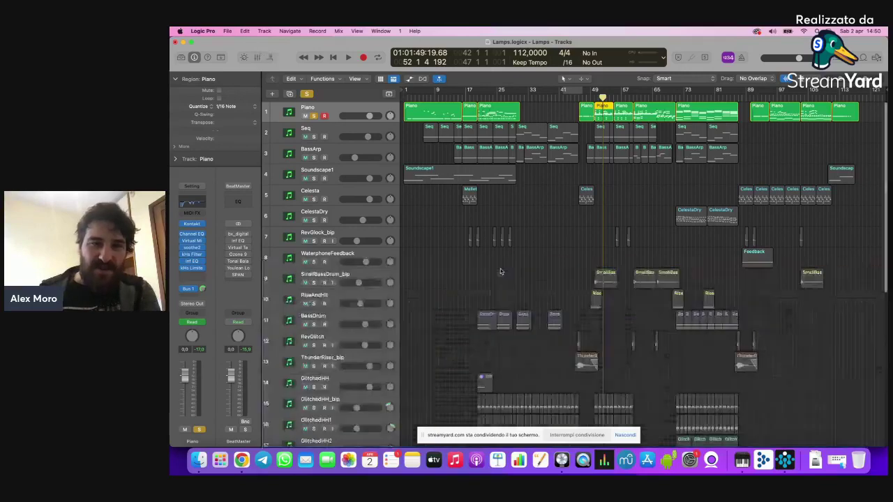
click(197, 224)
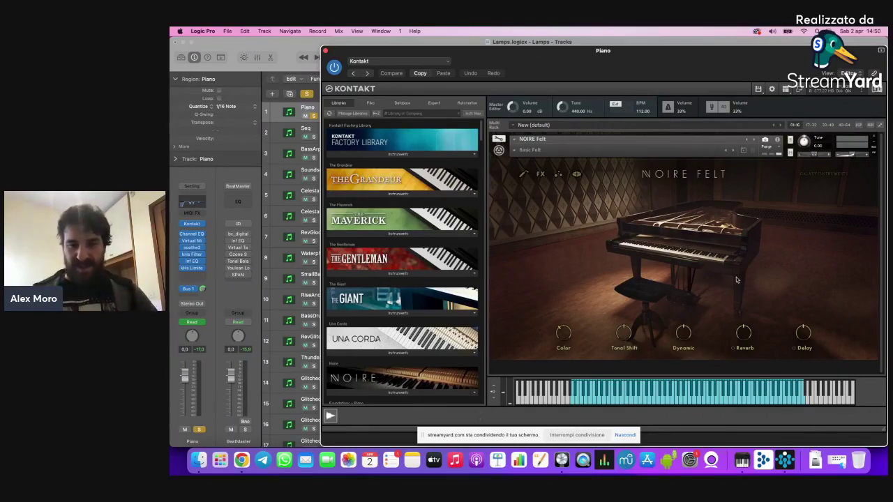
click(324, 49)
click(464, 235)
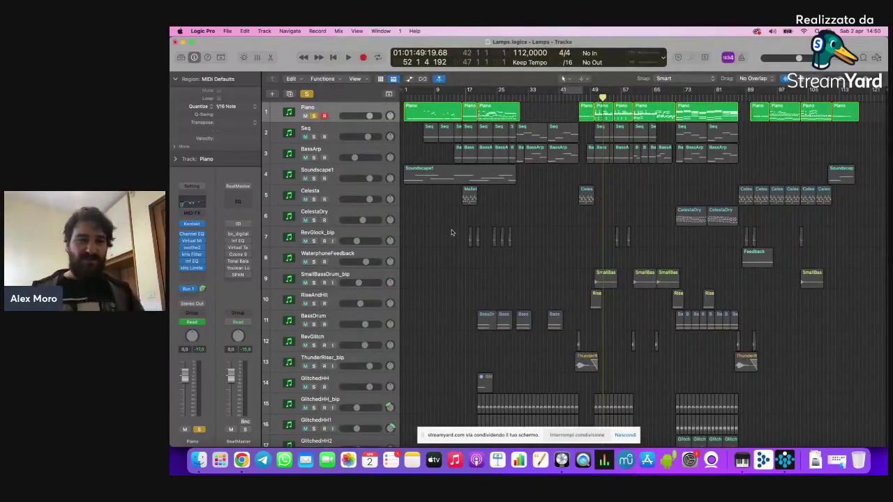
Step: Open the ValhallaVintageVerb settings on the Piano's Bus 1 reverb channel and place the playhead in bar 50
click(187, 288)
click(199, 285)
click(238, 241)
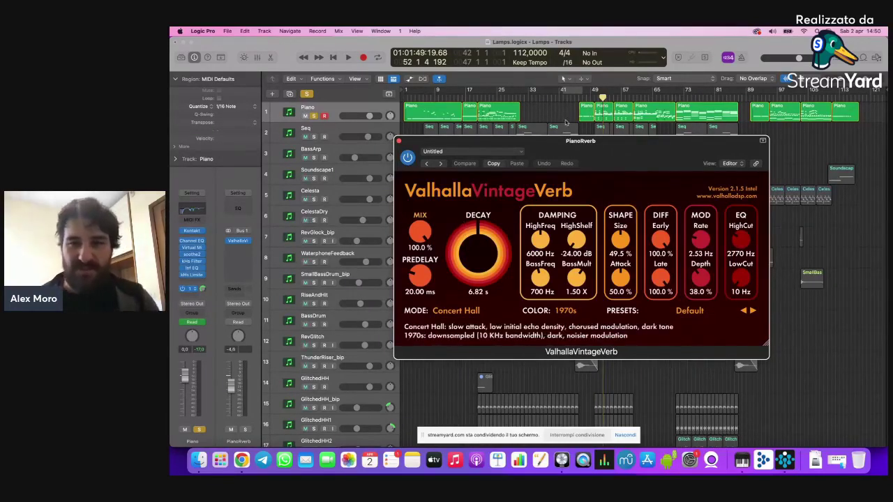
click(594, 97)
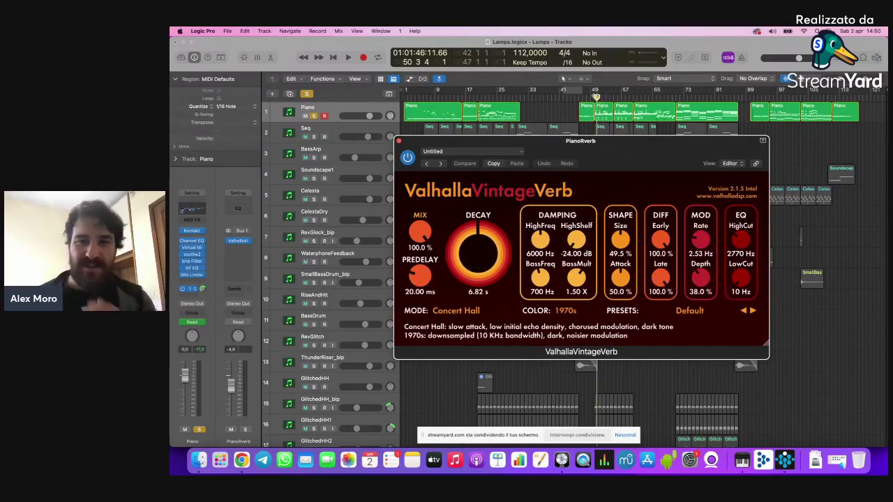
Step: Play the piano passage from bar 50 with the Bus 1 reverb send bypassed, re-enable the send to compare, and close the reverb settings
click(171, 281)
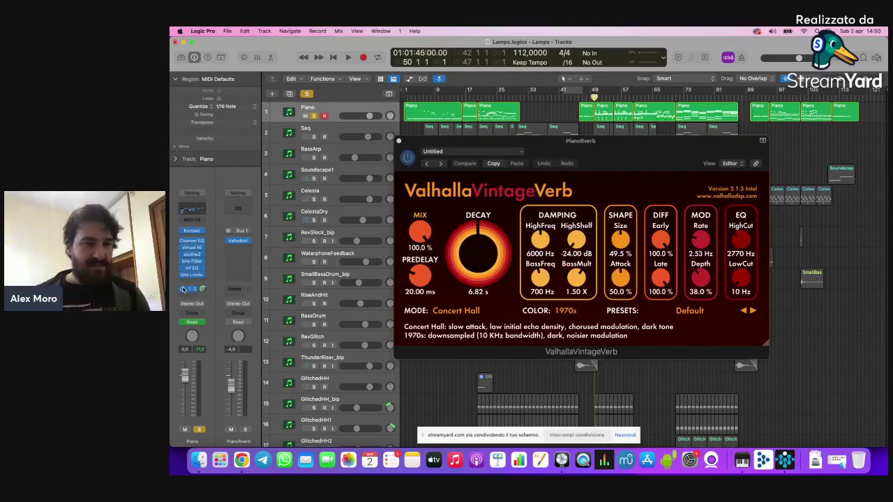
key(space)
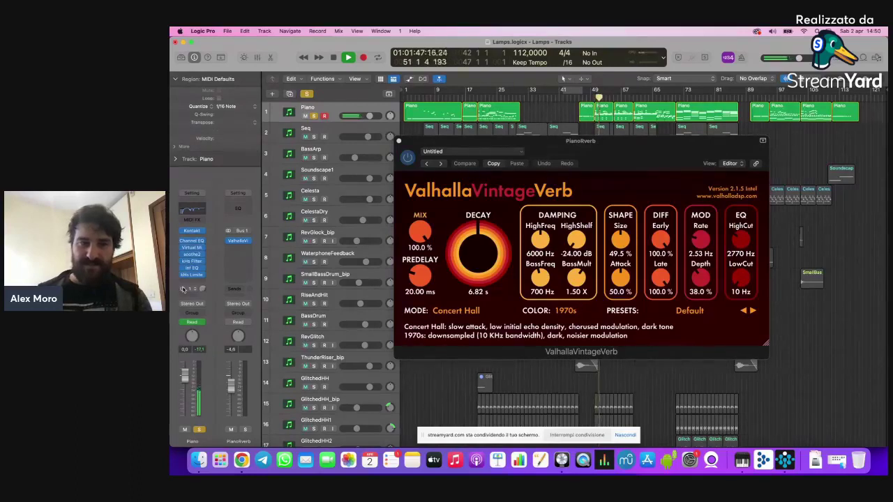
click(183, 289)
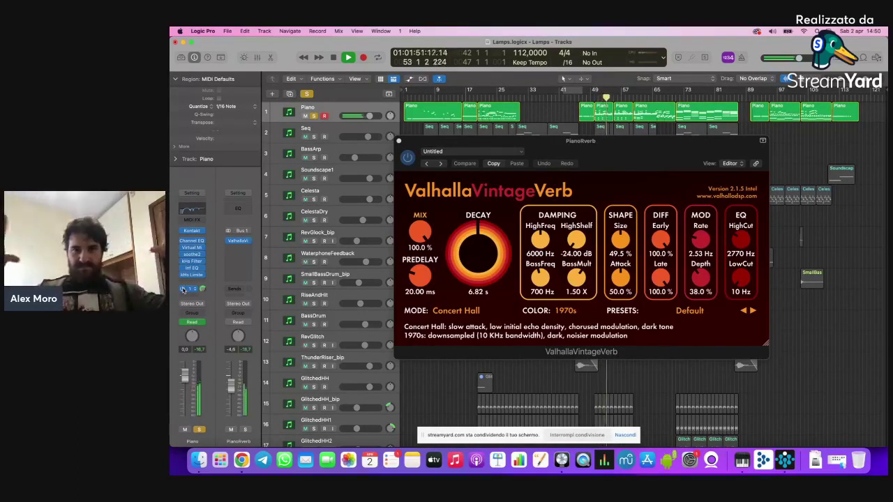
key(space)
key(super+w)
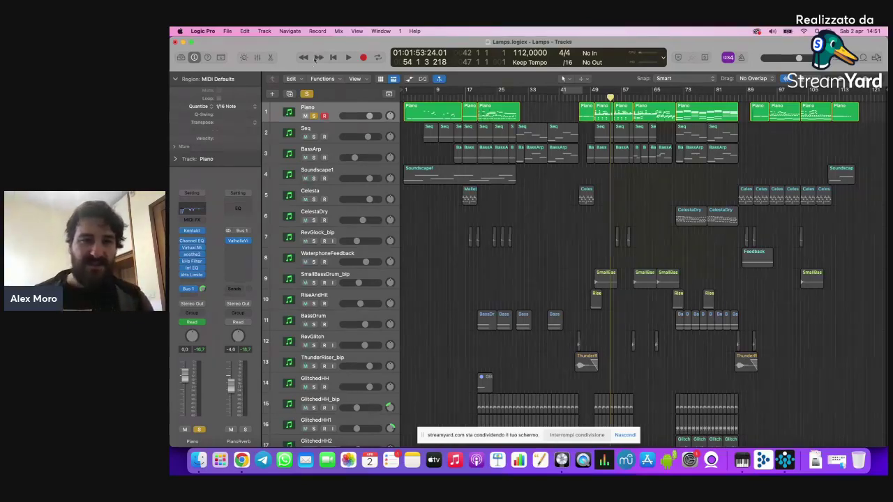
Step: Switch the solo from the Piano track to the Seq track and play the Seq part from bar 50
click(314, 115)
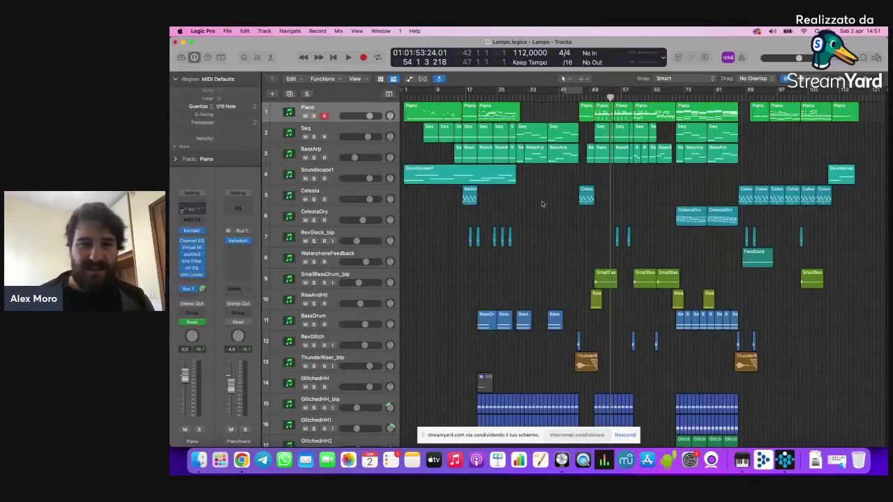
scroll(555, 167, up, 3)
scroll(554, 167, up, 3)
click(342, 128)
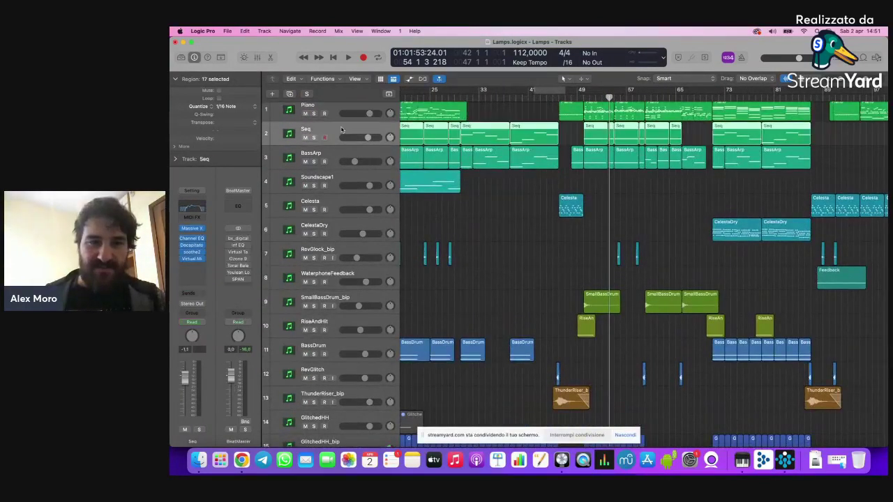
key(s)
drag(609, 97, 583, 98)
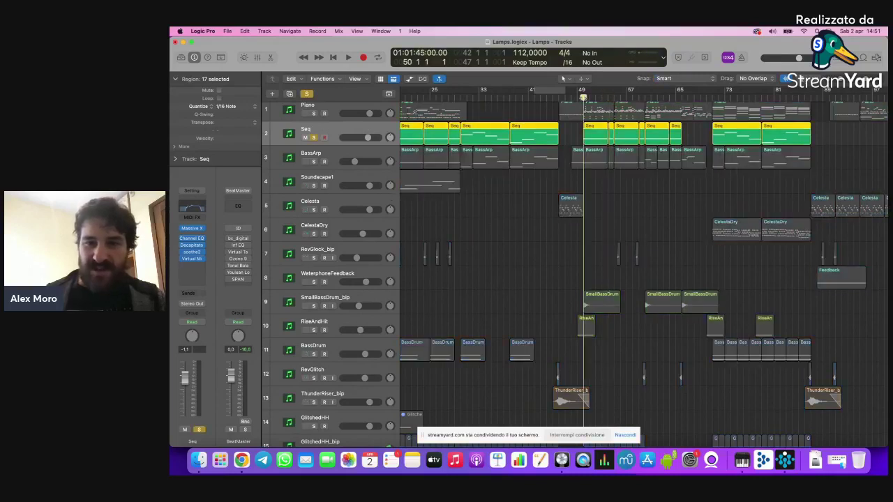
click(533, 205)
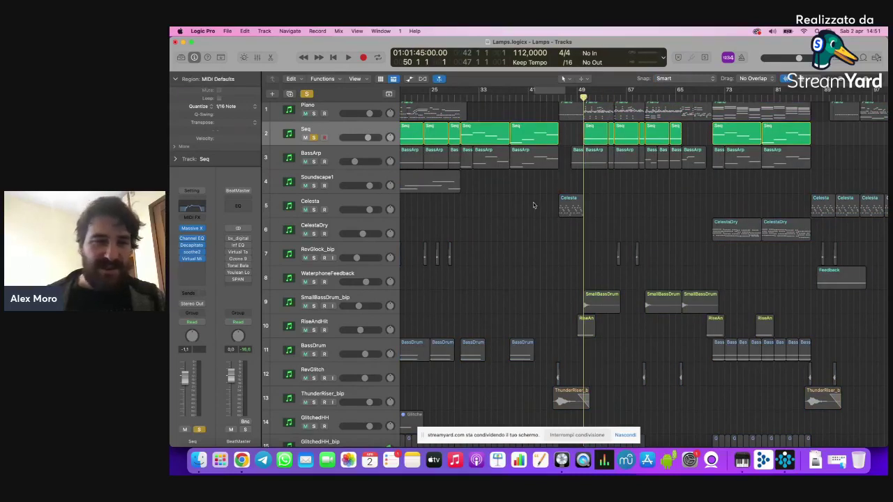
key(space)
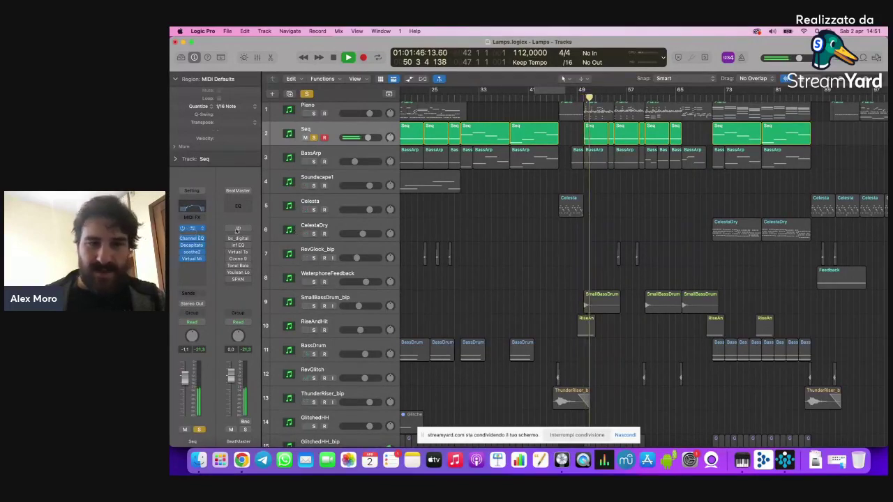
Step: Show the Seq track's Massive X routing and turn off both oscillators during playback to audition the noise alone, then stop
key(v)
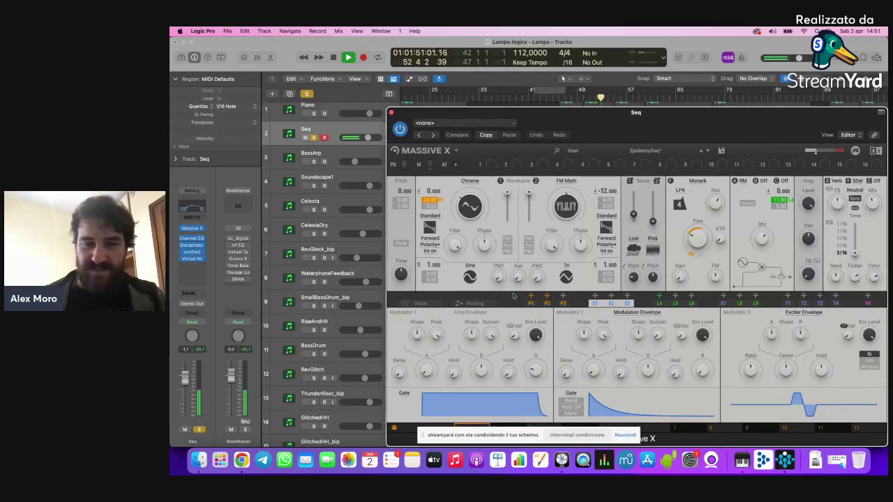
click(473, 303)
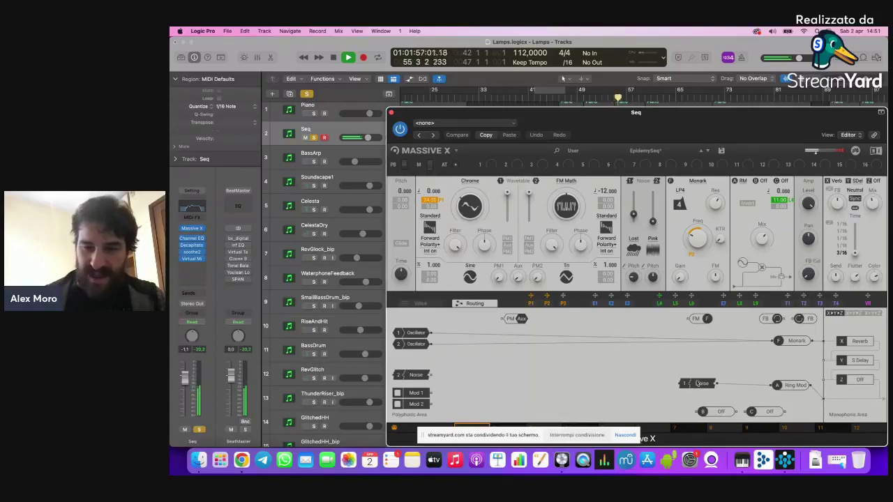
click(422, 345)
click(424, 334)
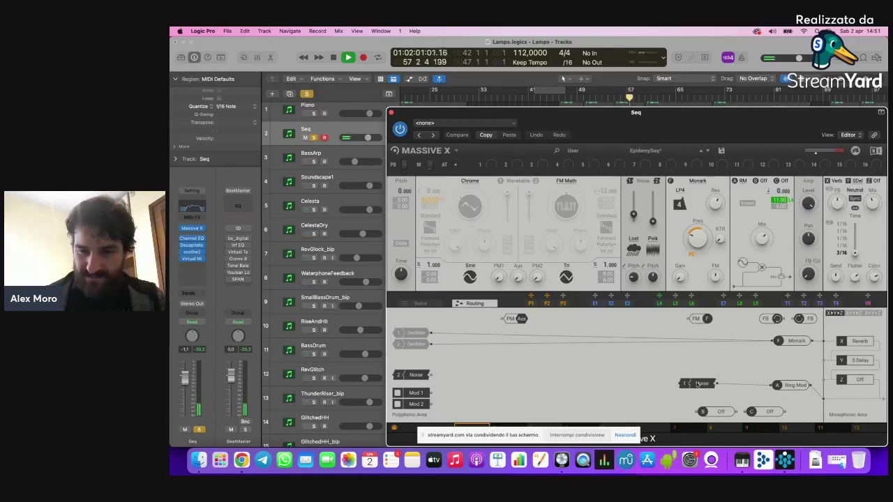
key(space)
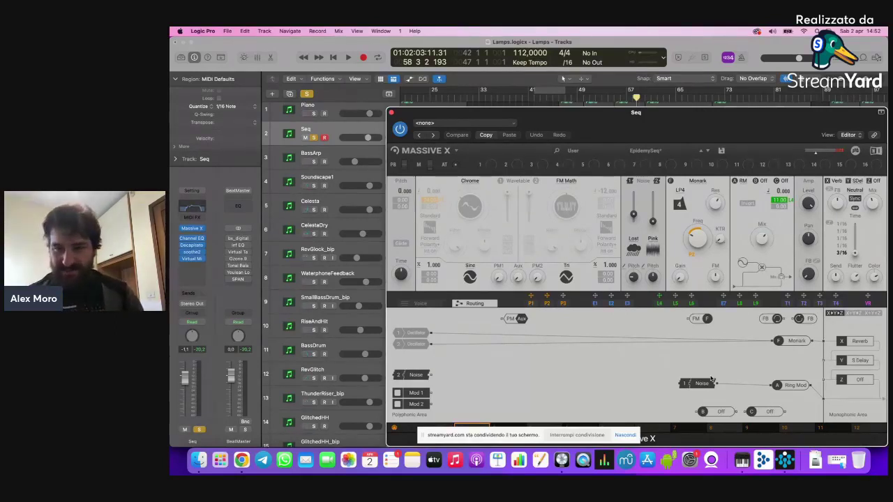
Step: Turn off Noise 1 in the routing and audition Oscillator 2 alone with Oscillator 1 disabled
click(685, 384)
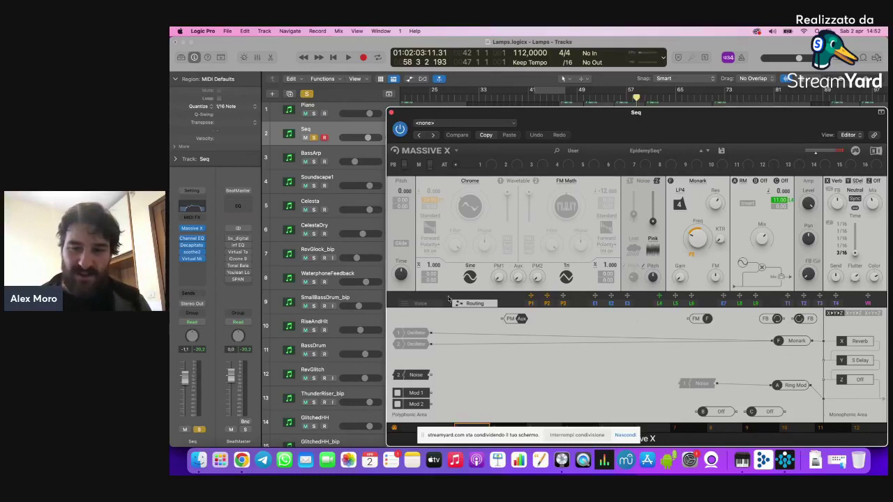
click(399, 334)
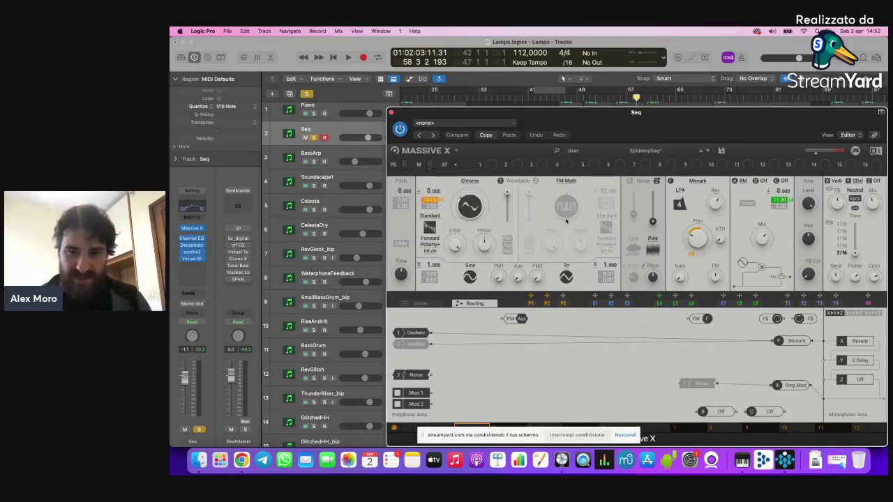
click(398, 333)
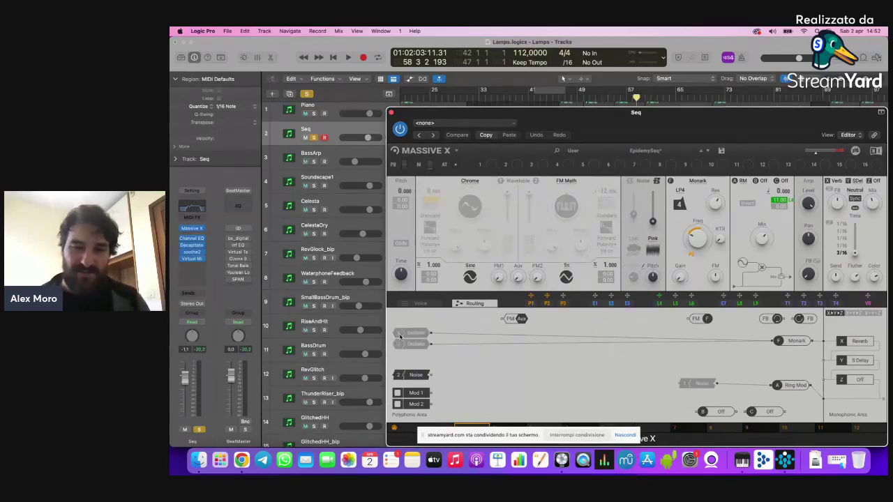
click(399, 345)
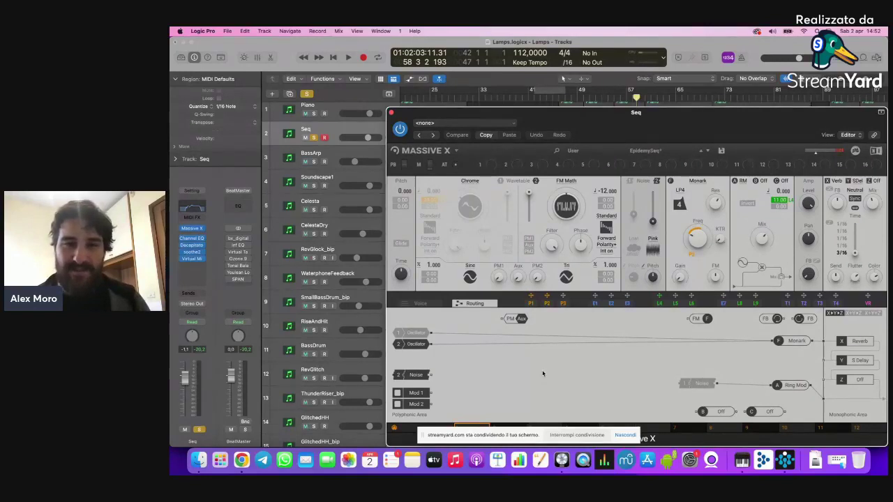
key(space)
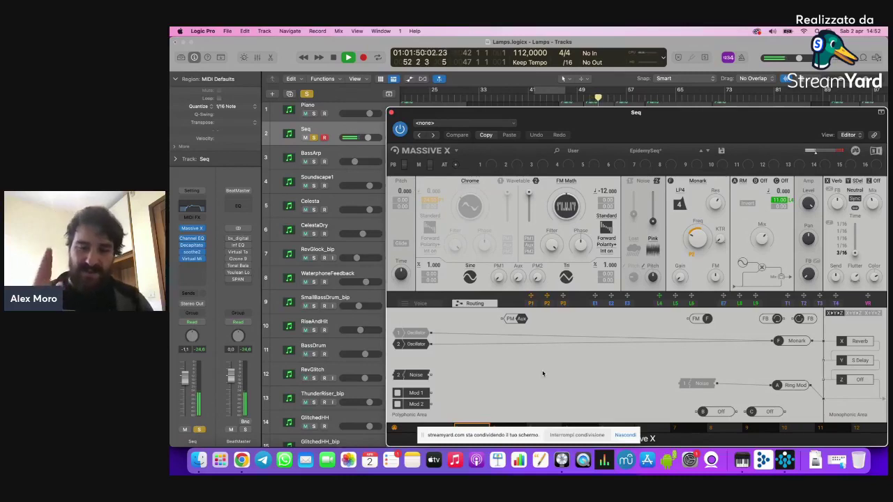
key(space)
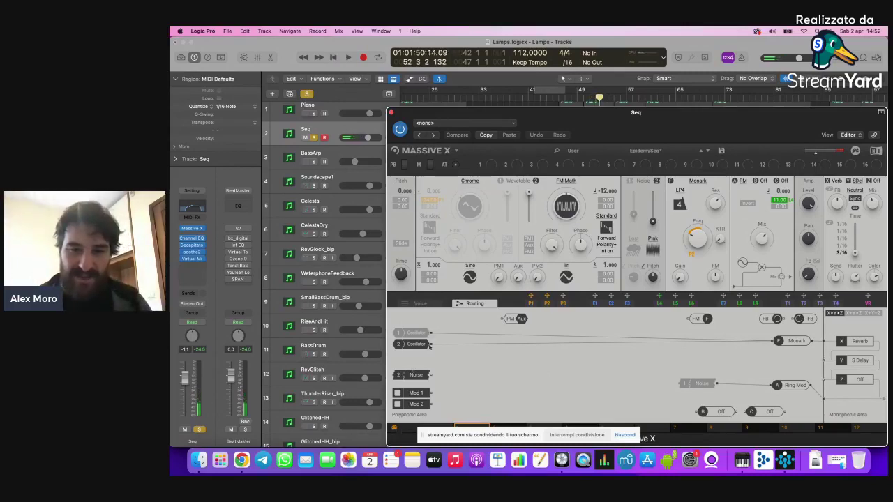
Step: Audition Oscillator 1 alone with Oscillator 2 disabled, and re-enable Oscillator 2 during playback so both sound together
click(399, 334)
click(399, 343)
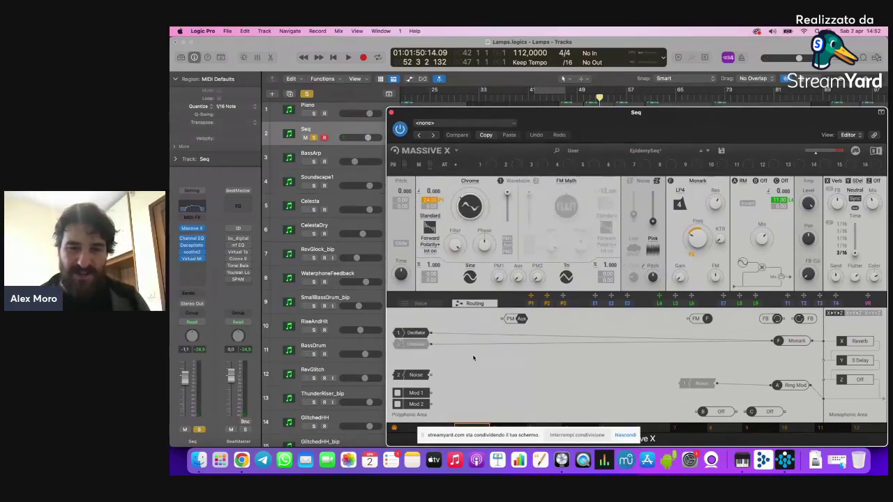
key(space)
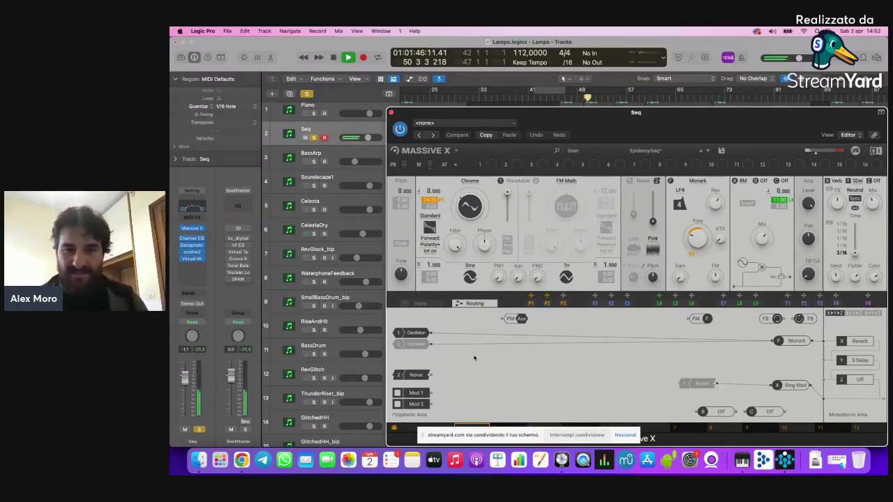
click(400, 343)
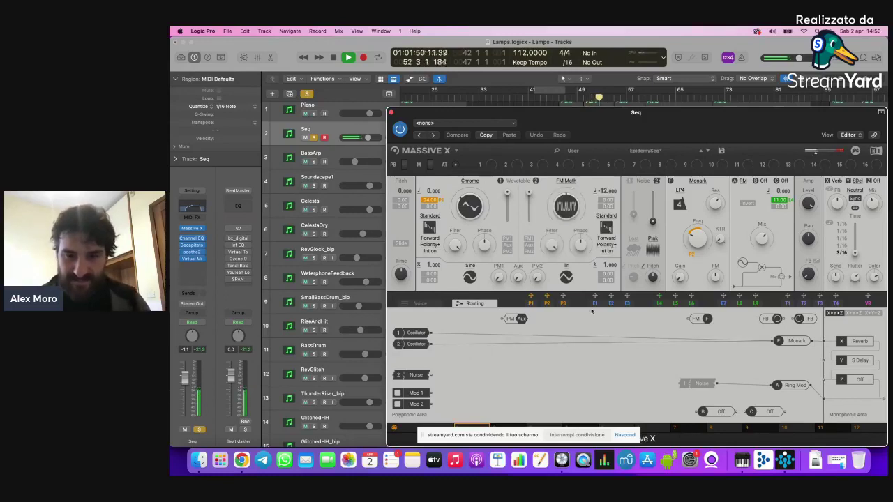
Step: Examine the P1 and P2 performer patterns of the Seq track's Massive X and close the plug-in
click(531, 304)
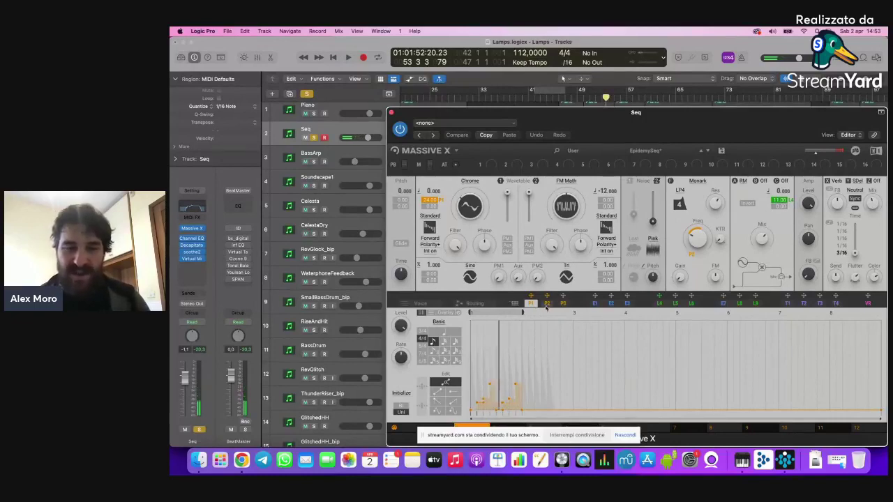
click(547, 304)
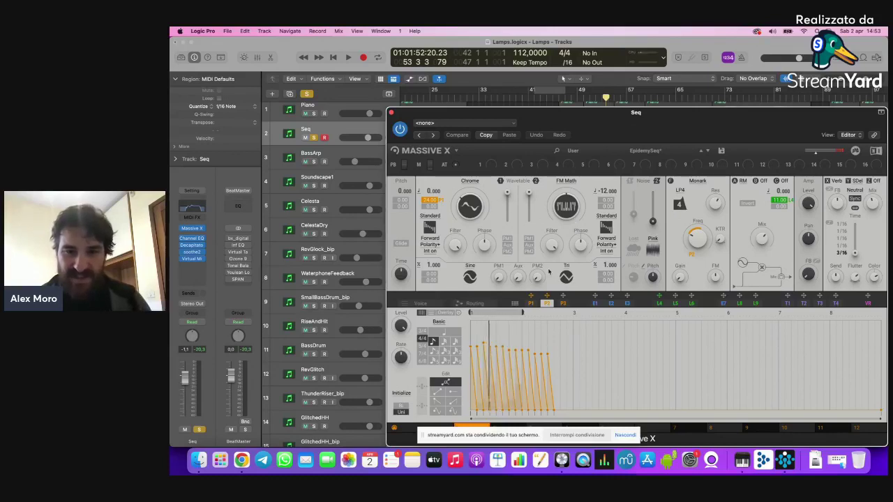
click(530, 305)
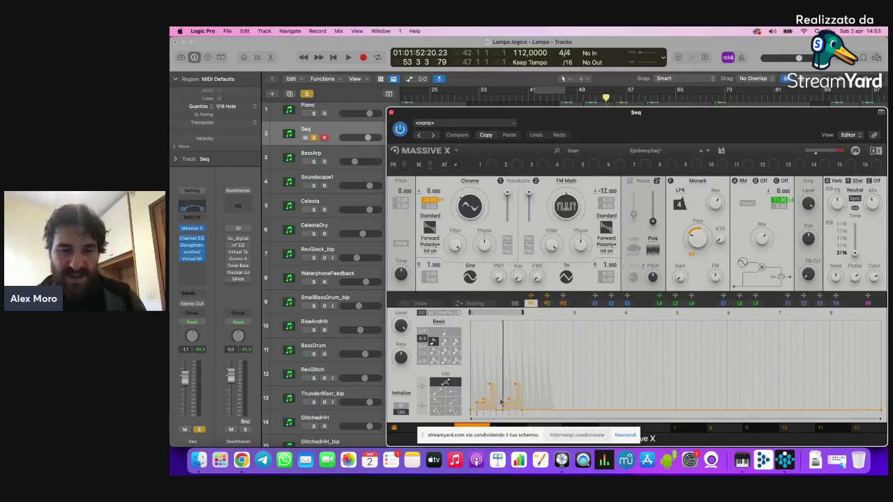
click(392, 112)
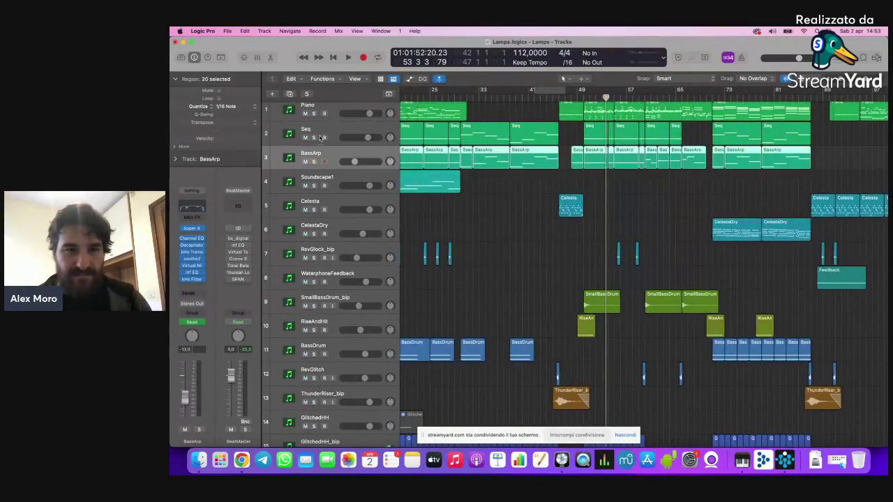
click(320, 133)
mouse_move(198, 231)
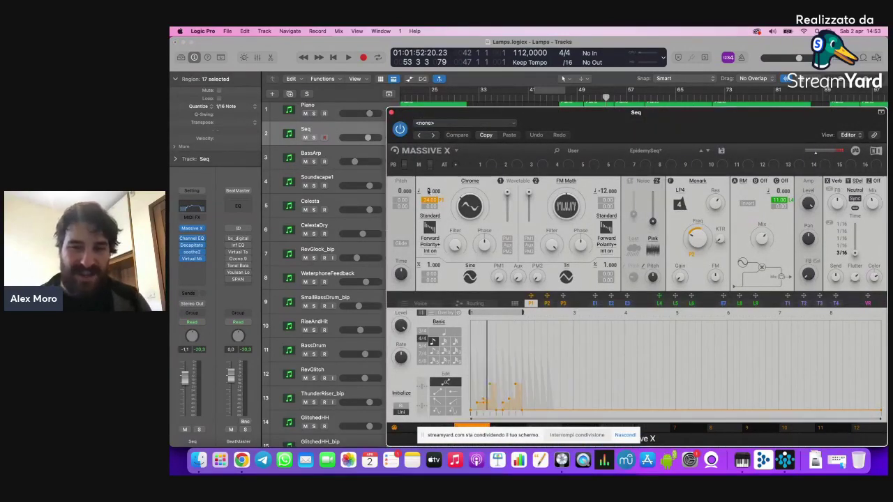
key(super+w)
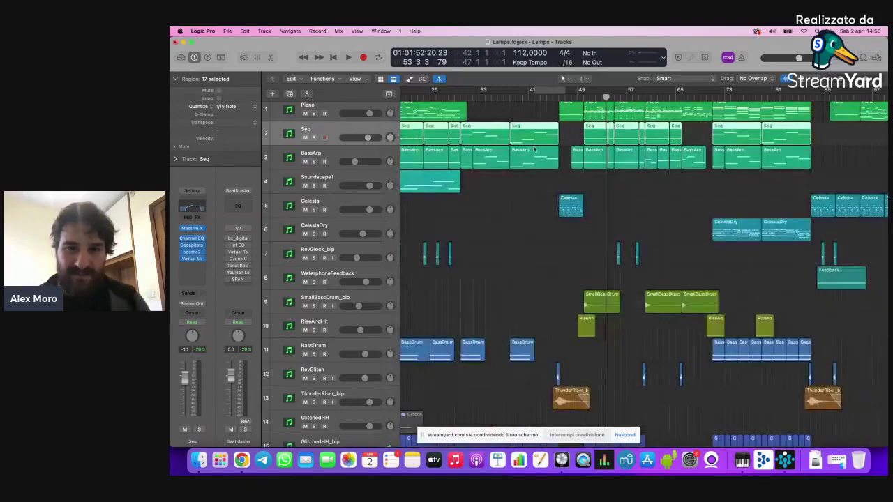
Step: Audition the BassArp track in solo from bar 50, stop playback and remove the solo
drag(590, 100, 584, 98)
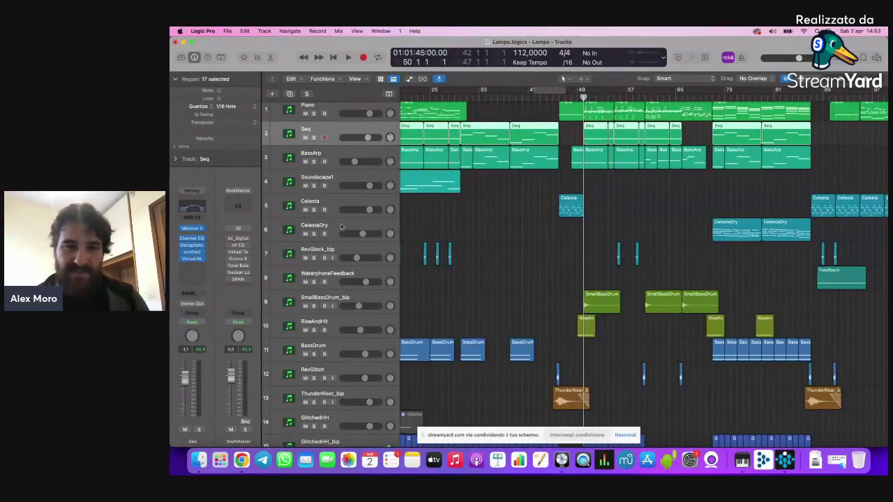
click(325, 159)
click(313, 161)
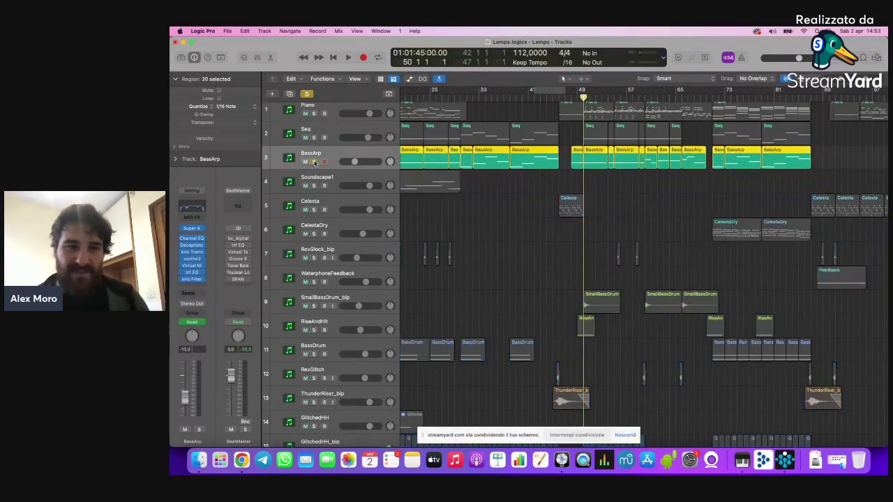
click(532, 203)
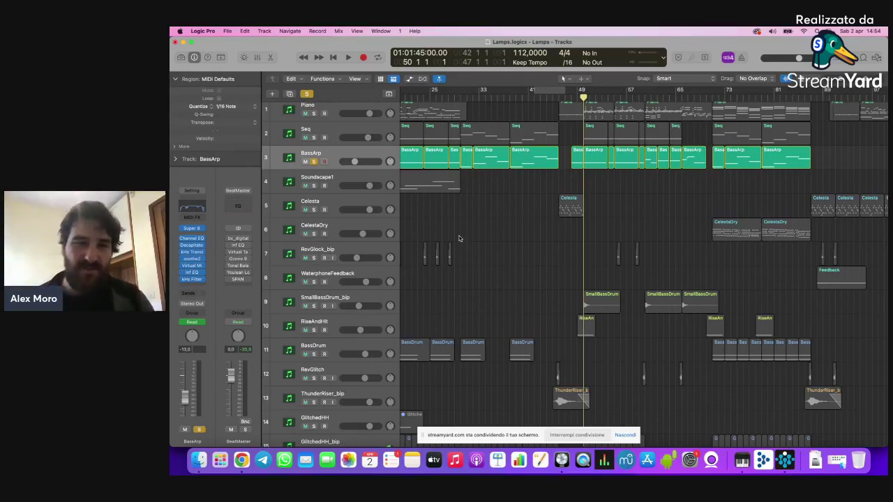
key(space)
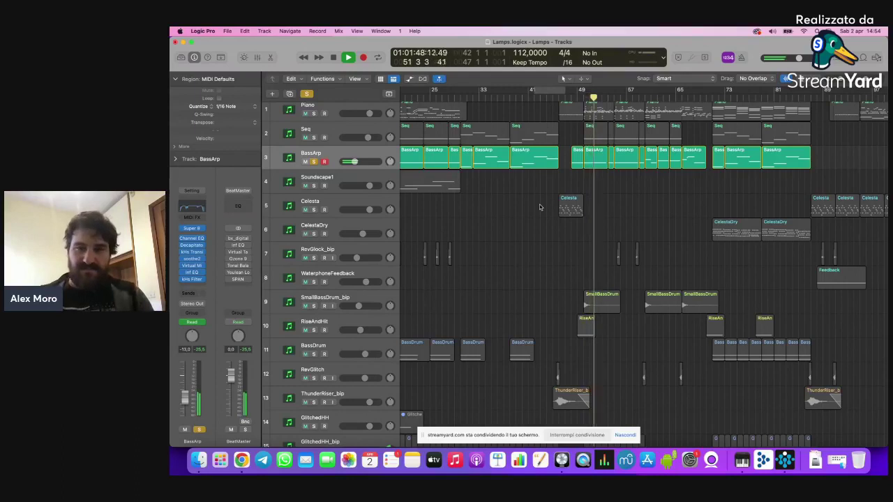
key(space)
click(313, 162)
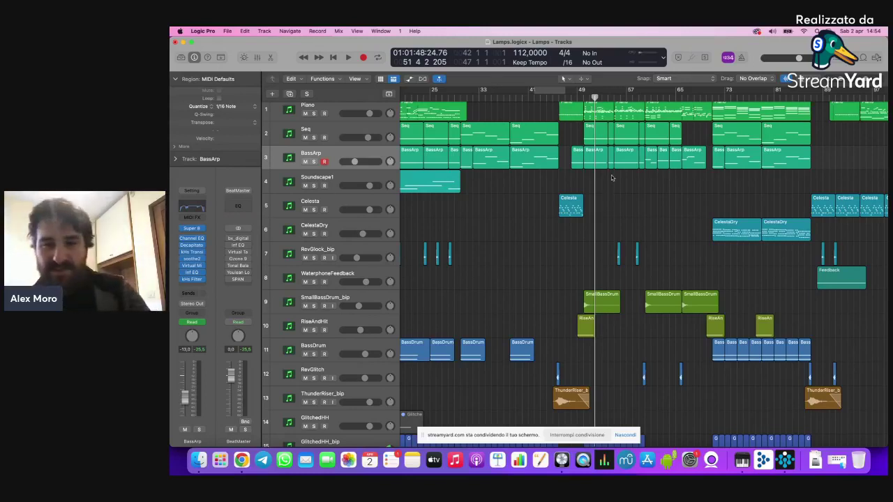
Step: Examine the settings of the Super 8 synth on the BassArp track and close its plug-in
scroll(614, 227, down, 1)
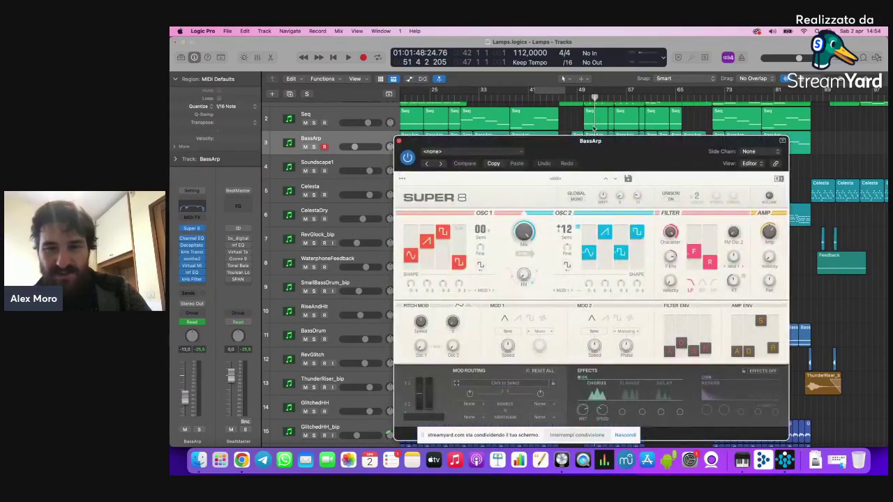
drag(593, 149, 595, 88)
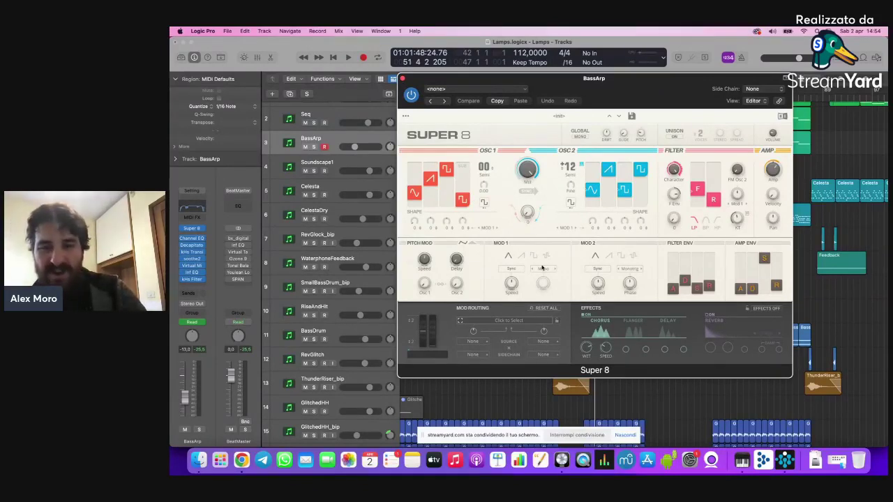
click(403, 79)
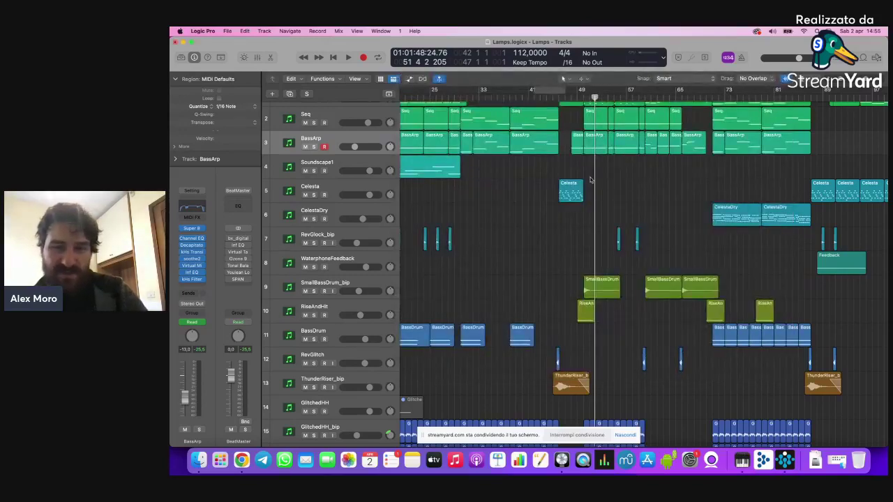
Step: Select the GlitchedHH_bip track and place the playhead at bar 30, leaving its regions deselected
scroll(593, 260, down, 10)
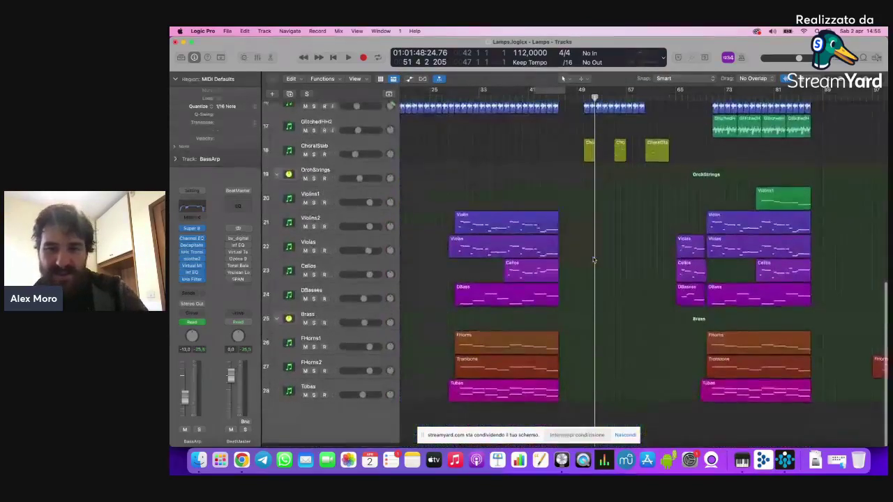
scroll(593, 260, up, 3)
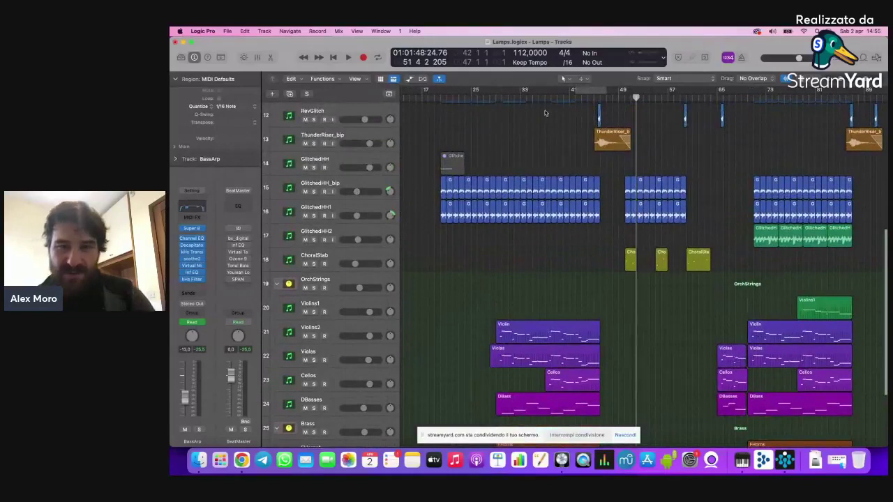
drag(541, 98, 510, 98)
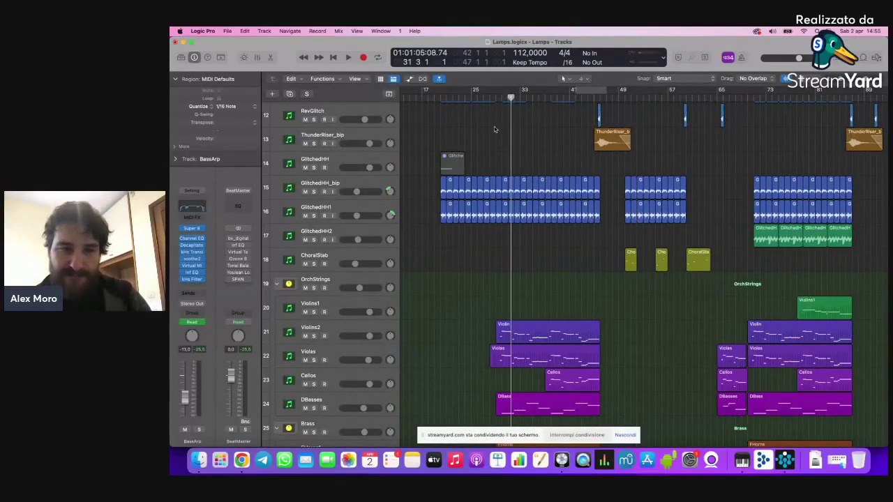
click(334, 185)
key(z)
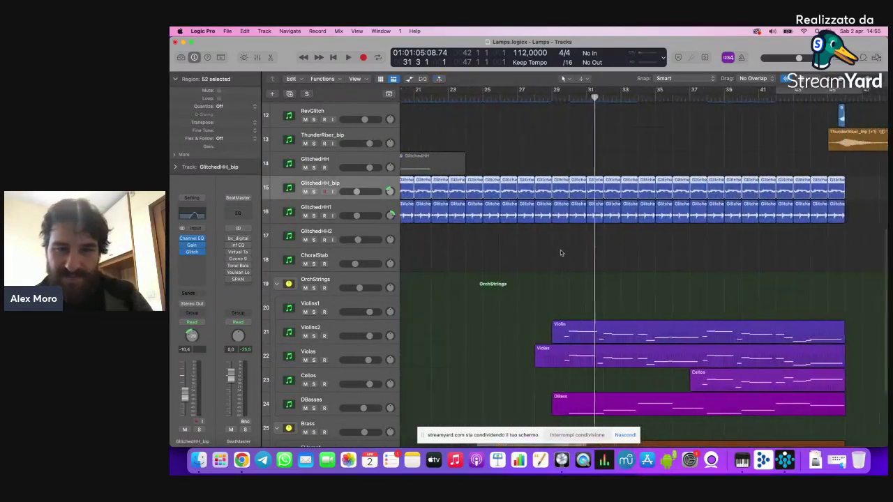
ctrl+alt+click(560, 250)
ctrl+alt+click(530, 247)
drag(543, 96, 516, 97)
click(496, 207)
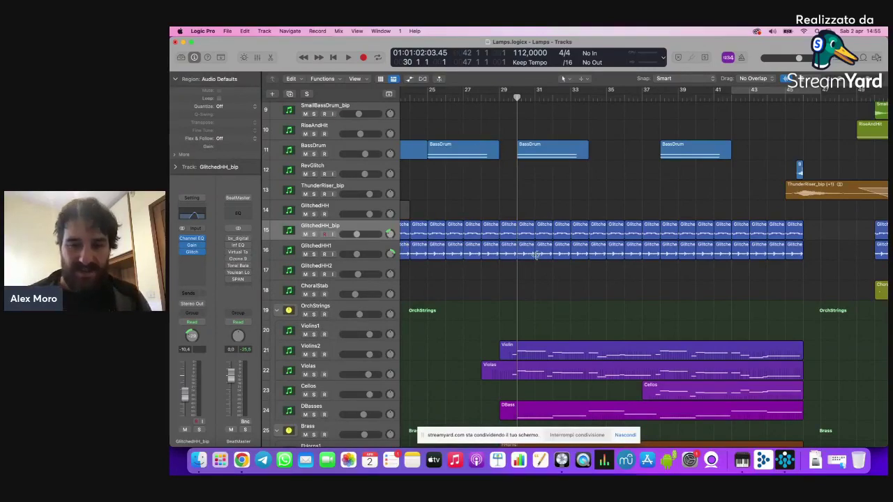
Step: Move the playhead to bar 20, where the GlitchedHH_bip regions begin
scroll(533, 233, down, 10)
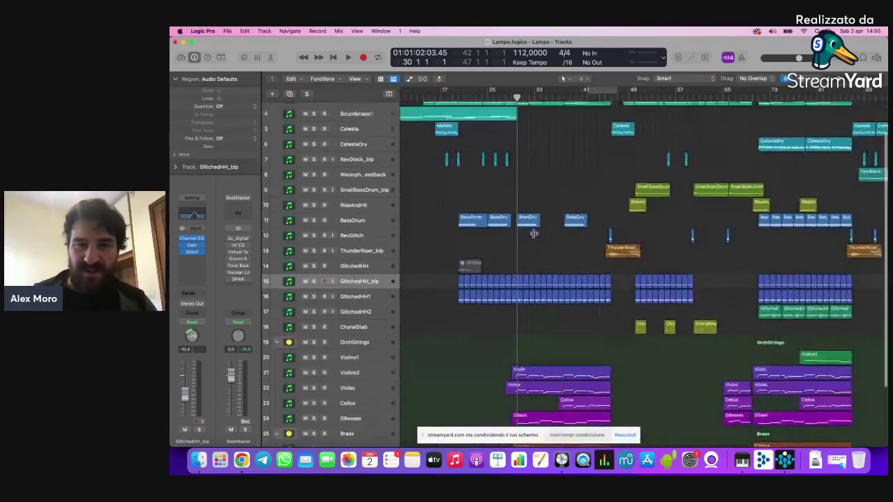
click(460, 95)
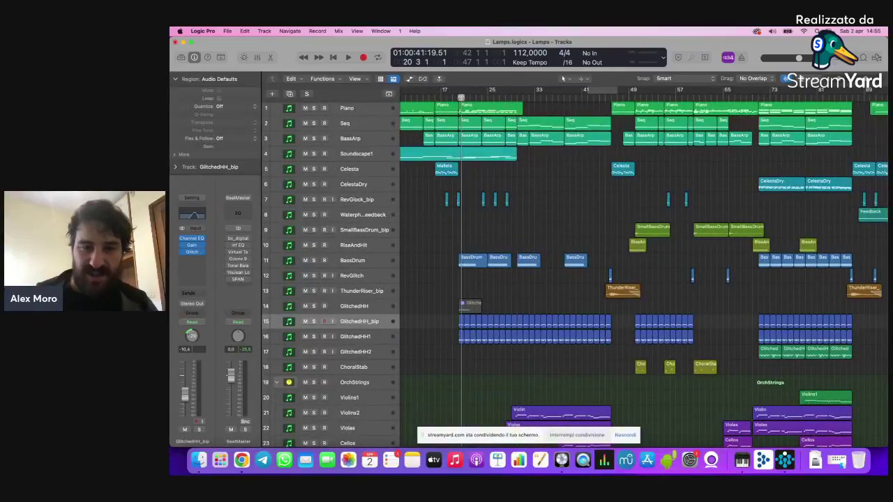
scroll(501, 338, up, 3)
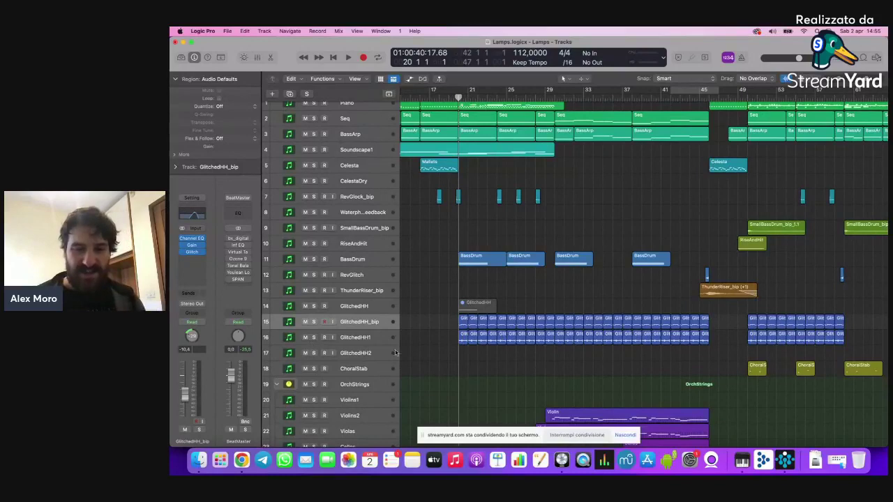
Step: Play from bar 20 and compare the mix with GlitchedHH_bip and GlitchedHH1 muted together and unmuted
key(space)
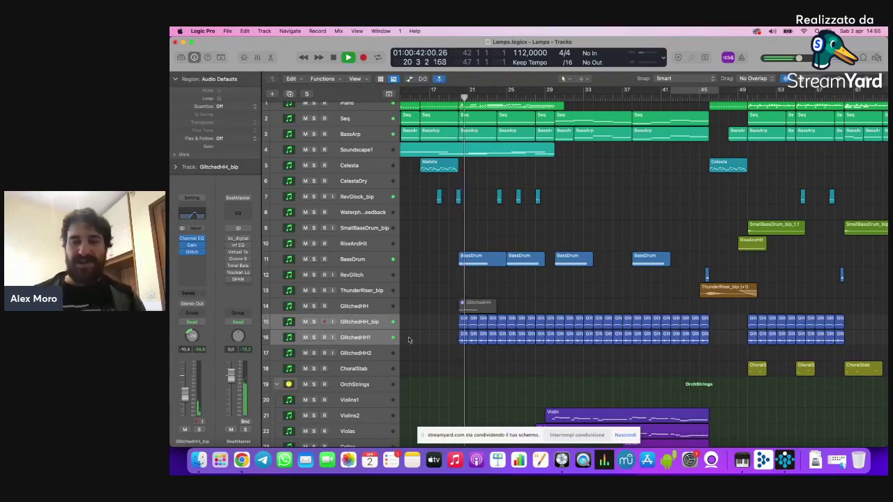
click(325, 322)
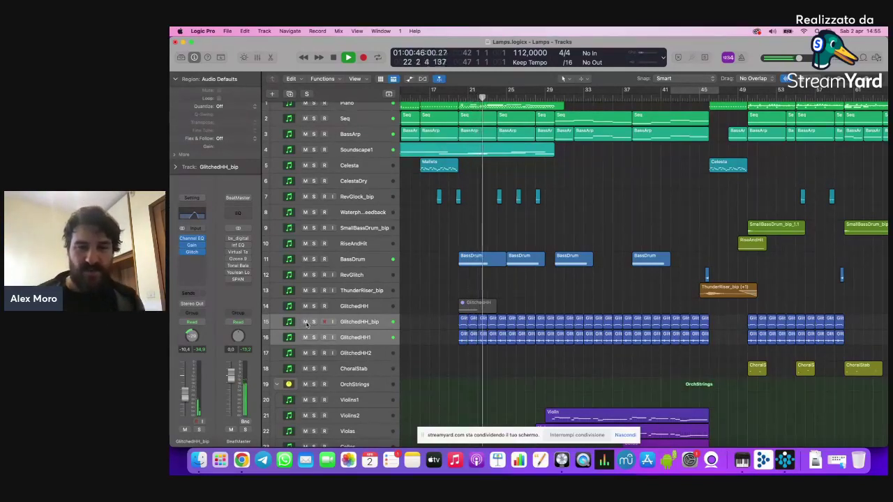
click(305, 322)
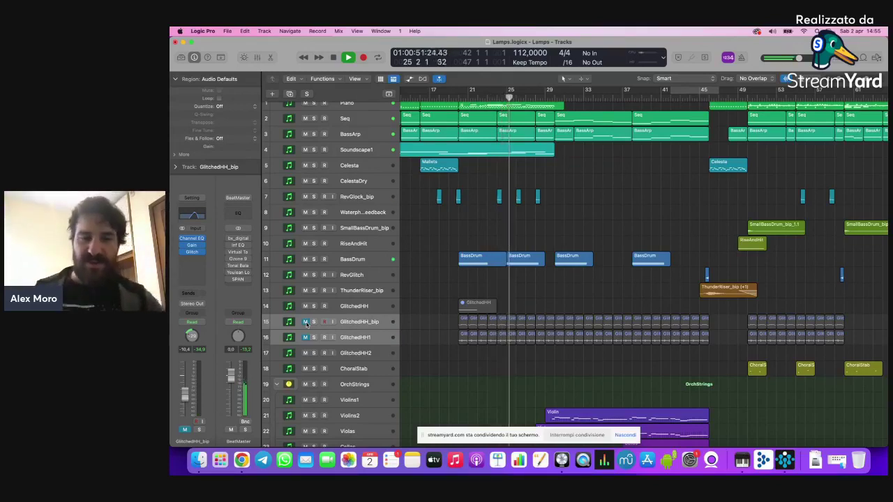
click(305, 322)
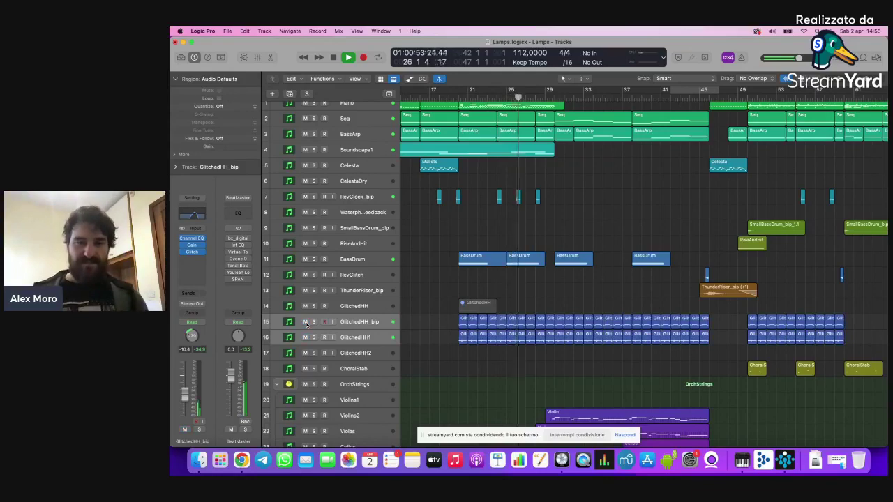
Step: Audition GlitchedHH_bip and GlitchedHH1 together in solo, stop playback and return the playhead to bar 20
key(s)
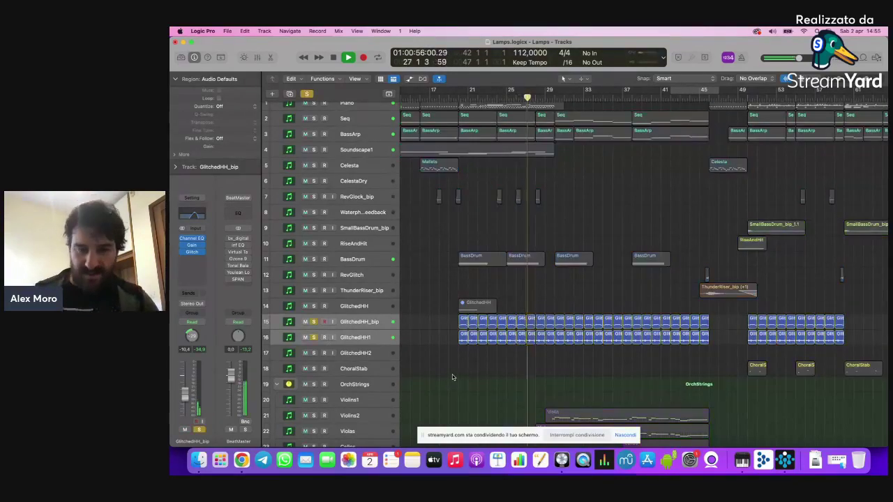
key(space)
key(z)
scroll(469, 362, left, 5)
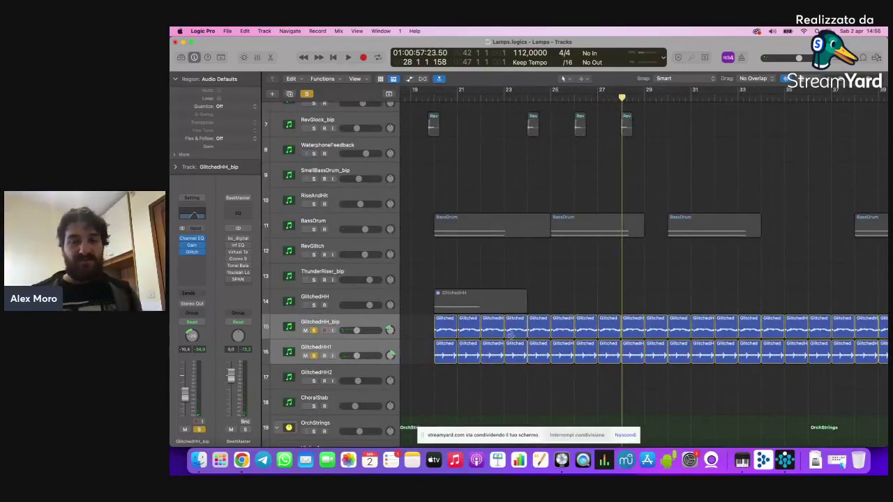
drag(449, 97, 434, 98)
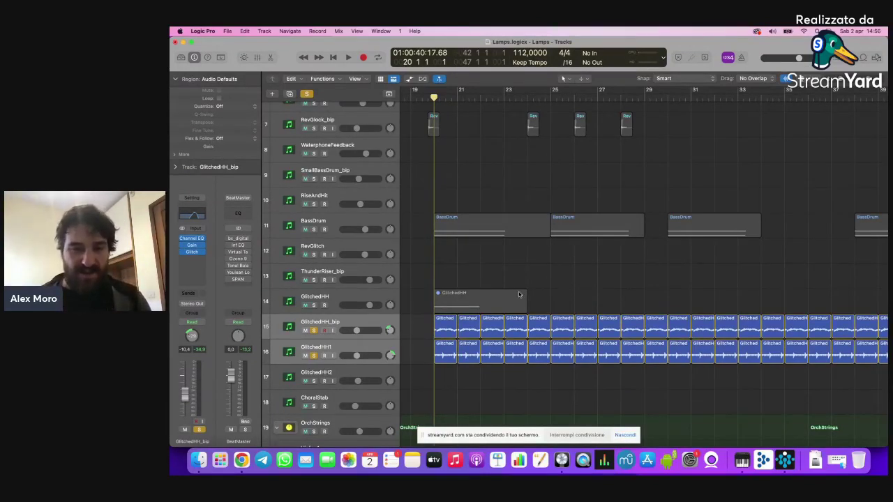
Step: Remove the solo from both glitched hi-hat tracks and solo only GlitchedHH_bip, with taller tracks for inspection
click(373, 330)
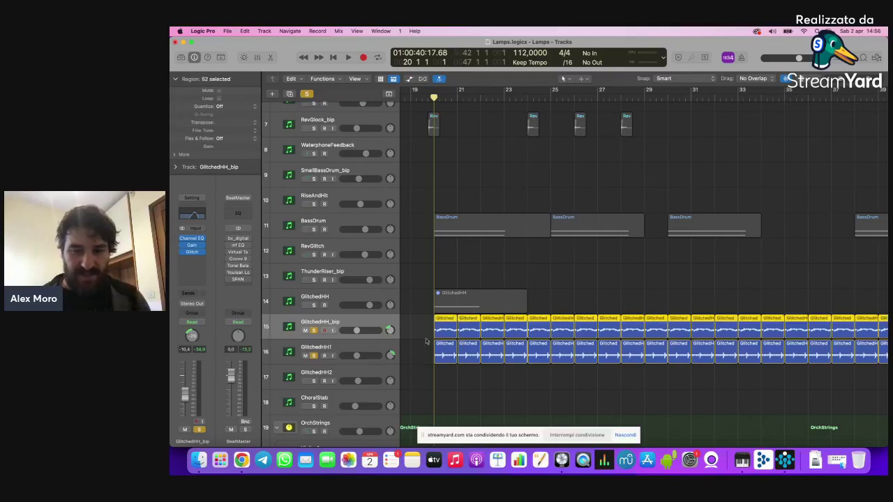
key(super+Down)
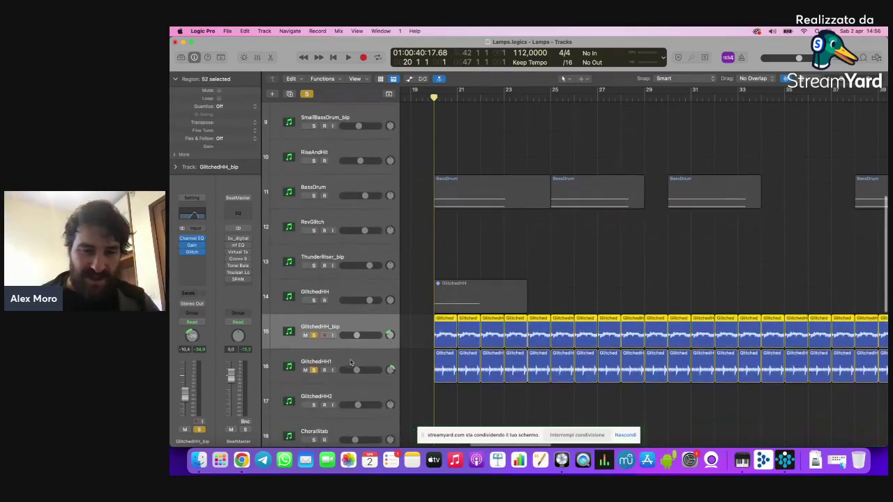
click(341, 355)
click(313, 335)
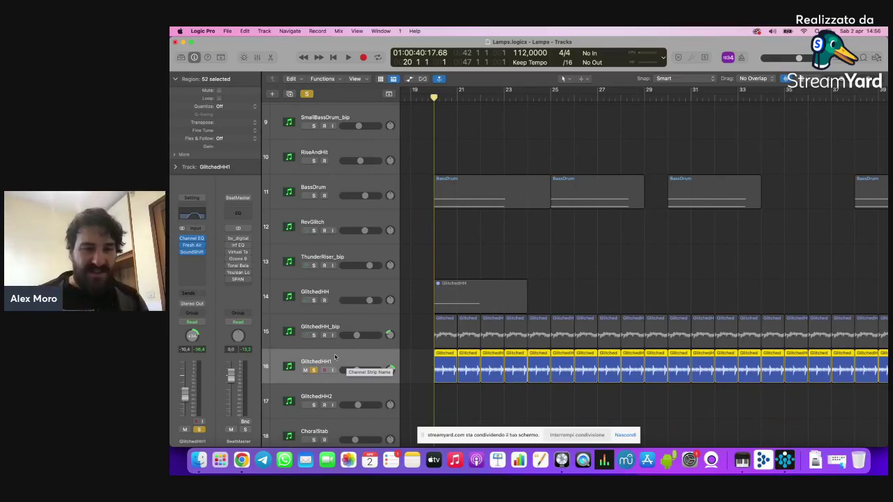
click(314, 370)
click(325, 325)
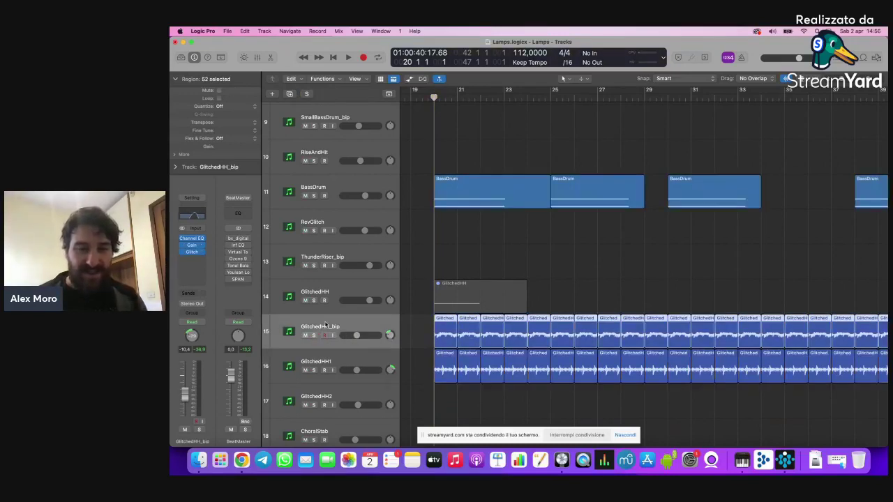
click(314, 335)
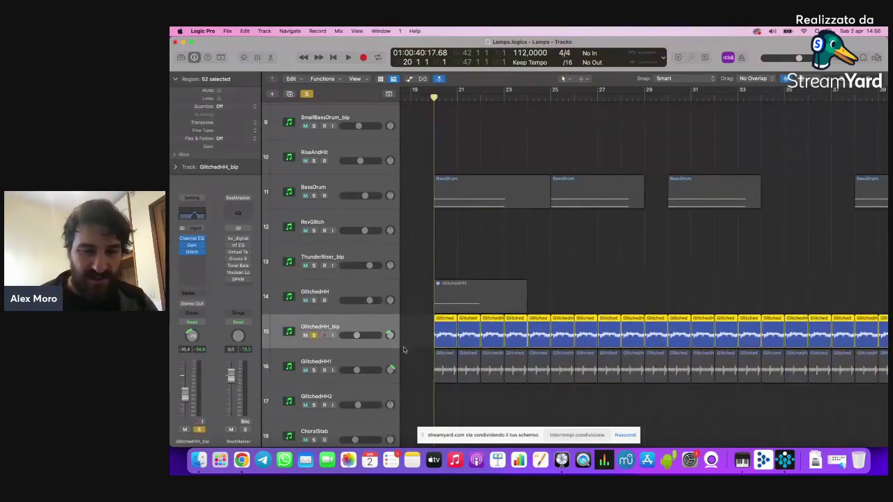
Step: Audition the soloed GlitchedHH_bip with its Glitch effect bypassed and active, and examine the effect's step sequence before closing the plug-in
mouse_move(184, 253)
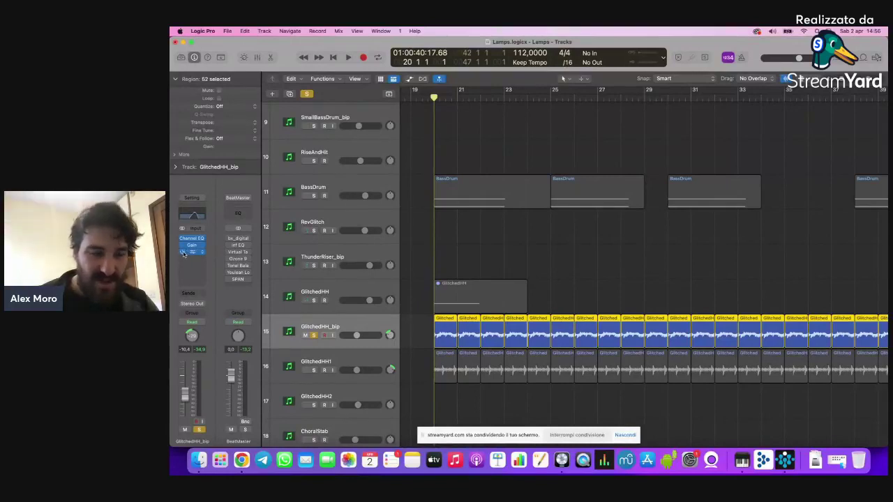
key(space)
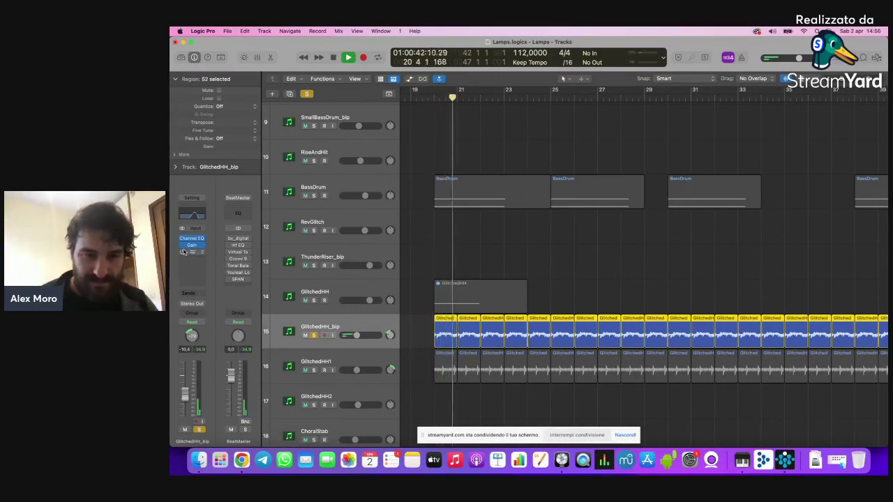
key(space)
key(space)
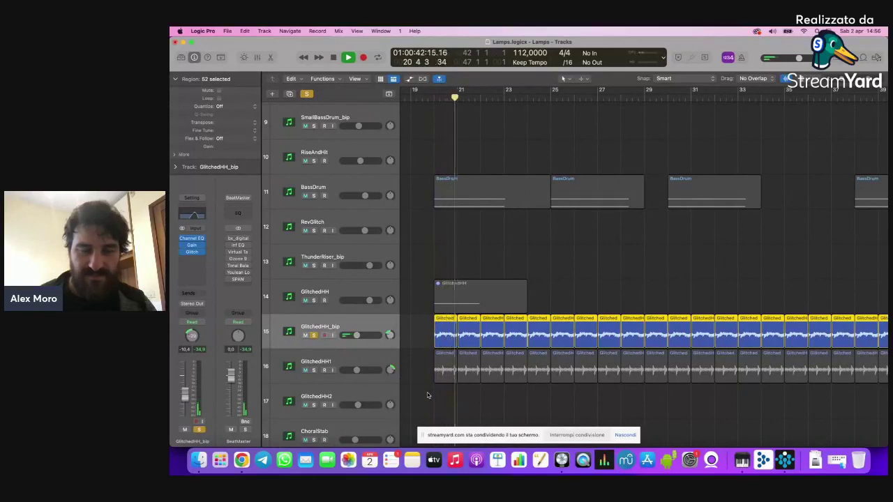
key(space)
click(194, 253)
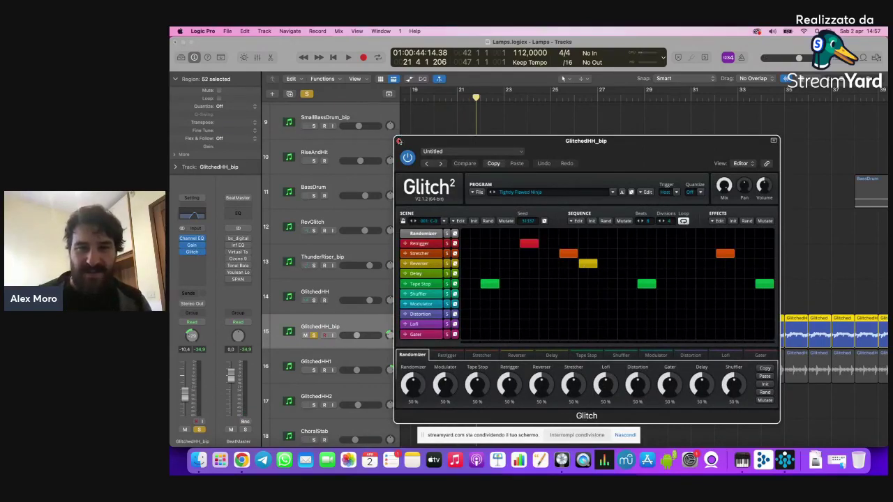
click(398, 141)
Step: Switch the solo from GlitchedHH_bip to GlitchedHH1 and audition it from just before bar 20, with its regions deselected
key(s)
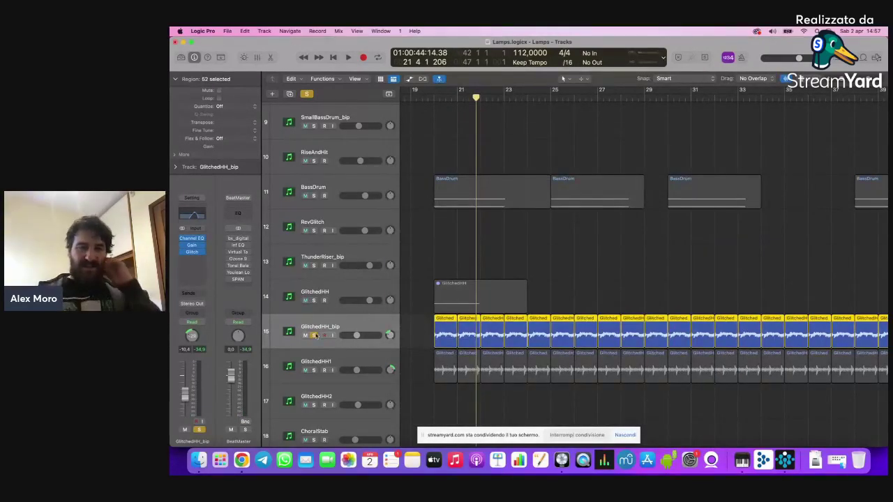
click(314, 370)
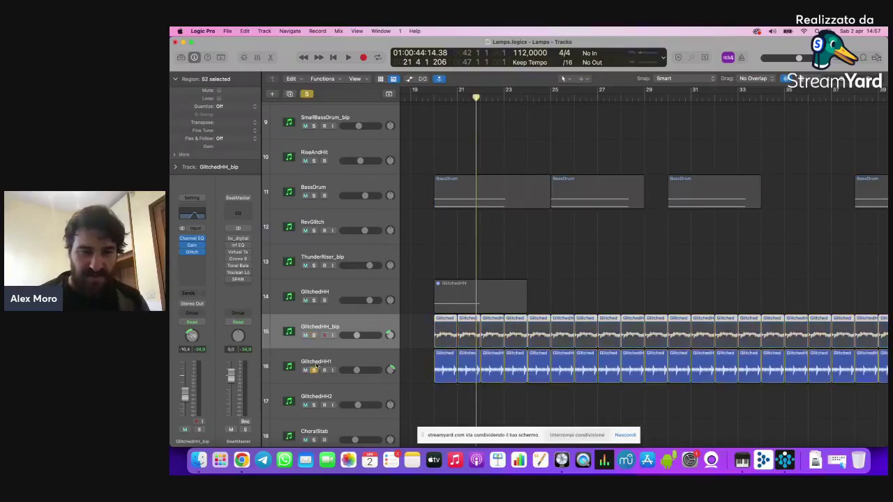
click(319, 360)
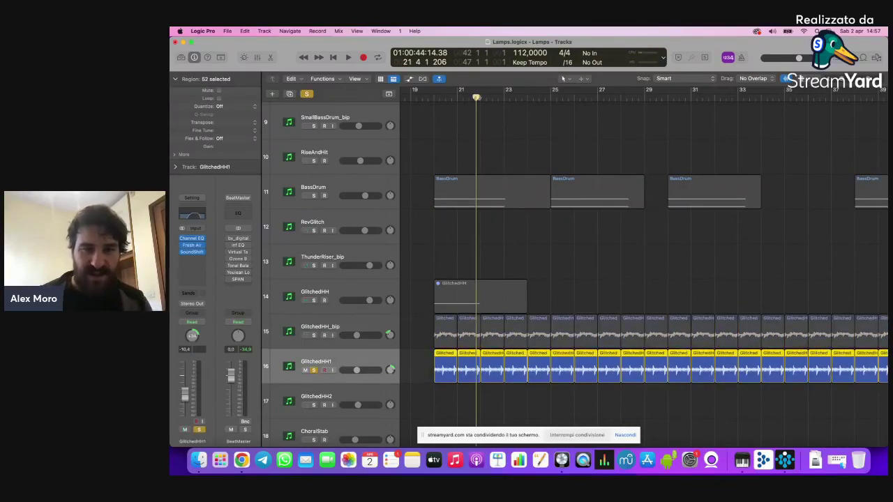
key(space)
key(space)
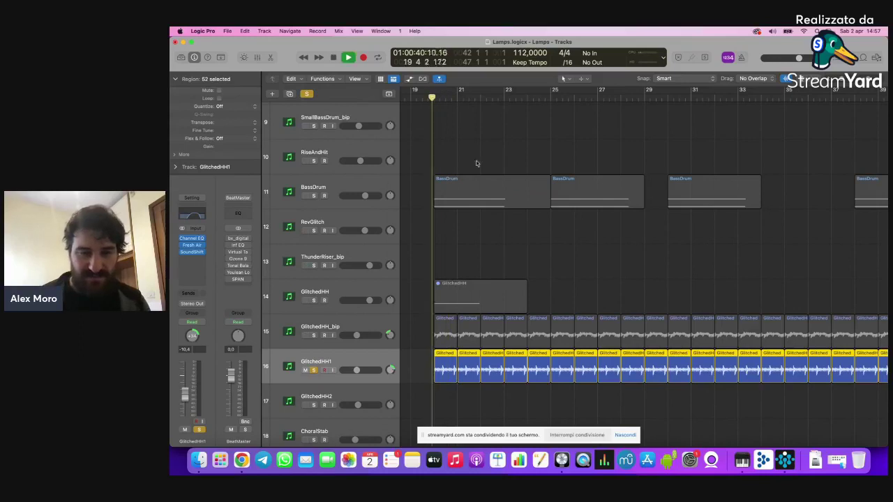
click(514, 405)
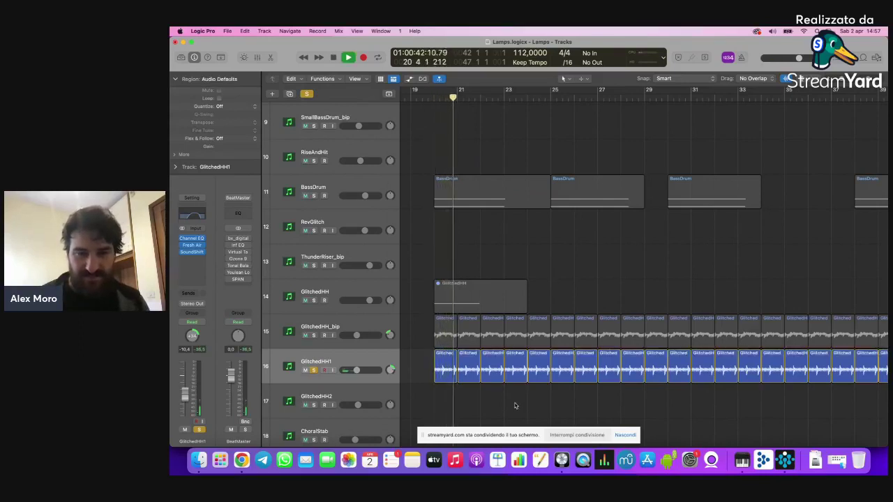
key(space)
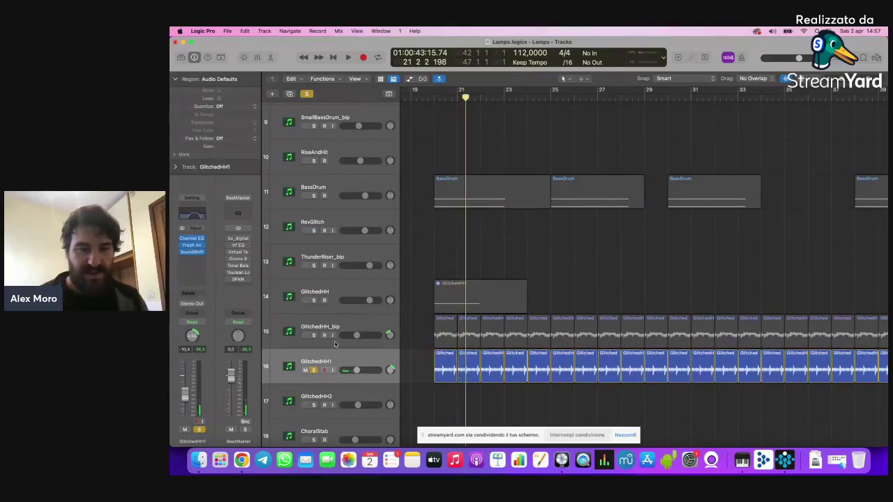
Step: Solo GlitchedHH_bip alongside GlitchedHH1, audition the pair from bar 20 and remove both solos
click(314, 336)
click(436, 101)
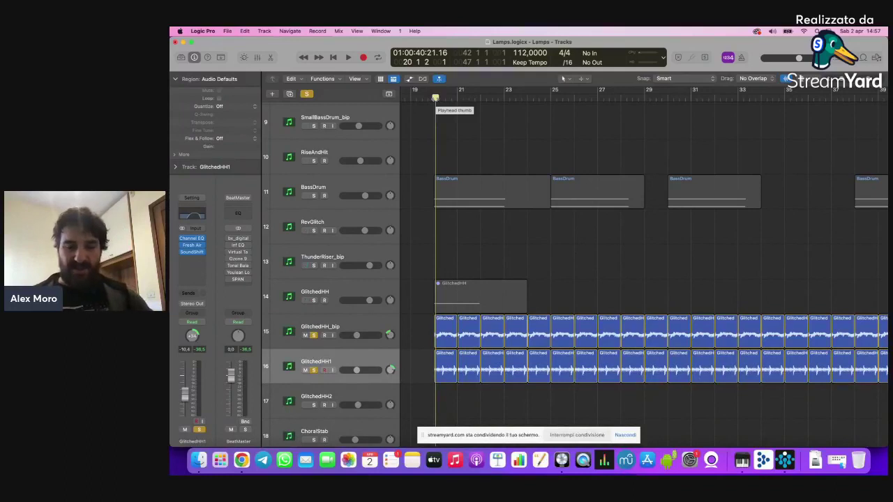
key(space)
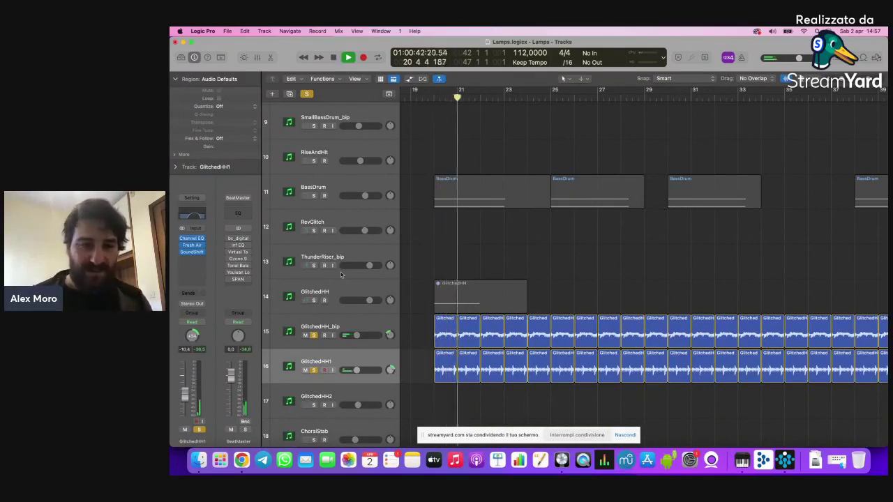
key(space)
click(314, 335)
click(314, 370)
Step: Play the full arrangement from bar 28, where the orchestral strings and brass enter
key(z)
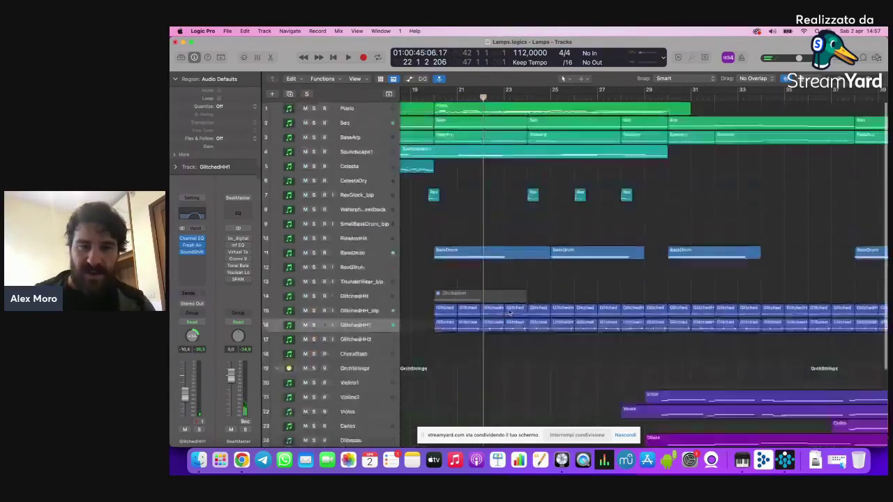
scroll(509, 311, down, 1)
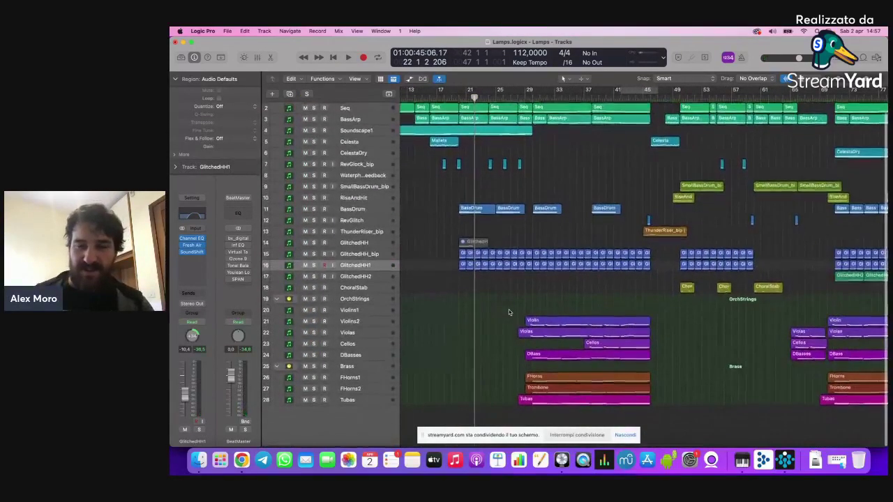
click(529, 97)
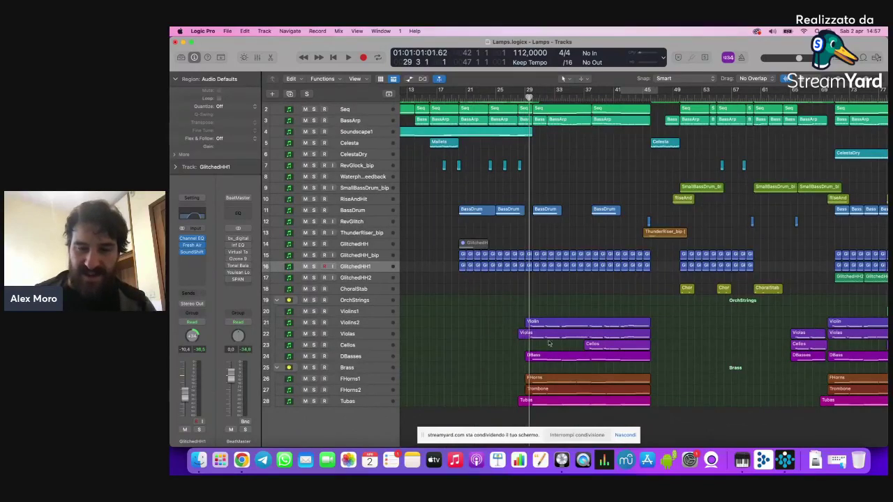
drag(529, 96, 521, 96)
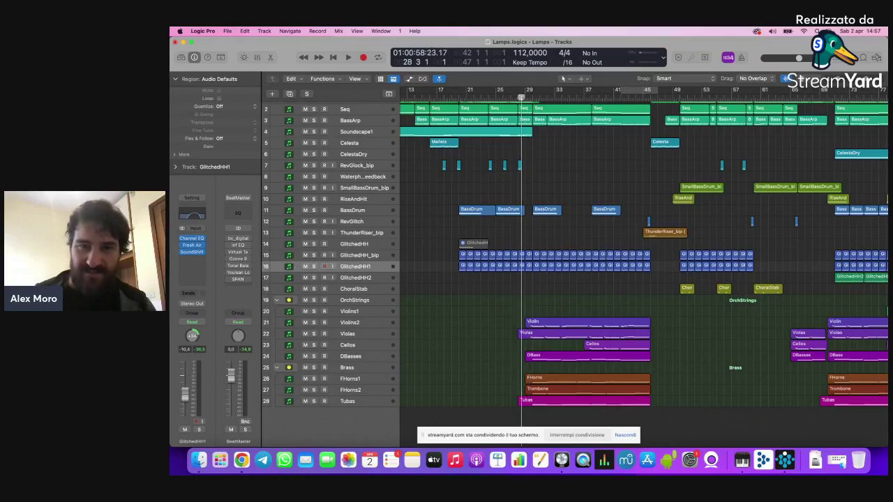
drag(562, 340, 639, 422)
click(697, 385)
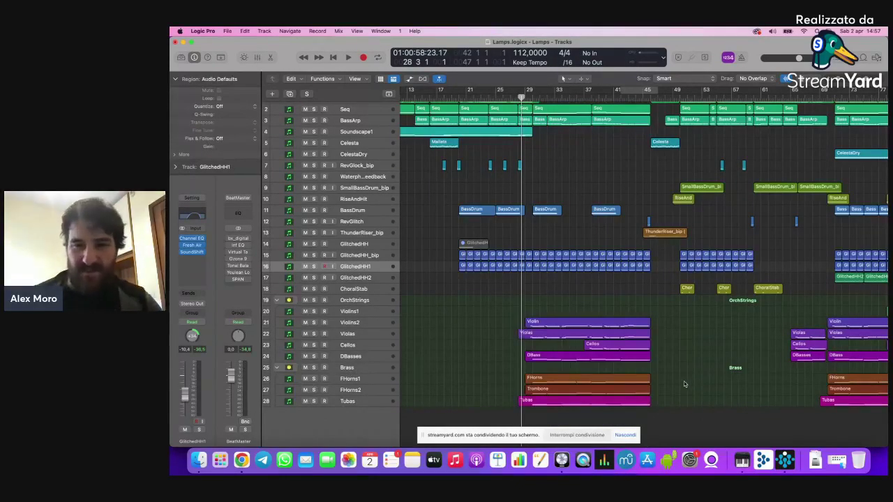
key(space)
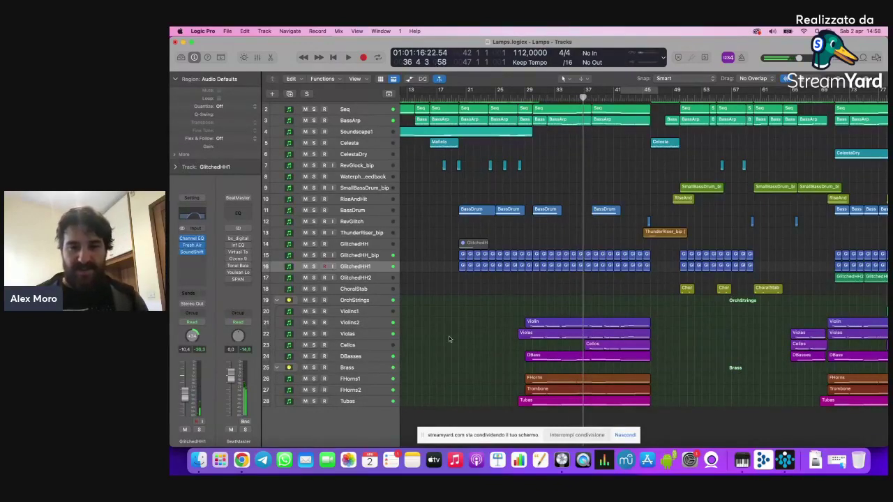
Step: Solo the OrchStrings track stack and place the playhead within bar 37, with the string regions enlarged
click(361, 301)
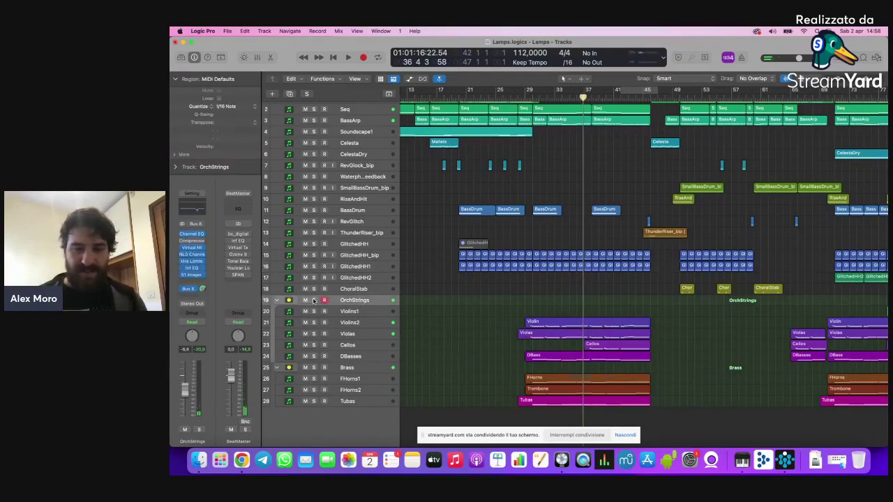
click(314, 300)
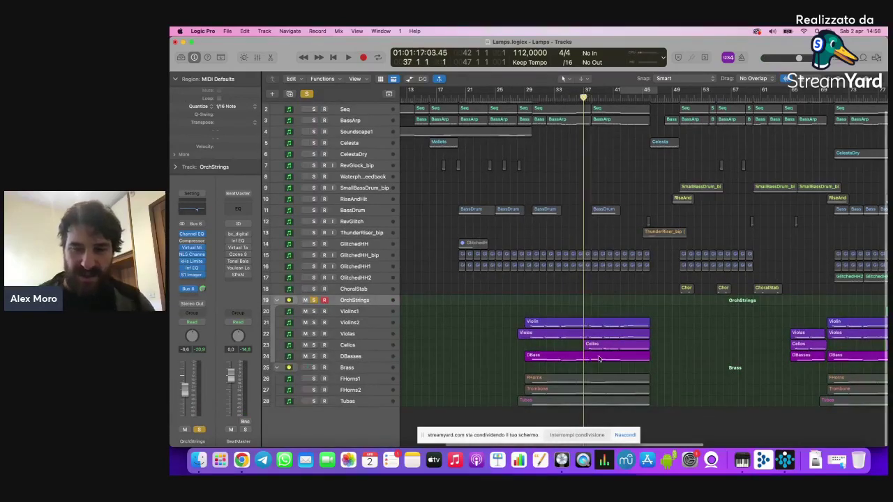
key(z)
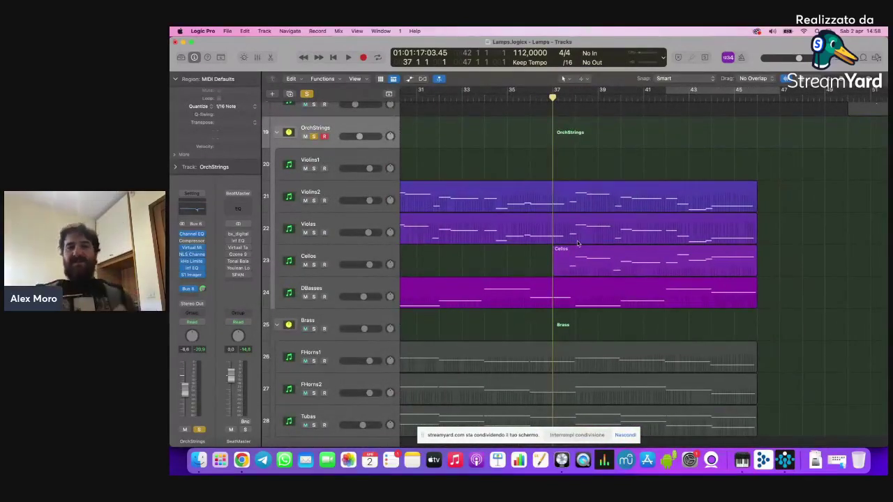
click(565, 99)
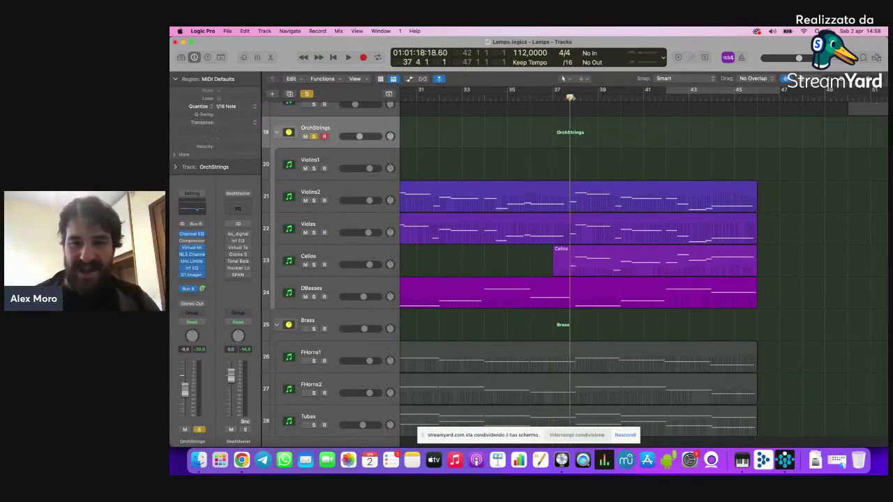
Step: Examine and compare the note patterns in the Violins2, Violas and Cellos regions around bar 38
click(594, 199)
click(597, 229)
click(597, 259)
click(594, 239)
click(597, 205)
click(596, 226)
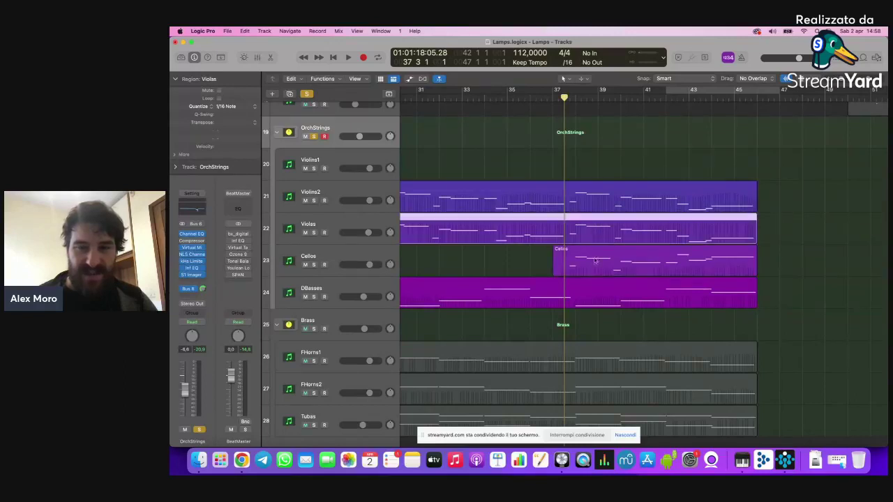
Step: Compare the Violins2, Violas and Cellos regions one by one and as a group, and clear the region selection
click(596, 258)
click(597, 235)
click(595, 211)
click(597, 233)
click(598, 254)
click(597, 235)
click(597, 205)
drag(579, 157, 634, 258)
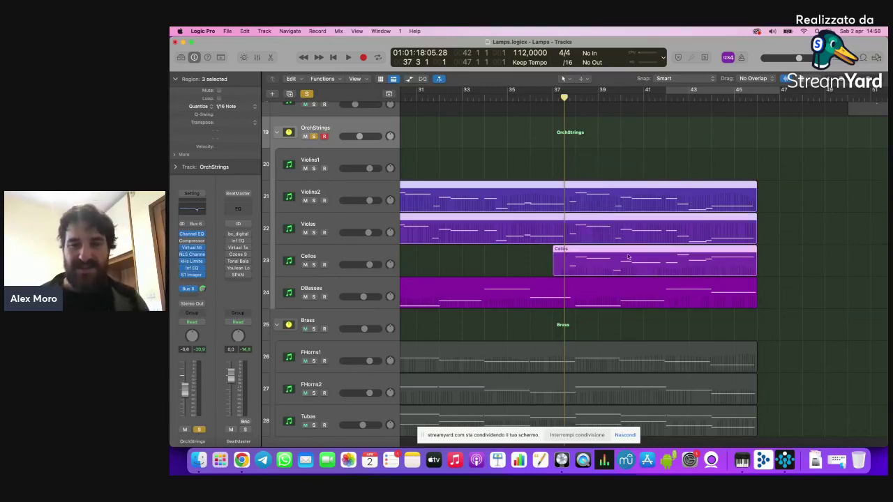
click(591, 159)
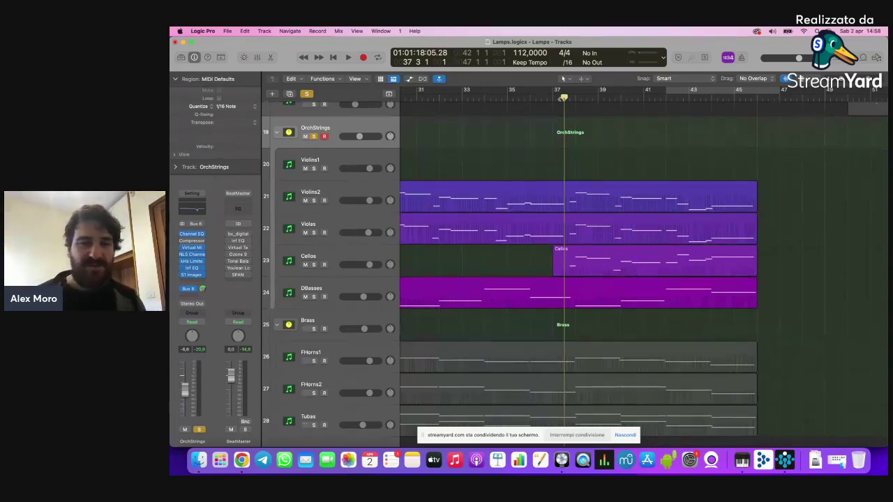
Step: Audition the soloed OrchStrings from bar 37, briefly muting the DBasses track during playback
key(space)
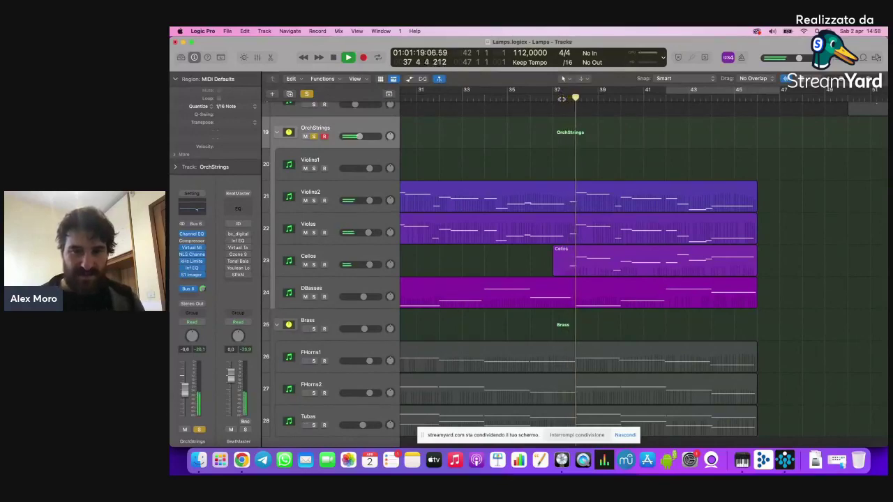
click(305, 297)
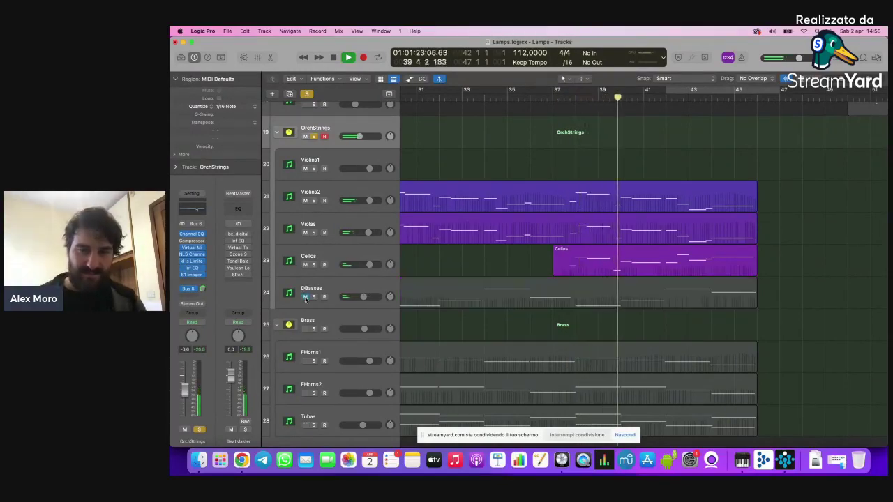
click(305, 296)
key(space)
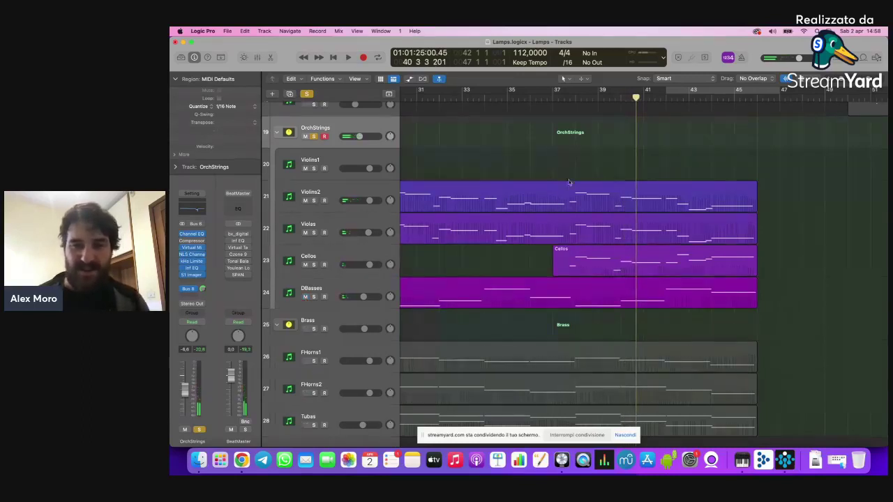
Step: Inspect the notes of the Violins2, Violas and Cellos regions together in the Piano Roll and close the editor
drag(566, 177, 618, 274)
scroll(548, 358, left, 5)
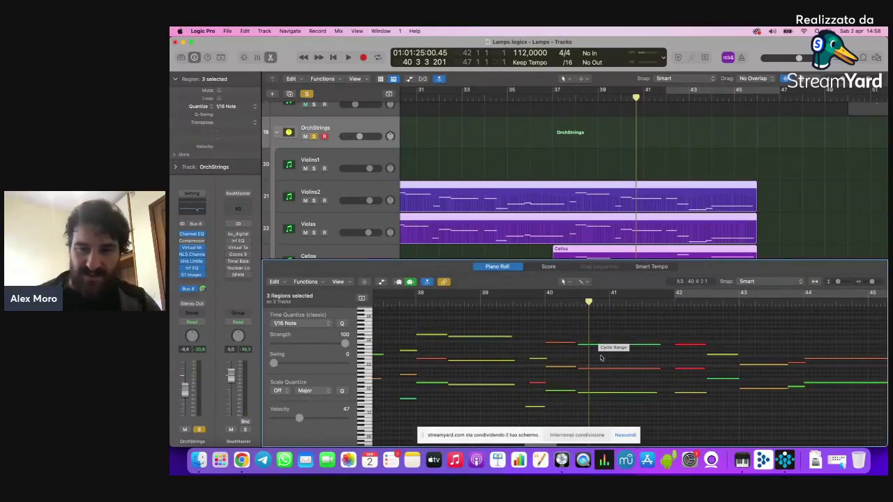
key(p)
Step: Single out the Violins2, Cellos and Violas regions in turn to review each string part
click(579, 178)
click(584, 185)
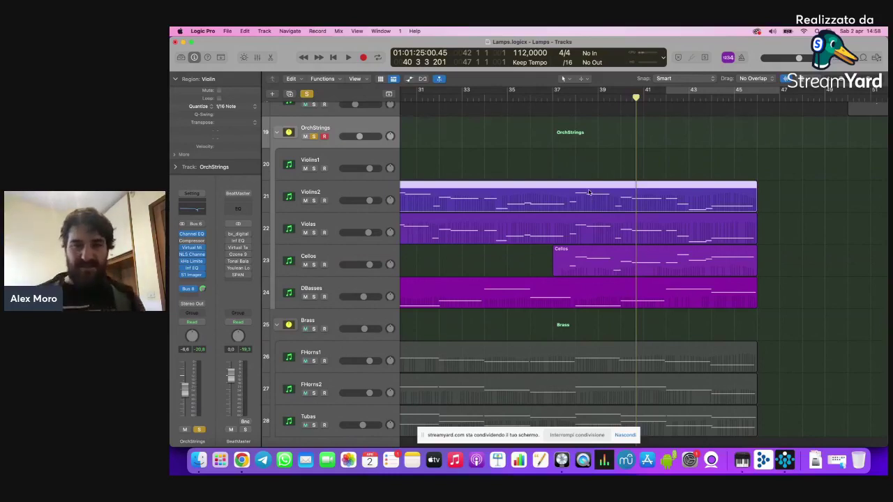
click(584, 261)
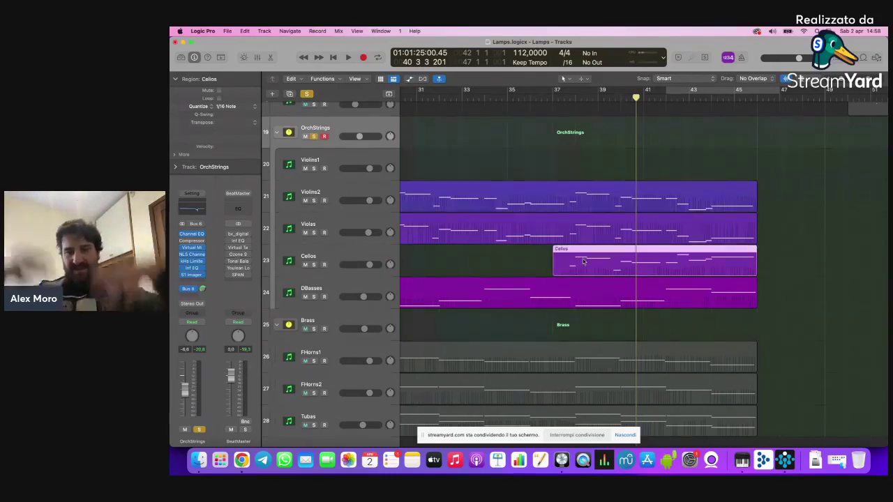
click(588, 238)
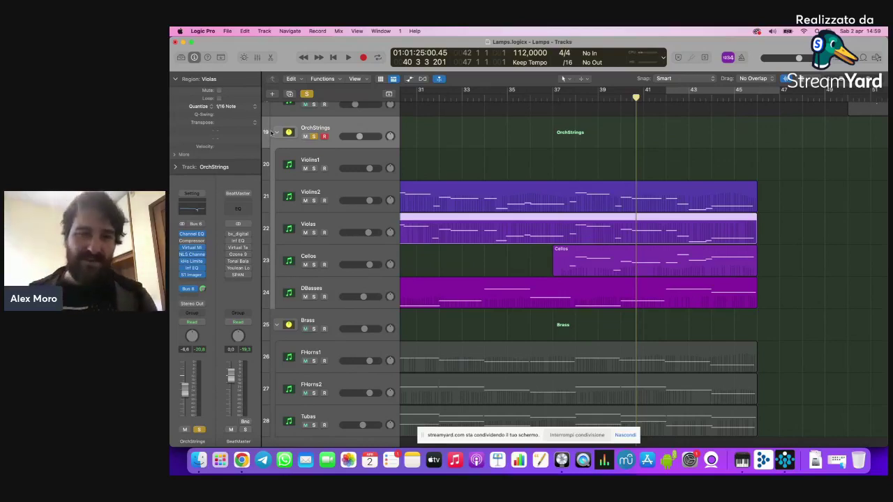
Step: Solo the Brass stack instead of OrchStrings, audition it from bar 37, and remove the solo
click(314, 137)
click(314, 329)
scroll(497, 338, down, 1)
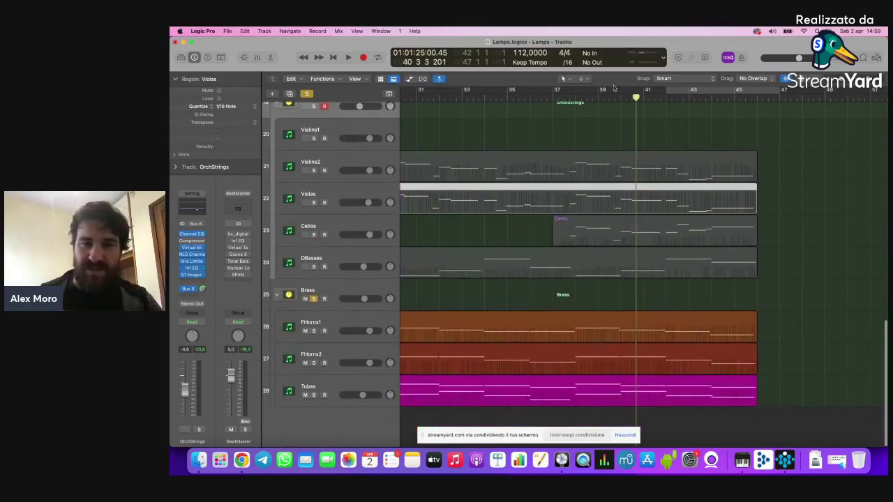
click(578, 92)
click(573, 92)
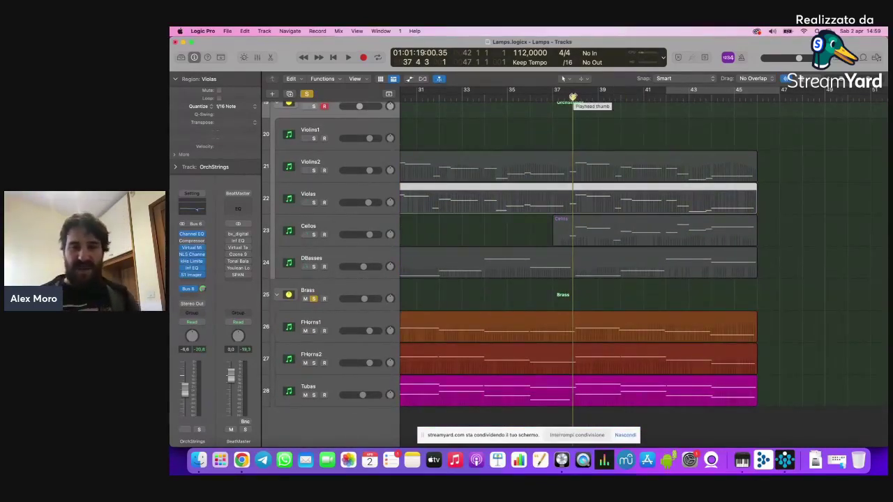
key(space)
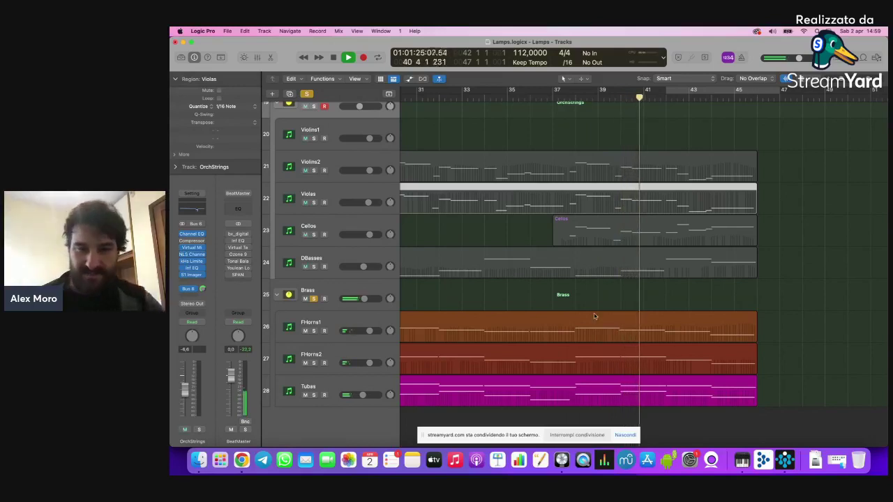
key(space)
click(313, 299)
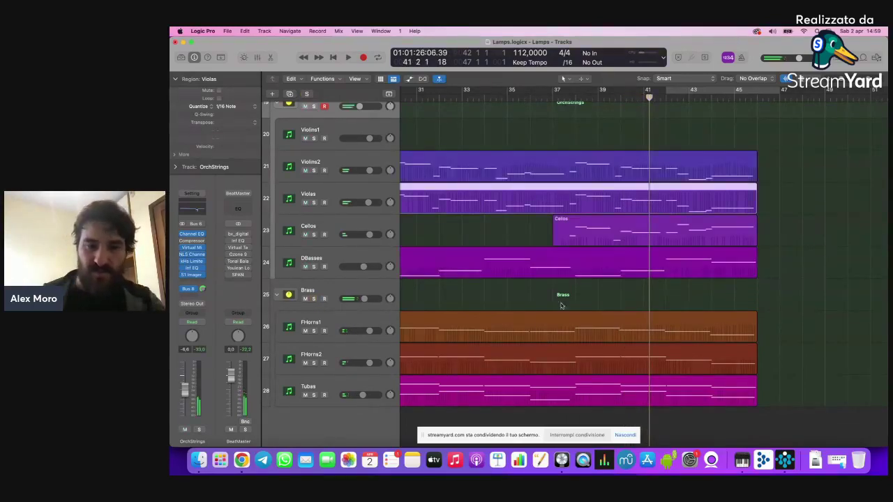
key(super+Left)
click(597, 309)
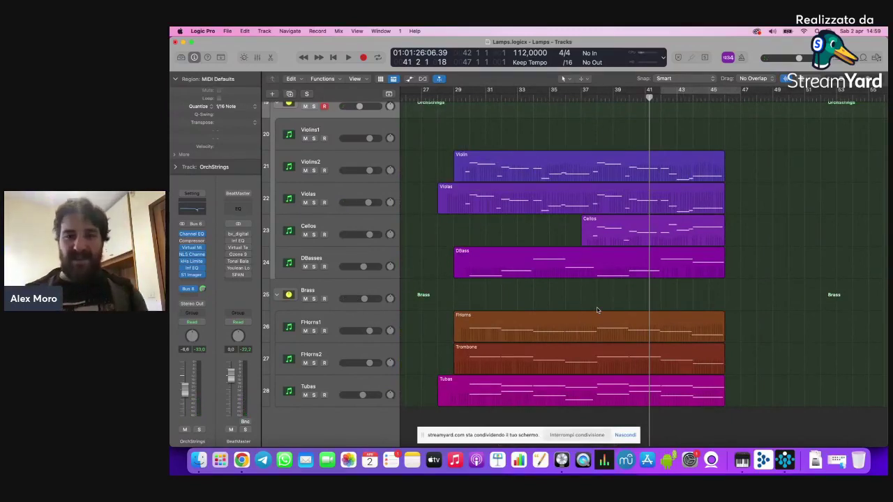
key(super+Left)
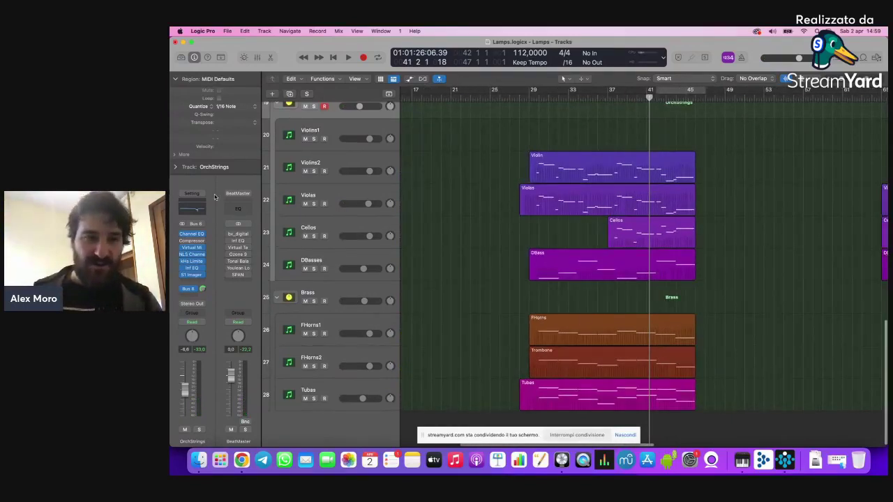
Step: Open EnterTheClockTower.logicx from its project folder in Finder, closing Lamps without saving its changes
click(199, 460)
click(318, 107)
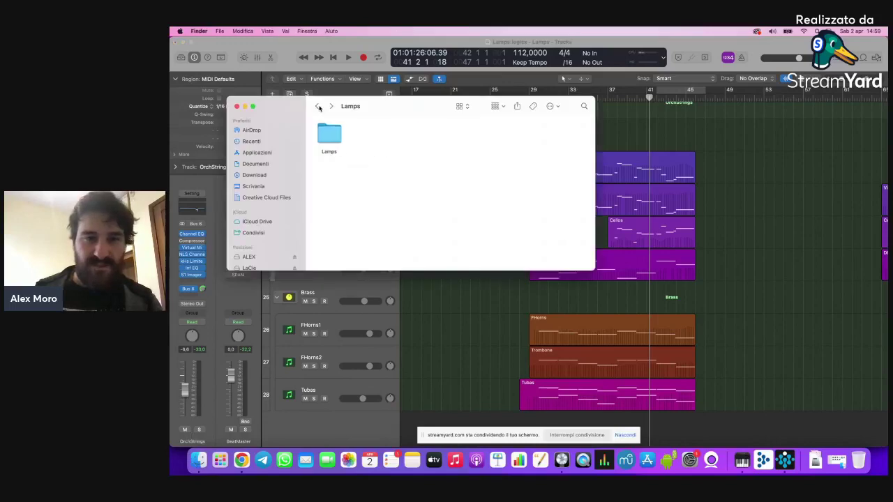
click(318, 106)
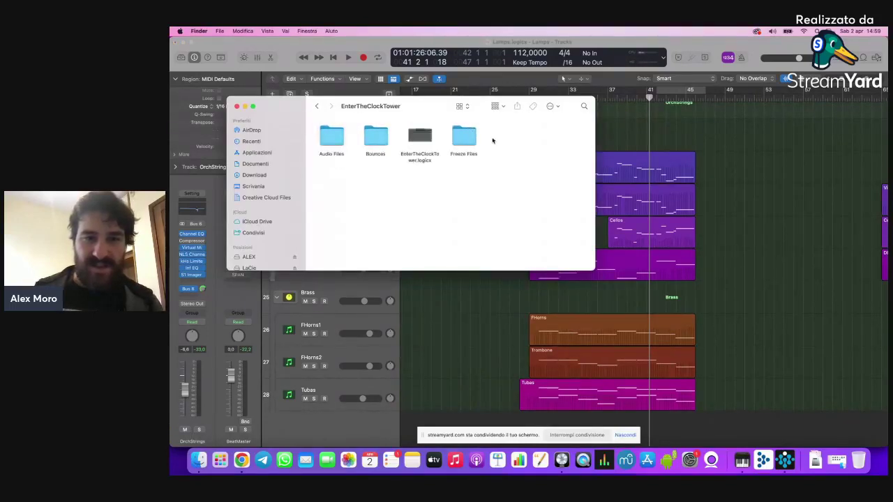
double_click(420, 137)
click(525, 193)
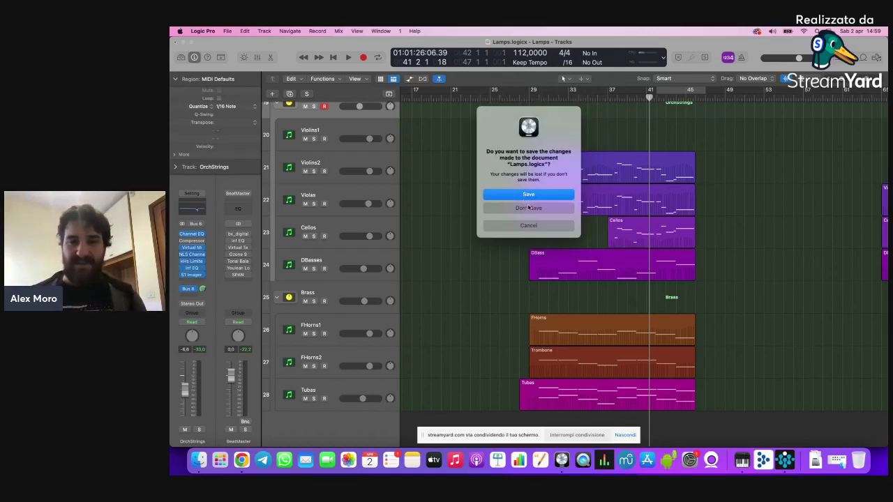
click(529, 208)
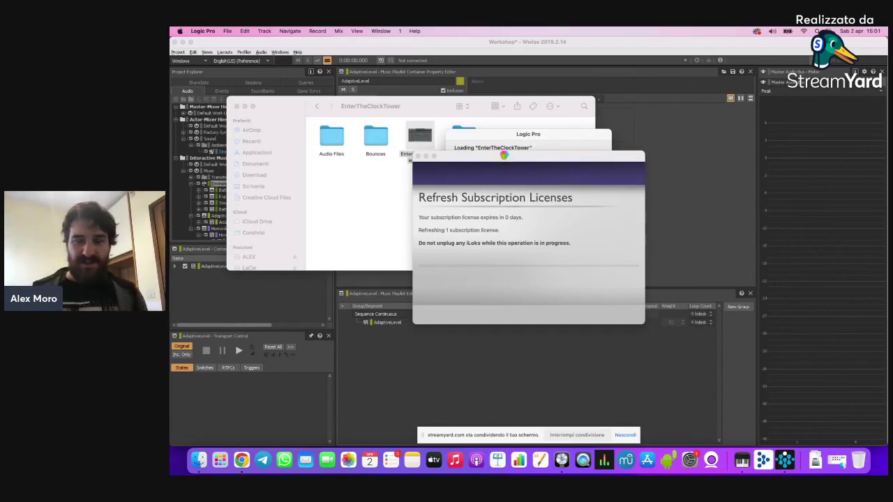
drag(417, 157, 415, 190)
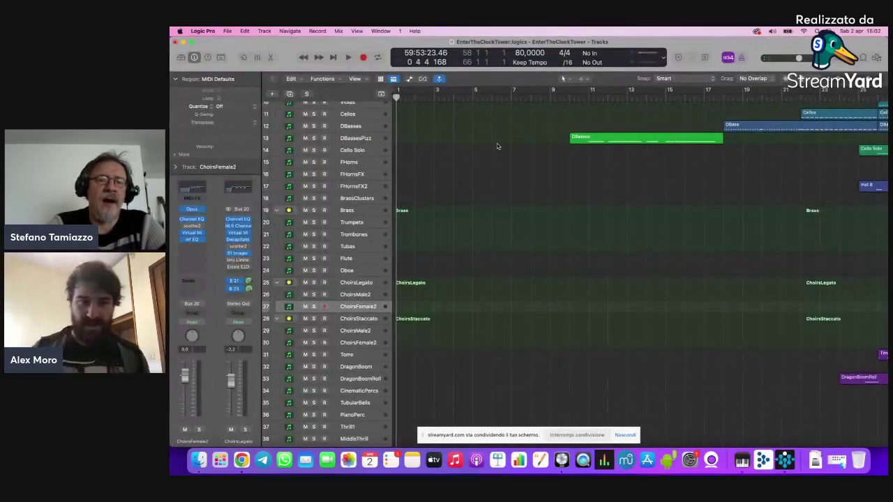
Step: Fit the whole arrangement in view with taller tracks, and select the Clocks track with no regions selected
scroll(497, 146, up, 5)
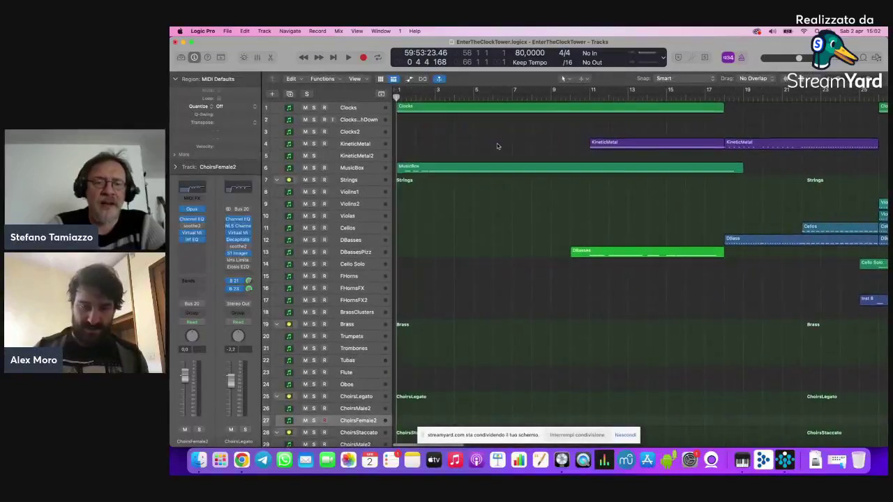
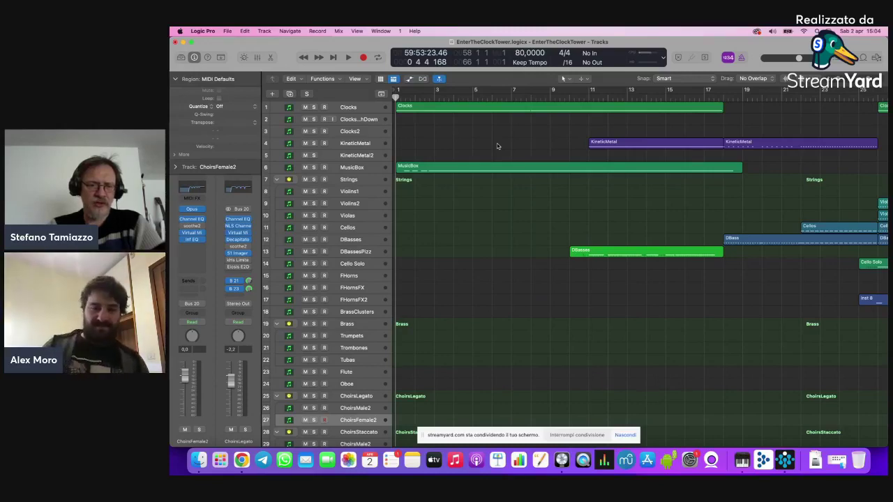
key(z)
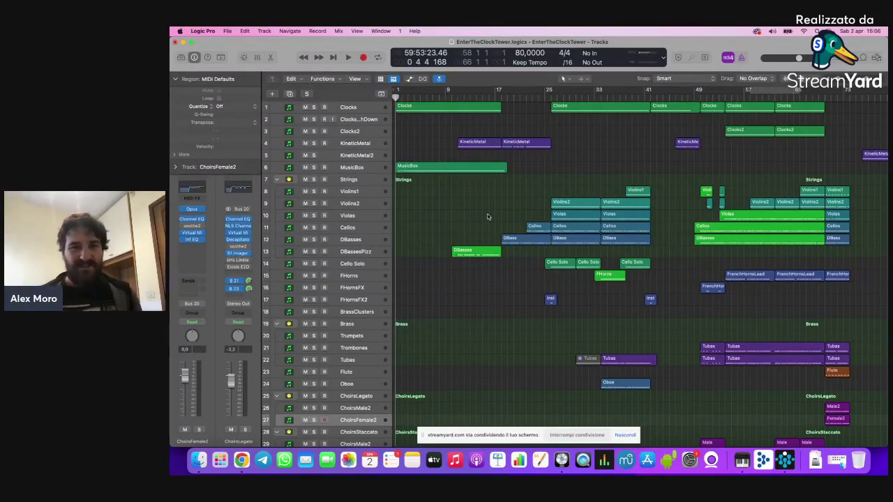
key(super+Down)
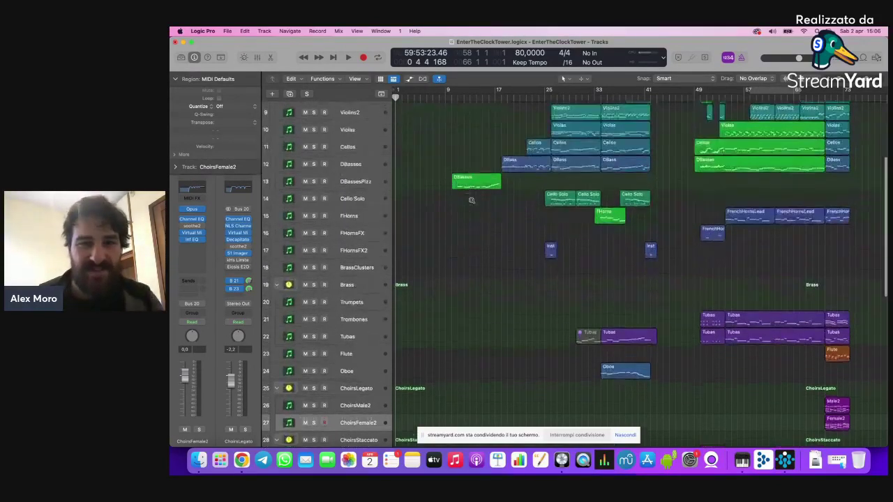
click(359, 112)
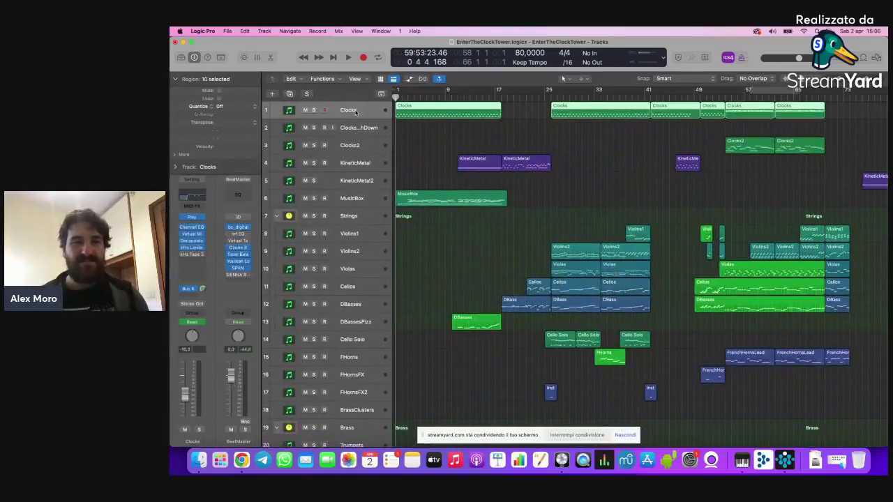
click(429, 142)
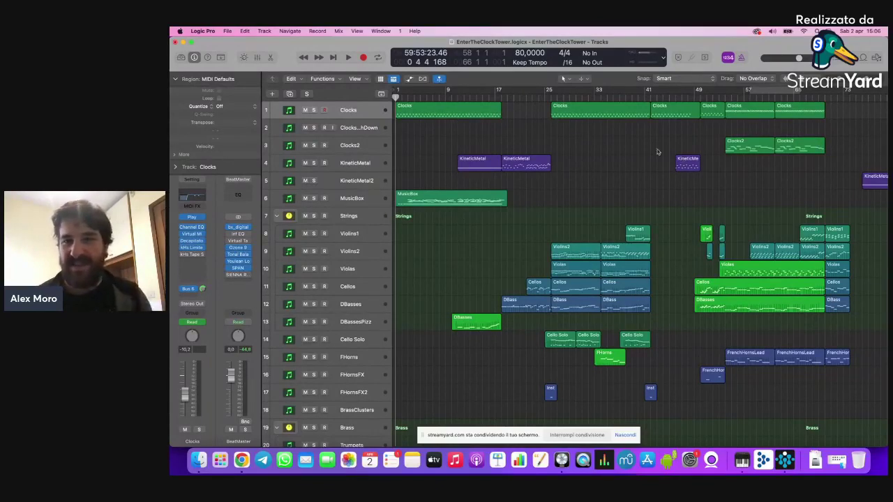
Step: Play the arrangement from bar 1, focusing the KineticMetal, DBassesPizz and Clocks tracks in turn while it runs
click(439, 96)
key(Return)
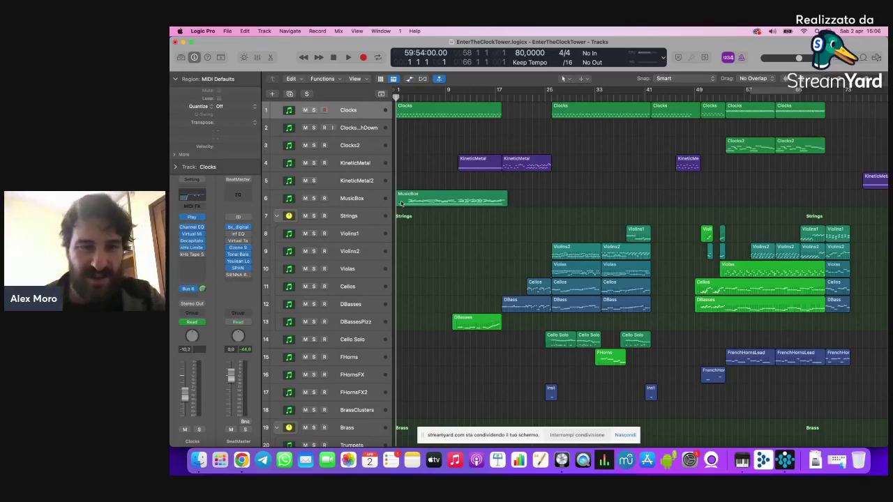
key(space)
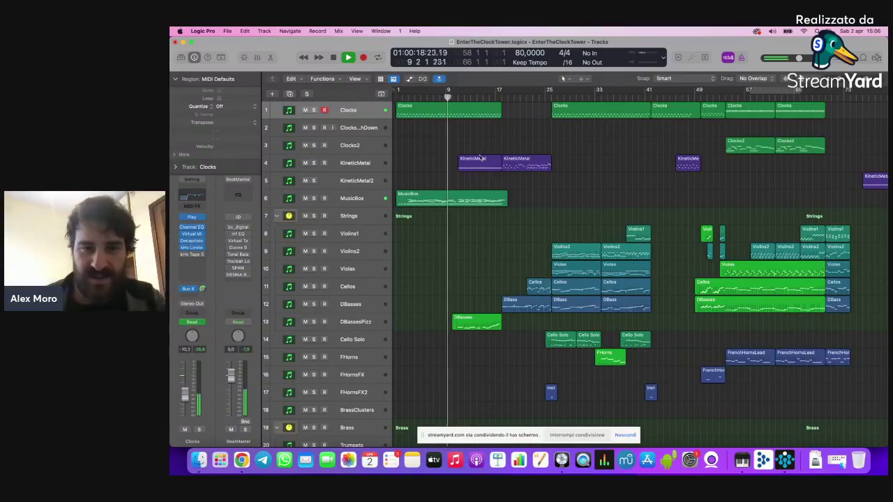
click(404, 169)
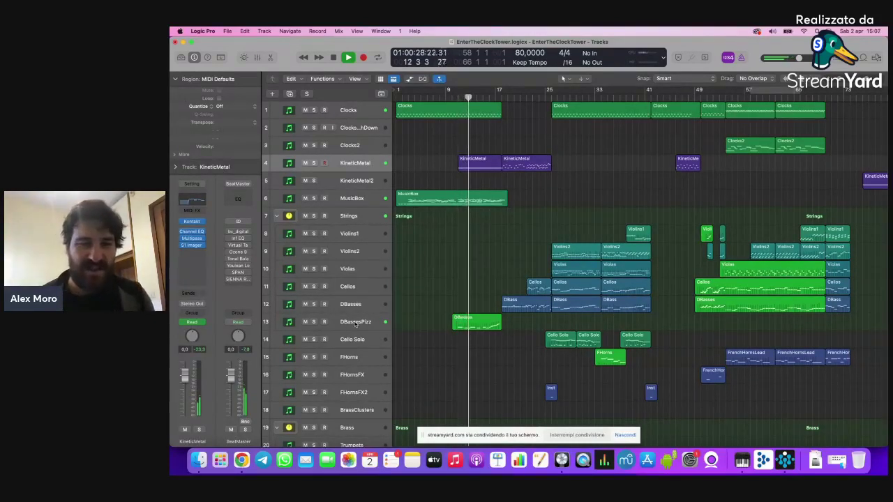
click(497, 327)
click(498, 341)
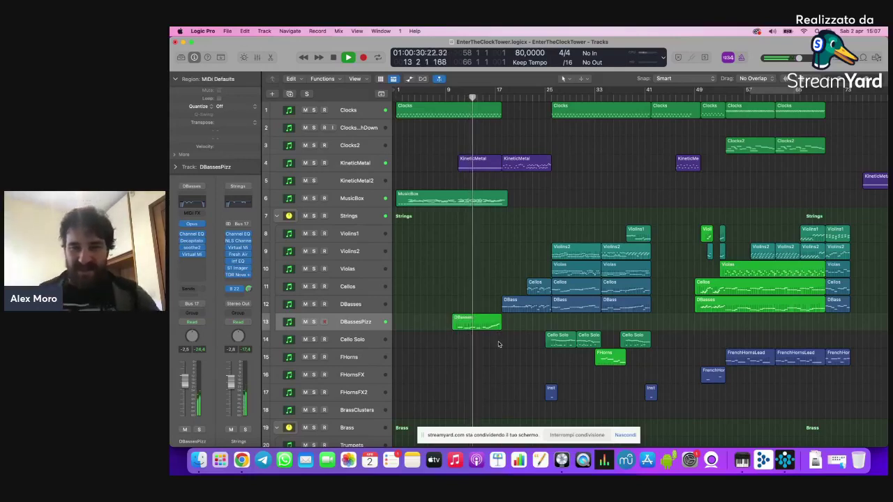
click(345, 115)
click(458, 181)
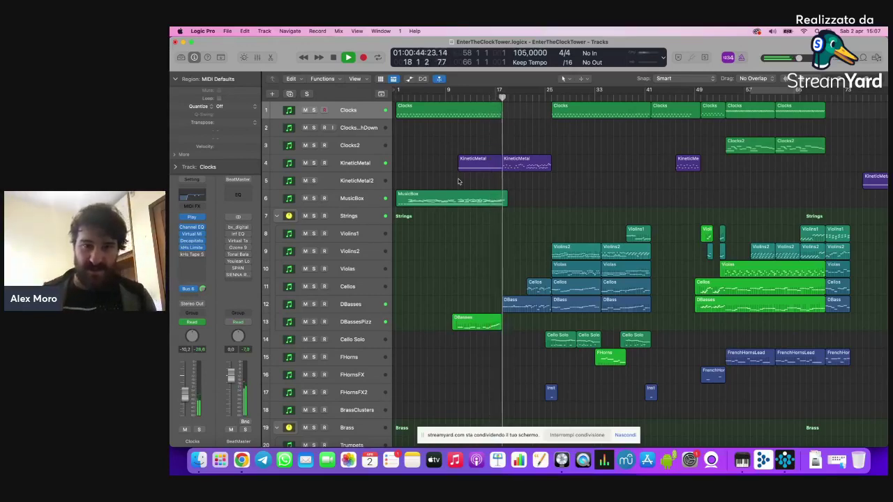
Step: Highlight the second KineticMetal region during playback, stop in bar 29 and select the first Cello Solo region
click(523, 169)
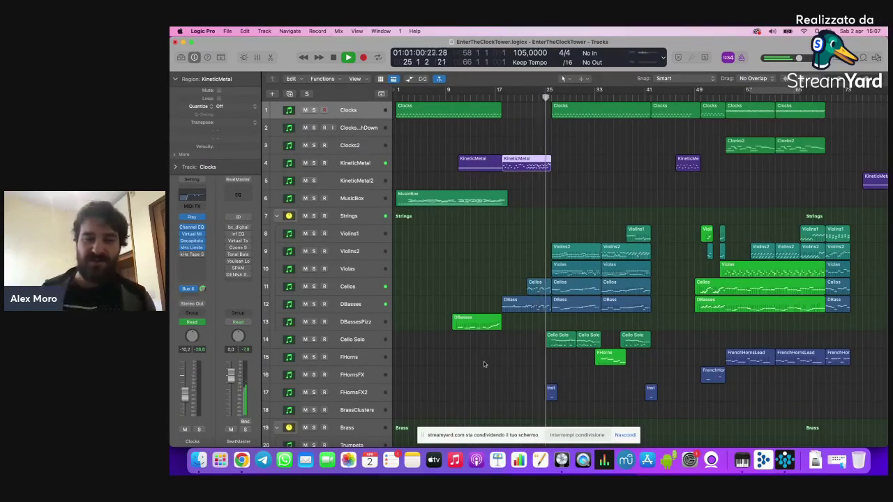
click(413, 339)
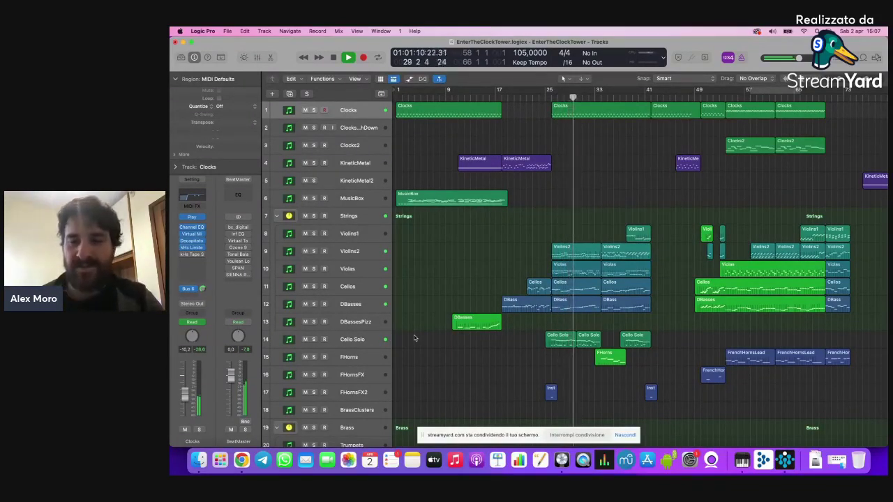
key(space)
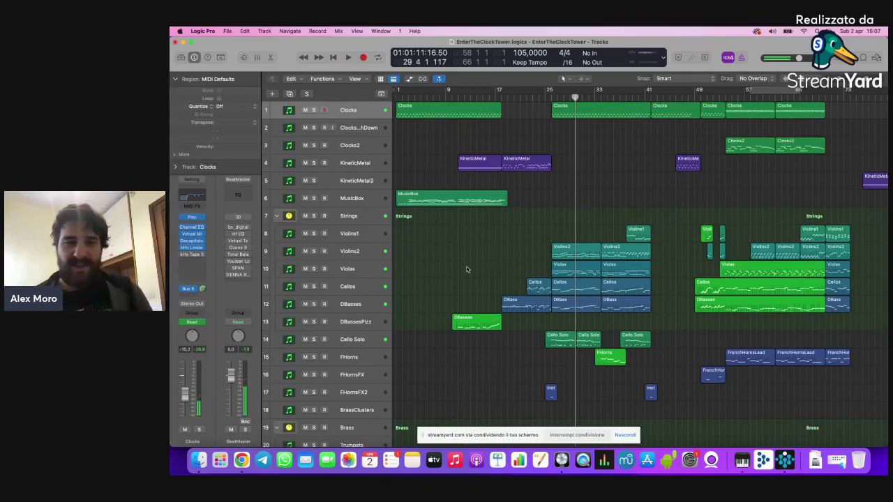
click(563, 346)
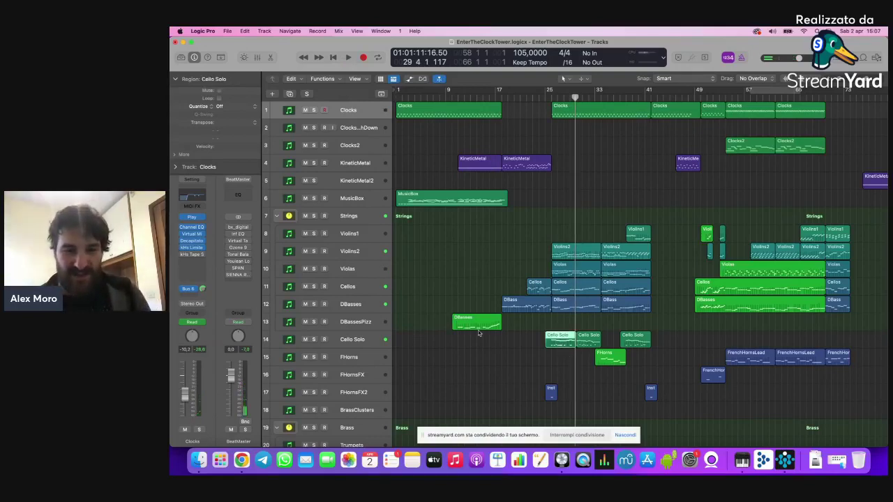
Step: Select the Cello Solo track and inspect the microphone mixer of its Kontakt Stradivari Cello, closing the mixer page
click(351, 342)
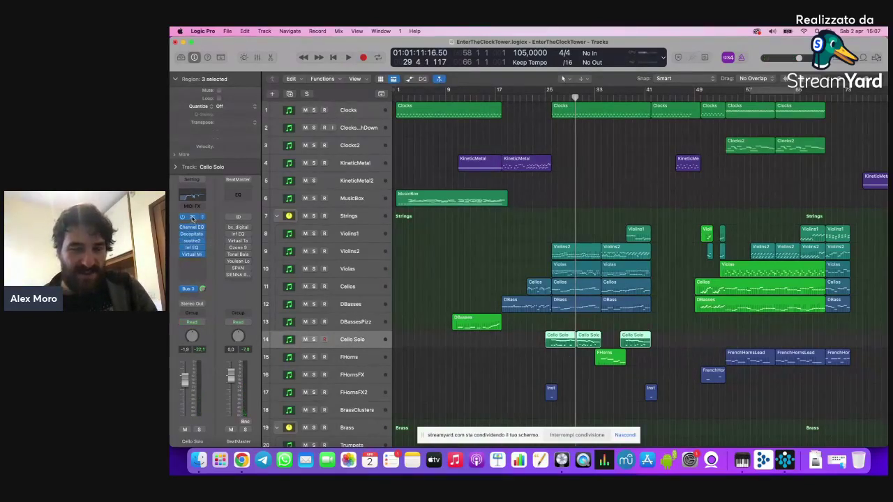
key(v)
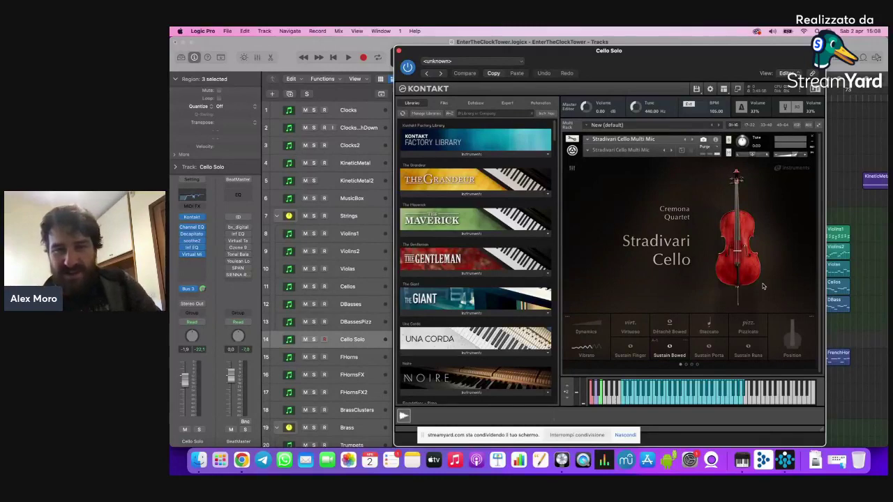
click(571, 169)
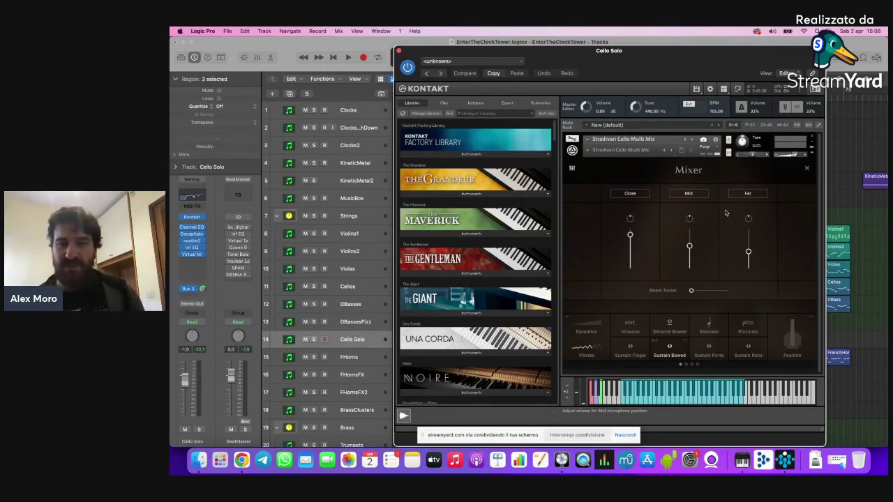
click(806, 168)
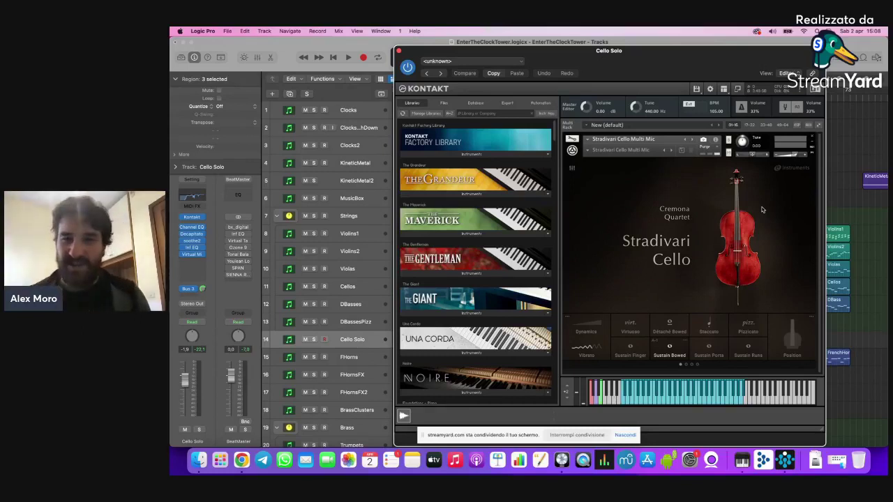
Step: Try the Low String preference on the Stradivari Cello's Position page, restore Smart, and close the instrument window
click(812, 317)
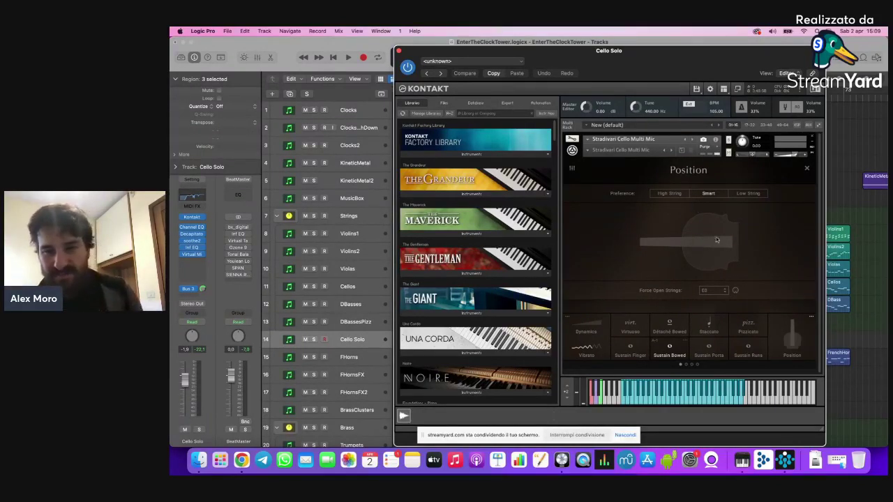
click(749, 194)
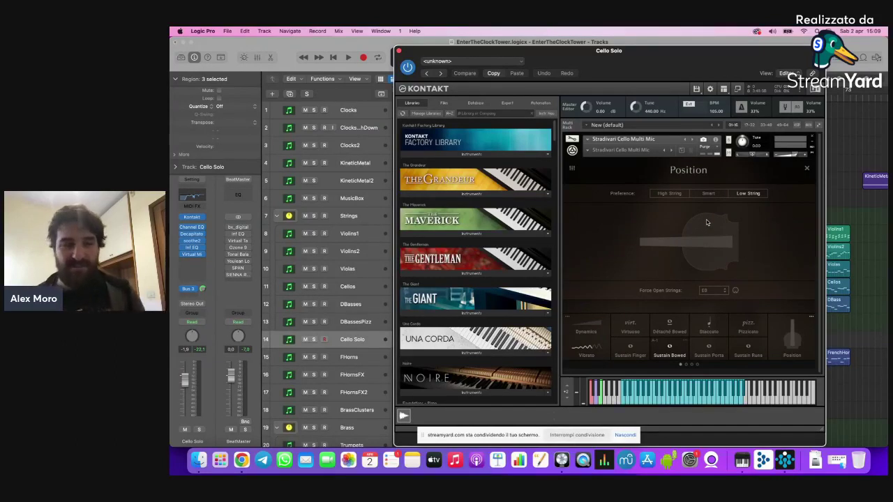
click(708, 194)
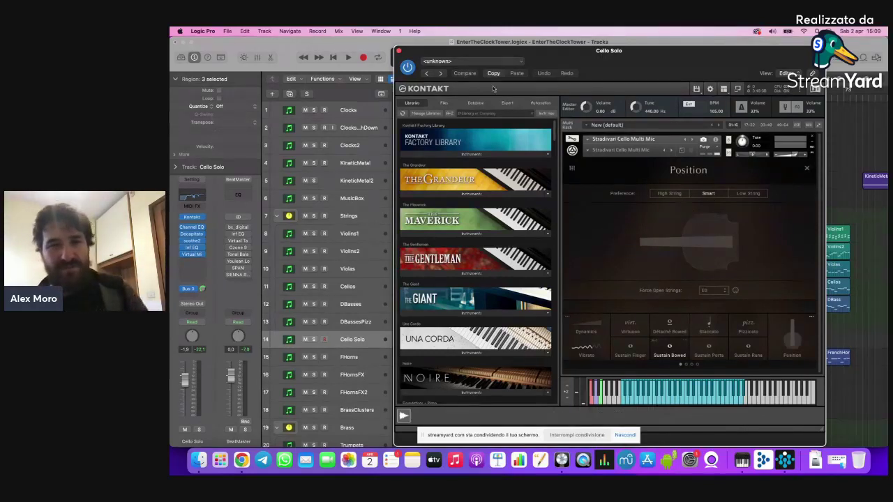
click(398, 51)
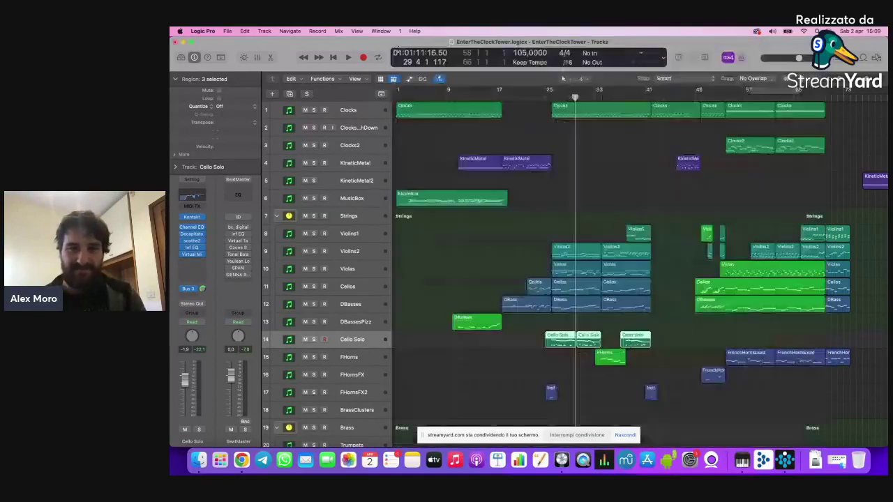
Step: Solo the Strings stack and play it from bar 26
click(370, 220)
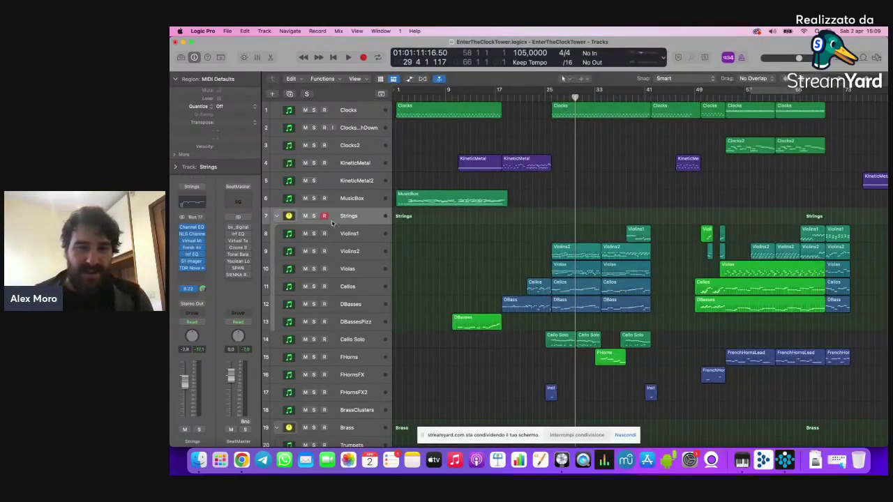
click(313, 216)
click(552, 98)
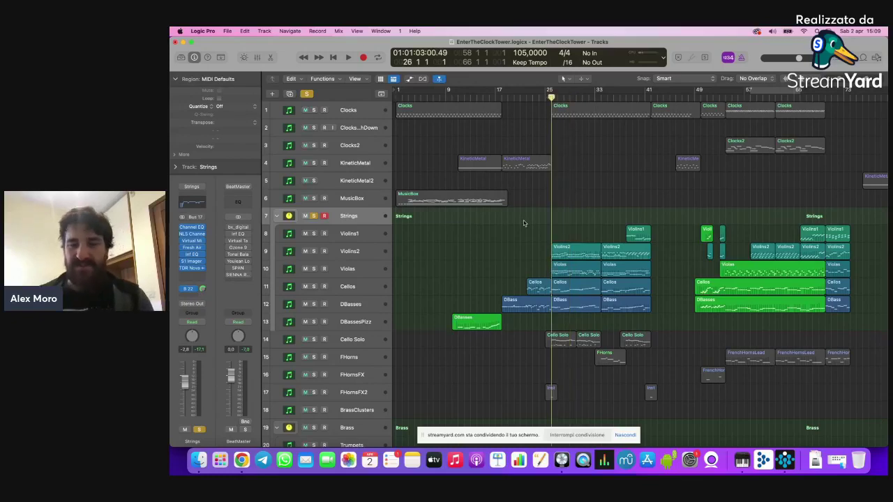
scroll(524, 223, down, 5)
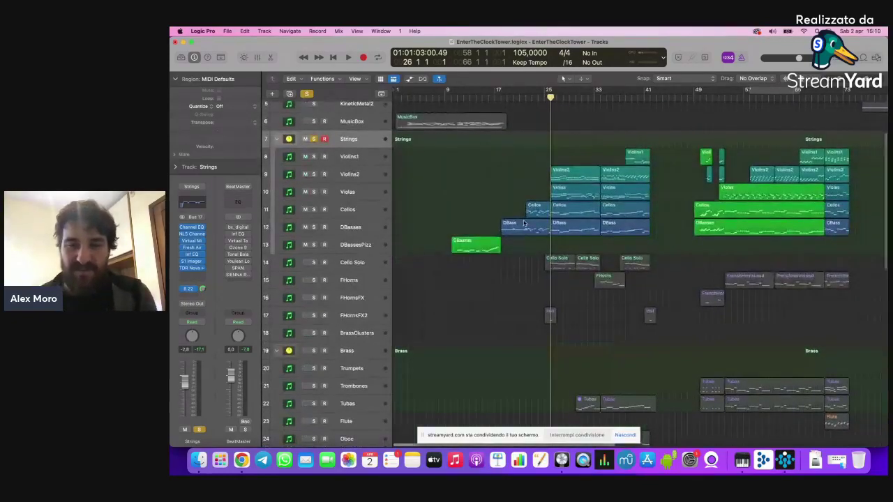
key(space)
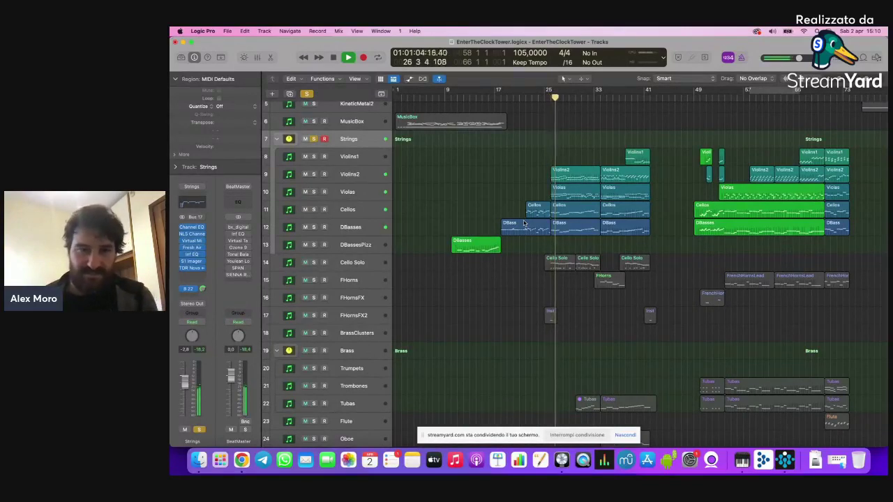
Step: Inspect the ValhallaVintageVerb on the Strings stack's OrchRverb send during playback, close it, clear the solo and stop
click(186, 288)
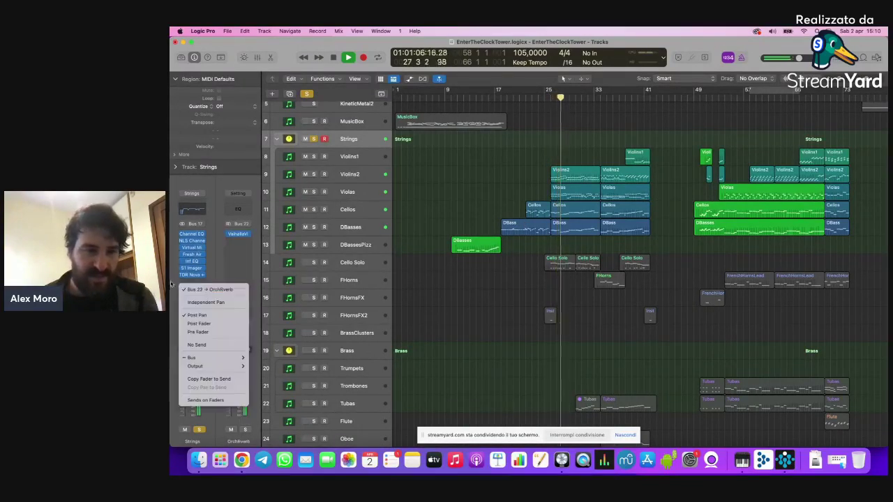
click(237, 234)
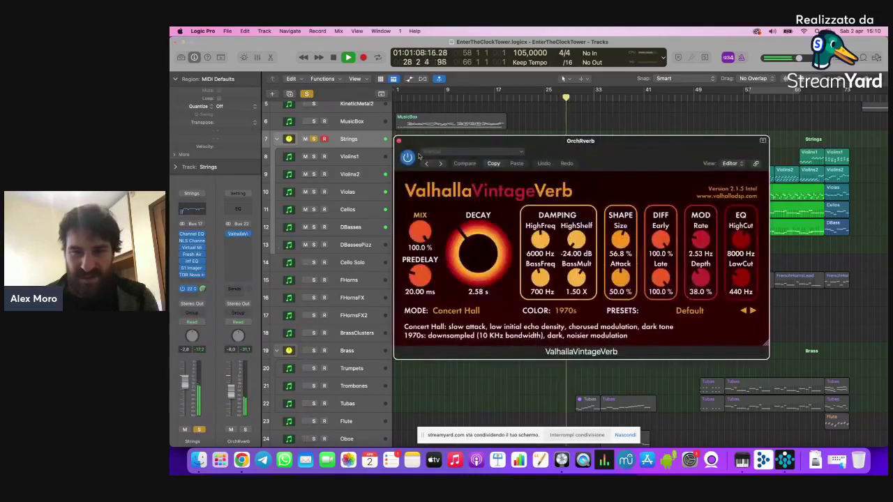
click(398, 141)
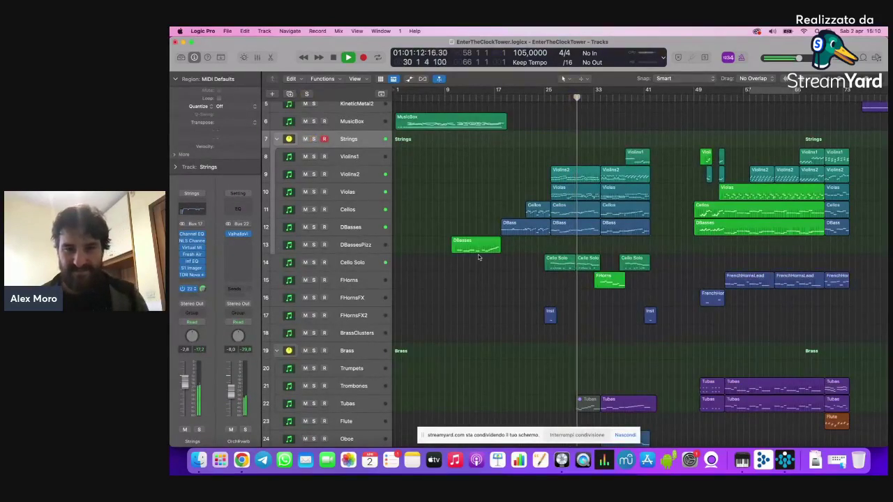
key(space)
Step: Solo the Cello Solo and MusicBox tracks and move the playhead back to bar 3
click(354, 263)
key(s)
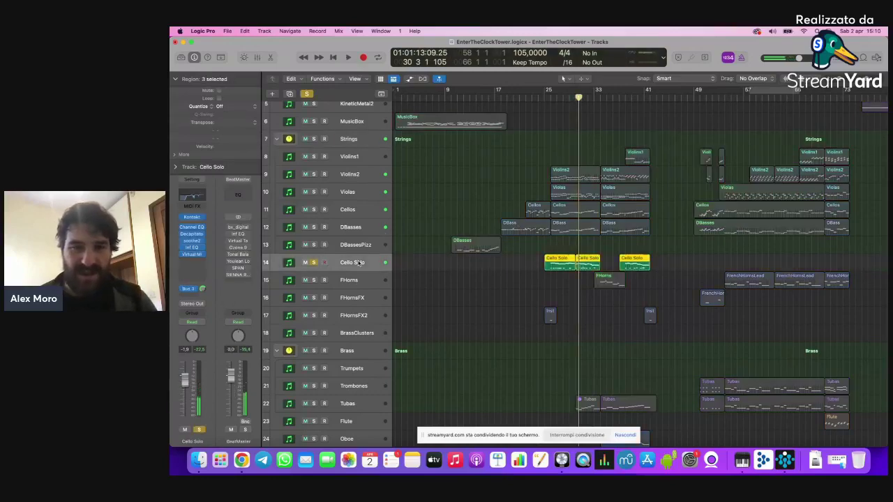
key(comma)
key(comma)
key(comma)
key(comma)
drag(414, 97, 407, 97)
click(313, 120)
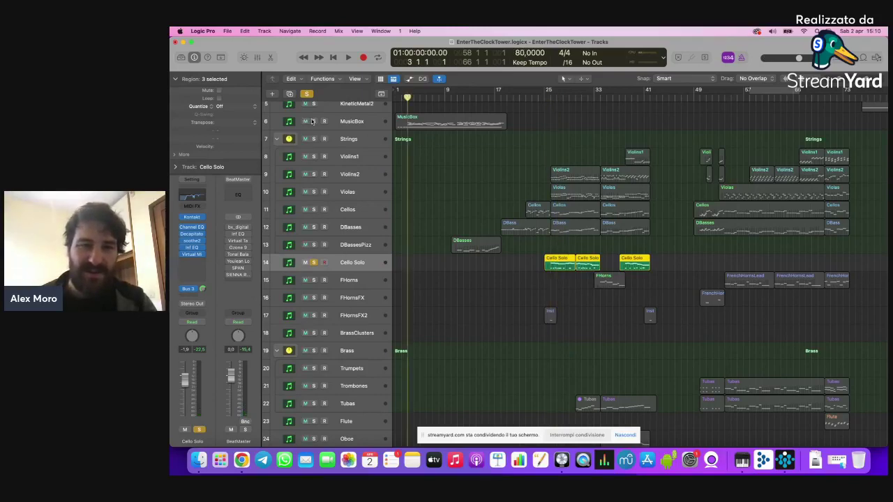
Step: Play the soloed MusicBox part from bar 3, stop, and clear the solos on MusicBox and Cello Solo
key(super+Down)
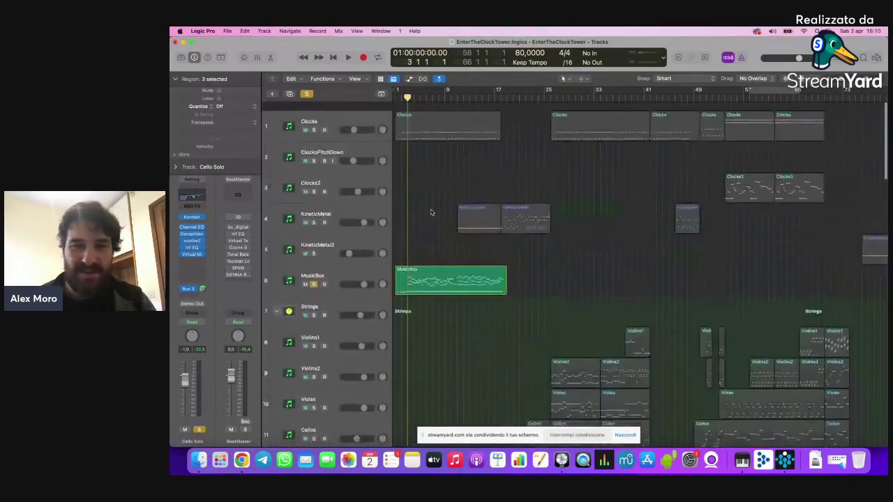
key(super+Up)
key(space)
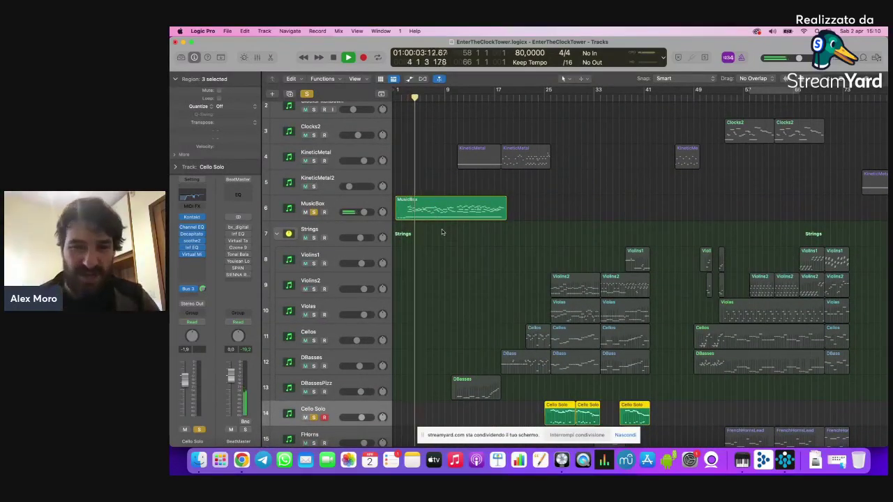
scroll(529, 269, down, 2)
key(space)
click(314, 174)
click(314, 379)
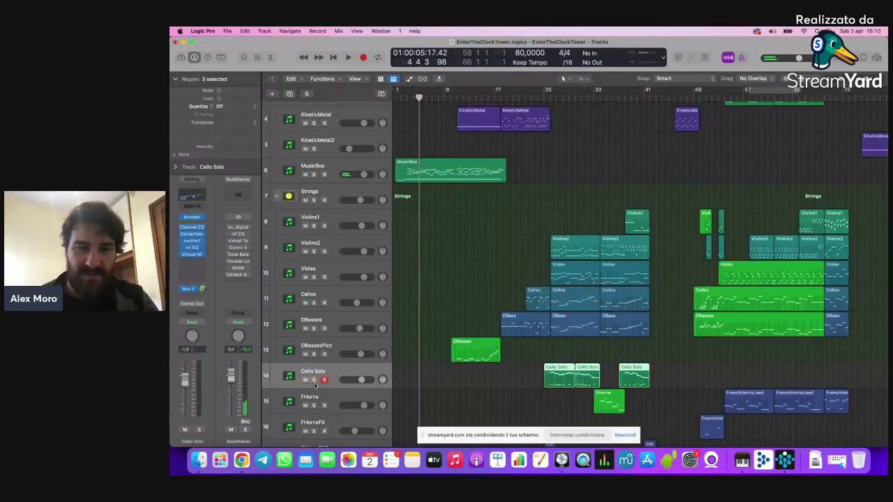
Step: Play the full arrangement briefly from bar 26 with no regions selected, stopping within the same bar
click(551, 94)
key(space)
click(599, 350)
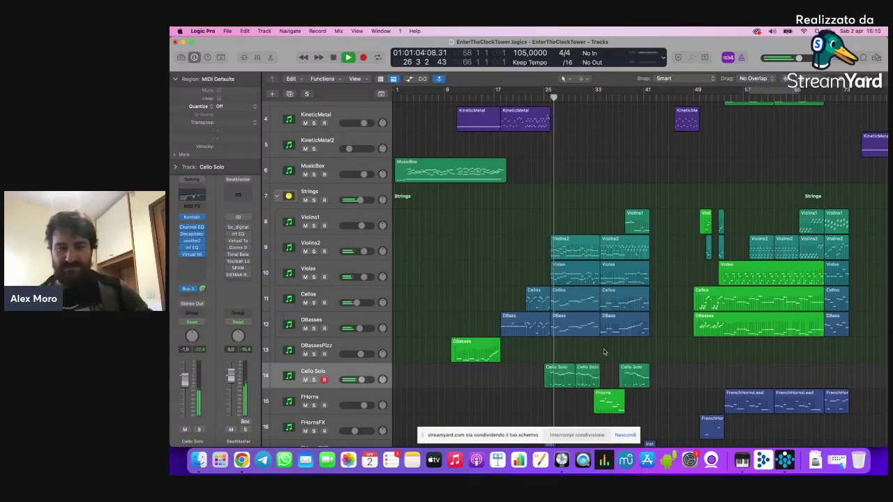
key(space)
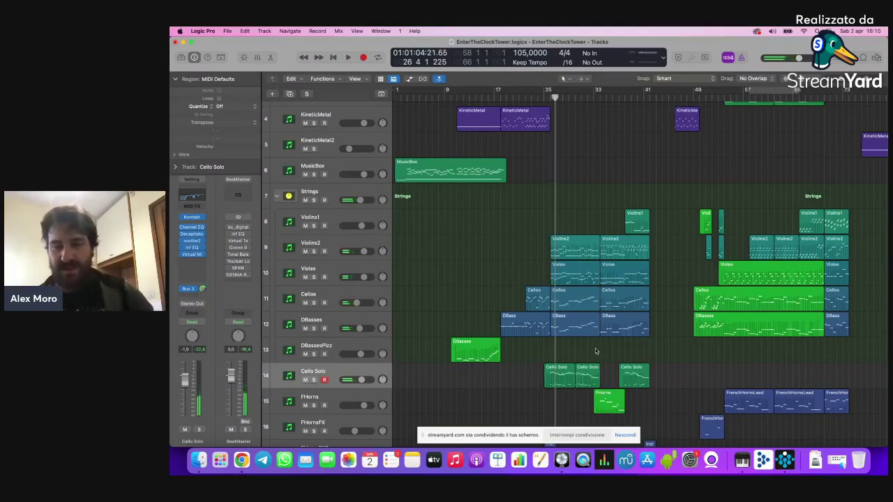
Step: Look through the brass, choir and percussion tracks and start playback at bar 110, where the DarkAtmo regions begin
scroll(596, 350, right, 10)
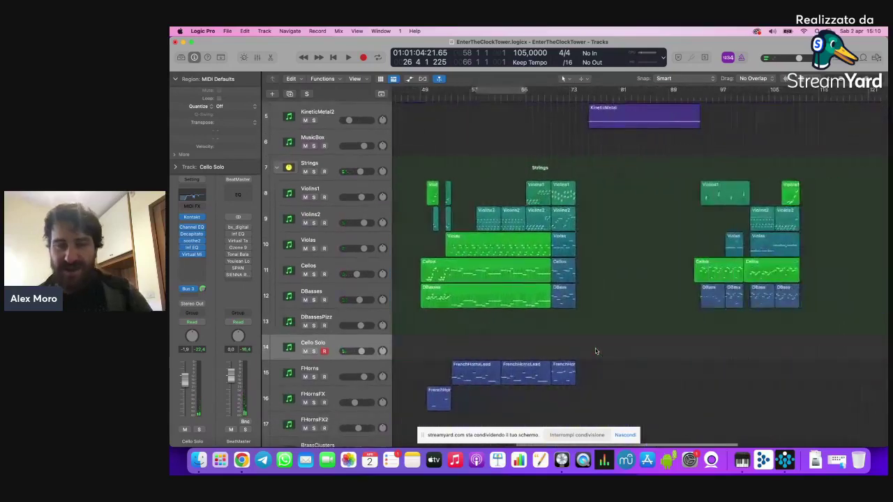
scroll(595, 349, down, 6)
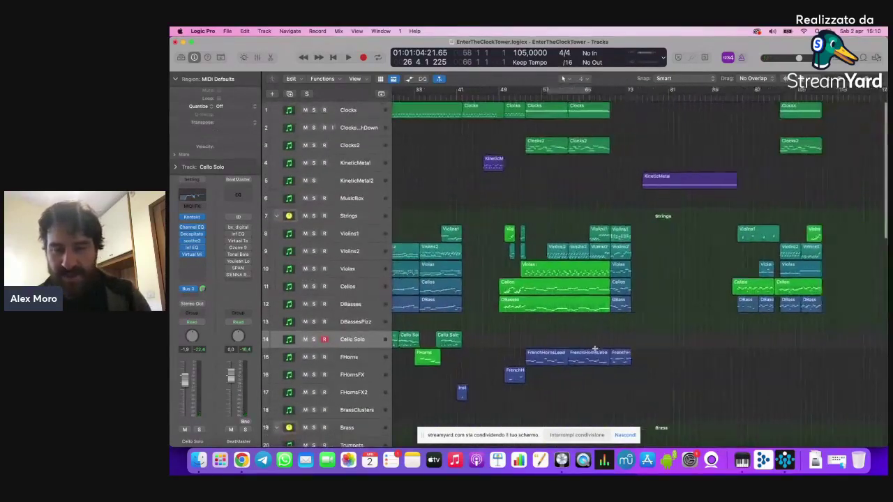
scroll(595, 350, down, 10)
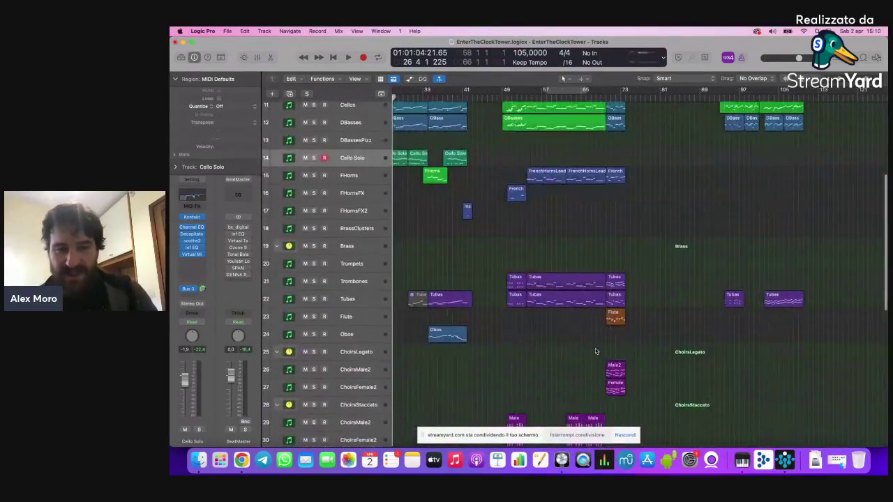
scroll(548, 274, down, 8)
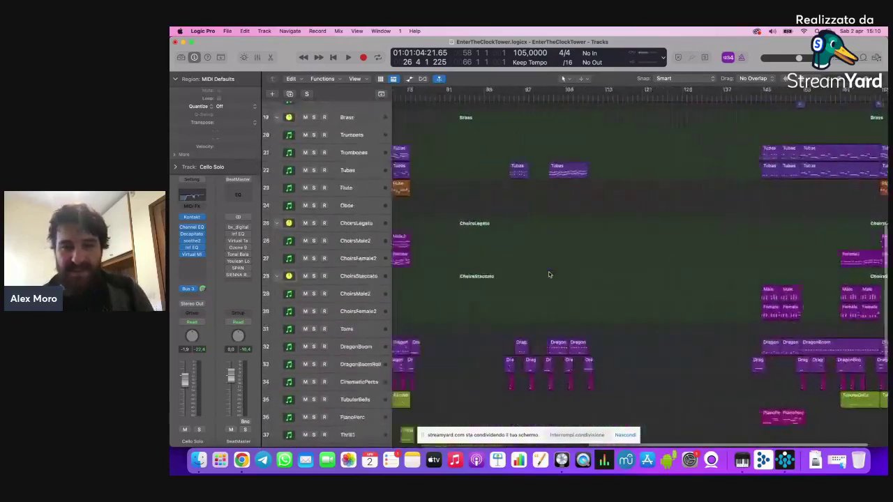
scroll(548, 274, down, 6)
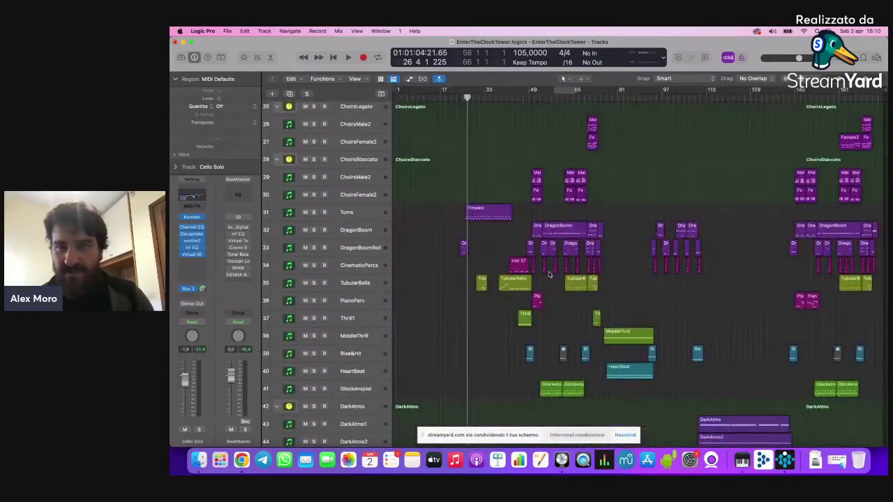
click(697, 92)
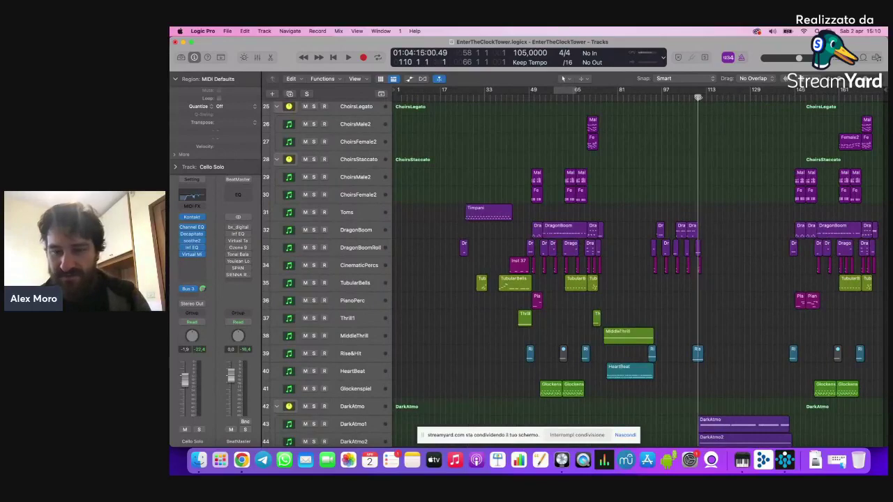
scroll(695, 298, down, 4)
scroll(695, 297, up, 6)
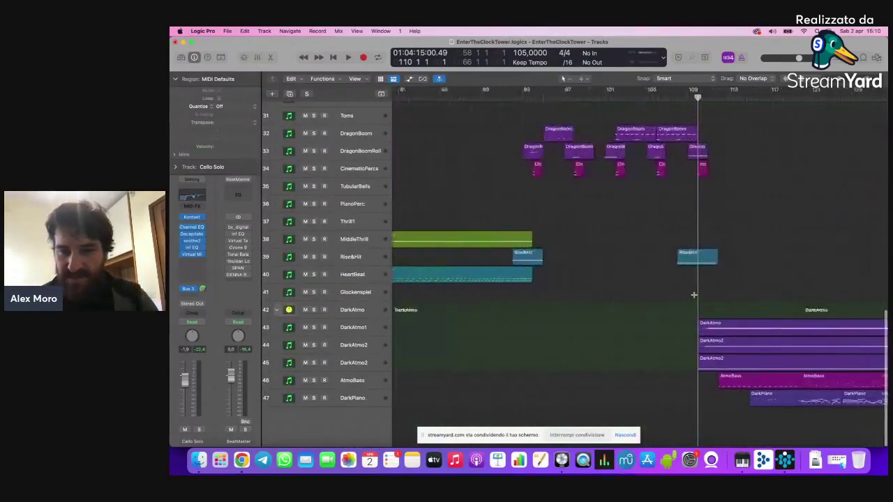
key(space)
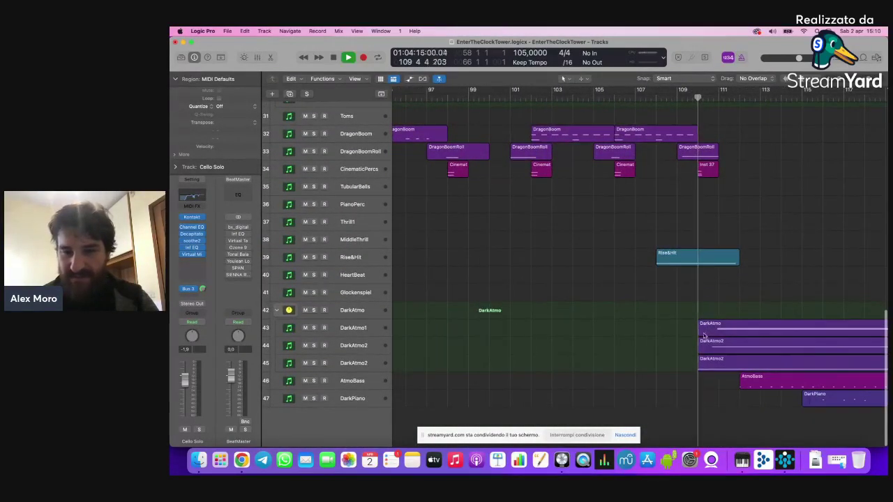
Step: Audition the DarkAtmo stack in solo during playback, then clear its solo
click(352, 310)
click(313, 310)
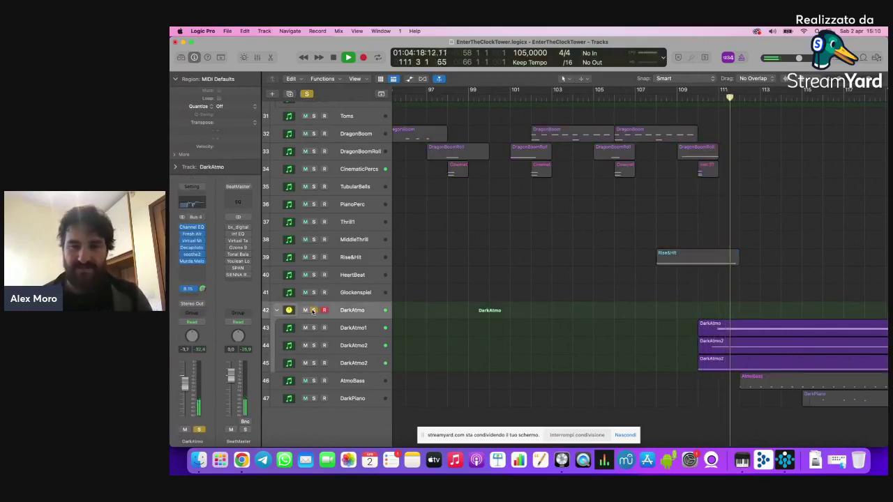
click(313, 310)
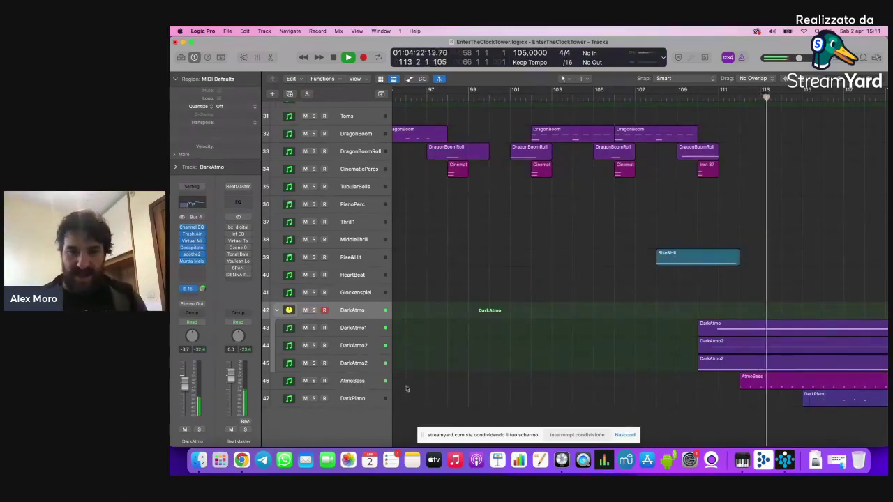
Step: Solo the AtmoBass track during playback and show its Prophet V3 synth
click(363, 383)
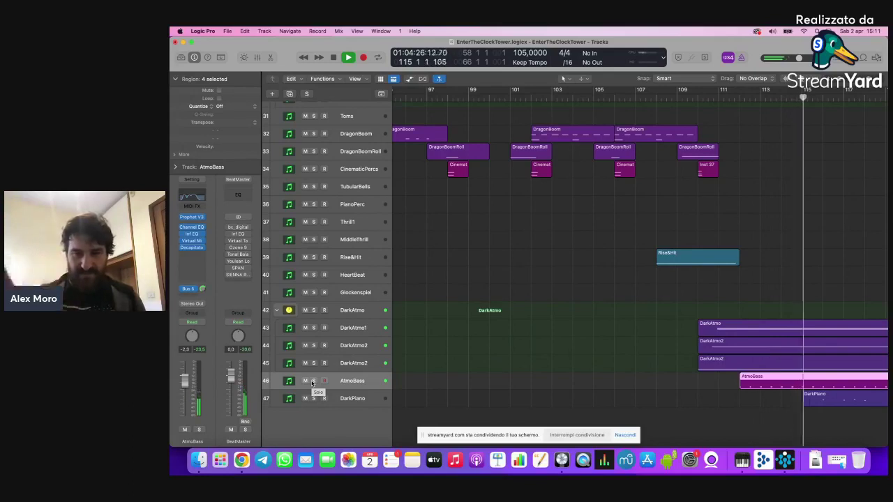
click(314, 381)
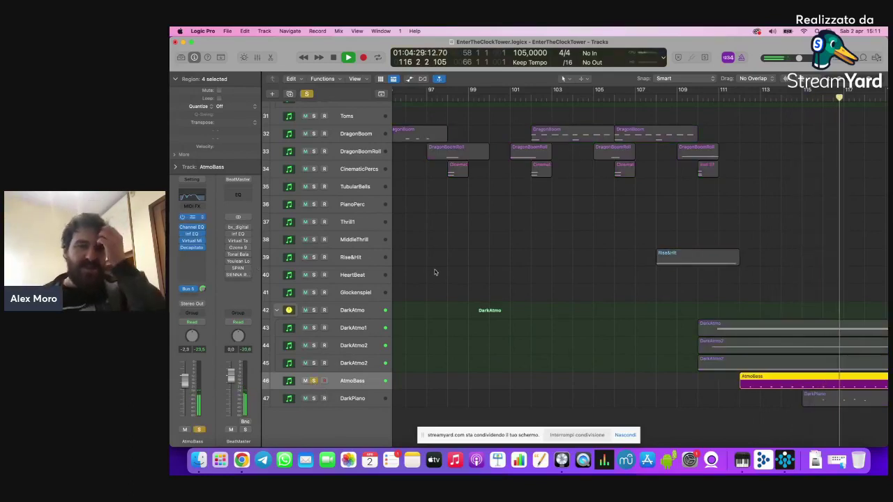
key(v)
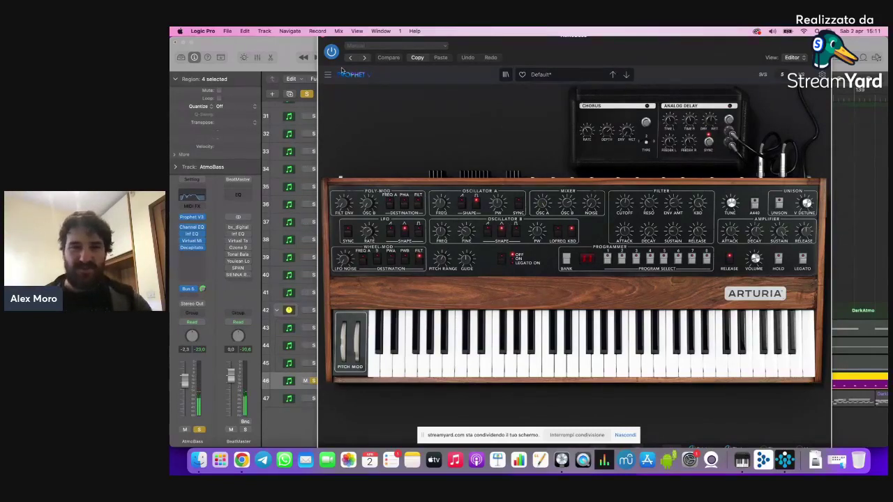
Step: Close the Prophet V3 synth window and end the soloed AtmoBass playback
drag(327, 40, 343, 66)
click(318, 67)
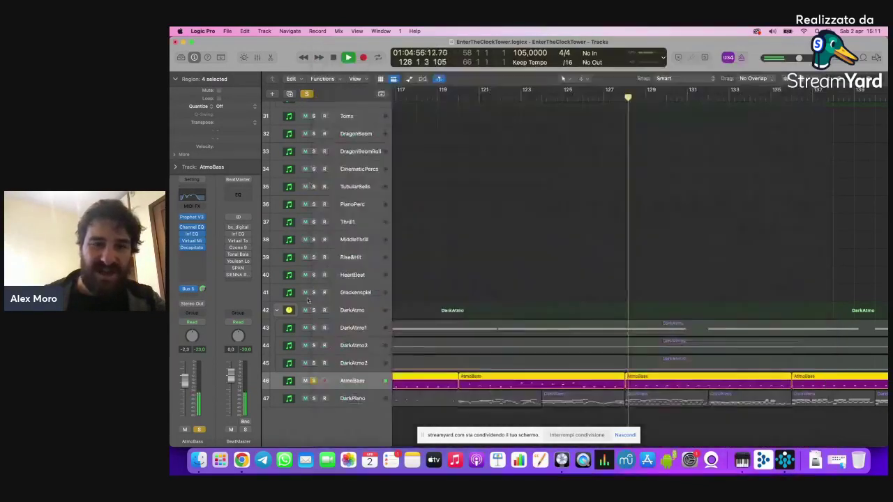
key(space)
Step: Place the playhead at bar 76, where the MiddleThrill region starts
scroll(487, 342, left, 10)
scroll(488, 342, down, 5)
scroll(488, 342, down, 5)
scroll(487, 342, left, 10)
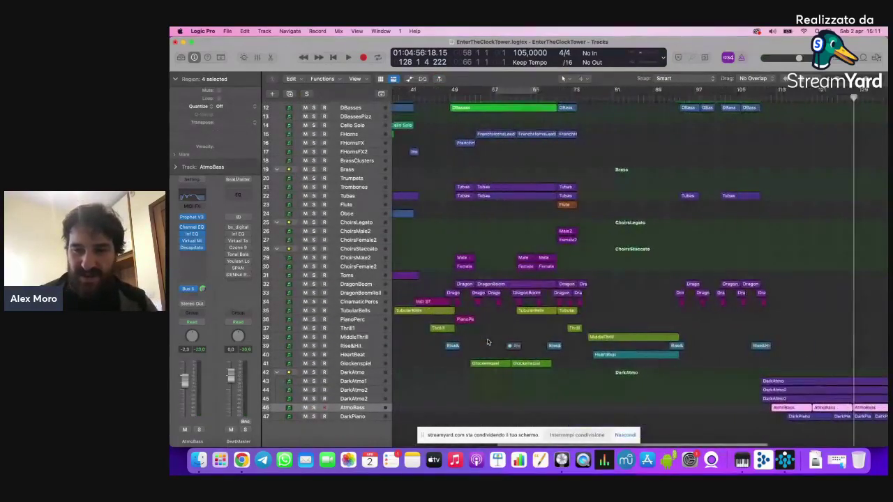
click(581, 97)
click(586, 97)
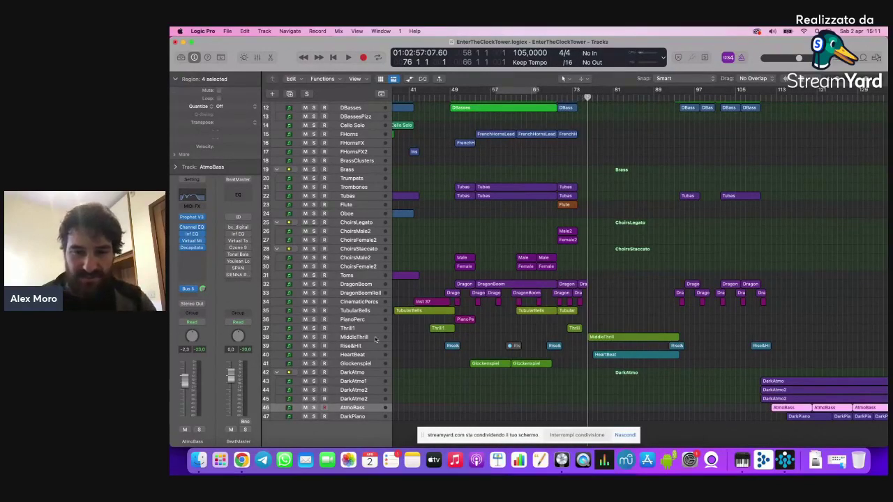
Step: Display the MiddleThrill track's automation and expand its Volume and Y Intensity lanes for inspection
click(375, 339)
key(super+Down)
key(super+Down)
key(a)
scroll(553, 258, left, 10)
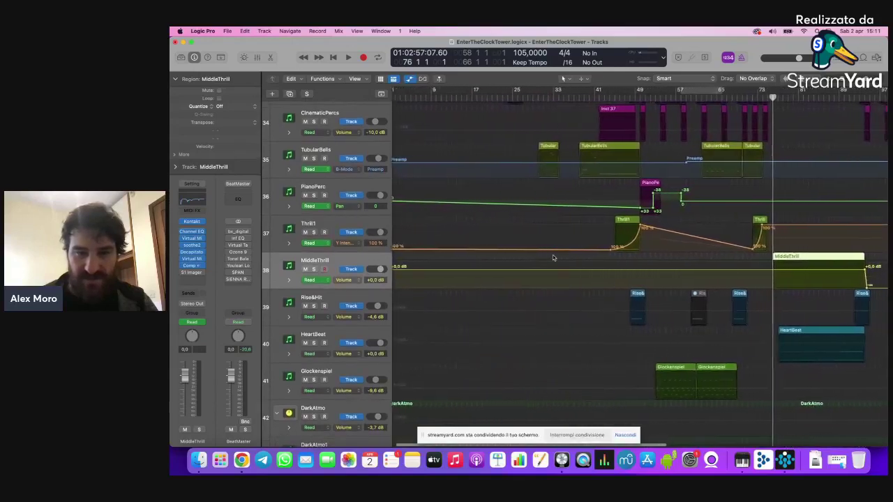
scroll(553, 257, right, 5)
click(289, 280)
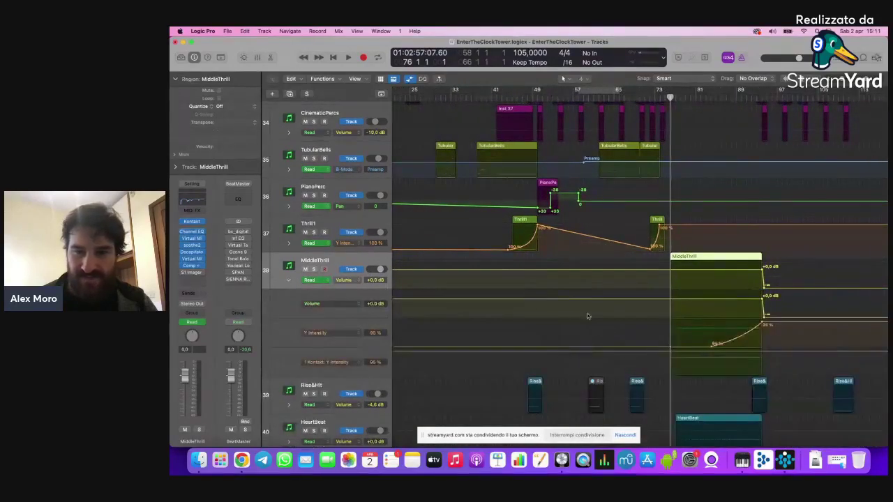
click(669, 346)
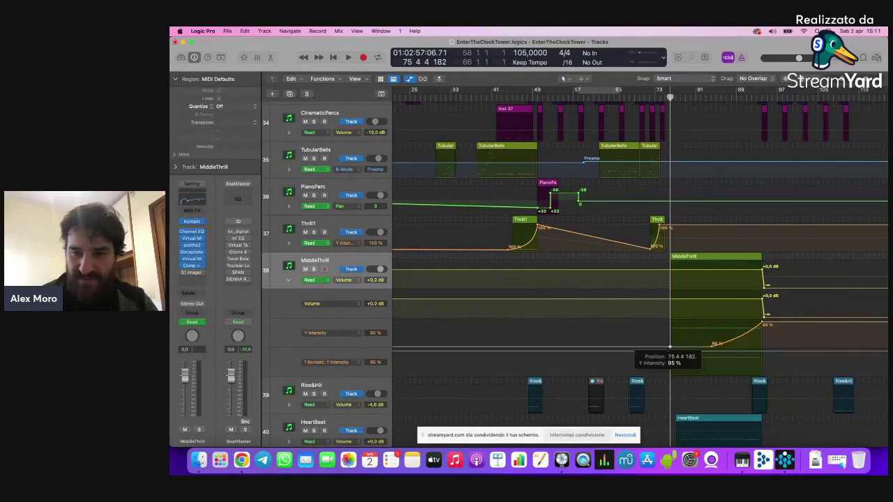
scroll(717, 342, right, 3)
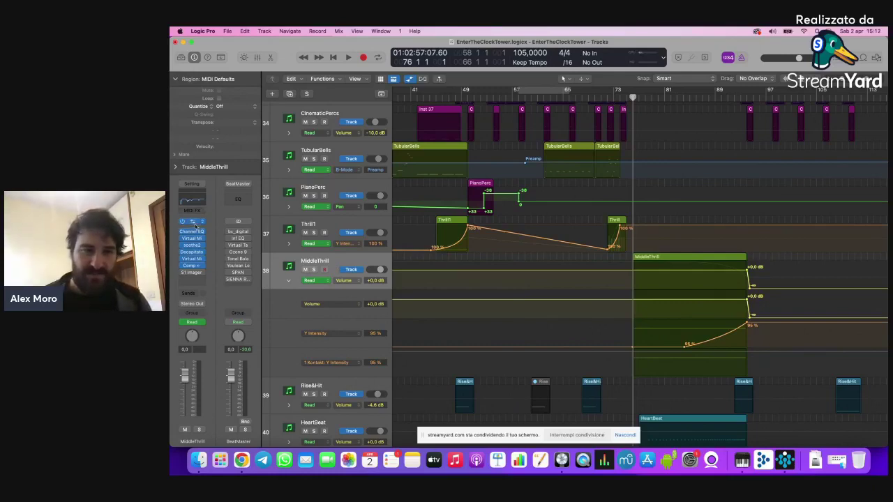
Step: Examine the Thrill instrument and its XY pad in MiddleThrill's Kontakt window, then close the window
key(v)
drag(639, 59, 465, 59)
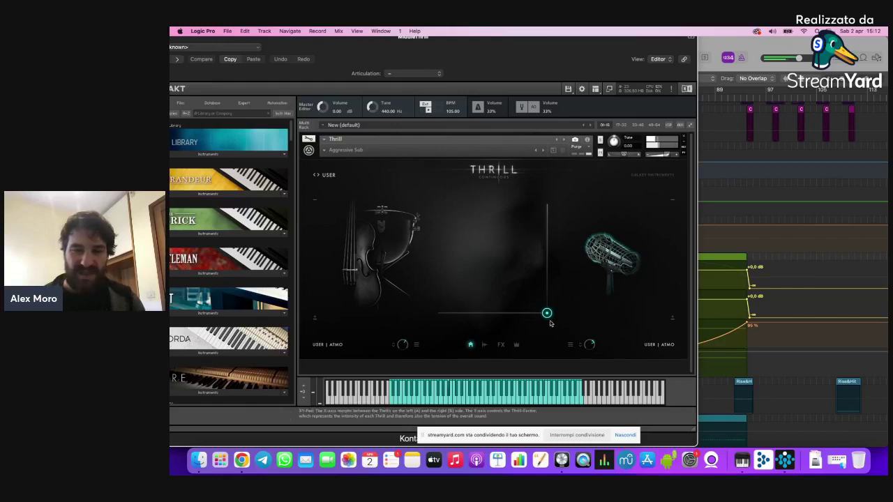
drag(586, 79, 516, 77)
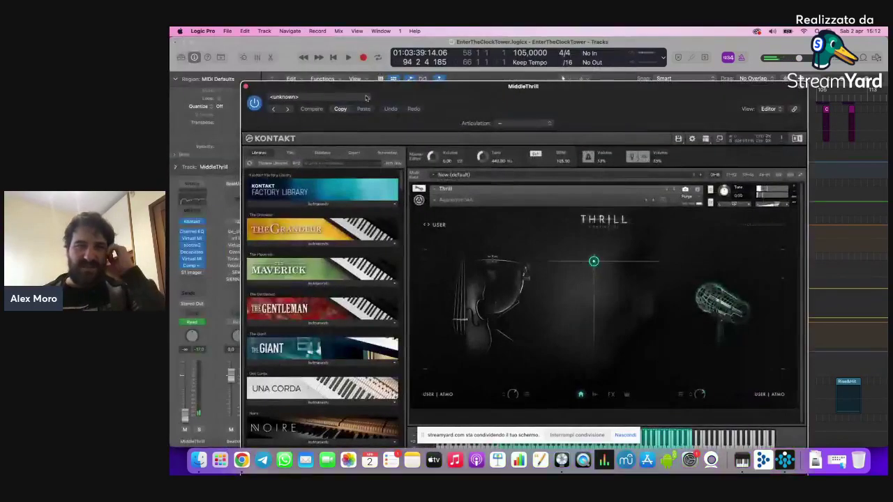
click(247, 89)
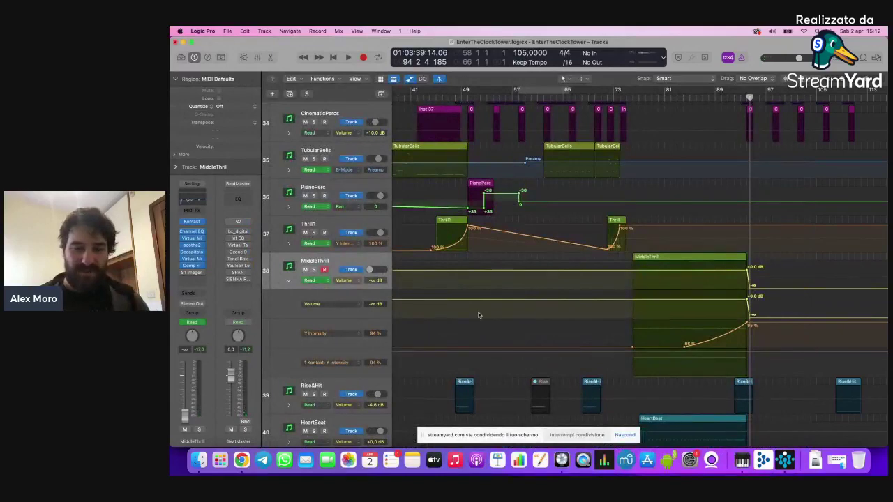
Step: Hide the automation lanes and look over the orchestral, percussion and atmosphere tracks in a compact overview
key(super+Up)
key(super+Up)
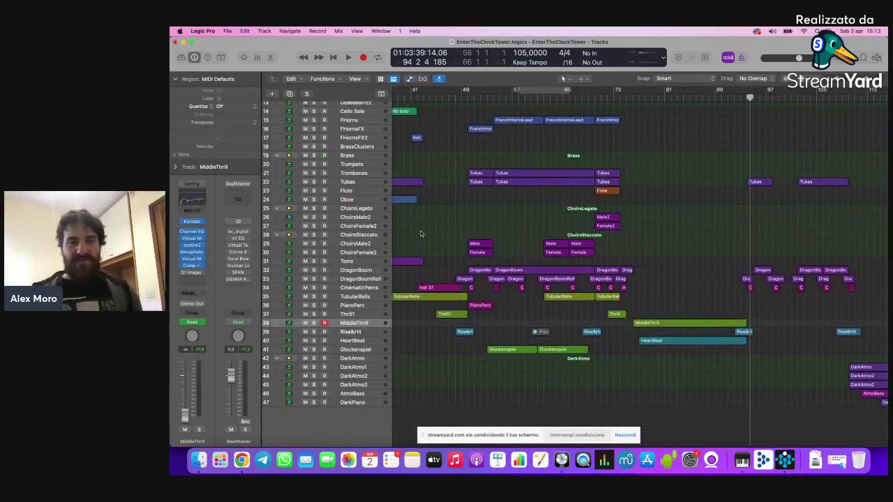
scroll(421, 233, right, 10)
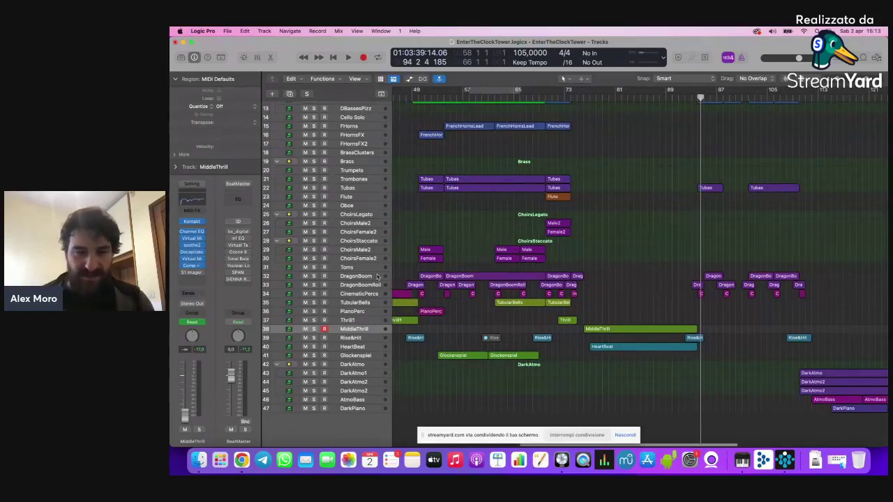
Step: Switch to Finder and open the SeasideLandscape1 project from Workshop's Explore folder, discarding the changes to EnterTheClockTower
click(198, 460)
click(318, 106)
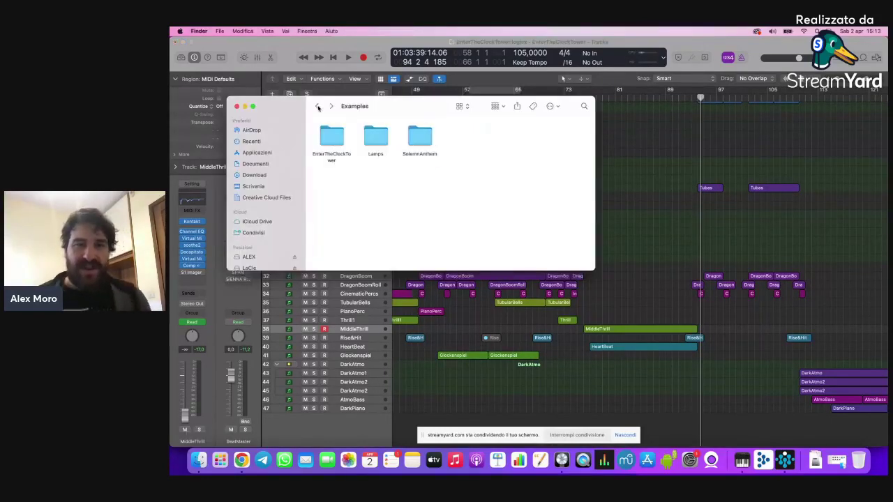
click(317, 107)
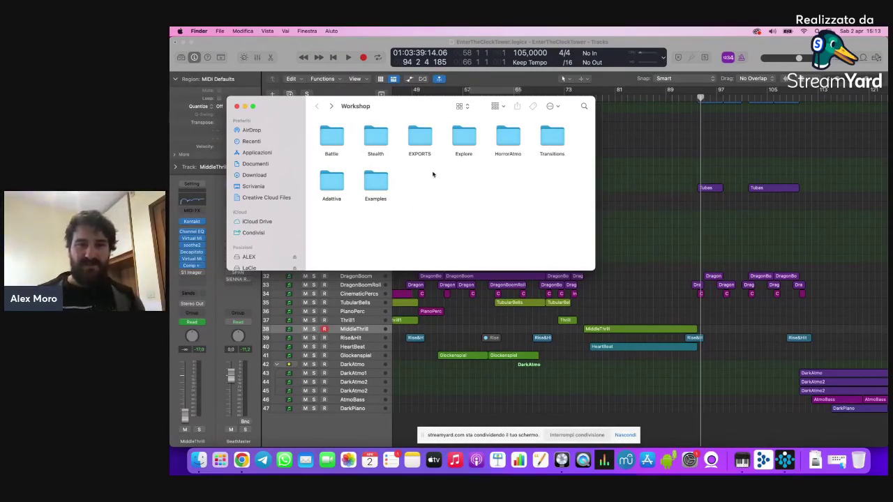
double_click(458, 131)
double_click(464, 138)
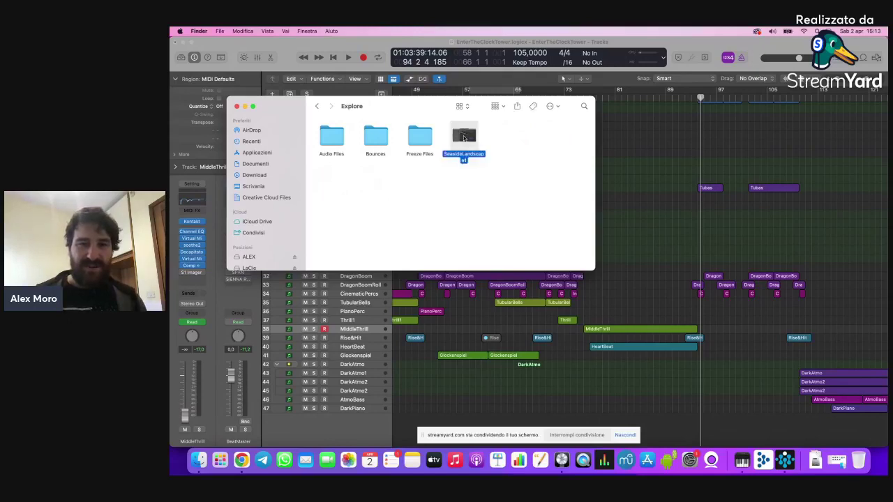
click(528, 199)
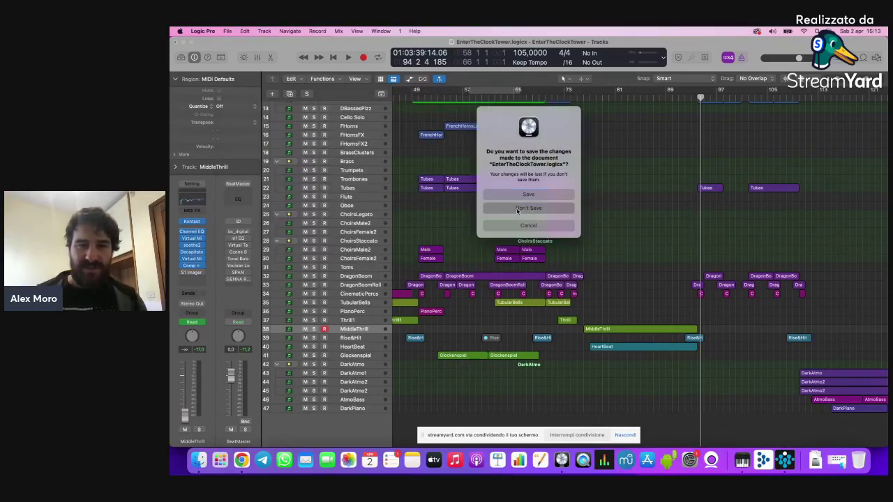
click(516, 209)
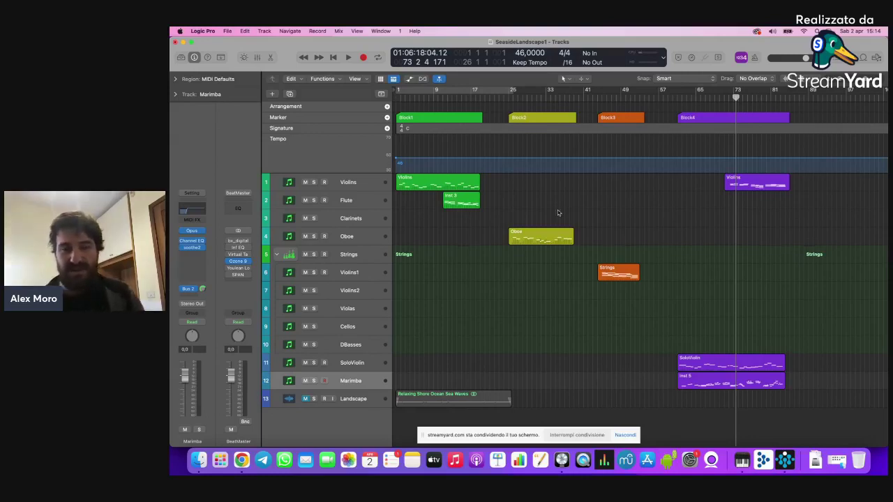
Step: Return the playhead to the project start and highlight the Block1, Block2, Block3 and Block4 markers one after another
key(Return)
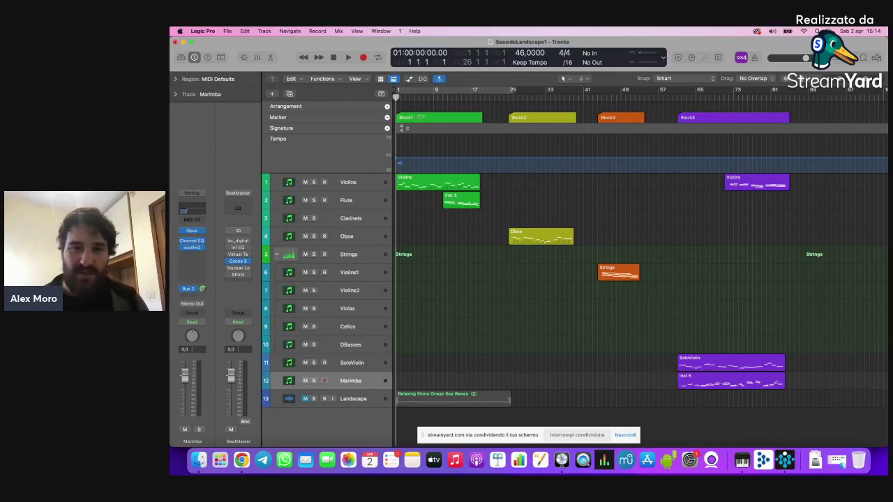
click(408, 117)
click(544, 117)
click(614, 117)
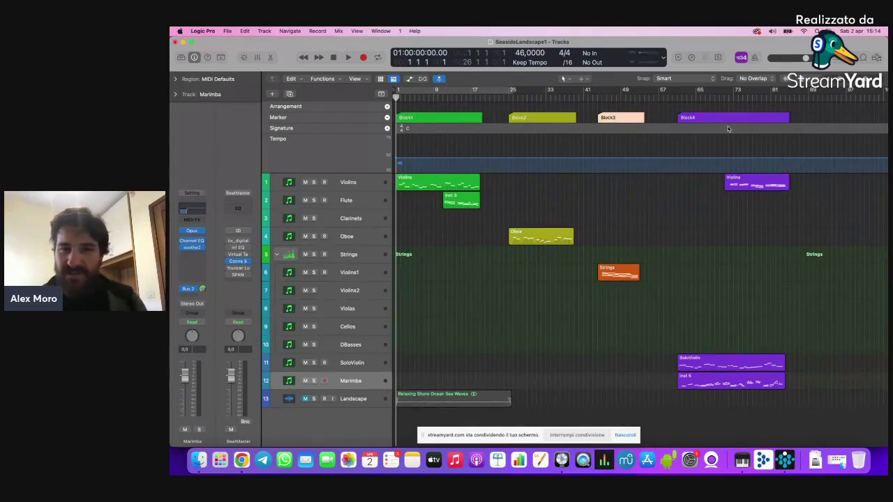
click(732, 118)
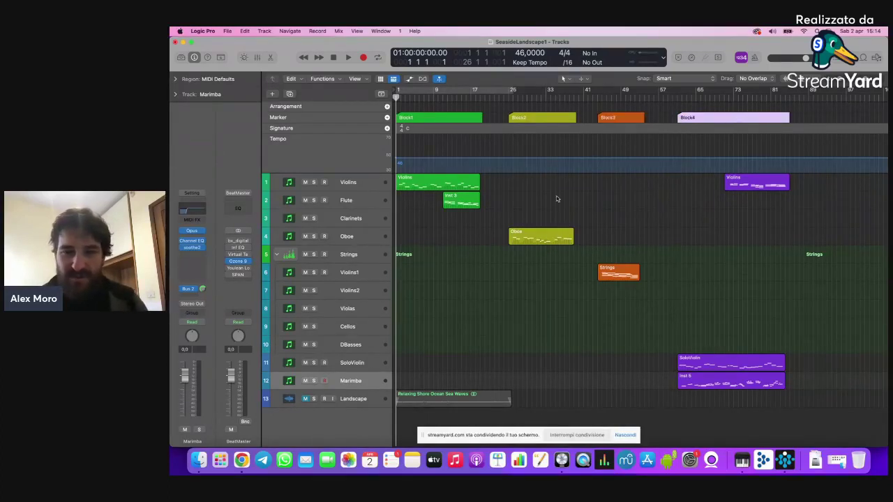
click(451, 238)
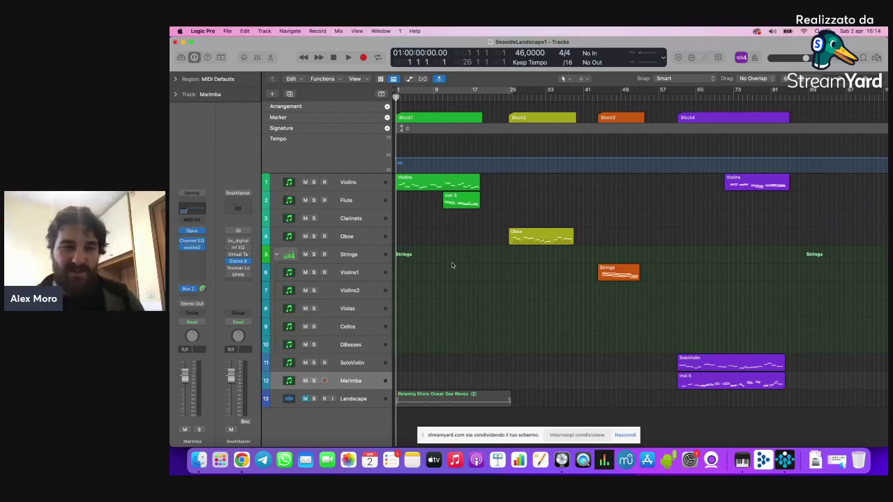
Step: Select the Violins, SoloViolin and Marimba regions under Block4 together, then clear the selection
mouse_move(451, 262)
mouse_down()
mouse_move(441, 221)
mouse_move(458, 253)
mouse_up()
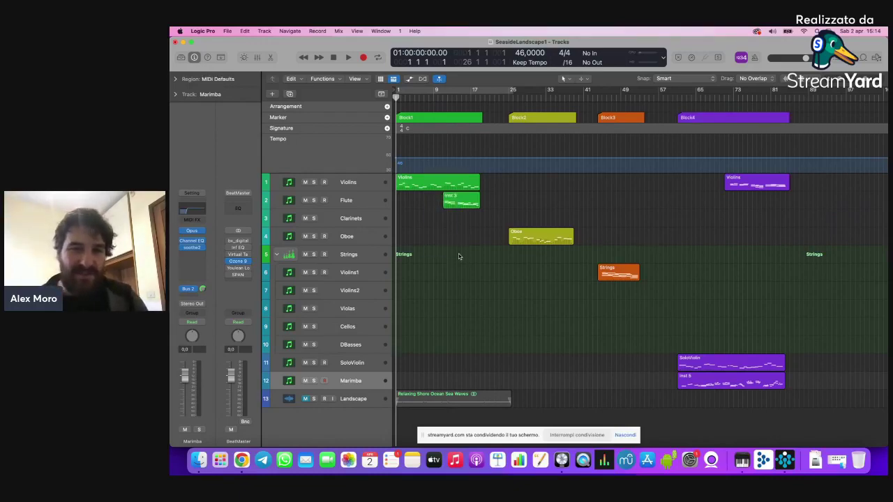
drag(702, 181, 786, 380)
click(820, 326)
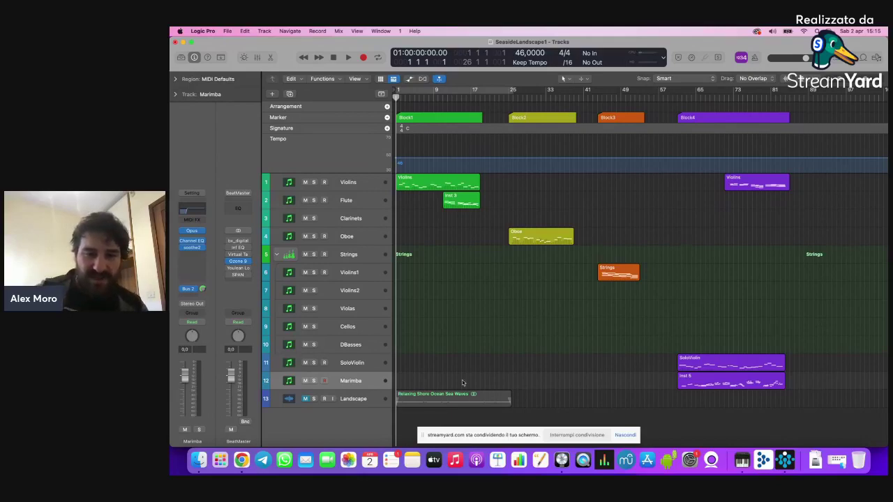
Step: Solo the Landscape track, enlarge its ocean waves region and audition it briefly from bar 1
click(313, 399)
click(331, 399)
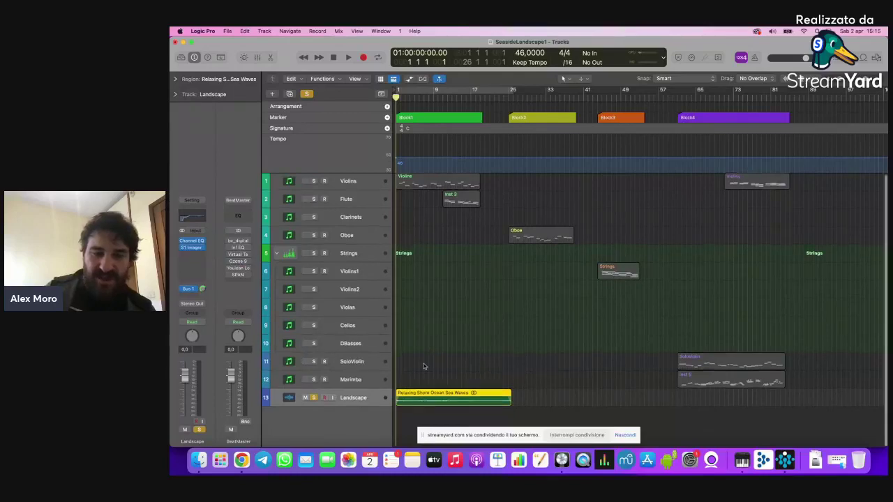
key(super+Down)
key(super+Down)
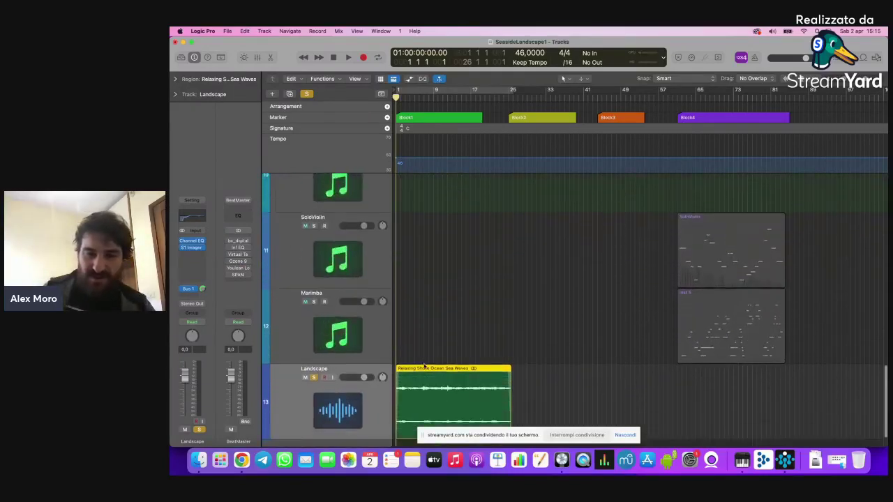
key(super+Right)
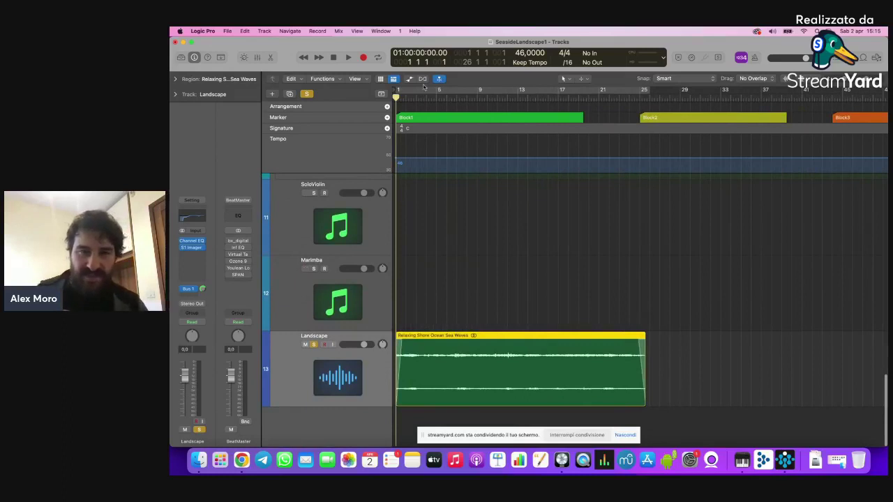
key(space)
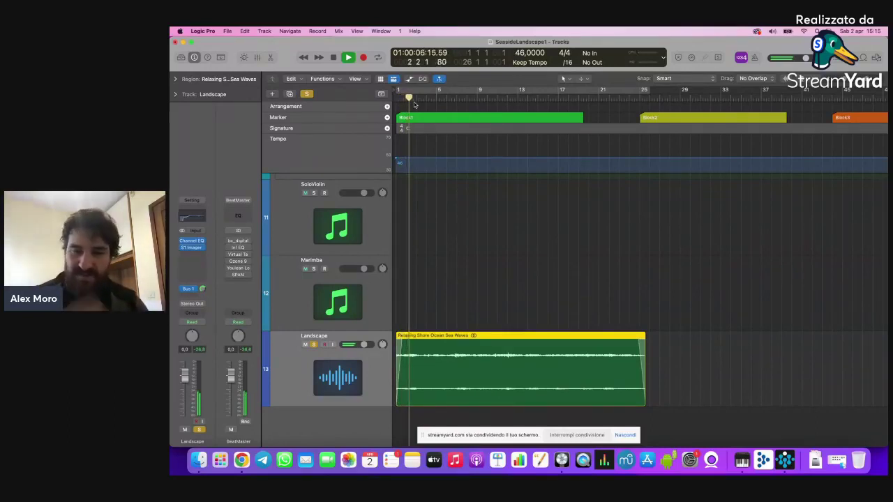
key(space)
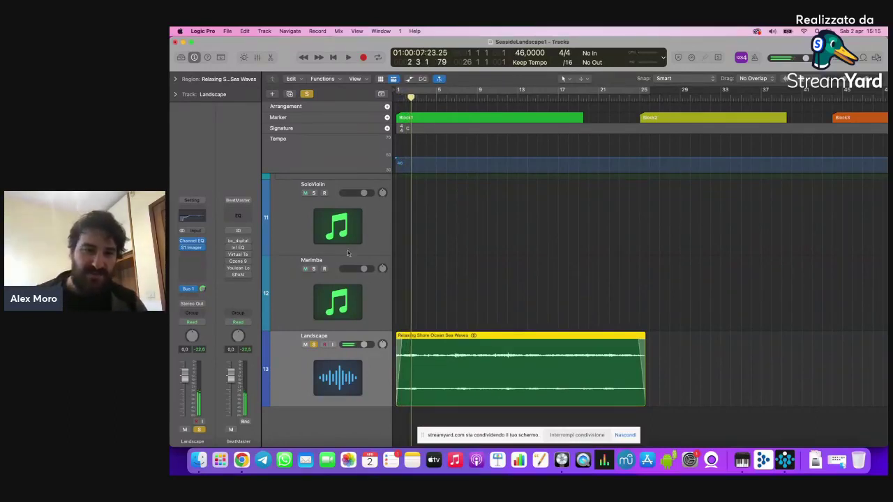
Step: Mute the Landscape track, clear its solo and deselect the ocean waves region
click(304, 344)
click(313, 345)
scroll(426, 291, up, 2)
scroll(426, 291, down, 2)
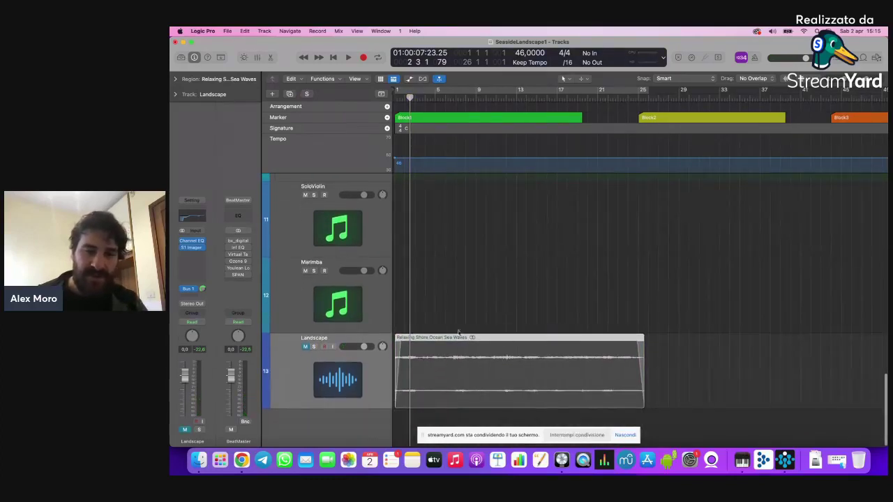
click(511, 316)
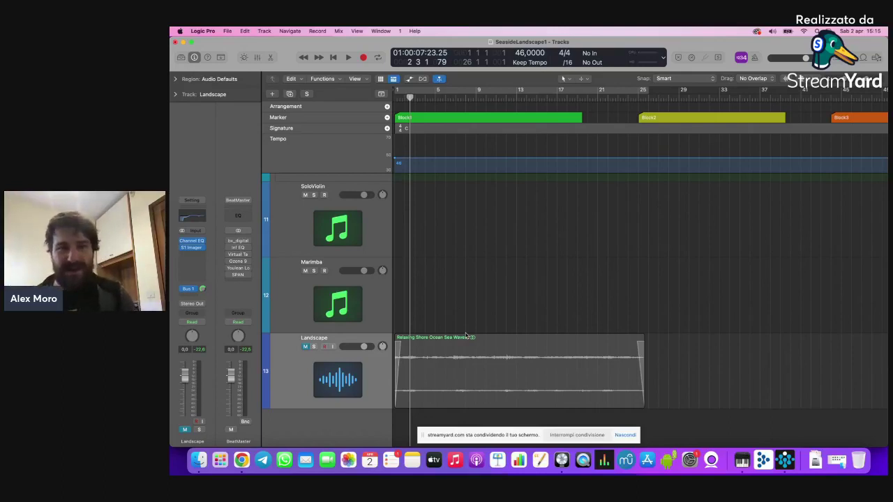
scroll(466, 336, up, 3)
scroll(467, 335, down, 3)
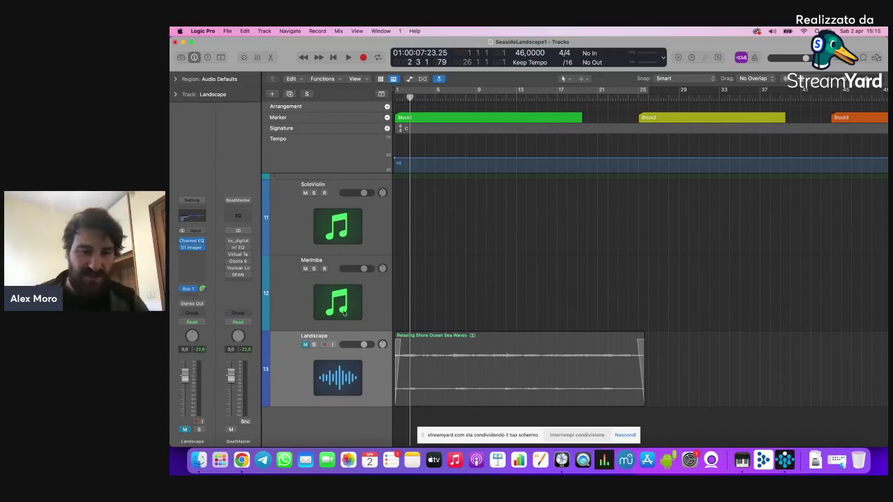
click(305, 344)
click(305, 344)
Step: Start playing the Block1 violin section from bar 1 beat 3 with the Landscape track muted
scroll(440, 280, up, 15)
key(z)
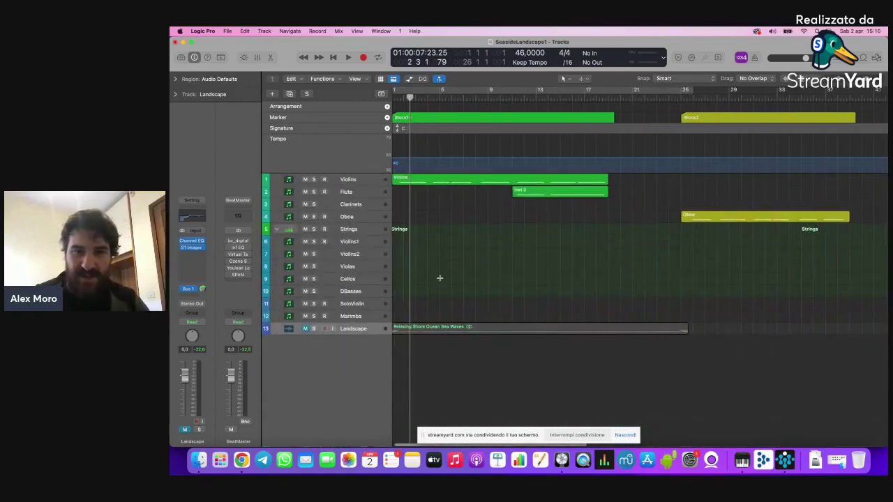
click(395, 97)
drag(395, 97, 399, 97)
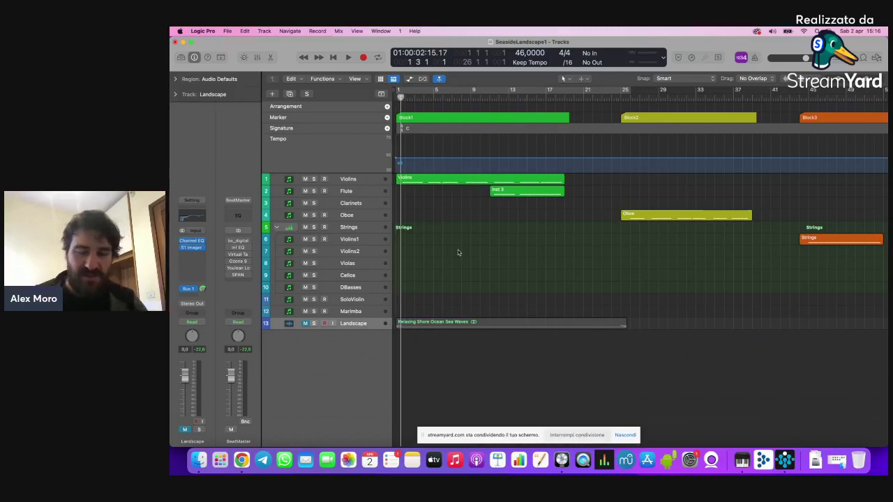
key(z)
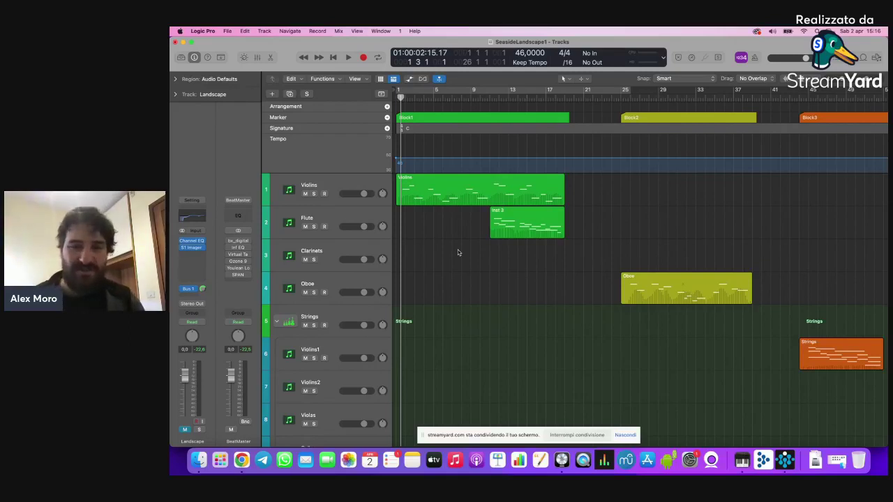
key(space)
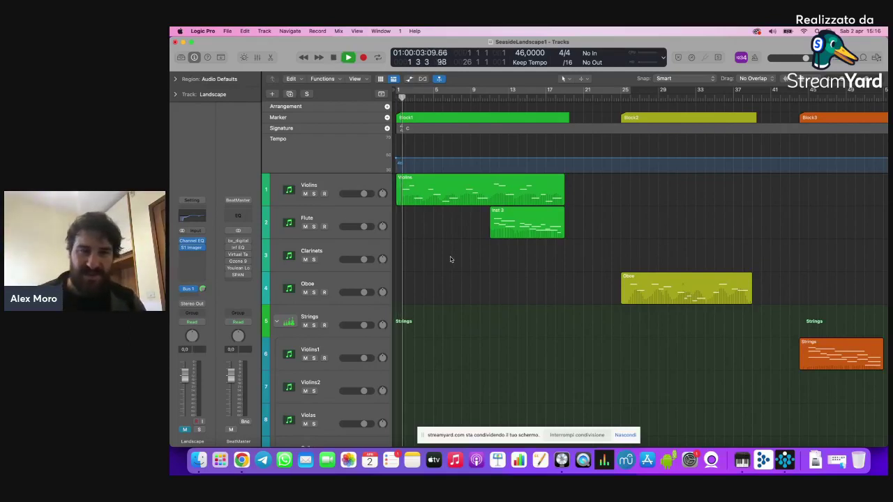
Step: Select the Violins track during Block1 playback, view its Opus instrument window, close it and stop playback
click(366, 195)
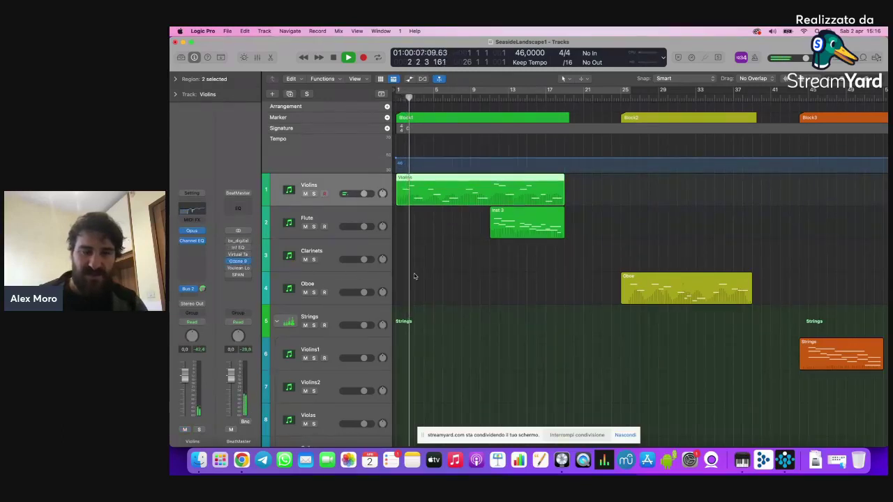
scroll(413, 277, down, 1)
scroll(414, 277, up, 1)
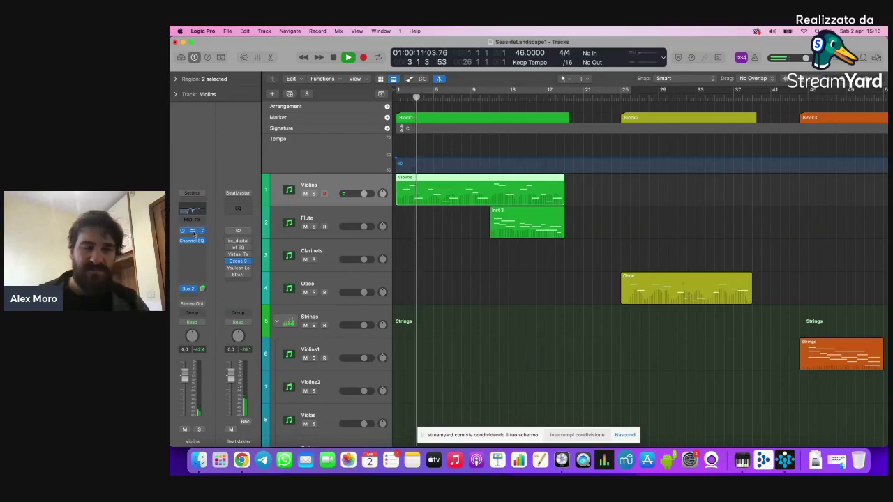
key(v)
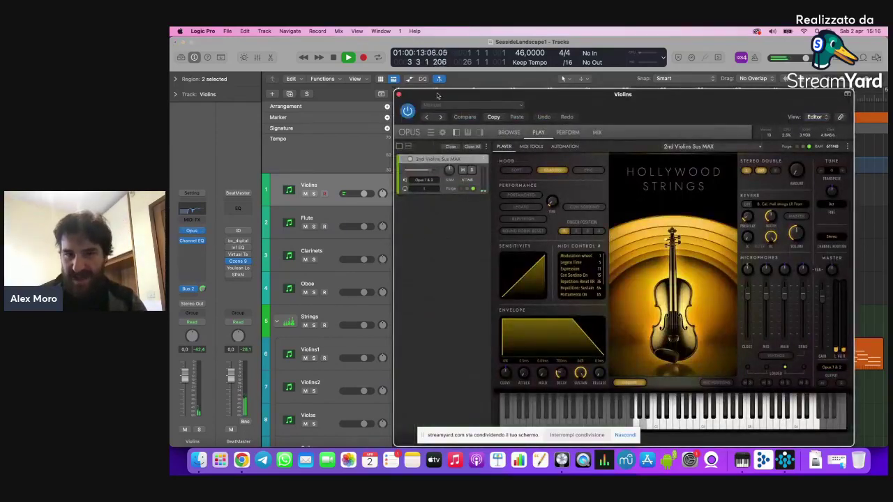
click(399, 95)
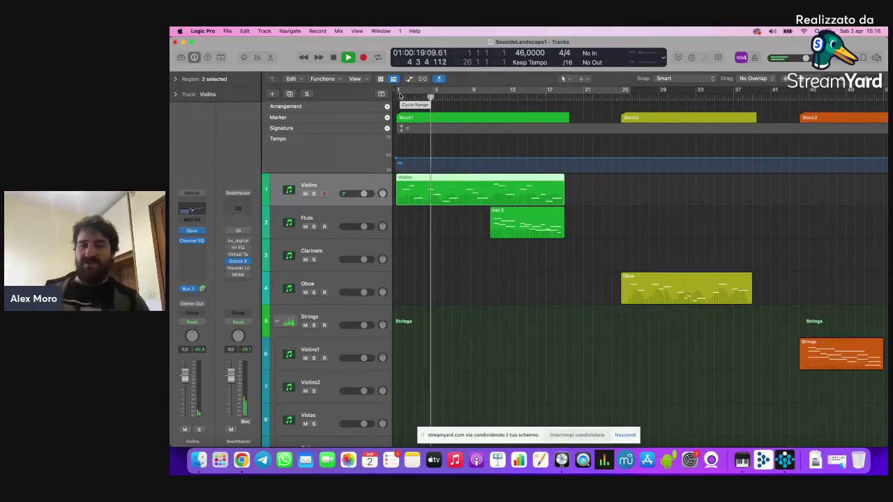
key(space)
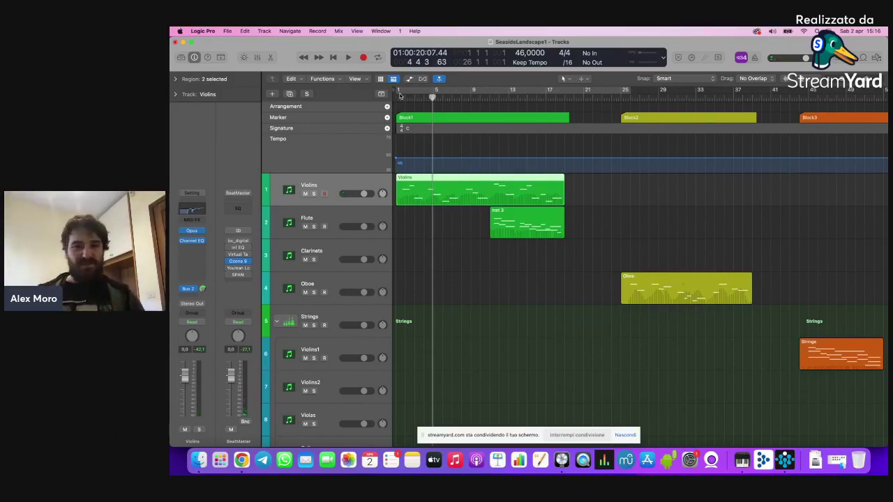
Step: Audition Block1 from bar 11, where the flute enters, and select the Flute track before stopping playback
click(490, 96)
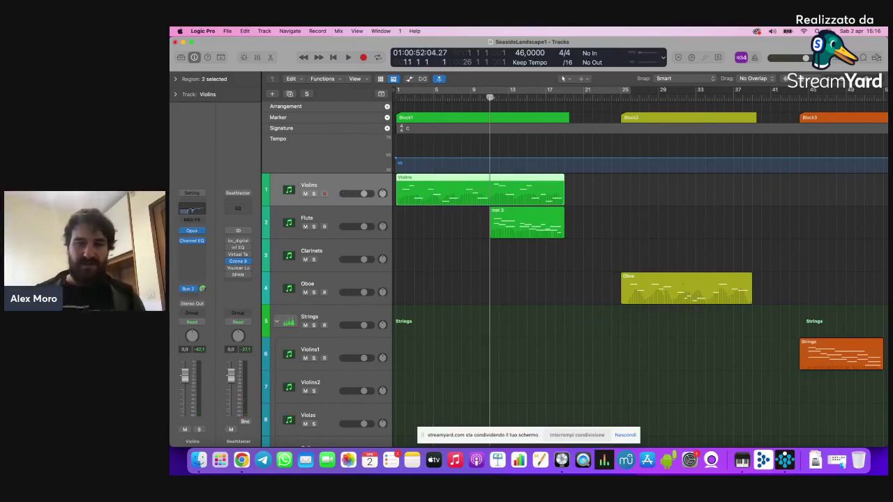
key(space)
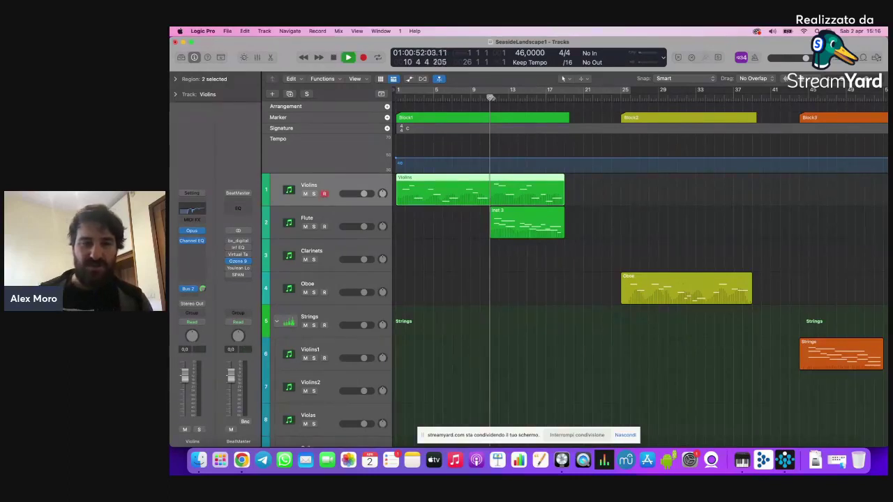
click(337, 233)
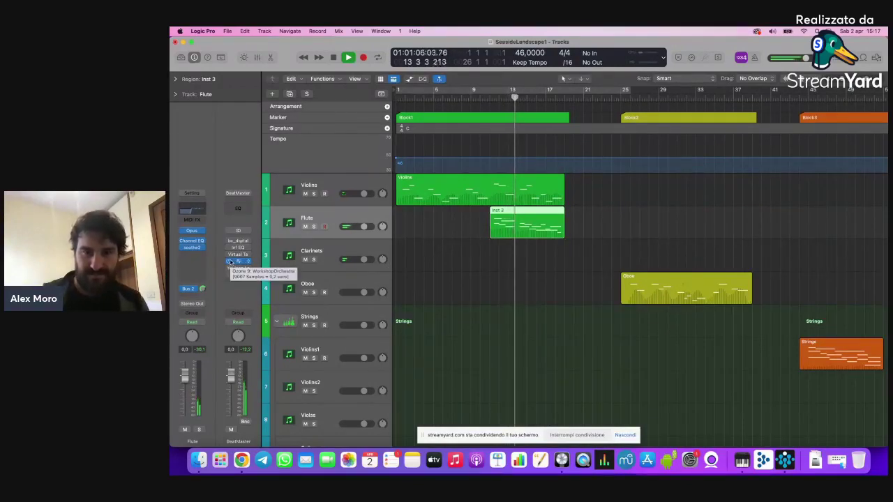
key(space)
Step: Clear the flute region selection, enlarge the Block2 section and audition the Oboe region from bar 25 beat 4
scroll(465, 265, right, 2)
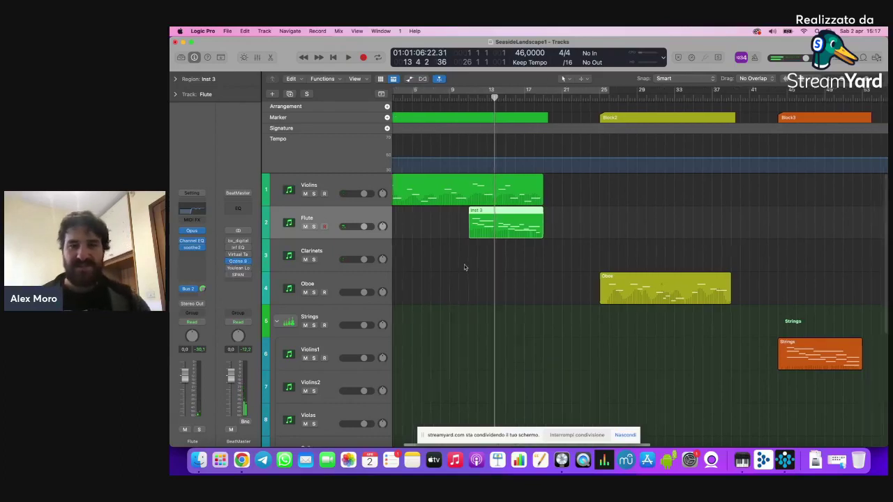
scroll(519, 237, right, 5)
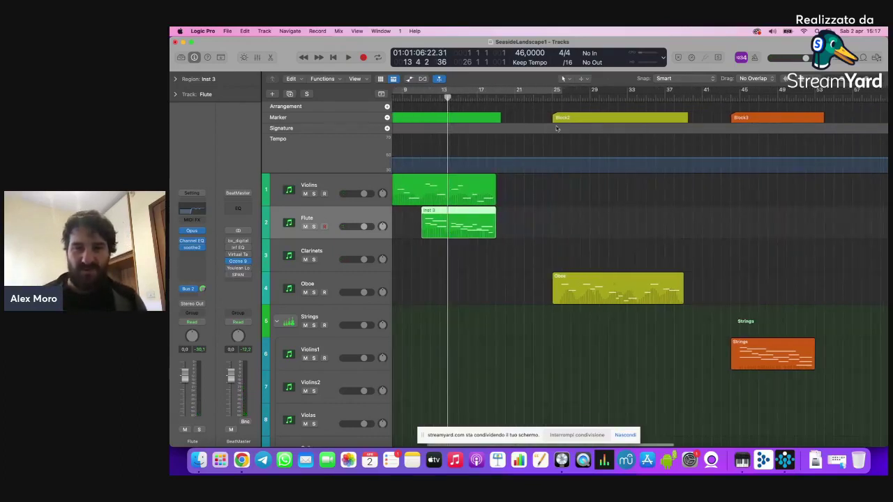
click(558, 92)
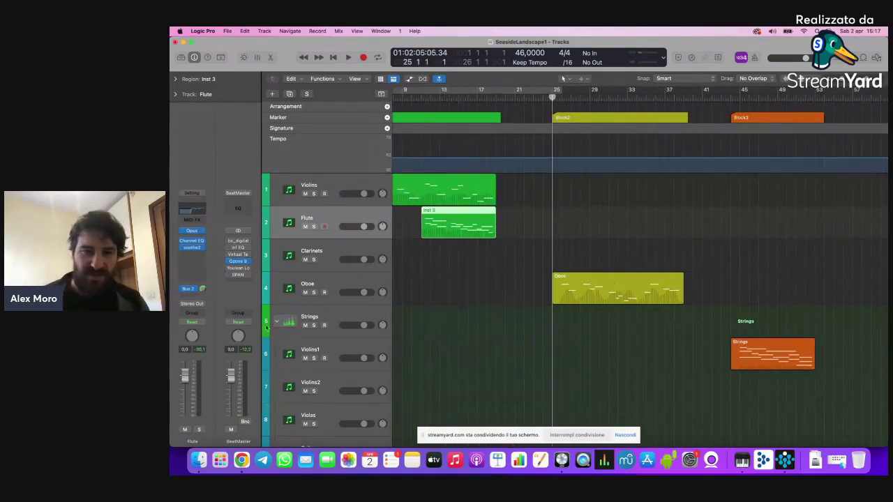
click(564, 218)
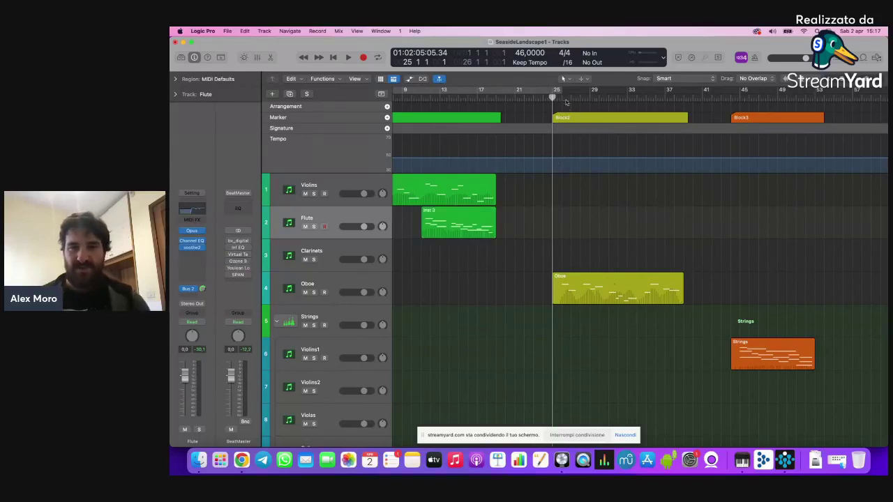
drag(555, 94, 557, 96)
scroll(565, 108, up, 5)
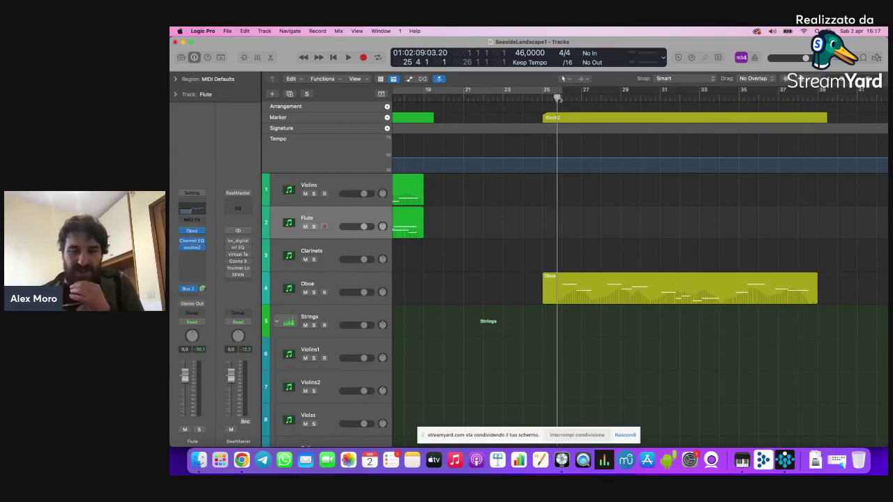
key(space)
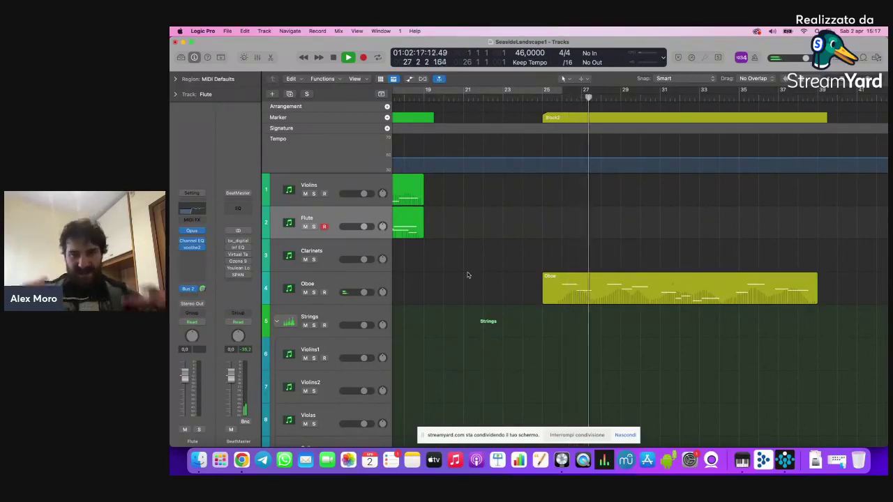
key(space)
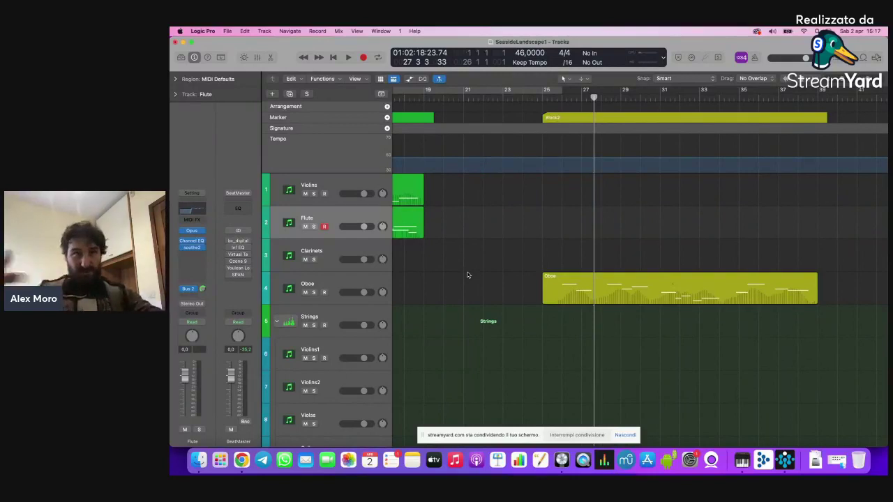
Step: Play the Block3 strings from bar 44 beat 4 while viewing the Violins1 Opus orchestrator's mixer page, then close the instrument
scroll(468, 274, right, 10)
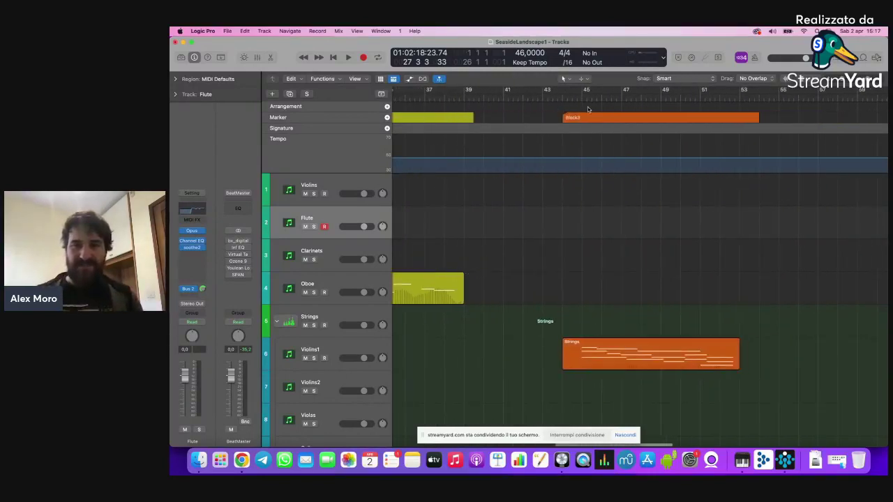
mouse_move(565, 97)
mouse_down()
mouse_move(552, 96)
mouse_move(577, 99)
mouse_up()
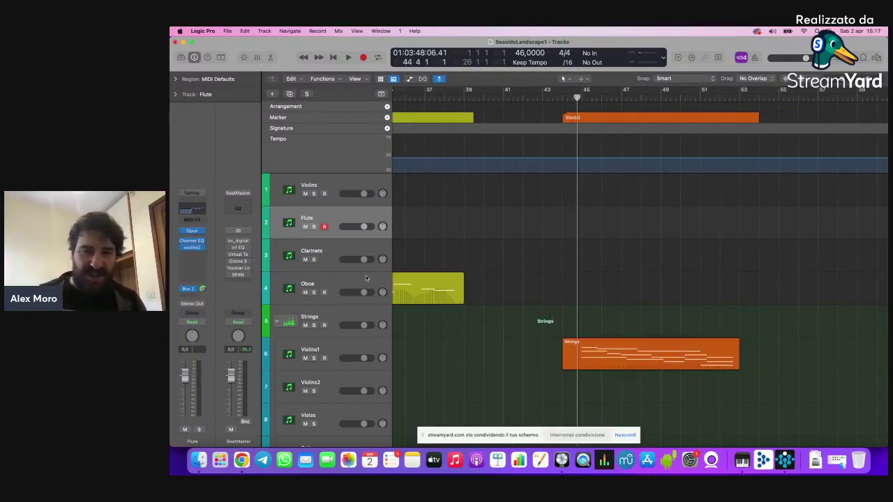
click(333, 354)
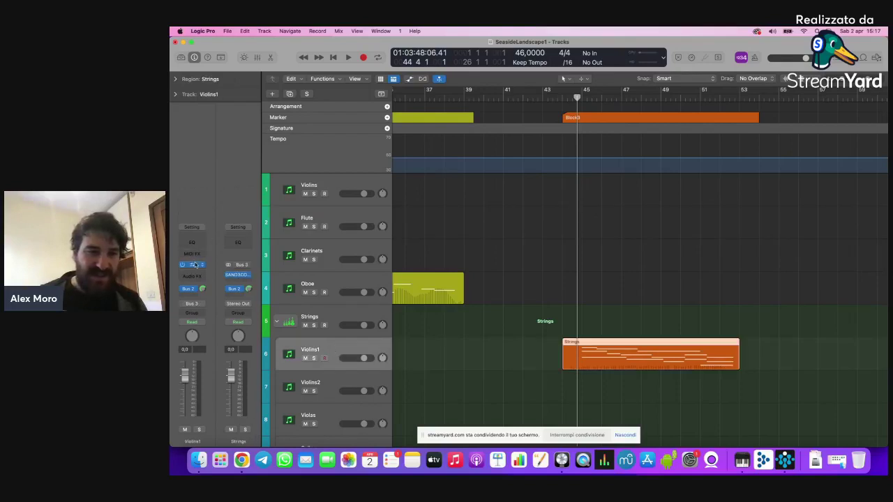
key(v)
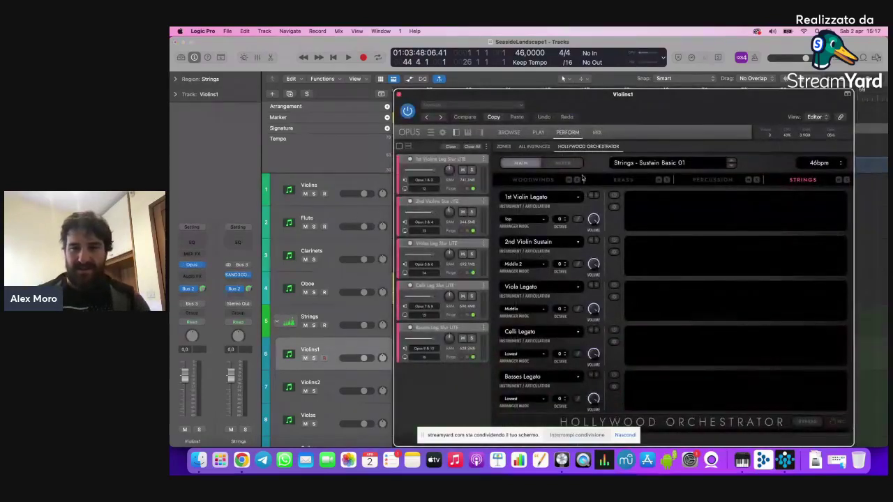
click(569, 164)
key(space)
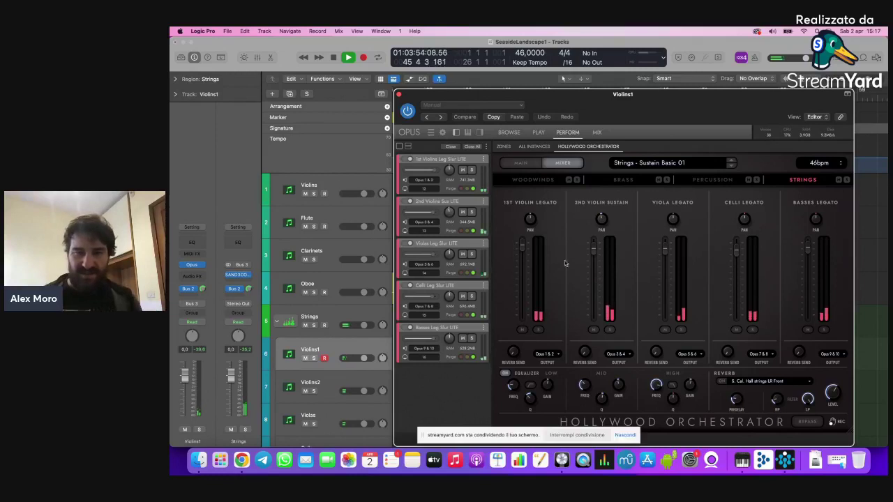
click(399, 95)
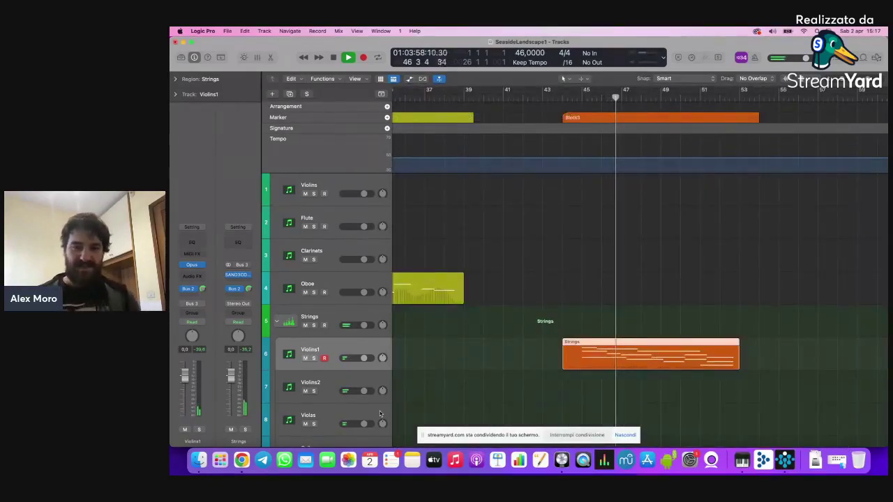
Step: Stop playback, locate Block4 with all tracks fitted in view and place the playhead at bar 71
scroll(526, 279, down, 1)
key(super+Left)
scroll(508, 327, right, 5)
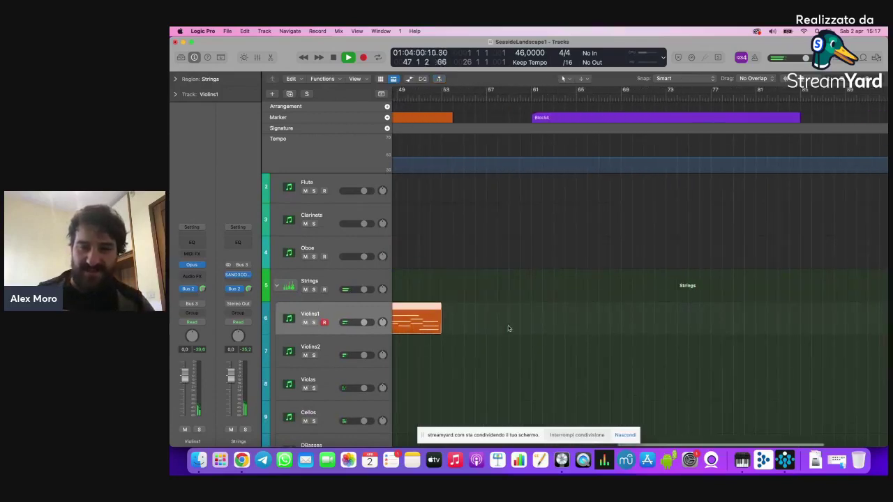
scroll(508, 327, up, 1)
scroll(509, 328, left, 2)
scroll(472, 325, right, 3)
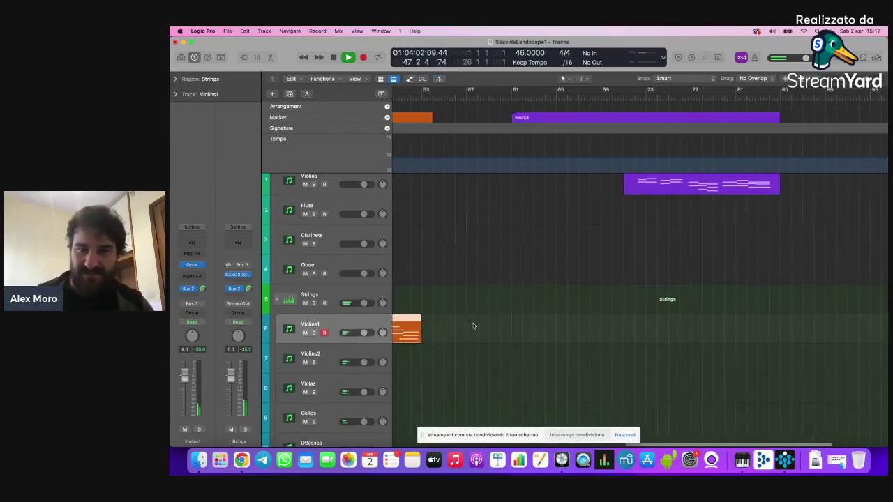
key(space)
scroll(472, 325, up, 1)
click(618, 98)
ctrl+alt+click(578, 327)
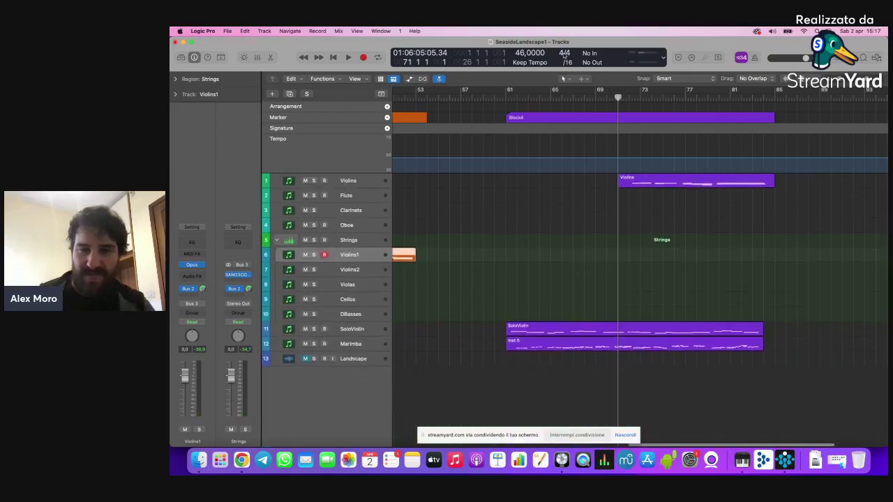
Step: Audition Block4 from bar 61, selecting the SoloViolin and Marimba tracks, and skip ahead to the Violins entry before stopping
click(508, 96)
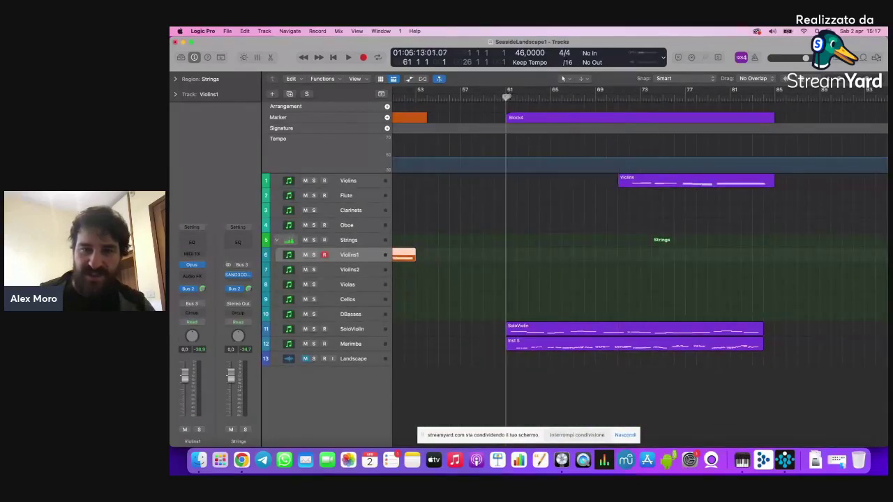
click(373, 332)
key(space)
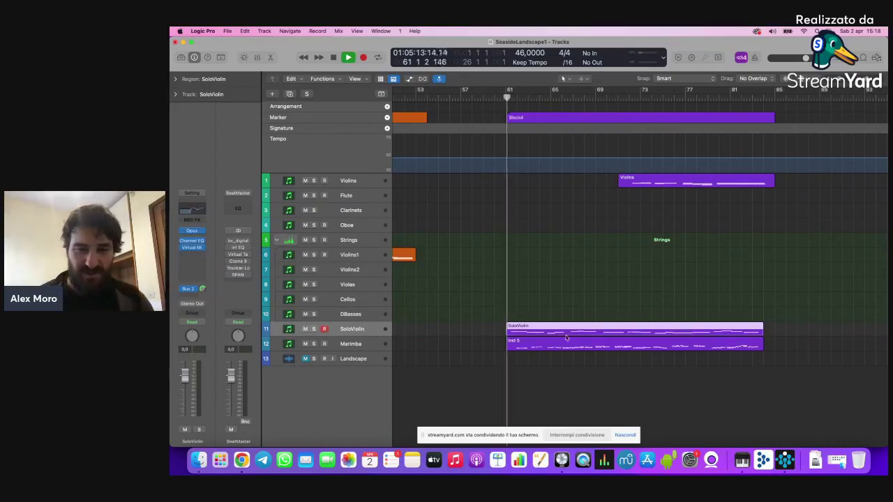
click(347, 345)
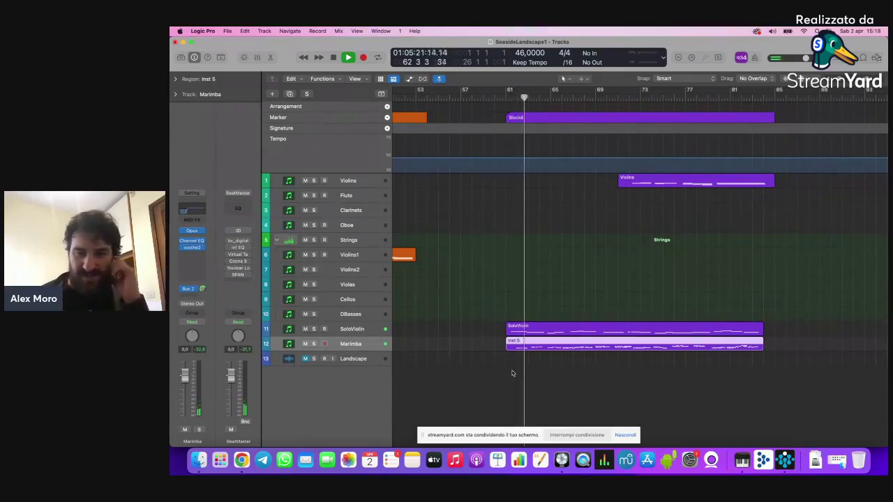
click(629, 95)
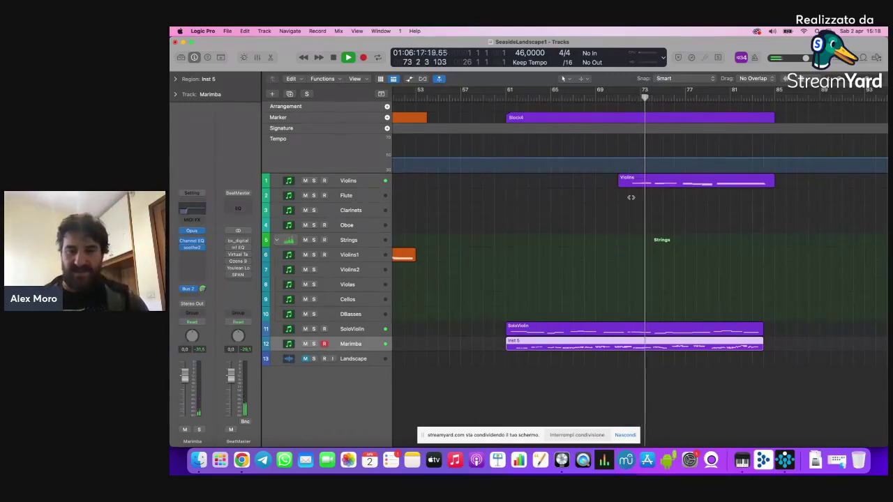
key(space)
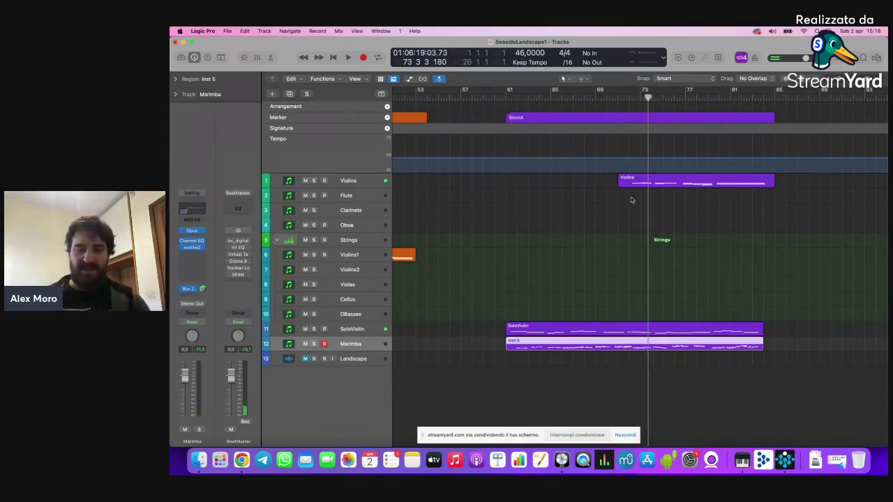
Step: Open the Stealth project from the Workshop folder in Finder, closing SeasideLandscape1 without saving its changes
key(z)
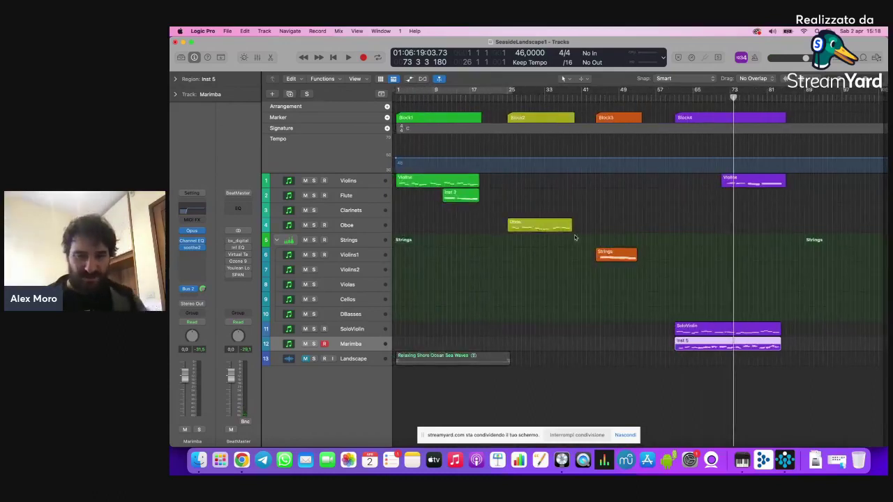
click(199, 460)
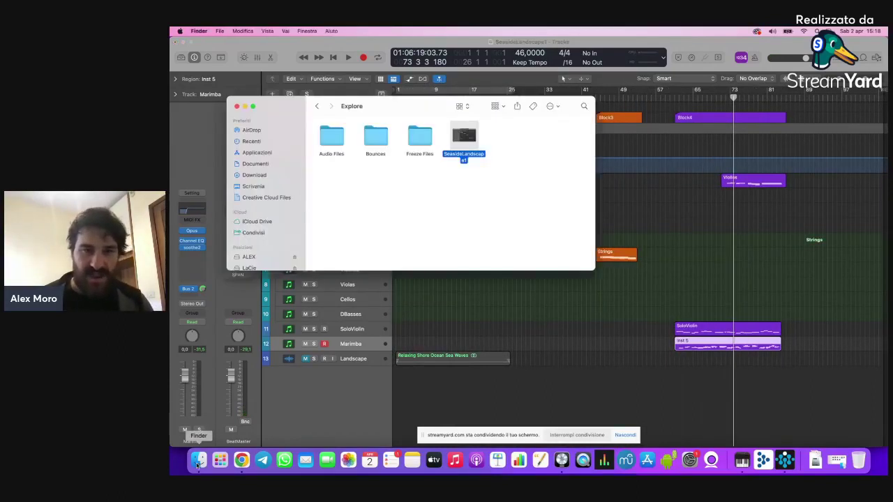
click(318, 107)
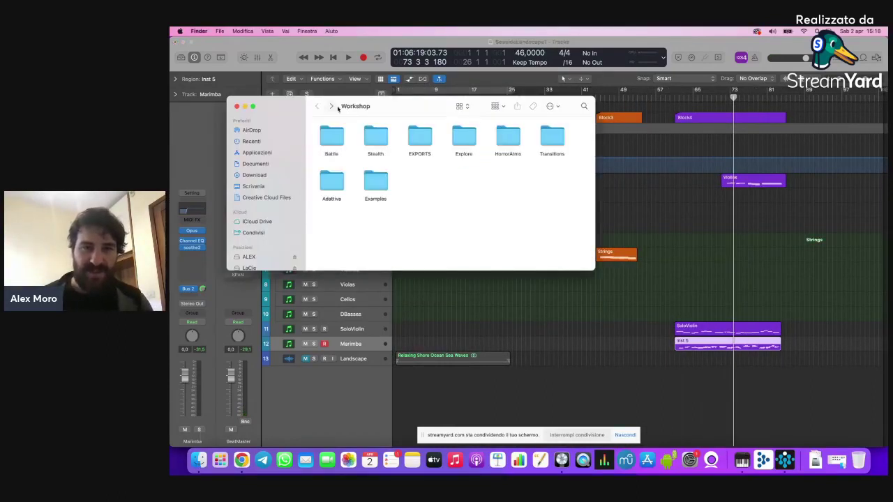
double_click(374, 139)
double_click(464, 136)
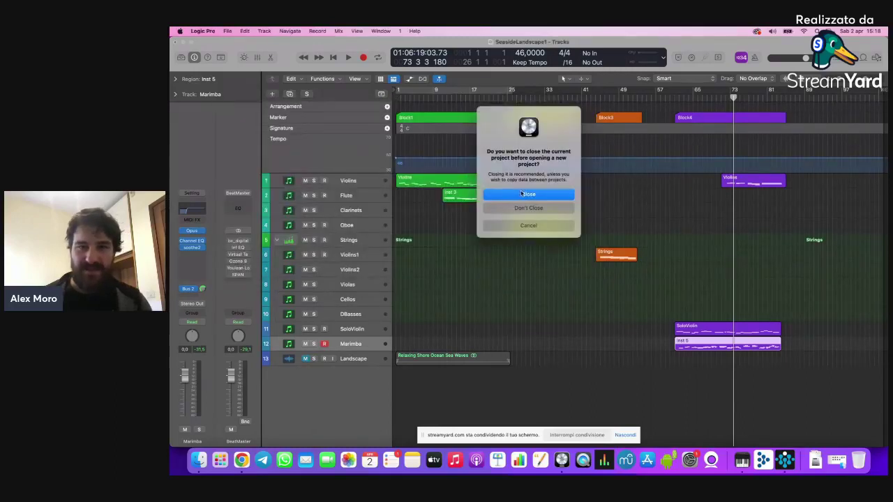
click(523, 194)
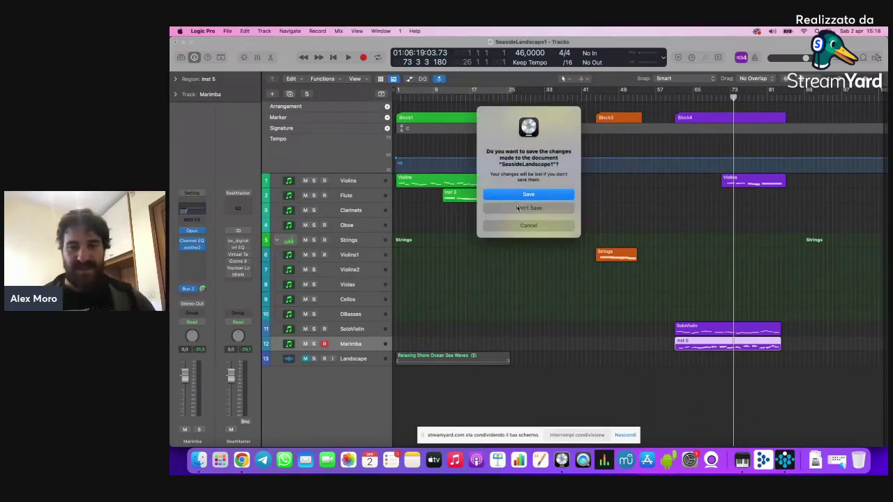
click(518, 209)
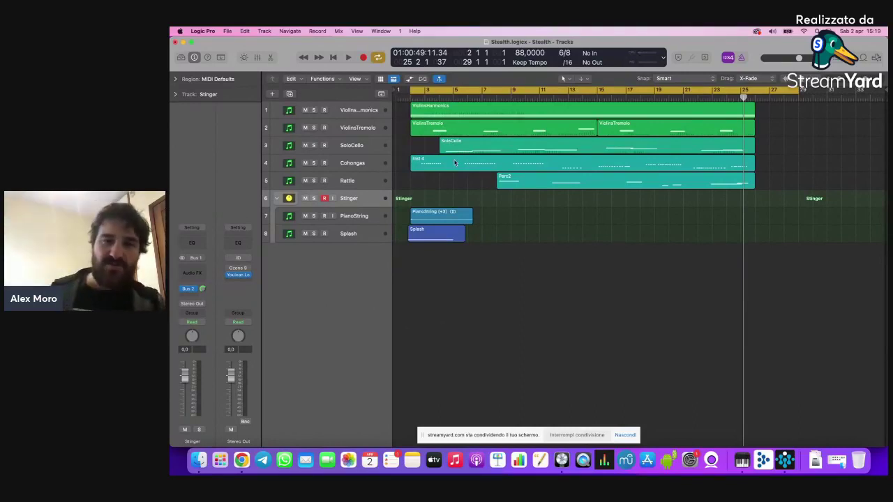
Step: Enlarge the track rows, mute the Stinger stack and play the Stealth arrangement from bar 2 to about bar 8
key(super+Down)
click(304, 215)
key(space)
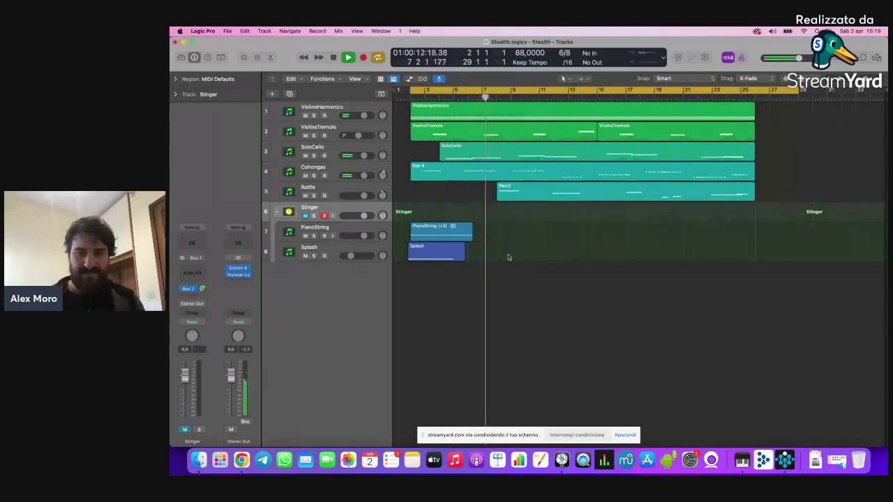
key(space)
Step: Solo the ViolinsHarmonics track and inspect its region's sustained notes in the Piano Roll, then close the editor
click(314, 115)
click(311, 116)
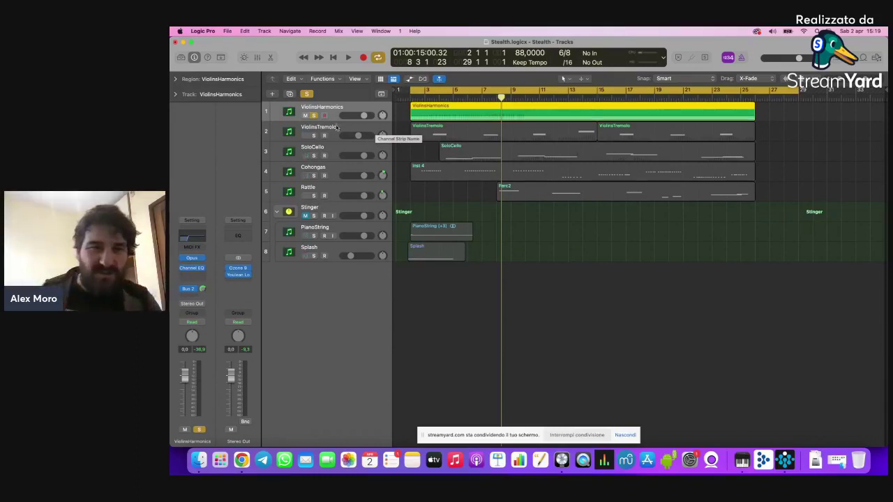
double_click(437, 113)
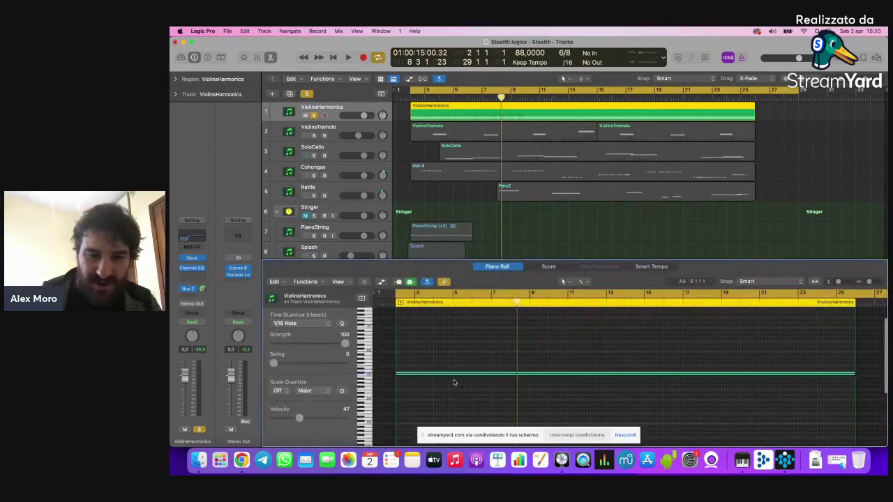
click(487, 267)
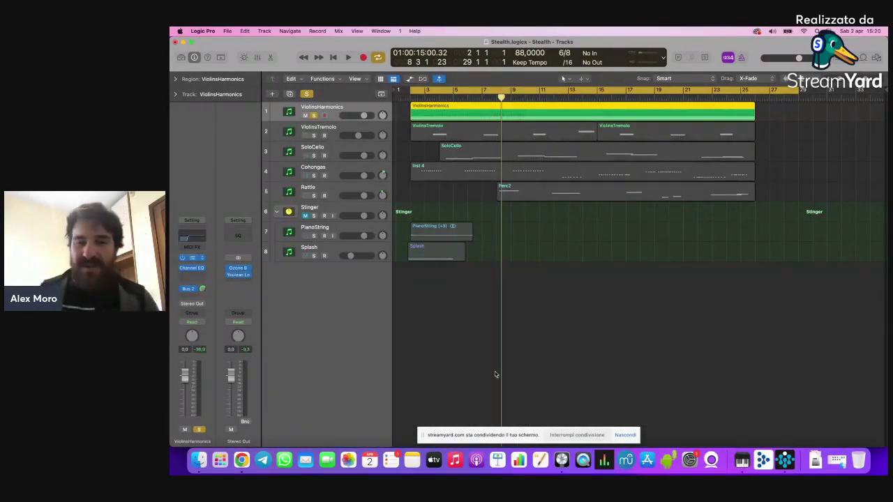
Step: Play the soloed ViolinsHarmonics track while viewing its Opus instrument's Play page, then close the instrument and stop playback
key(v)
key(space)
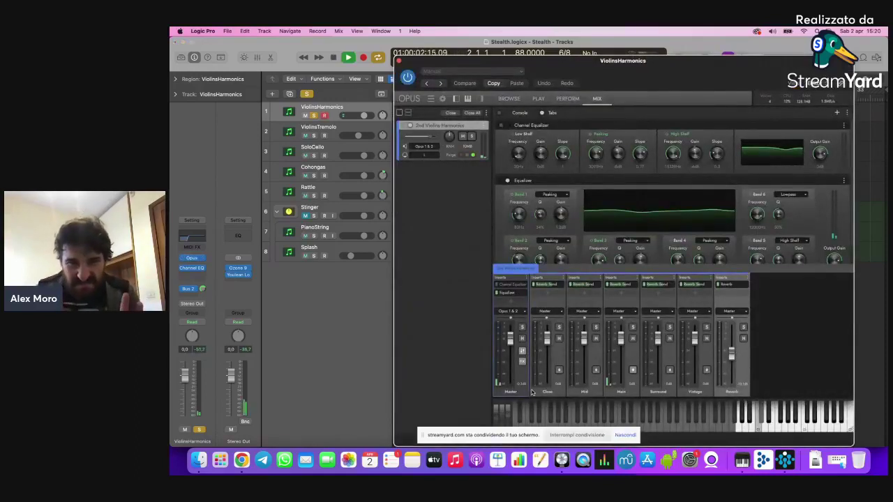
click(537, 100)
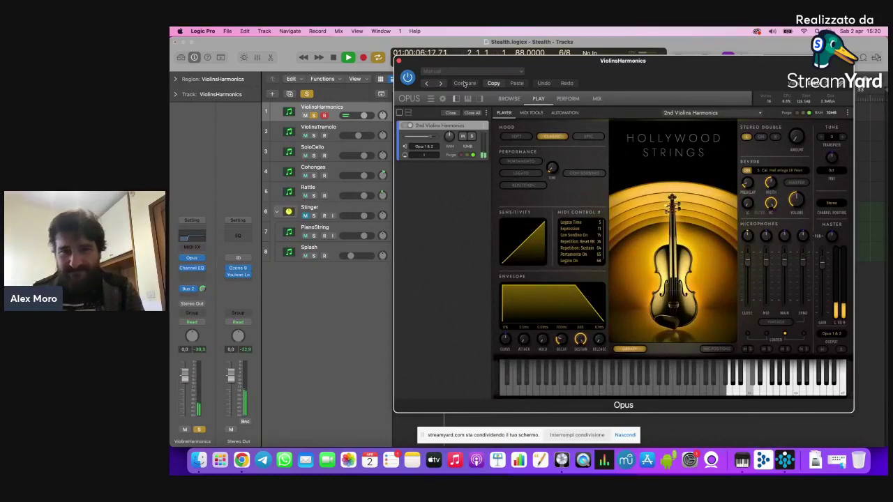
click(399, 62)
key(space)
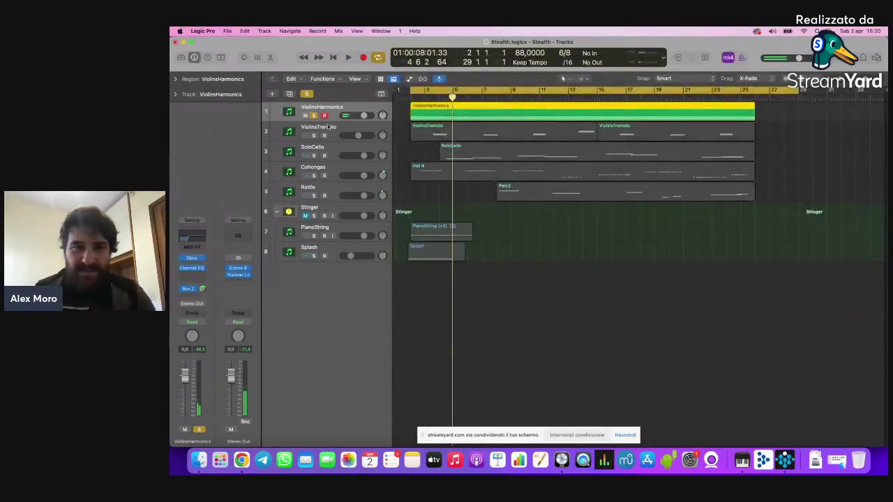
Step: Clear the existing solo and audition the ViolinsTremolo track alone from bar 3 beat 4, unsoloing it when done
click(340, 135)
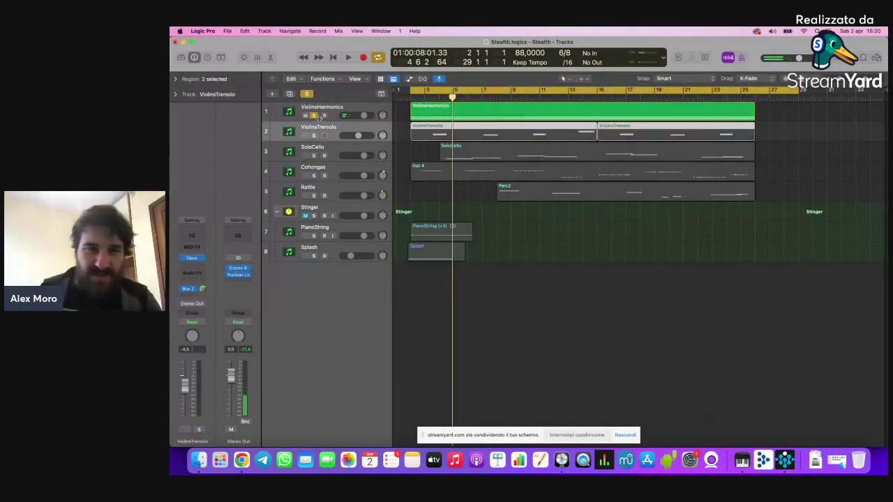
click(432, 94)
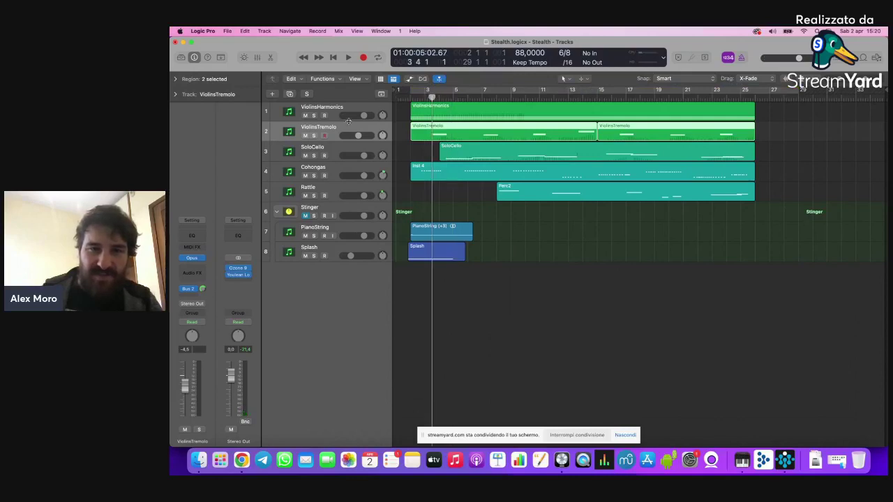
key(s)
key(space)
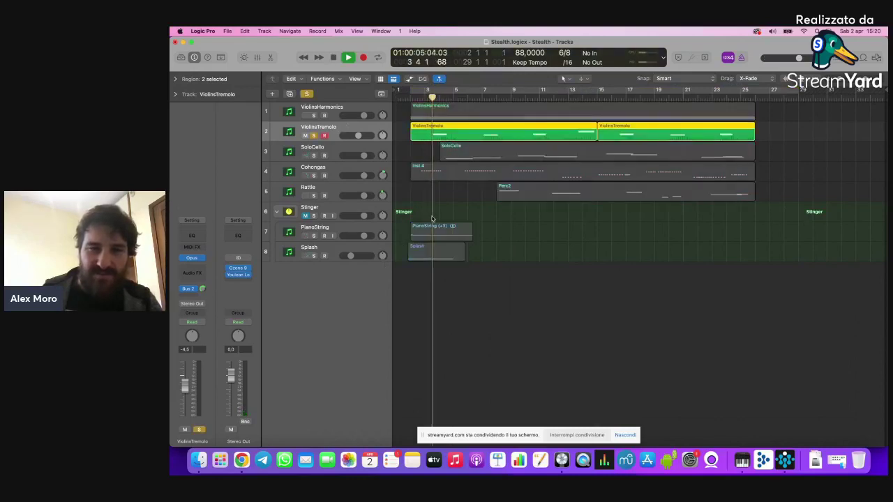
key(space)
key(s)
Step: Audition the SoloCello track in solo from around bar 4, then stop and unsolo it
click(452, 152)
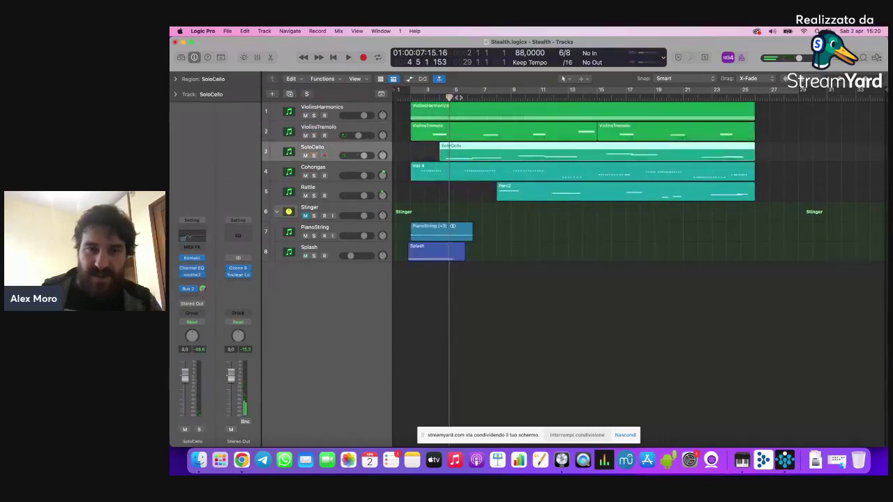
key(s)
key(space)
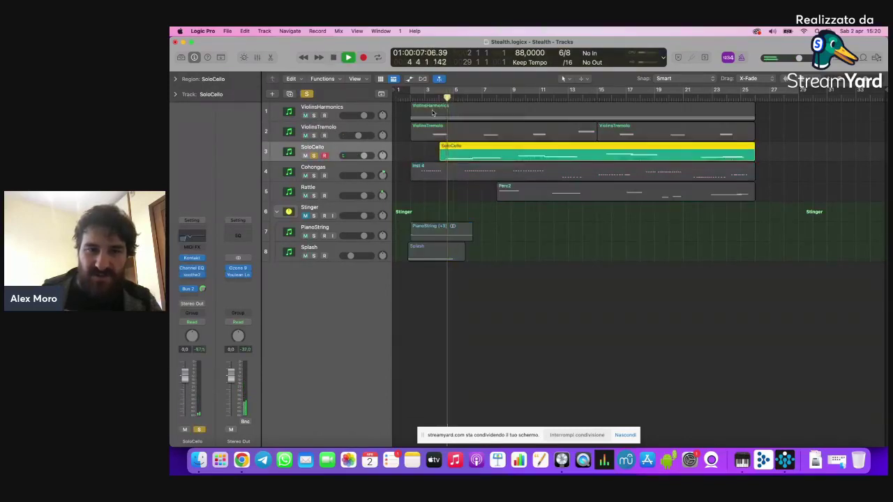
key(space)
key(s)
Step: Audition the Cohongas track in solo from bar 5 beat 6, then stop and unsolo it
key(Down)
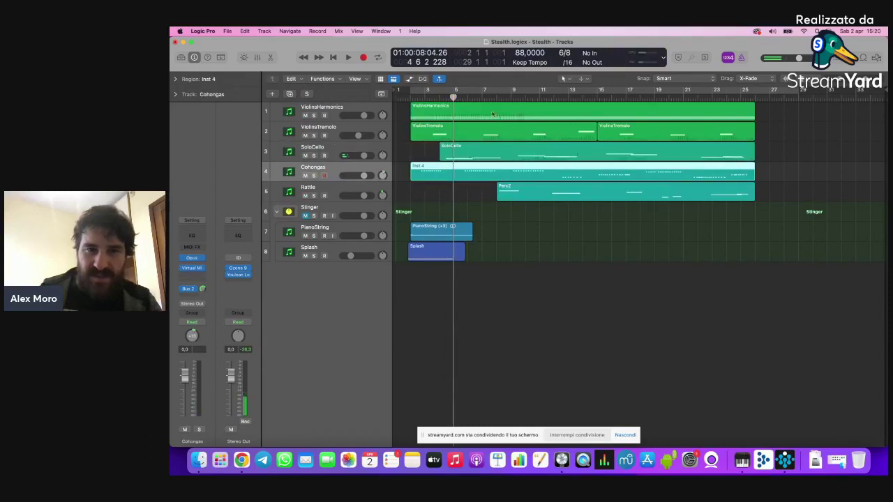
click(468, 98)
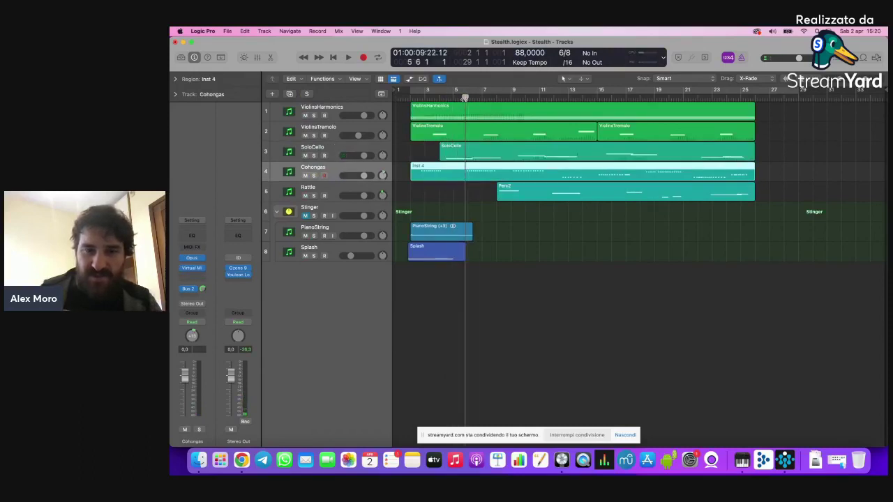
key(s)
key(space)
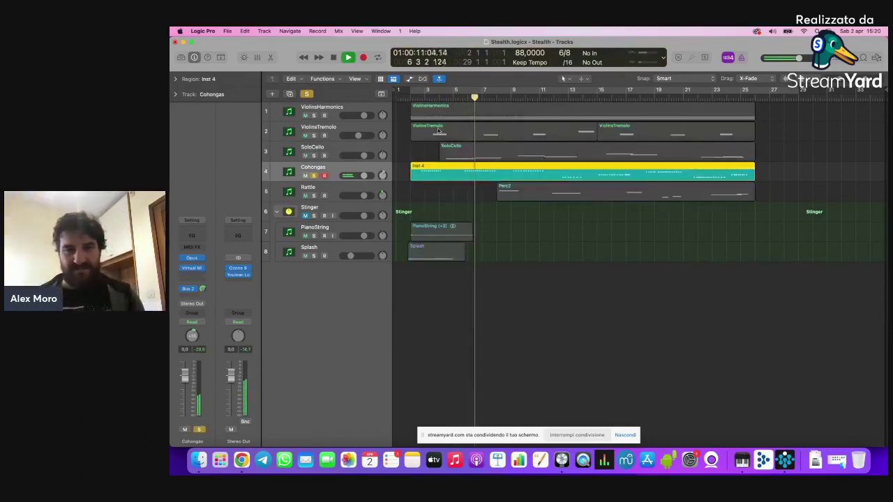
key(space)
key(s)
Step: Audition the Rattle track in solo from bar 8 to about bar 9, then stop and unsolo it
key(period)
click(339, 193)
key(s)
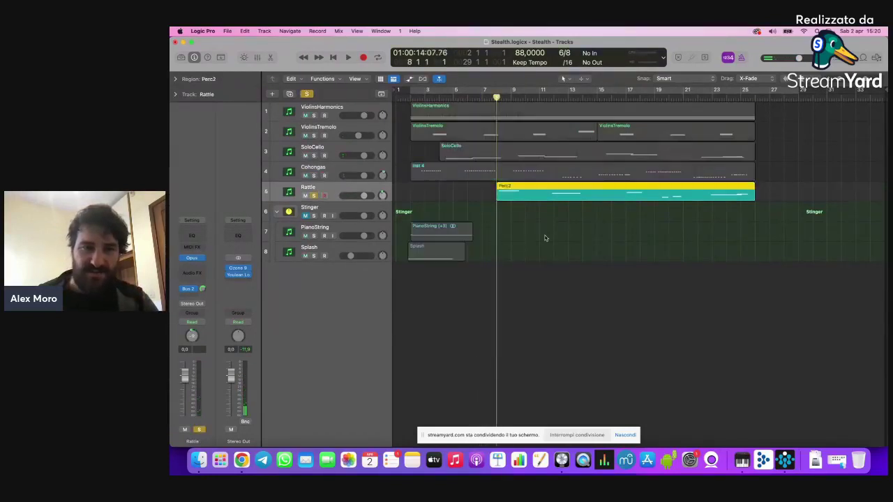
key(space)
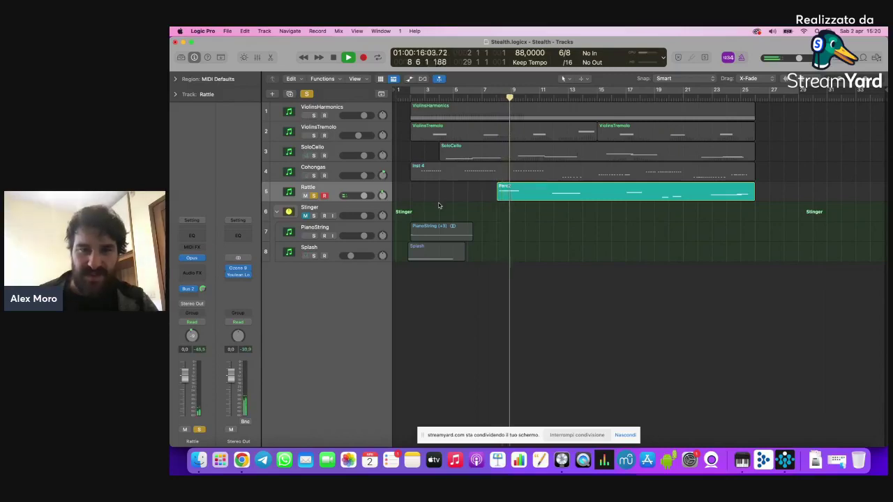
key(space)
key(s)
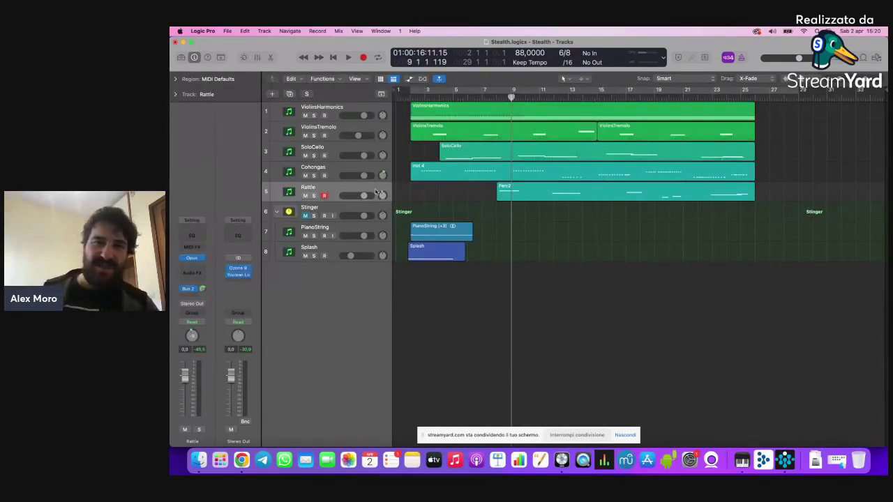
Step: Open the Battle project from Finder, closing Stealth without saving its changes
click(203, 30)
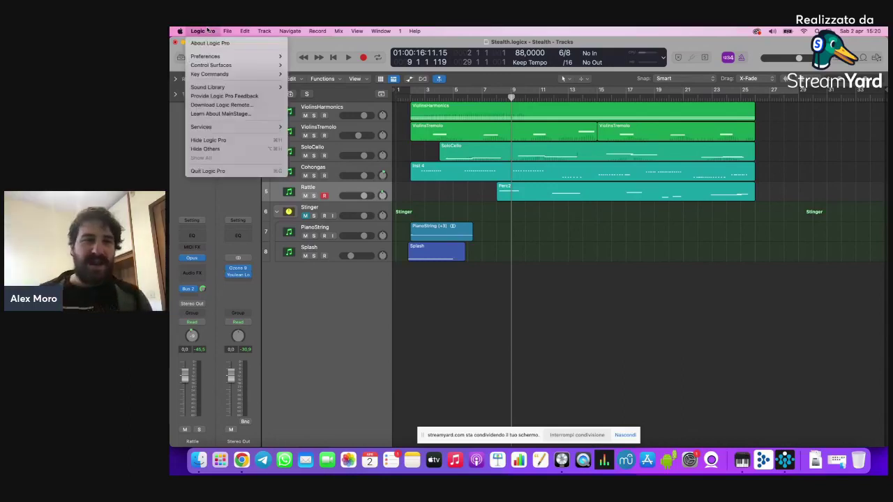
click(200, 461)
click(199, 462)
click(317, 106)
click(335, 134)
double_click(336, 133)
double_click(396, 132)
click(542, 199)
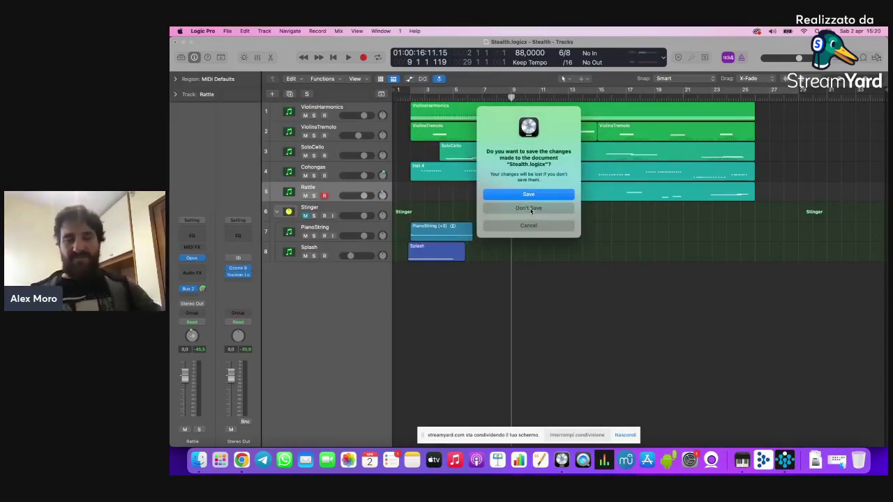
click(532, 209)
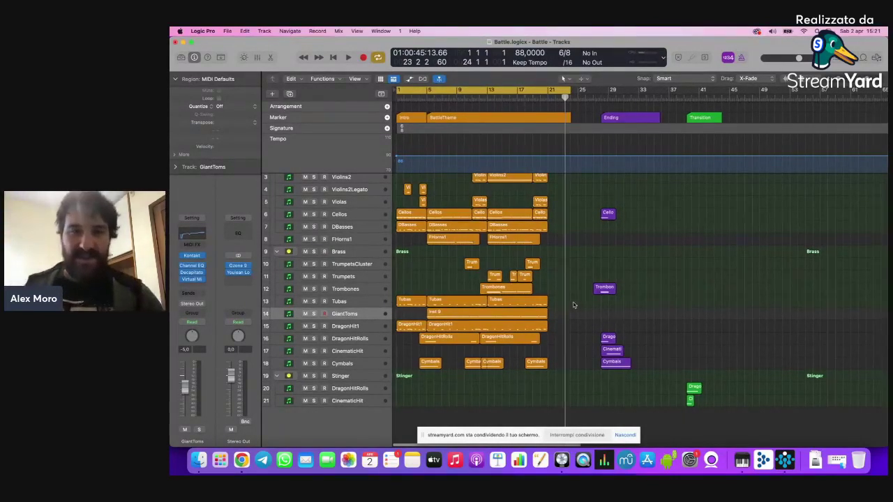
Step: Return the playhead to bar 1 and set a cycle range from bar 5 to bar 21 over the BattleTheme regions
key(c)
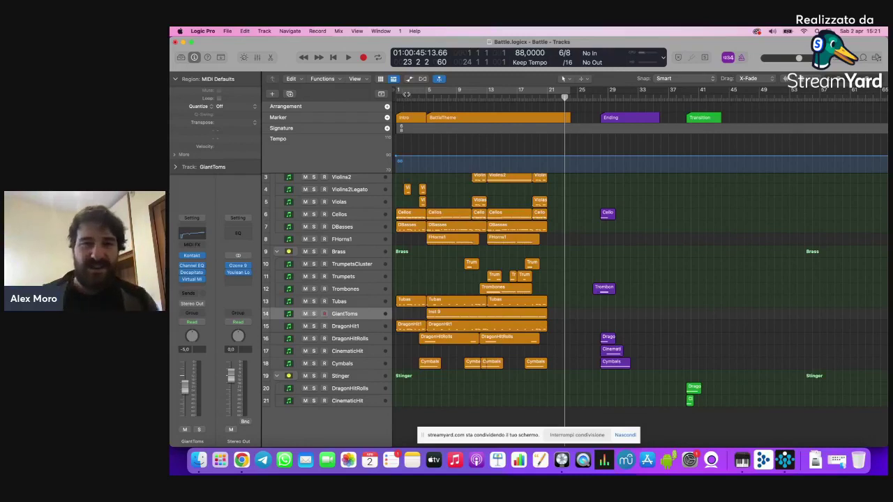
key(Return)
key(super+Right)
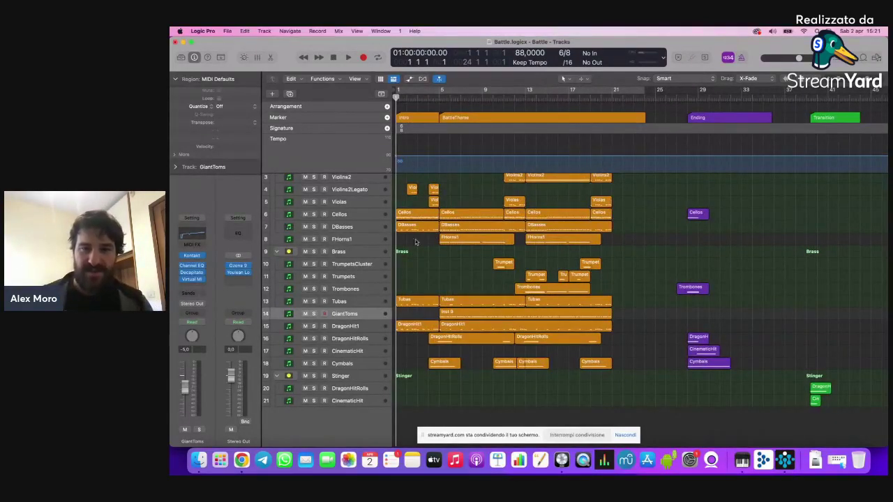
drag(442, 95, 643, 92)
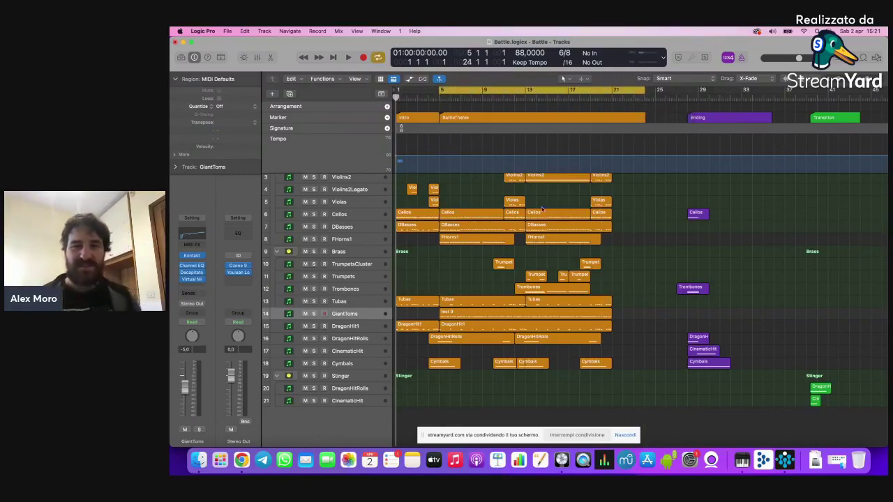
drag(644, 95, 613, 94)
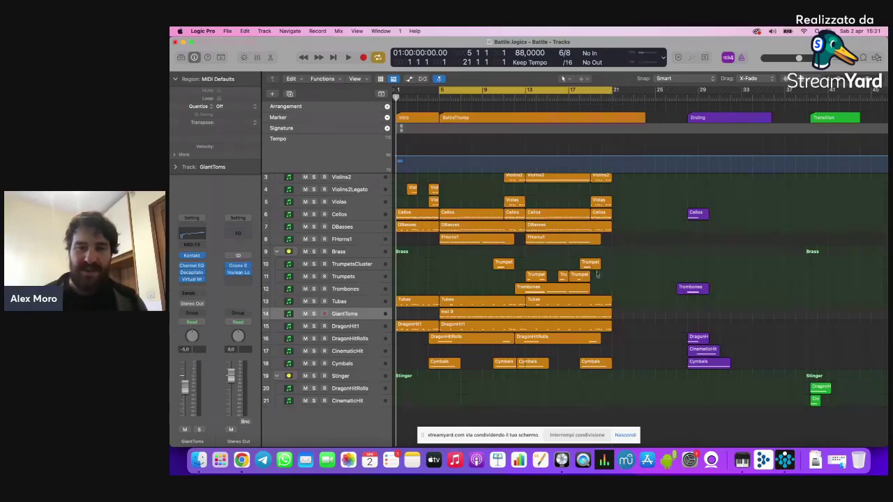
scroll(584, 224, up, 2)
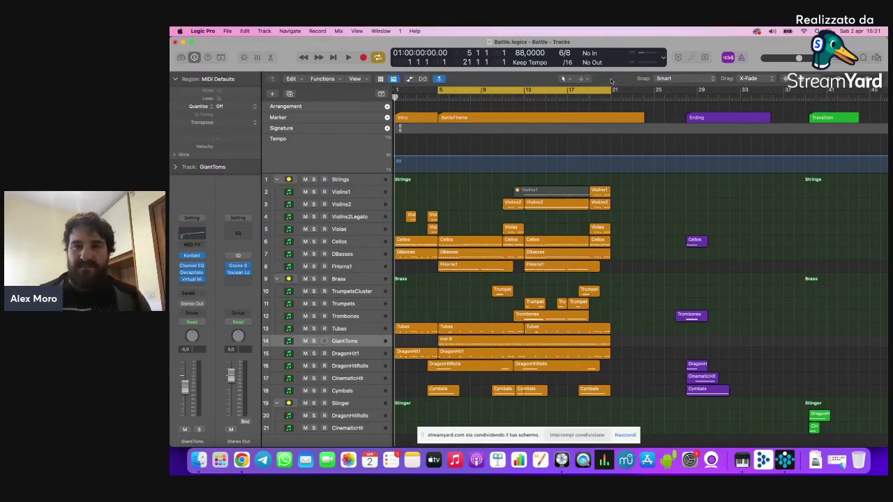
Step: Compare the BattleTheme regions' end at bar 21 with the marker's end, leaving the cycle range set from bar 5 to bar 24
click(616, 117)
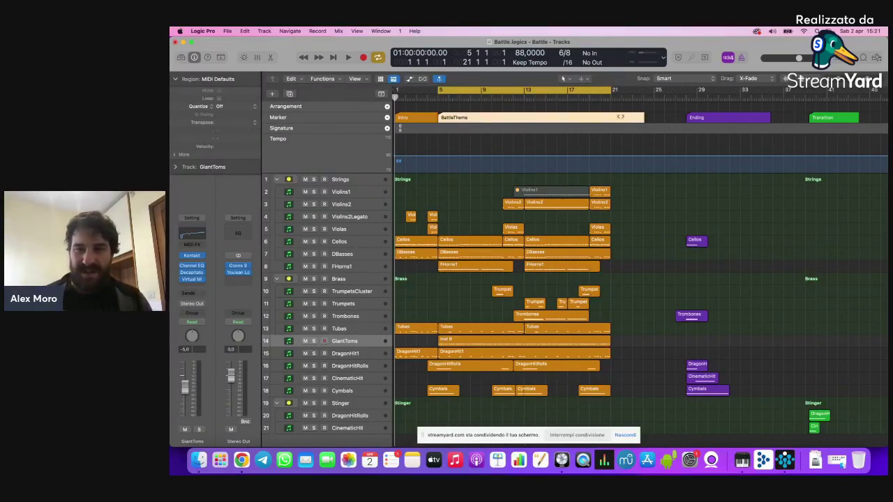
drag(613, 91, 644, 92)
key(c)
click(634, 207)
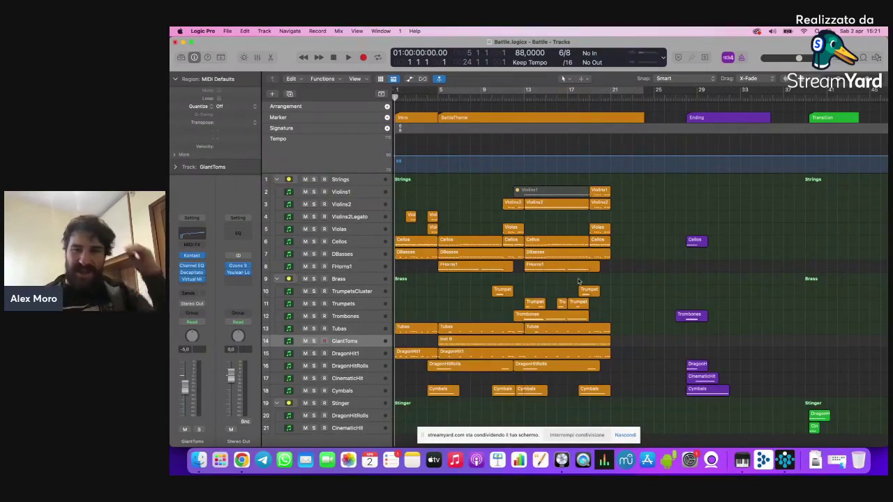
drag(611, 93, 441, 93)
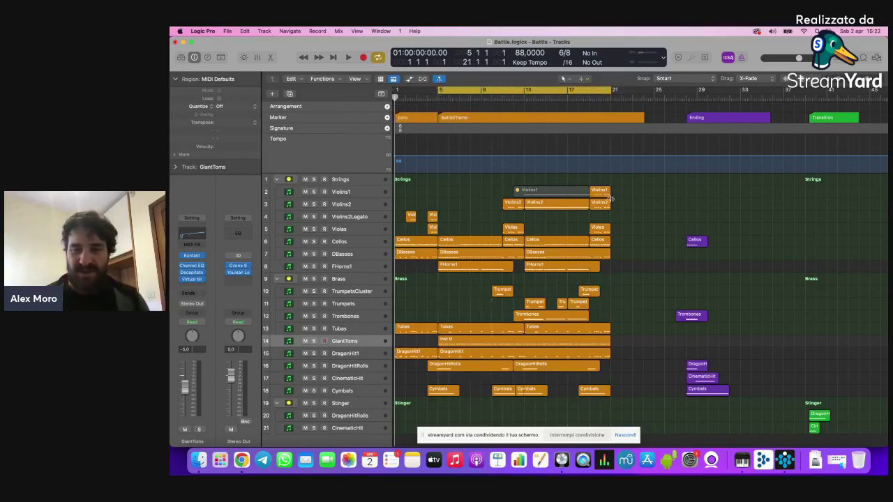
drag(612, 91, 643, 91)
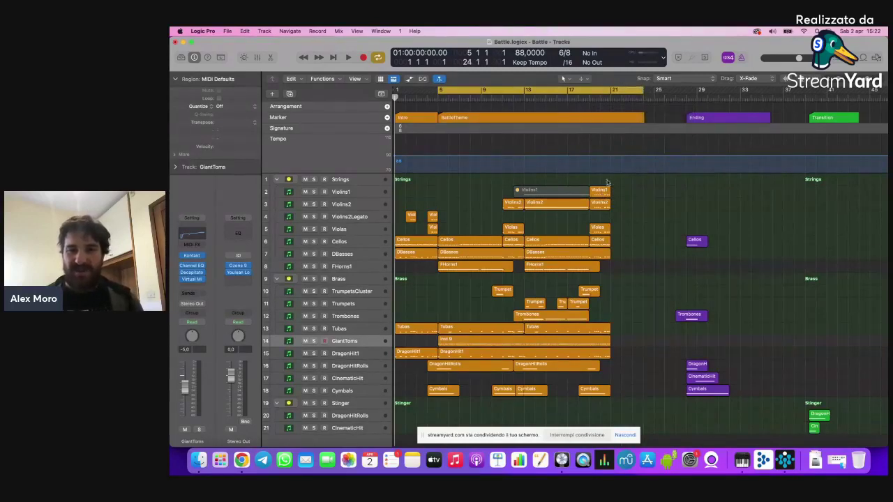
Step: Turn cycling off and play the BattleTheme's ending and reverb tail from bar 20 to about bar 23
click(611, 94)
click(599, 97)
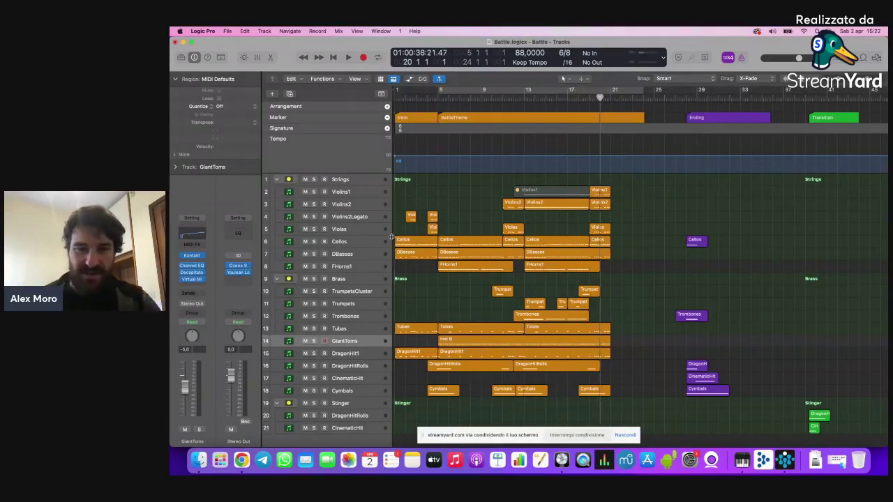
key(space)
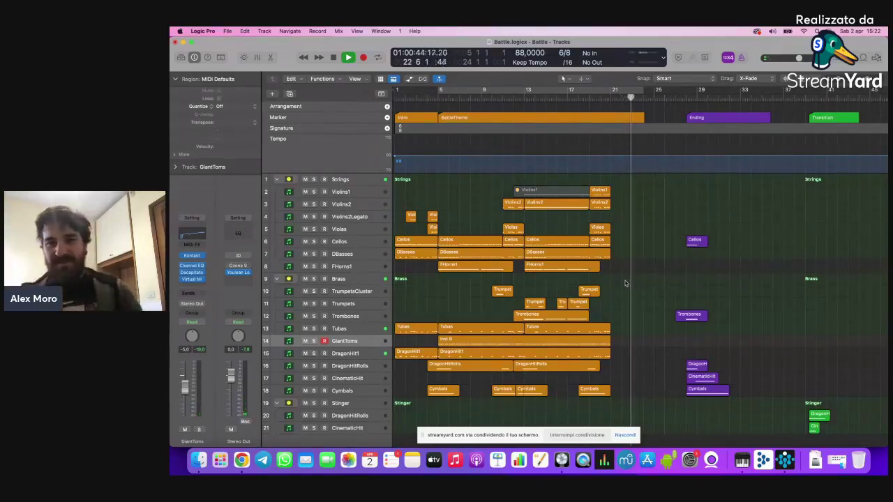
key(space)
Step: Place the playhead at bar 21, where the BattleTheme regions end, and return it to the theme's start at bar 5
click(612, 97)
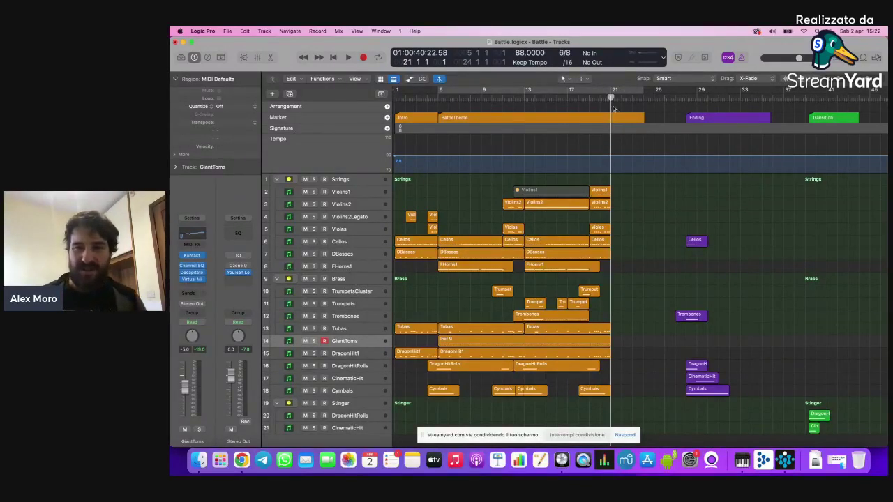
mouse_move(611, 96)
mouse_down()
mouse_move(438, 96)
mouse_move(610, 98)
mouse_up()
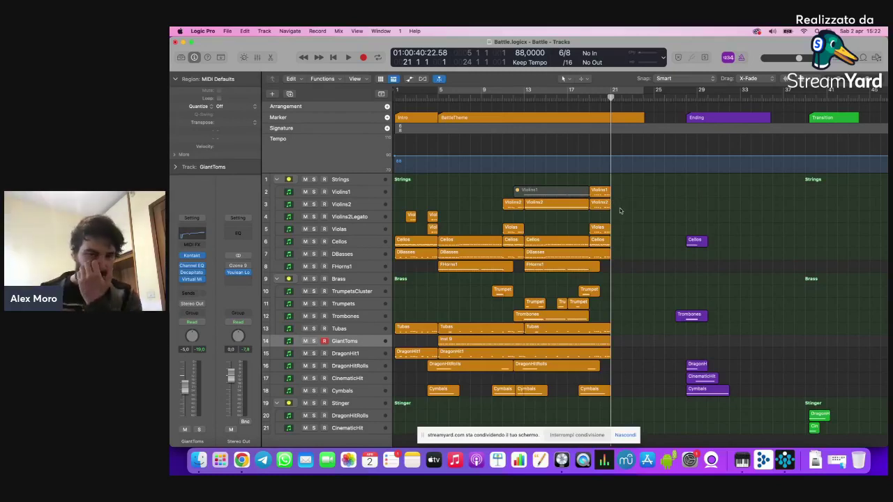
key(space)
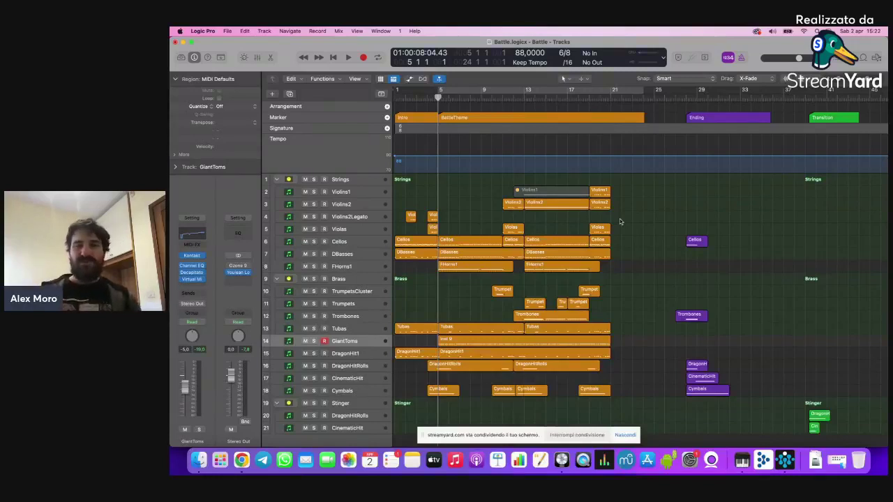
Step: Play the full arrangement from bar 1 through the Intro and into the BattleTheme
drag(438, 96, 380, 98)
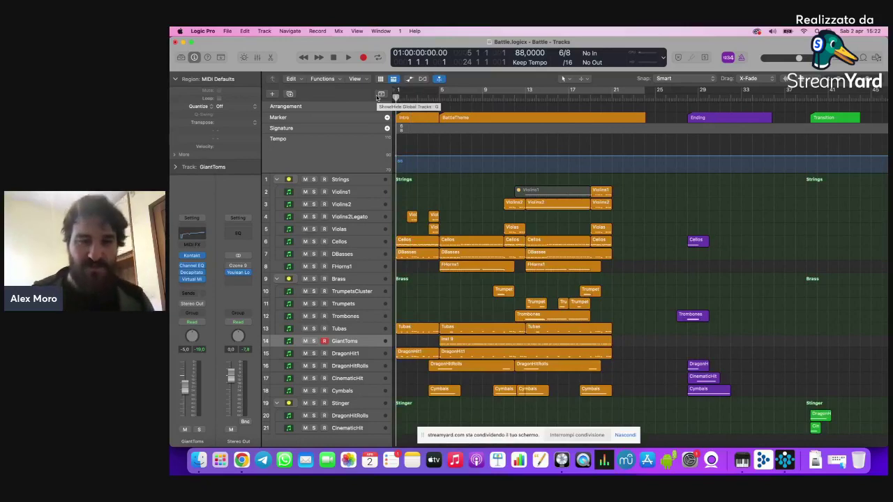
key(space)
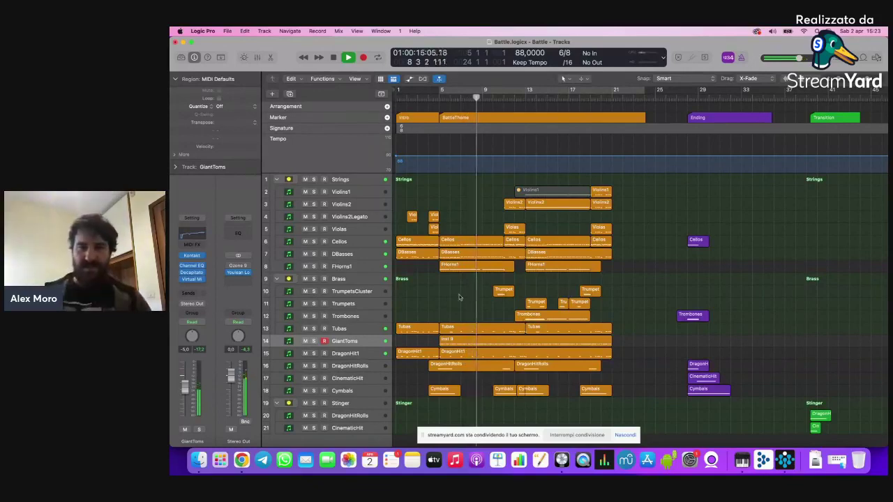
key(space)
Step: Play the full arrangement of the BattleTheme's second half from bar 13 to about bar 15
click(525, 98)
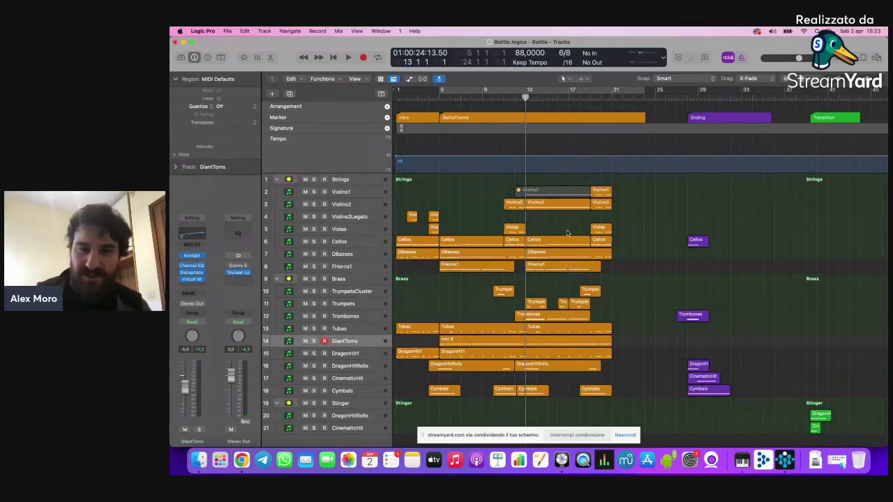
key(space)
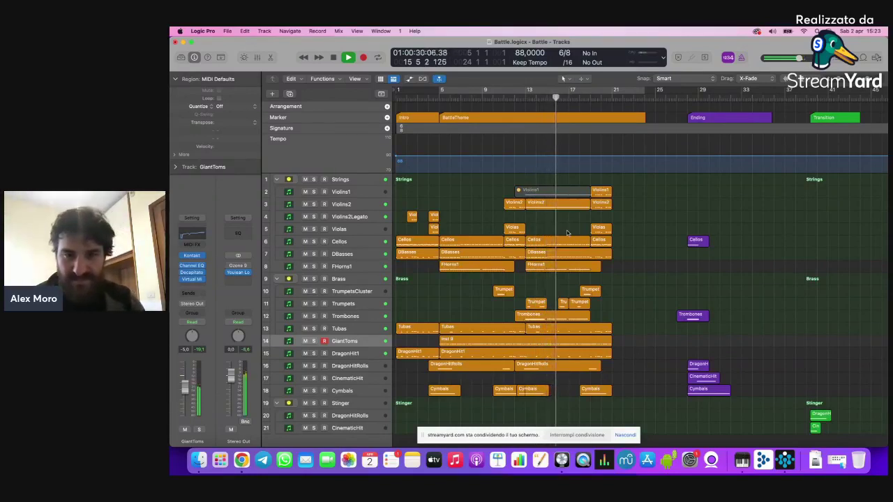
key(space)
Step: Solo the Strings stack and play it from bar 13 to about bar 15
click(525, 110)
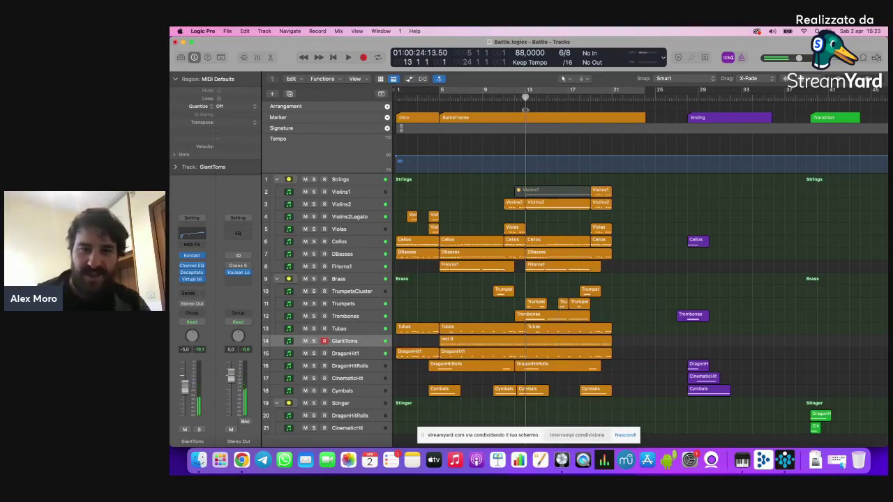
click(314, 179)
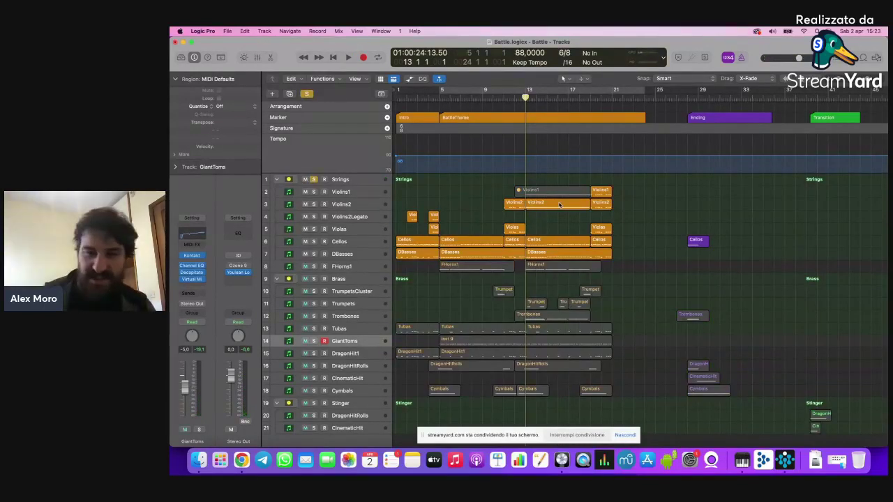
key(space)
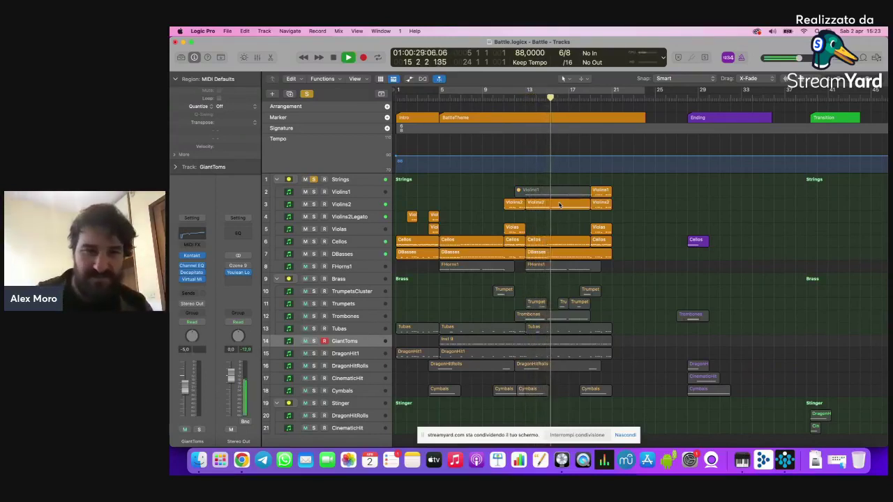
key(space)
Step: Switch the solo from the Strings stack to the Brass stack and briefly play it from bar 13
click(313, 180)
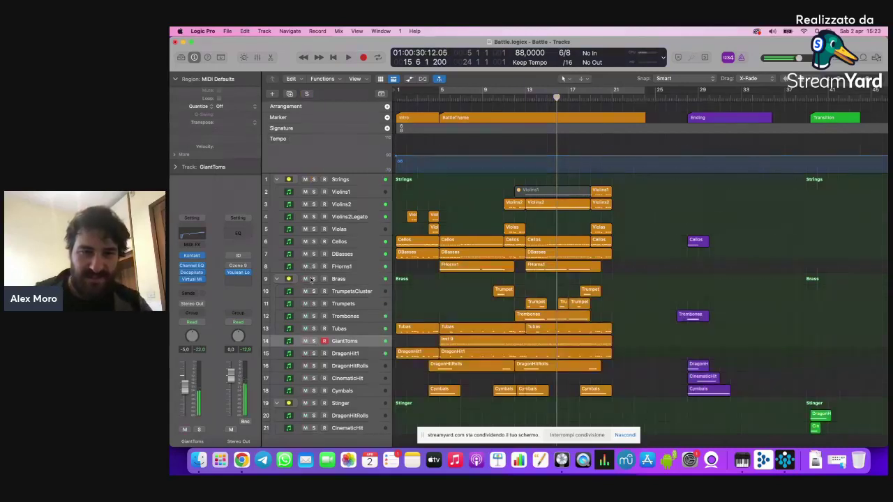
click(313, 279)
drag(556, 97, 524, 97)
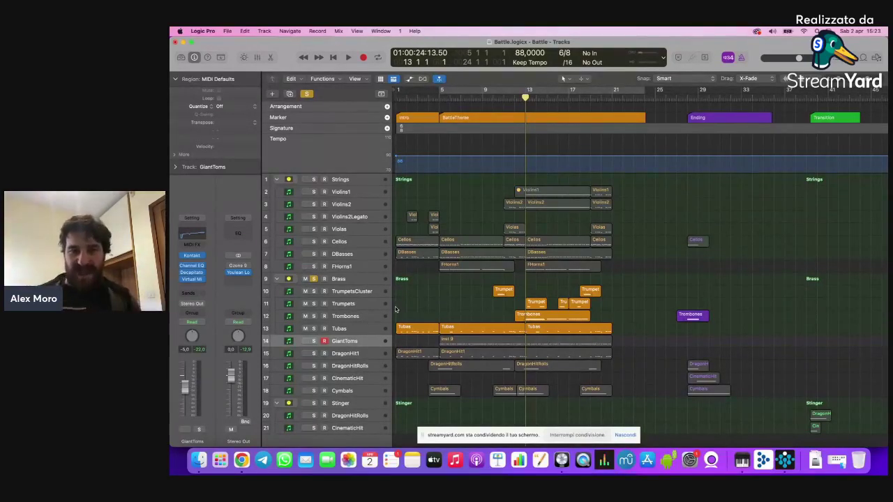
key(space)
key(space)
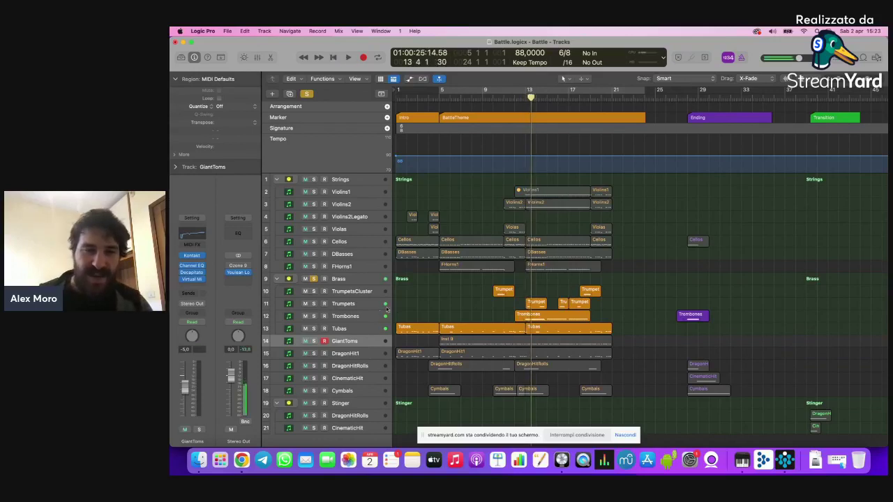
Step: Solo the Trumpets track within the Brass stack and play it from bar 13 to about bar 14
click(368, 305)
click(313, 304)
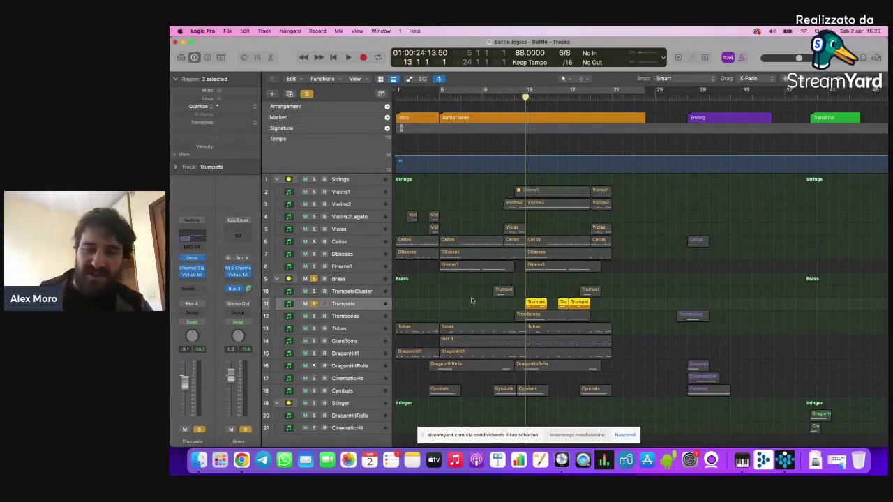
key(space)
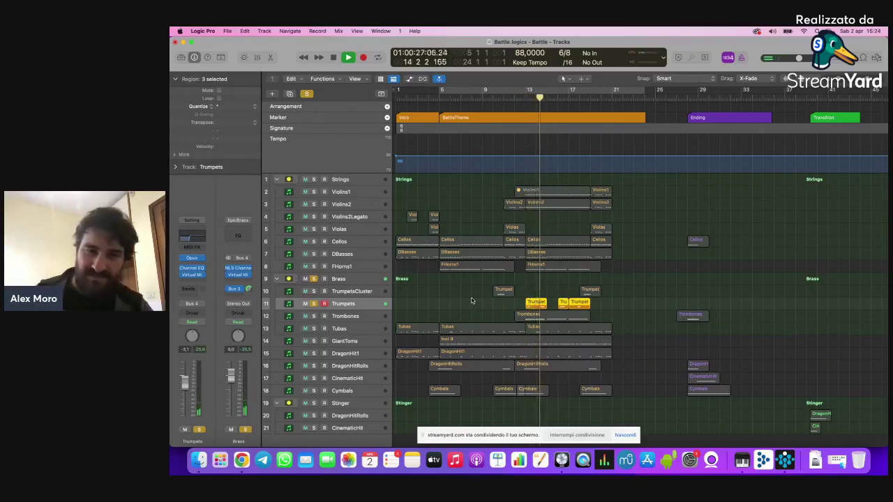
key(space)
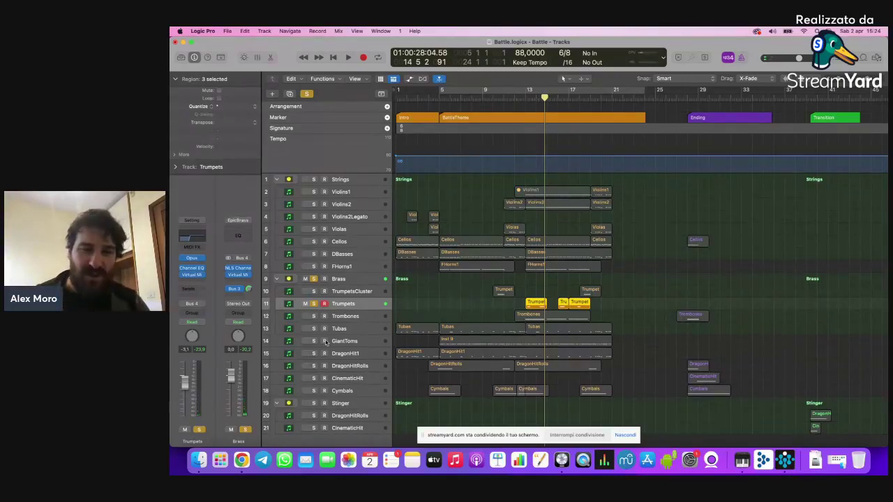
Step: Turn off the Trumpets solo and play the whole Brass stack again from bar 13 to about bar 14
click(313, 304)
click(557, 288)
key(space)
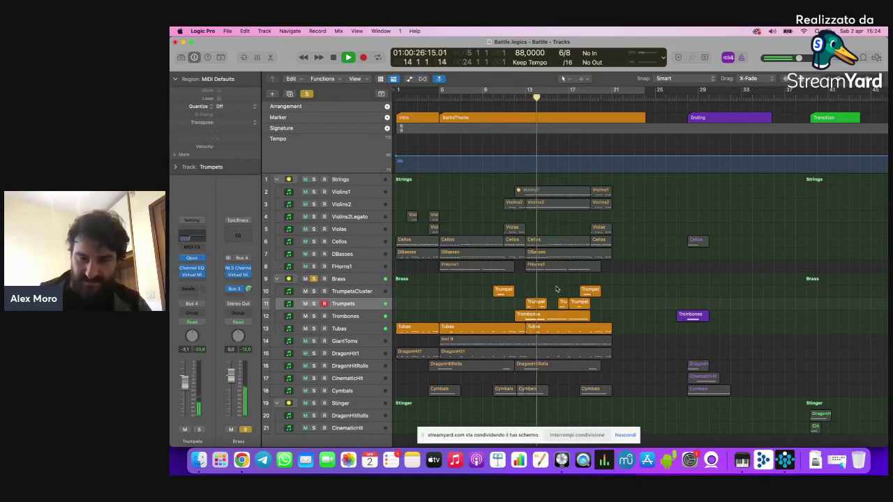
key(space)
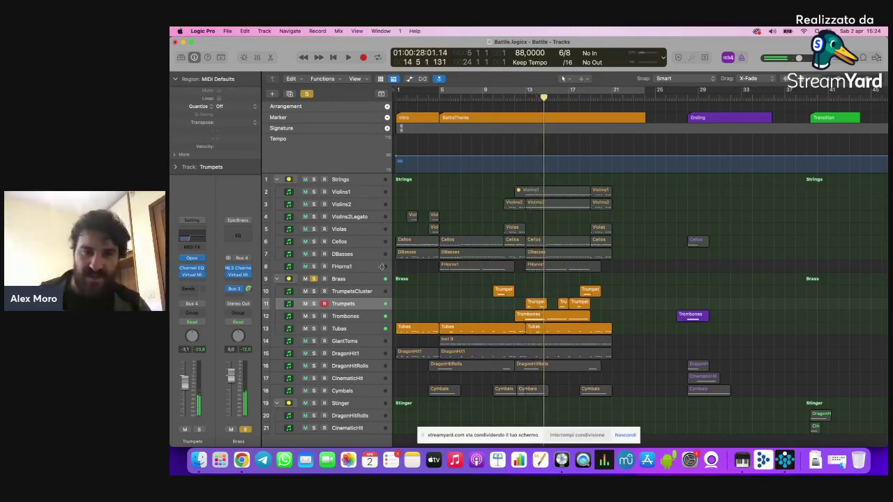
Step: Add the FHorns1 track to the Brass solo and play both from bar 13 to about bar 15
click(313, 267)
drag(542, 98, 526, 97)
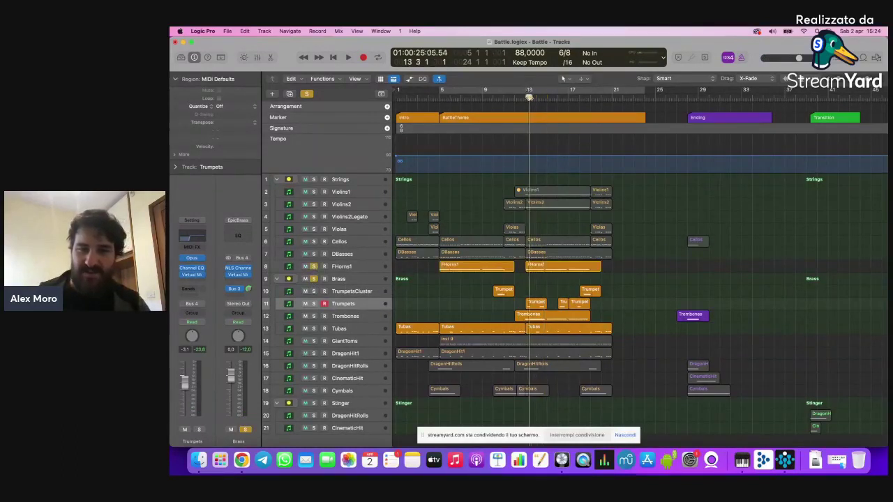
click(352, 268)
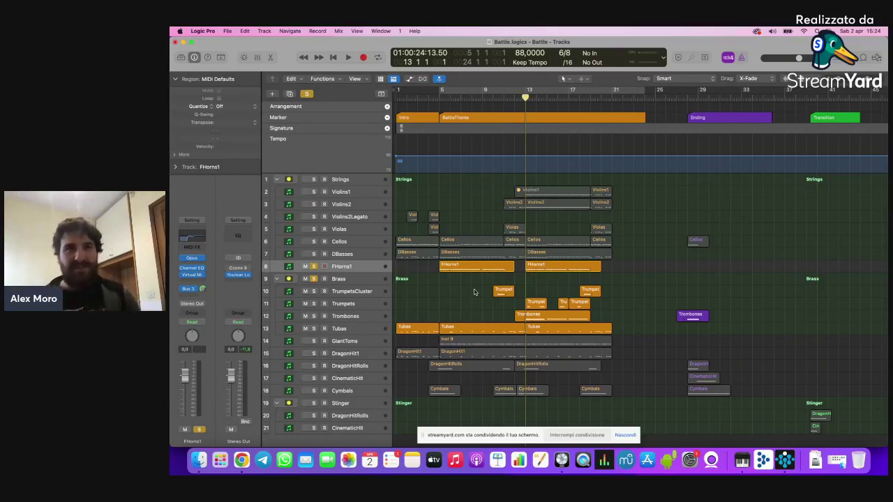
key(space)
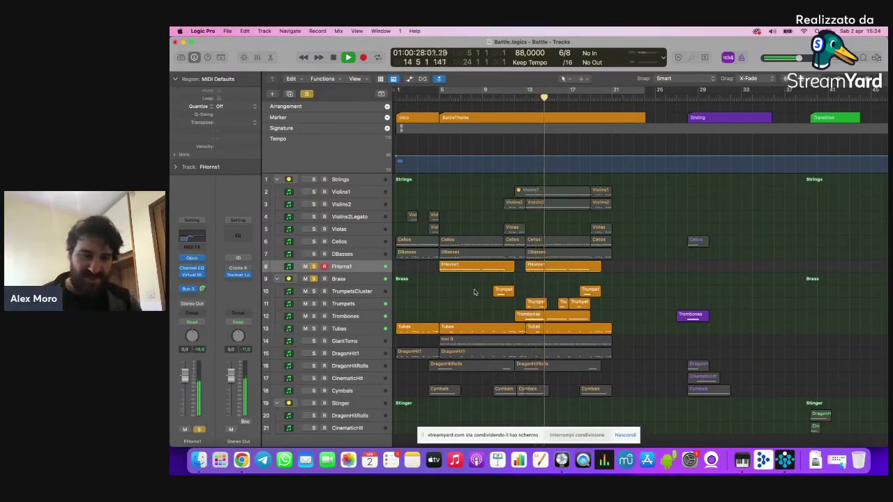
key(space)
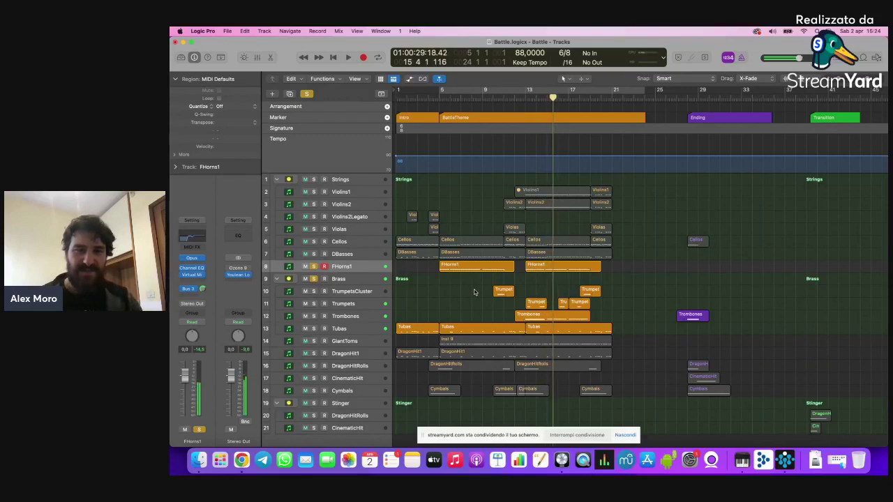
Step: Turn off the FHorns1 and Brass solos and place the playhead at bar 12, beat 3
click(314, 266)
click(314, 279)
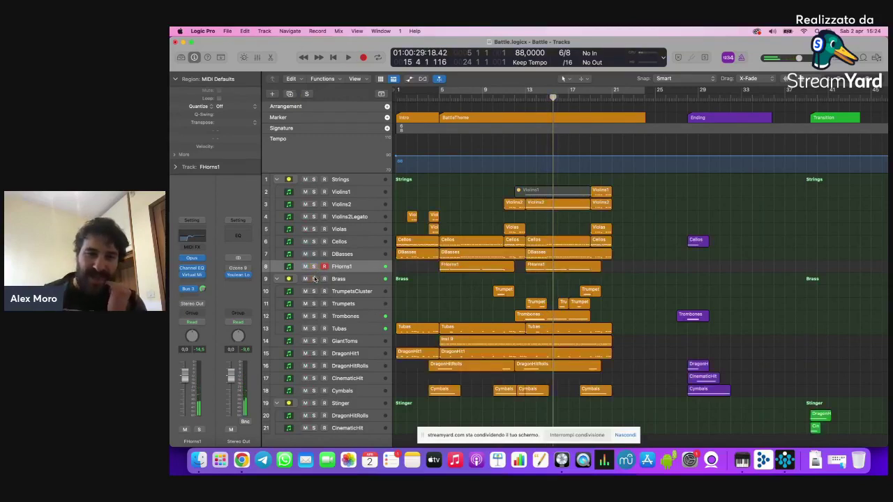
click(524, 100)
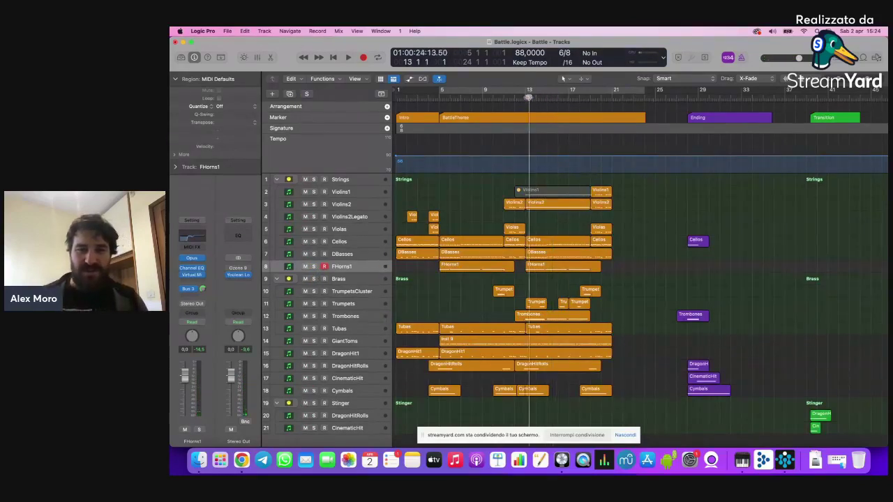
click(517, 98)
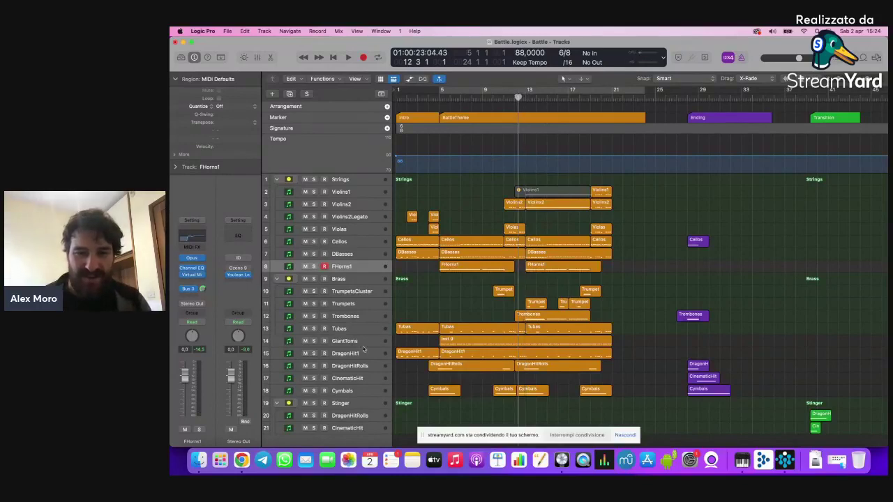
Step: Solo the DragonHit1 and DragonHitRolls tracks and play them from bar 12 to the end of bar 13
scroll(391, 371, down, 1)
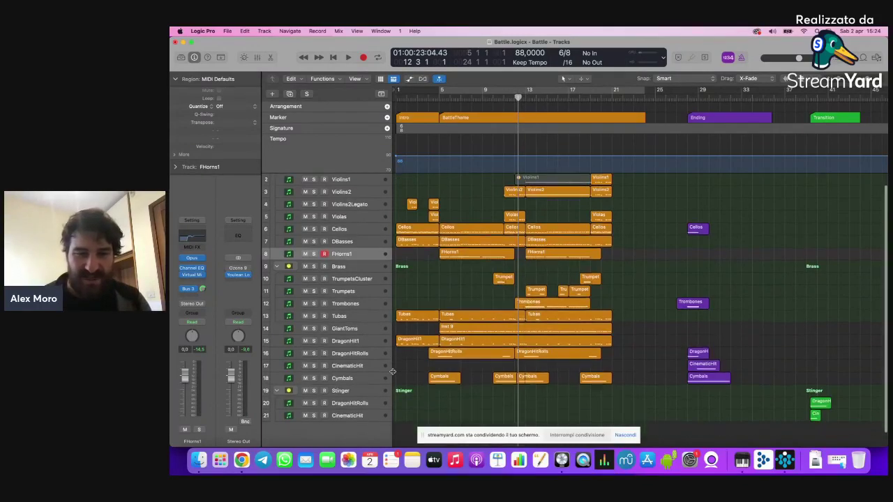
click(350, 355)
click(313, 354)
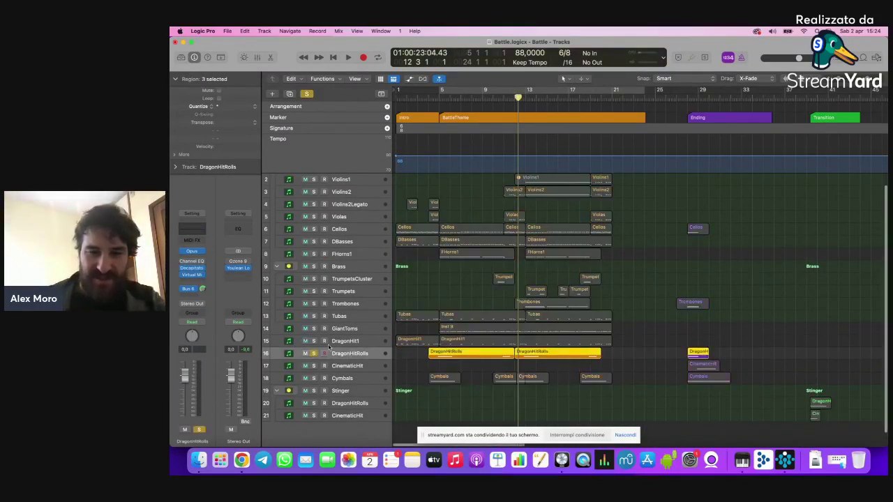
scroll(315, 345, up, 2)
scroll(337, 349, up, 2)
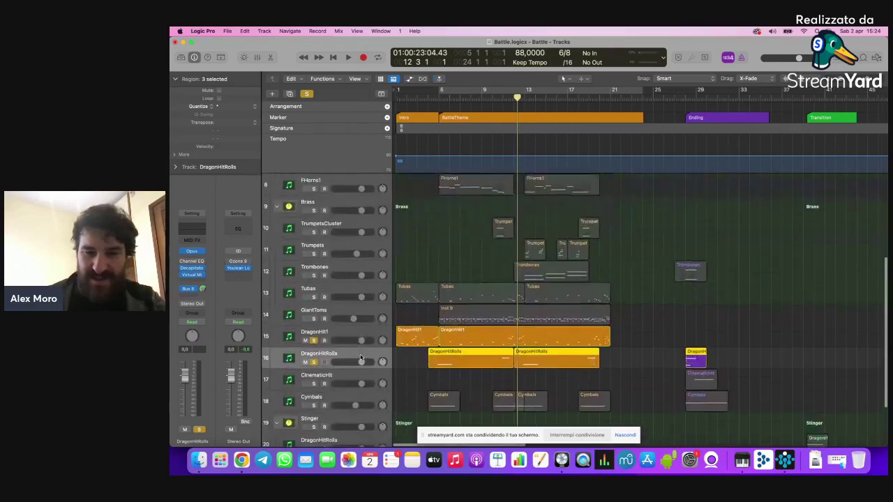
scroll(361, 358, up, 3)
drag(508, 97, 507, 98)
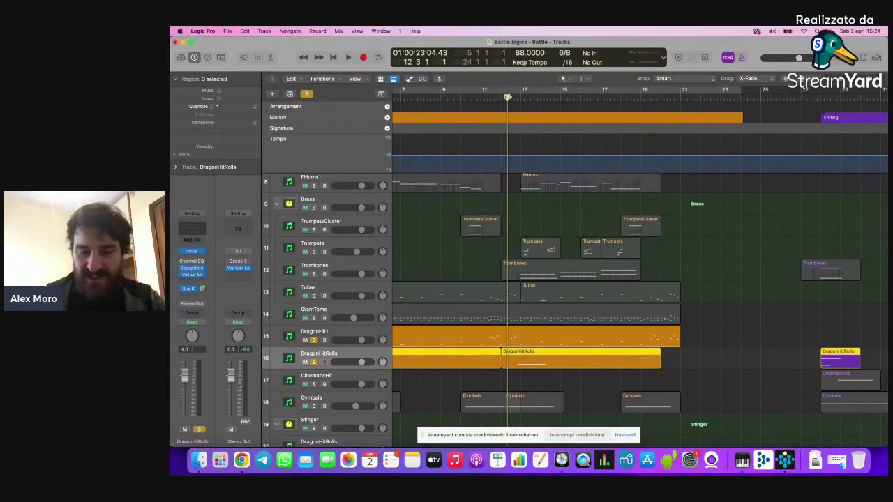
key(space)
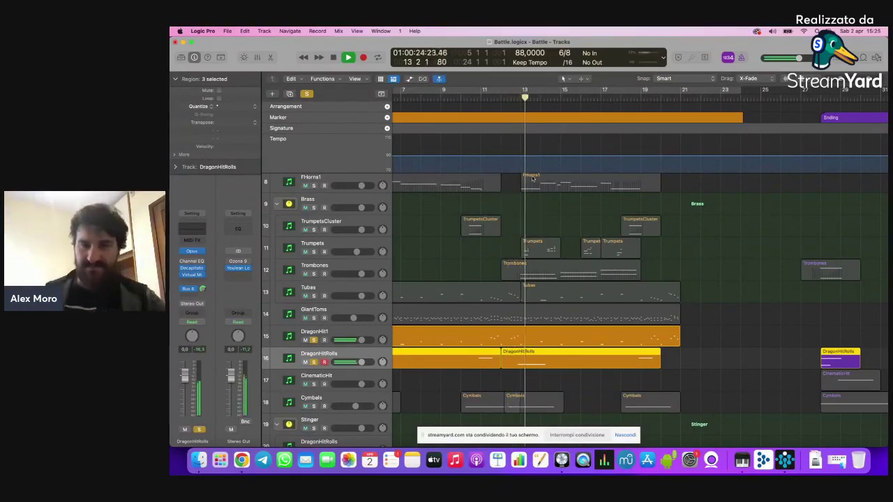
key(space)
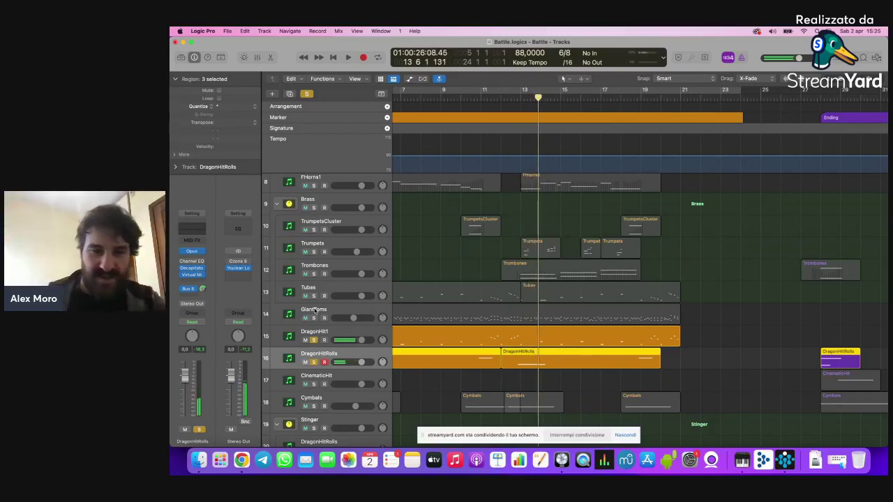
Step: Solo the GiantToms track in place of the two Dragon tracks and play it from bar 12 to about bar 14
click(313, 318)
click(313, 340)
click(313, 362)
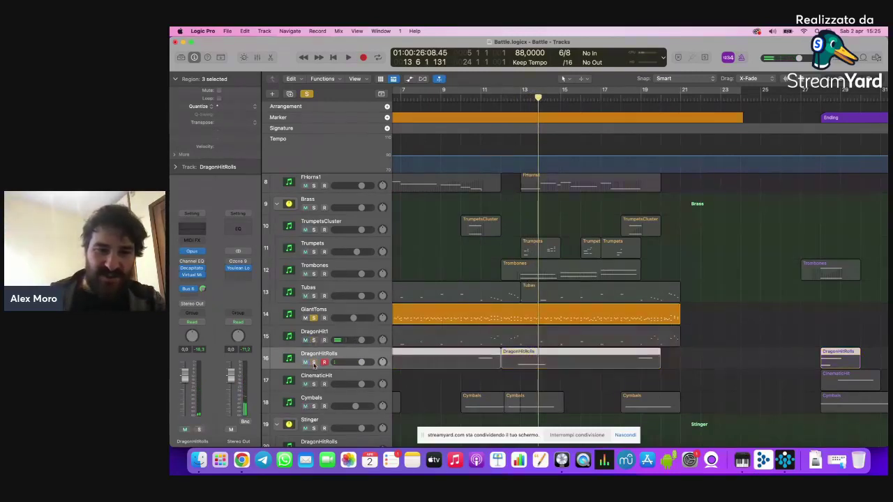
click(500, 98)
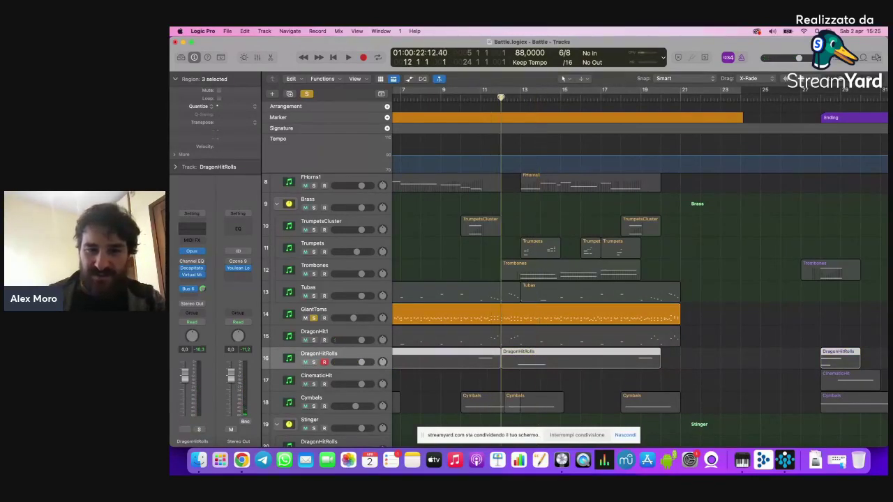
key(space)
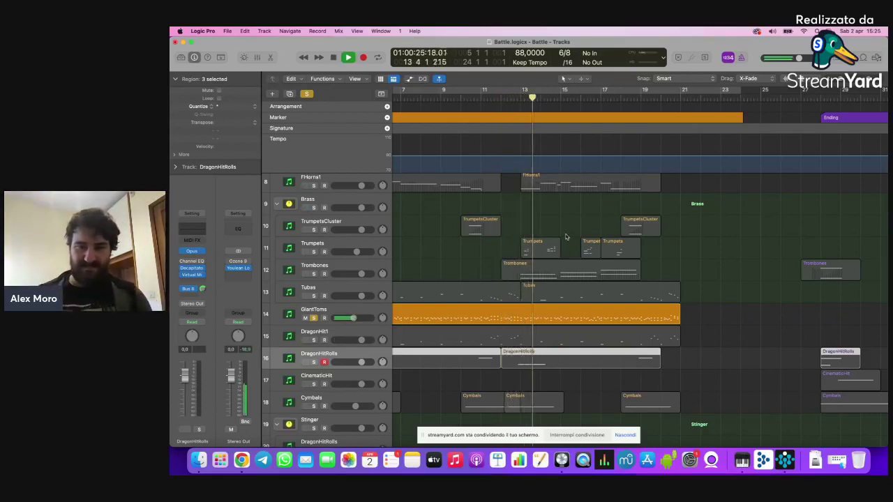
key(super+a)
key(space)
Step: Select the GiantToms track with its solo off and place the playhead at bar 28, the start of the Ending section
click(324, 308)
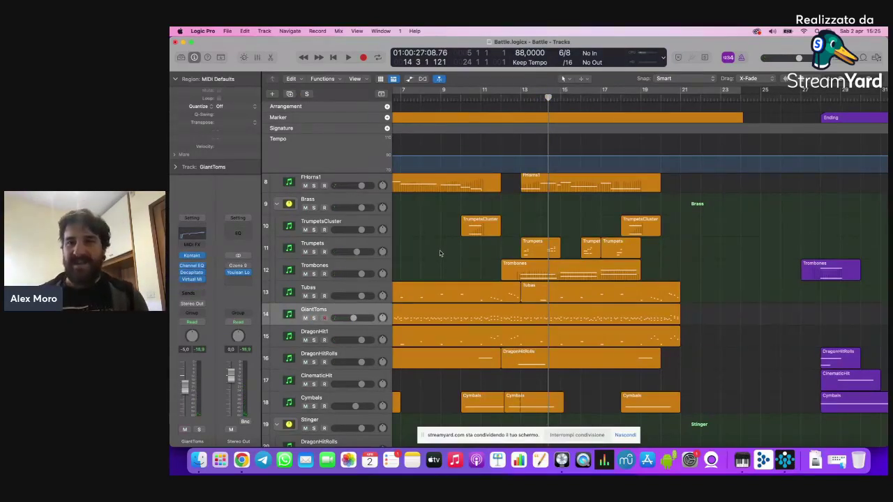
click(522, 97)
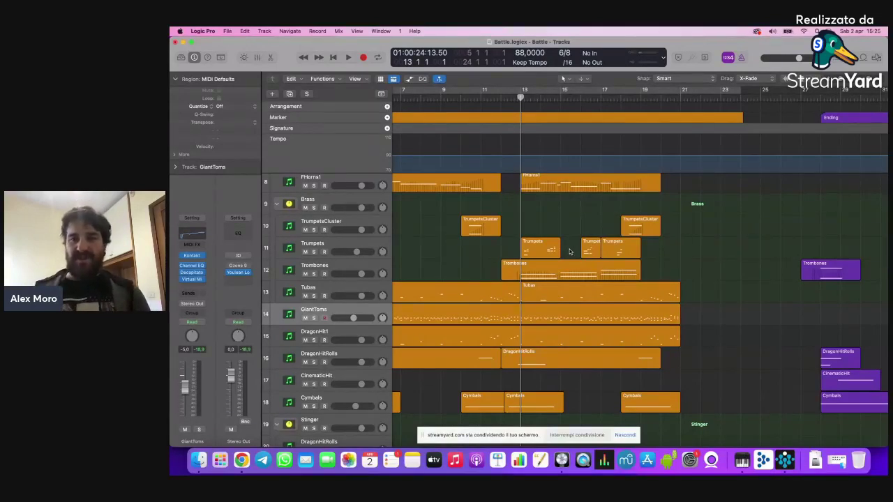
scroll(570, 247, right, 5)
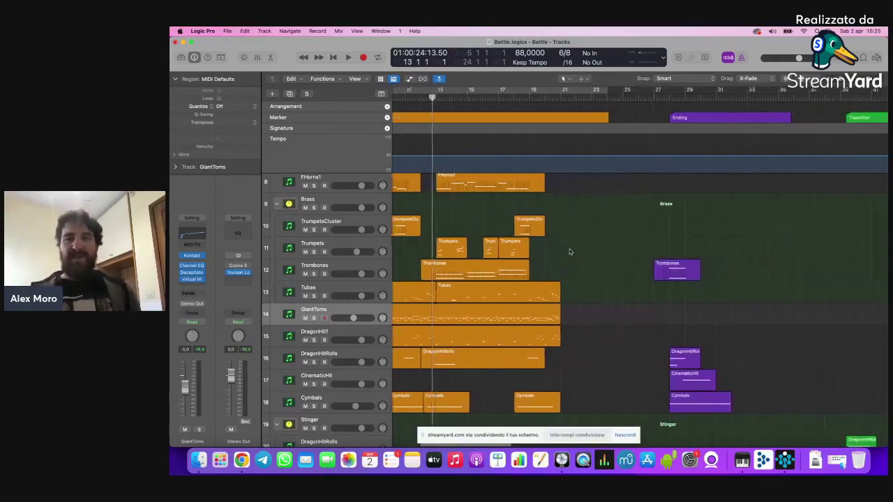
click(660, 96)
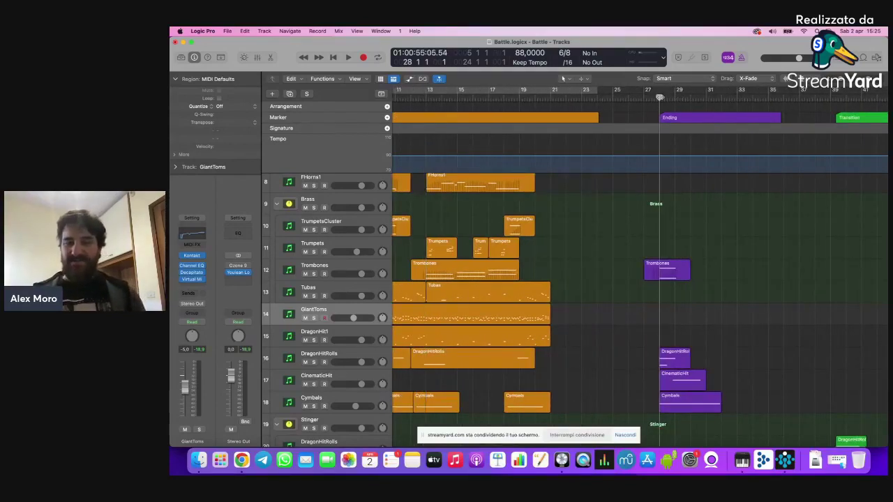
Step: Play the Ending section from bar 28 into bar 30 and return the playhead to bar 28
key(space)
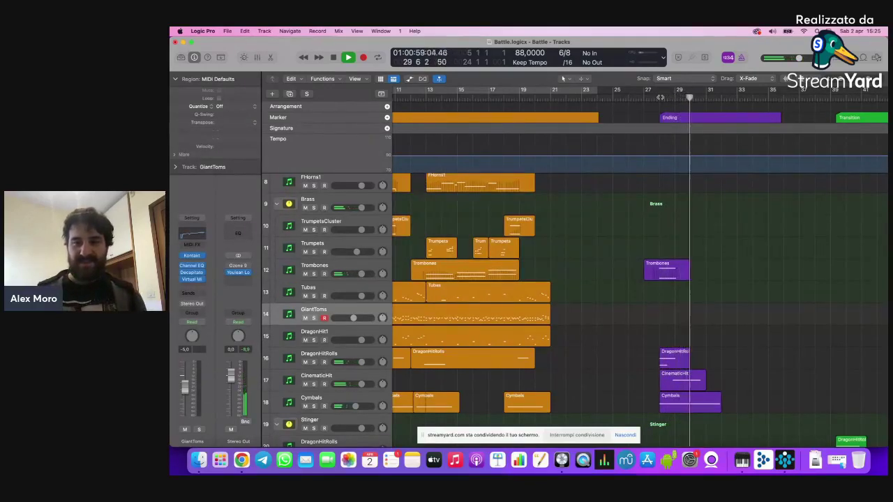
key(space)
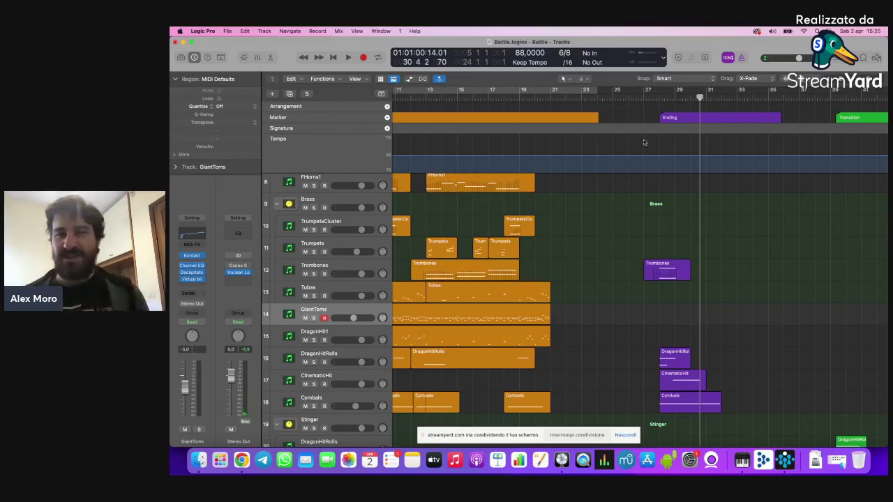
click(660, 97)
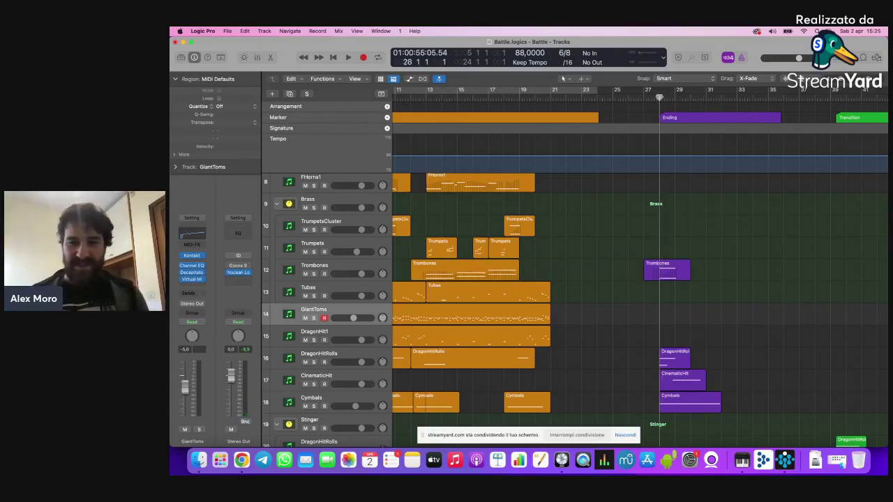
Step: Solo the CinematicHit track, play it from bar 28 into bar 29, turn the solo off and return the playhead to bar 28
click(323, 391)
click(313, 384)
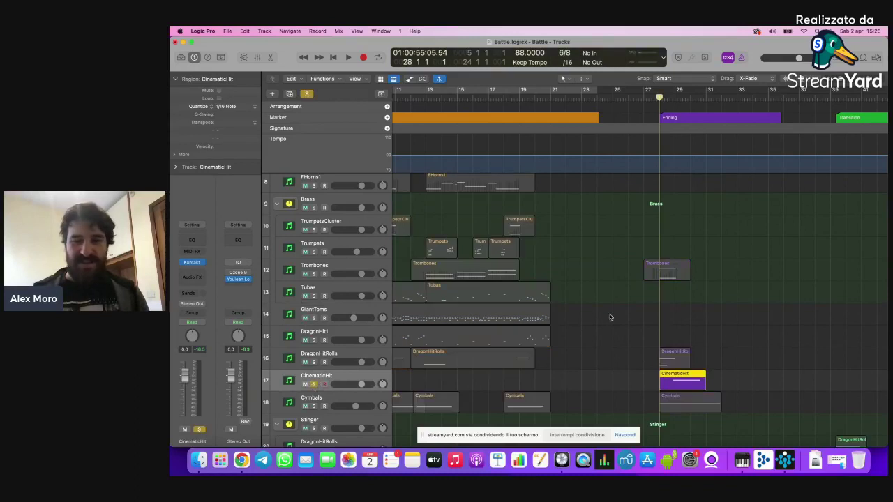
key(space)
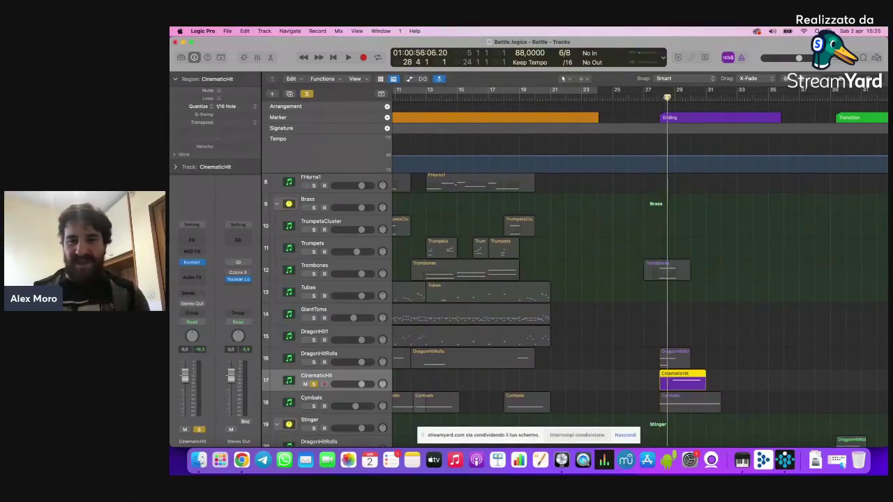
key(space)
key(space)
key(s)
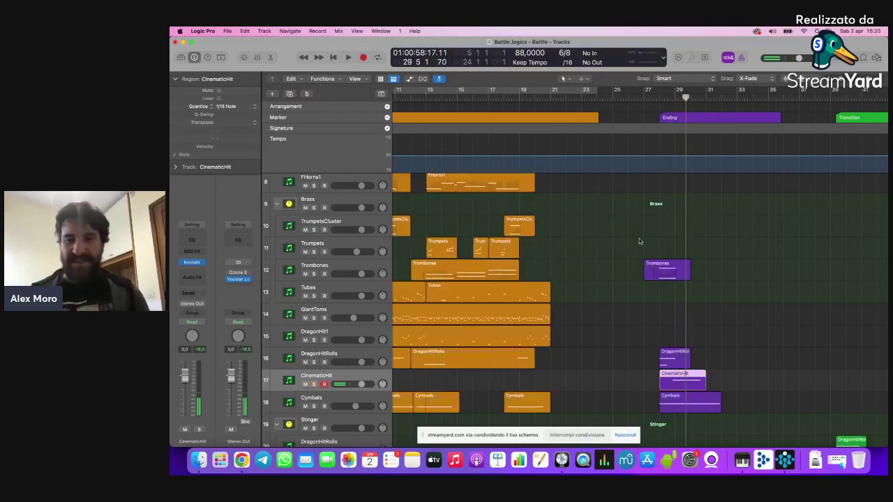
click(671, 97)
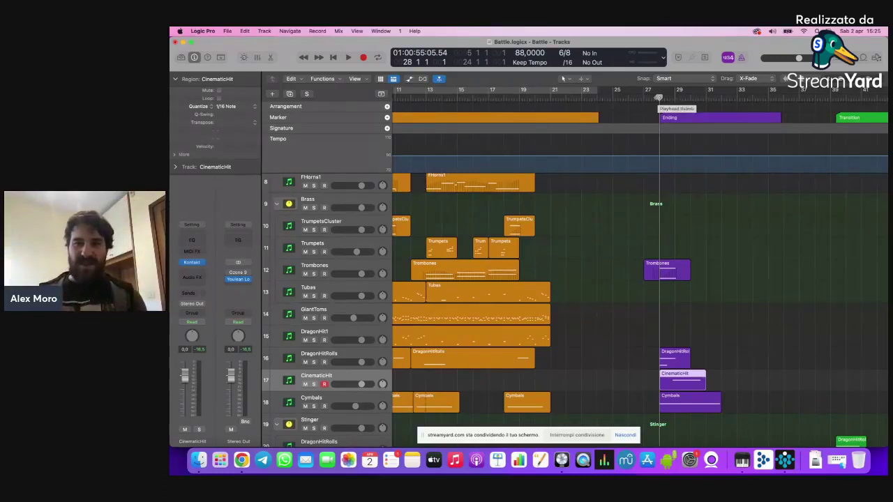
Step: Deselect the CinematicHit region, show the whole arrangement and place the playhead at the start of the Ending section
click(640, 231)
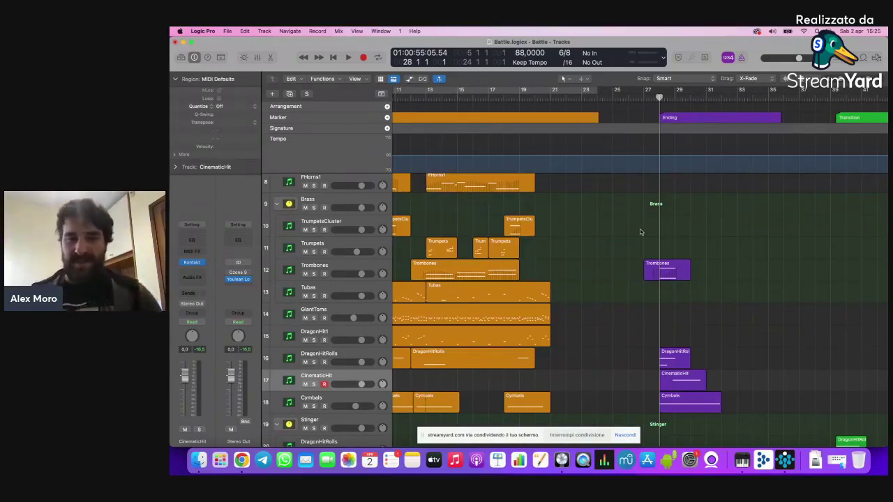
key(z)
key(Return)
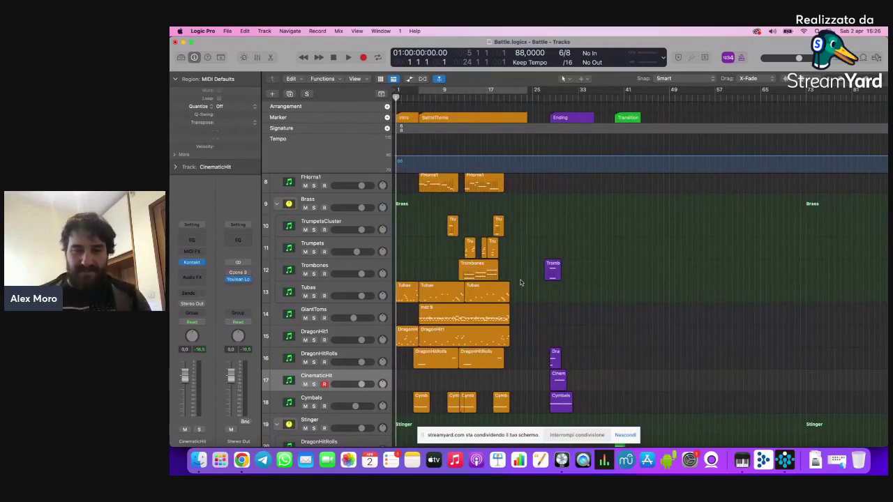
click(549, 94)
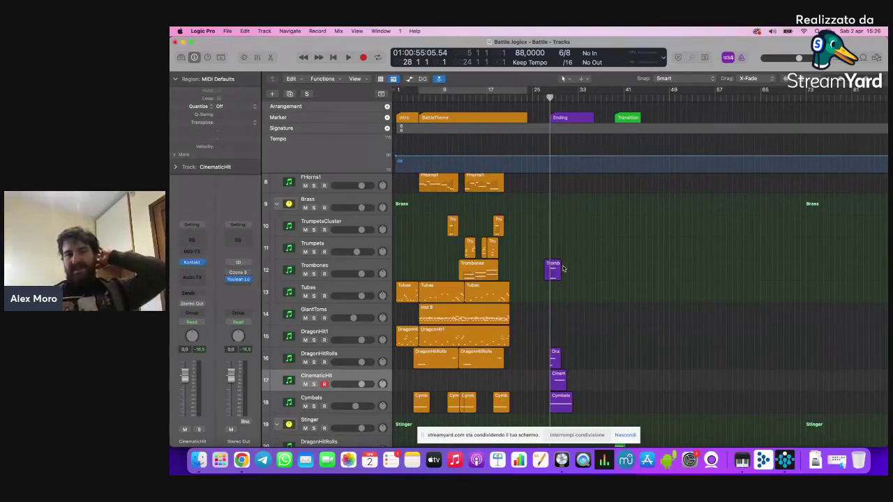
Step: Try moving the four Ending regions seven bars earlier, with Trombones starting at bar 20, and play from bar 20 to bar 23
scroll(563, 269, down, 1)
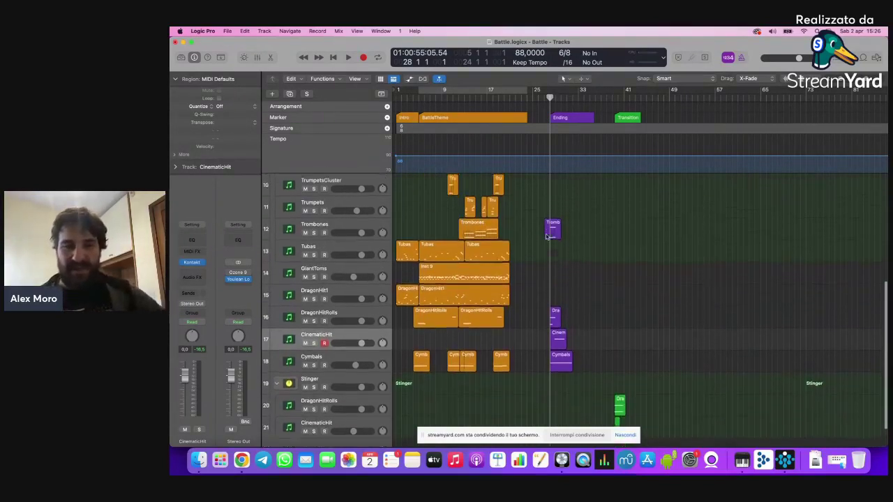
drag(536, 238, 579, 395)
key(z)
scroll(578, 397, left, 3)
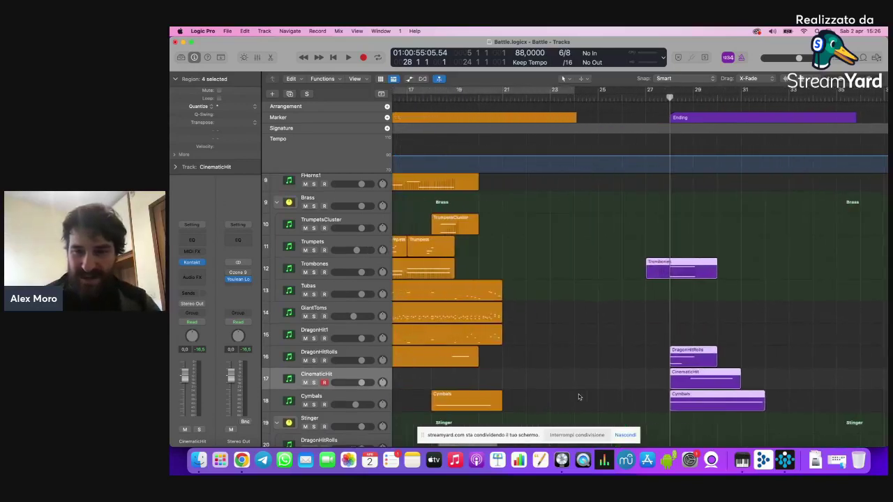
drag(695, 264, 528, 267)
click(479, 94)
key(space)
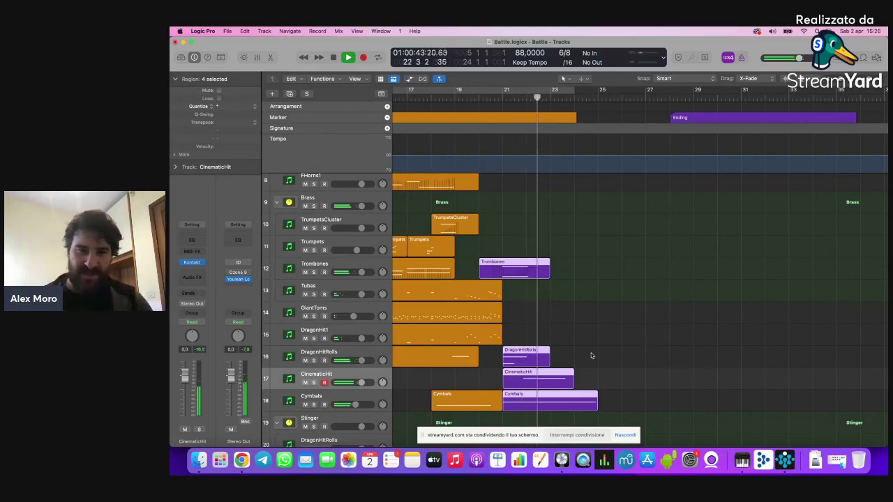
key(space)
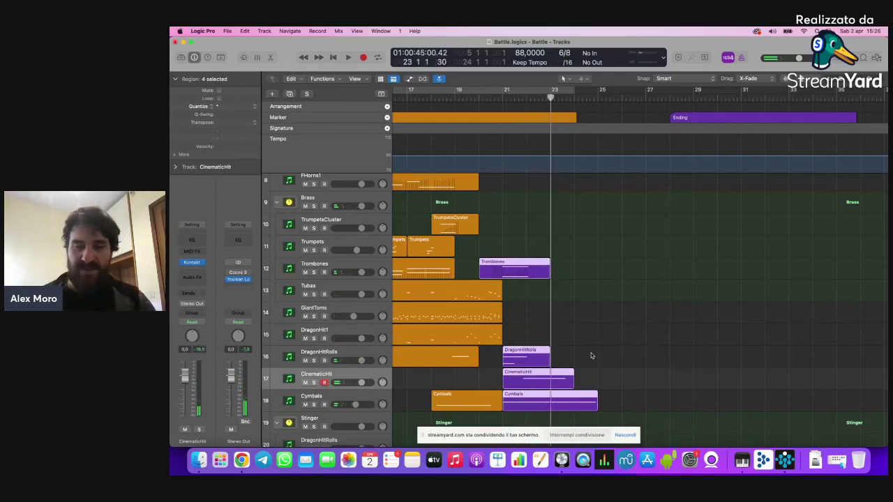
Step: Undo the move of the four Ending regions and review the whole arrangement up to the Strings tracks
key(super+z)
click(602, 319)
key(super+Left)
key(super+Left)
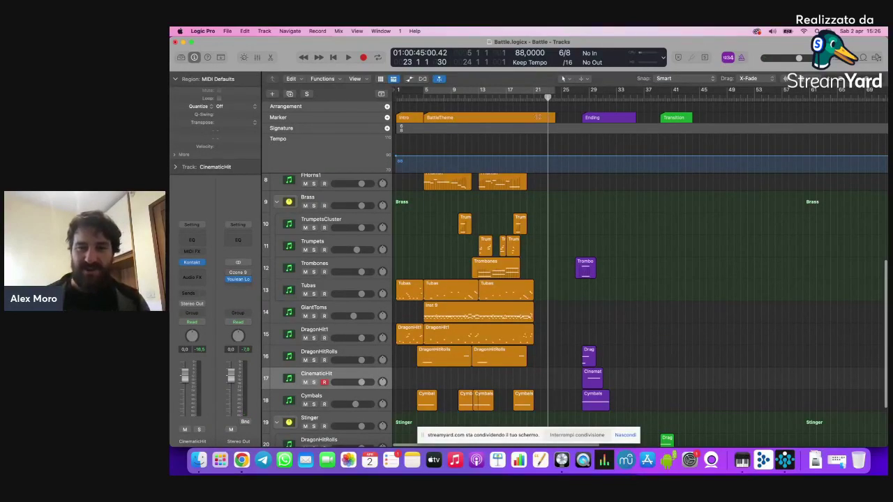
key(ctrl+period)
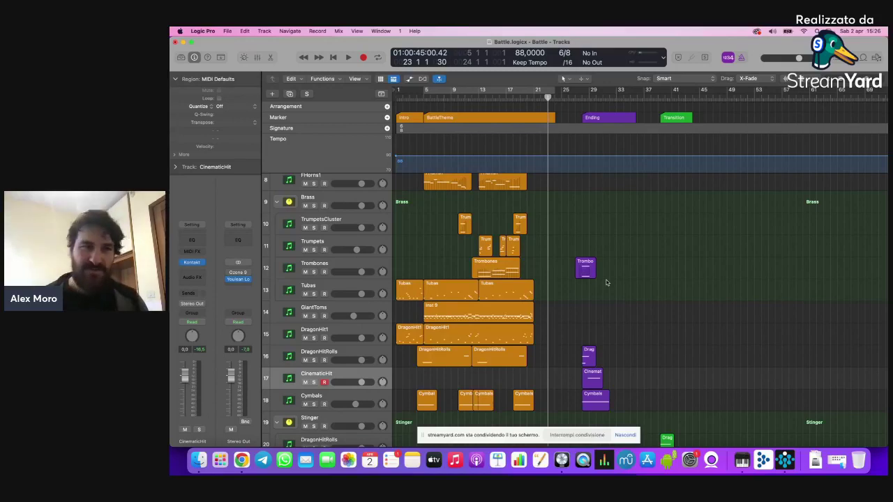
scroll(579, 279, down, 3)
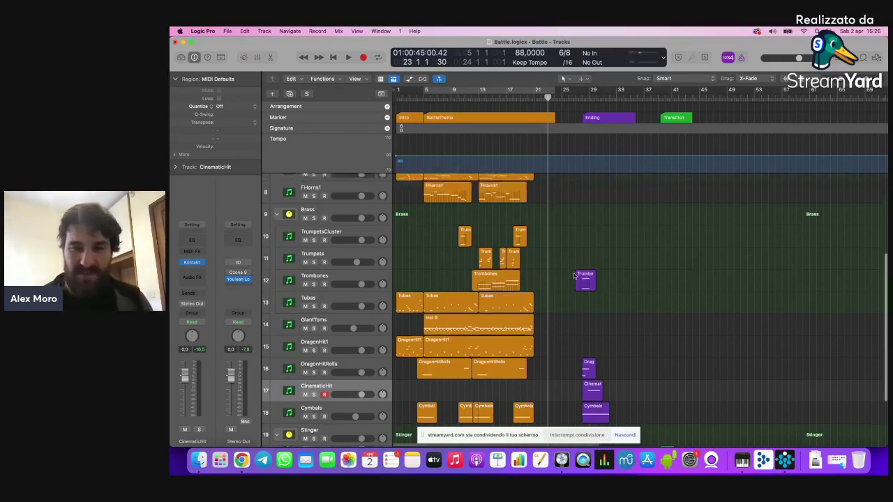
scroll(561, 300, up, 10)
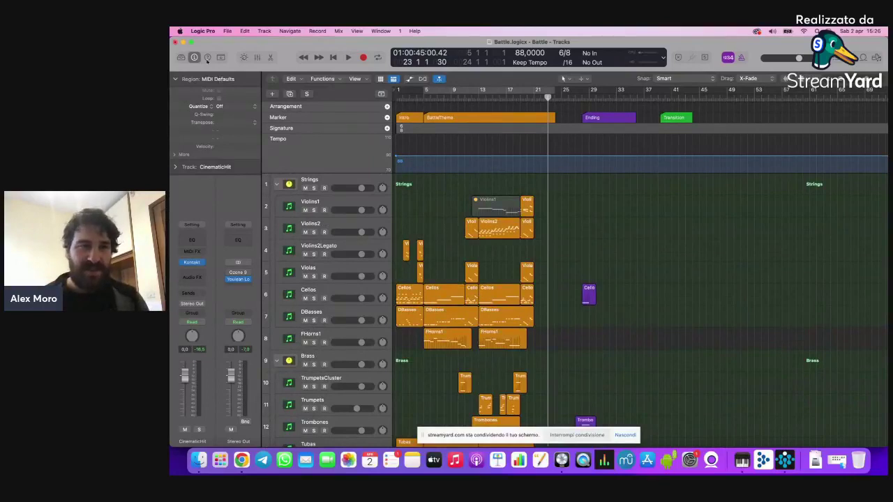
Step: Switch to Finder and open the HorrorAtmo project from the Workshop folder, closing the Battle project
click(203, 30)
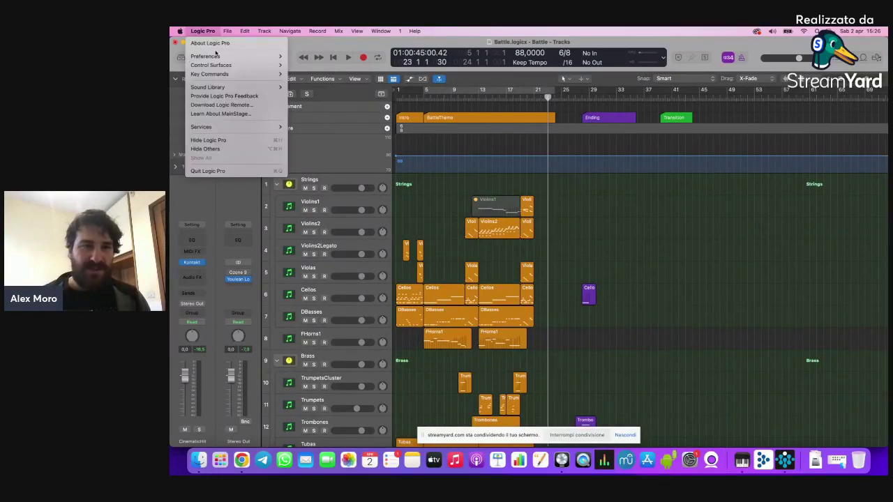
click(199, 460)
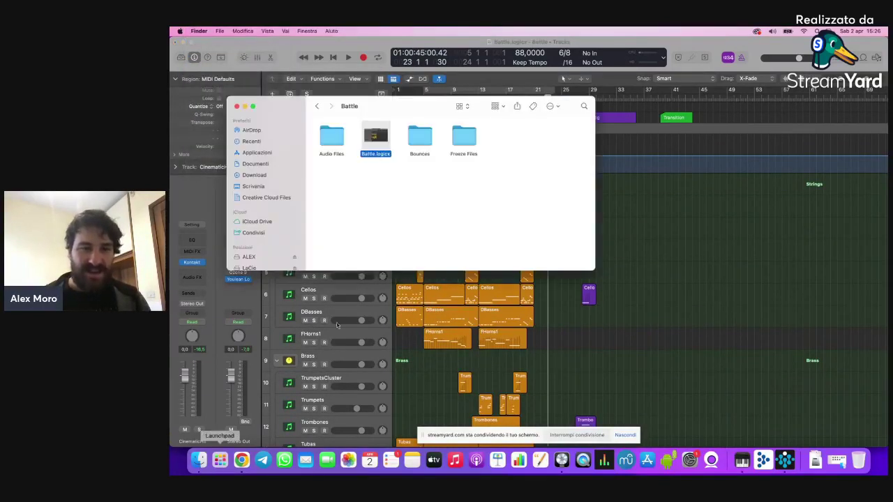
click(317, 106)
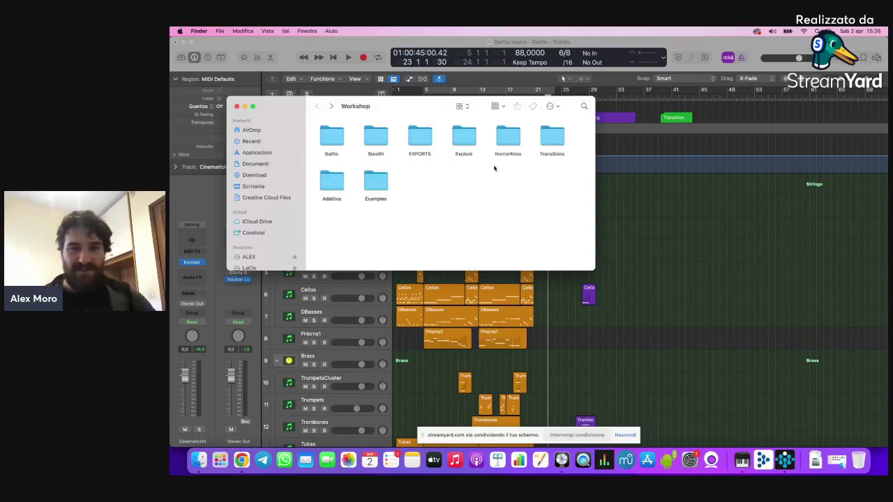
double_click(507, 139)
double_click(463, 140)
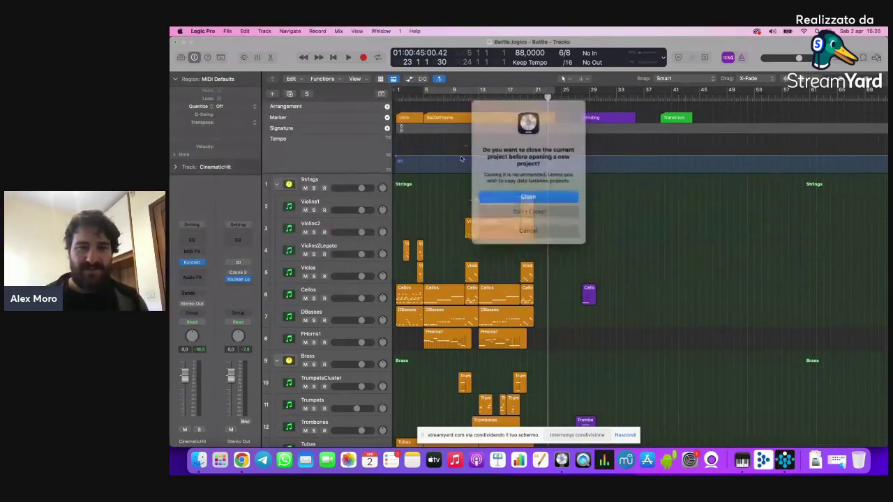
click(562, 194)
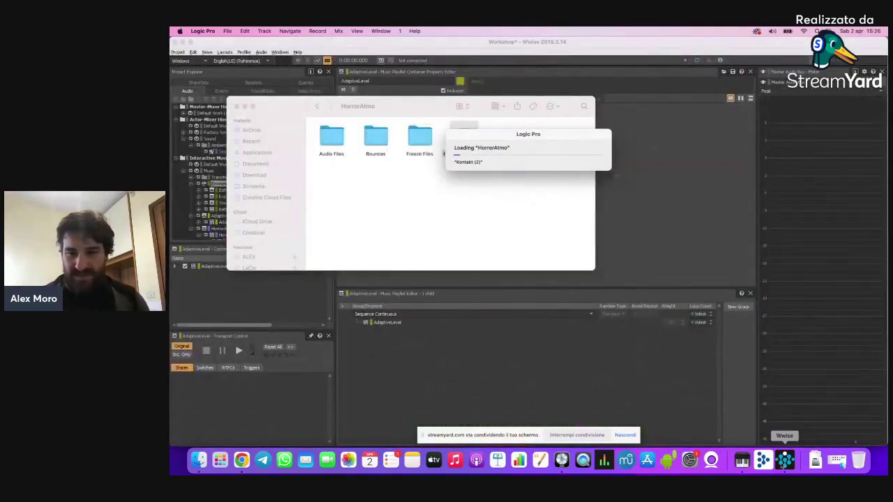
Step: Switch to Wwise, collapse the AdaptiveLevel and HorrorAtmo containers and inspect the Battle playlist container in Environment
click(784, 459)
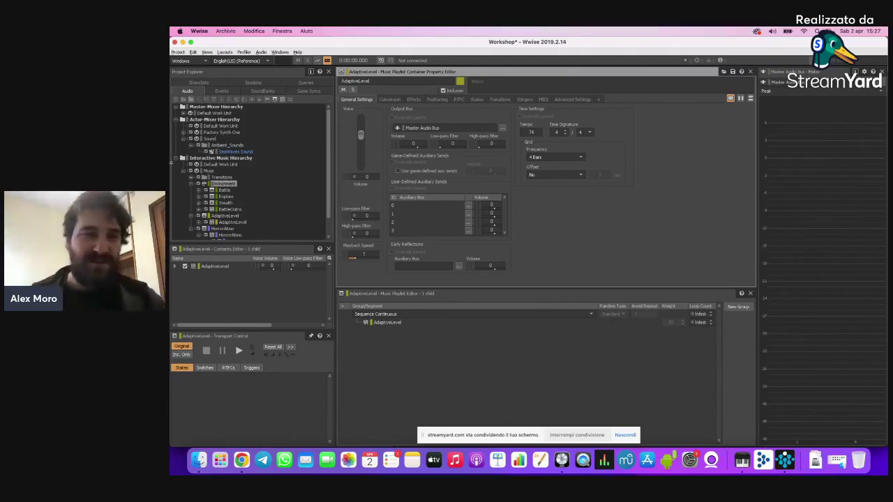
click(192, 217)
click(192, 222)
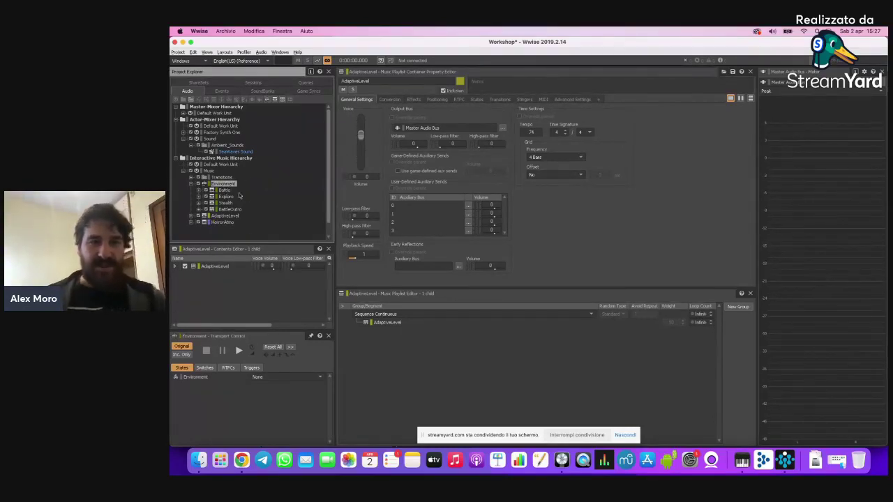
click(224, 190)
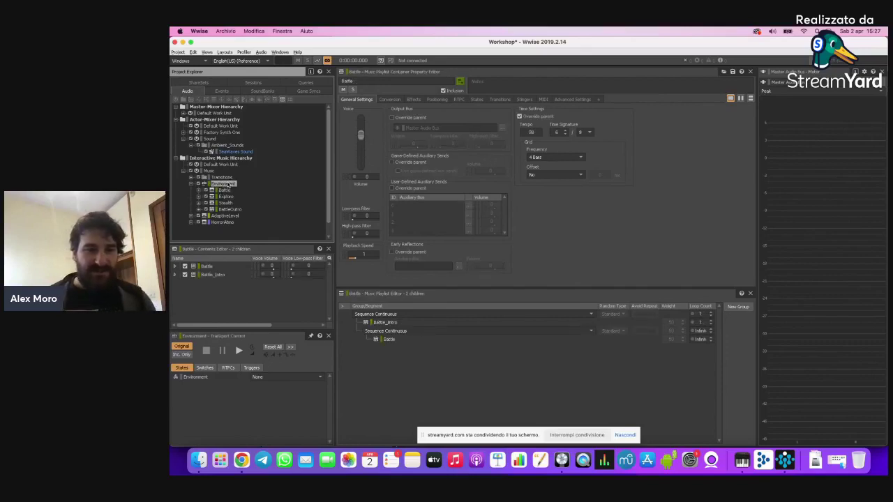
Step: Open SeaWaves Sound from the Ambient_Sounds folder and play it
click(232, 145)
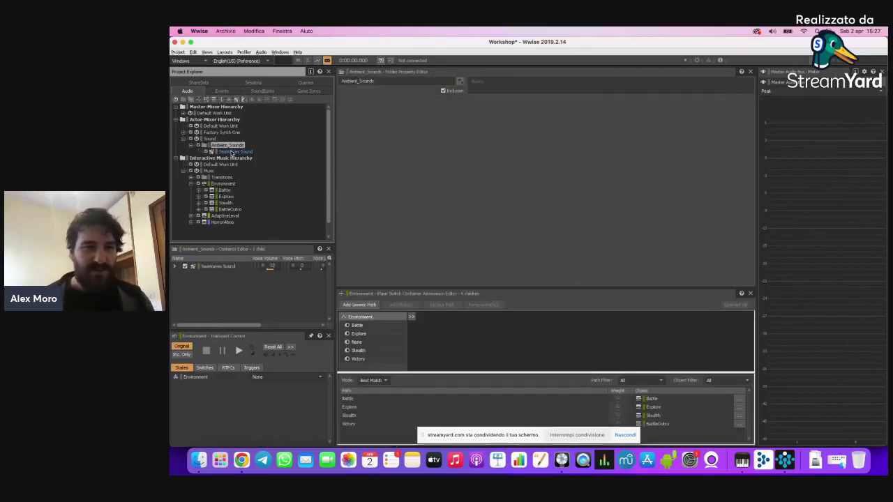
click(234, 151)
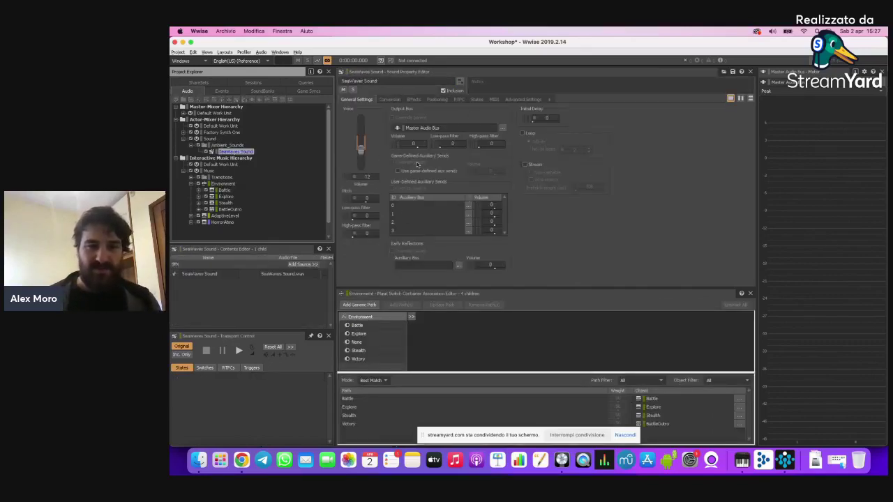
key(space)
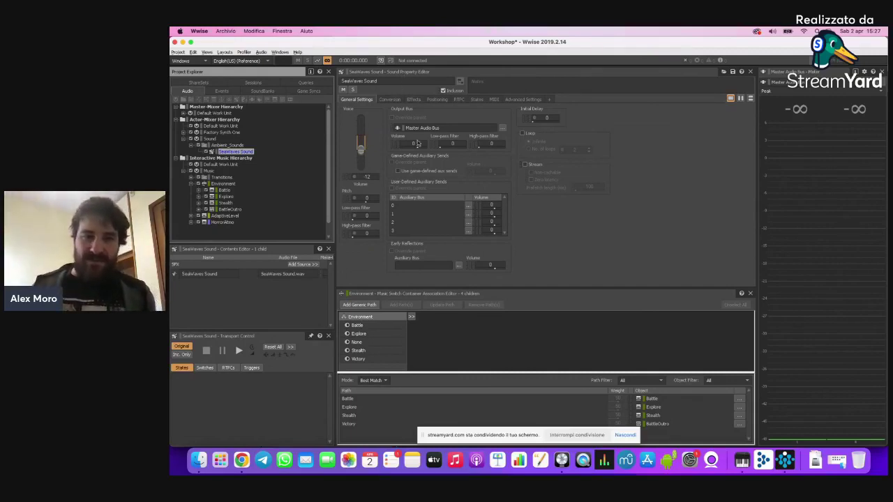
Step: Give SeaWaves Sound a custom attenuation in its positioning settings, enable Cone Attenuation and move the Attenuation Editor clear of the voice settings
click(438, 100)
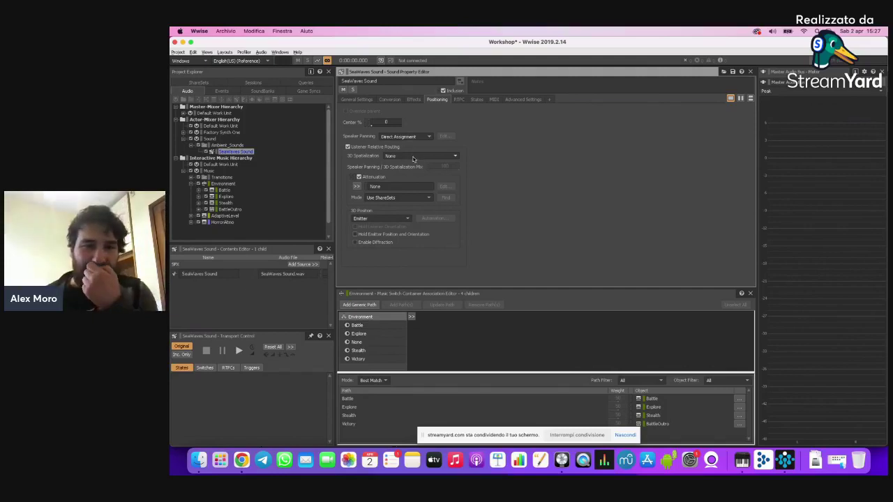
click(373, 190)
click(395, 208)
click(446, 190)
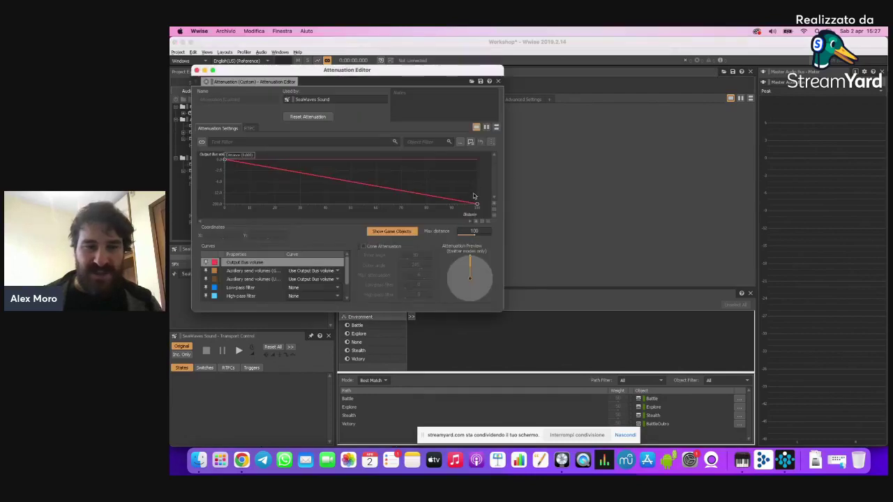
click(369, 249)
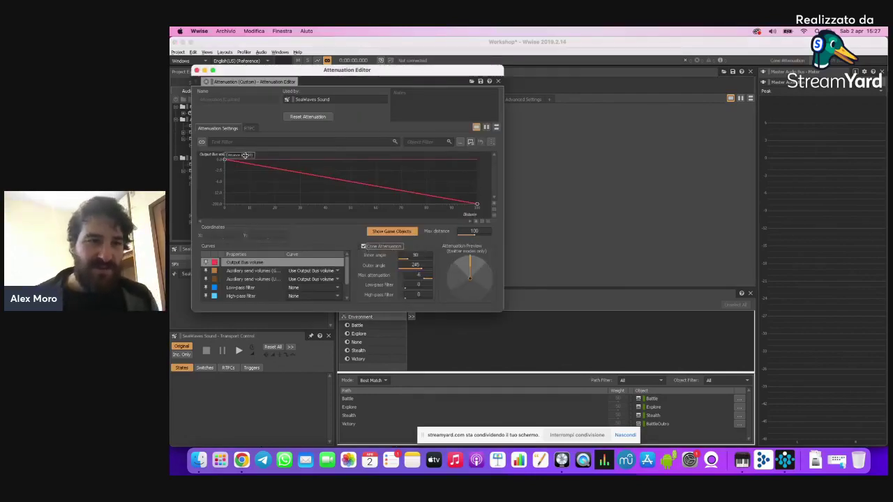
drag(249, 71, 455, 80)
Step: Raise the voice volume of SeaWaves Sound to -3 and play it
click(359, 99)
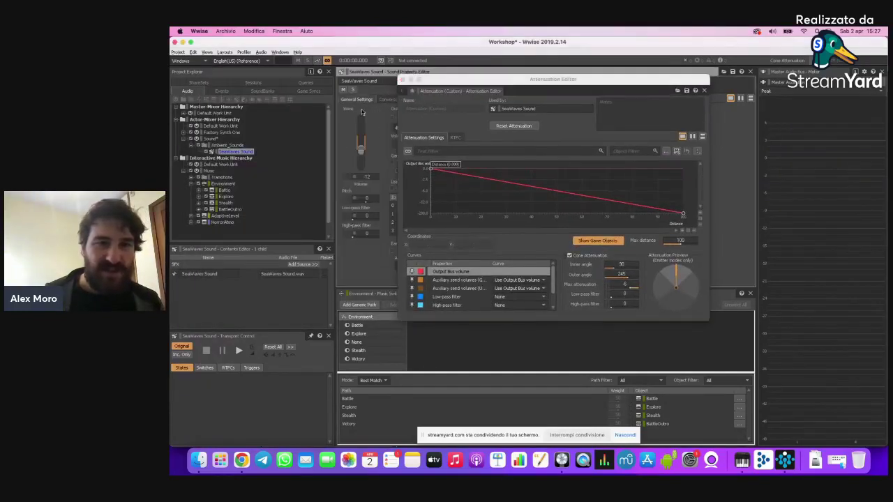
drag(360, 151, 360, 144)
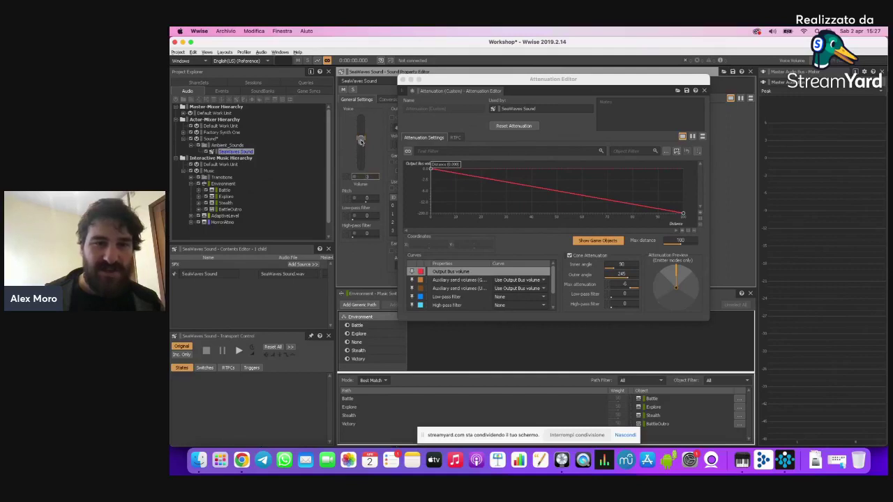
key(space)
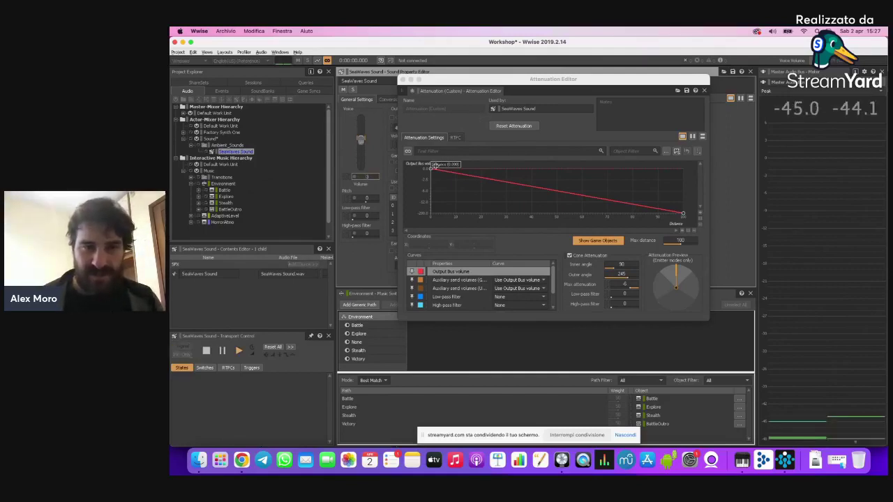
Step: Try the distance cursor at the start of the Output Bus Volume curve and open the curve's shape options
click(434, 164)
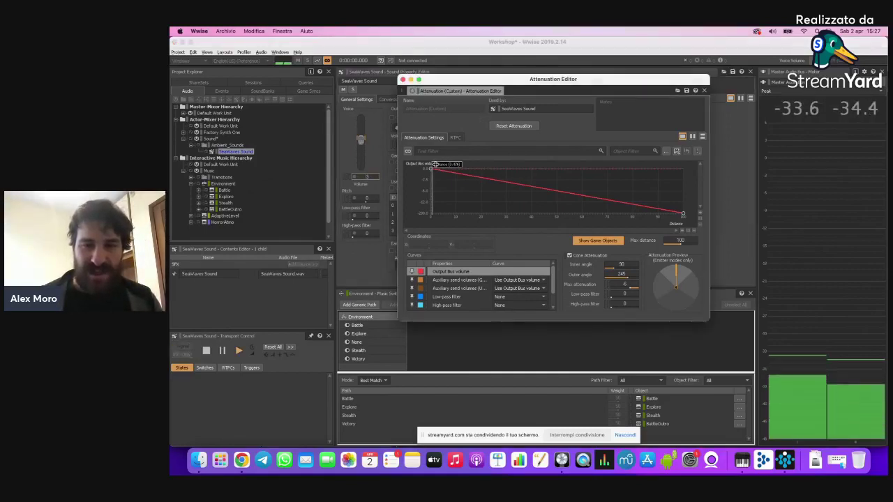
mouse_move(441, 164)
mouse_down()
mouse_move(685, 165)
mouse_move(430, 165)
mouse_up()
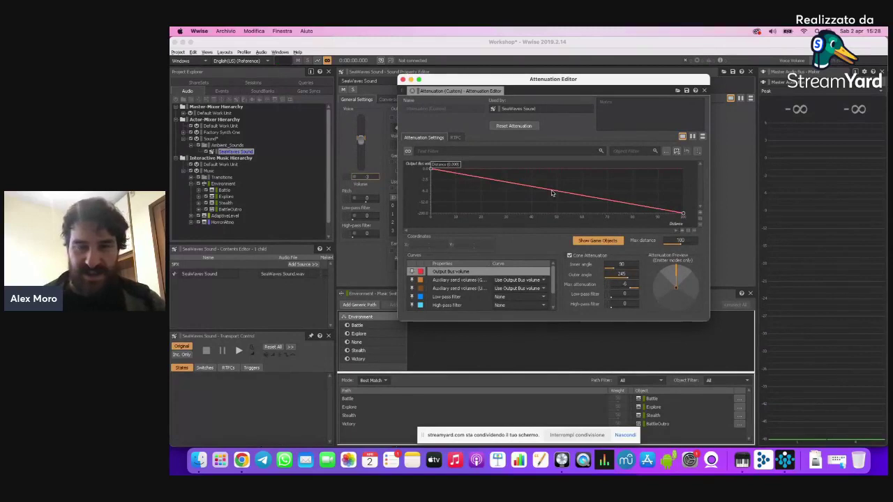
right_click(514, 183)
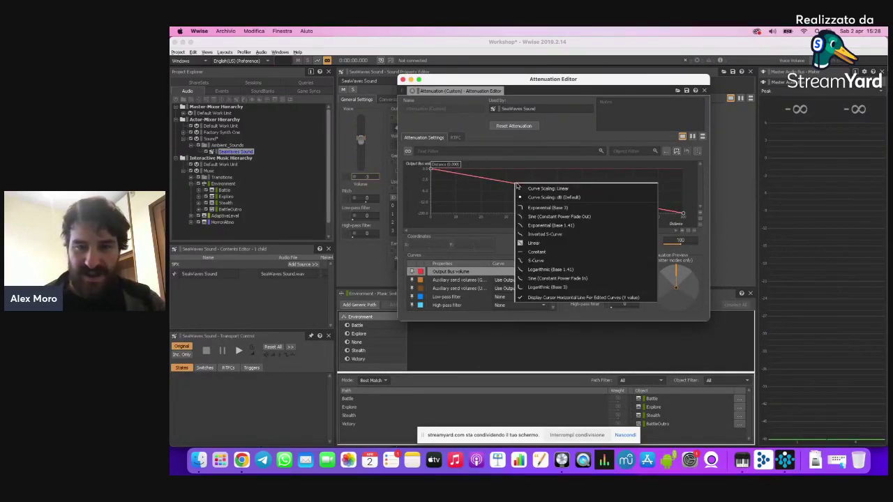
Step: Shape the Output Bus Volume attenuation curve as Logarithmic (Base 1.41), audition the sound, and close the Attenuation Editor
click(551, 270)
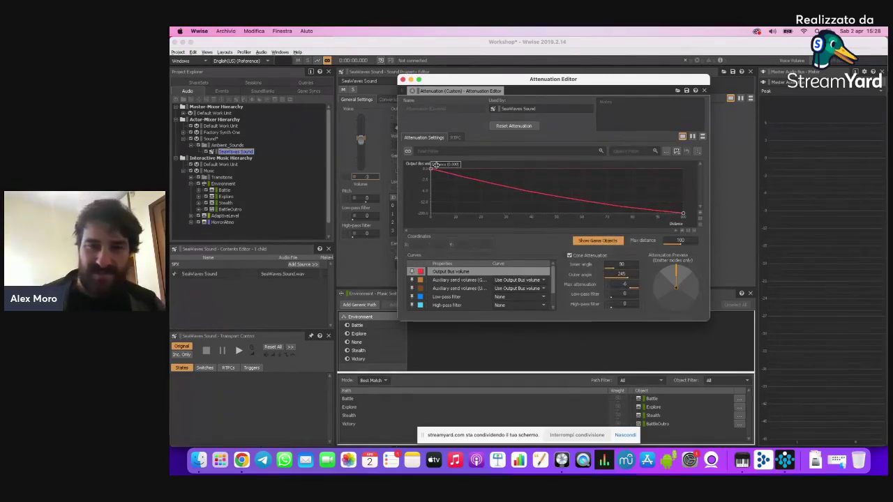
key(space)
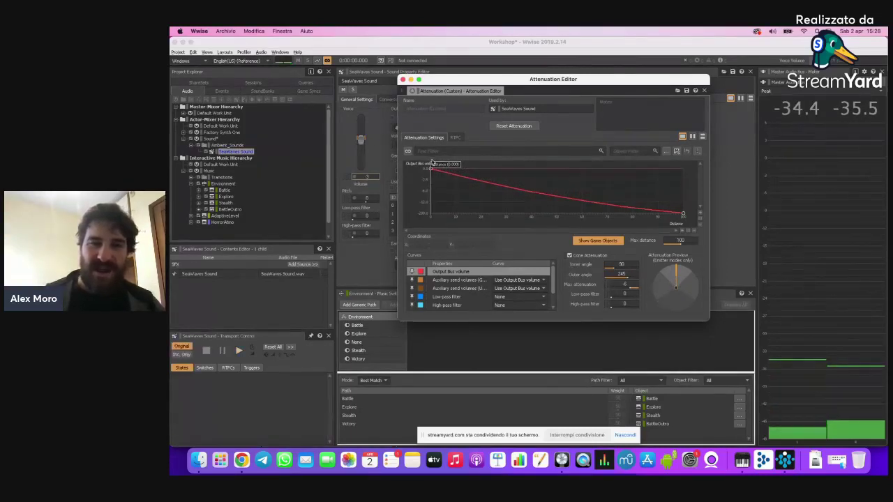
click(402, 79)
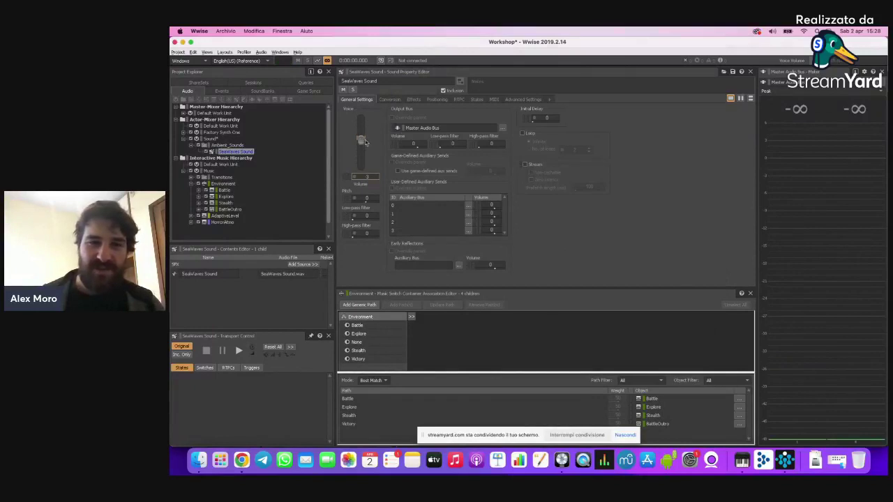
Step: Check the SeaWaves Sound positioning settings and lower its voice volume to -12
click(436, 99)
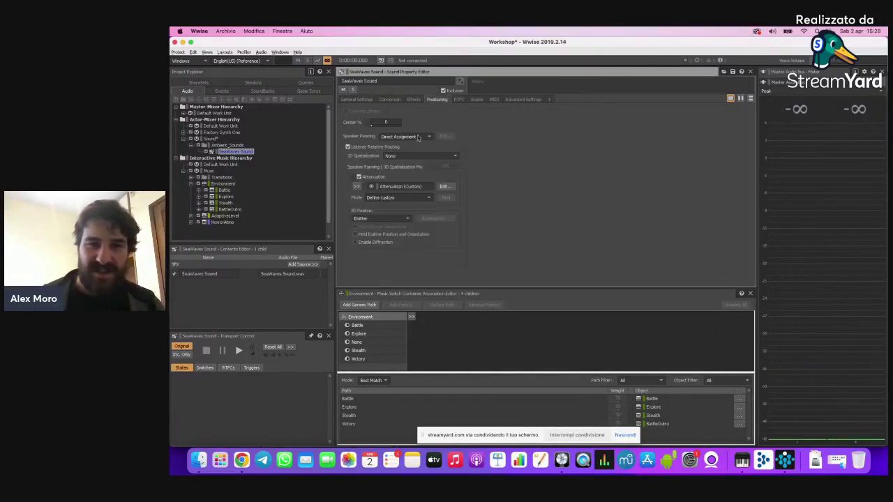
click(357, 99)
drag(361, 145, 362, 148)
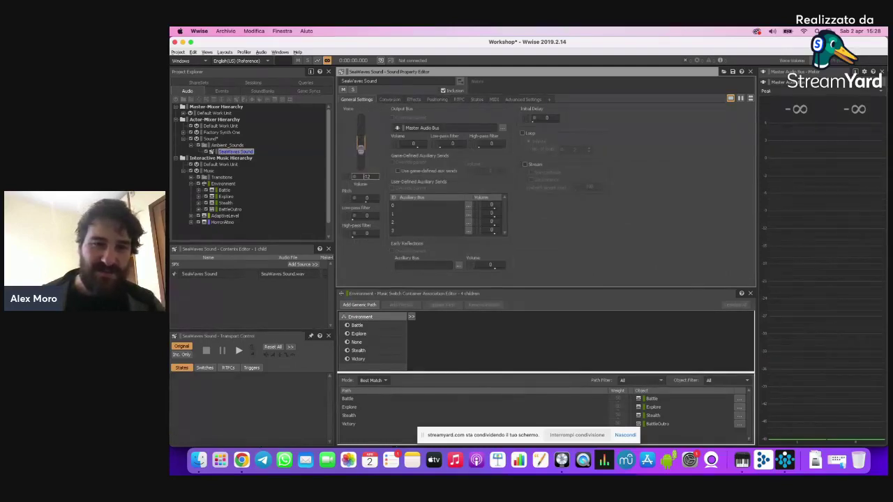
drag(360, 152, 360, 149)
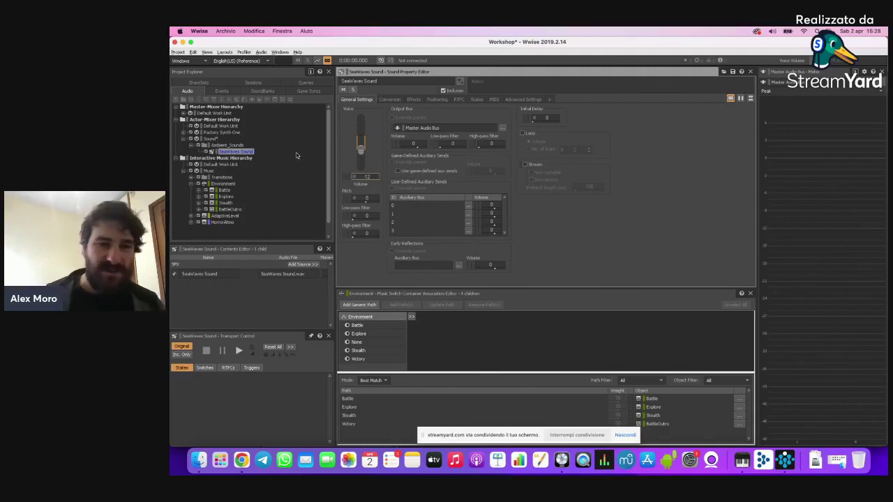
Step: Expand the Explore playlist inside the Environment switch container and inspect its segments Explore1 to Explore4
click(225, 183)
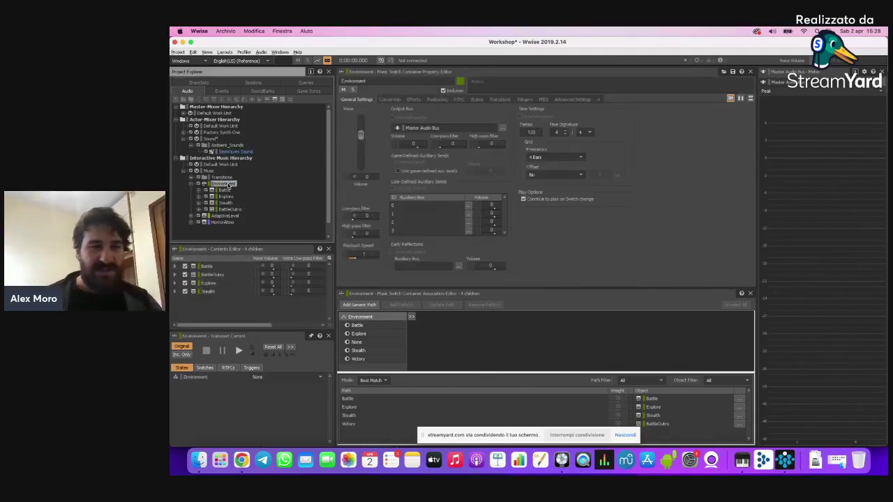
click(227, 196)
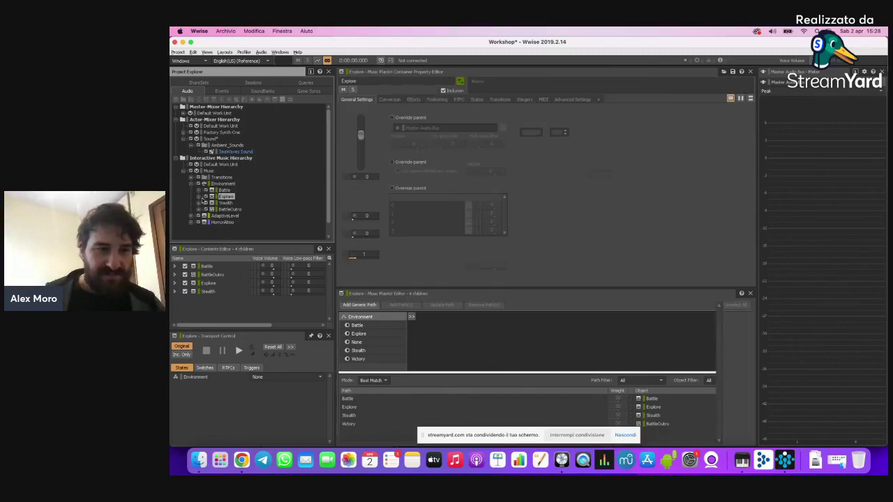
click(198, 197)
click(234, 203)
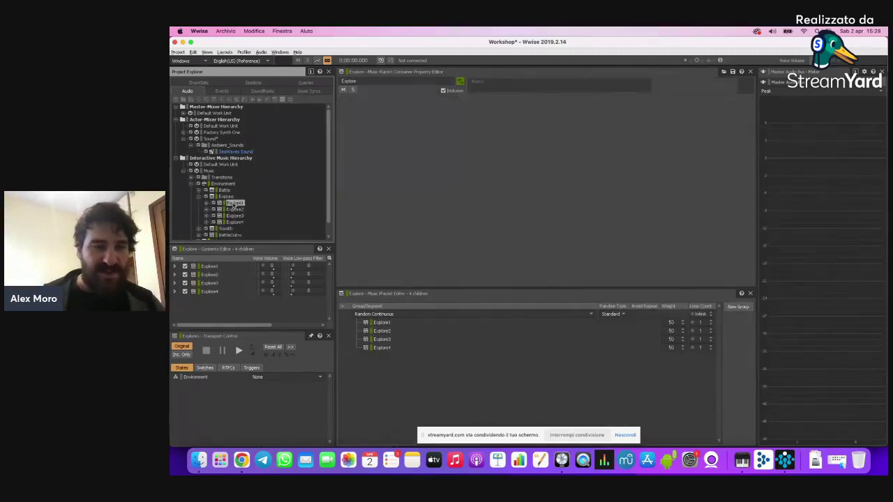
click(234, 209)
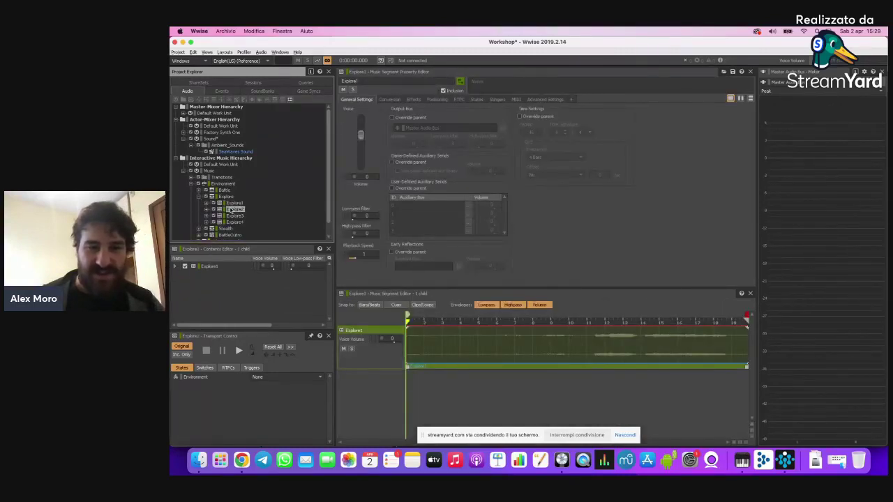
click(234, 215)
click(234, 222)
Step: Examine the Explore container's playlist, including its Random Continuous play mode and Avoid Repeat setting
click(227, 197)
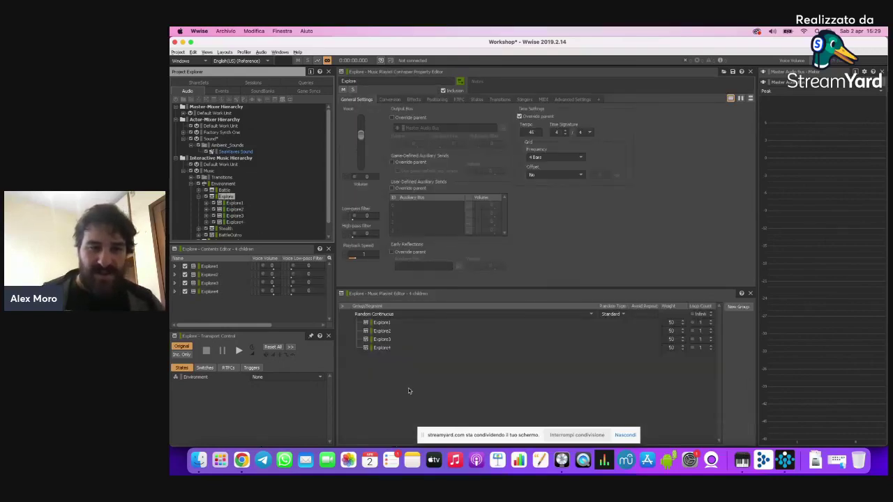
click(408, 388)
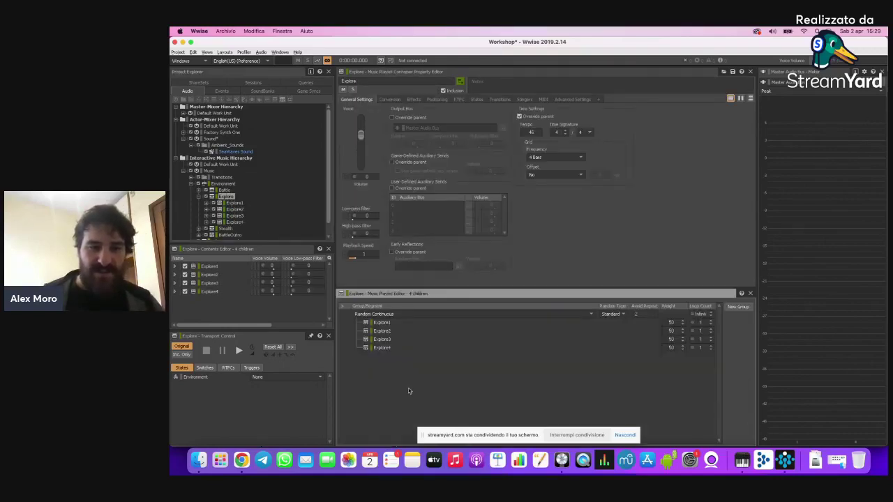
click(378, 315)
click(533, 335)
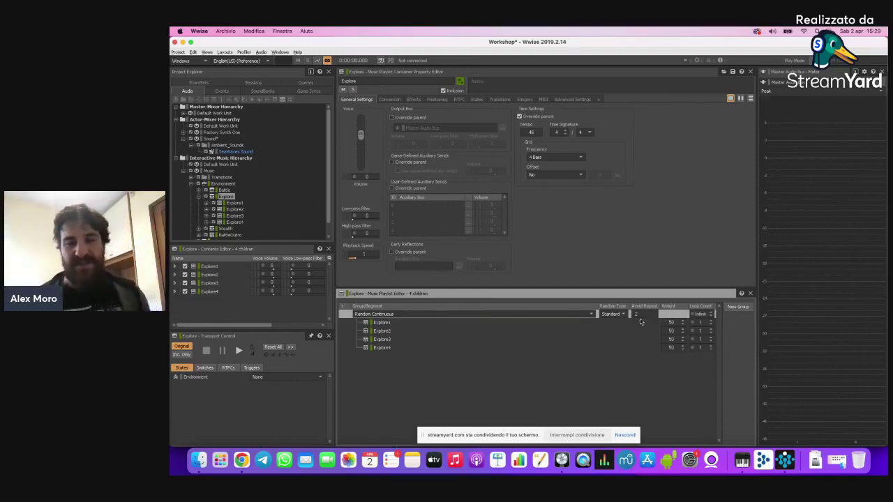
click(632, 371)
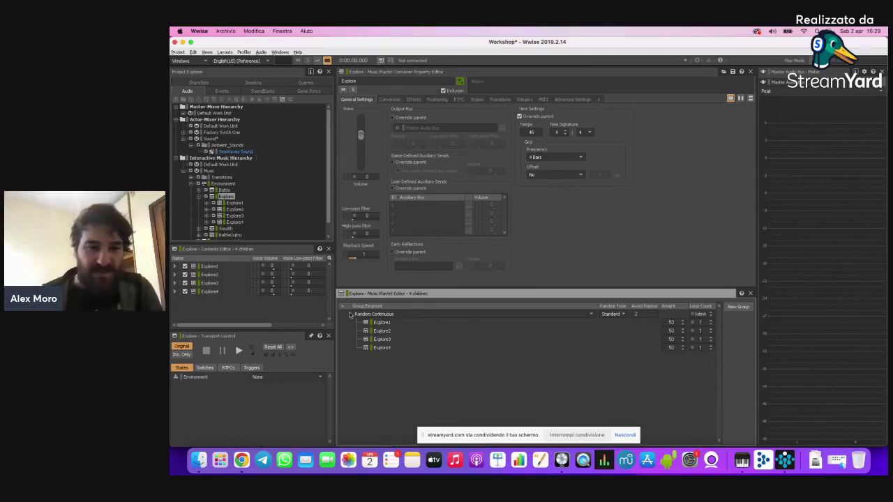
Step: Audition the Explore playlist at playback speed 4, restore the speed to 1, and stop playback
click(234, 197)
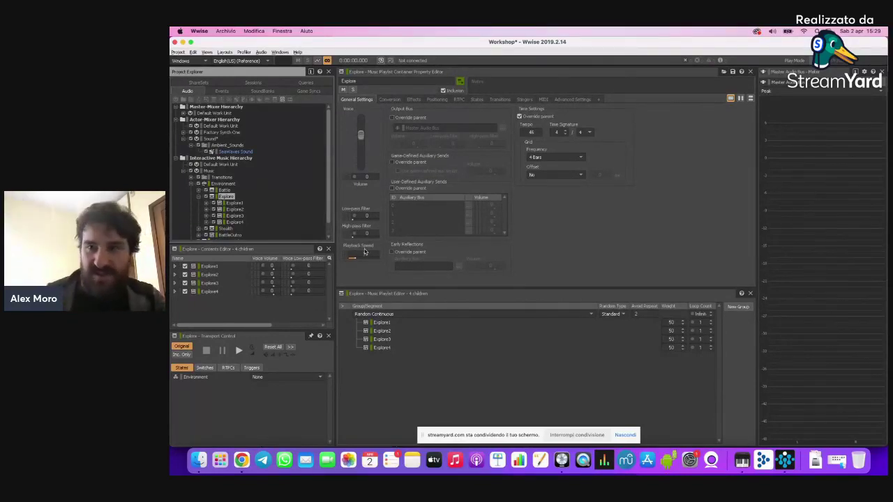
click(364, 252)
click(364, 254)
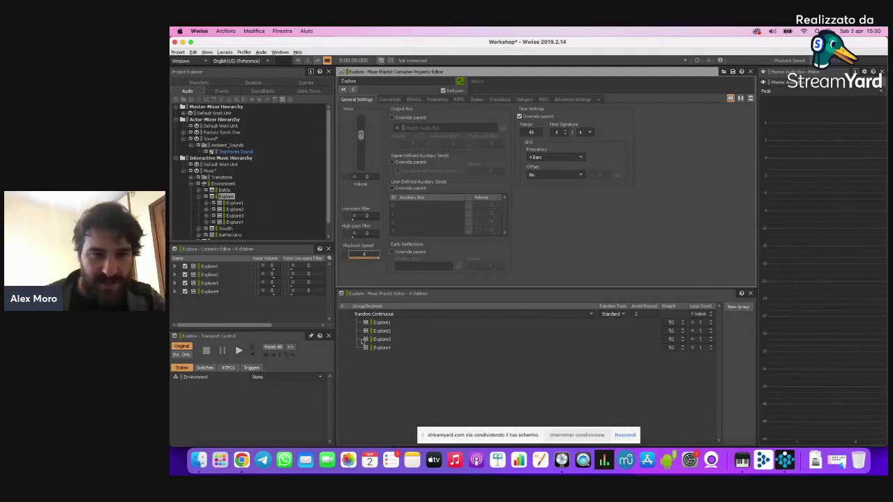
key(space)
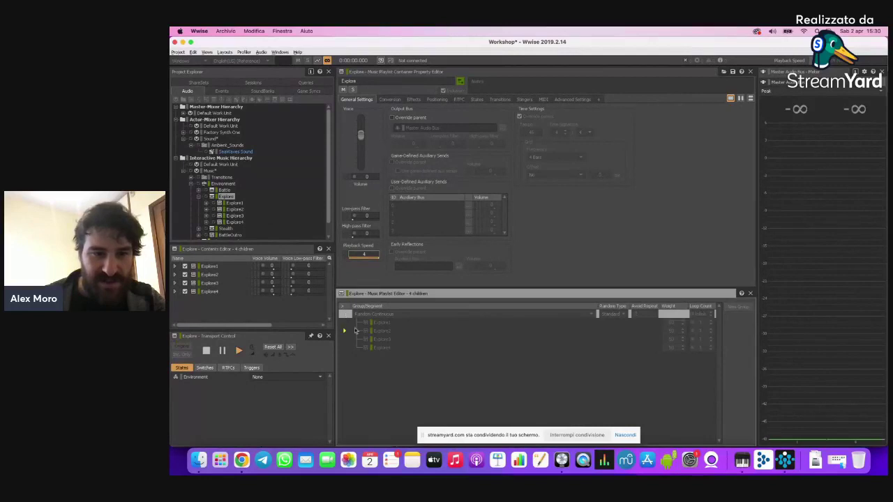
click(364, 253)
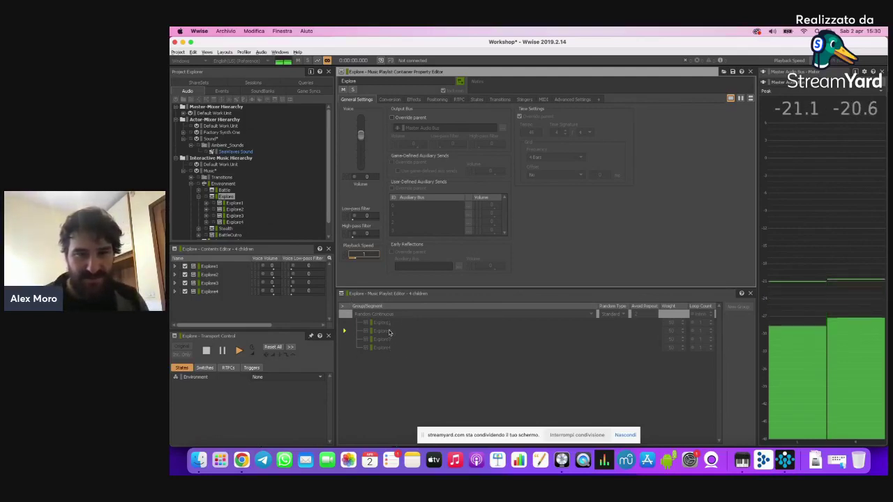
click(364, 254)
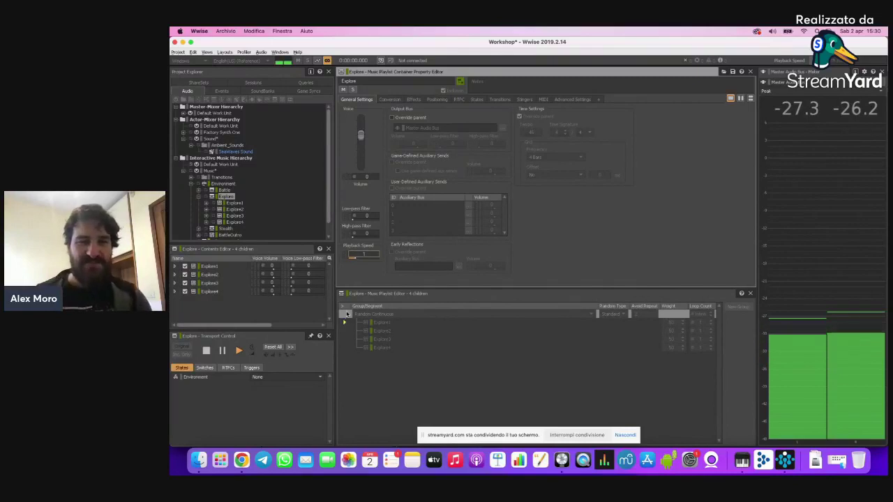
key(space)
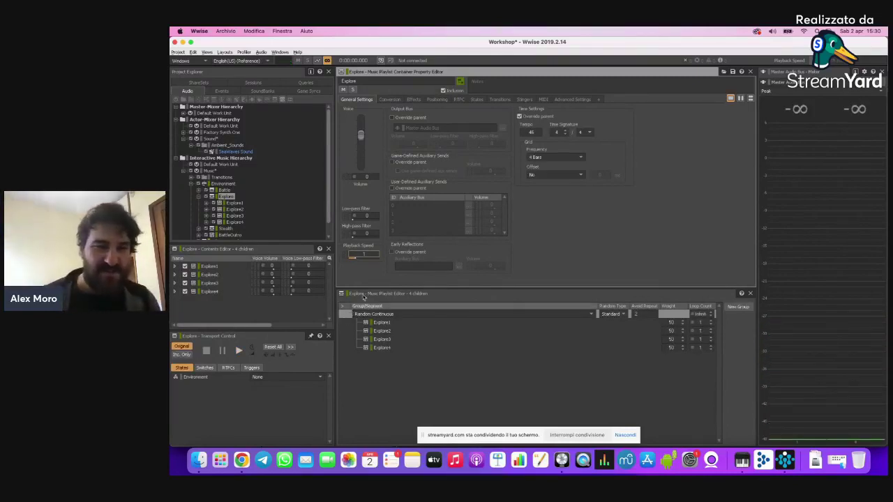
Step: Collapse the Explore container, audition the Stealth playlist briefly, and collapse it again
click(198, 198)
click(199, 203)
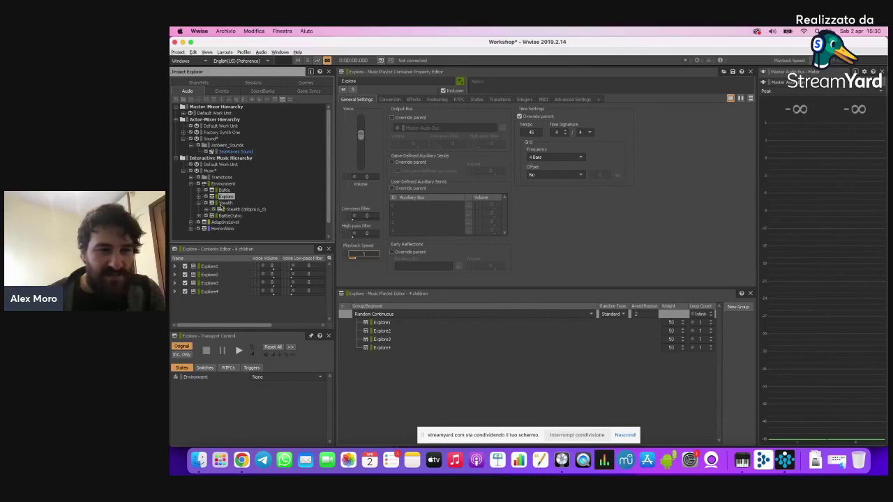
click(225, 203)
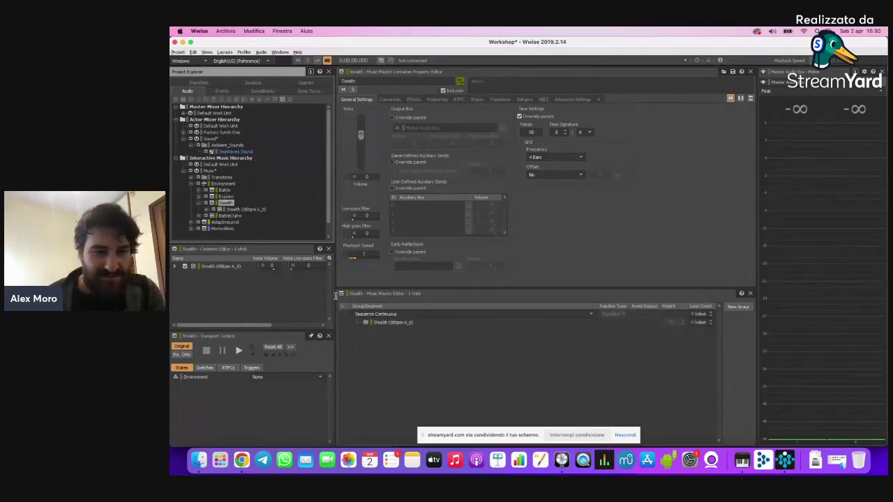
click(345, 319)
key(space)
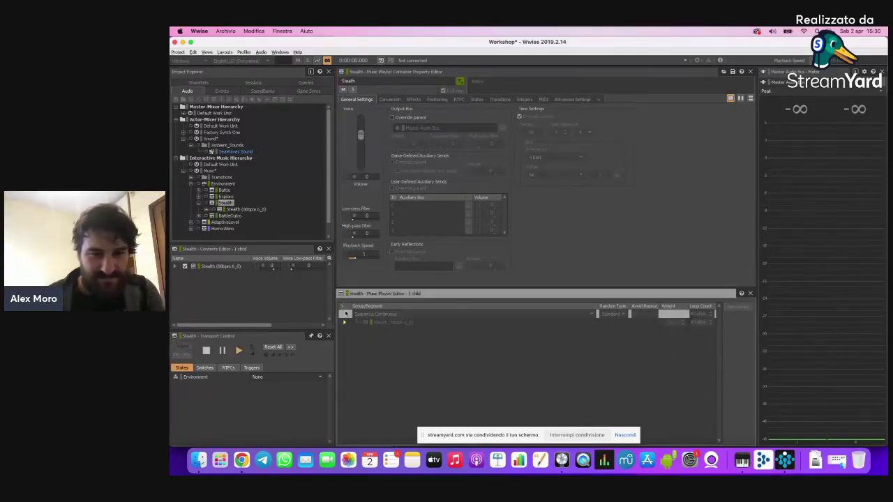
key(space)
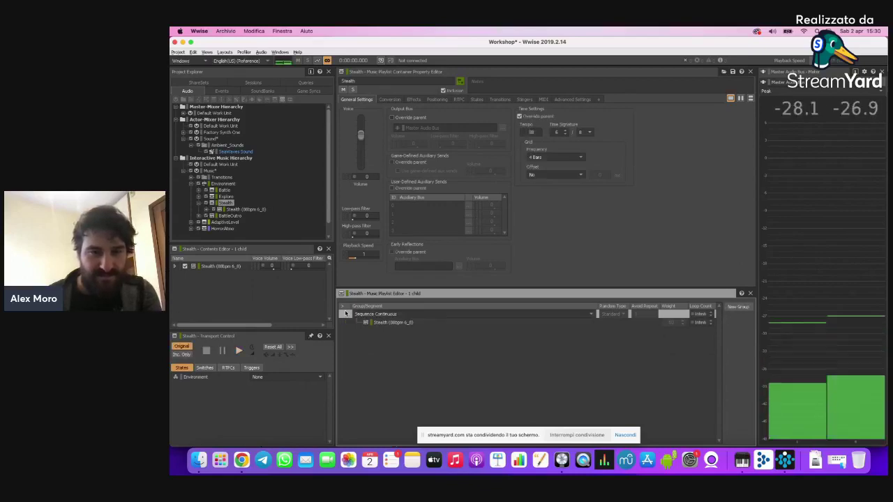
click(198, 203)
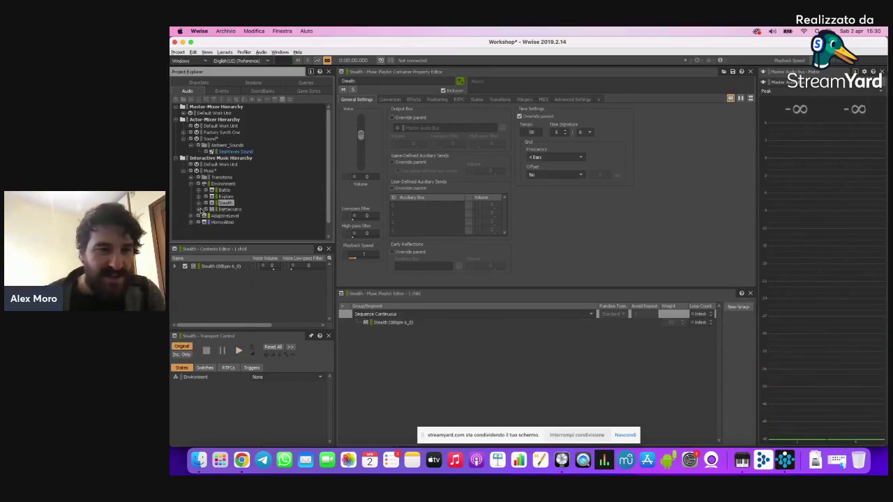
Step: Expand the Battle playlist container, inspect its segments, and audition Battle_Intro from partway through its timeline
click(199, 191)
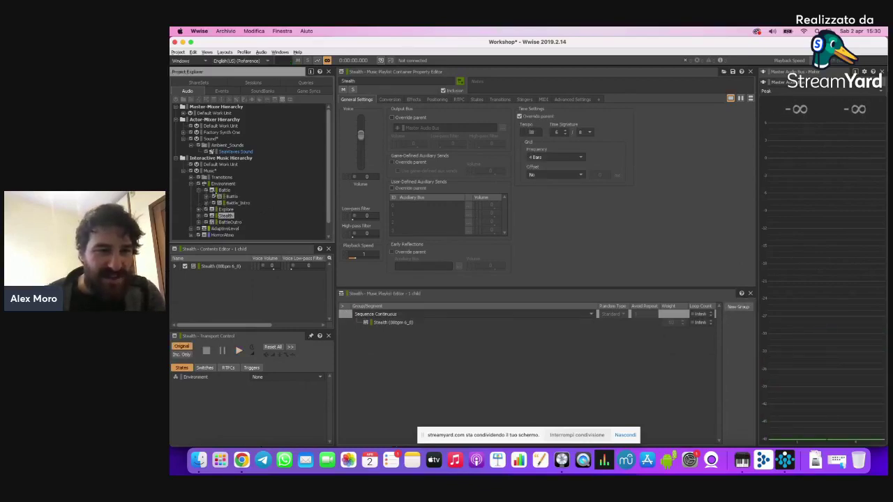
click(233, 196)
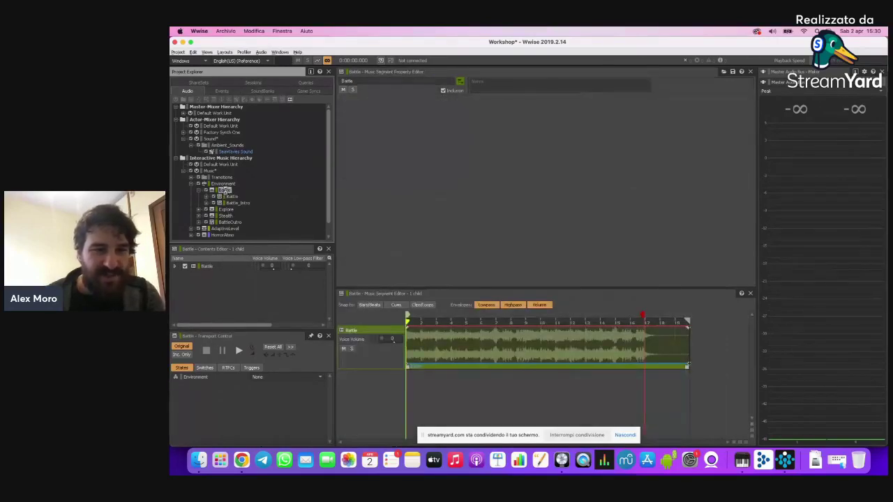
click(224, 190)
click(233, 196)
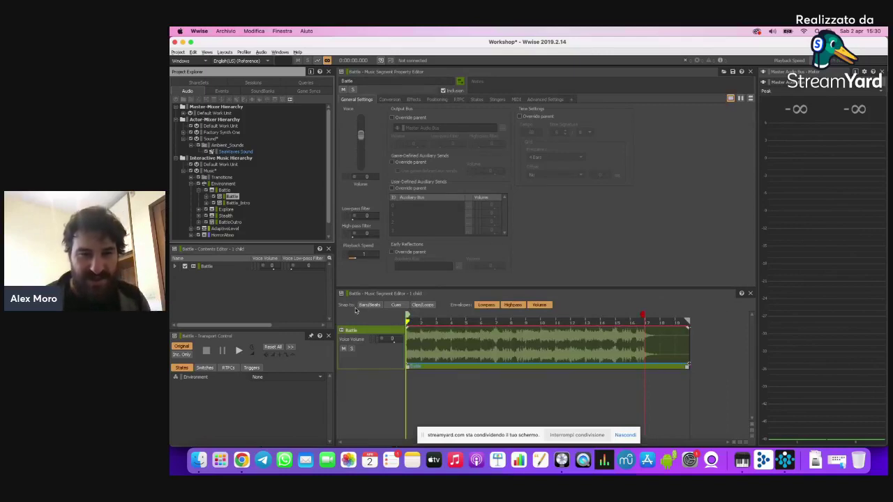
click(238, 202)
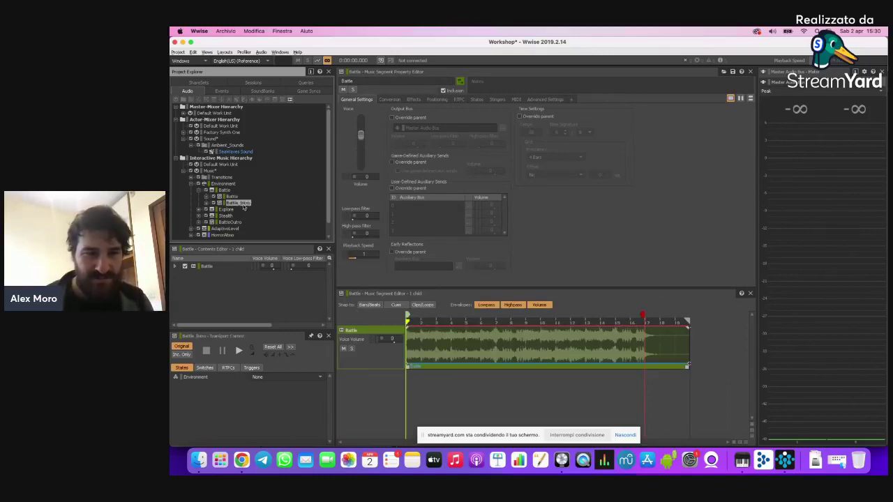
click(523, 321)
key(space)
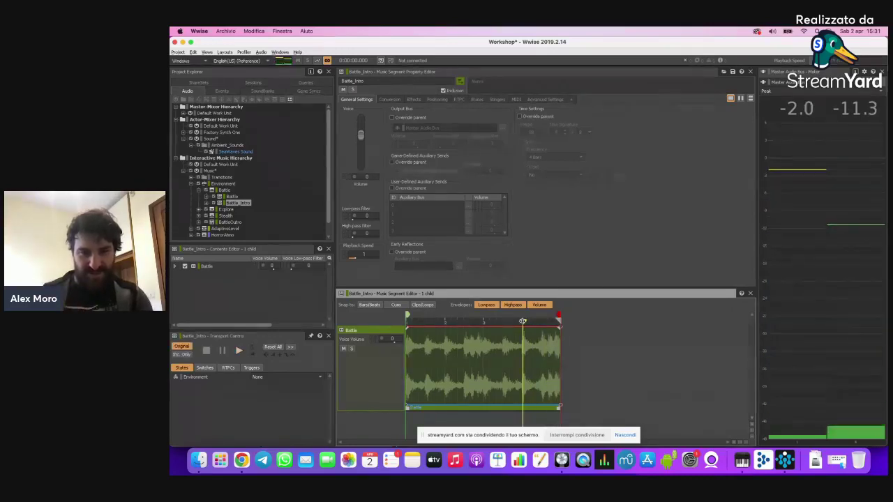
Step: Audition the main Battle segment from its start and stop playback
click(241, 198)
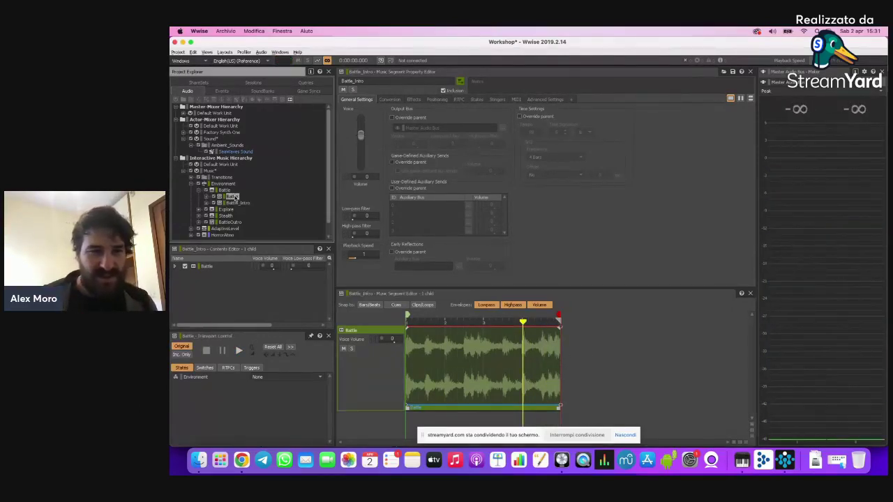
key(space)
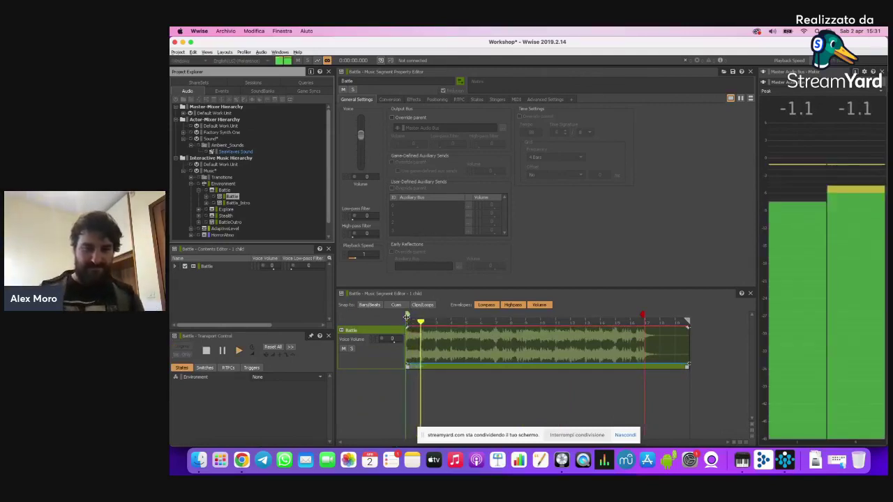
key(space)
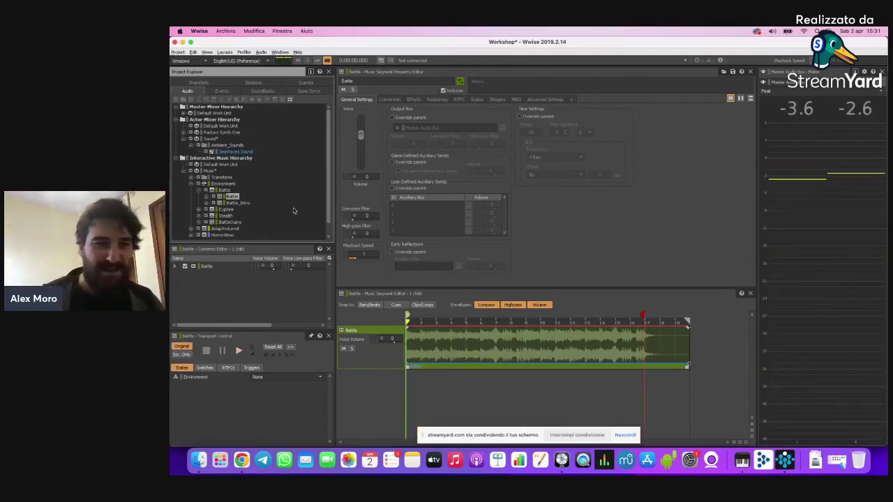
Step: Review the Battle container's playlist order and open the BattleOutro segment
click(222, 190)
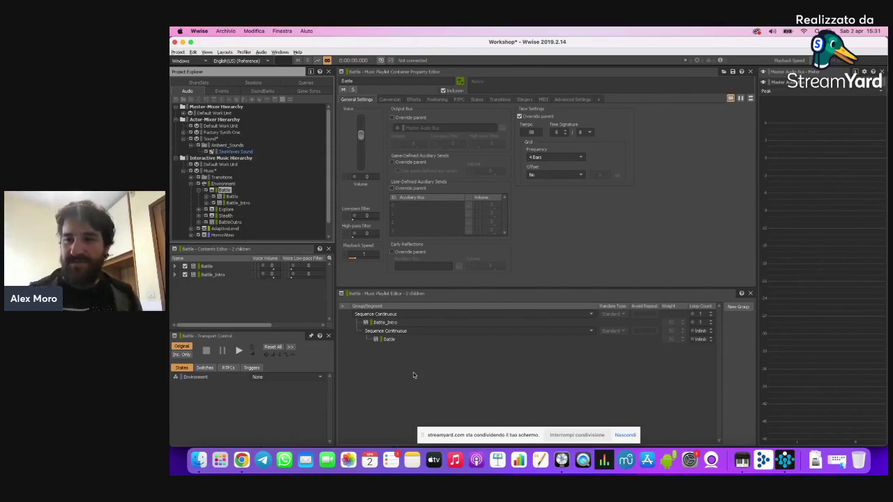
click(229, 222)
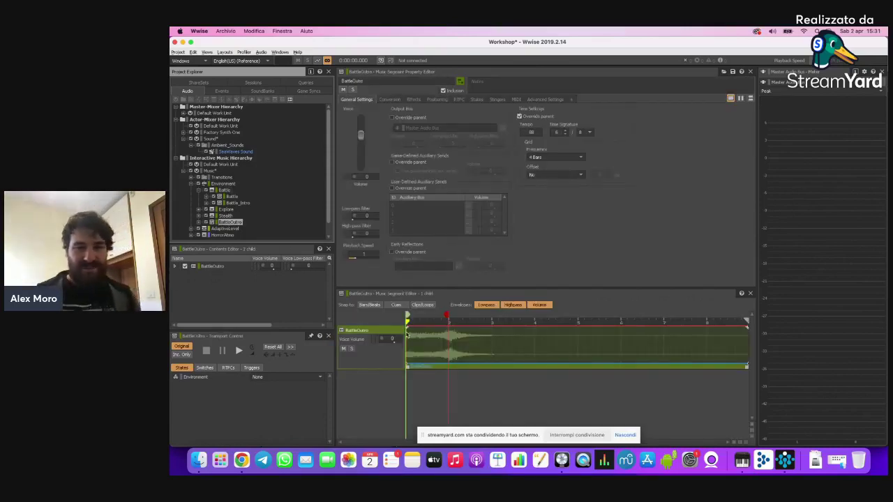
Step: Audition the BattleOutro segment from its start, stop playback, and collapse the Battle container
key(space)
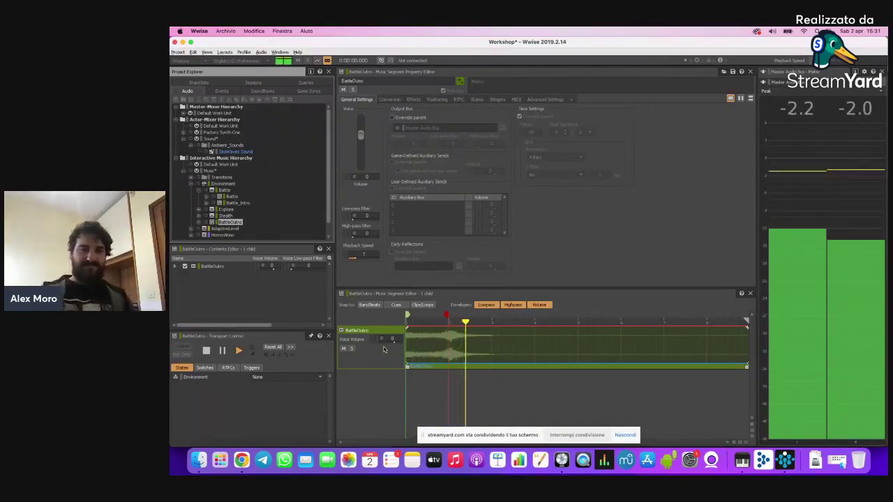
key(space)
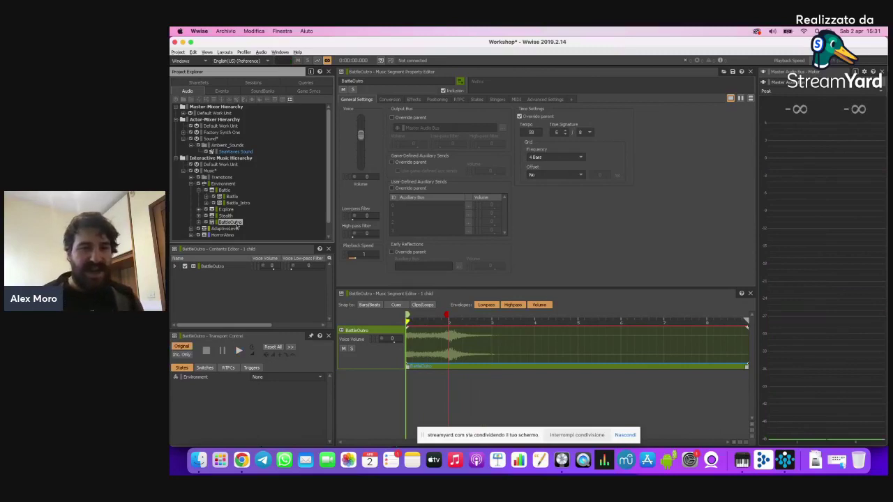
click(199, 191)
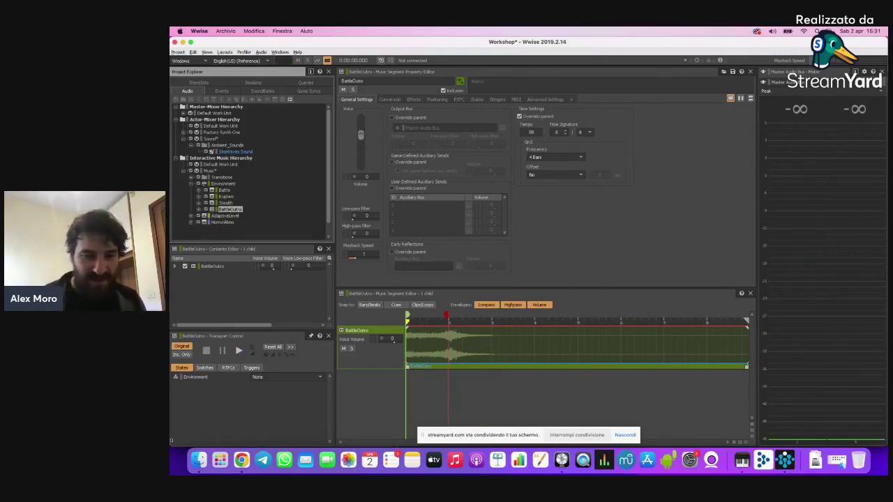
Step: Switch to Finder and open Transitions.logicx from the Workshop Transitions folder in Logic Pro, closing the current HorrorAtmo project
click(200, 460)
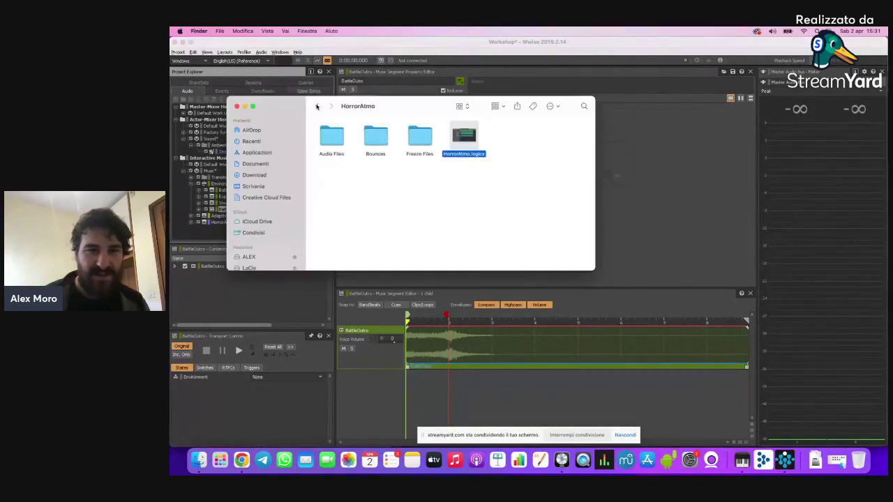
click(317, 106)
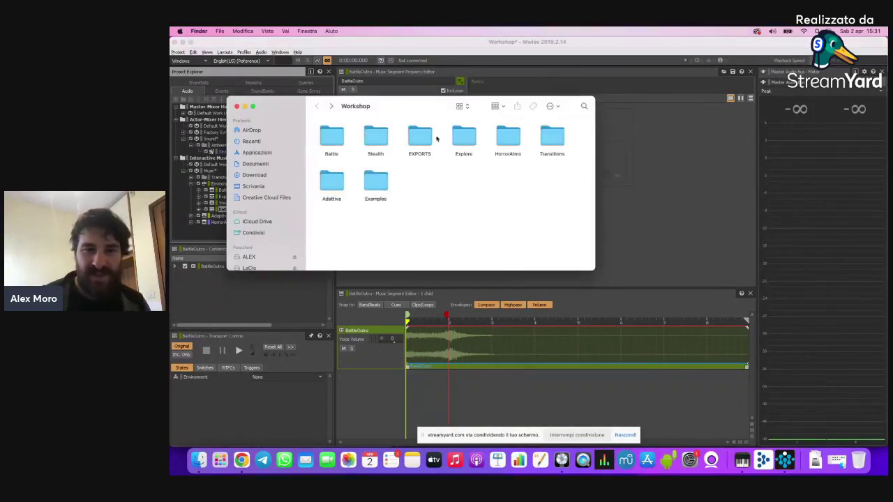
double_click(552, 137)
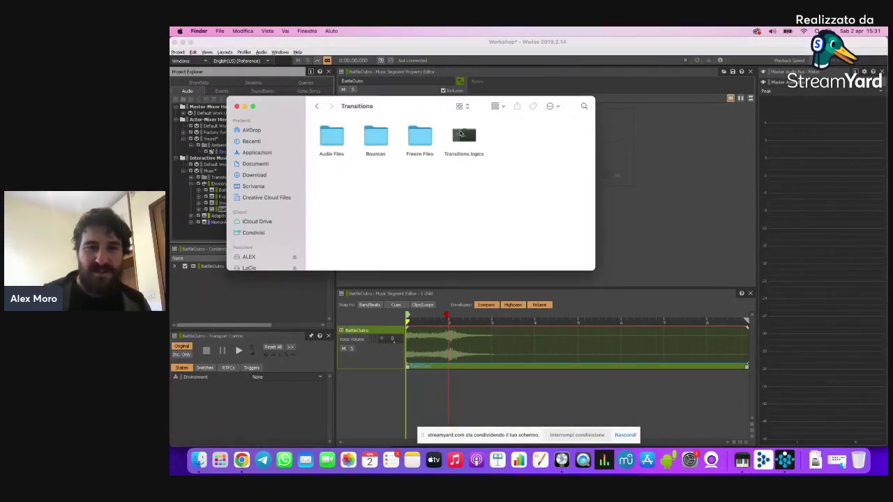
double_click(460, 134)
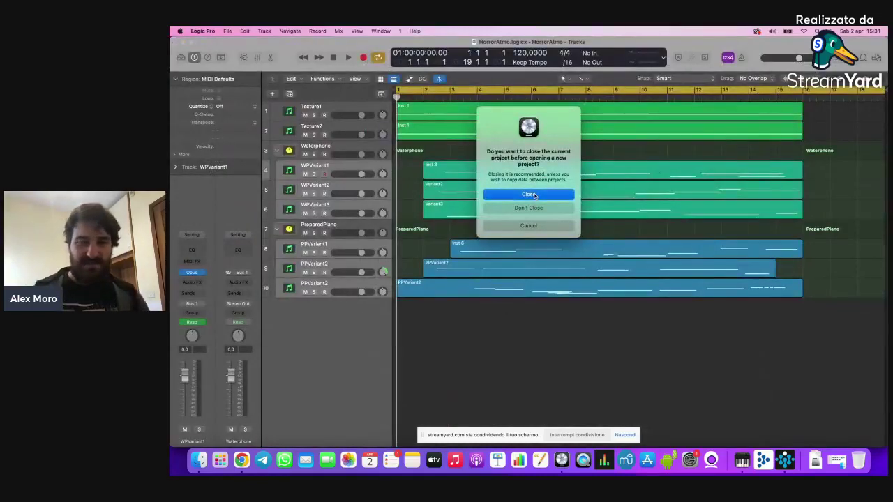
click(536, 200)
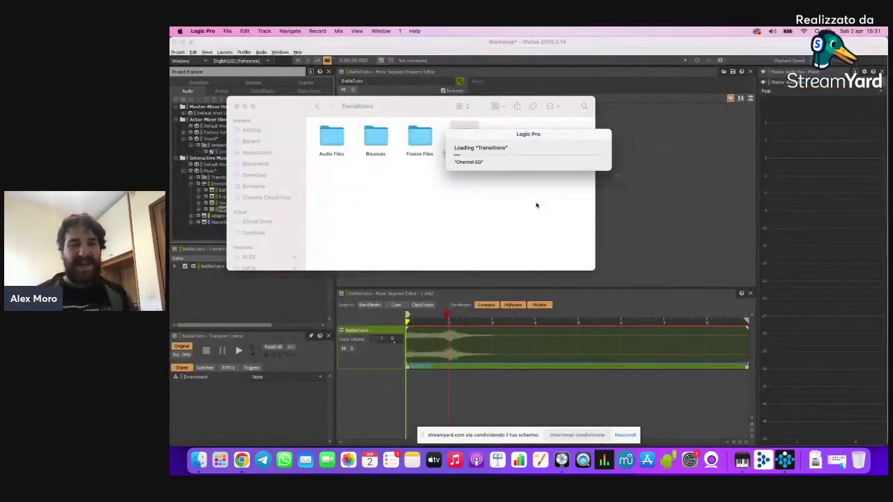
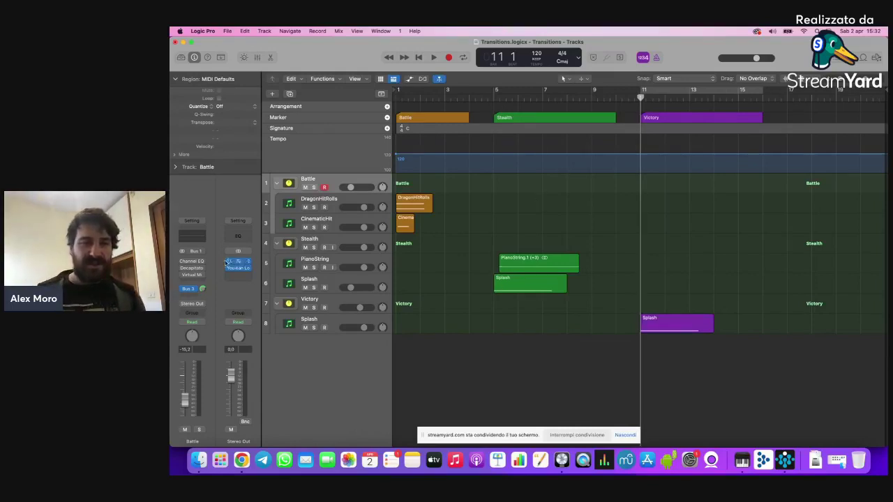
Step: Magnify the arrangement around the Stealth marker and audition the Stealth transition from bar 5
click(488, 97)
key(Return)
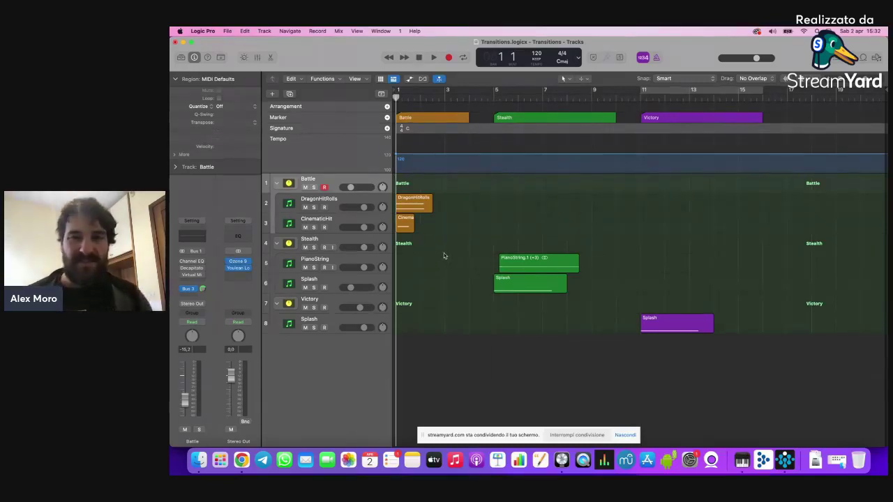
click(492, 98)
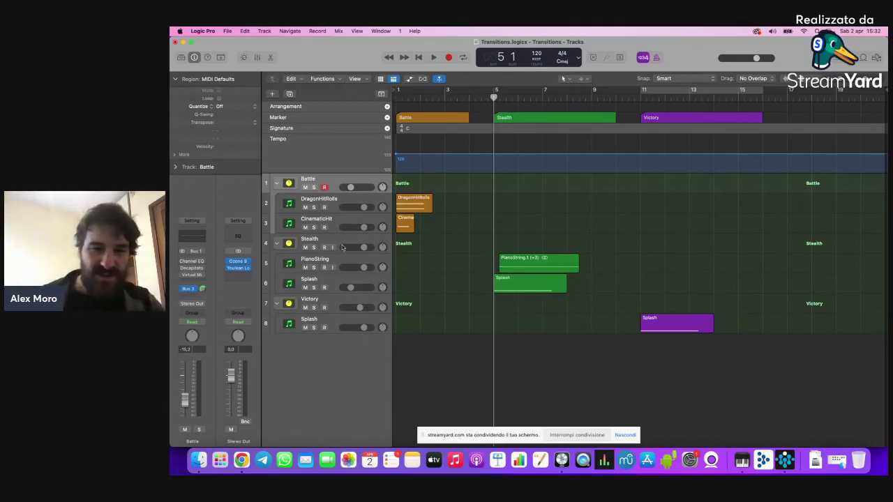
key(super+Down)
key(super+Right)
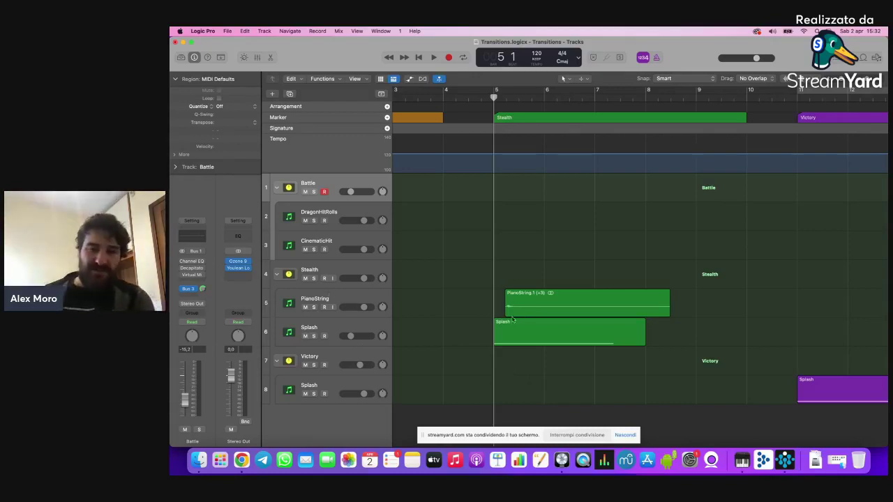
key(space)
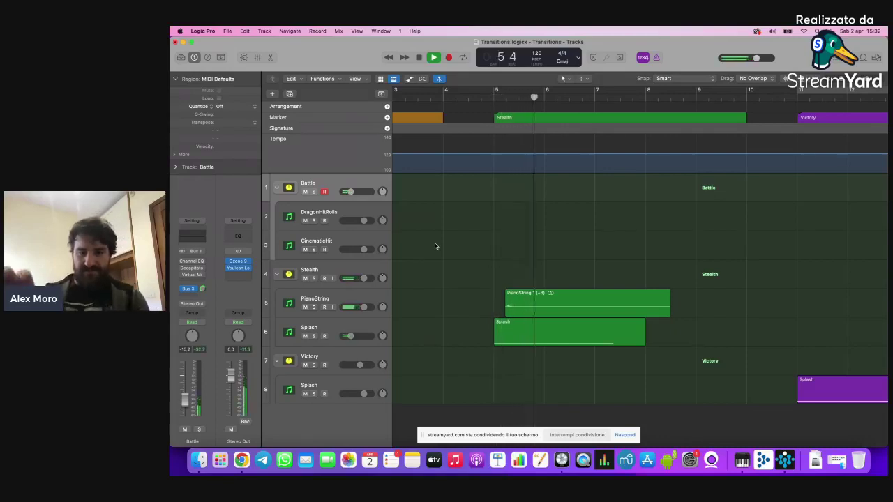
key(space)
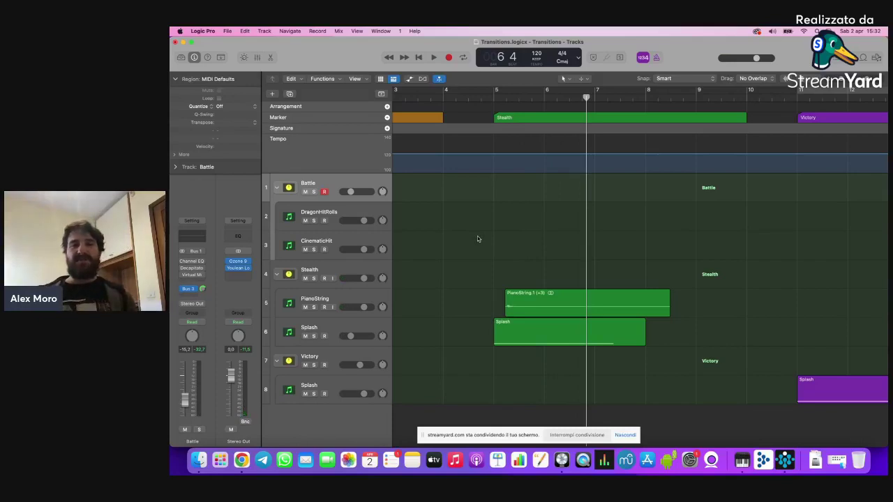
Step: Set the transport display to Custom and replay the Stealth transition from bar 5 with the PianoString track selected
click(578, 58)
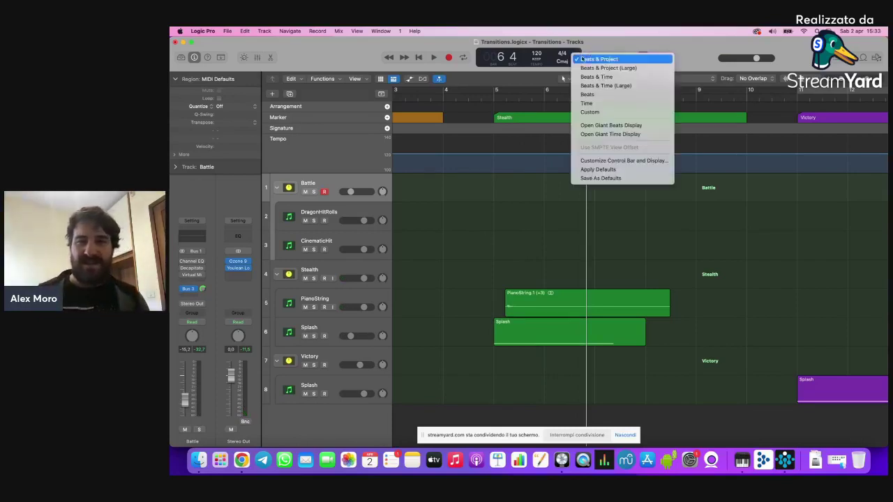
click(593, 111)
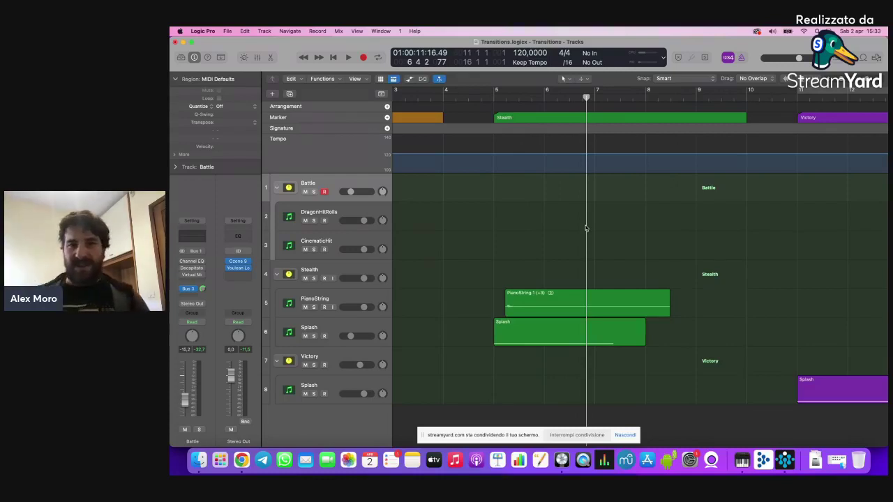
click(341, 302)
click(438, 264)
click(496, 96)
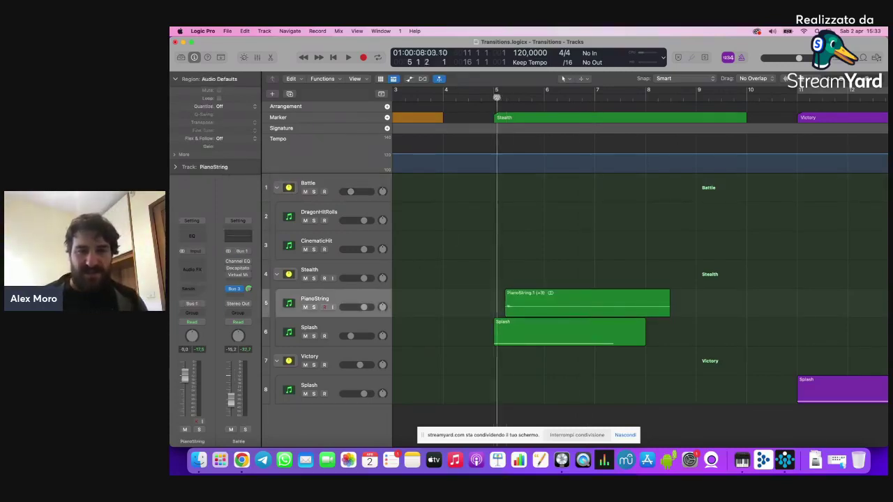
click(493, 97)
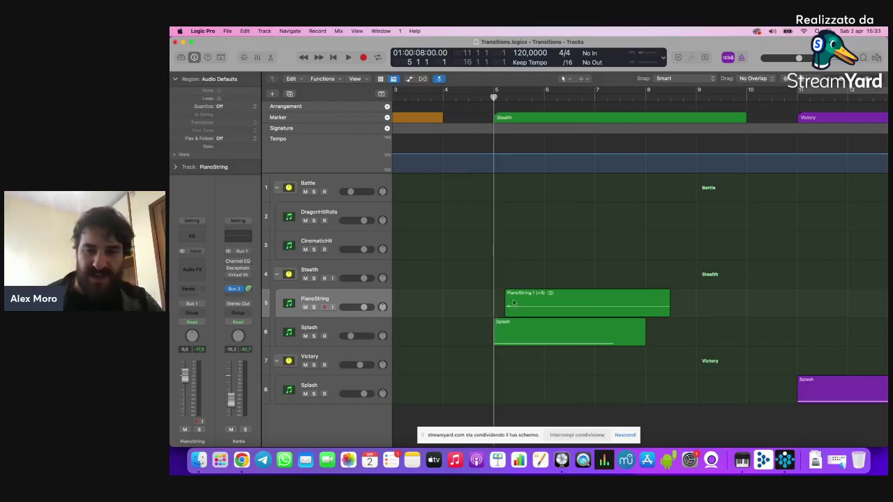
key(space)
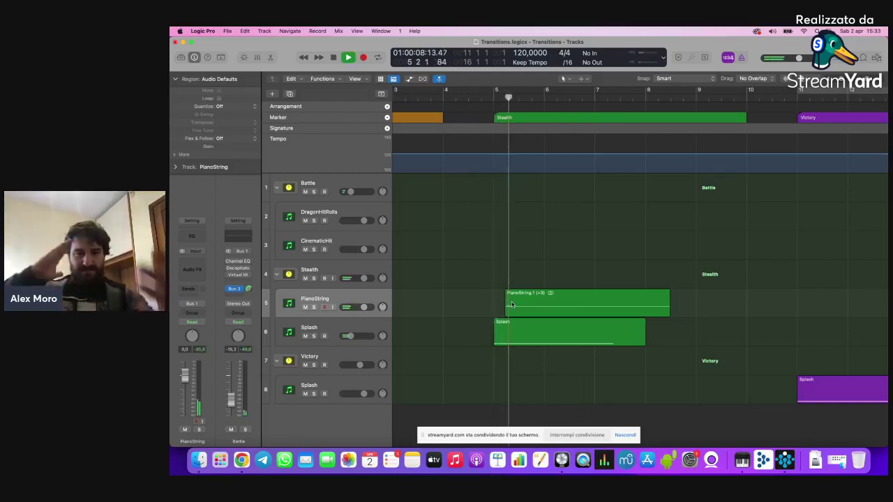
key(space)
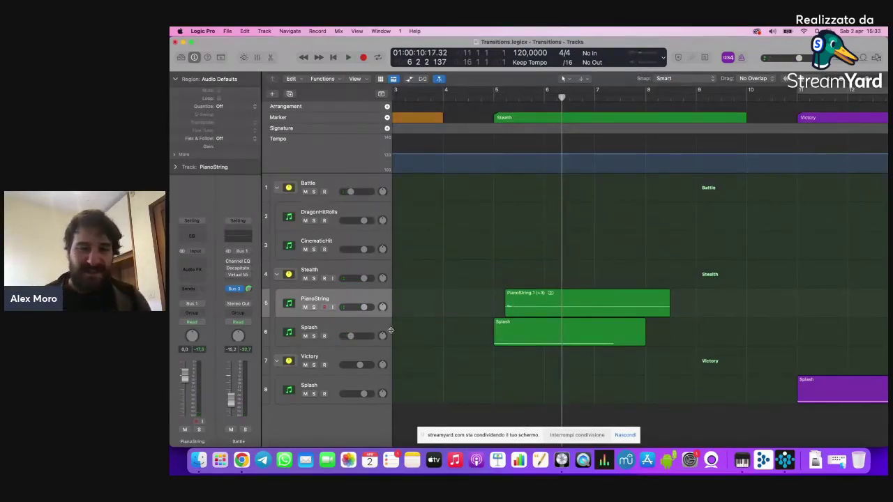
Step: Solo the PianoString track, inspect its region's waveform in the audio editor, then close the editor and turn solo off
click(314, 308)
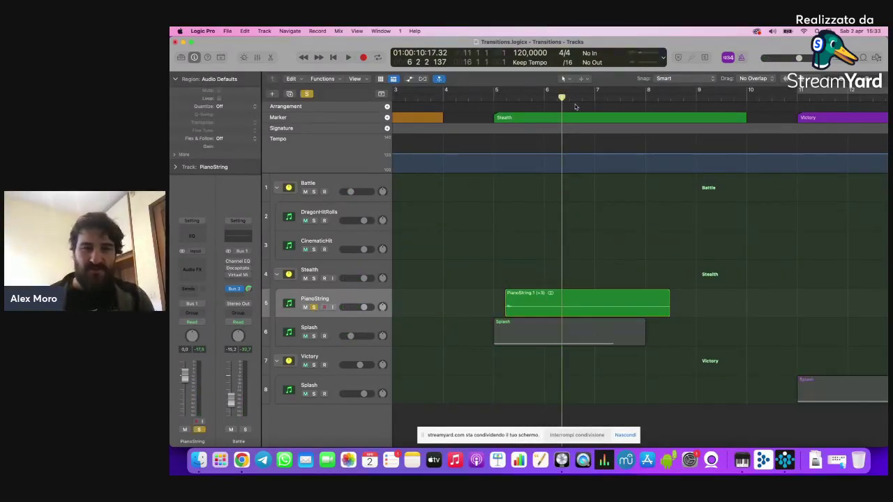
drag(540, 99, 494, 98)
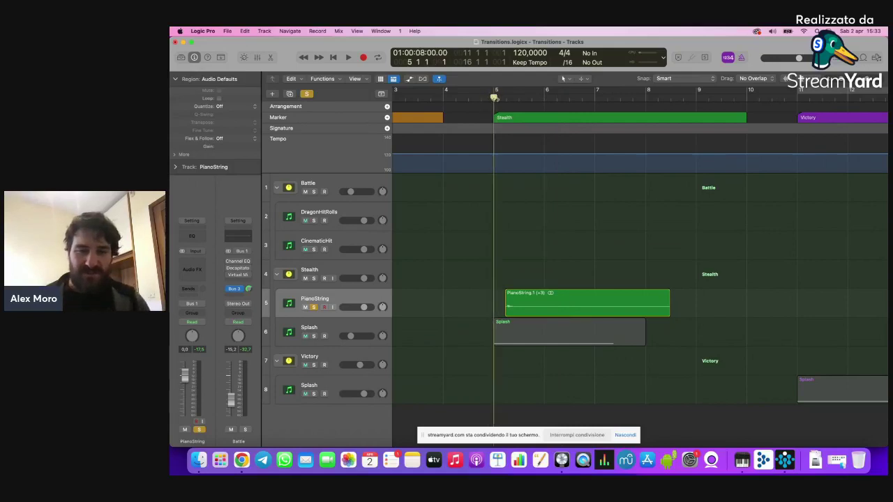
double_click(537, 300)
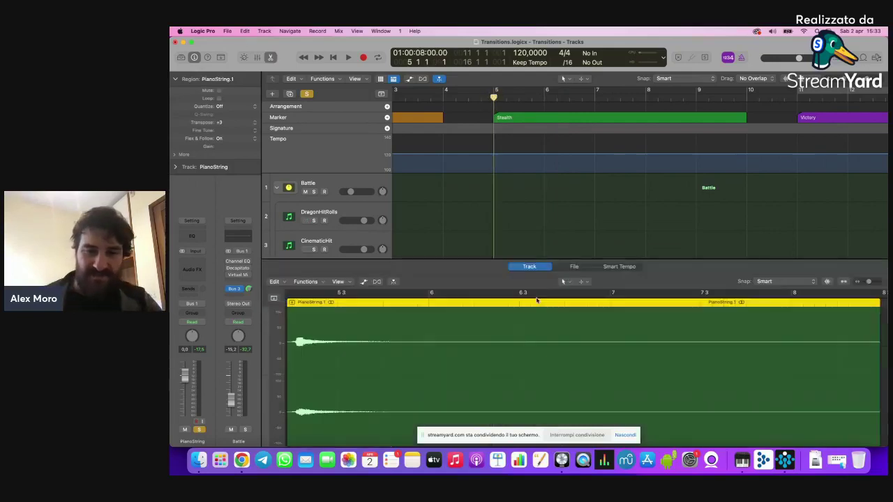
key(e)
click(547, 248)
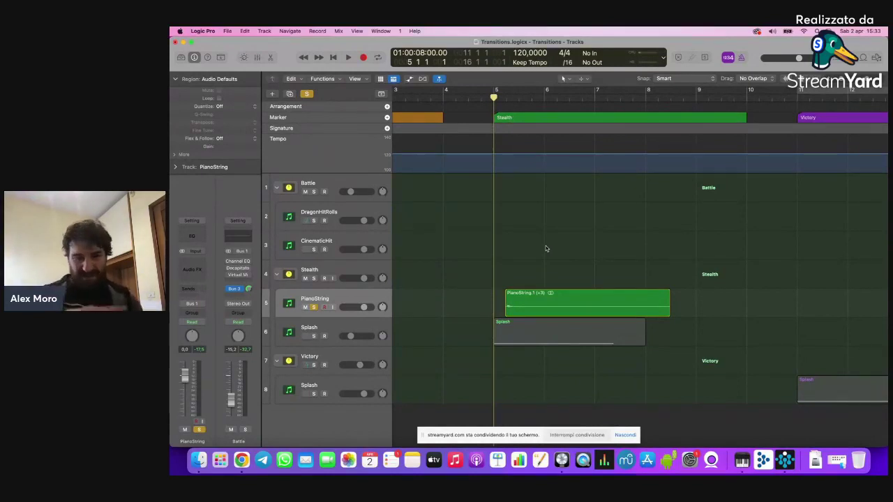
key(s)
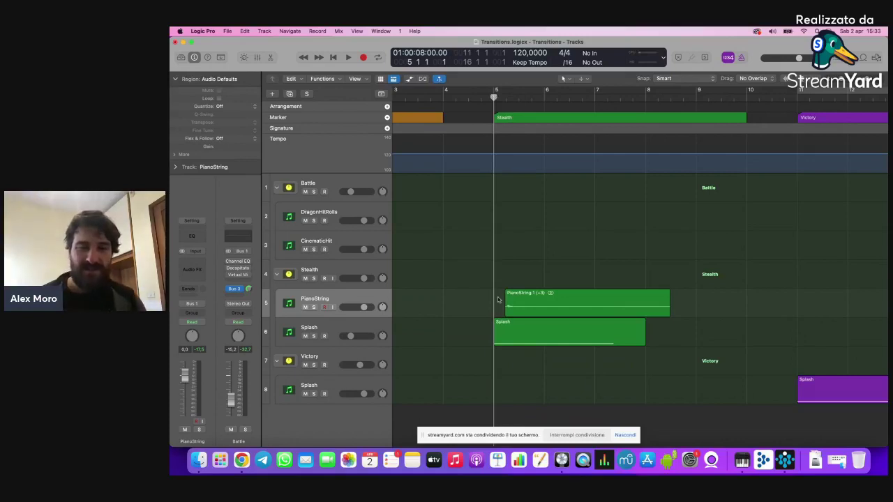
Step: Highlight the PianoString and Splash regions of the Stealth transition together, then clear the selection
scroll(498, 300, left, 5)
scroll(498, 300, right, 1)
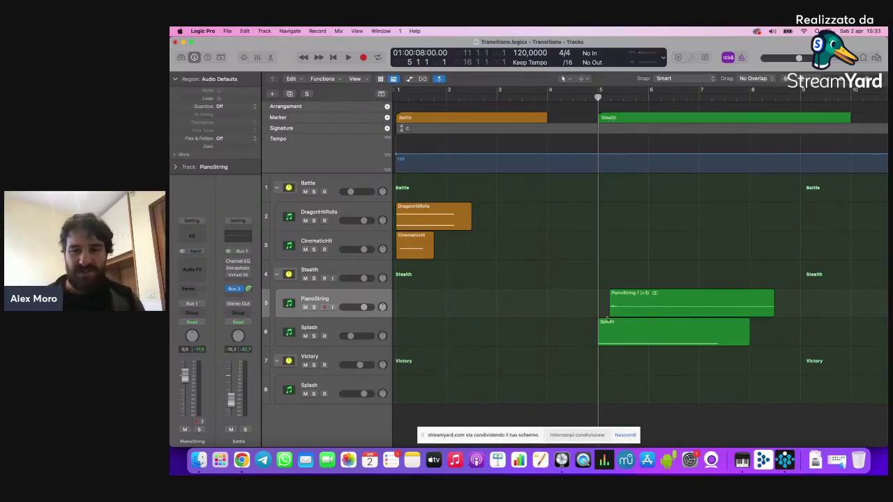
drag(589, 309, 618, 338)
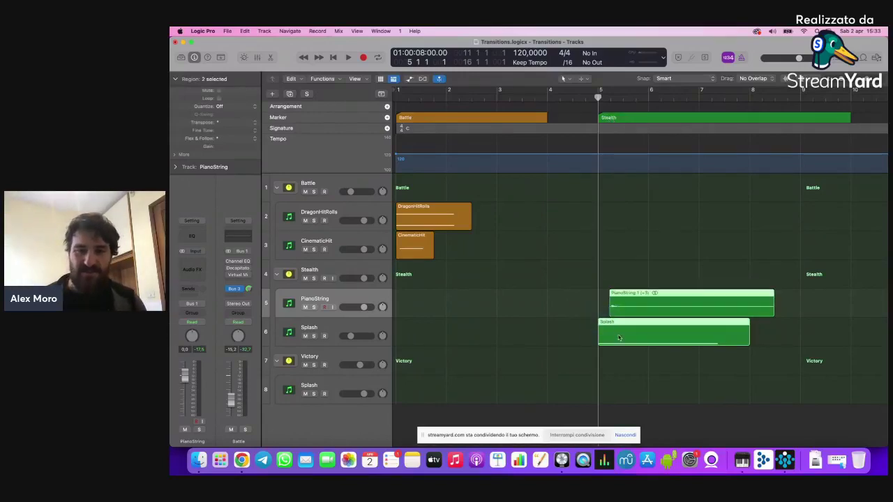
click(563, 300)
Step: Select the Battle track stack, audition the Battle transition from bar 1, and return the playhead to the start
drag(471, 90, 376, 95)
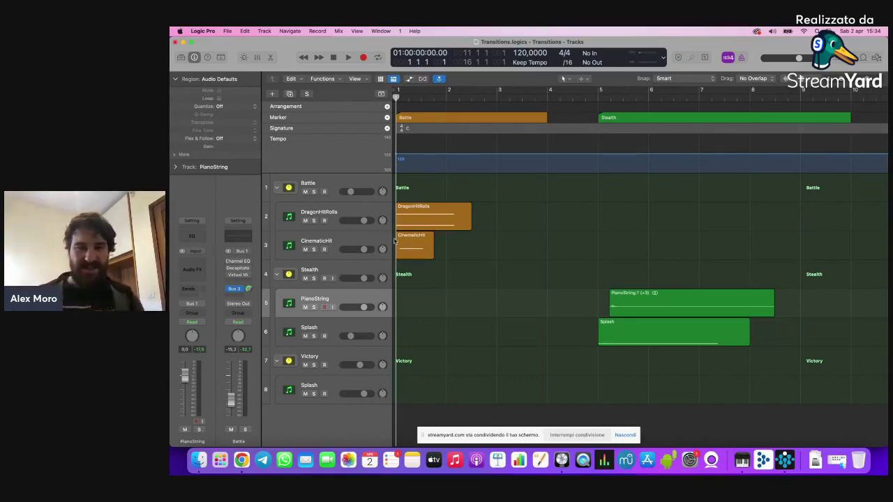
click(339, 187)
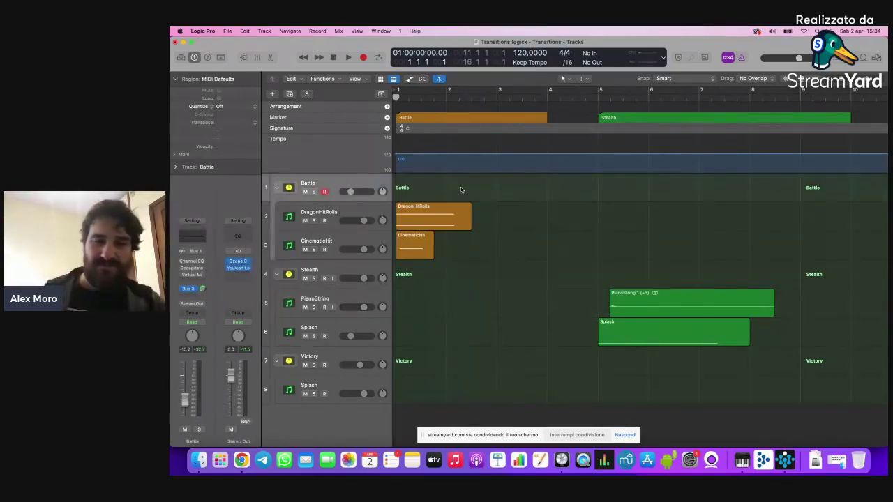
key(space)
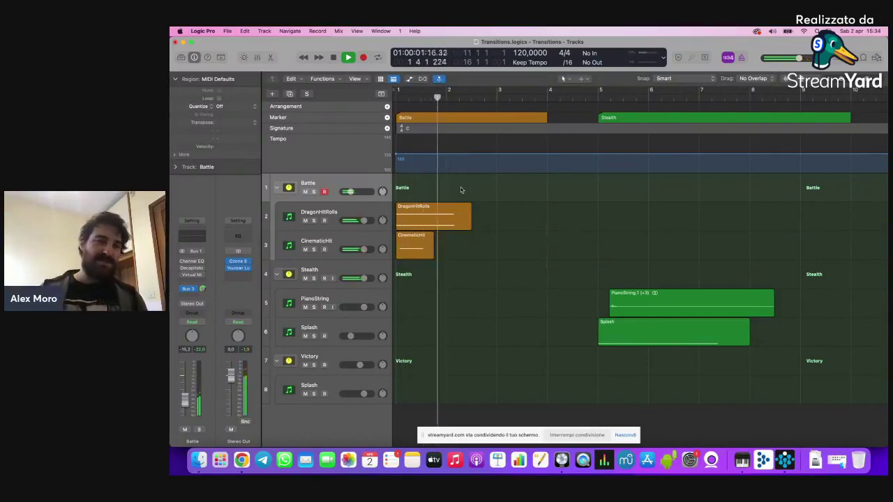
key(space)
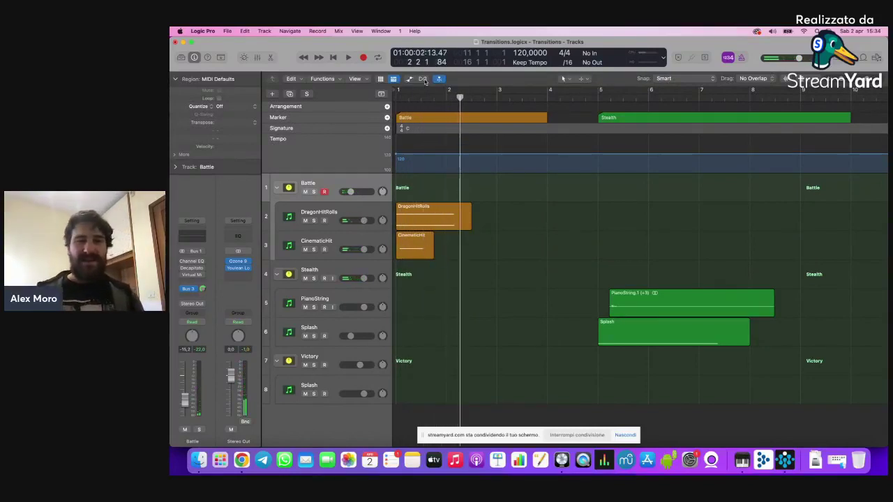
key(Return)
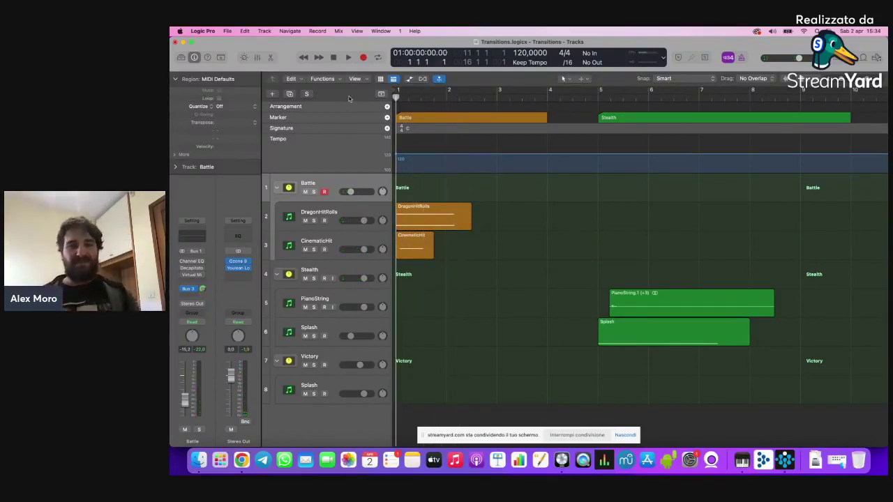
Step: Solo the DragonHitRolls track and audition it from bar 1
click(319, 220)
click(314, 220)
click(511, 294)
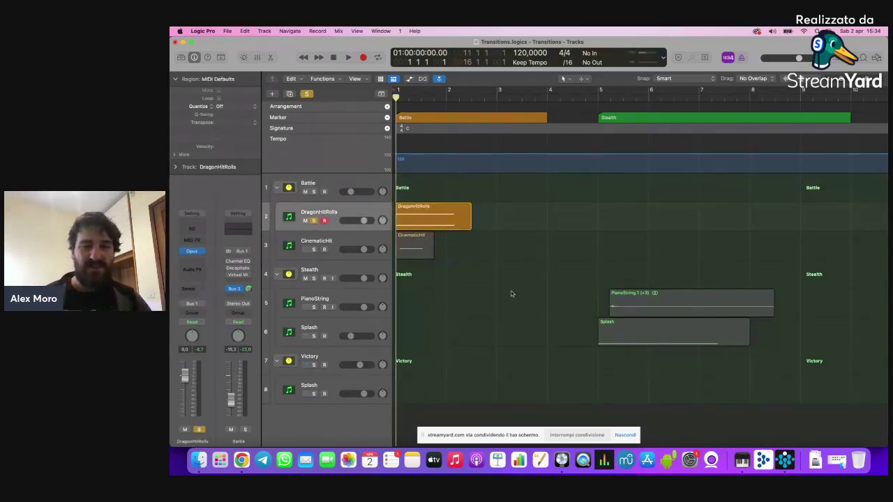
key(space)
key(space)
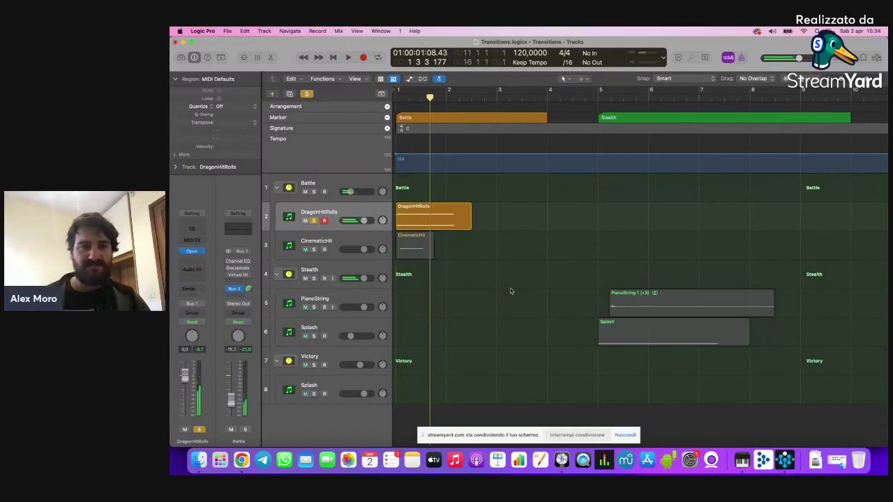
Step: Solo the CinematicHit track instead of DragonHitRolls, audition it from bar 1, then turn solo off and clear the region selection
key(Return)
click(314, 249)
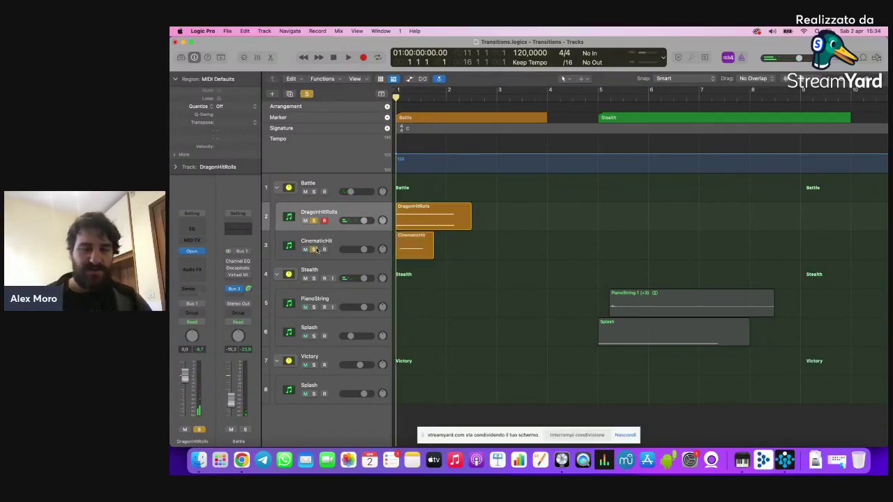
click(314, 221)
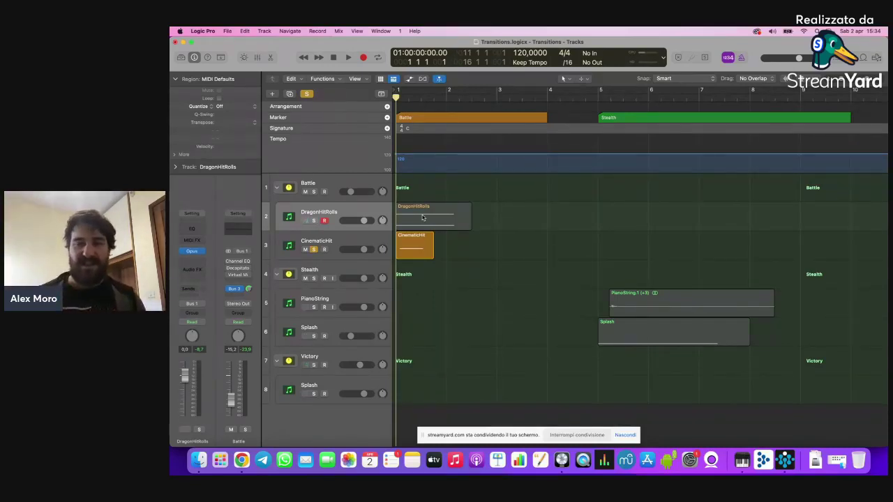
click(336, 240)
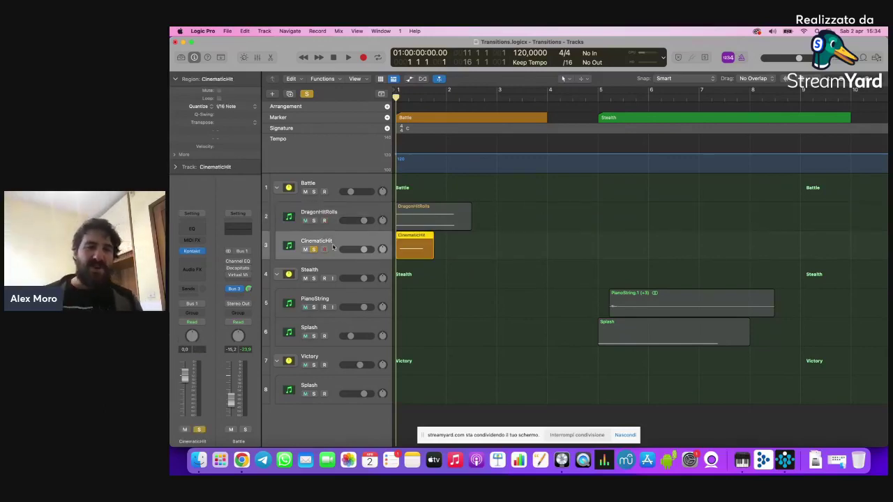
key(space)
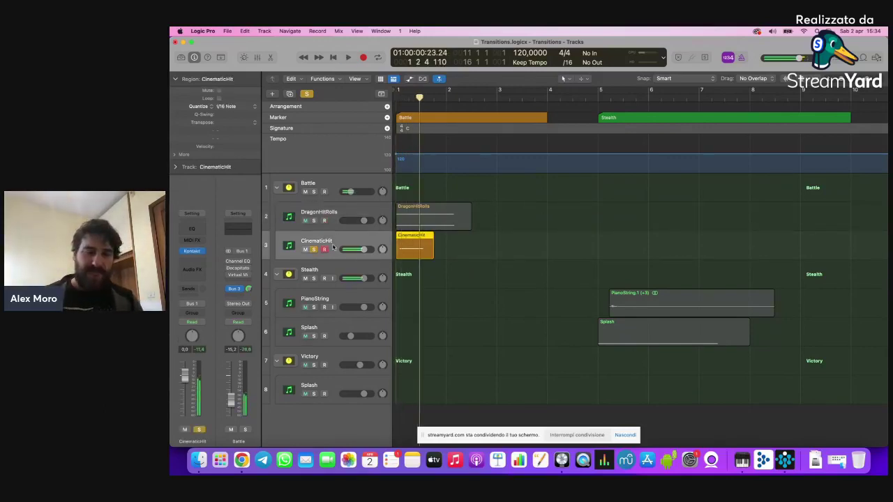
click(314, 250)
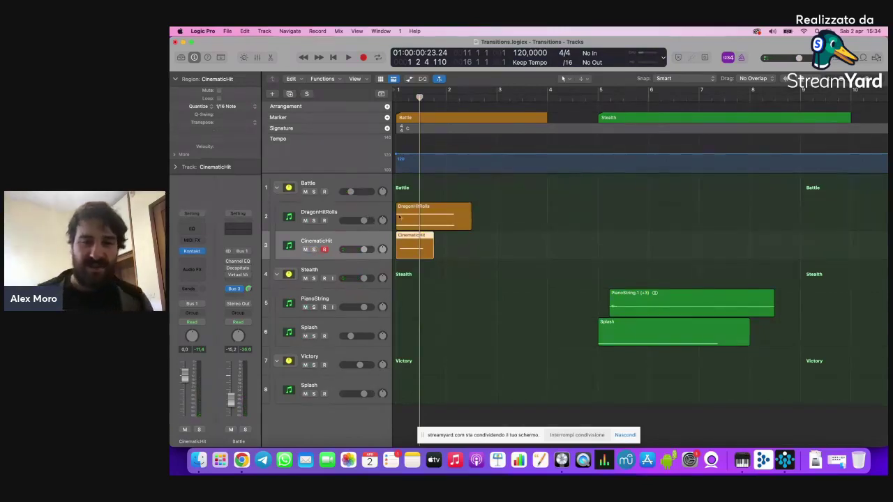
click(444, 240)
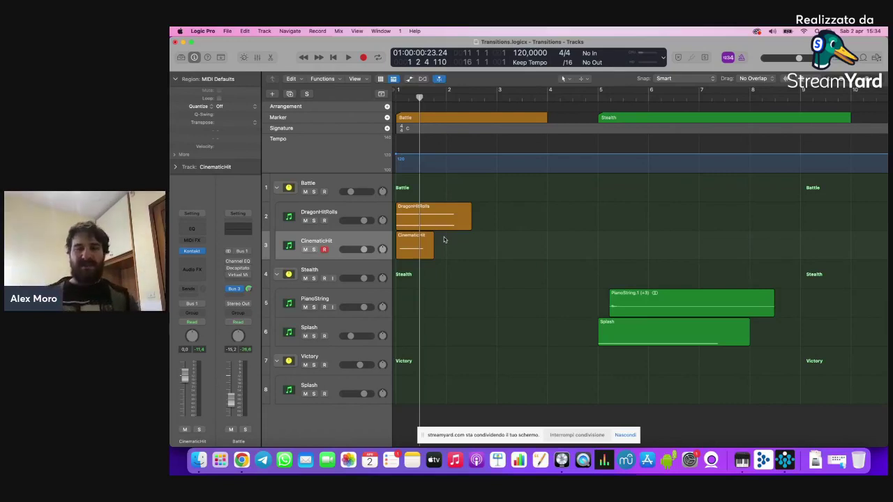
Step: Audition the DragonHitRolls and CinematicHit layers of the Battle transition together from bar 1, then return the playhead to the start
key(Return)
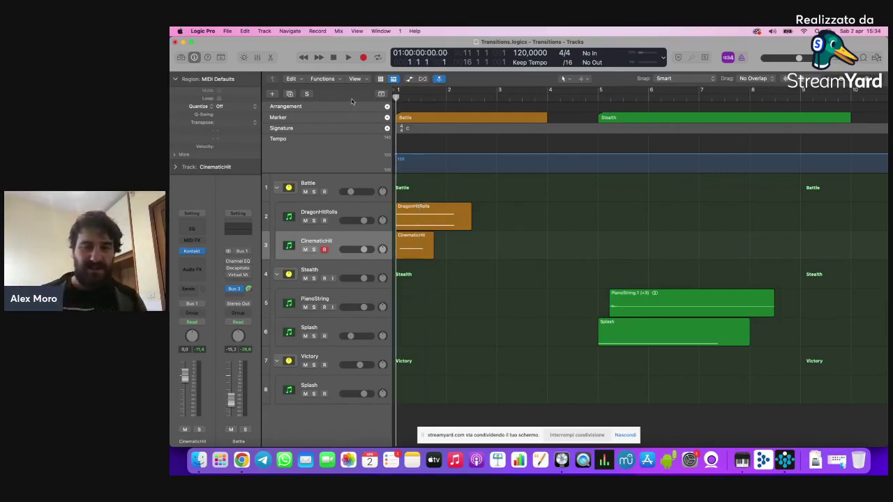
key(space)
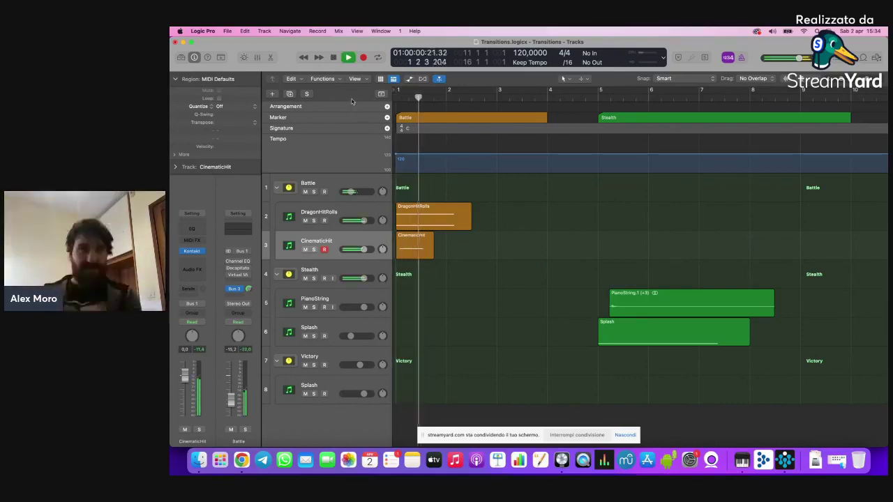
key(space)
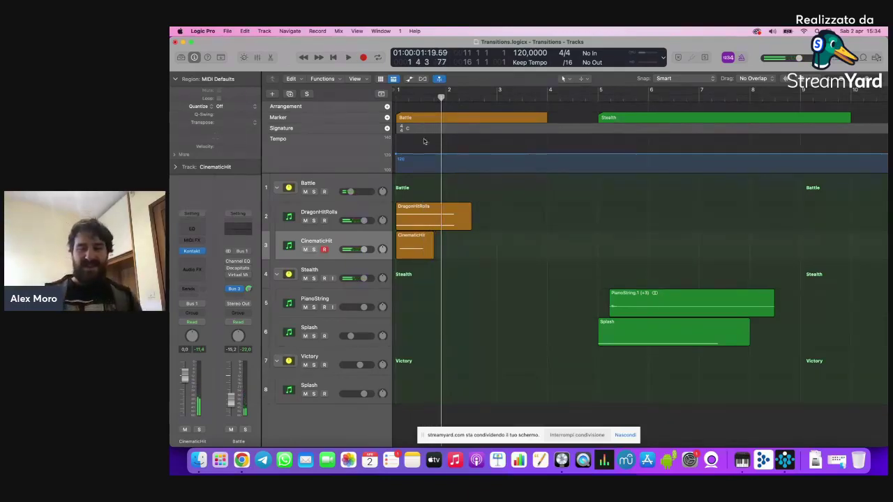
key(Return)
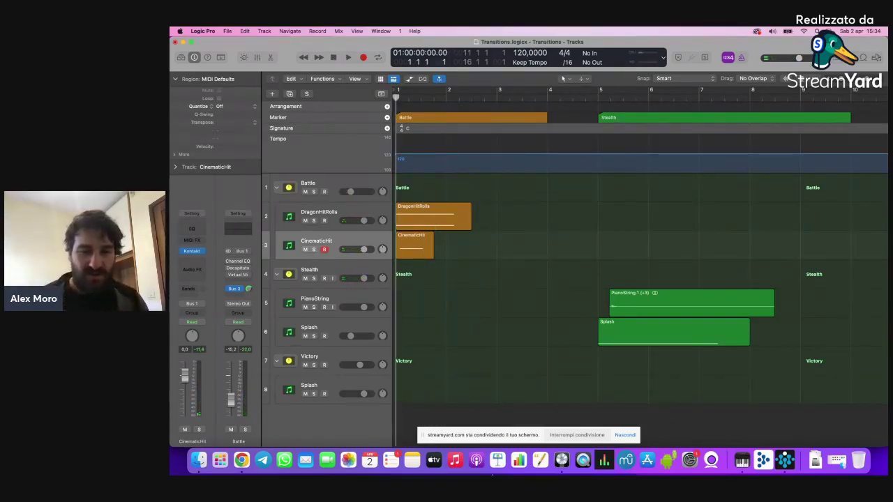
Step: Switch to Wwise, view the Environment music switch container, and open the Environment state group among the game syncs
click(785, 459)
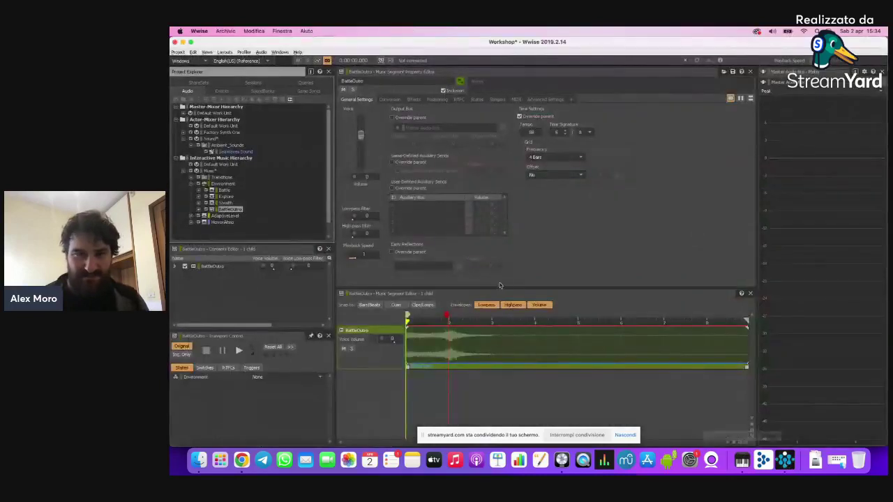
click(224, 184)
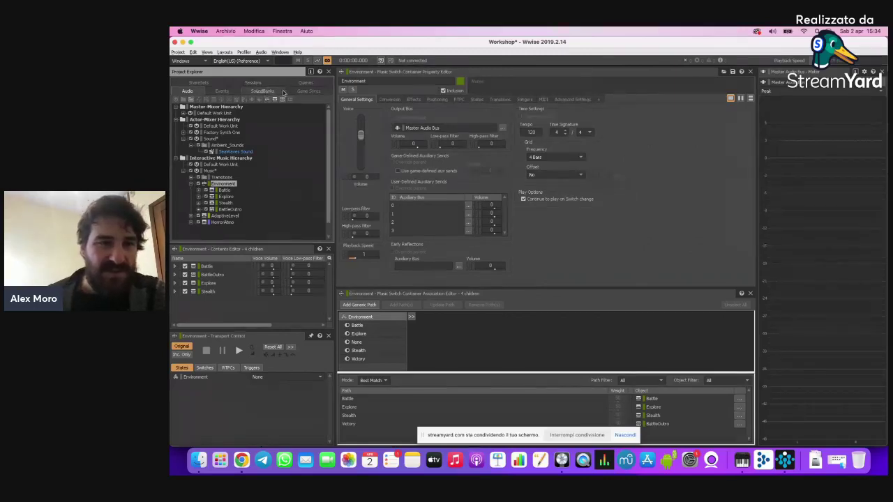
click(308, 91)
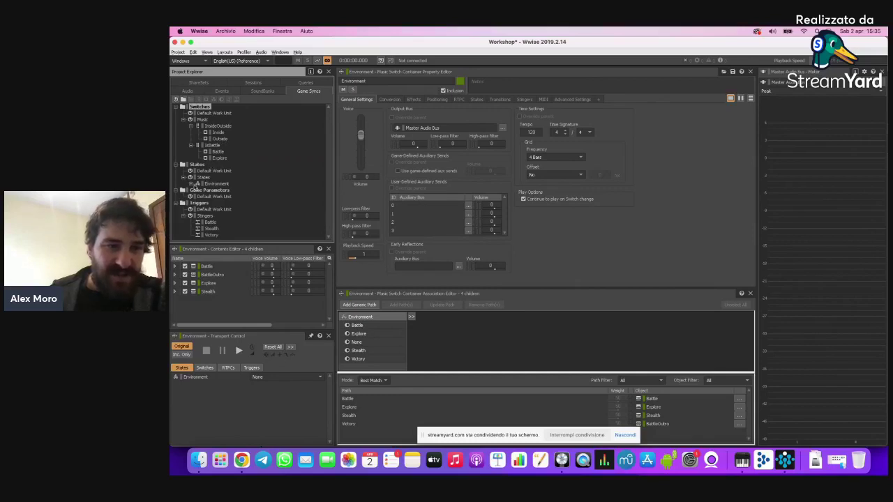
click(198, 184)
click(216, 183)
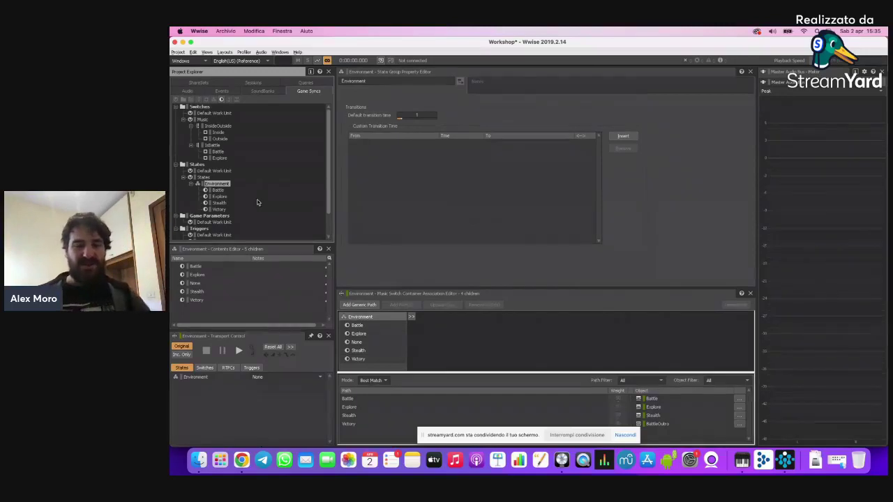
Step: Look through the Battle, Explore, Stealth and Victory states of the Environment state group
click(219, 190)
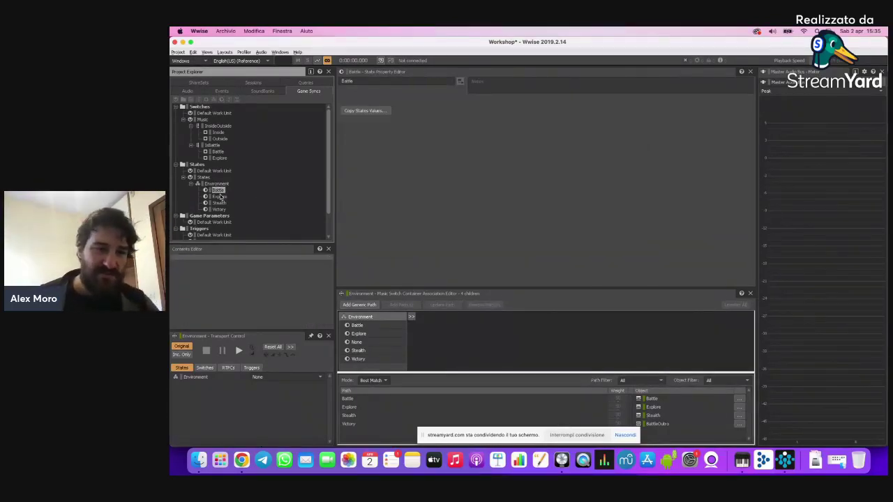
click(219, 196)
click(219, 203)
click(219, 209)
click(222, 197)
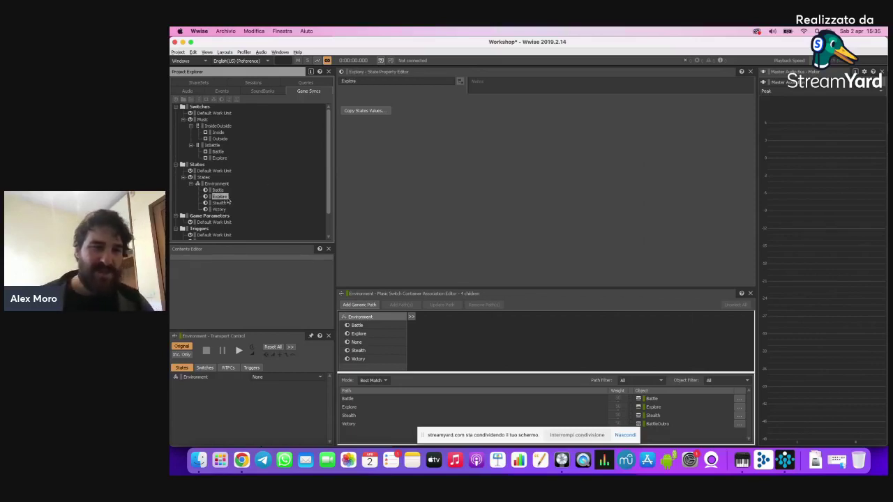
click(225, 202)
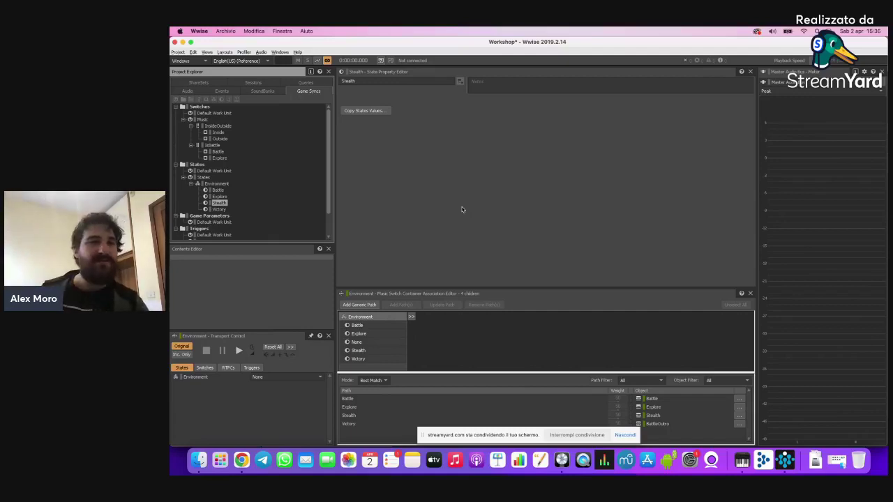
click(218, 191)
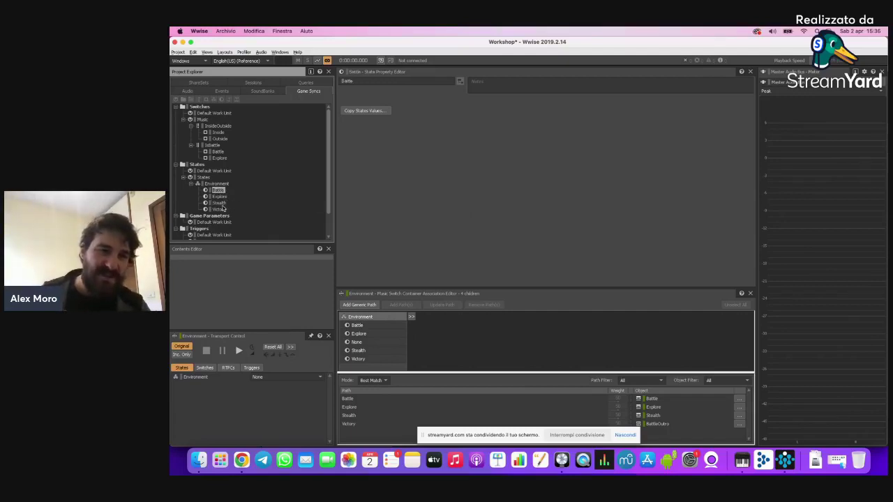
click(221, 209)
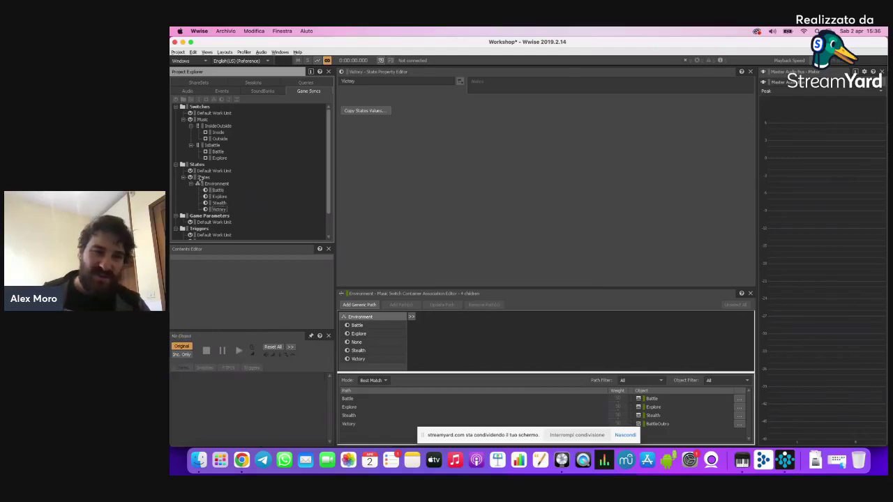
Step: Collapse the Environment state group and view the actions of the Environment music event
click(191, 183)
click(221, 90)
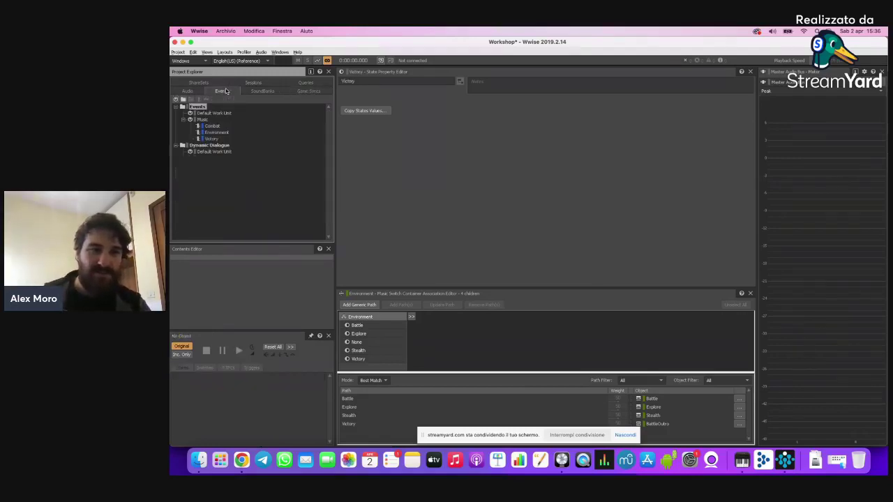
click(214, 132)
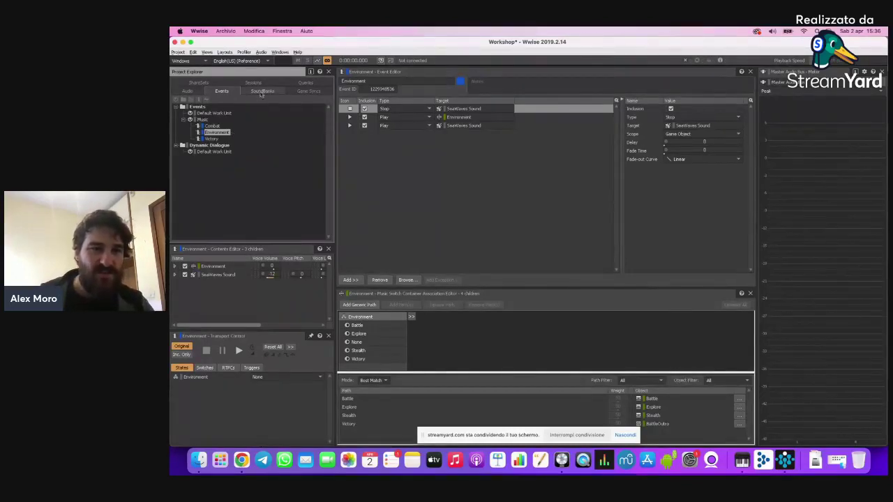
Step: Open the Environment container's Explore-to-Stealth transition rule, inspect its source fade-out curve, and close the fade editor
click(190, 92)
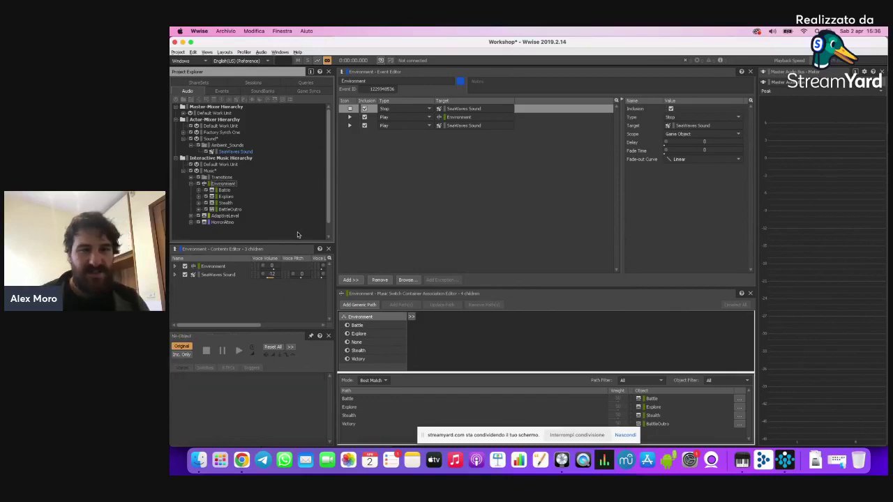
click(223, 184)
click(503, 100)
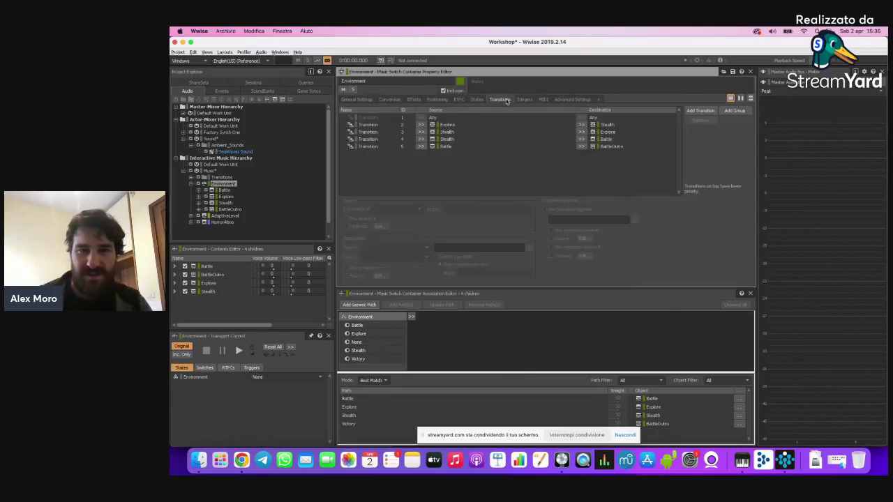
click(446, 124)
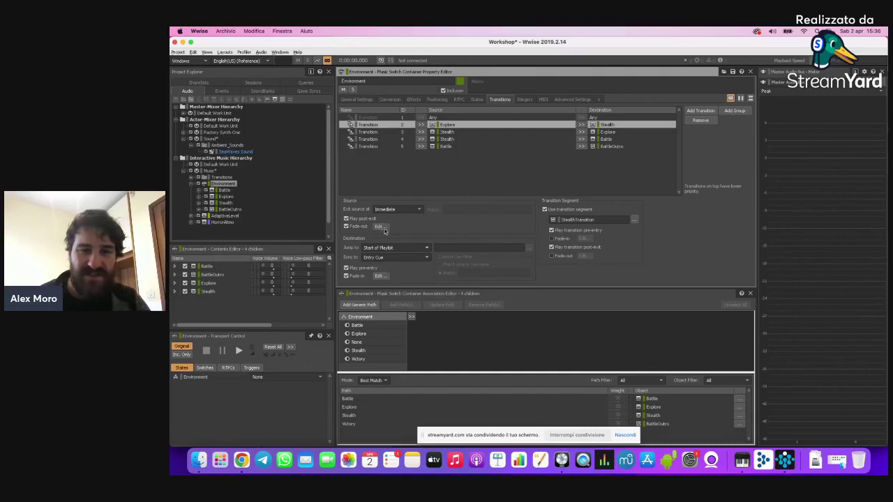
click(379, 227)
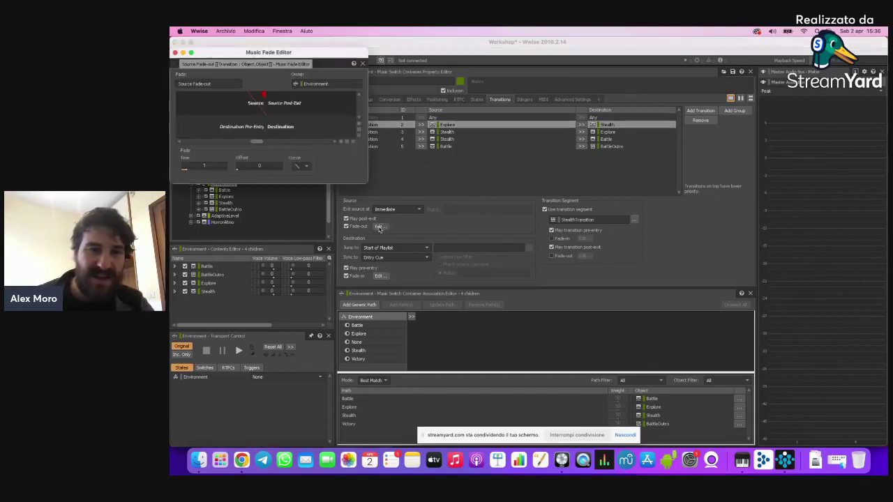
click(175, 53)
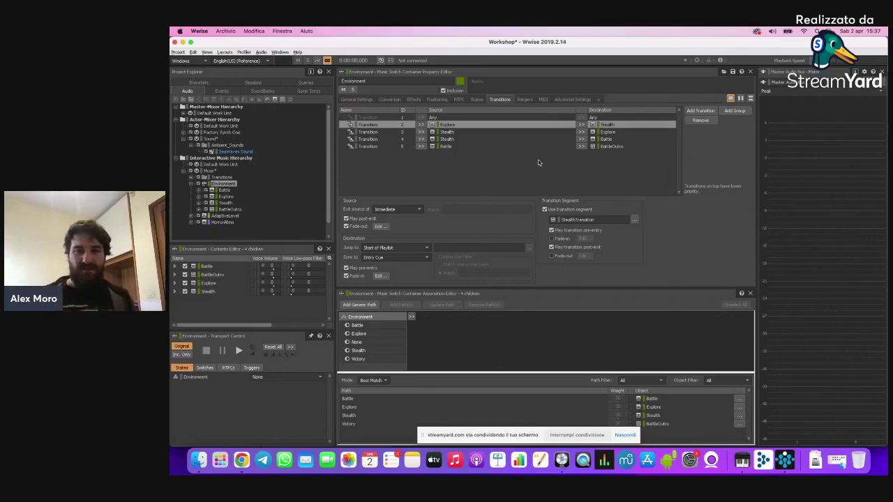
Step: Disable the transition segment, the source fade-out and the destination fade-in of the Explore-to-Stealth transition
click(544, 209)
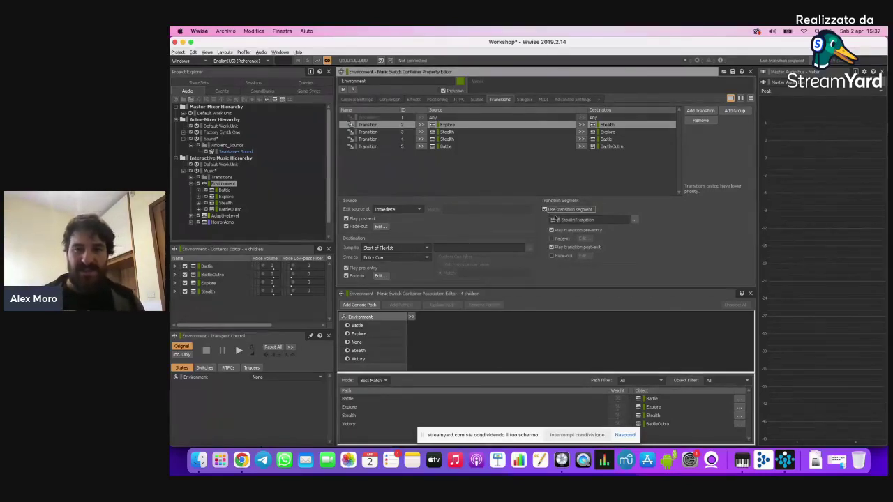
click(544, 210)
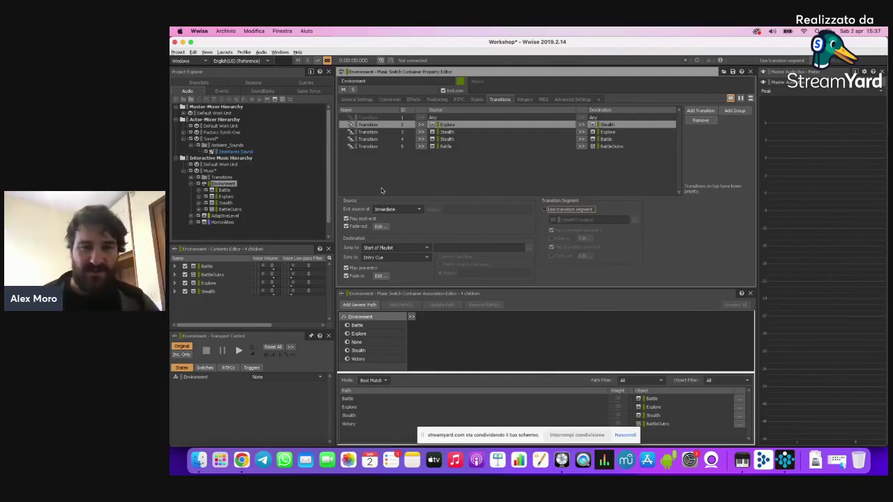
click(345, 226)
click(346, 275)
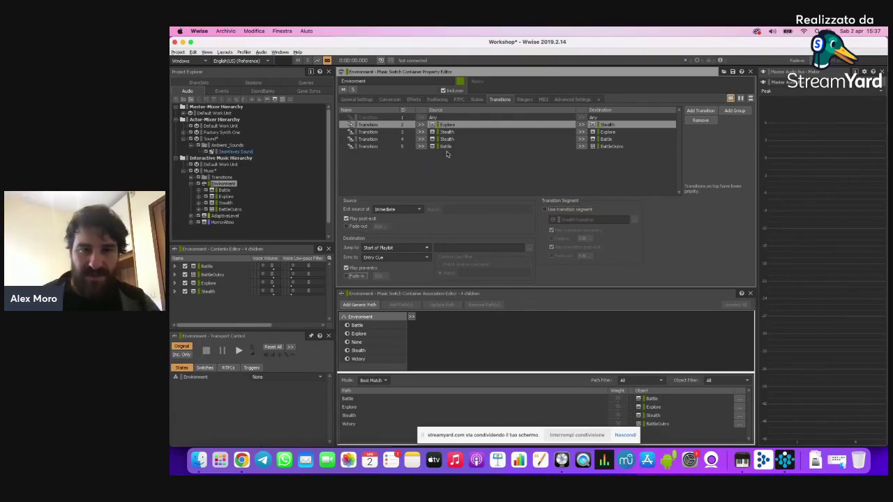
Step: Play the Environment container in the Explore state, switch it to Stealth to hear the bare transition, and stop playback
click(279, 376)
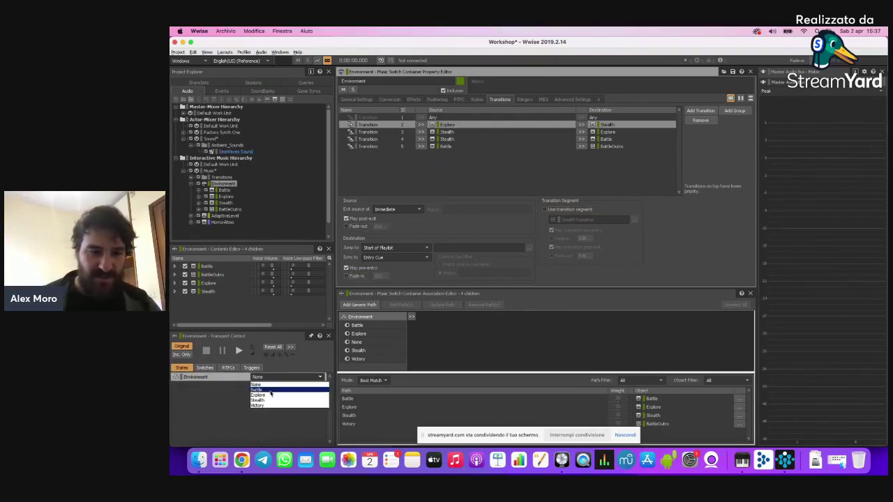
click(271, 395)
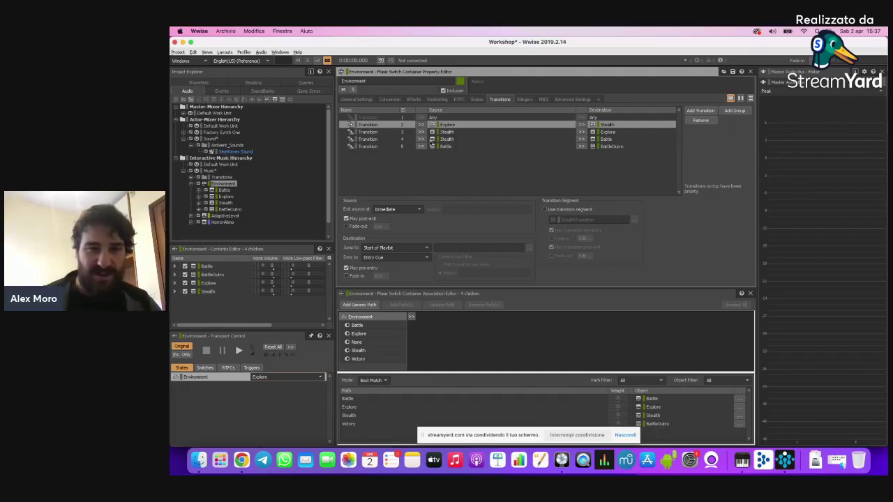
key(space)
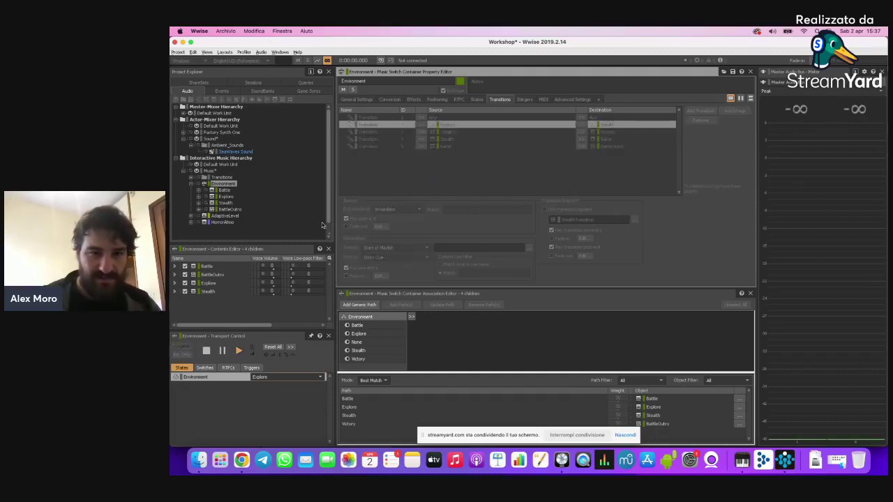
click(270, 378)
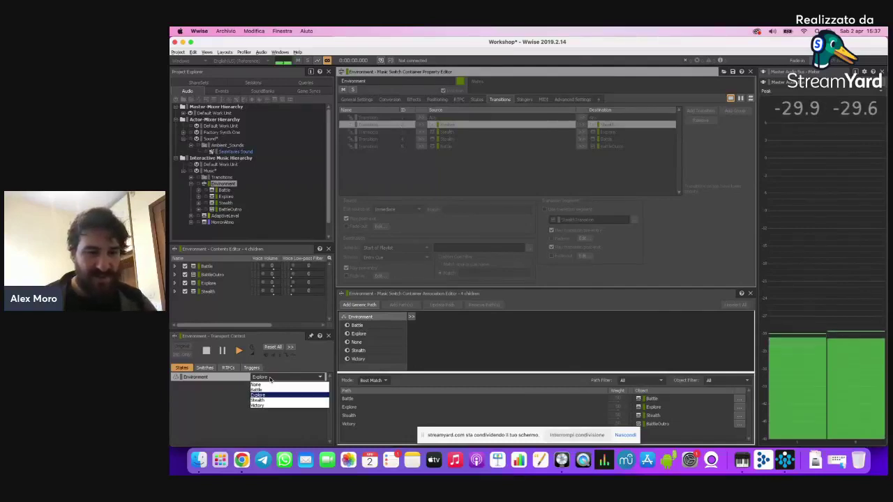
click(264, 401)
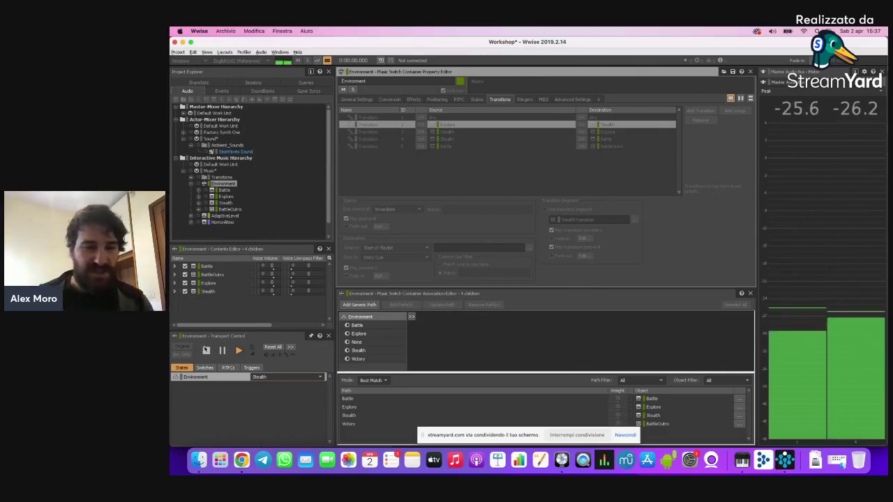
click(205, 350)
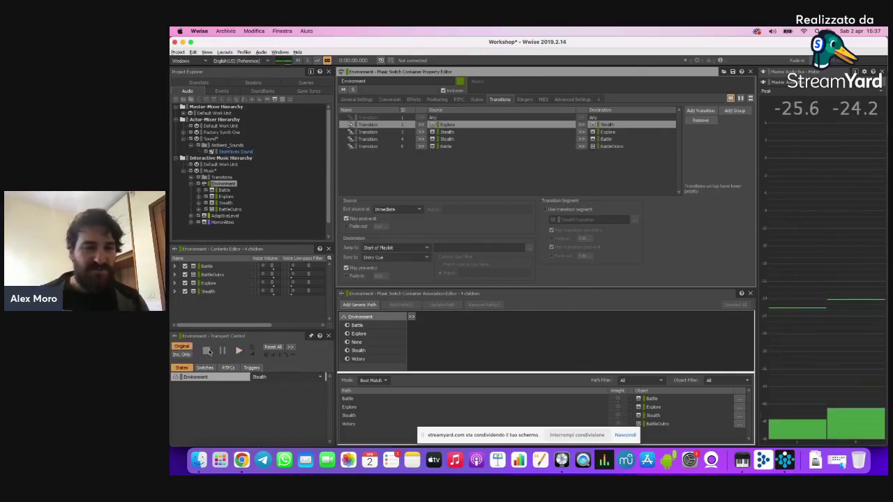
Step: Re-enable the Explore-to-Stealth transition's source fade-out and destination fade-in, and audition the container switching from Explore to Stealth
click(346, 226)
click(346, 277)
click(293, 378)
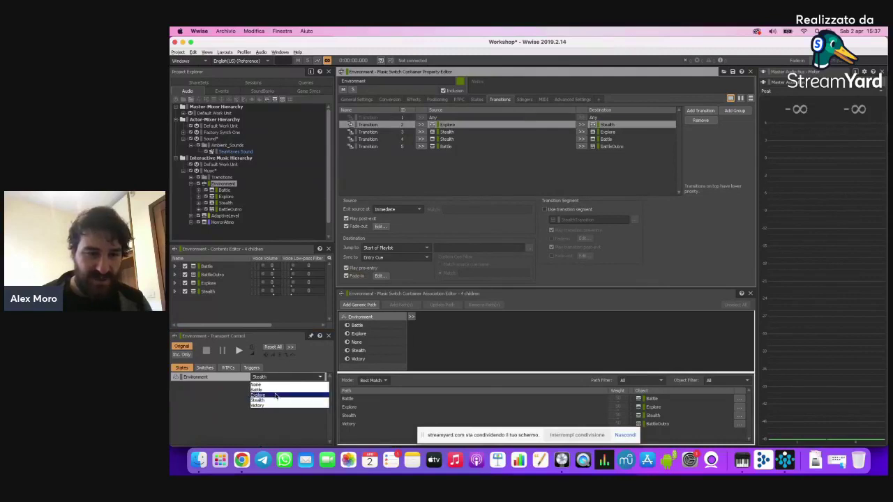
click(276, 396)
key(space)
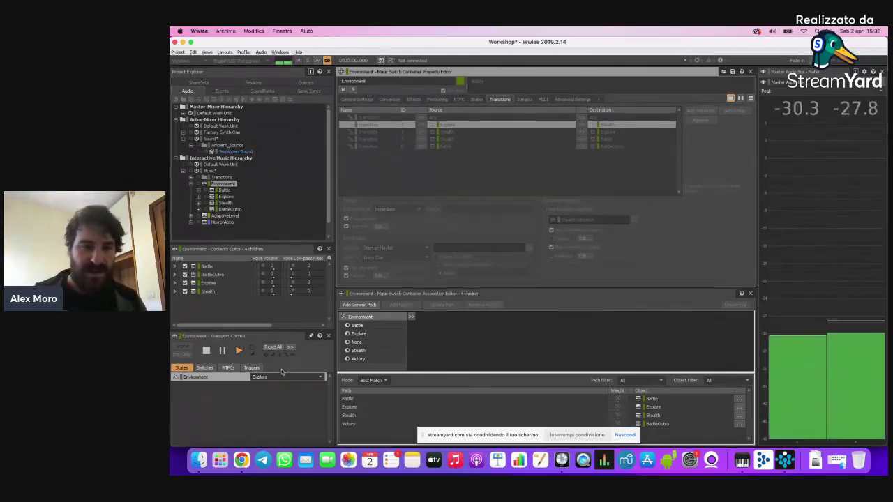
click(280, 378)
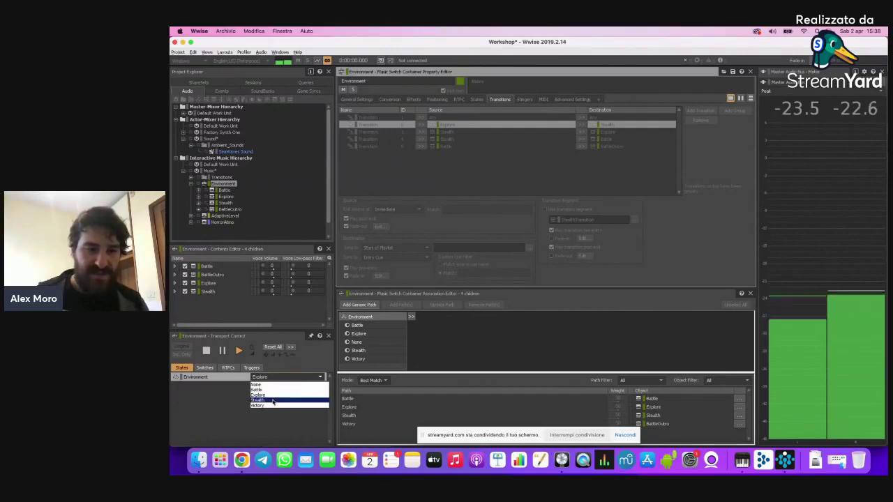
click(273, 400)
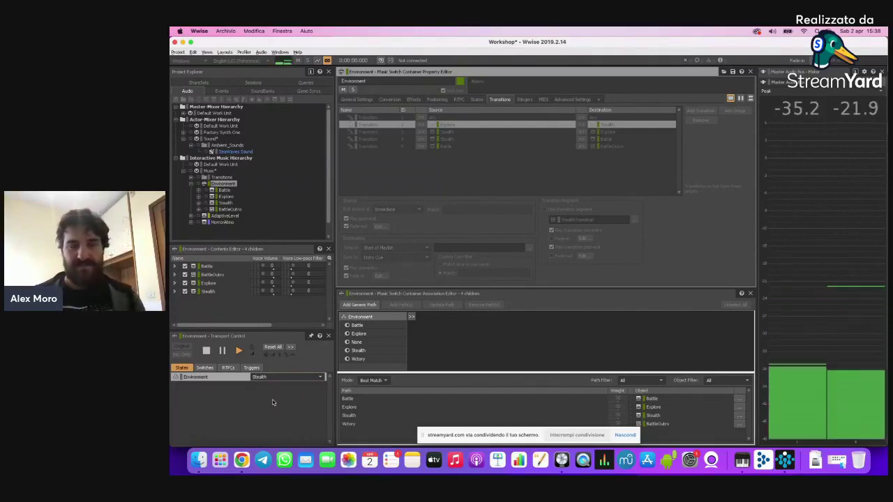
key(space)
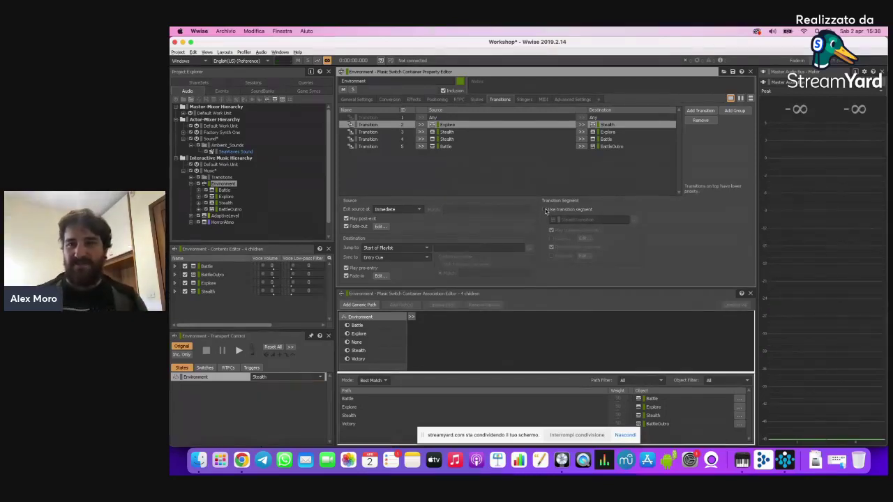
Step: Enable the StealthTransition segment for the Explore-to-Stealth transition, play the container from Explore into Stealth, and stop playback
click(545, 209)
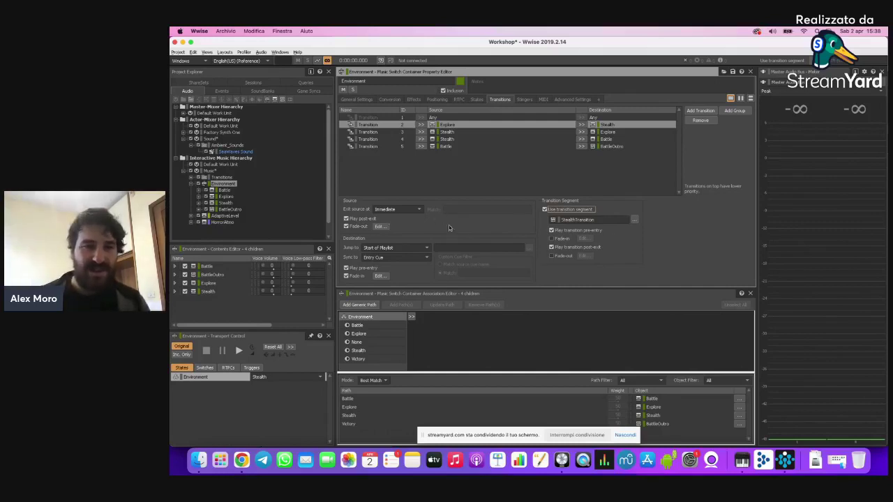
click(264, 376)
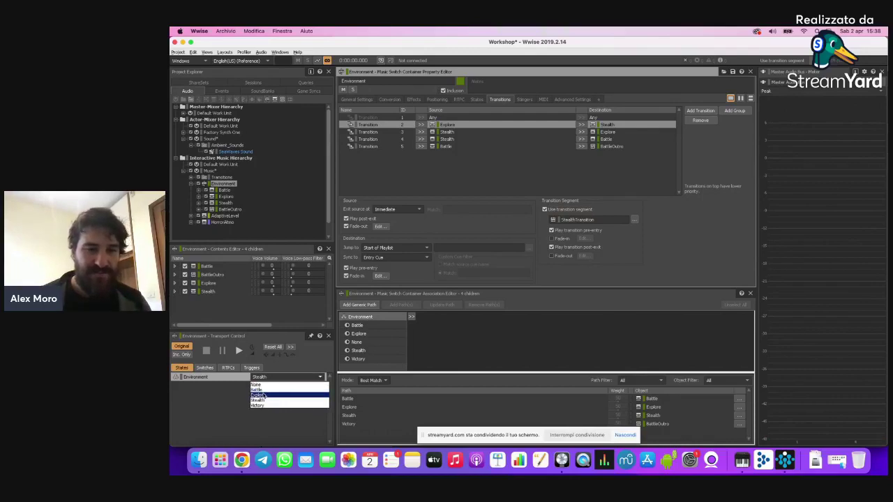
click(262, 395)
key(space)
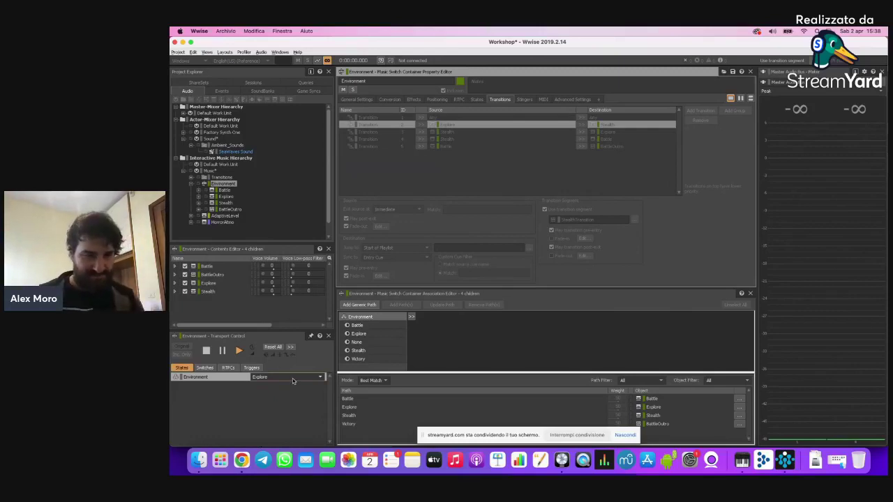
click(291, 378)
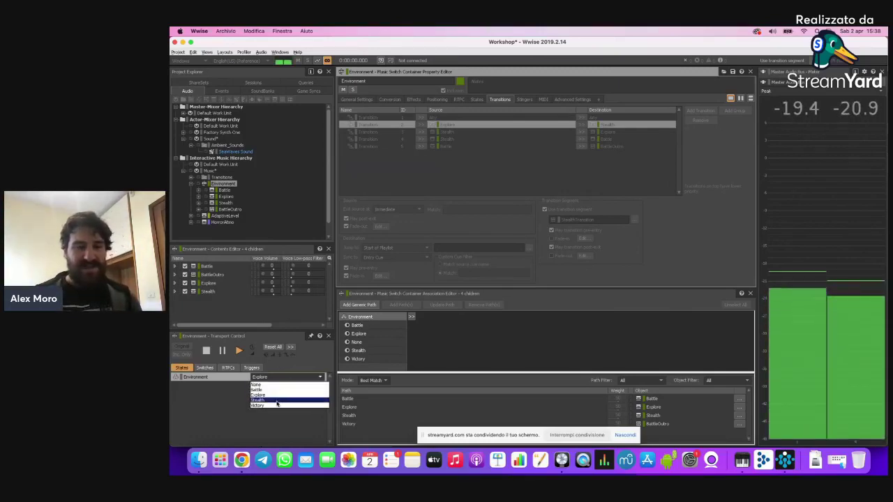
click(277, 400)
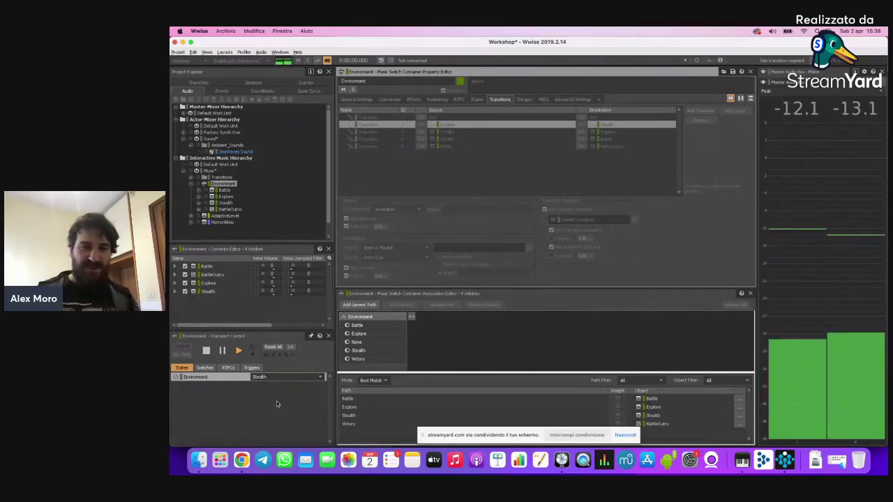
click(207, 351)
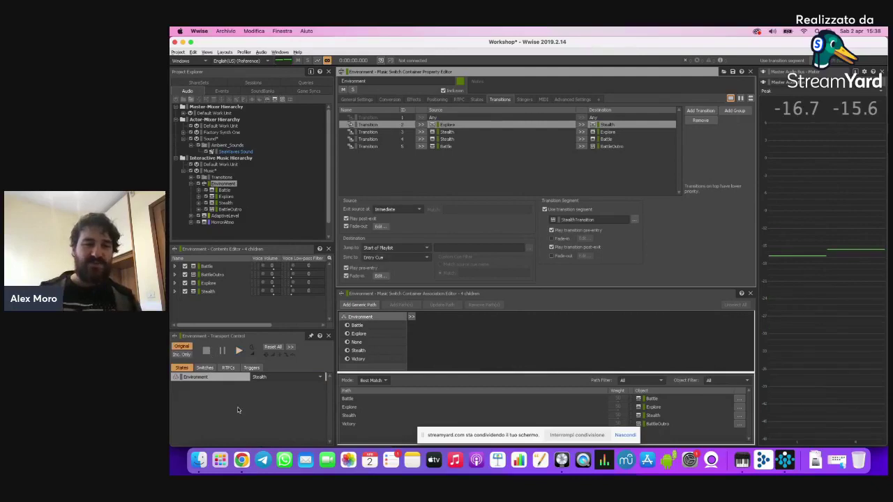
Step: Open the Soundcaster, load the Prova Ambiente session, and place its window over the property editor
key(shift+s)
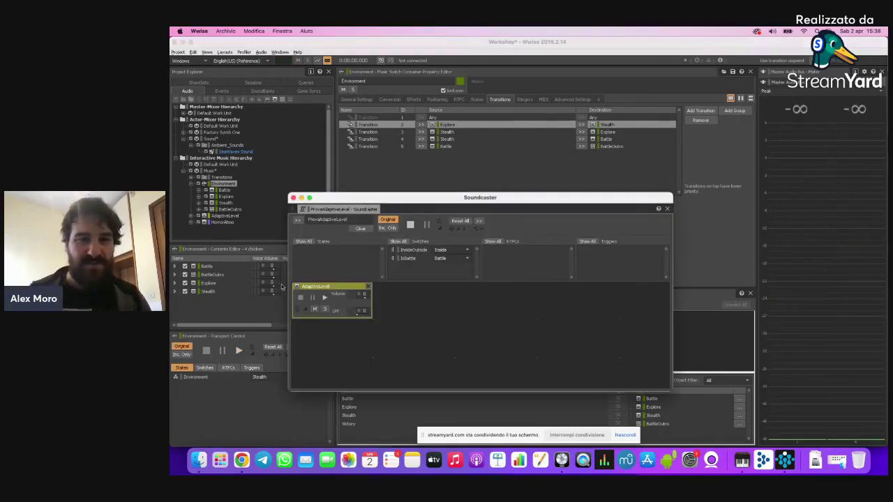
drag(452, 199, 461, 177)
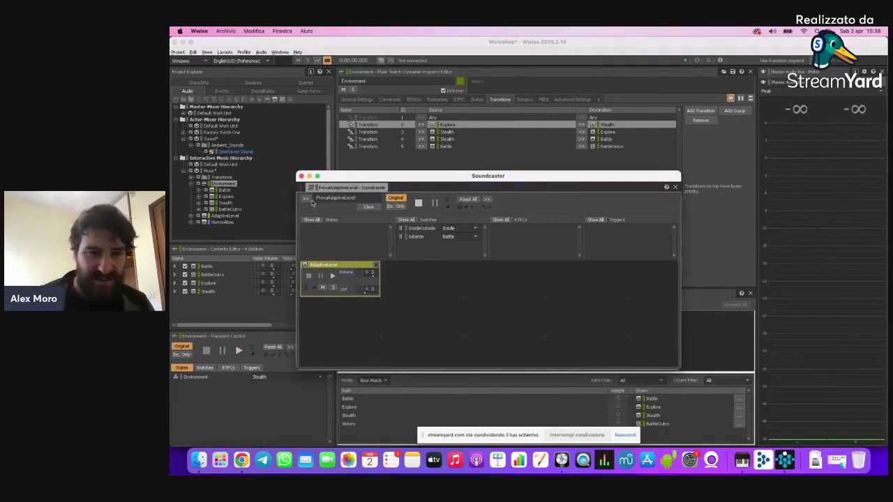
click(307, 199)
click(354, 225)
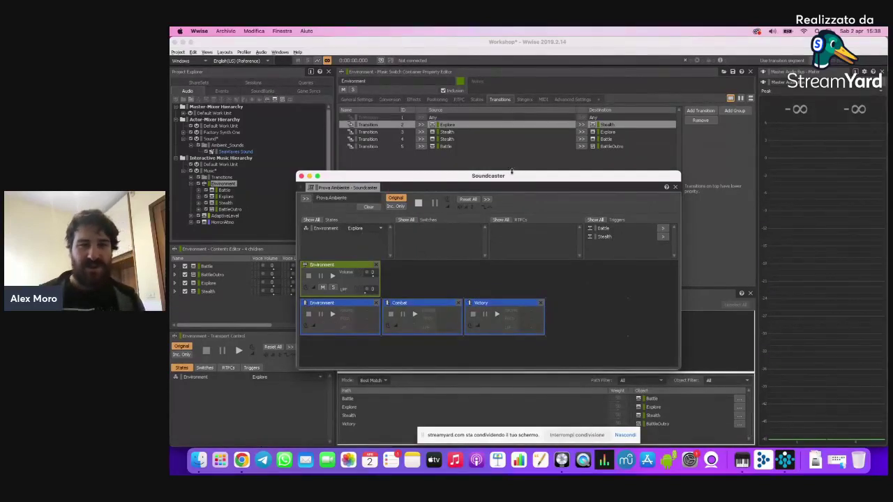
drag(512, 177, 537, 114)
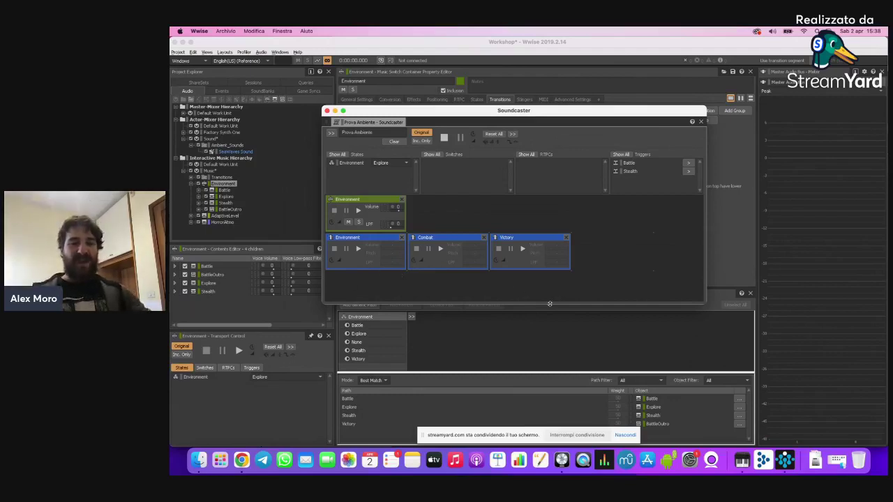
Step: Play the Environment event in the Explore state, switch it to Stealth, and post the Combat and Victory events
click(387, 162)
click(382, 181)
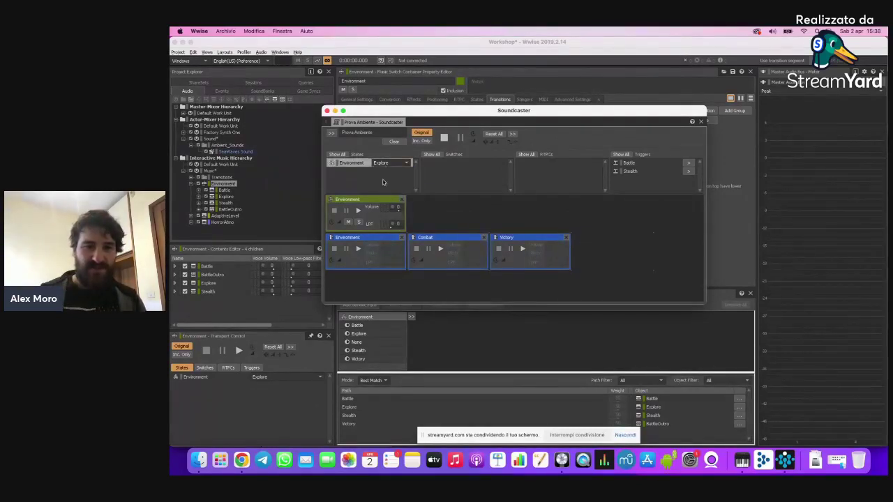
click(357, 249)
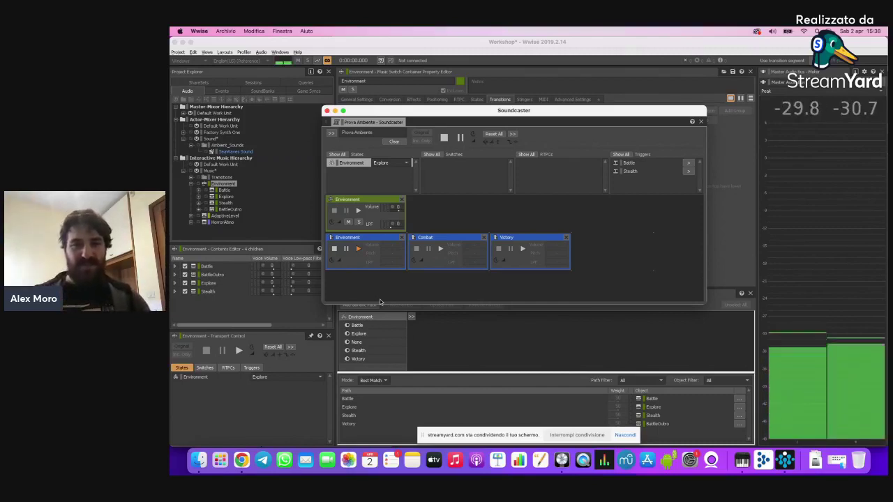
click(391, 162)
click(393, 187)
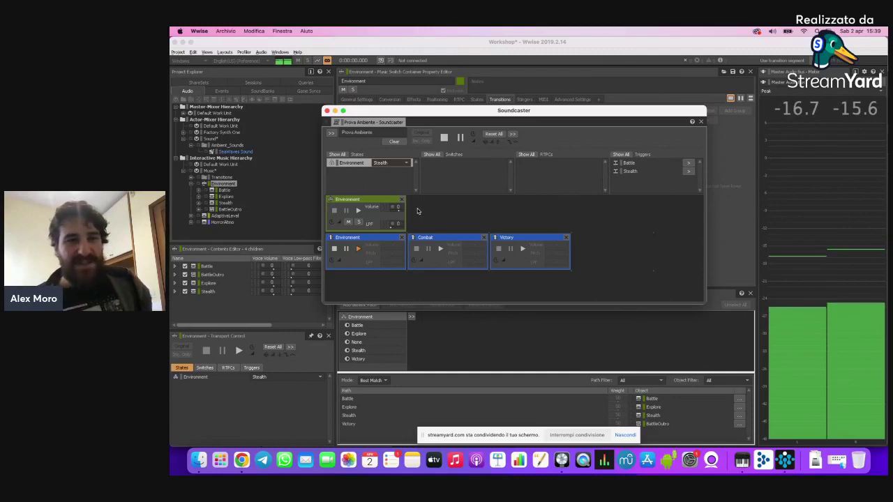
click(440, 249)
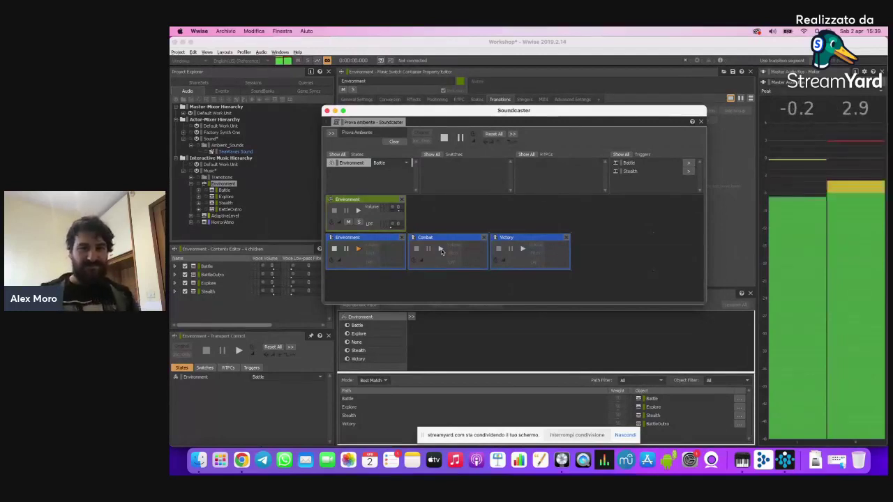
click(522, 250)
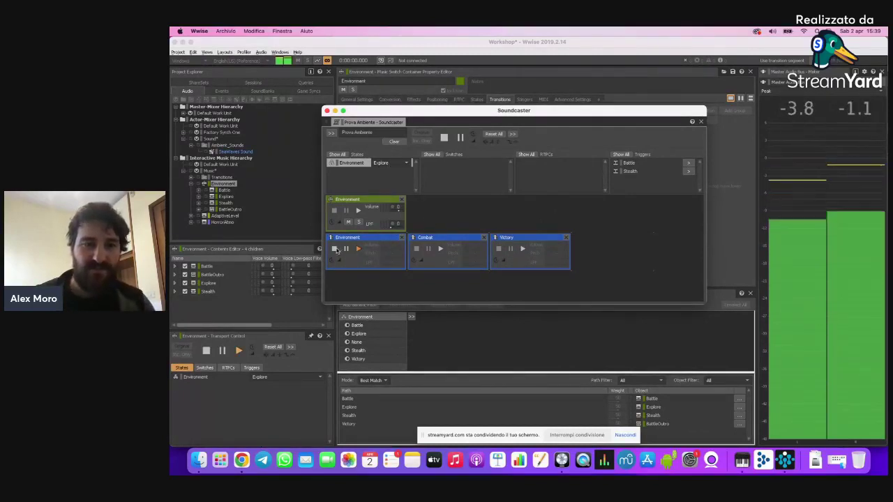
Step: Repeat the audition by switching the Environment state to Stealth, posting Combat and Victory again, and stopping playback
click(388, 164)
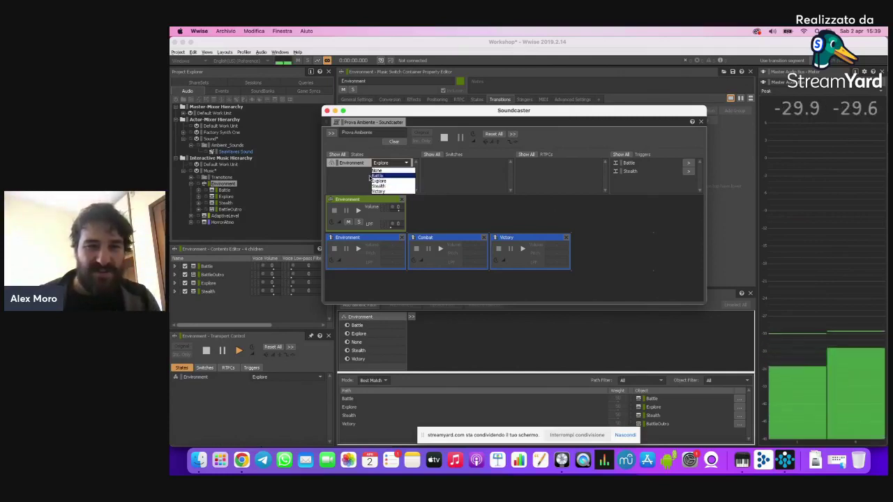
click(388, 186)
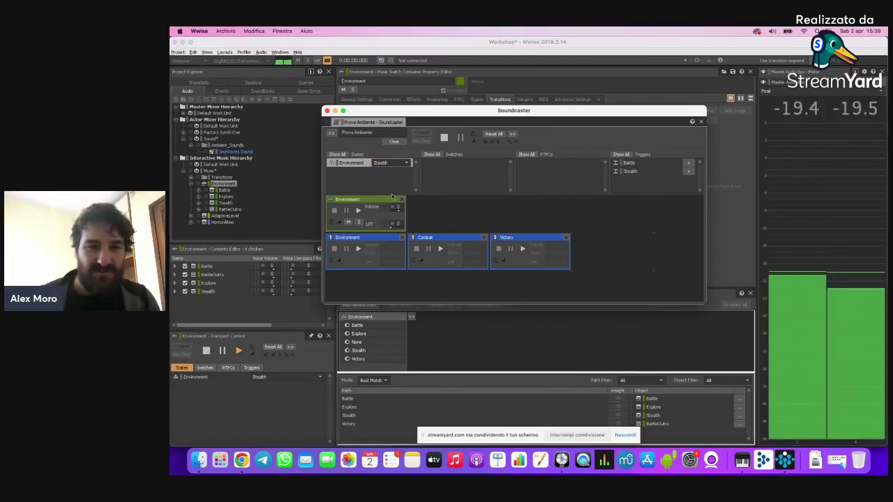
click(439, 249)
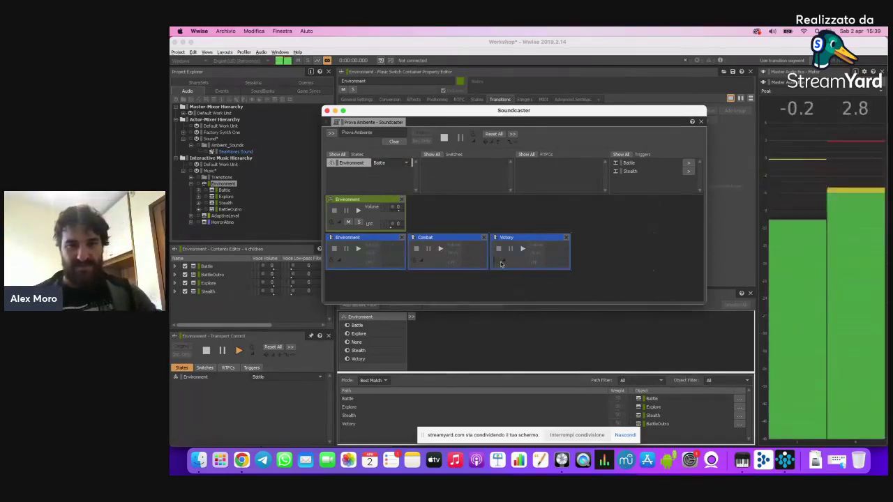
click(522, 249)
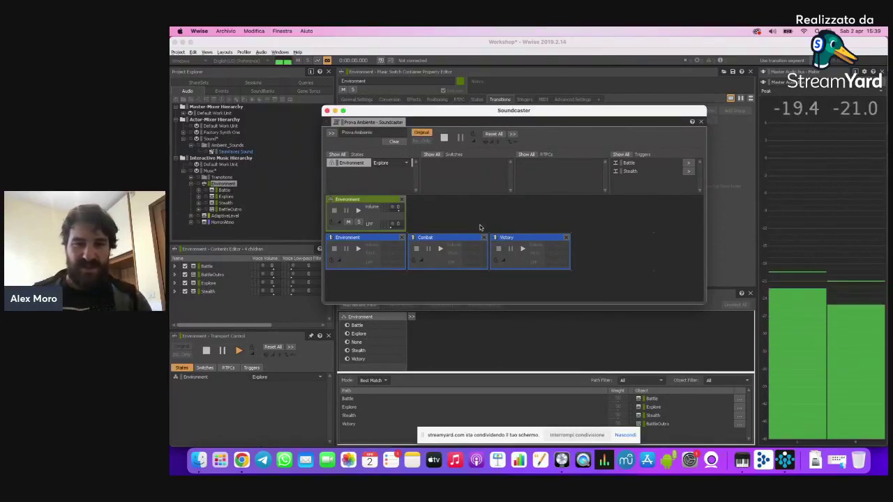
key(space)
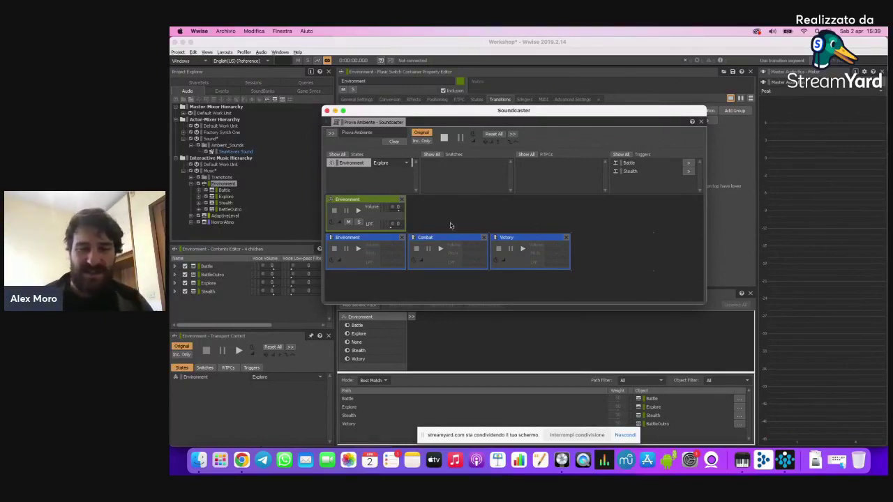
Step: Close the Soundcaster and inspect the exit-source options of the Battle-to-BattleOutro transition without changing them
click(326, 111)
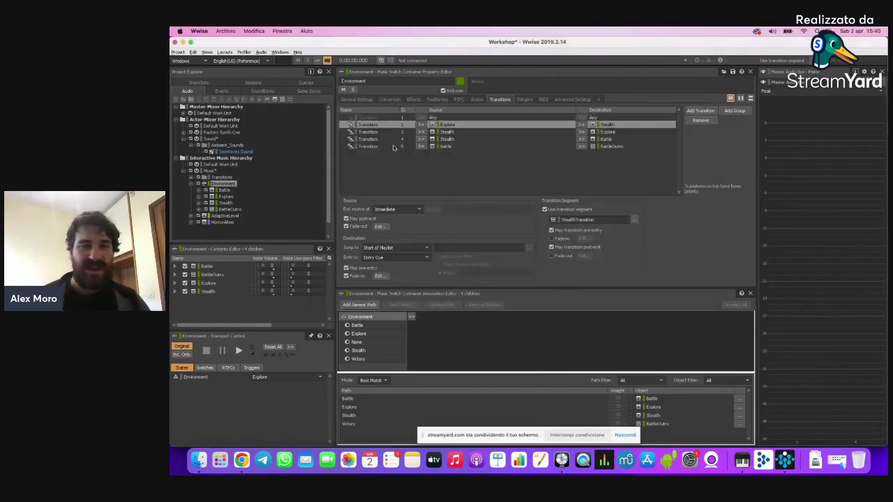
click(470, 148)
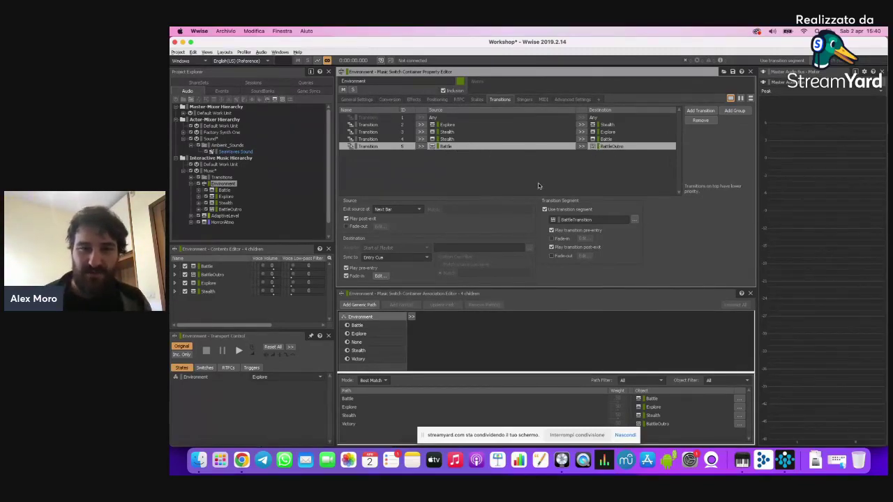
click(419, 210)
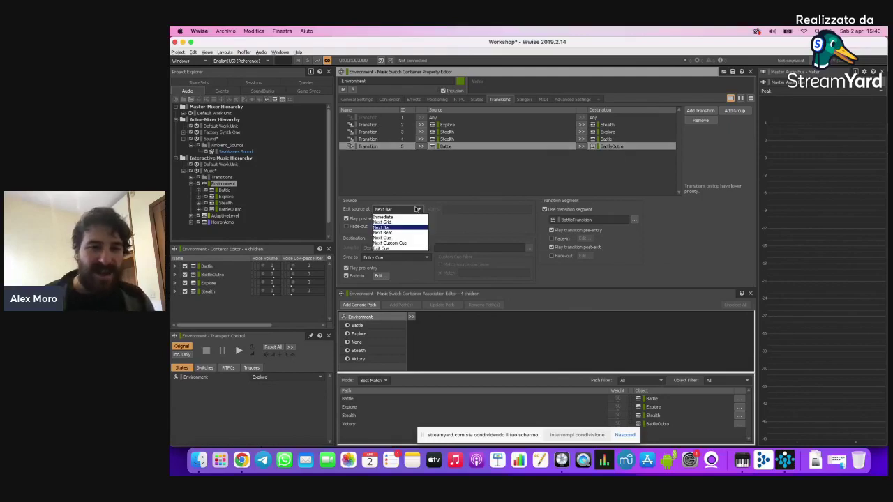
click(458, 228)
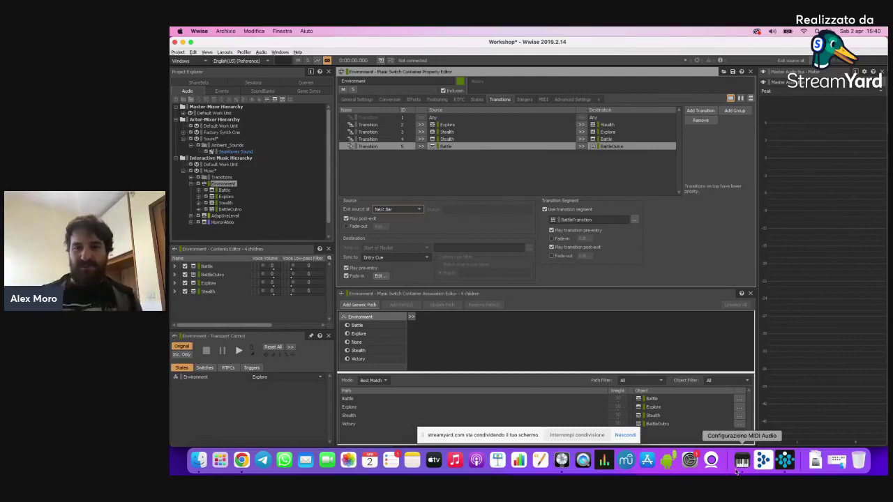
Step: Switch to Logic Pro and open the HorrorAtmo project from the Workshop folder, discarding the changes to Transitions.logicx
click(562, 460)
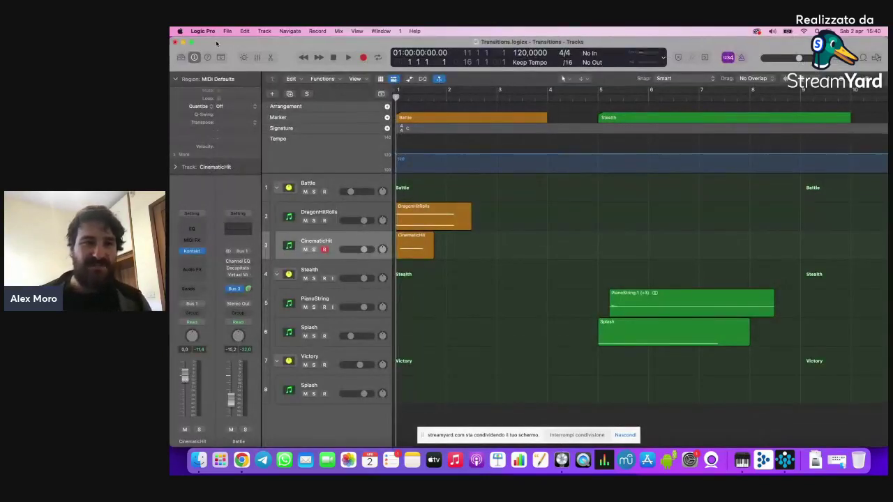
click(199, 461)
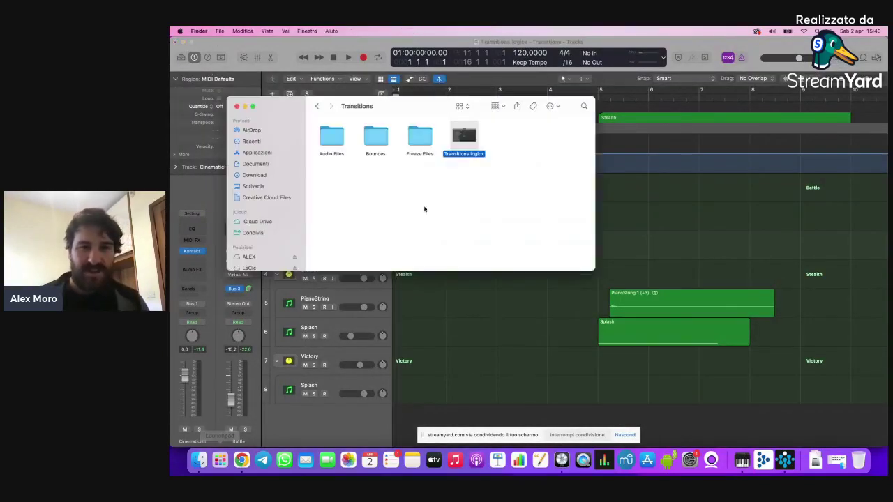
click(318, 106)
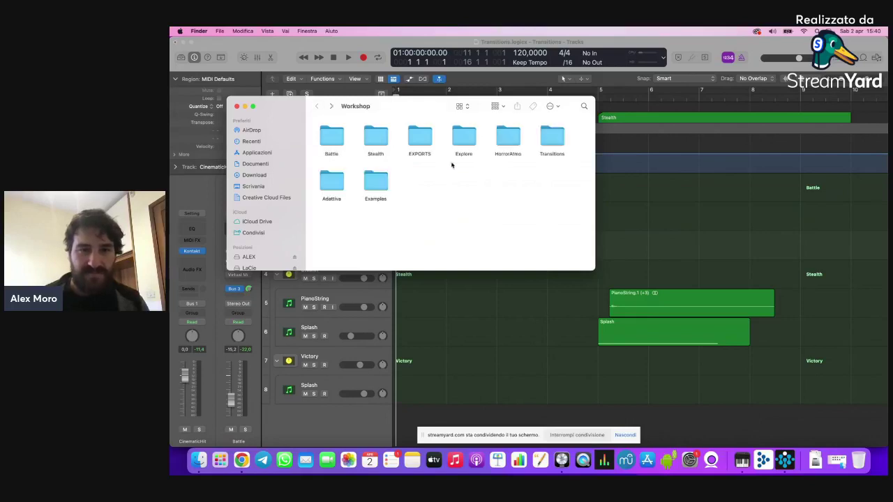
double_click(507, 134)
double_click(465, 137)
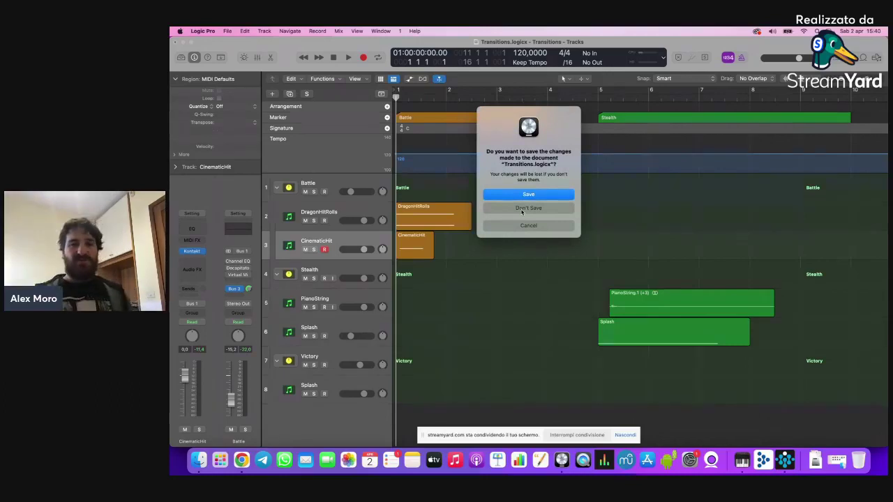
click(521, 211)
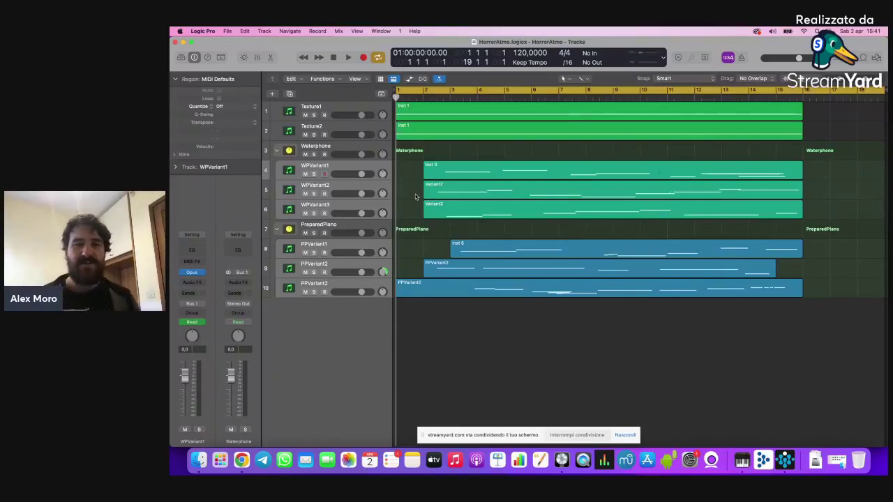
Step: Solo the Texture1 and Texture2 tracks, play them from the start of the project, stop, and clear both solos
click(393, 164)
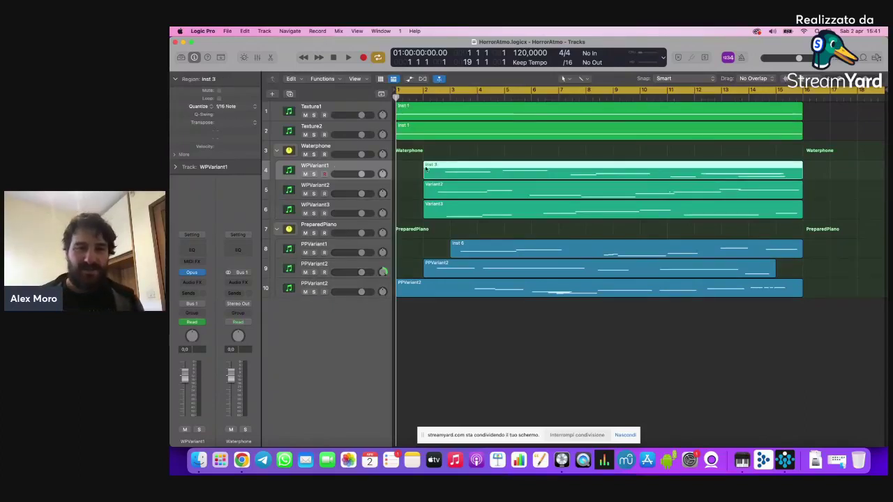
click(408, 161)
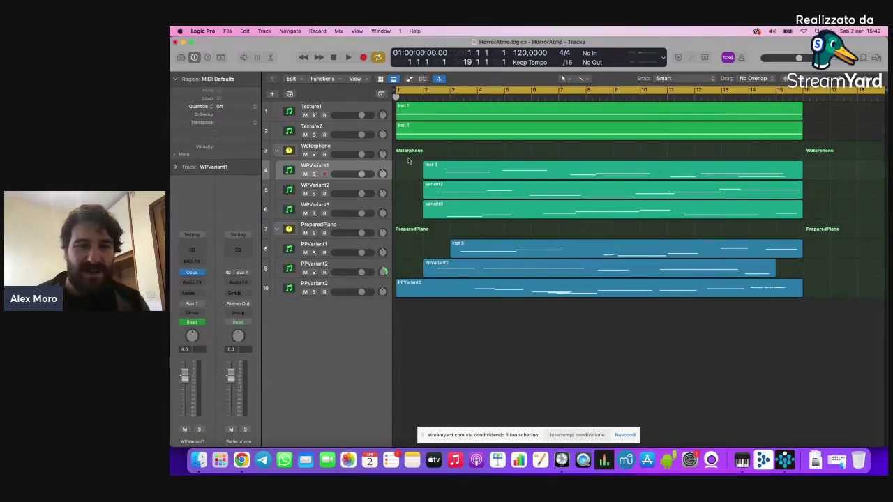
drag(314, 115, 314, 135)
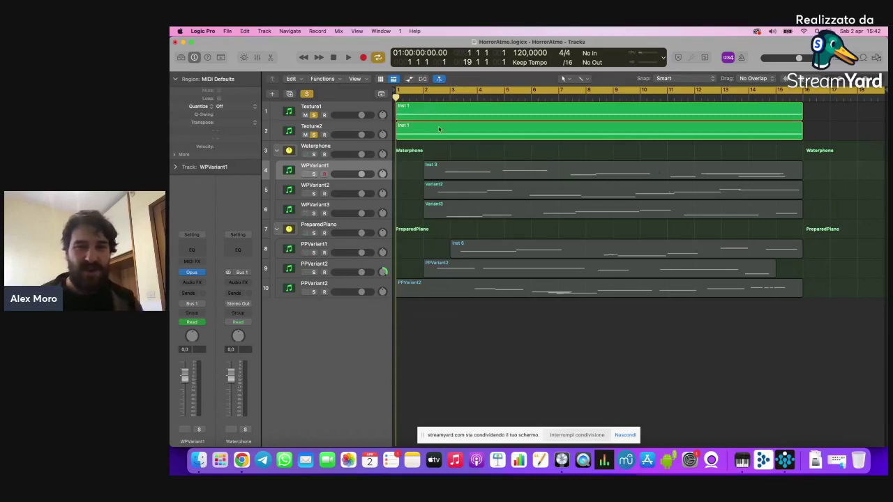
key(space)
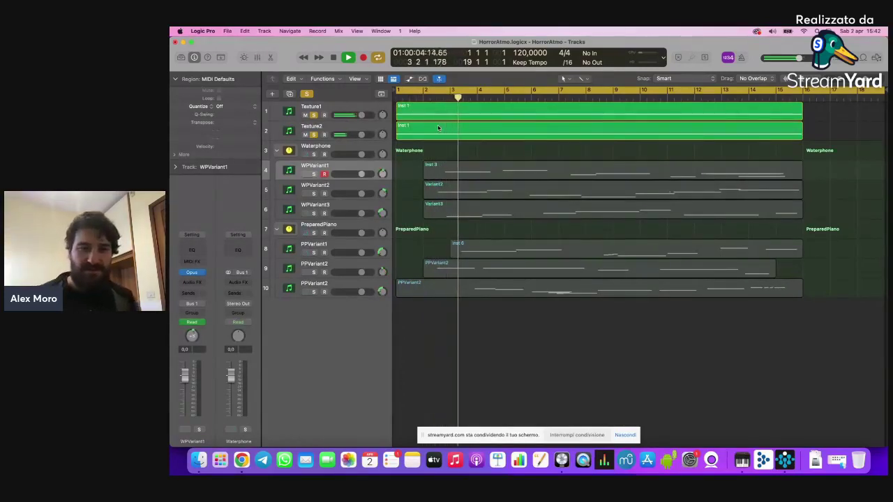
key(space)
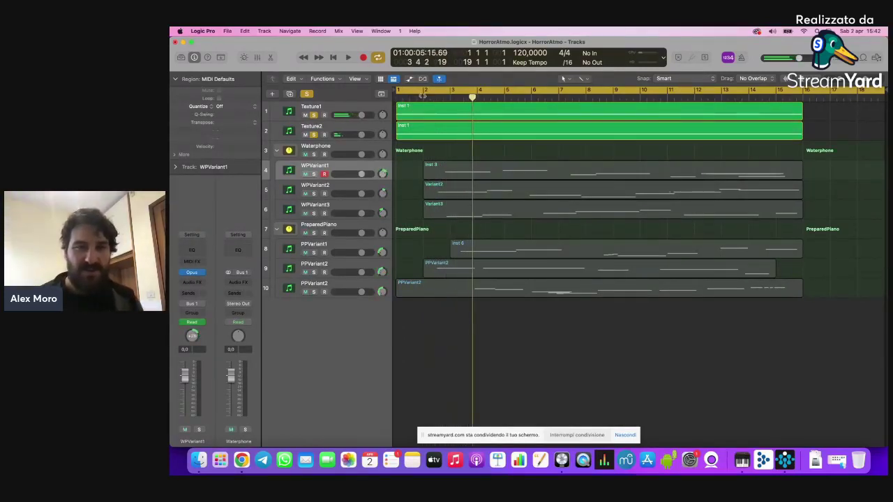
click(314, 115)
click(314, 135)
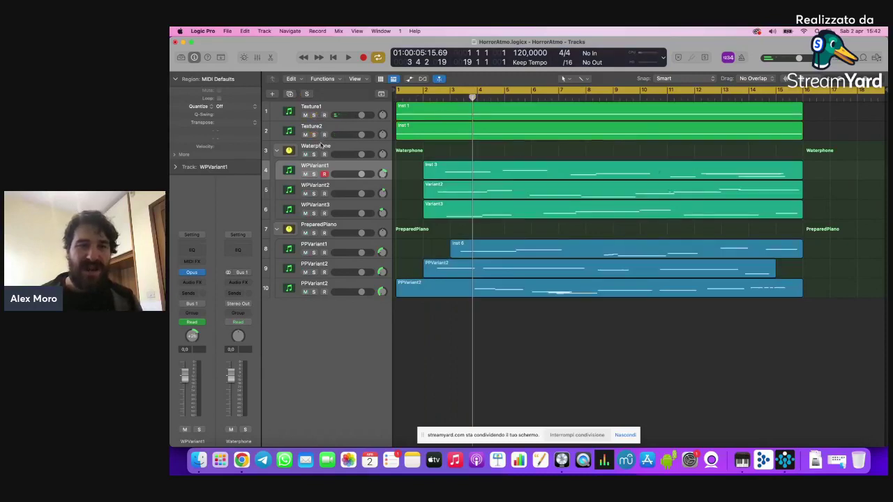
Step: Turn off cycle mode and audition the WPVariant1 track soloed, starting late in bar 2
click(320, 147)
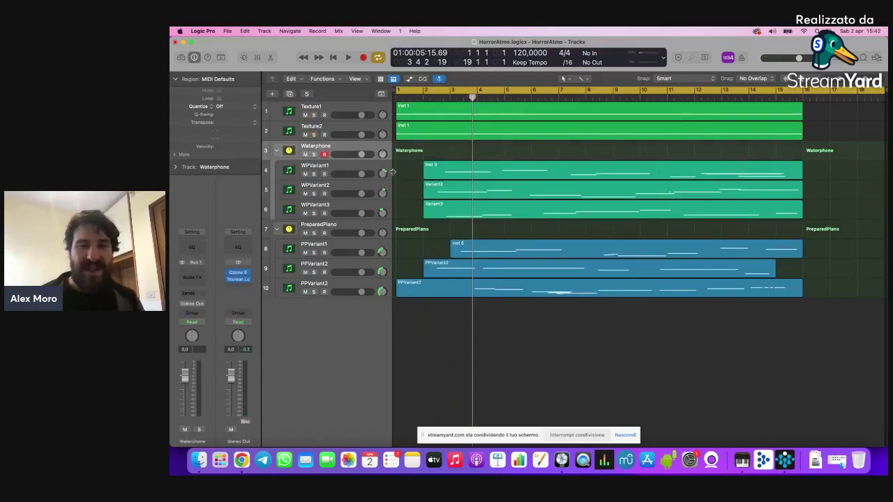
click(443, 92)
drag(452, 94, 443, 96)
click(325, 166)
click(314, 174)
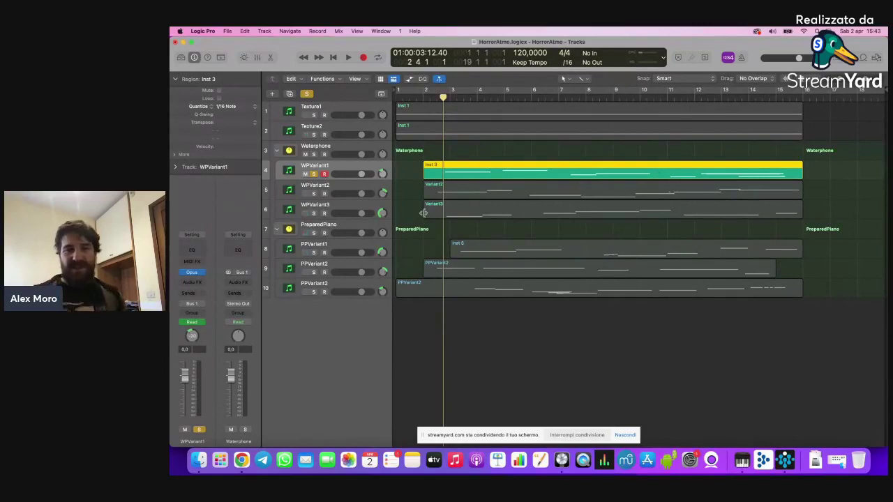
key(space)
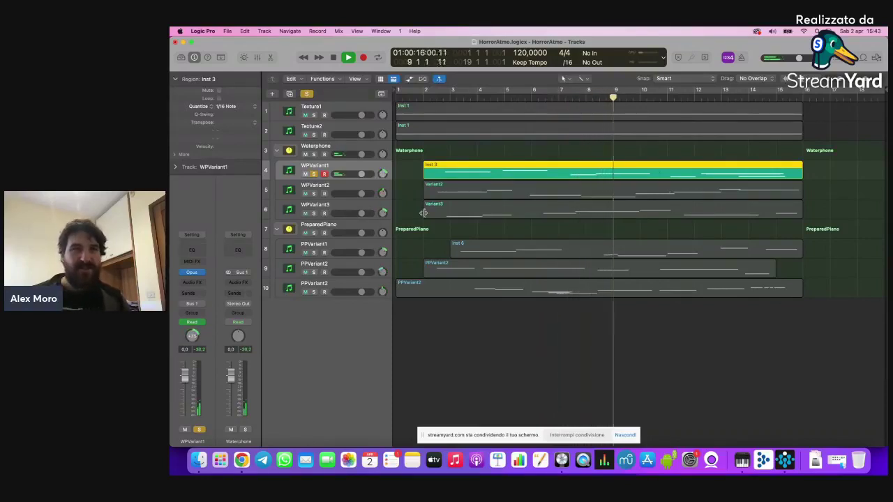
key(space)
Step: Audition the WPVariant3 track soloed from about bar 6, and clear its solo when stopping playback
click(318, 209)
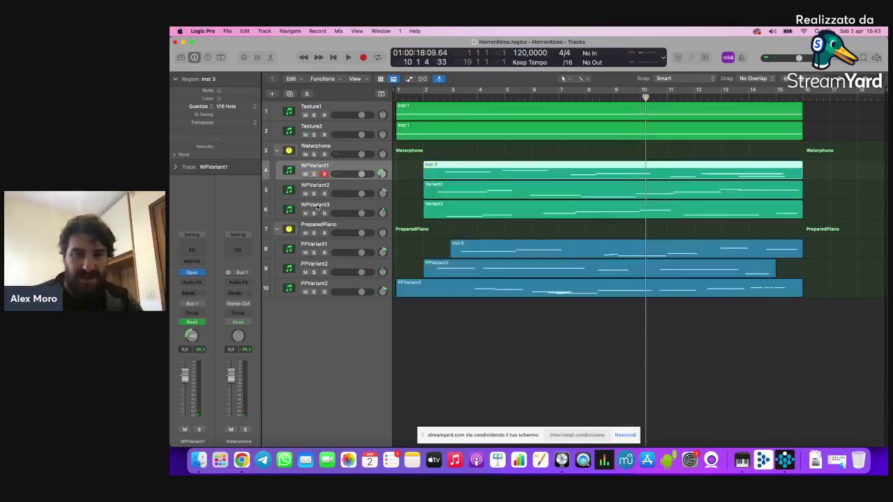
drag(579, 98, 537, 98)
key(space)
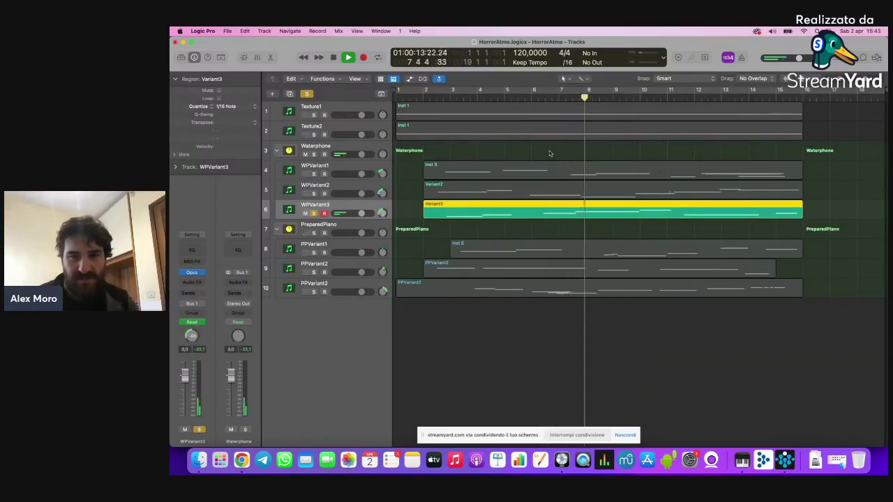
key(s)
key(space)
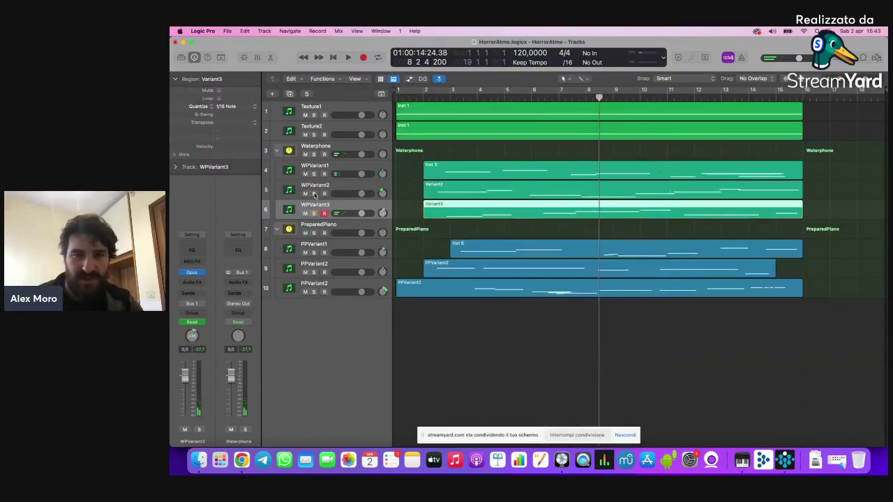
Step: Audition the WPVariant2 track soloed from just before bar 6, stop playback, and clear the solo
click(314, 193)
drag(547, 96, 526, 97)
key(space)
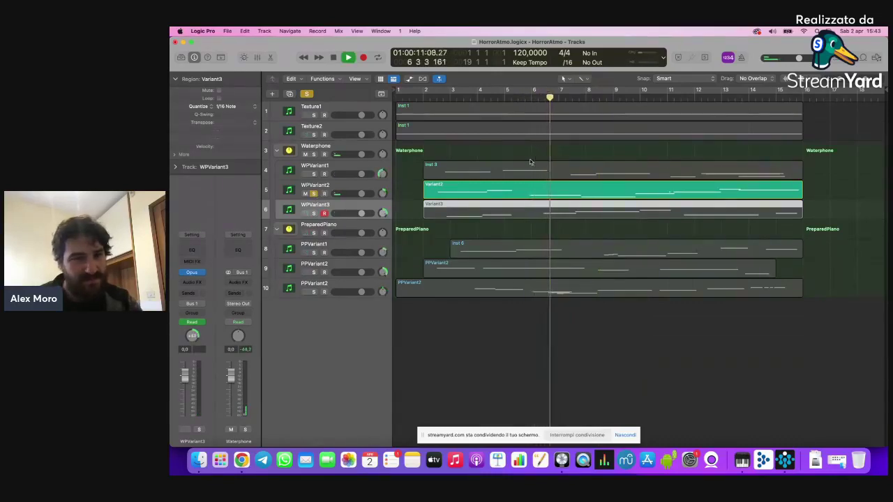
click(314, 213)
click(314, 194)
click(314, 213)
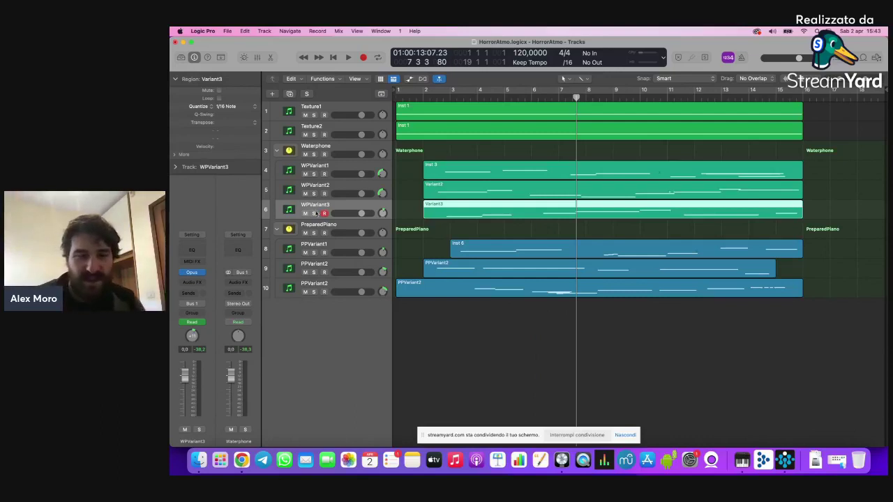
Step: Solo the PPVariant1 prepared piano track, play it from bar 3, stop, and clear the solo
click(319, 244)
click(313, 253)
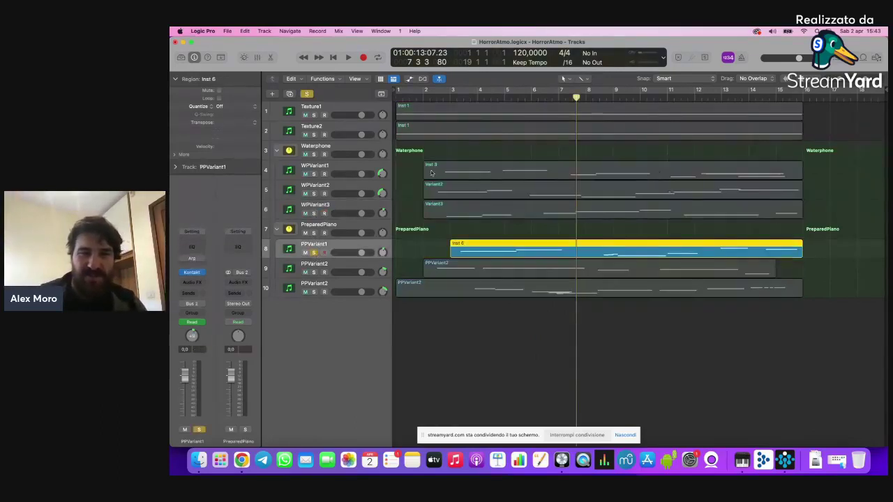
drag(495, 97, 457, 98)
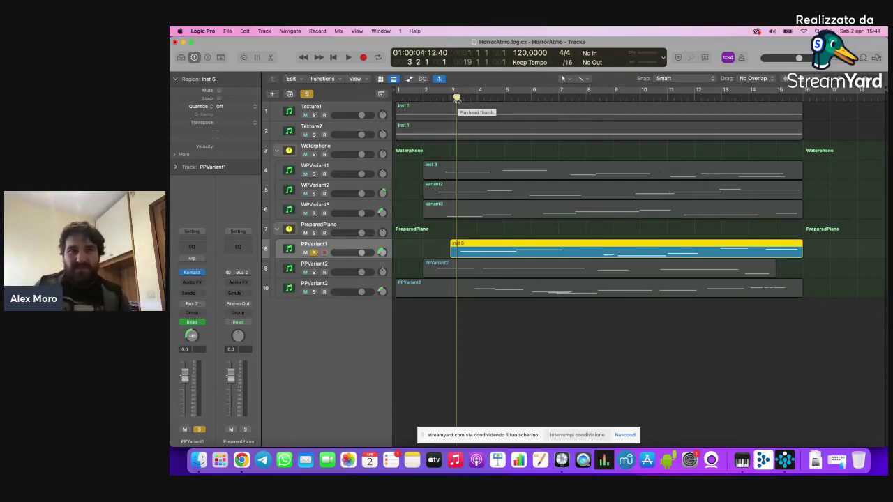
key(space)
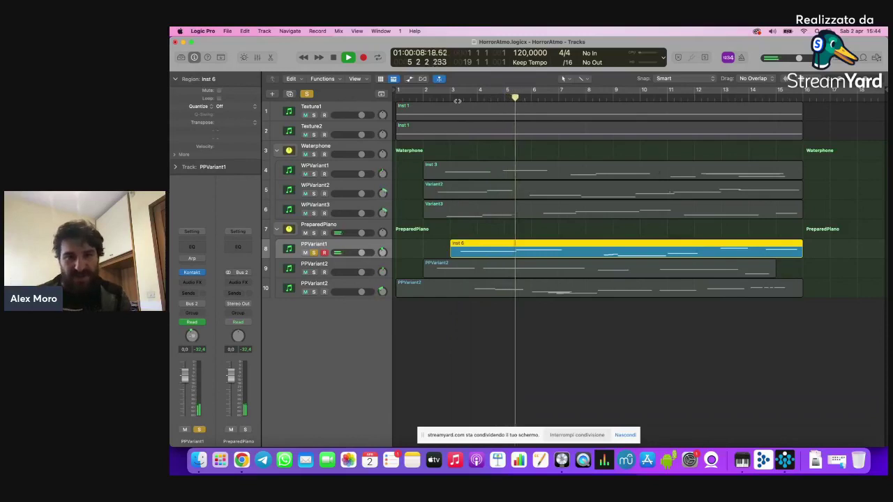
key(space)
click(313, 252)
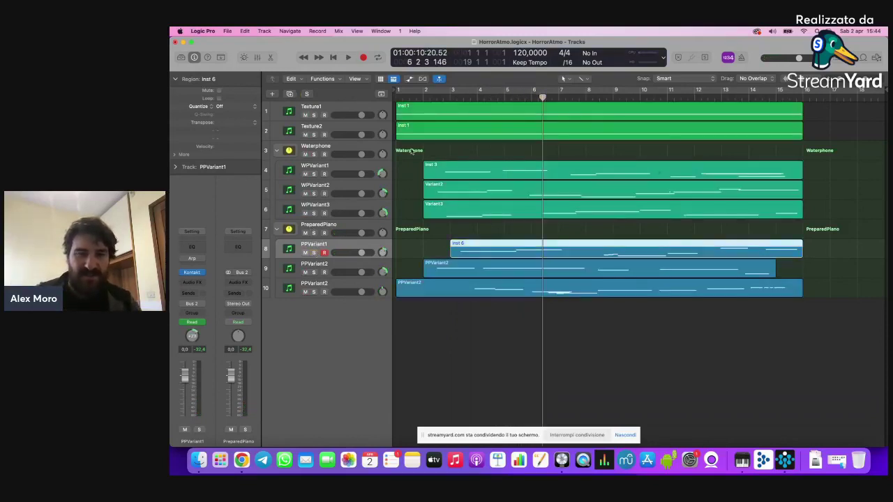
Step: Show track automation, audition WPVariant1's pan automation soloed from about bar 5, and hide the automation again
click(356, 168)
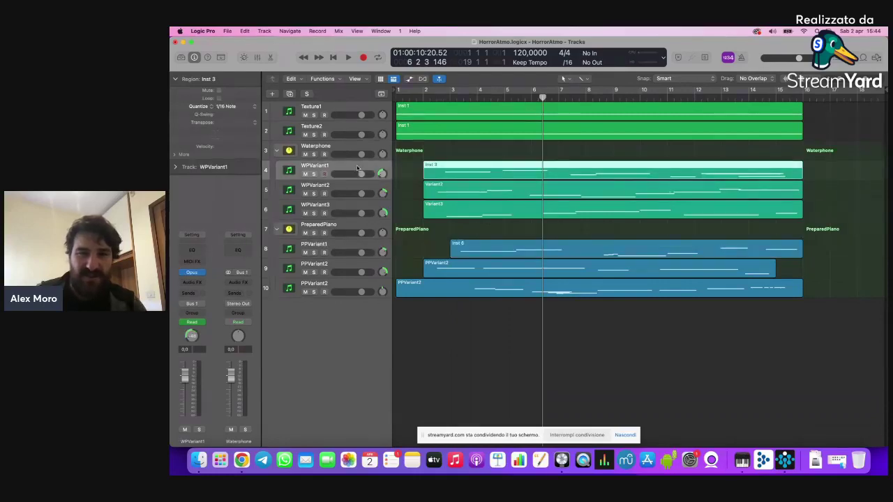
key(a)
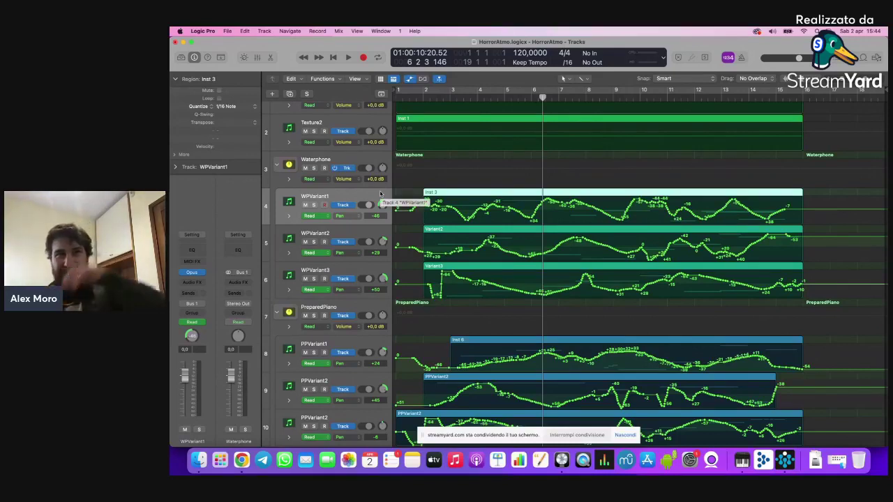
click(314, 204)
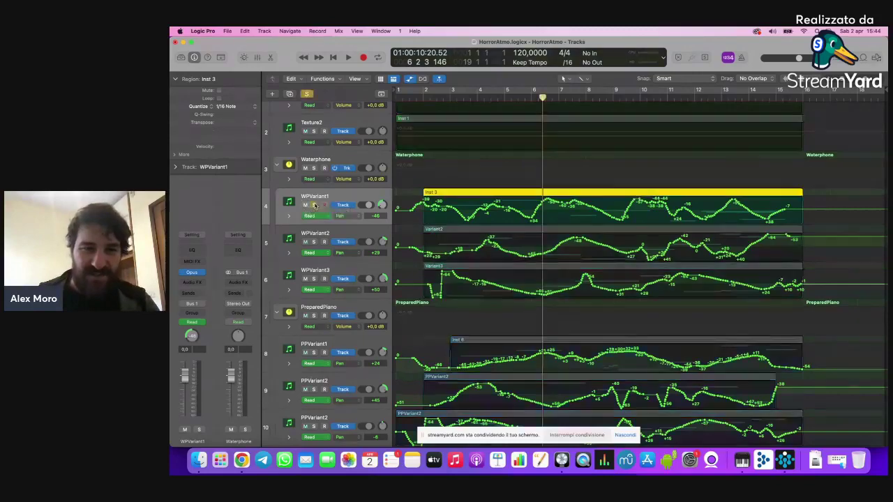
key(super+Right)
drag(520, 100, 468, 97)
key(space)
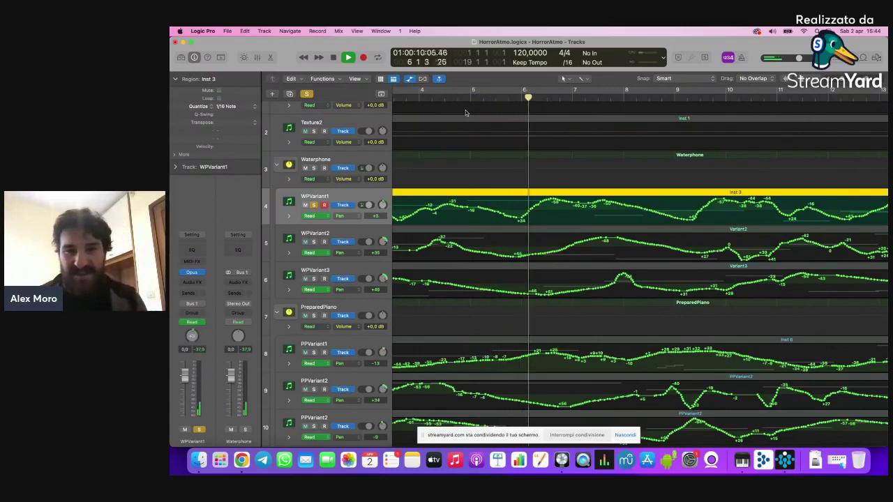
key(space)
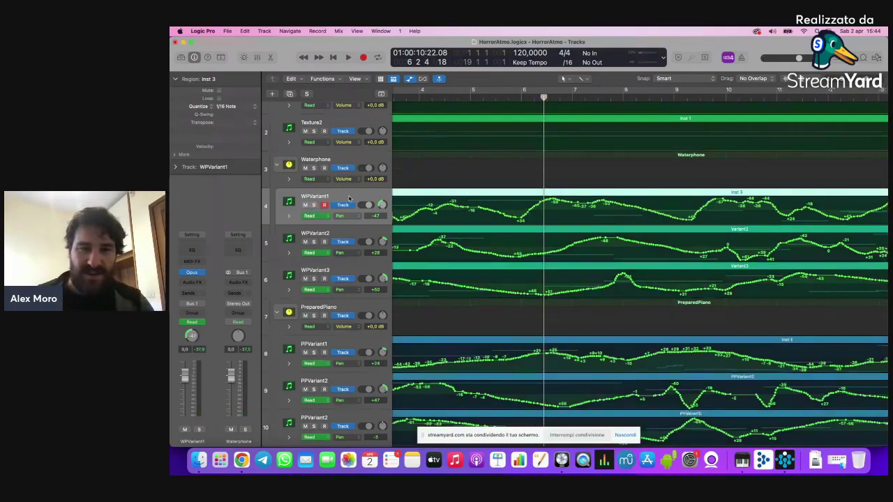
key(z)
key(a)
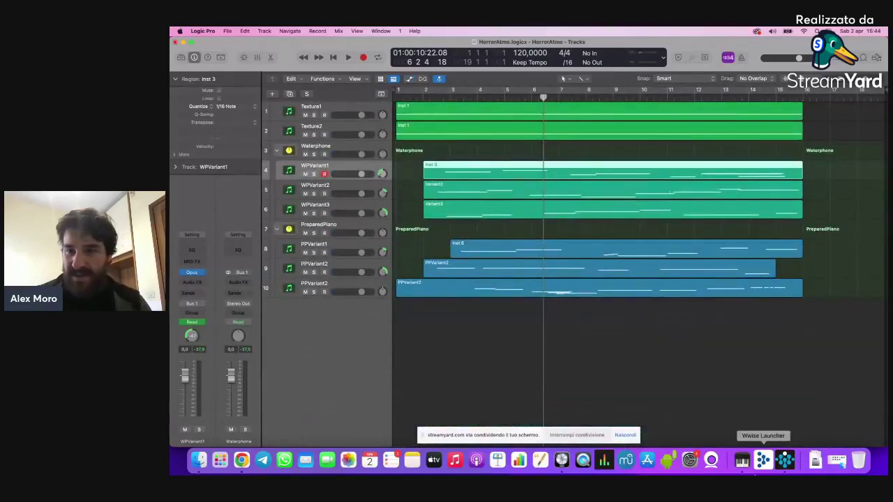
Step: Switch to Wwise, collapse the Environment container, expand HorrorAtmo, and open its HorrorAtmo music segment
click(793, 467)
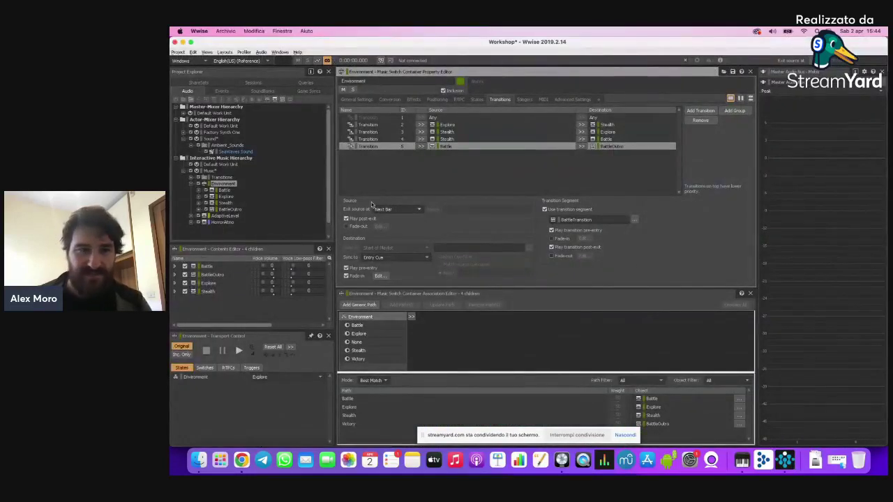
click(191, 184)
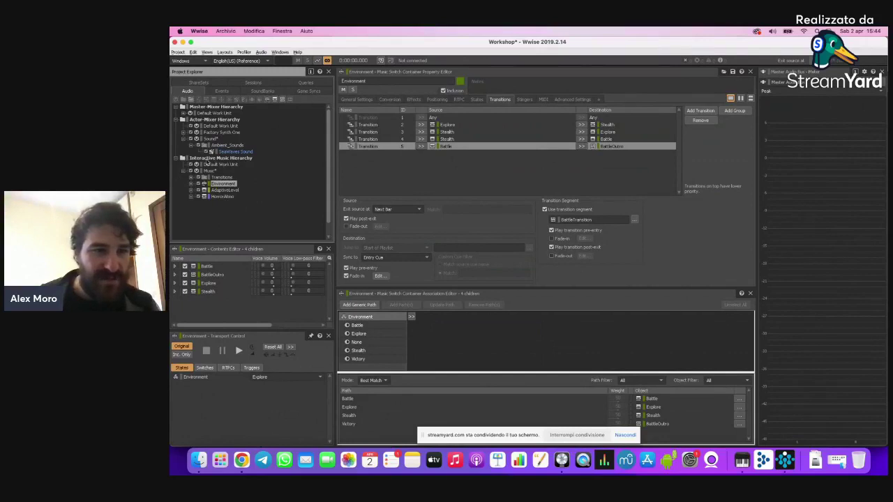
click(191, 197)
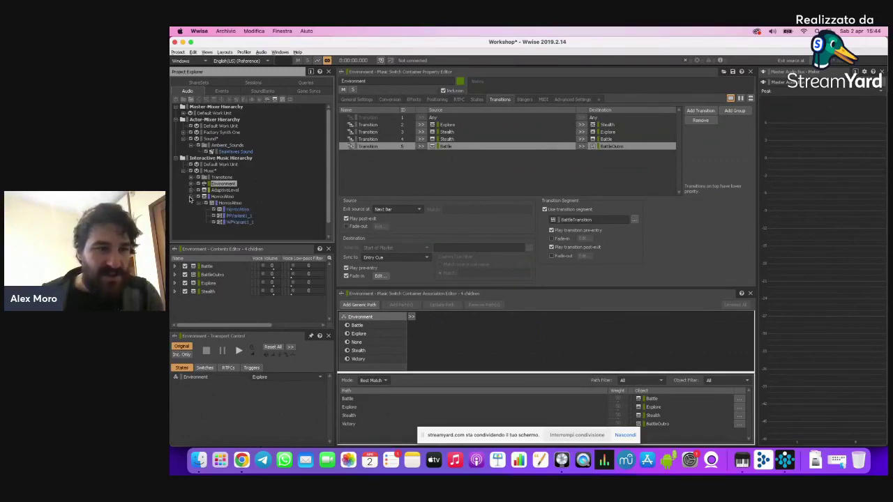
click(228, 203)
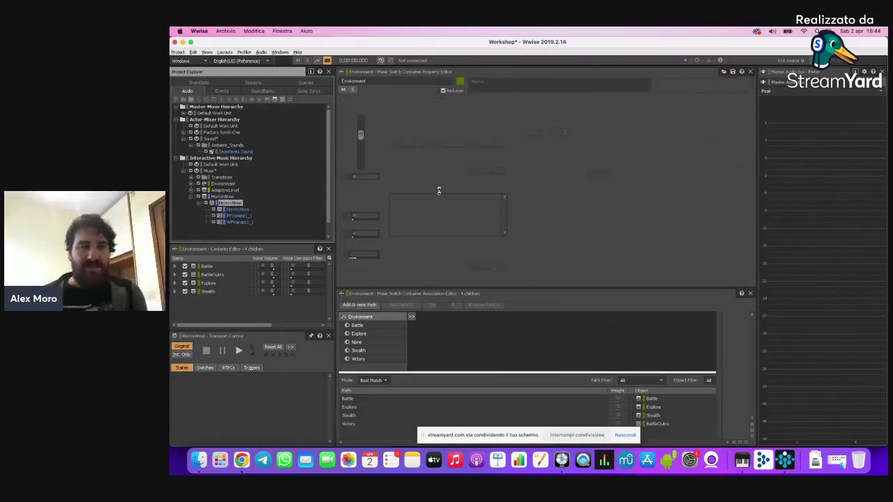
Step: Examine the PPVariant1_1 and WPVariant1_1 tracks and their sub-tracks in the HorrorAtmo segment's timeline
scroll(428, 385, down, 3)
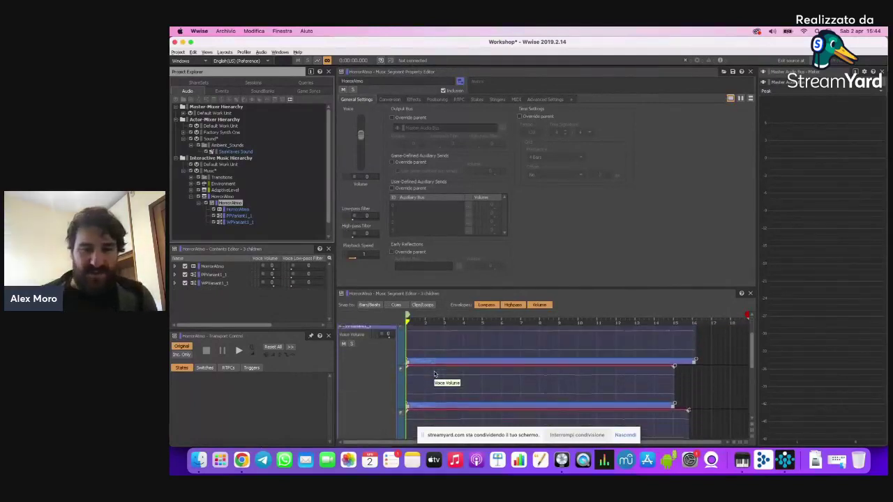
scroll(428, 384, up, 3)
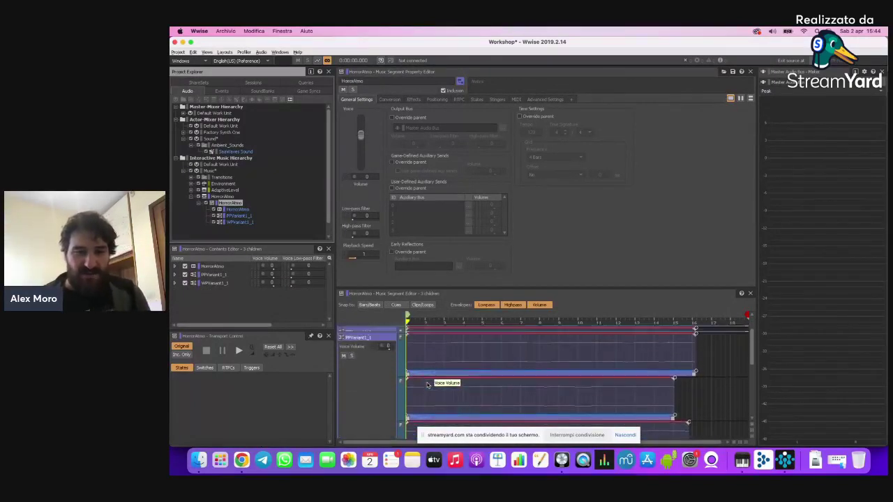
click(370, 353)
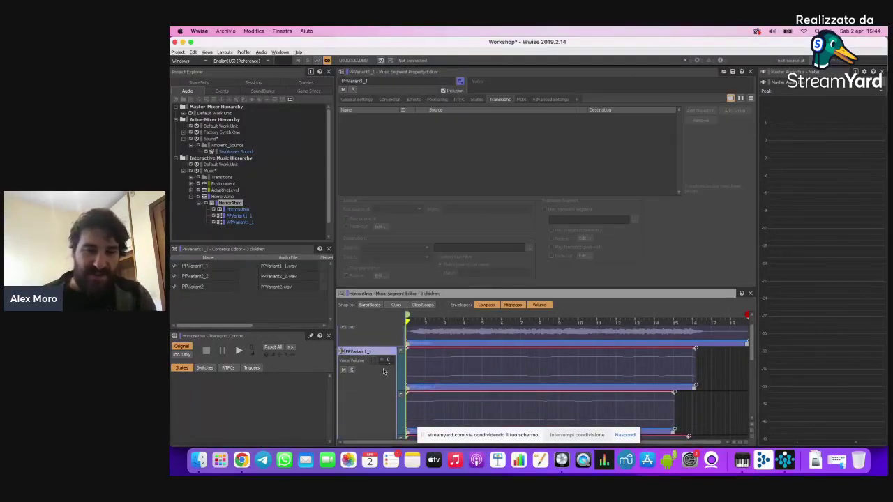
scroll(382, 392, down, 1)
scroll(375, 335, down, 2)
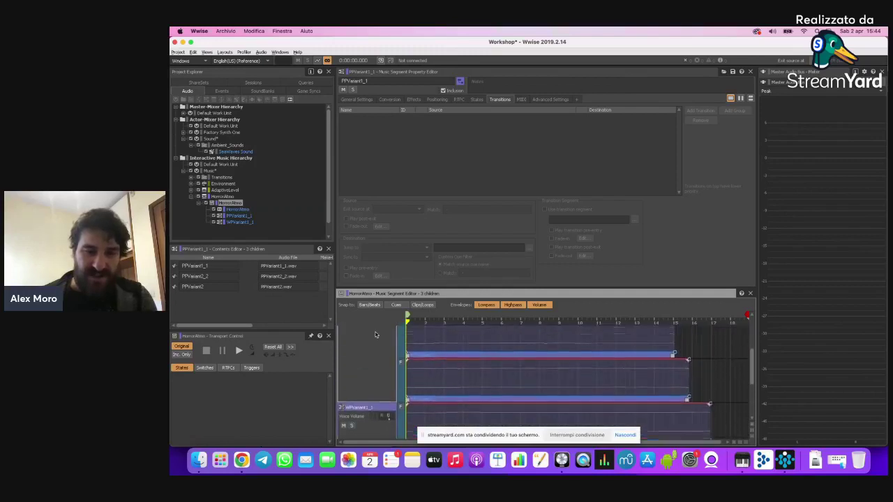
scroll(375, 335, down, 2)
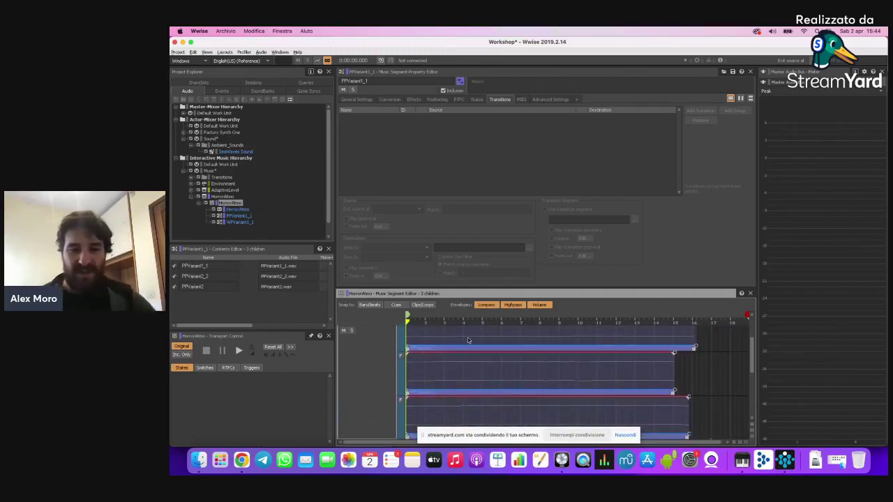
scroll(414, 357, up, 3)
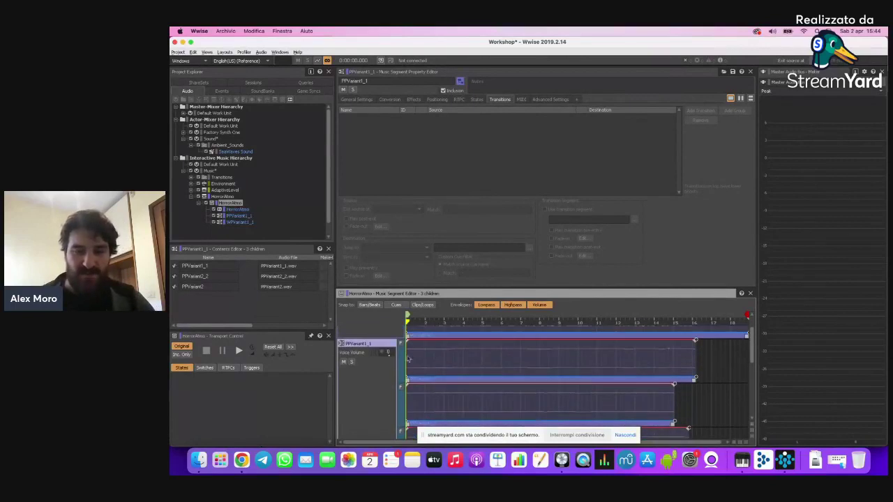
scroll(389, 396, down, 1)
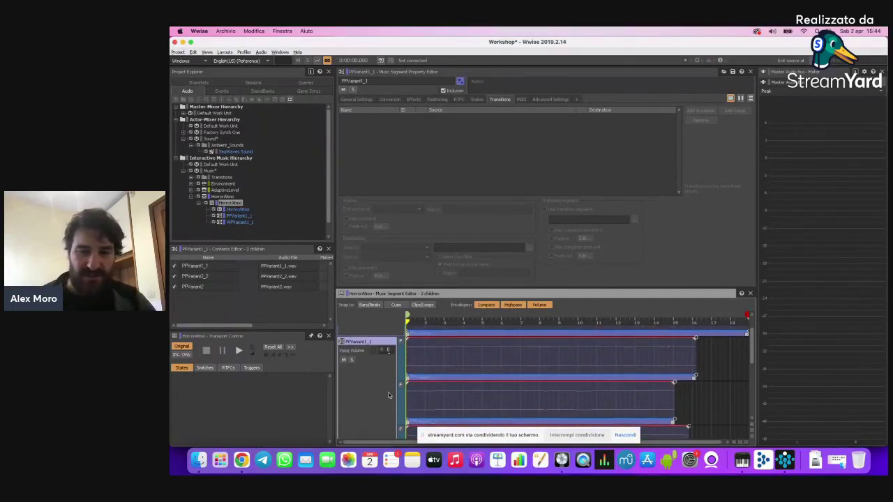
Step: Check the PPVariant1_1 track's type options without changing them, and load the HorrorAtmo session in the Soundcaster
right_click(381, 343)
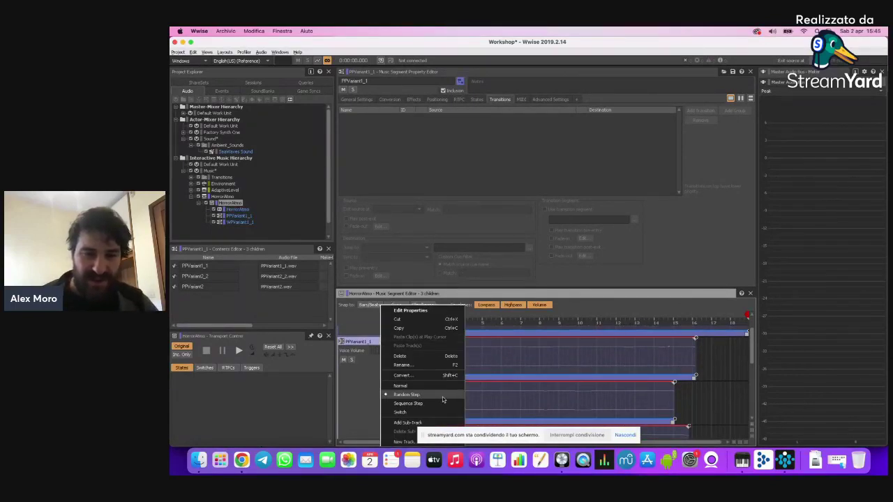
click(350, 395)
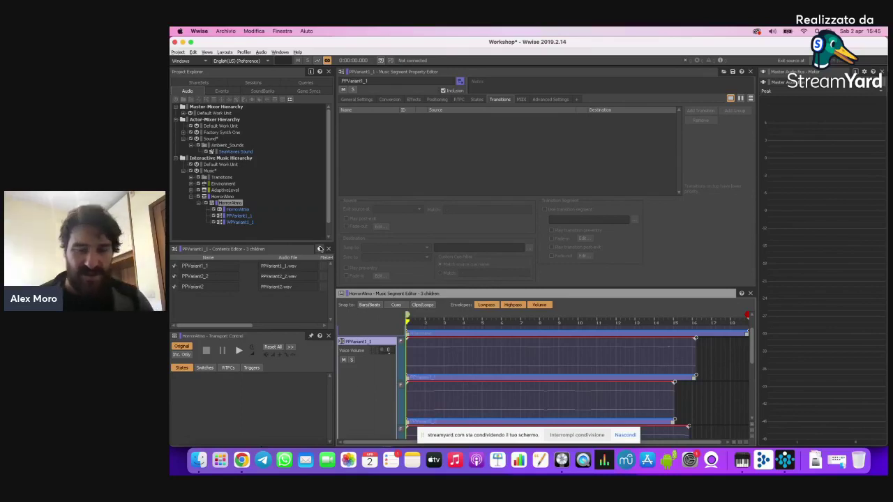
key(shift+s)
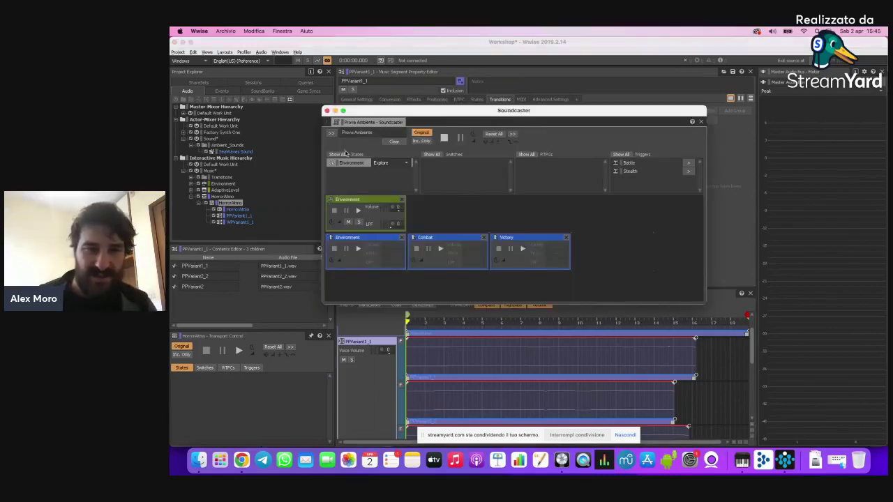
click(332, 134)
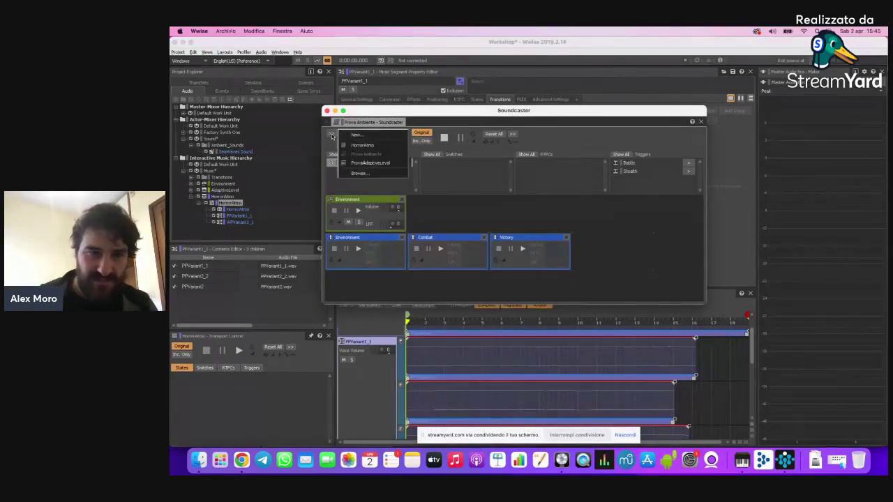
click(375, 145)
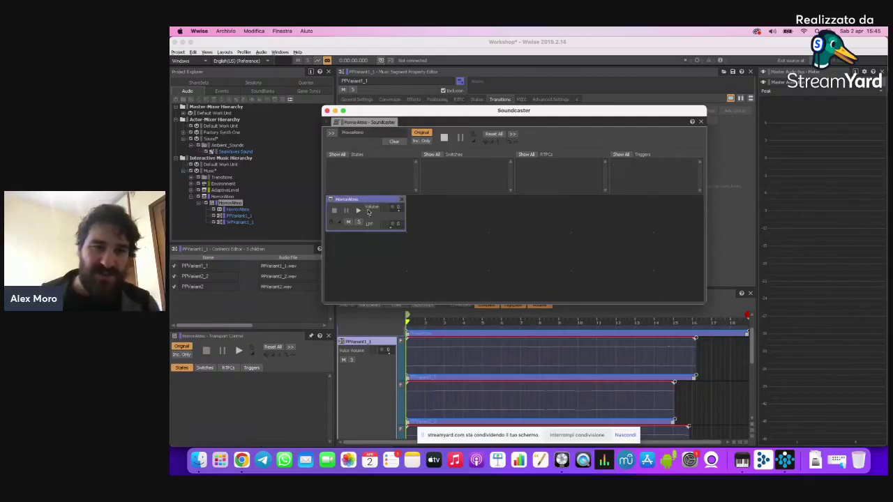
Step: Audition HorrorAtmo three times in the Soundcaster, stopping after each playback to compare the random variants, and close the Soundcaster
click(357, 202)
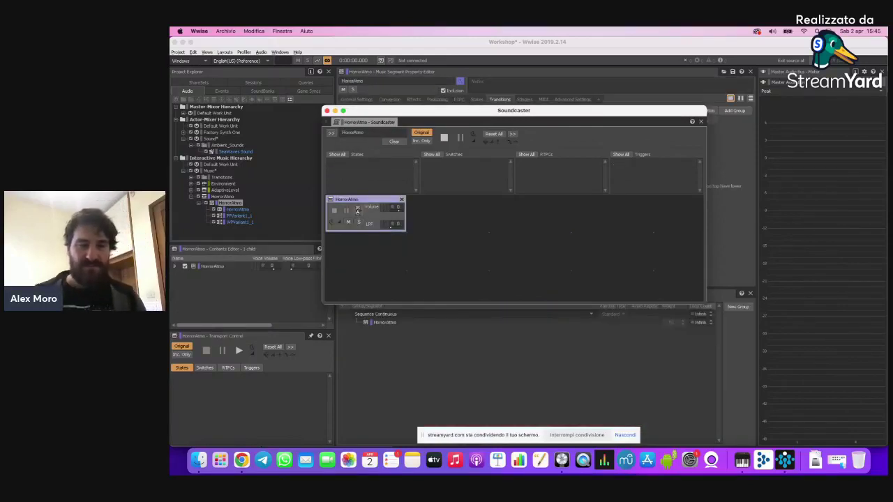
click(358, 212)
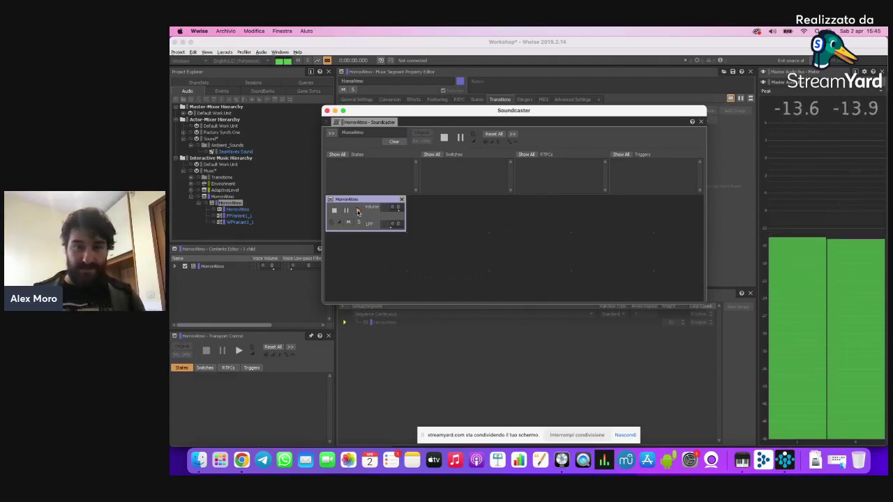
click(335, 210)
click(347, 211)
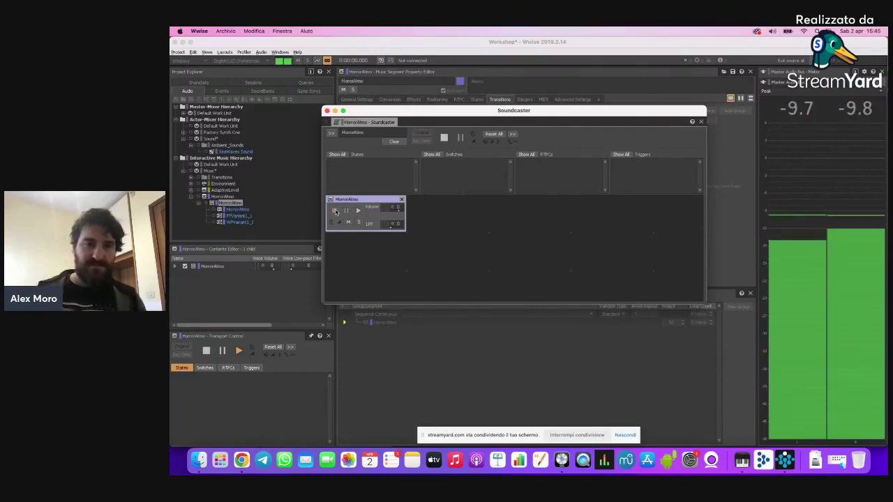
click(336, 211)
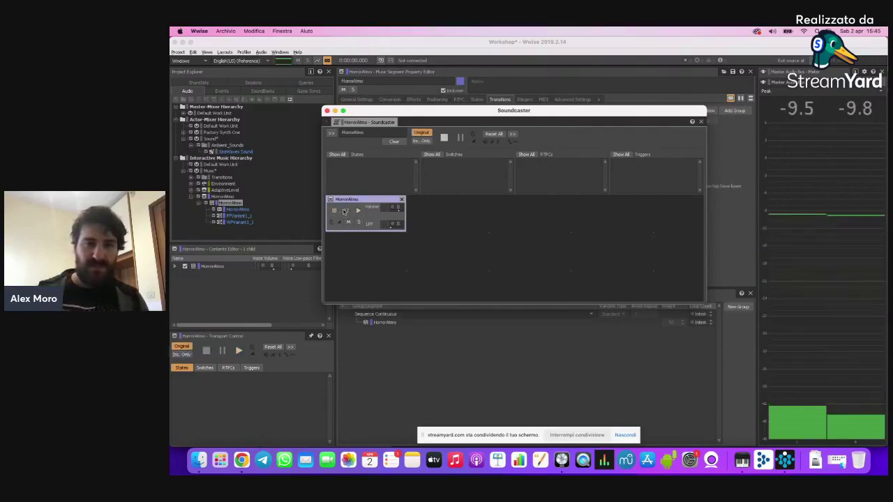
click(358, 212)
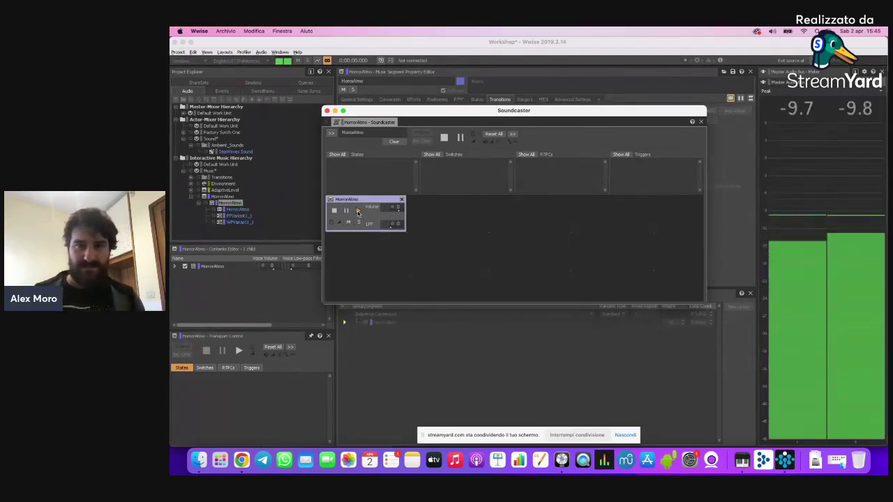
click(334, 211)
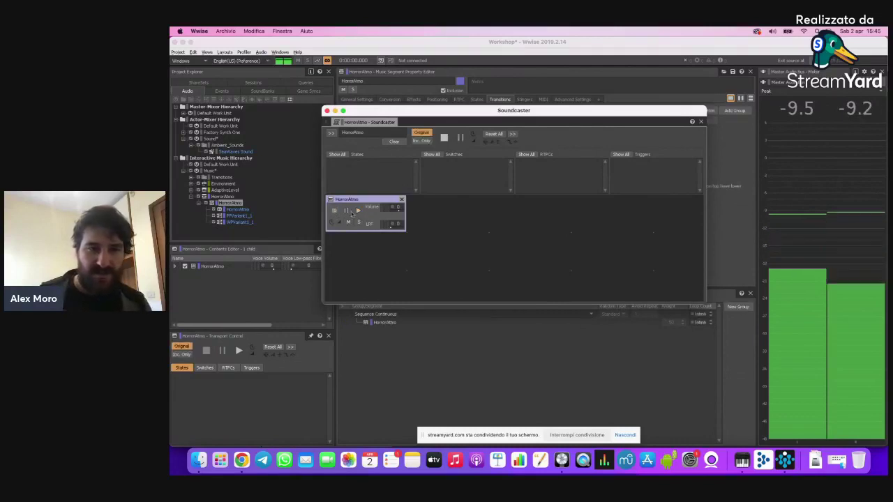
click(359, 211)
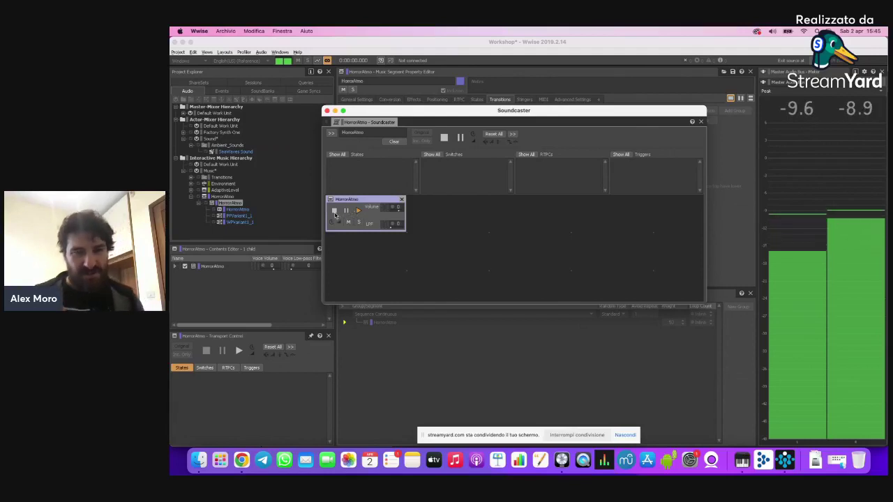
click(335, 213)
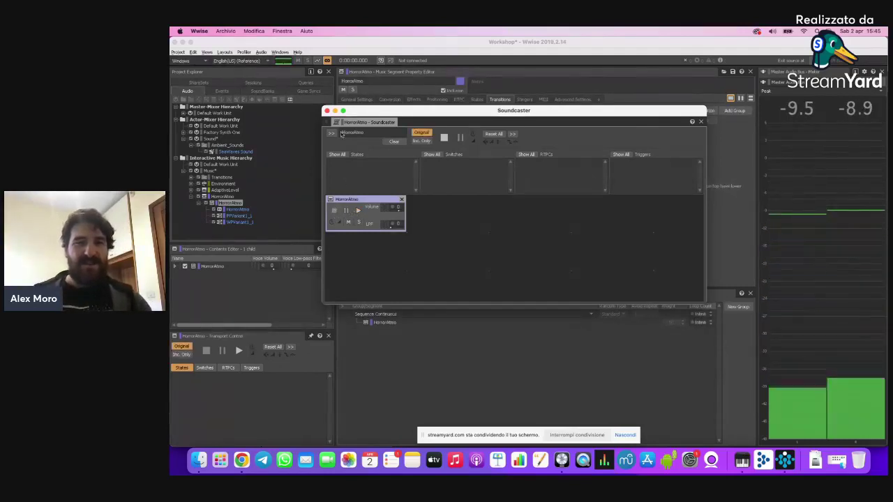
click(327, 111)
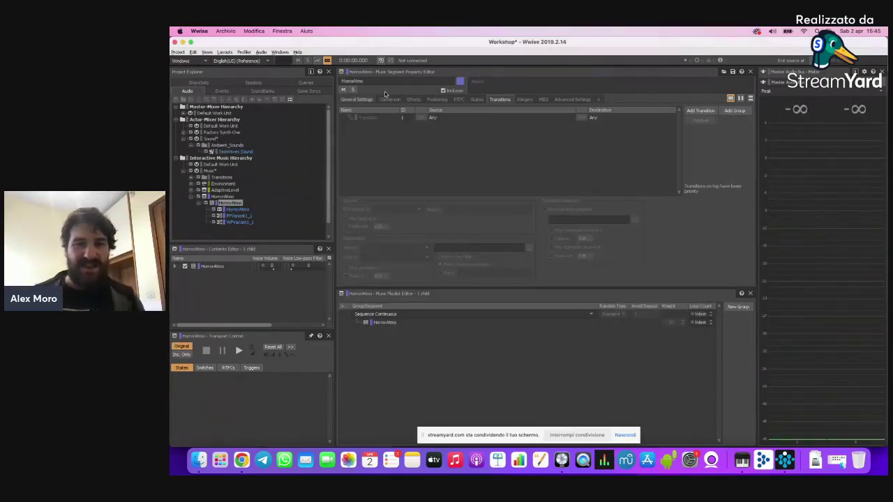
Step: Open the HorrorAtmo music segment and review its PPVariant1_1 and WPVariant1_1 sub-tracks in the timeline
click(237, 209)
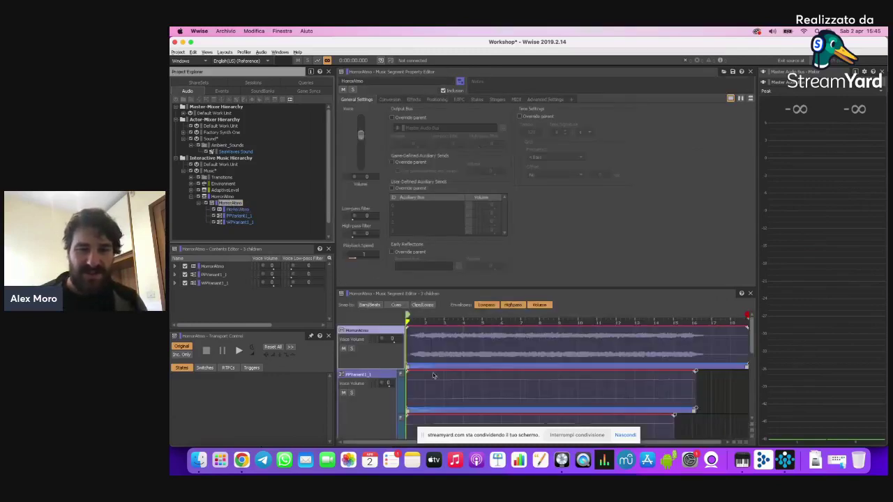
scroll(430, 378, down, 3)
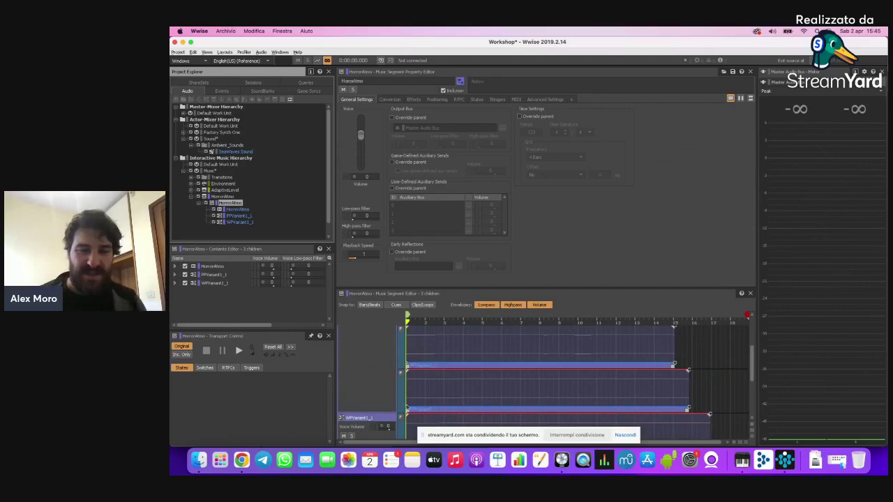
scroll(421, 391, up, 3)
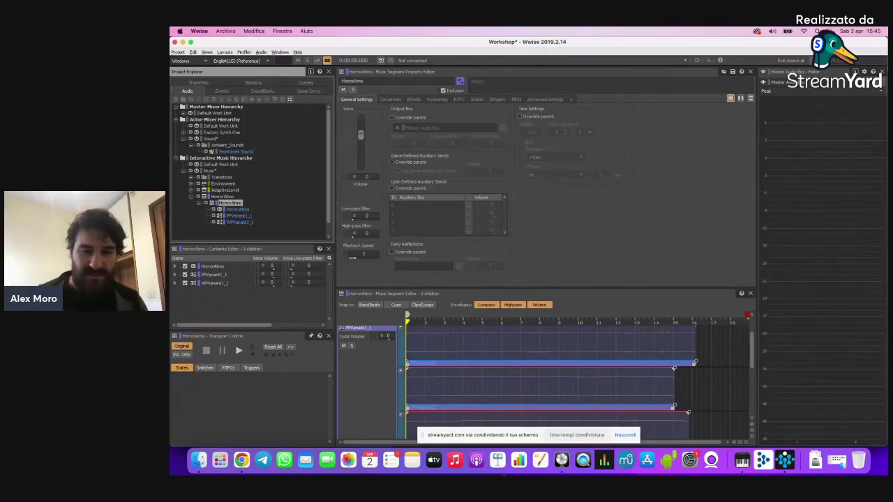
Step: Switch to Finder, open the Adattiva Logic Pro project from the Workshop folder, and close the HorrorAtmo project without saving
click(200, 461)
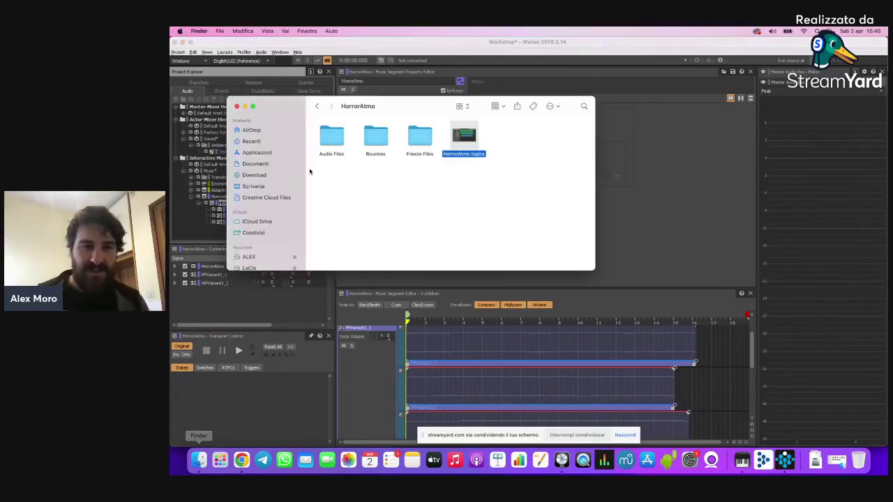
click(317, 106)
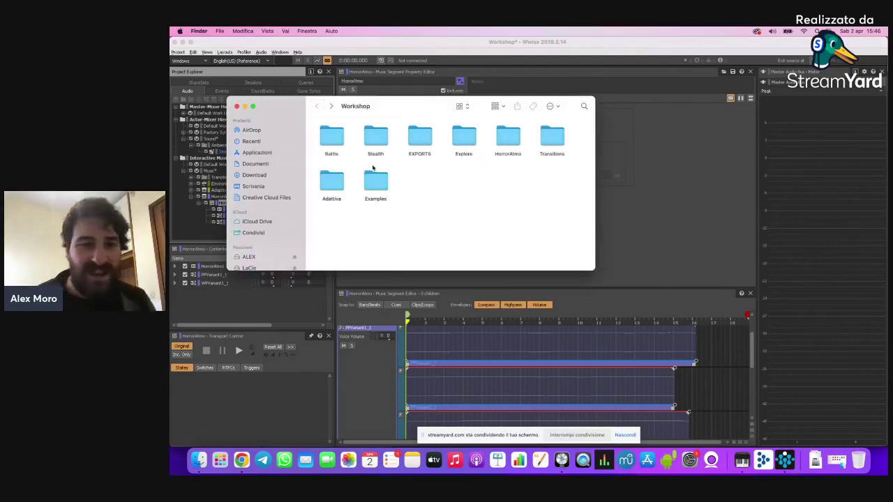
double_click(332, 181)
double_click(332, 135)
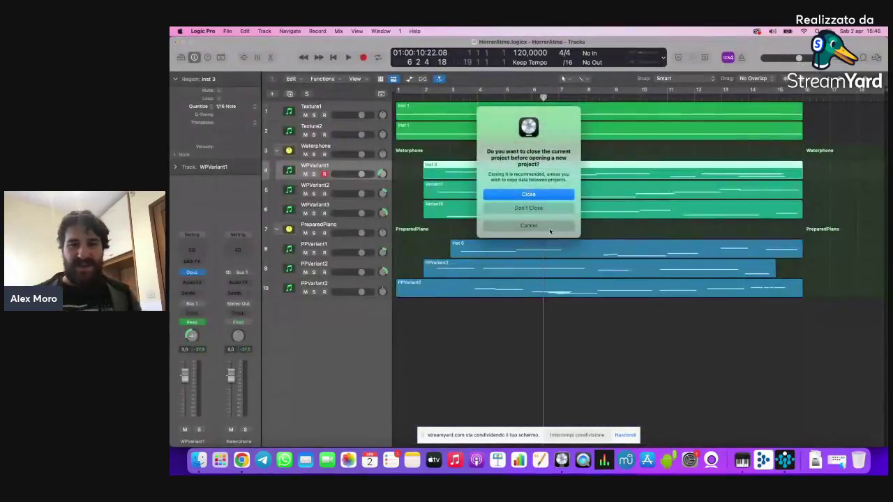
click(535, 195)
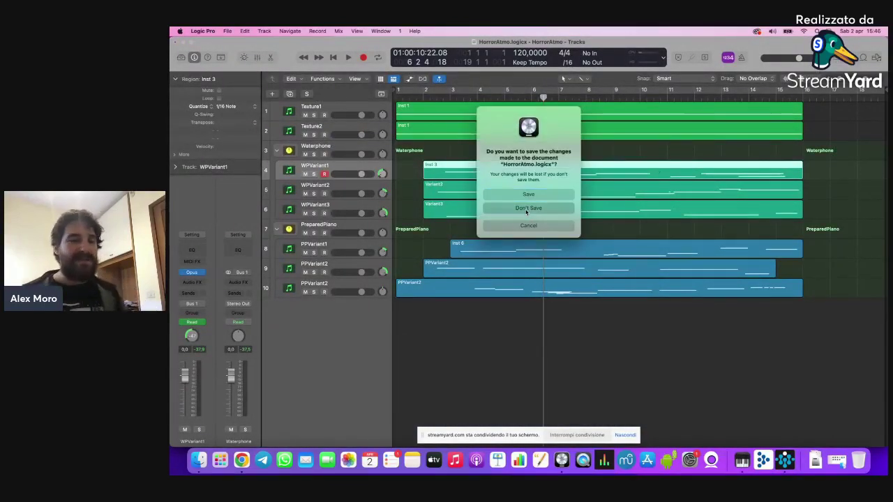
click(526, 211)
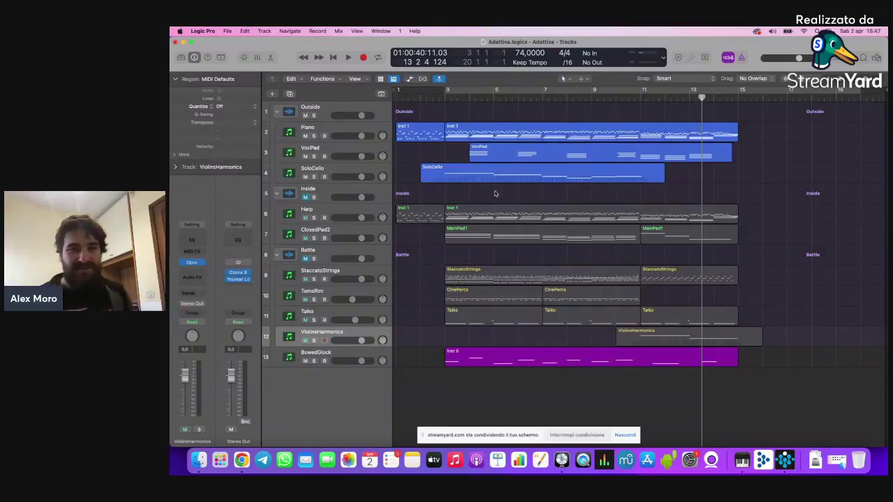
Step: Play the Adattiva arrangement from the beginning with the Outside group audible, select the Piano track meanwhile, and stop after bar 5
click(491, 165)
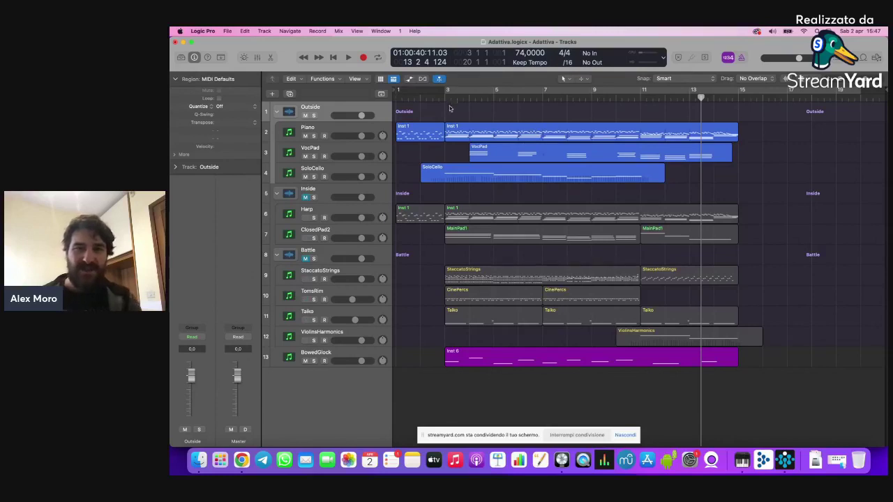
mouse_move(452, 97)
mouse_down()
mouse_move(442, 97)
mouse_move(451, 97)
mouse_up()
key(Return)
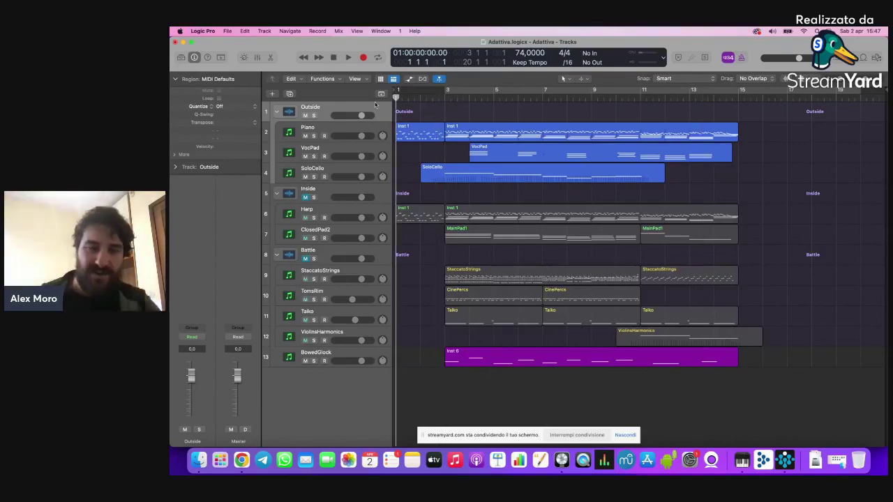
key(space)
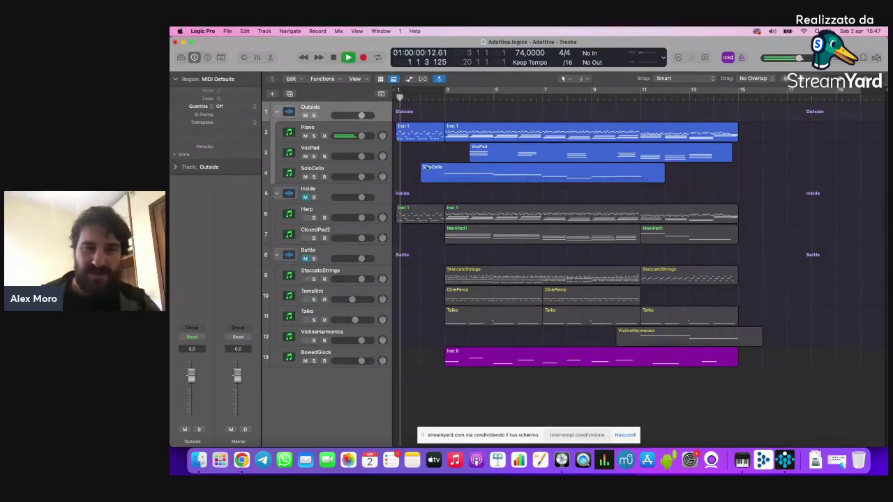
click(328, 129)
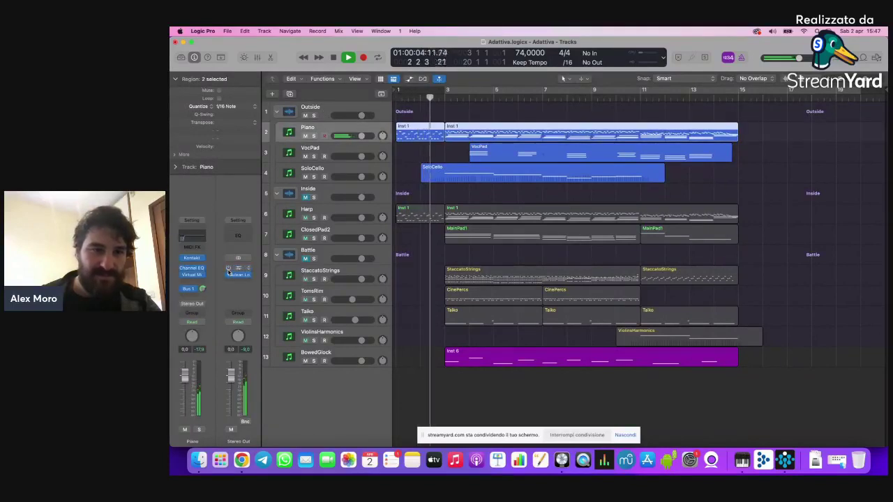
click(407, 157)
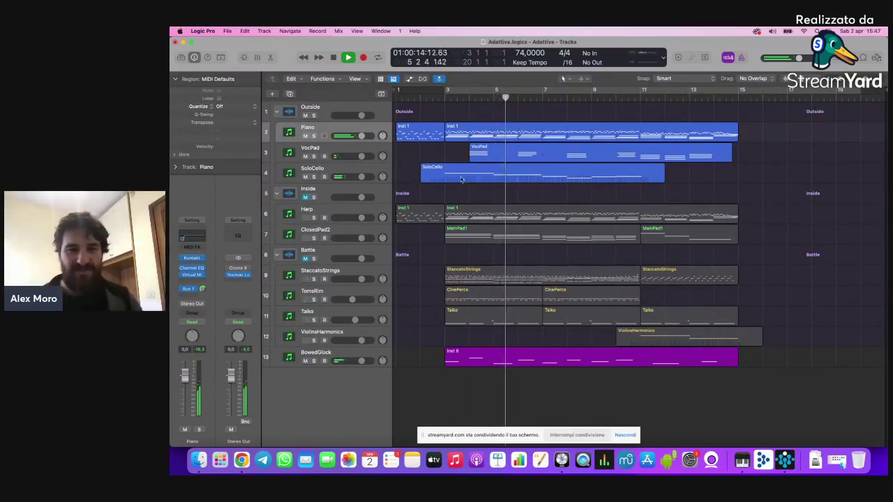
key(space)
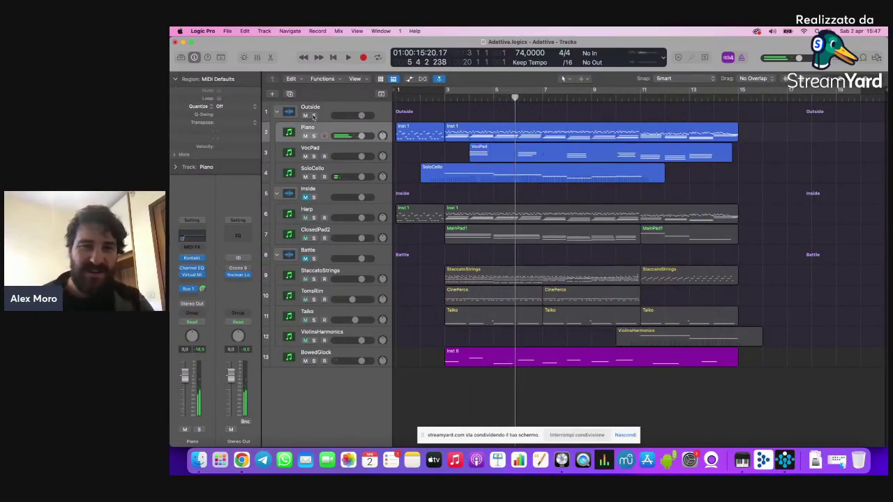
Step: Solo the Inside track group and play it from bar 1
click(313, 198)
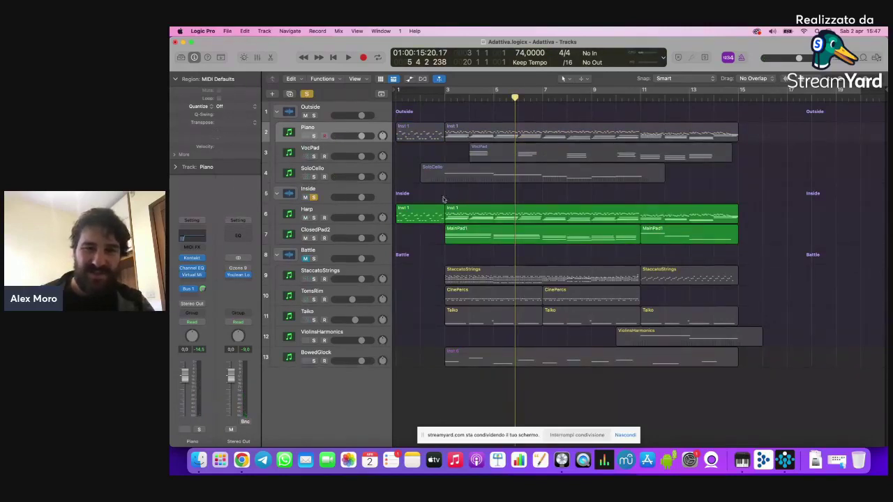
click(446, 96)
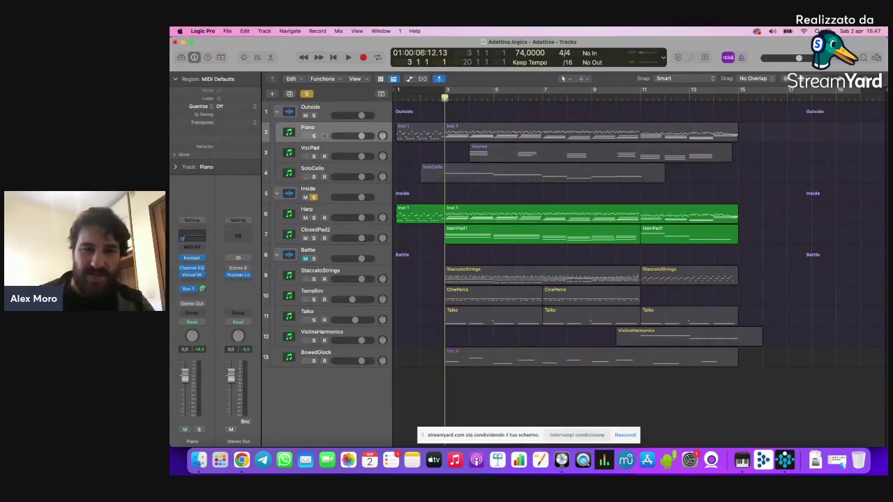
click(396, 96)
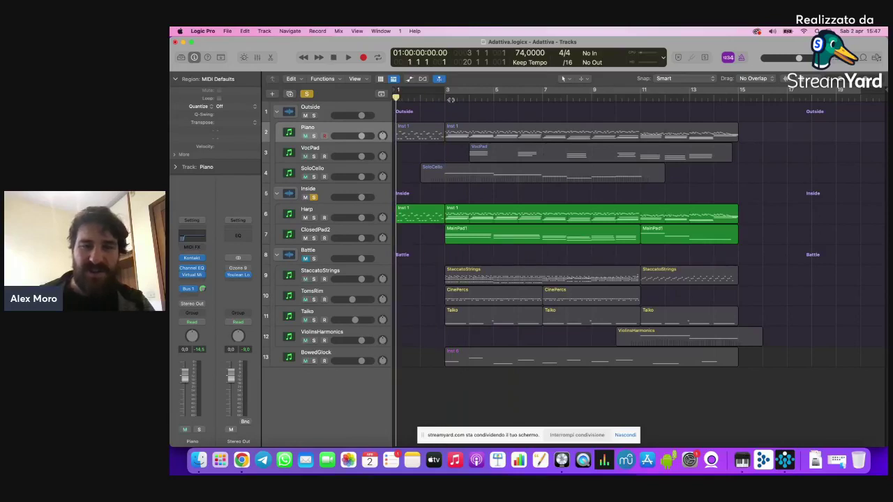
key(space)
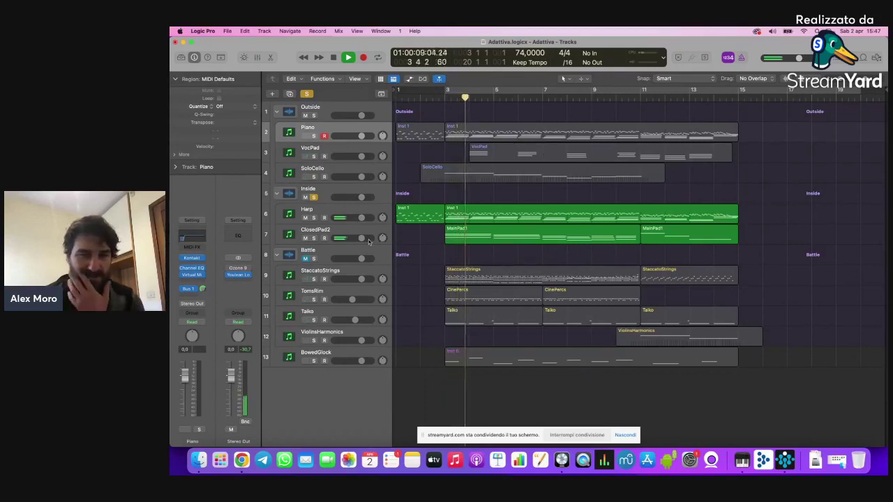
Step: Swap the solo from the Inside group to the Outside group and back to Inside during playback
click(314, 115)
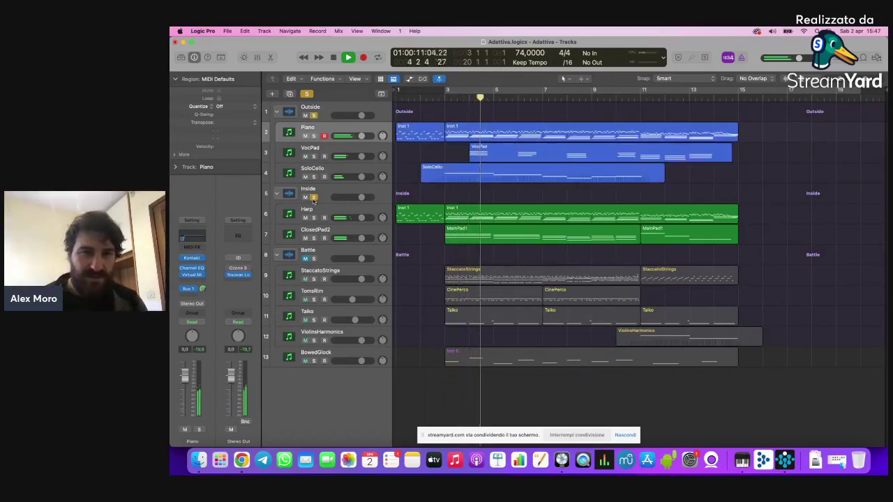
click(313, 197)
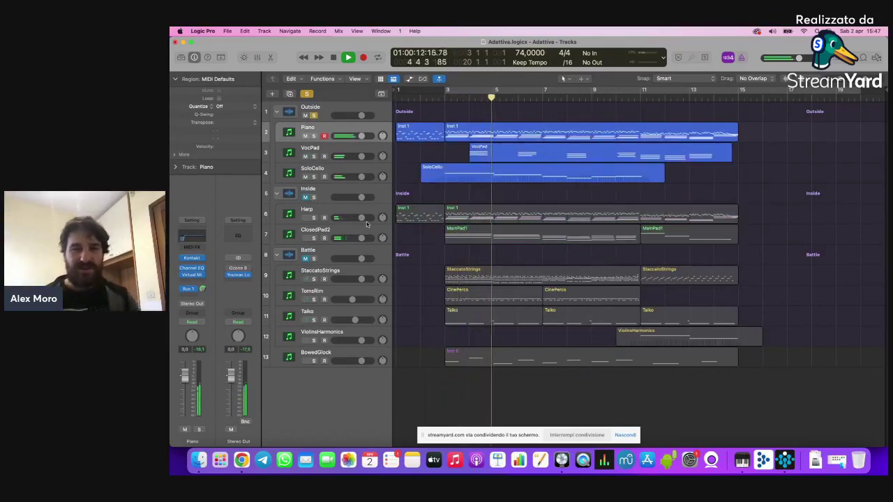
click(314, 198)
click(314, 116)
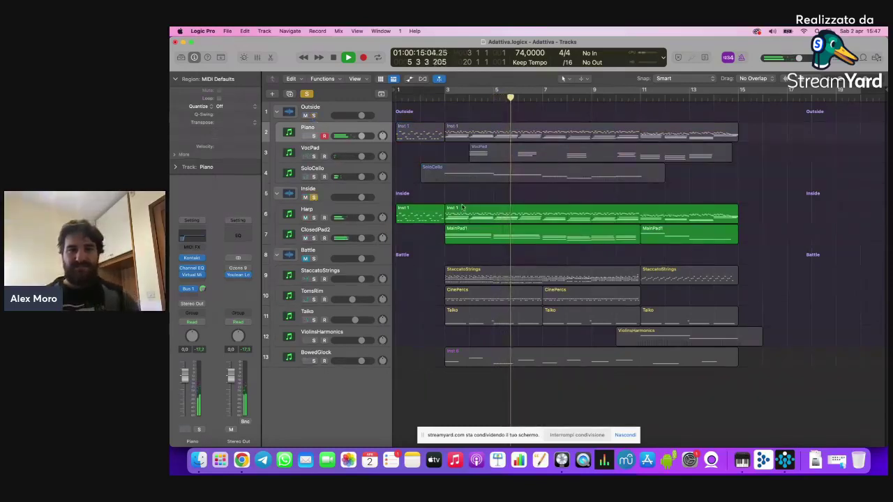
Step: Stop playback, select and solo the ClosedPad2 track, and play it from bar 3
key(space)
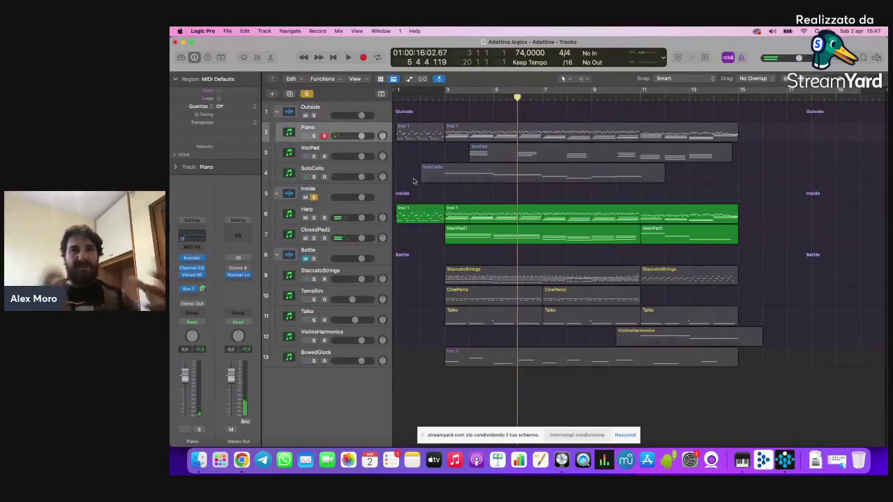
click(325, 230)
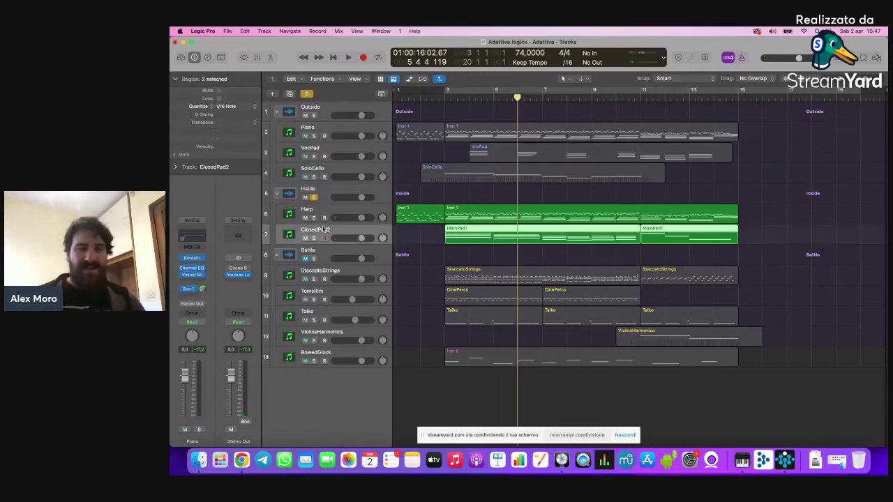
click(424, 233)
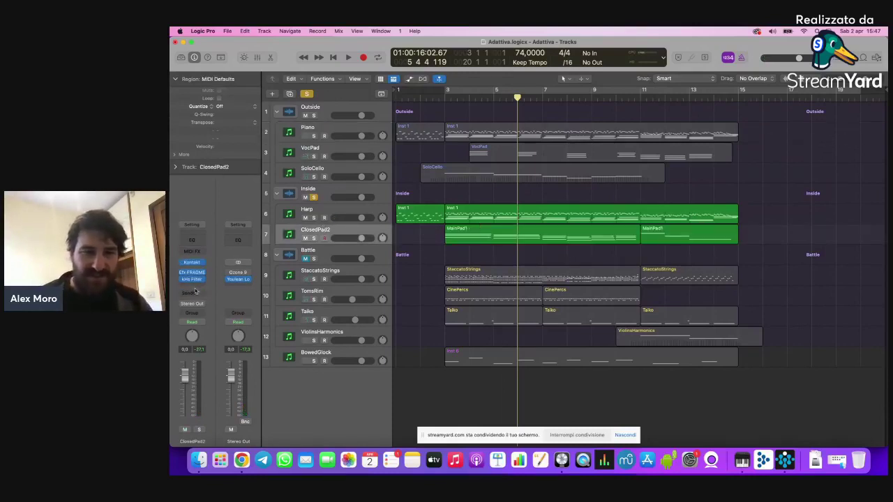
click(313, 238)
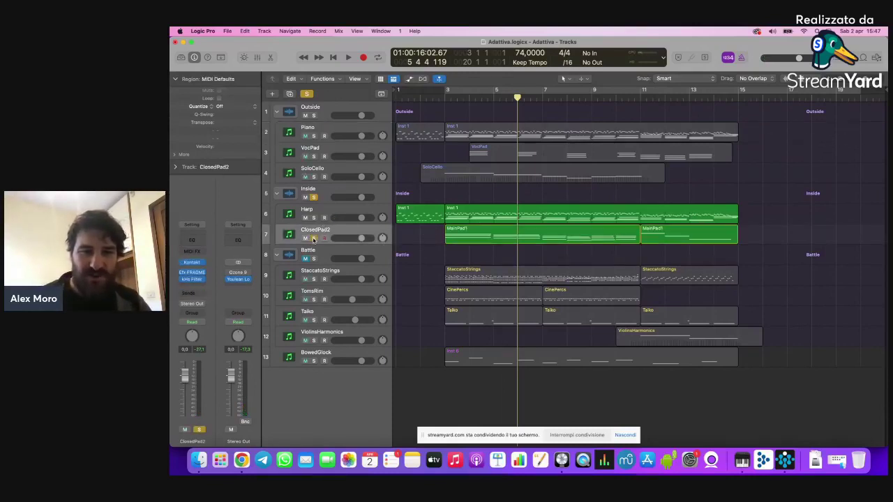
click(451, 93)
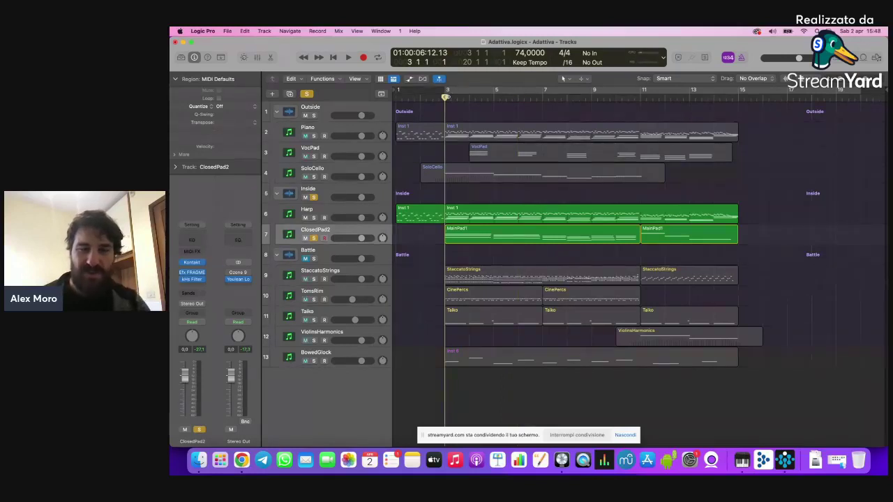
key(space)
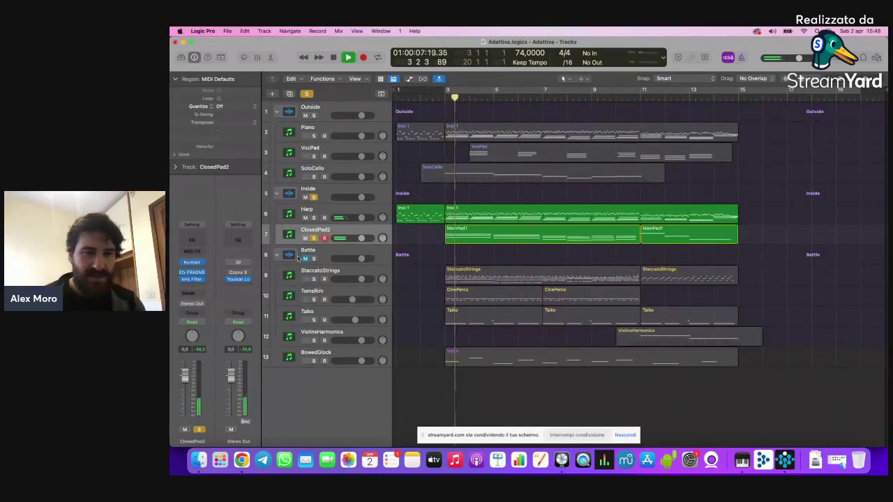
Step: Clear the Inside group's solo, leave only ClosedPad2 soloed, and replay it from bar 3
click(319, 234)
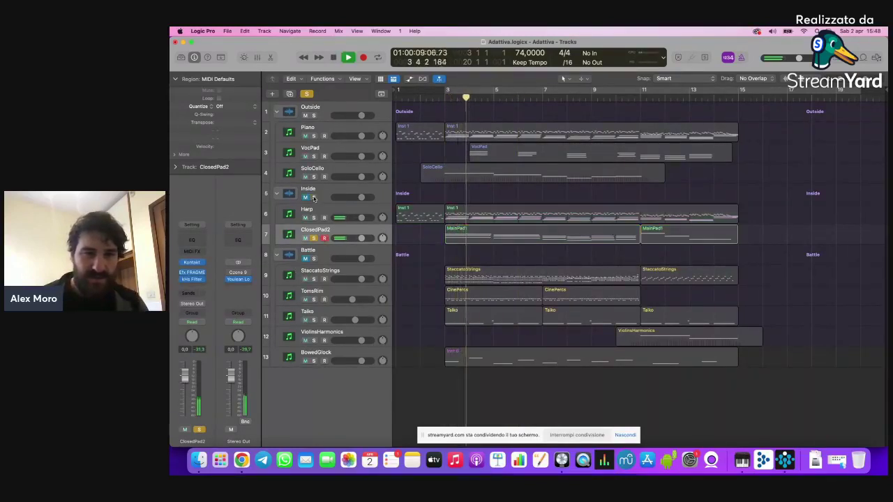
key(space)
click(313, 238)
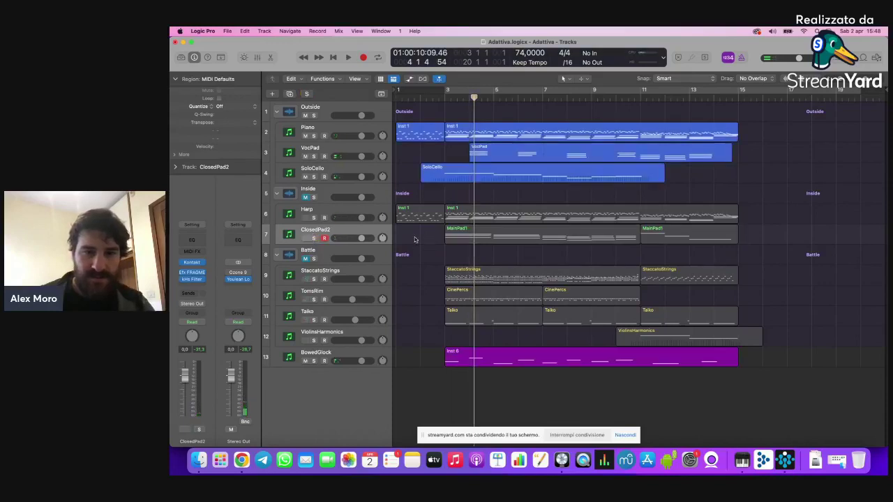
click(307, 198)
click(313, 238)
key(space)
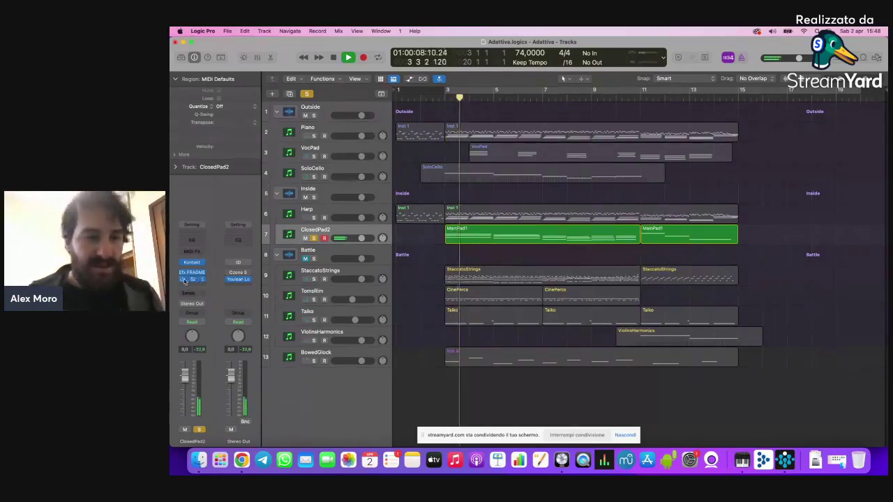
Step: Bypass the Efx FRAGMENTS and filter effects on ClosedPad2, open its Kontakt instrument, and play the dry pipe organ briefly
key(space)
click(183, 273)
mouse_move(197, 263)
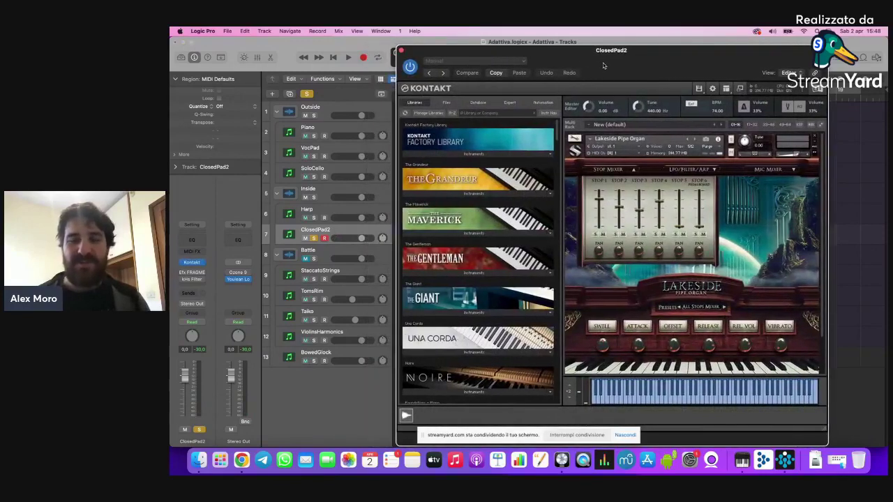
key(space)
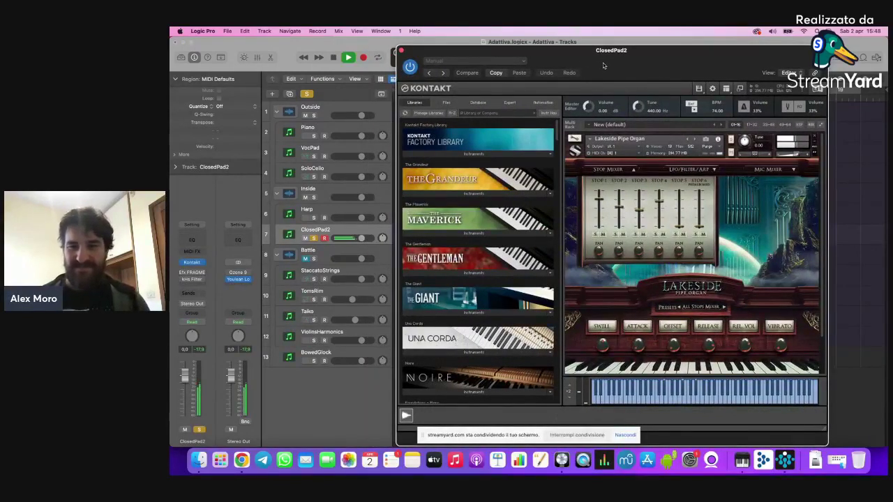
key(space)
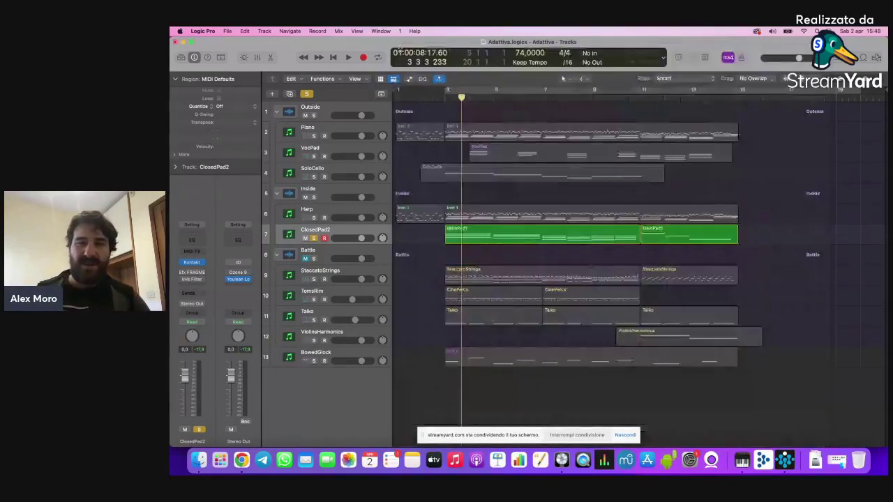
Step: Close Kontakt, open ClosedPad2's Efx FRAGMENTS effect with its advanced controls, and arrange the window so everything fits
click(401, 50)
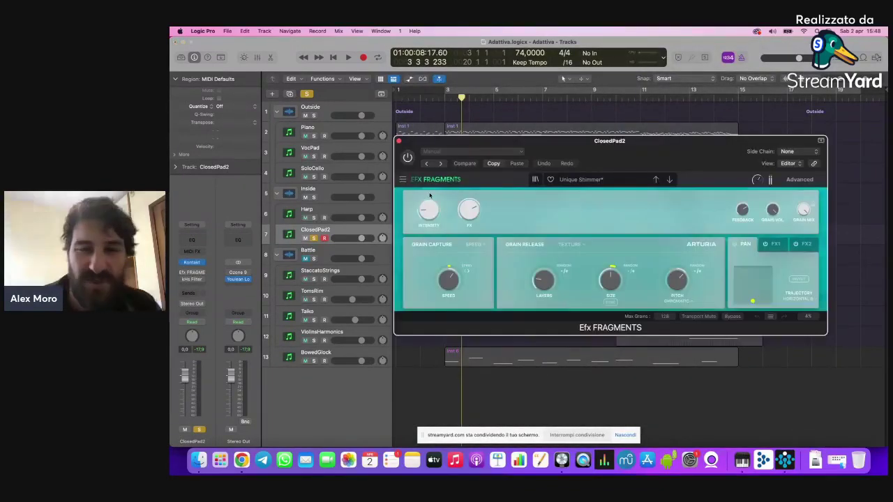
click(800, 179)
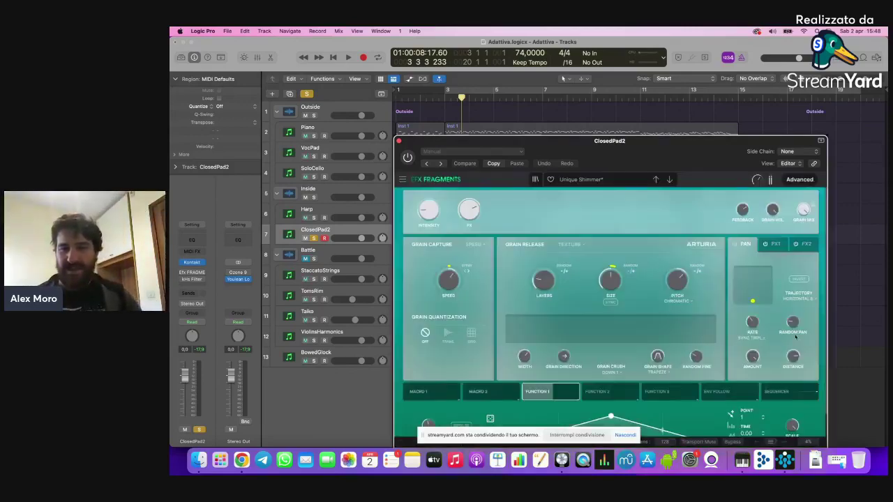
drag(692, 156, 689, 77)
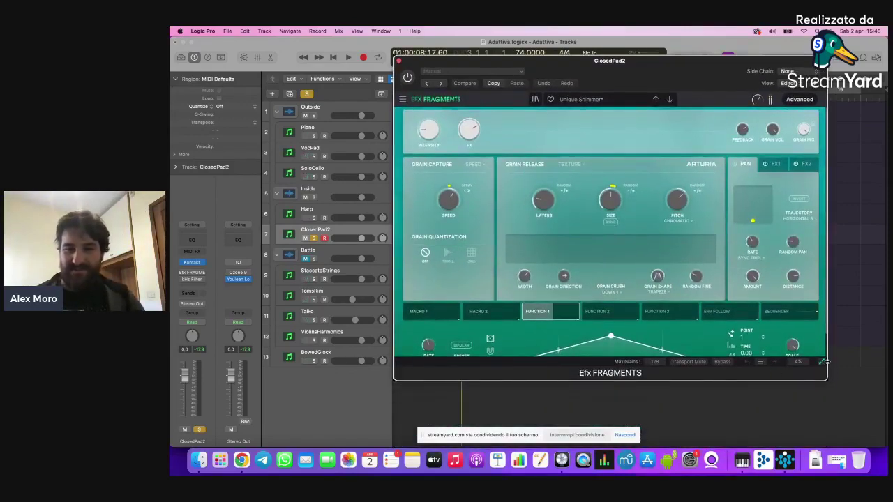
click(822, 362)
drag(549, 68, 562, 93)
Step: Play ClosedPad2 with Efx FRAGMENTS switched back on, stop playback, and close the effect window
key(space)
click(420, 102)
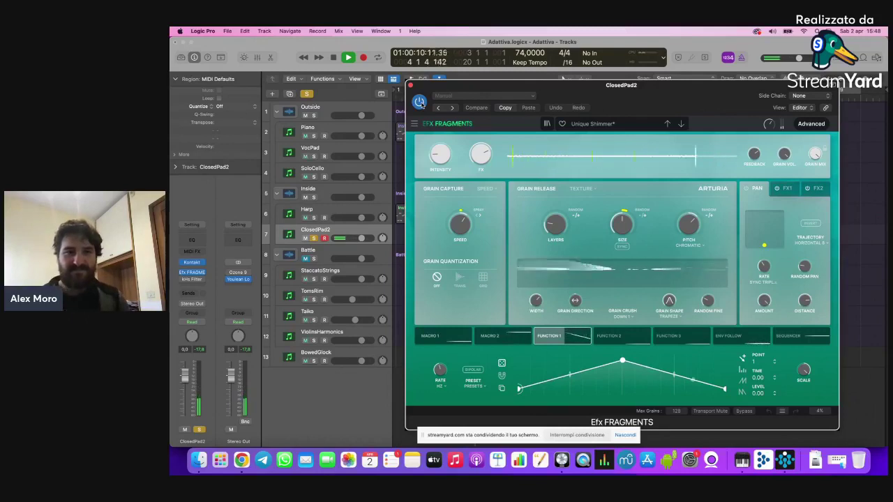
key(space)
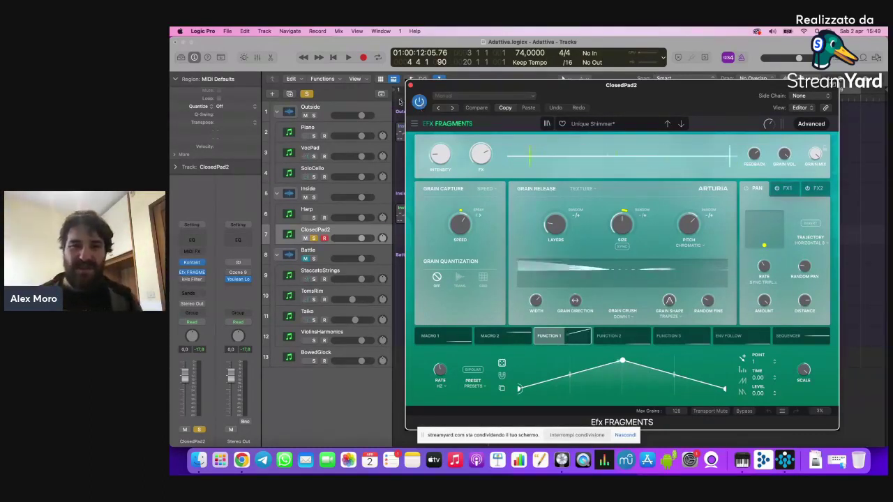
click(410, 85)
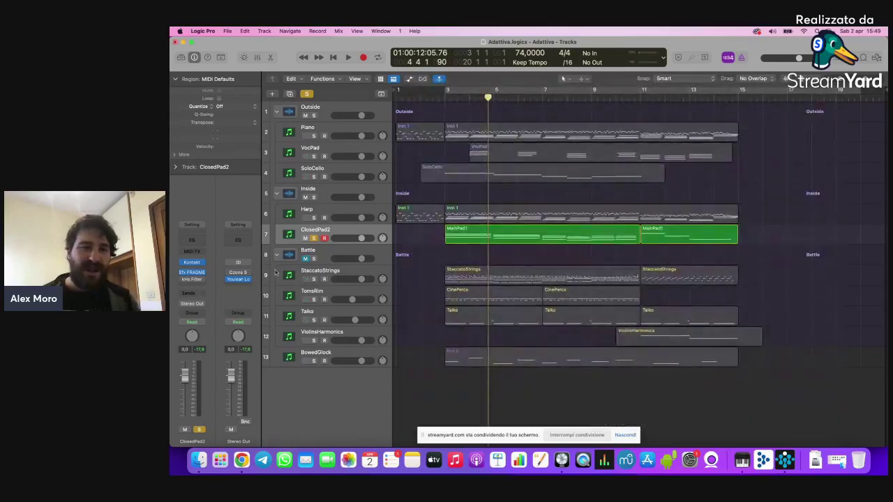
Step: Unsolo ClosedPad2, mute the Outside group, and briefly play the remaining layers from bar 3
click(313, 238)
click(446, 97)
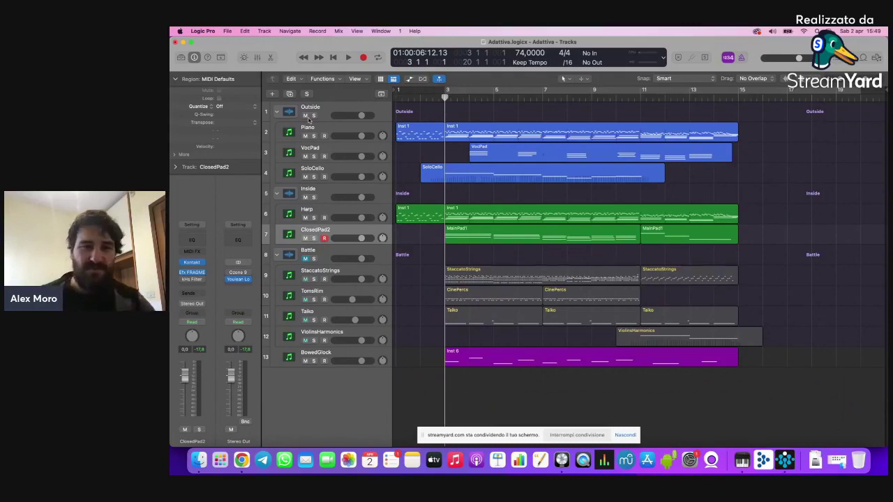
click(305, 115)
key(space)
key(space)
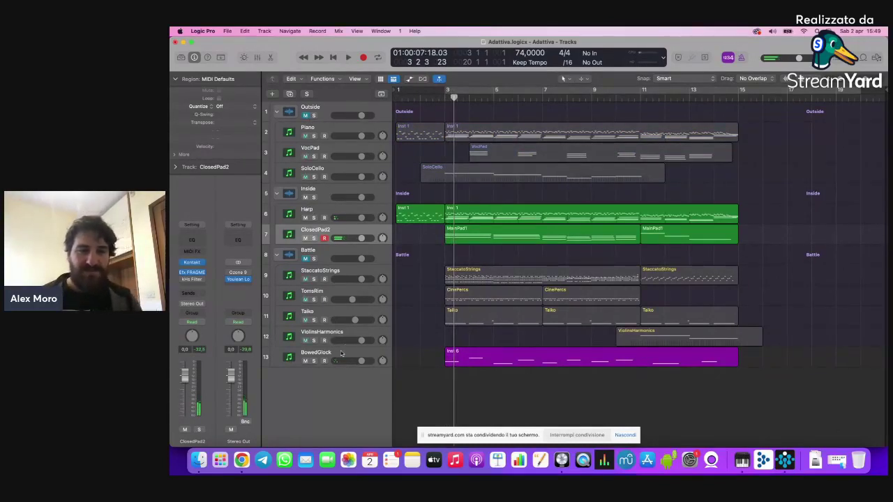
Step: Solo the BowedGlock track, return the playhead to bar 3, and select the track's region
click(343, 351)
click(314, 360)
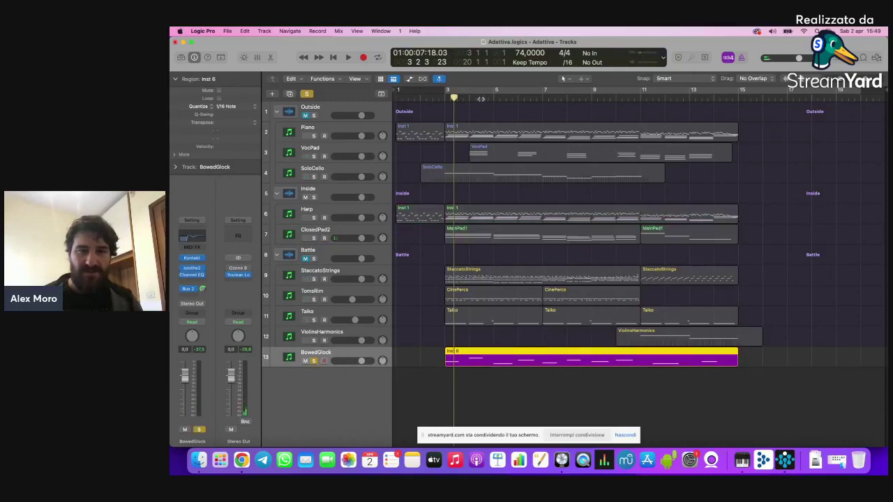
click(445, 97)
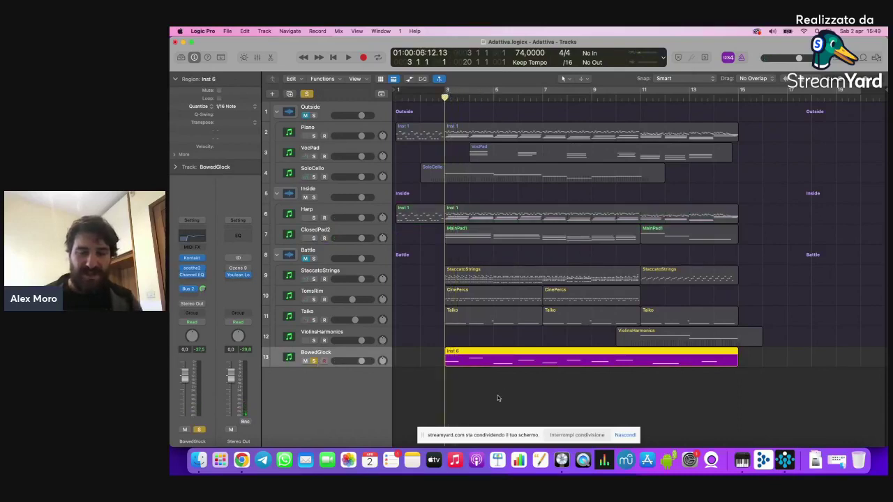
click(498, 398)
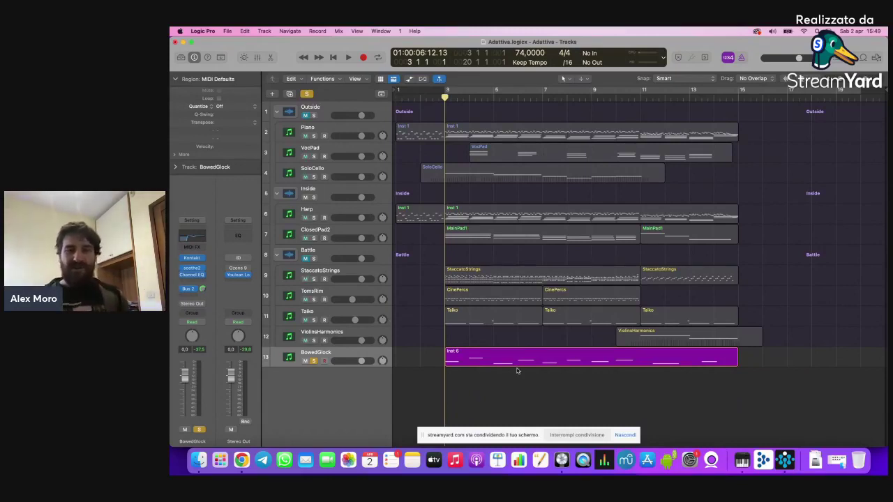
click(479, 364)
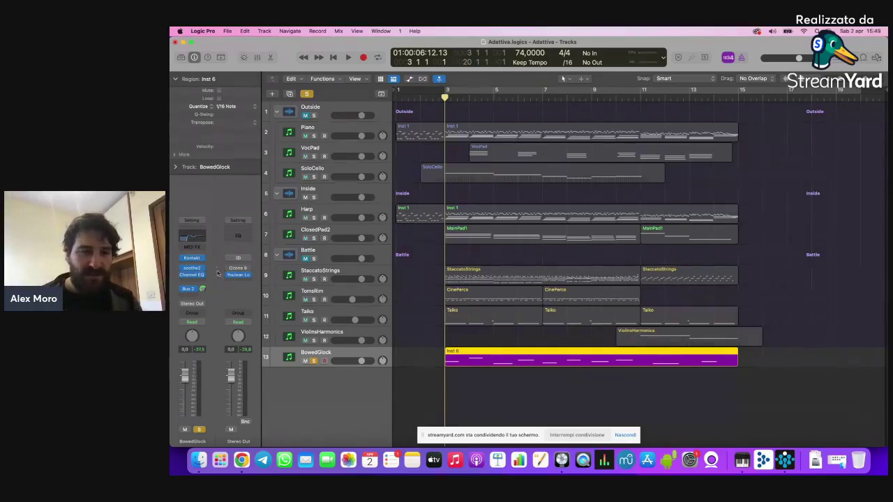
Step: Open BowedGlock's Kontakt instrument, listen to the bowed glockenspiel from bar 3, and close the instrument window
click(193, 259)
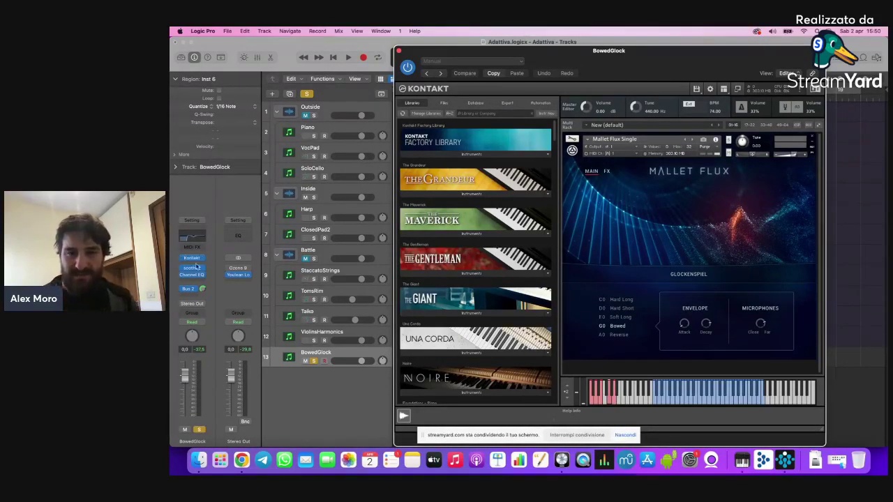
key(space)
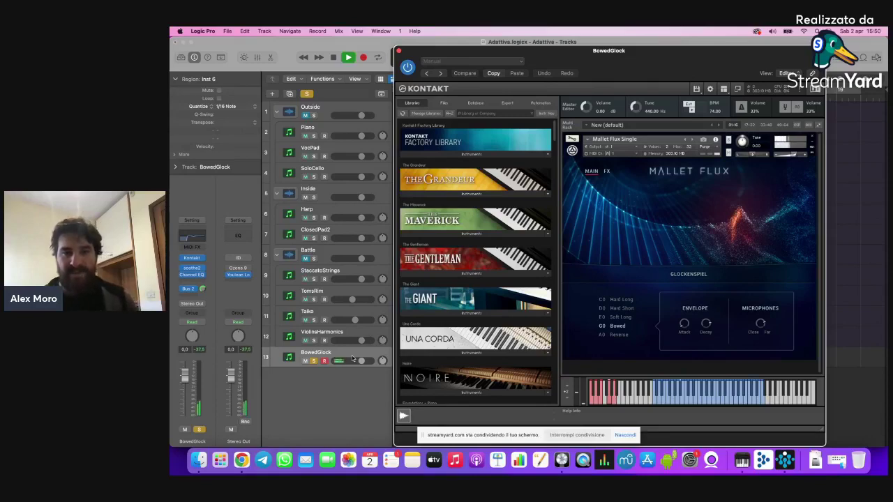
key(space)
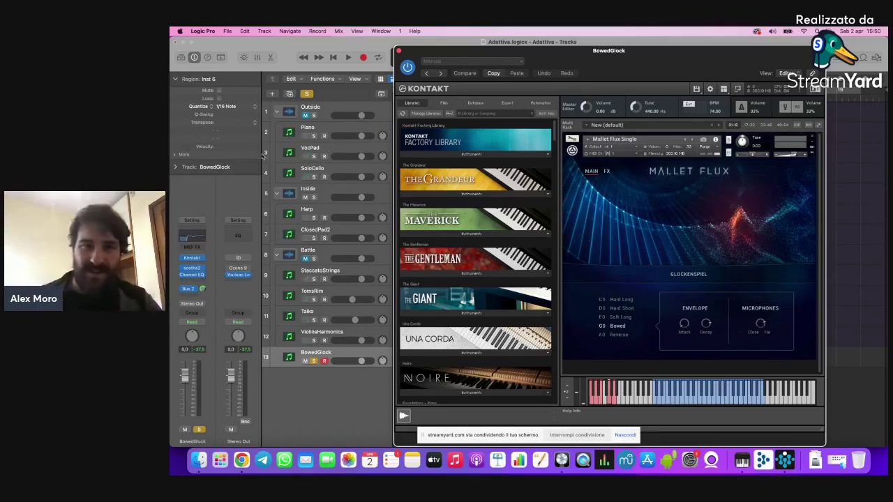
click(398, 51)
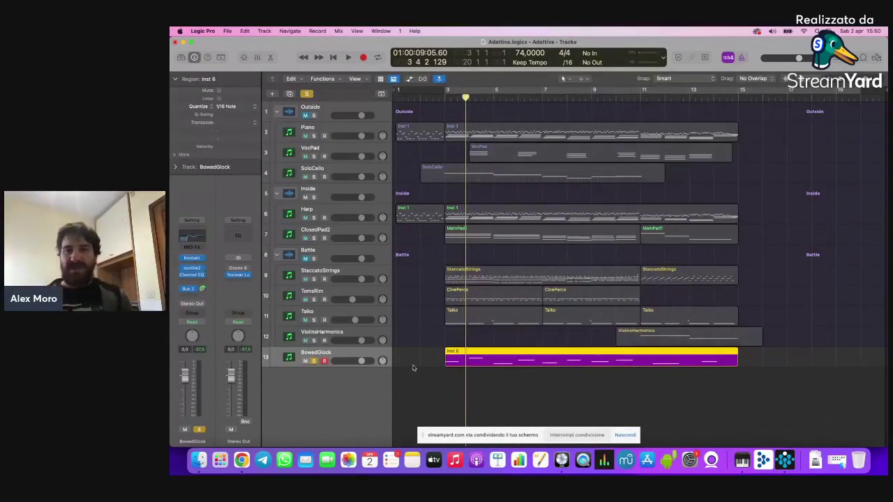
Step: Unsolo BowedGlock, solo the Battle group, and play it from bar 3 until just into bar 4
click(314, 361)
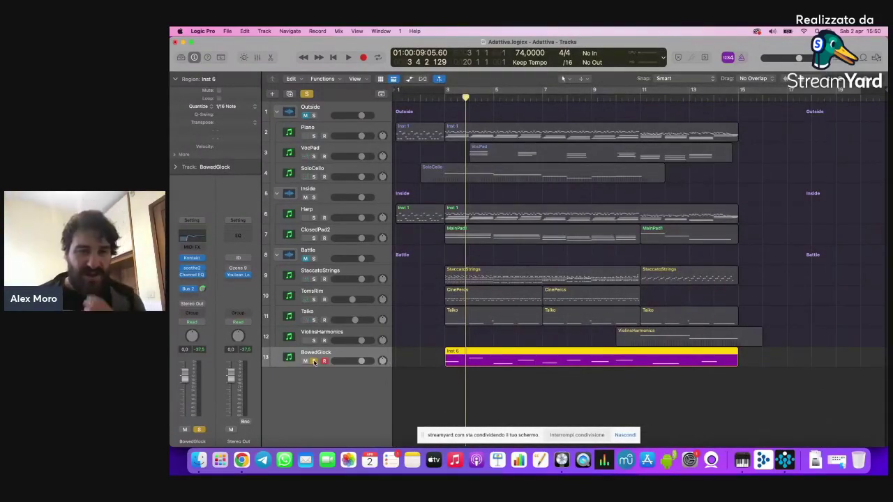
click(314, 360)
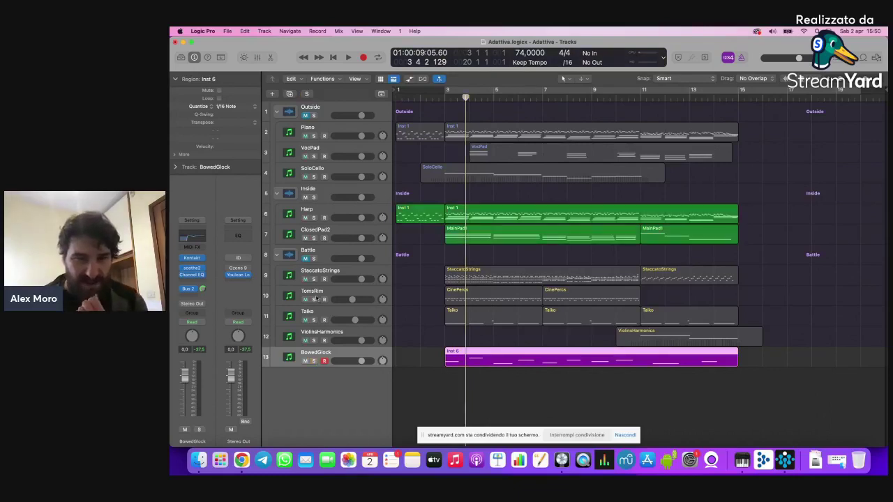
click(313, 259)
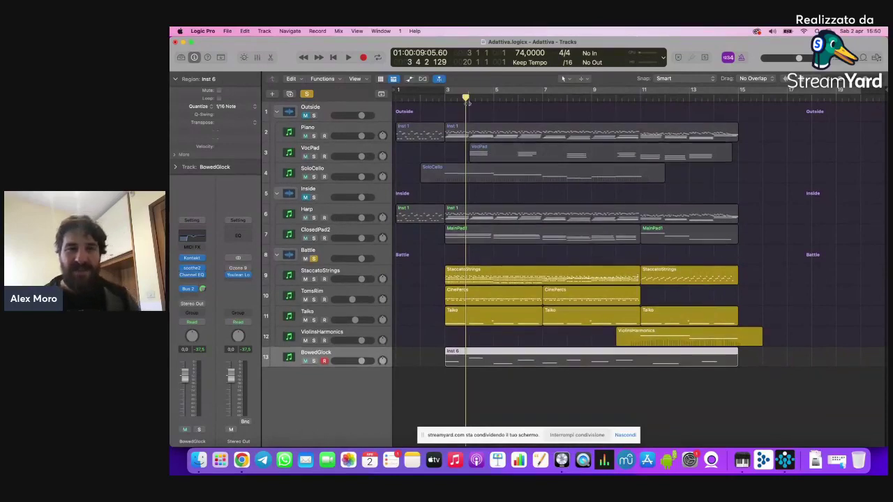
click(445, 96)
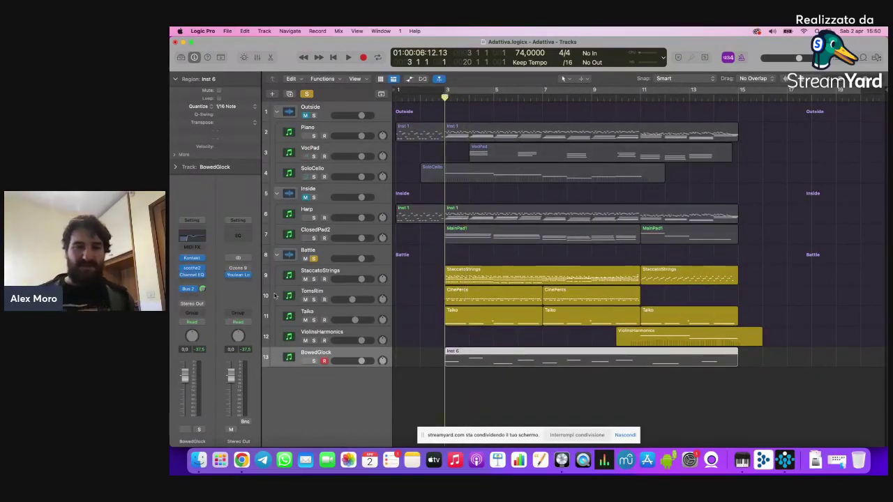
click(428, 271)
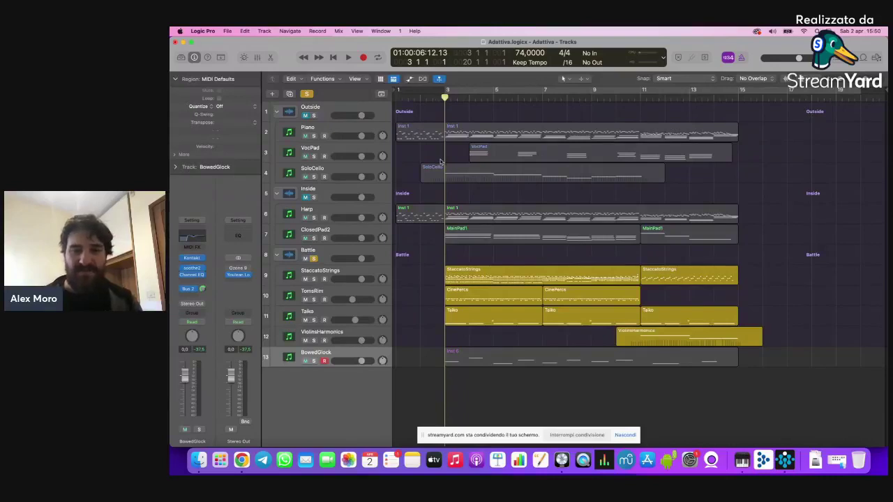
key(space)
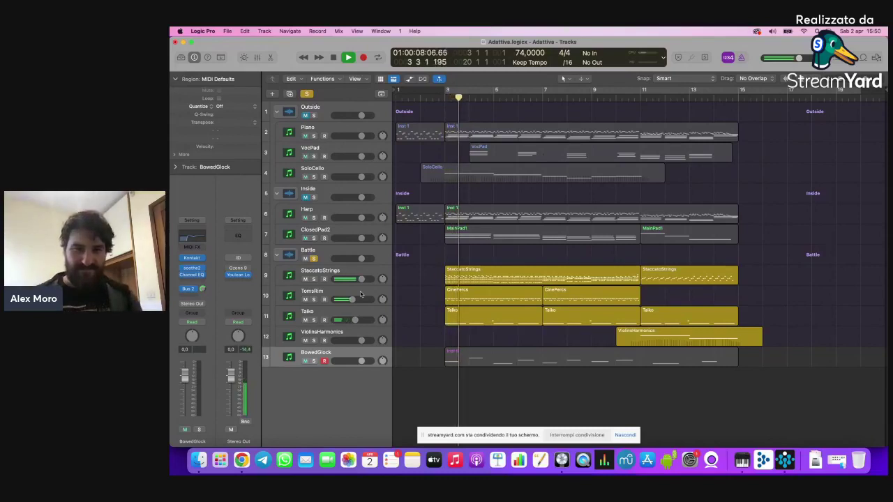
key(space)
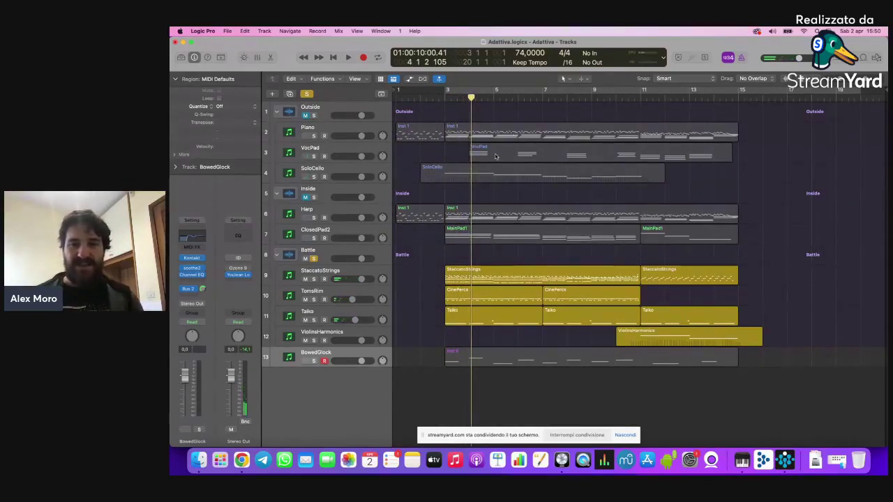
Step: Solo the Outside group and play from bar 3 while toggling the Battle group's solo off and on, then return to bar 3
click(313, 115)
key(space)
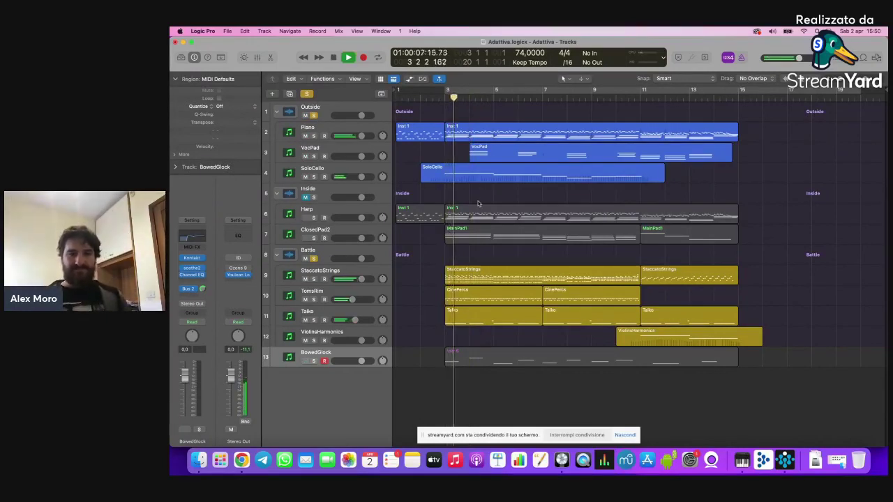
click(313, 258)
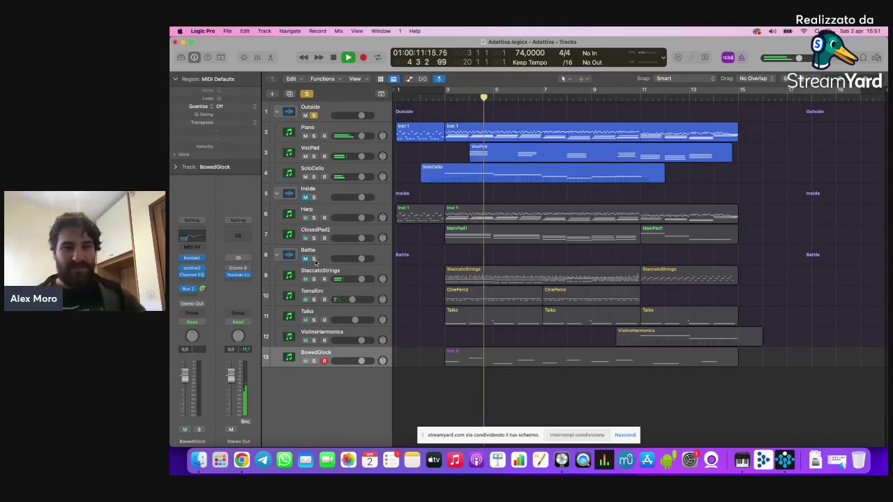
click(314, 259)
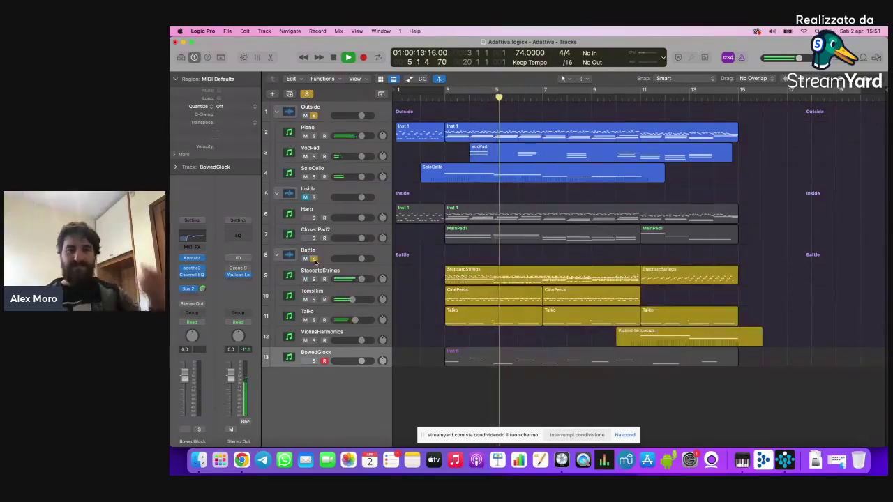
key(space)
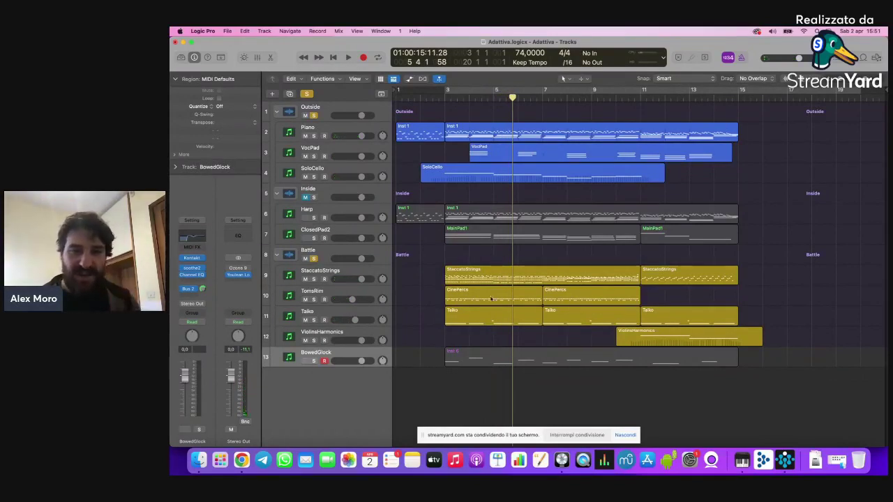
click(444, 97)
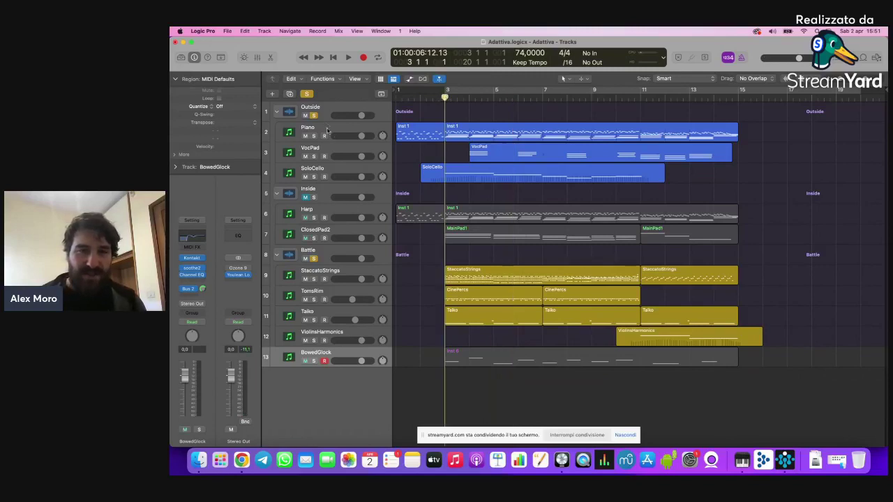
Step: Select the StaccatoStrings track, inspect its Kontakt instrument and SAND3 compressor, and close both plug-in windows
click(328, 272)
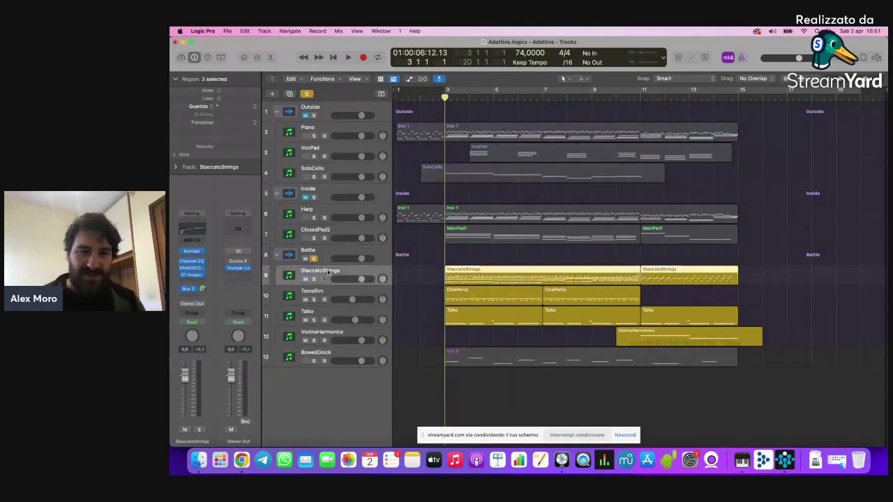
mouse_move(193, 254)
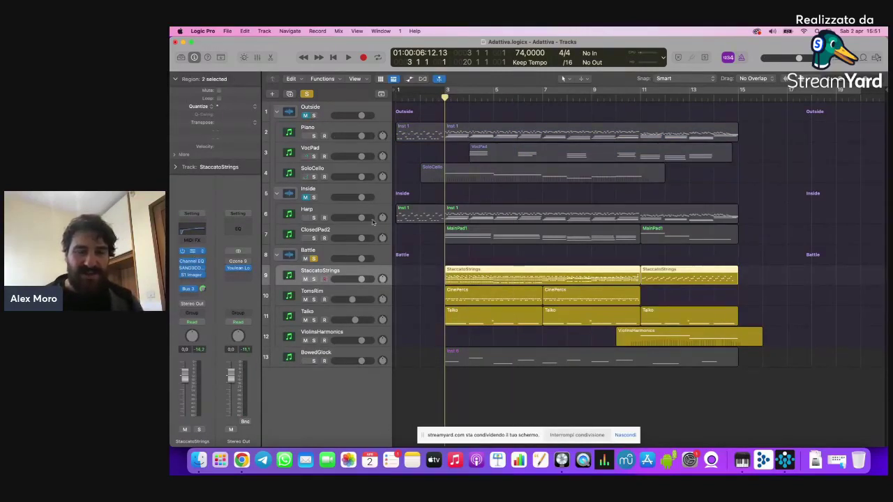
click(192, 251)
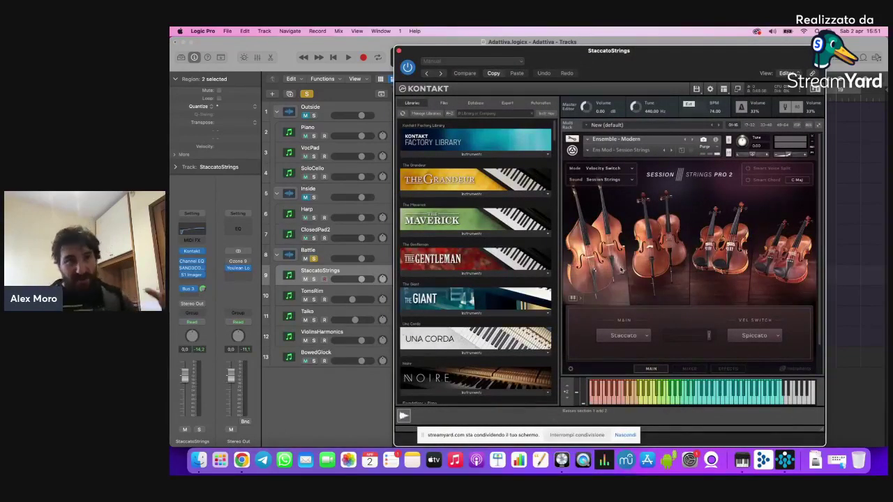
click(192, 269)
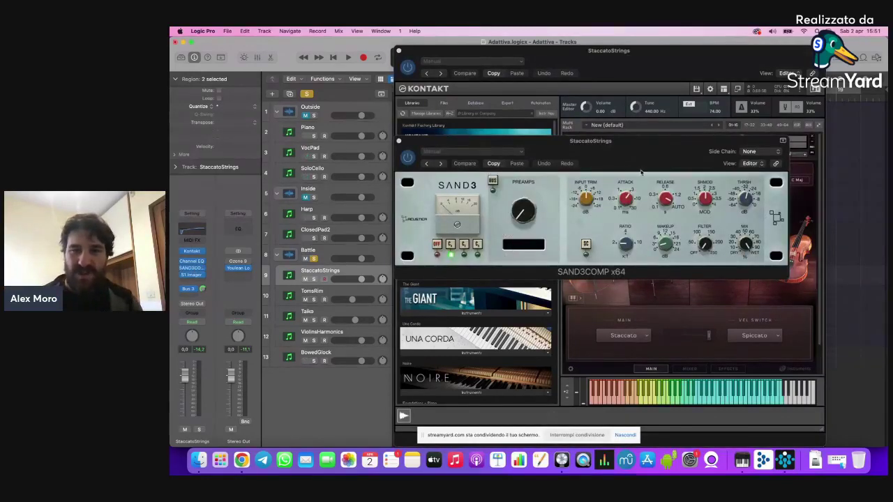
drag(628, 151, 537, 159)
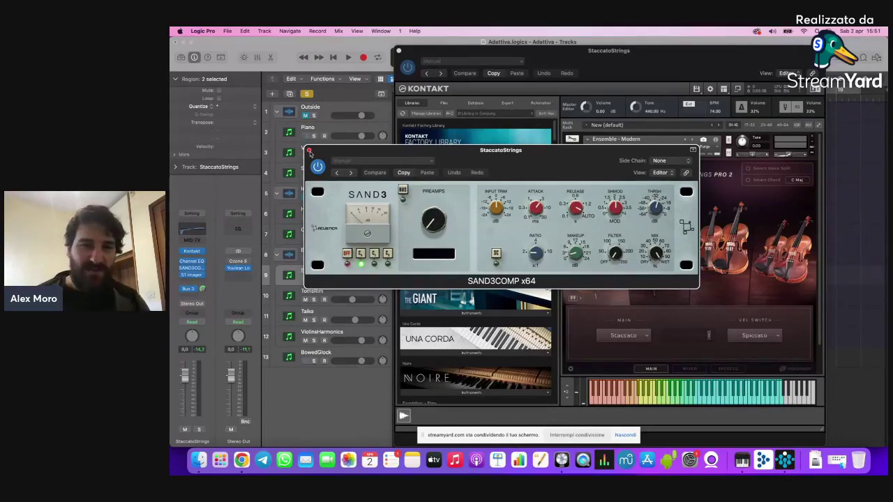
click(309, 152)
click(399, 50)
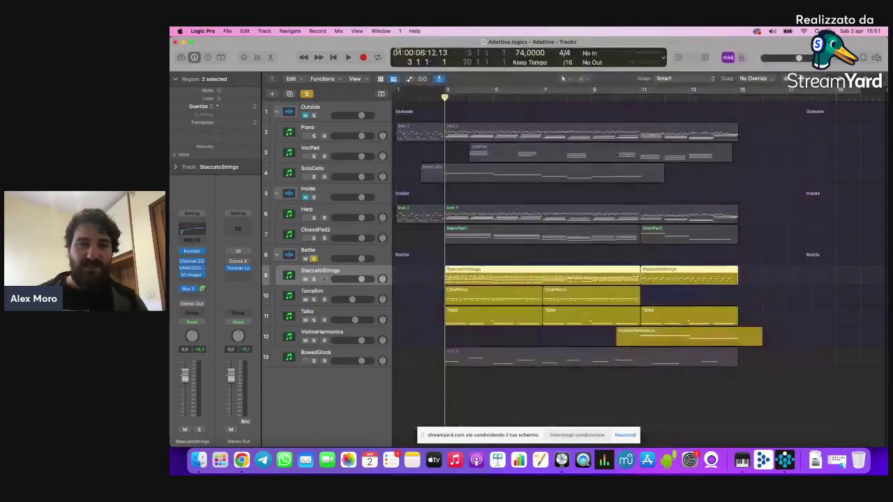
Step: Select and solo TomsRim, play from bar 3 while muting StaccatoStrings and Taiko, and return the playhead to bar 3
click(321, 291)
click(315, 260)
key(ctrl+s)
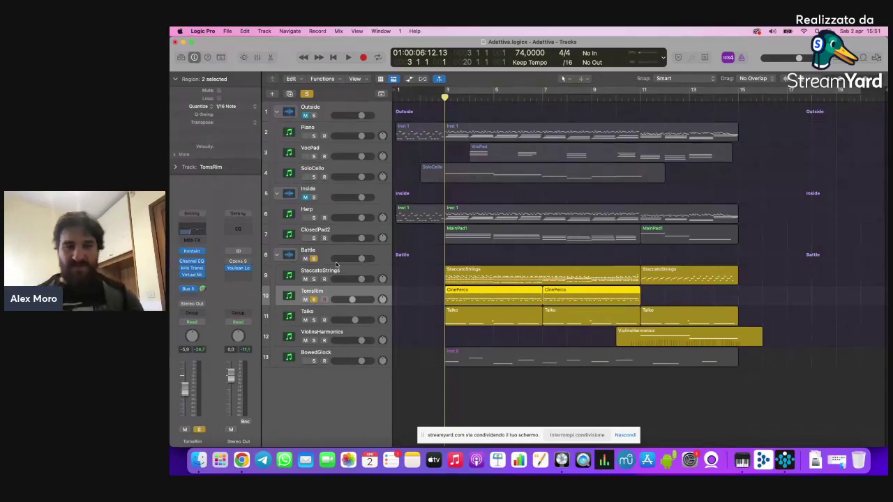
key(space)
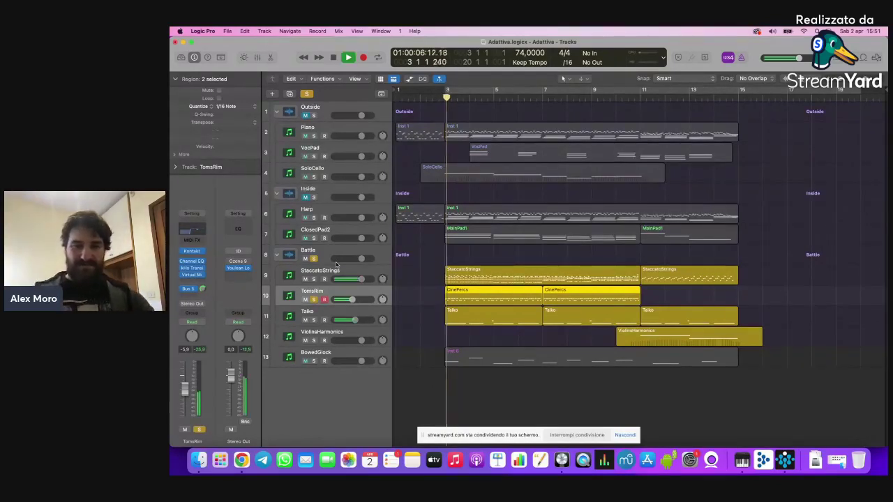
click(313, 279)
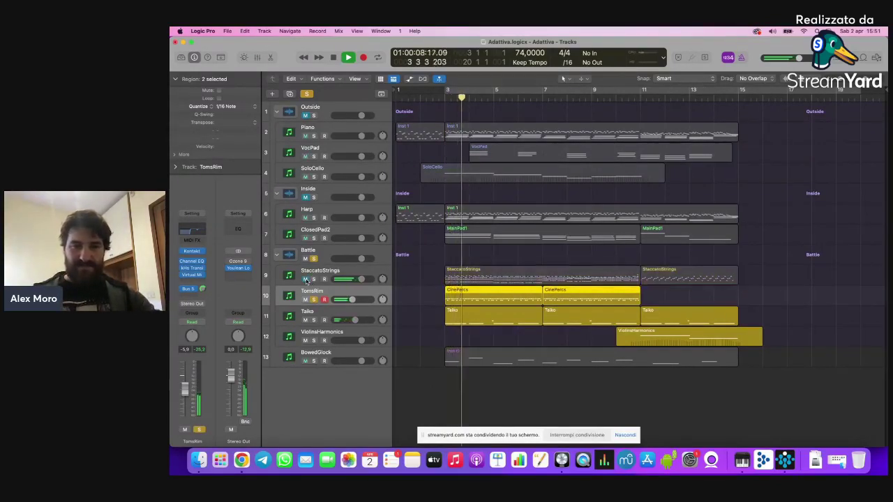
click(305, 320)
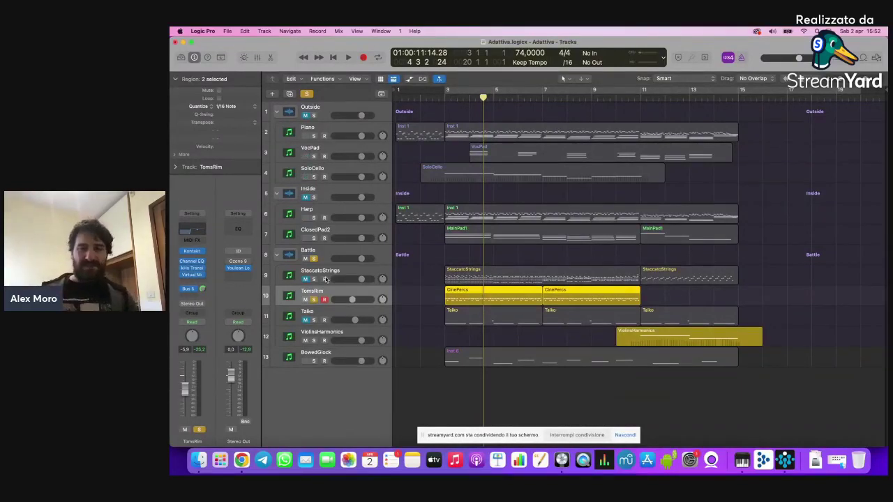
click(448, 95)
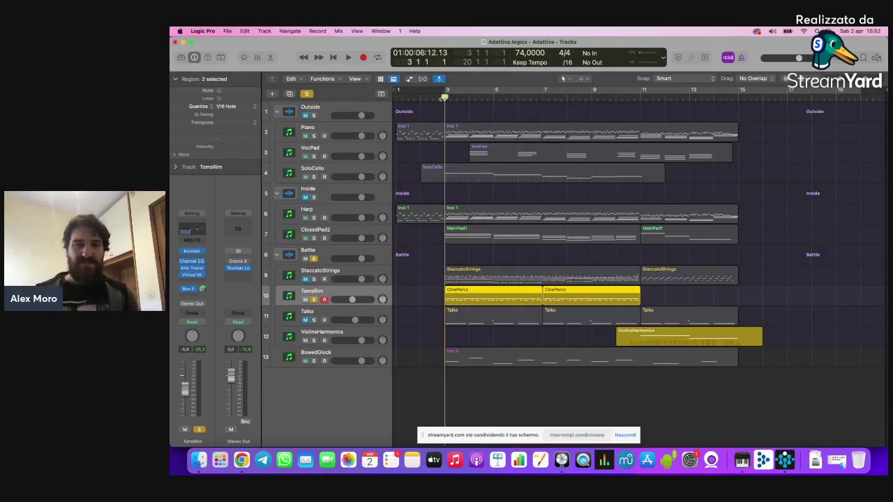
Step: Unsolo TomsRim, switch the solo from the Battle group to Outside, and briefly play from bar 3 before returning there
click(314, 299)
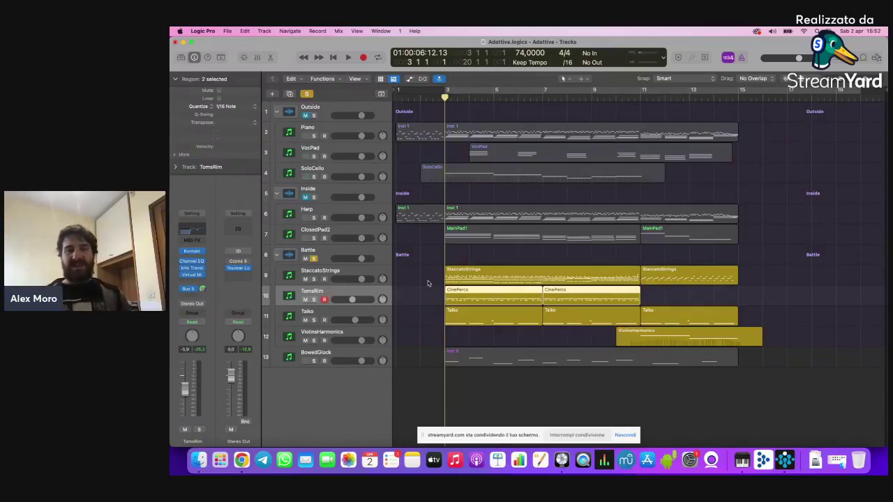
click(314, 115)
click(314, 258)
key(space)
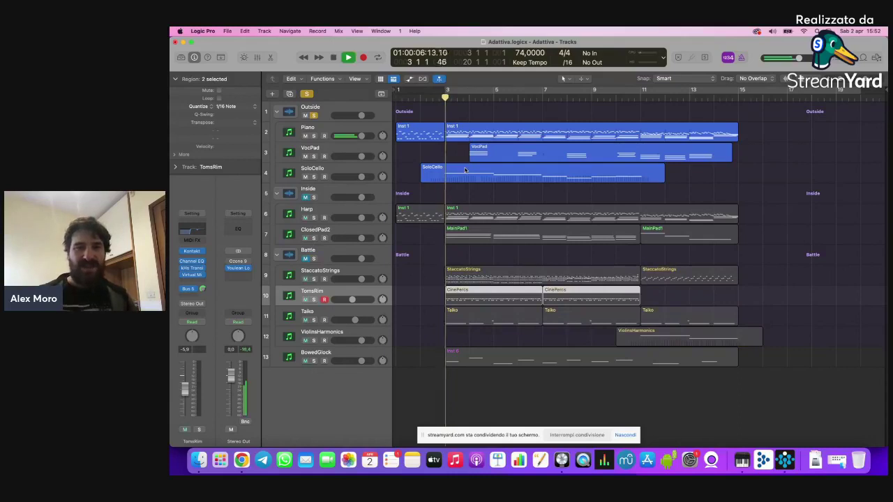
key(space)
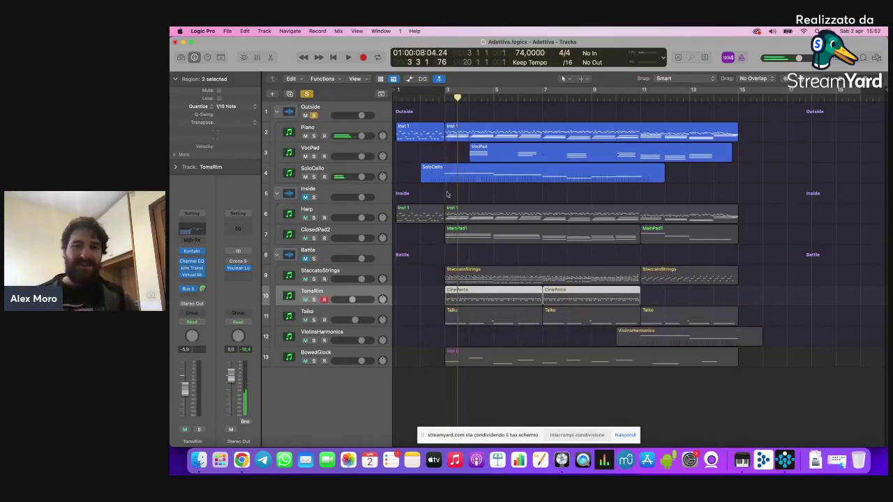
key(comma)
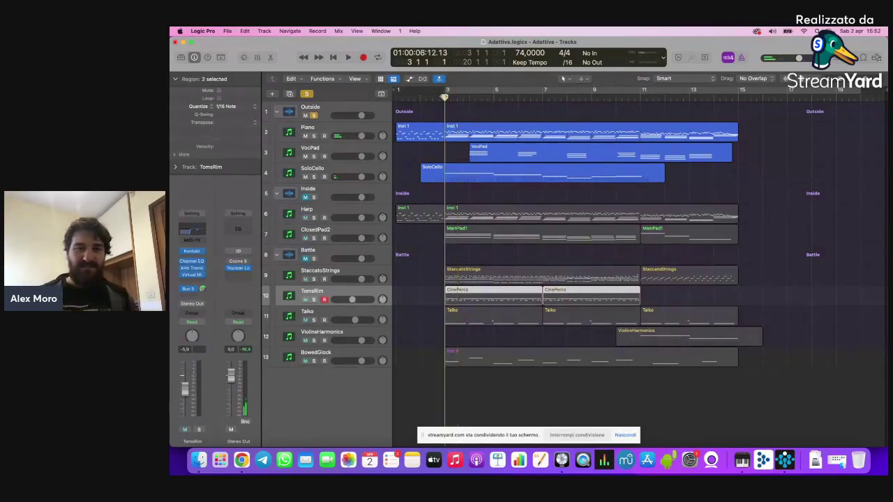
Step: Unsolo the Outside group, unmute the Battle group, and clear the region selection
click(314, 115)
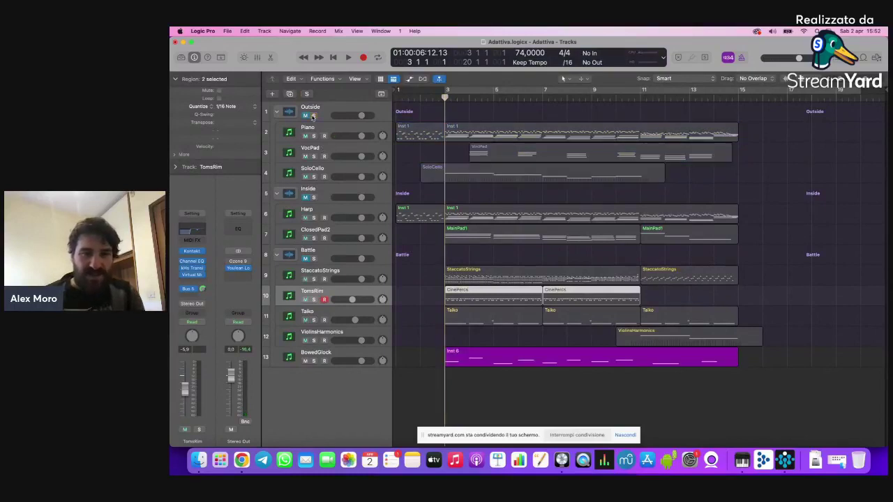
click(314, 299)
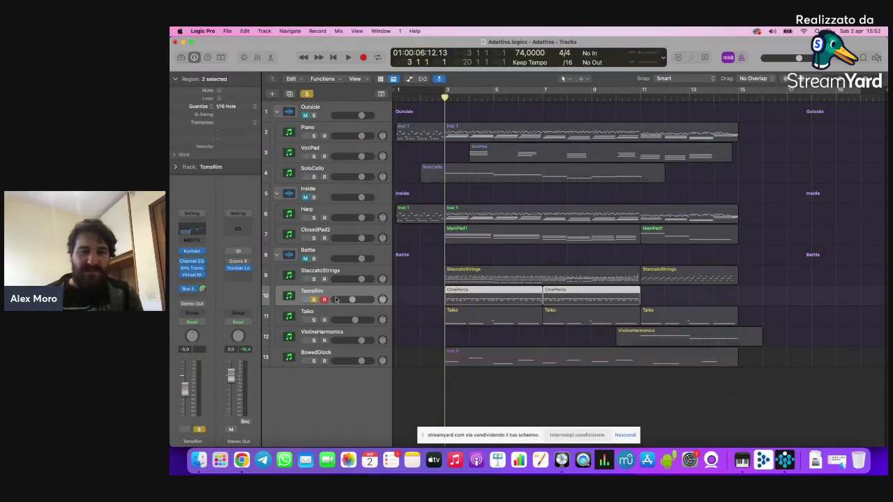
click(313, 299)
click(305, 259)
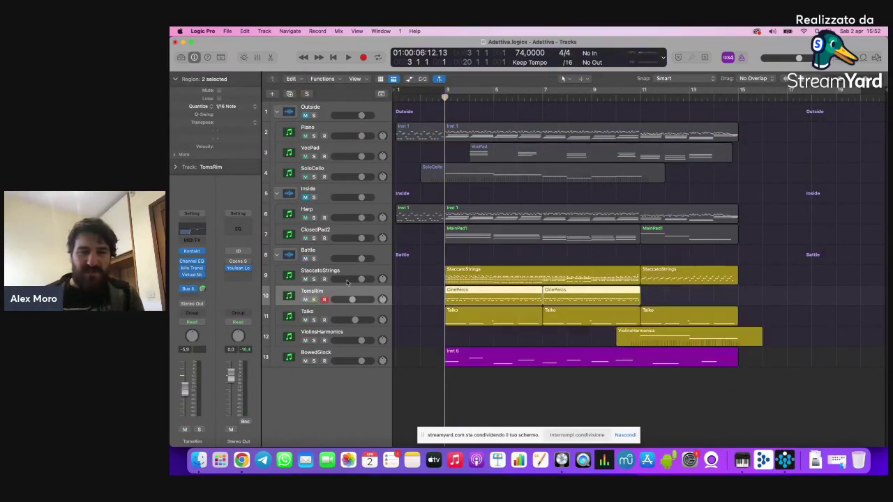
click(425, 321)
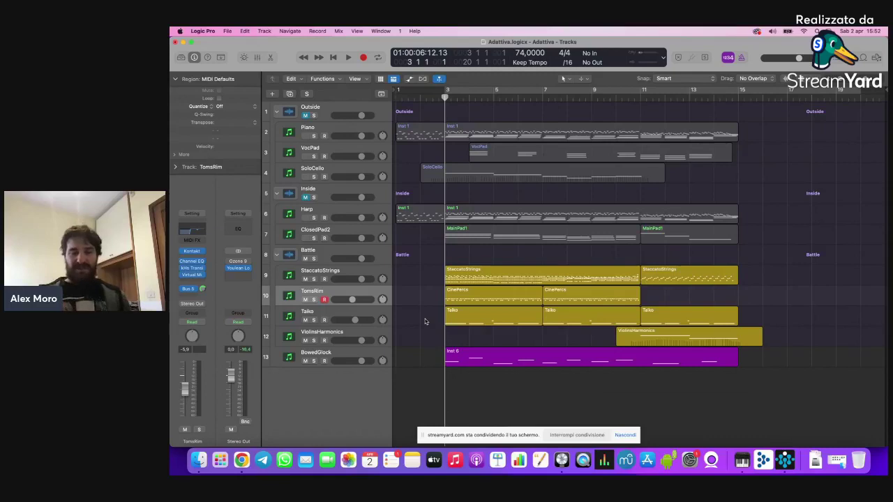
Step: Solo and select the Taiko track, and listen to it briefly from bar 3
click(314, 320)
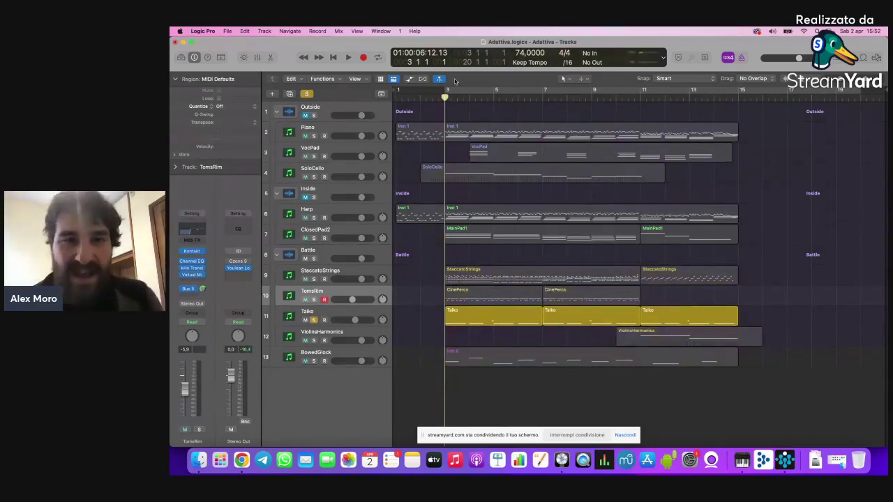
click(468, 94)
click(445, 93)
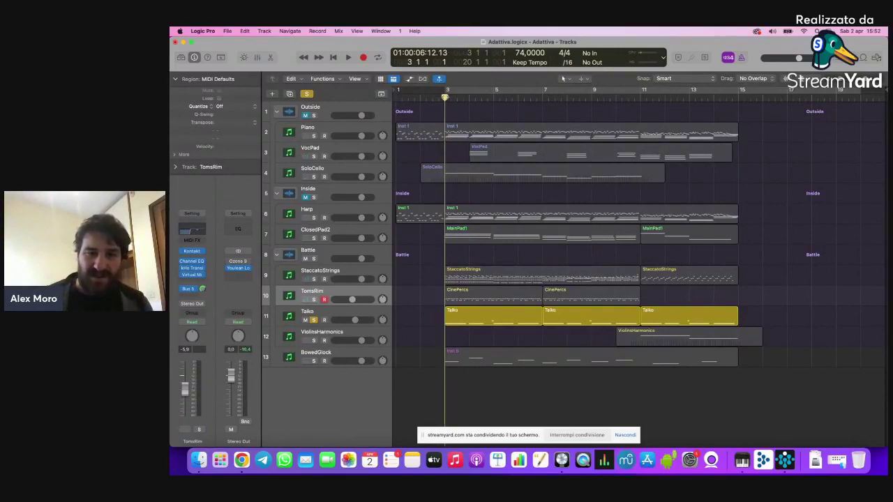
click(335, 314)
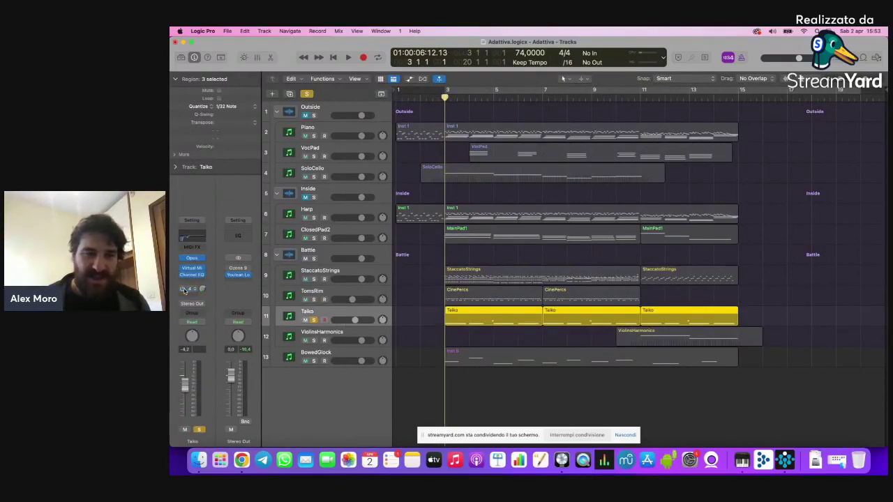
click(431, 341)
key(space)
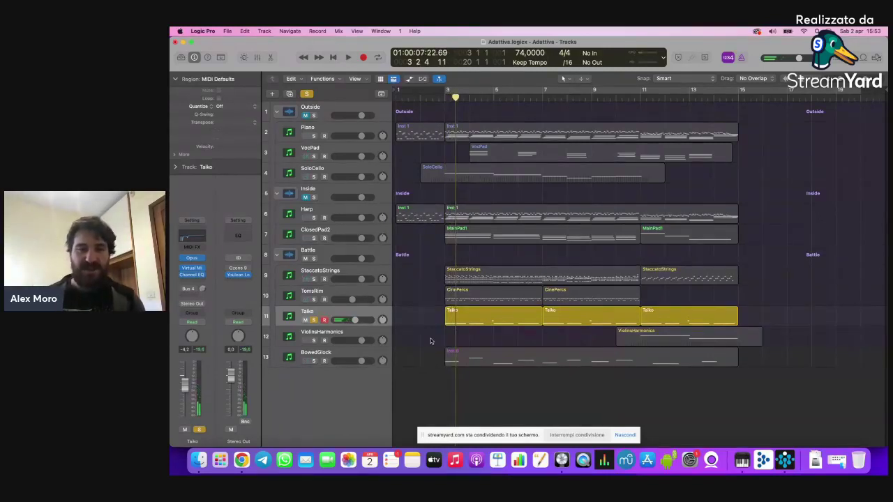
key(space)
key(space)
Step: Unsolo Taiko, unmute the Outside group, and play it with the Battle layers from the end of bar 10 into bar 12
click(313, 319)
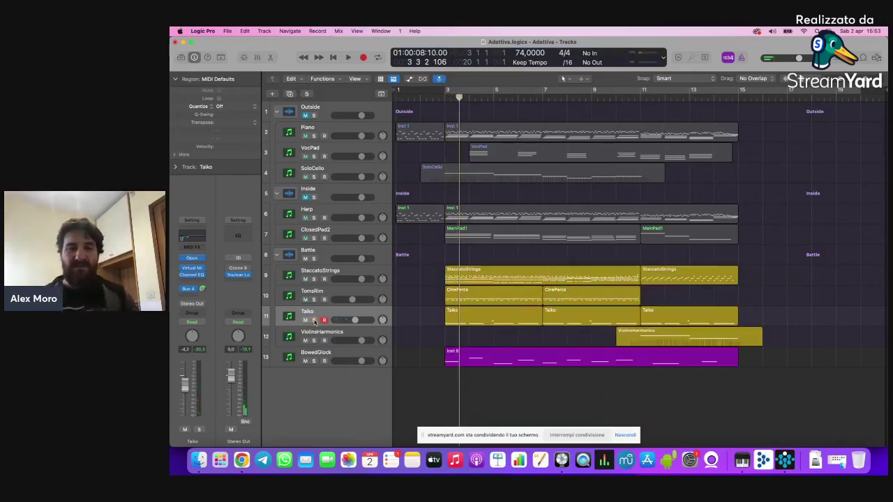
click(634, 97)
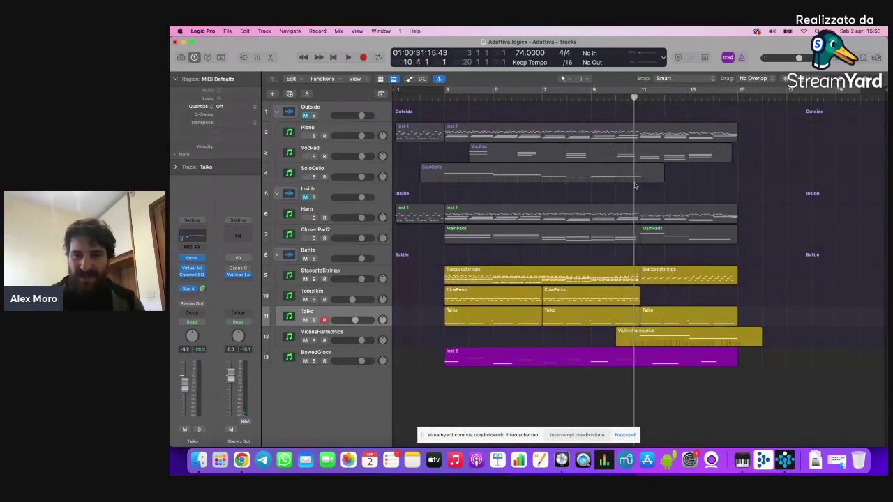
click(305, 116)
click(313, 115)
click(313, 115)
key(space)
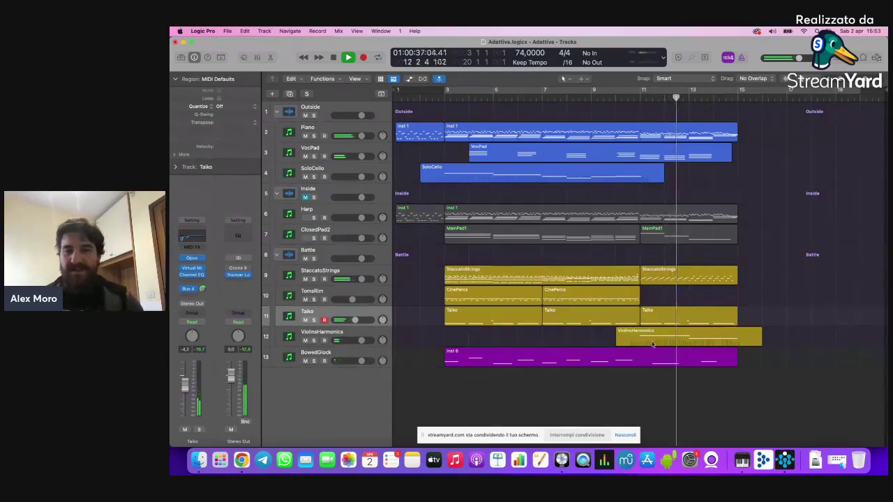
key(space)
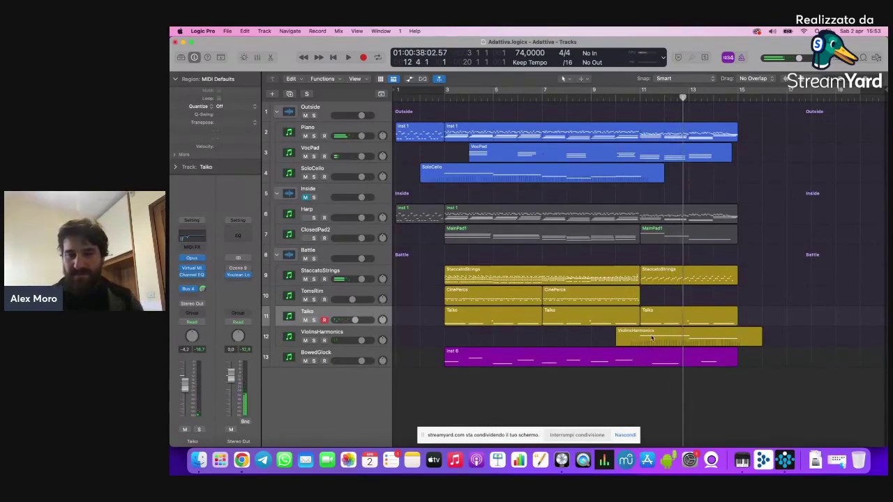
Step: Select the ViolinsHarmonics region, solo its track, and play it from bar 11 to bar 12
click(651, 338)
click(313, 341)
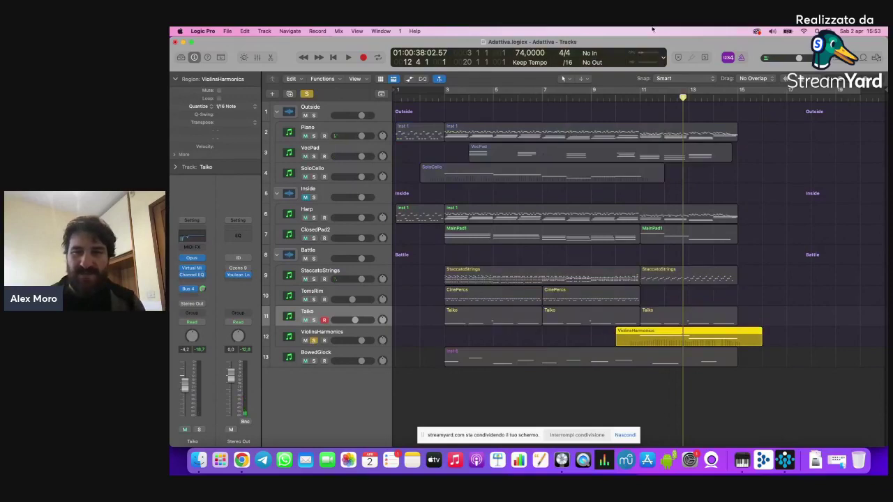
click(652, 92)
click(640, 93)
key(space)
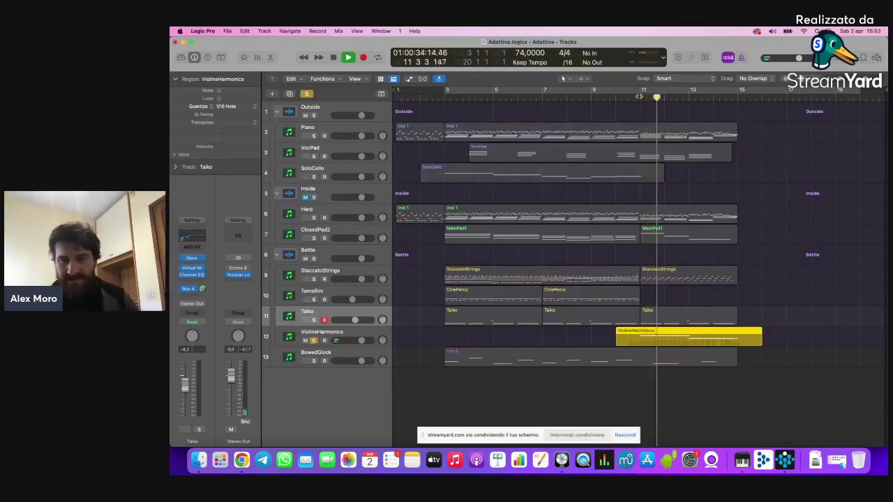
key(space)
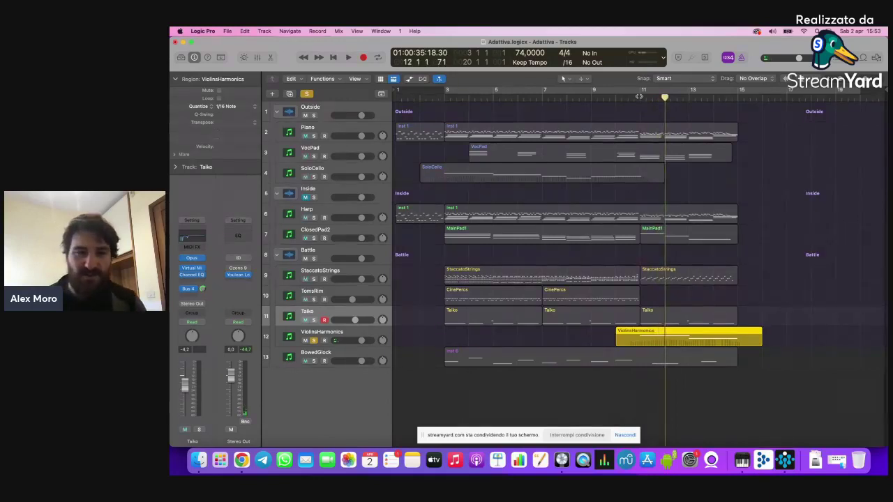
Step: Unsolo the ViolinsHarmonics track and switch to Wwise
click(314, 341)
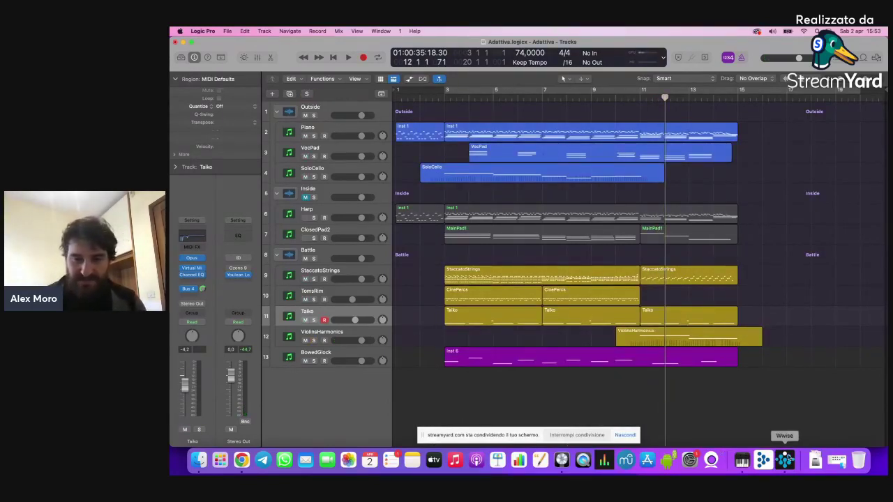
click(784, 459)
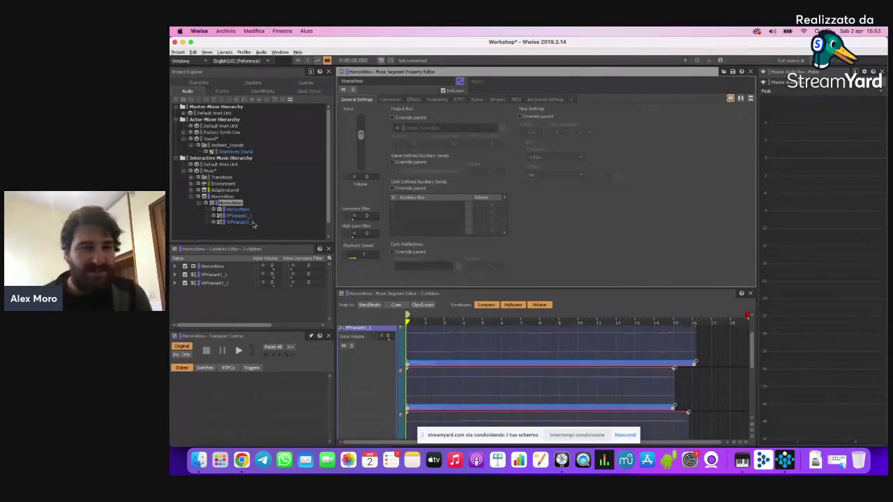
Step: Collapse the HorrorAtmo container, then select the AdaptiveLevel segment and expand it to show its tracks
click(205, 203)
click(192, 198)
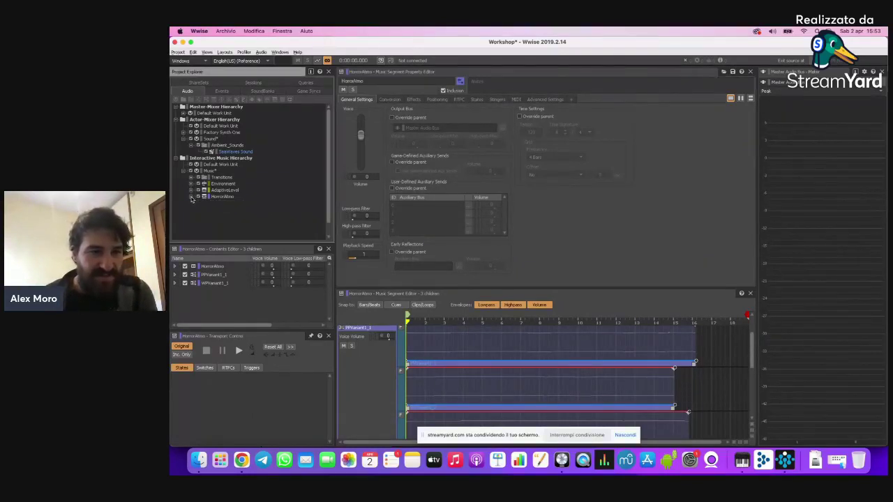
click(191, 190)
click(230, 196)
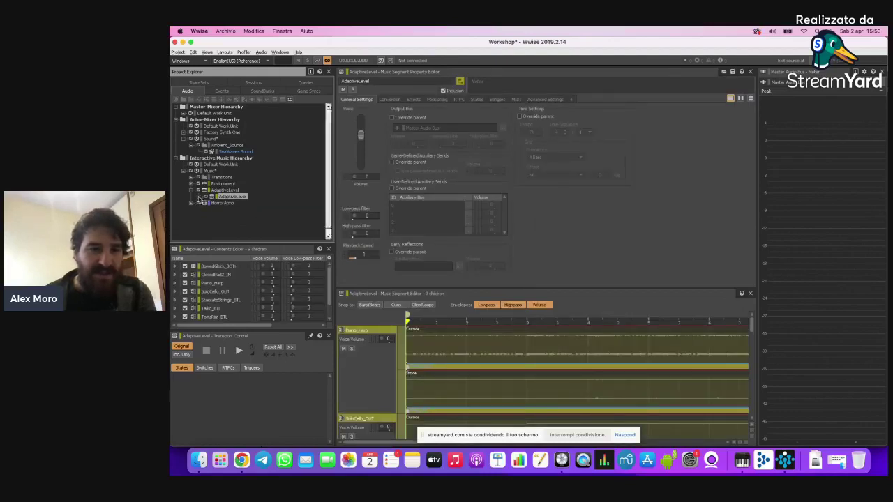
click(199, 197)
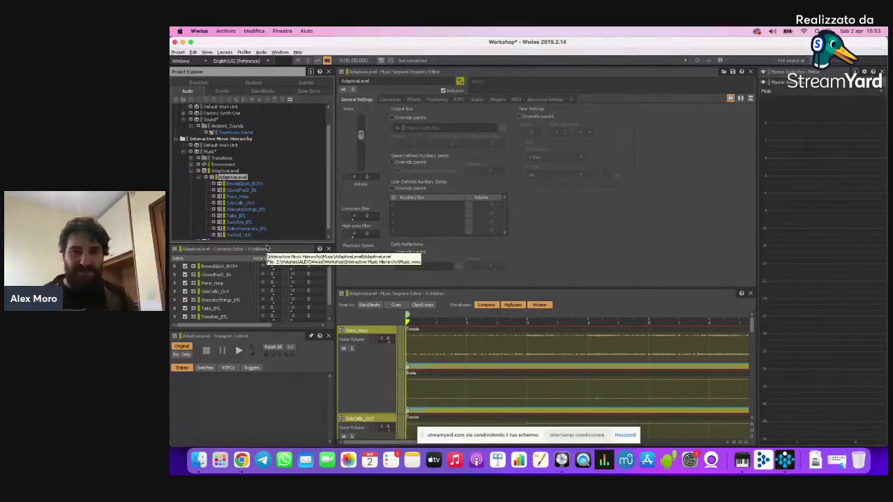
scroll(373, 333, down, 2)
scroll(373, 332, up, 1)
Step: Review the InsideOutside and IsBattle switch groups and their switches among the project's game syncs
click(307, 92)
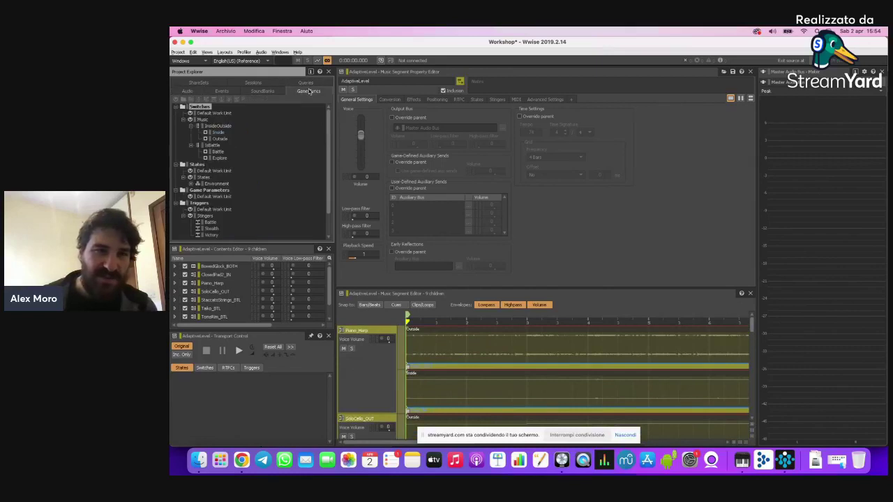
click(218, 125)
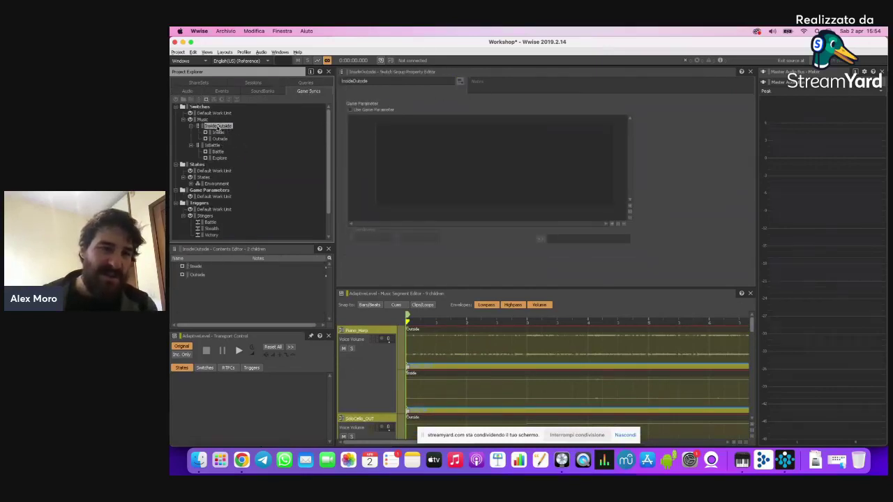
click(219, 132)
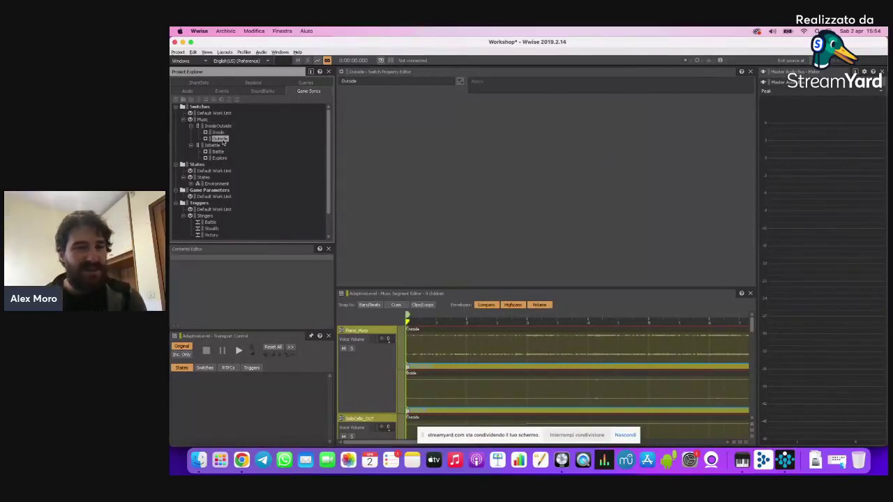
click(220, 126)
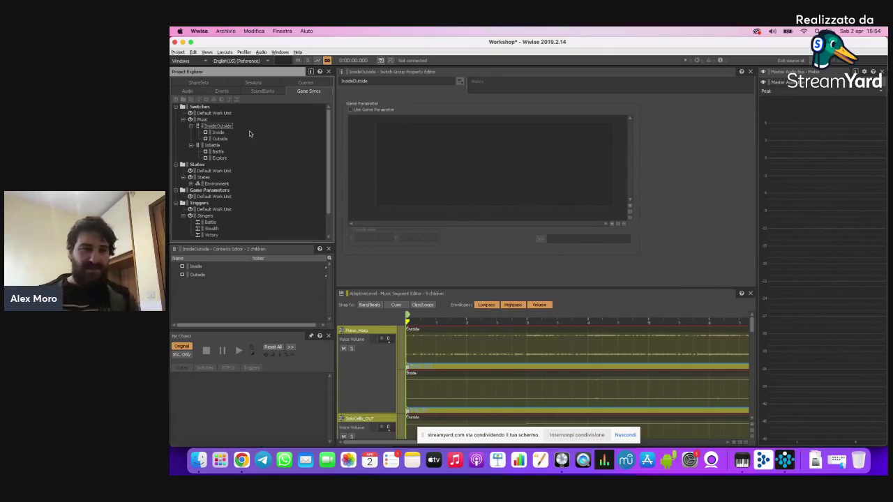
click(220, 138)
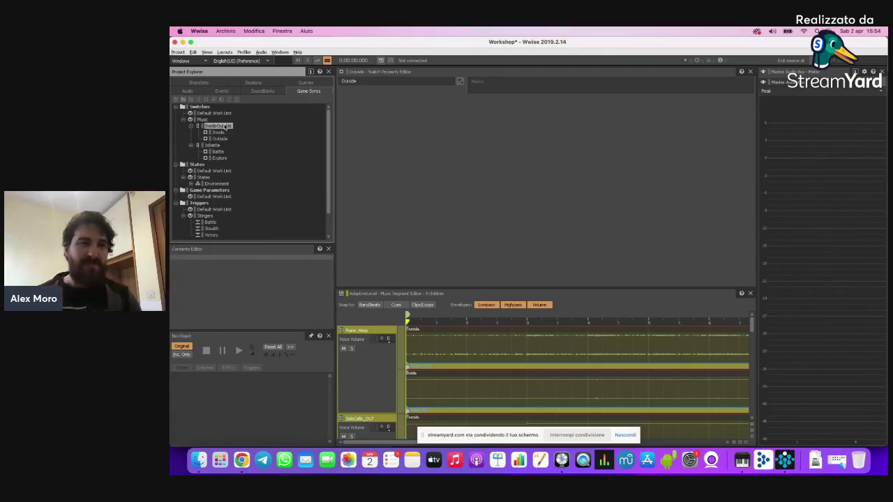
click(224, 127)
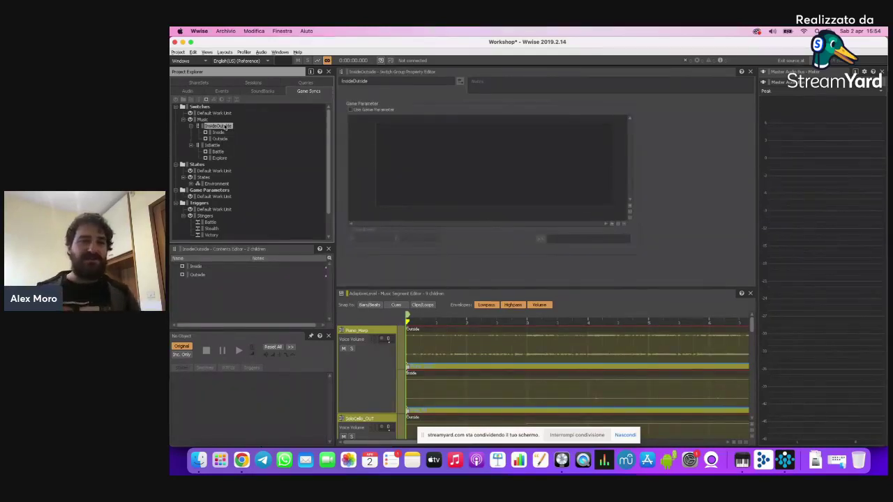
click(214, 145)
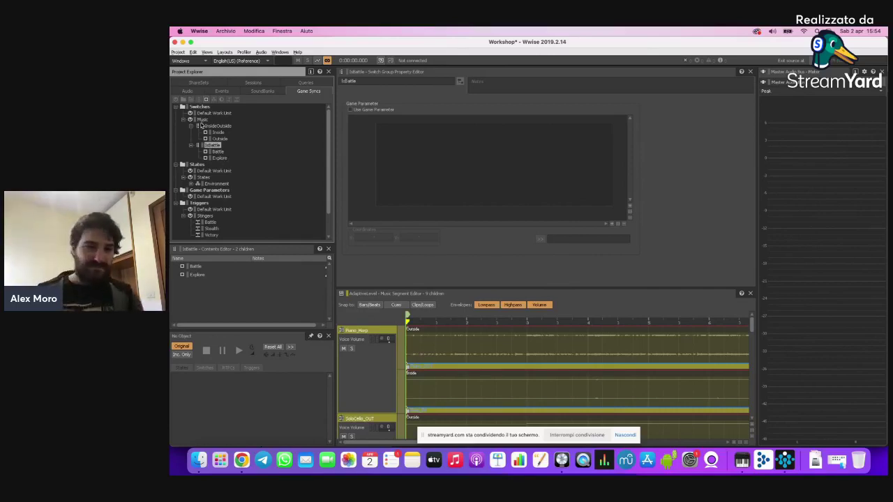
click(204, 126)
Step: Return to the audio hierarchy and examine the AdaptiveLevel segment's tracks and the general settings of Piano_Harp
click(187, 91)
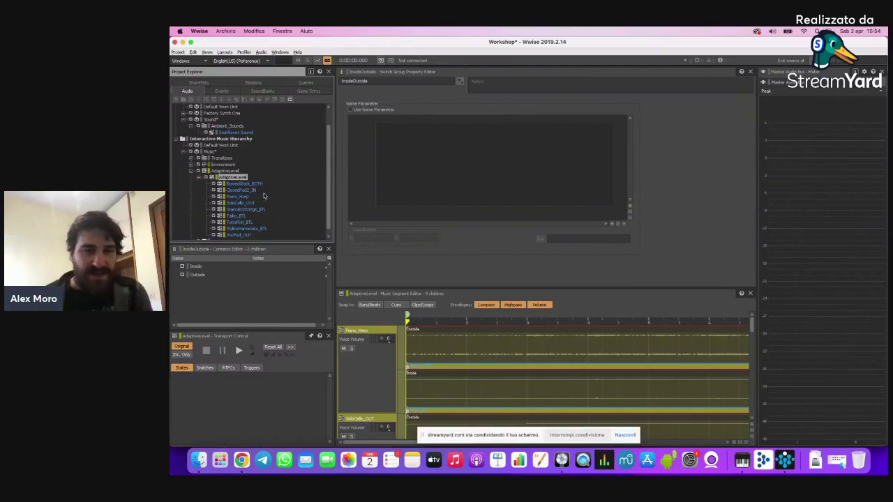
click(365, 331)
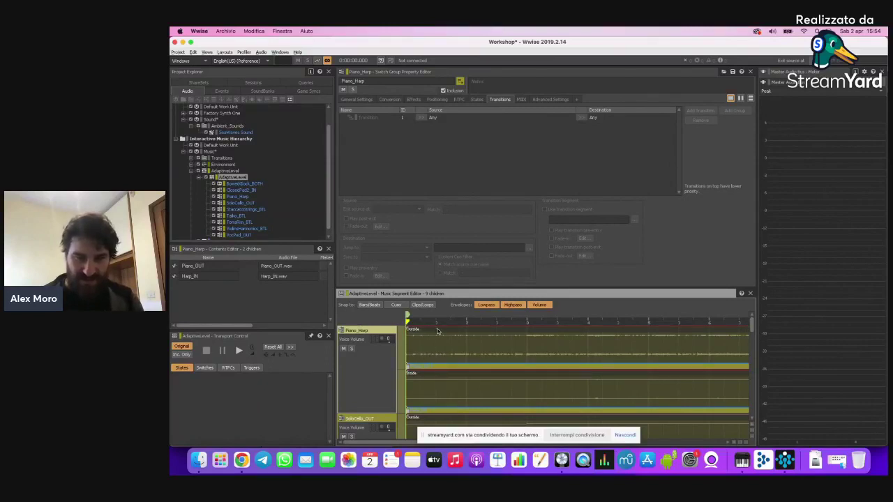
scroll(420, 359, down, 3)
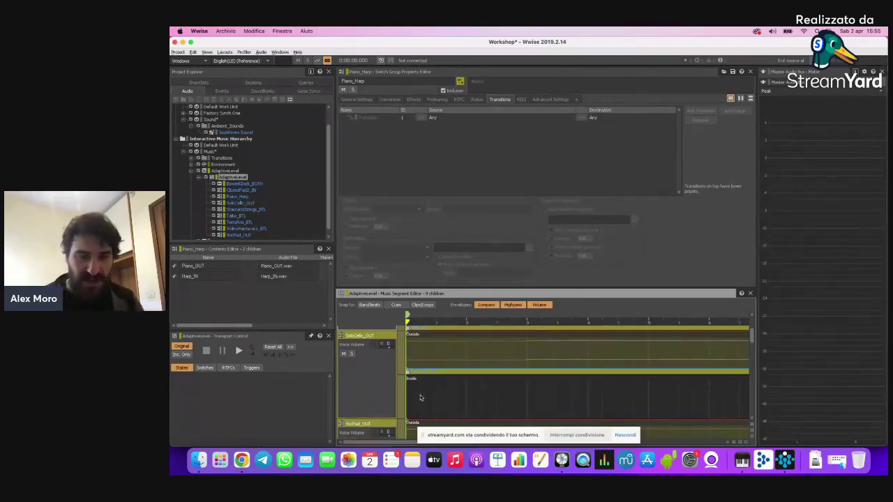
scroll(369, 392, down, 3)
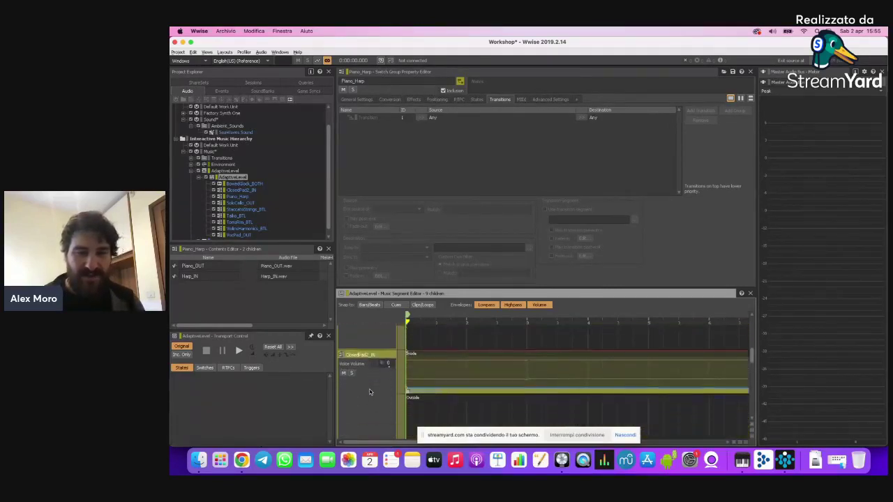
scroll(370, 392, up, 3)
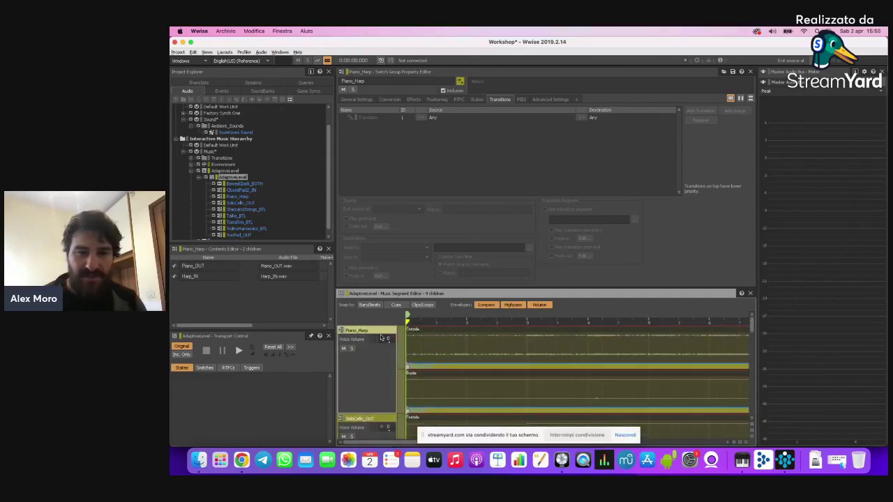
click(362, 100)
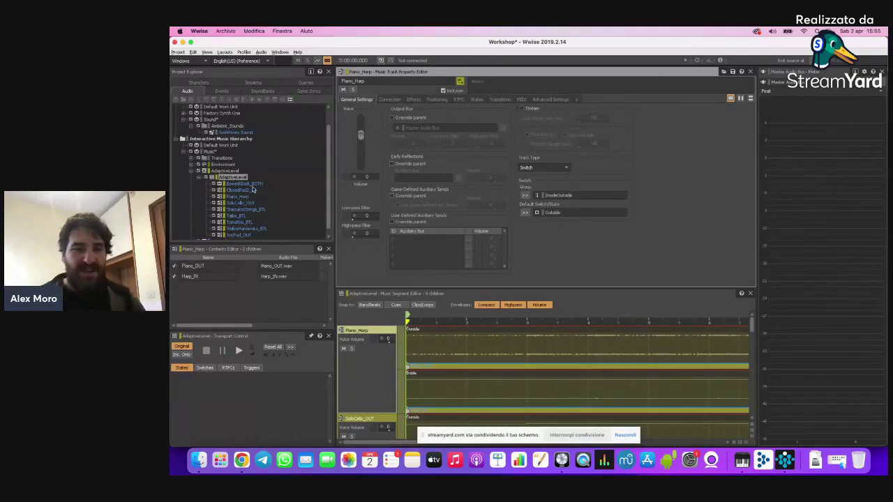
Step: Open the Soundcaster and load the ProvaAdaptiveLevel session
key(shift+s)
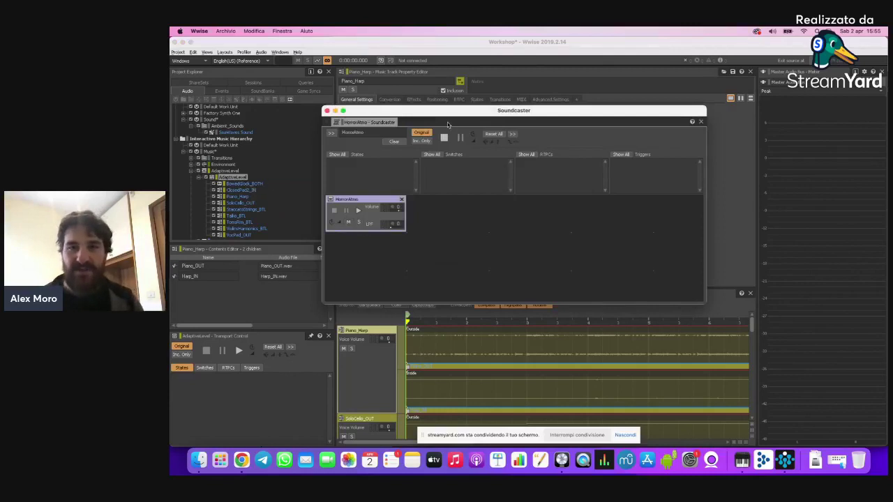
click(338, 123)
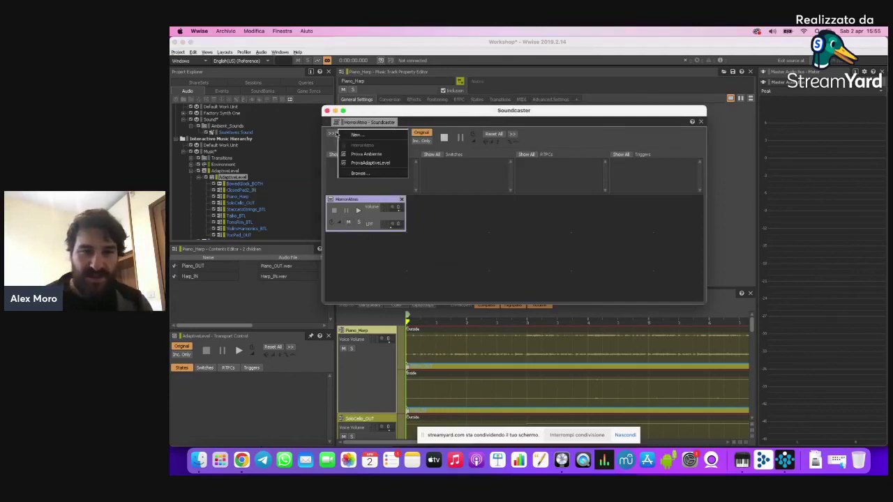
click(359, 159)
click(335, 135)
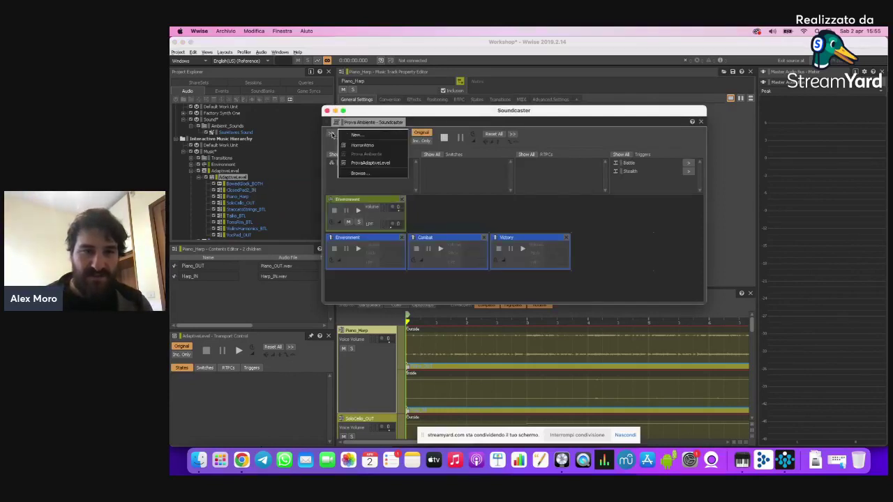
click(359, 161)
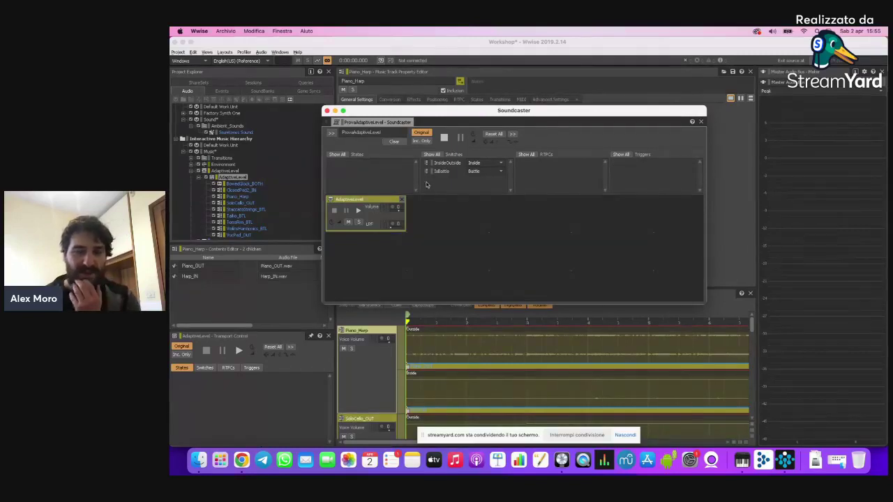
Step: Set the InsideOutside switch to Outside and IsBattle to Explore, and start playing AdaptiveLevel
click(481, 163)
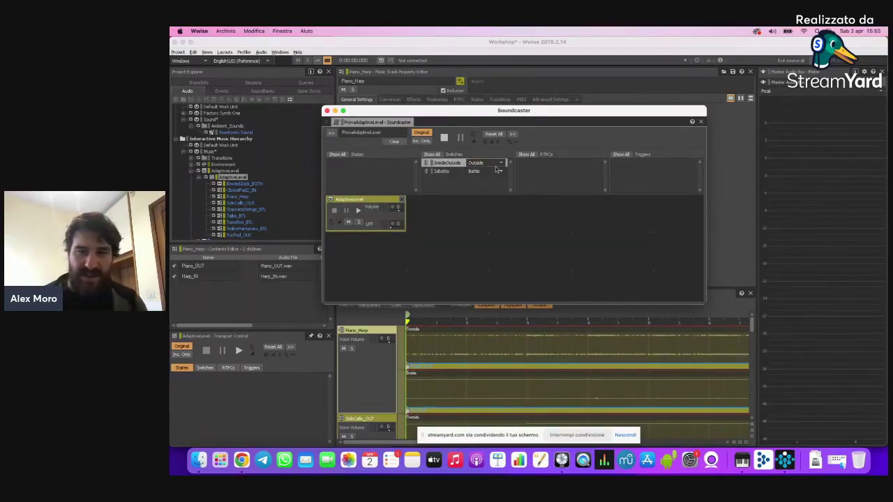
click(483, 171)
click(478, 180)
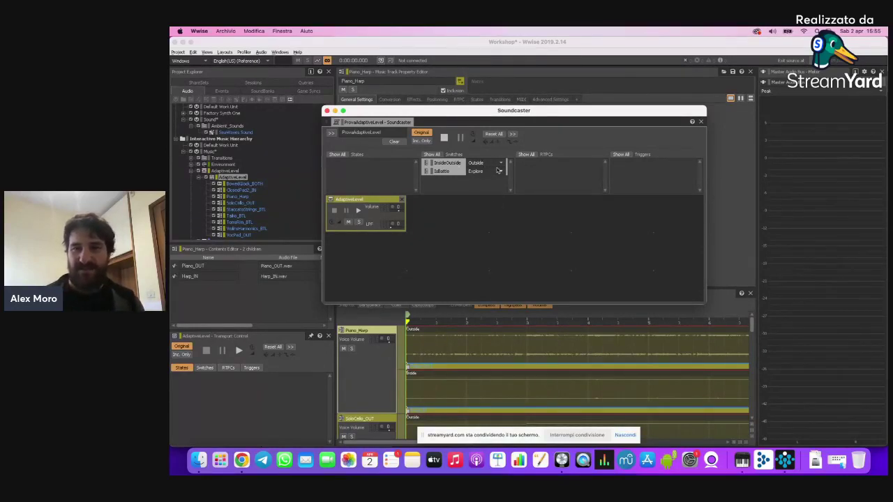
click(358, 211)
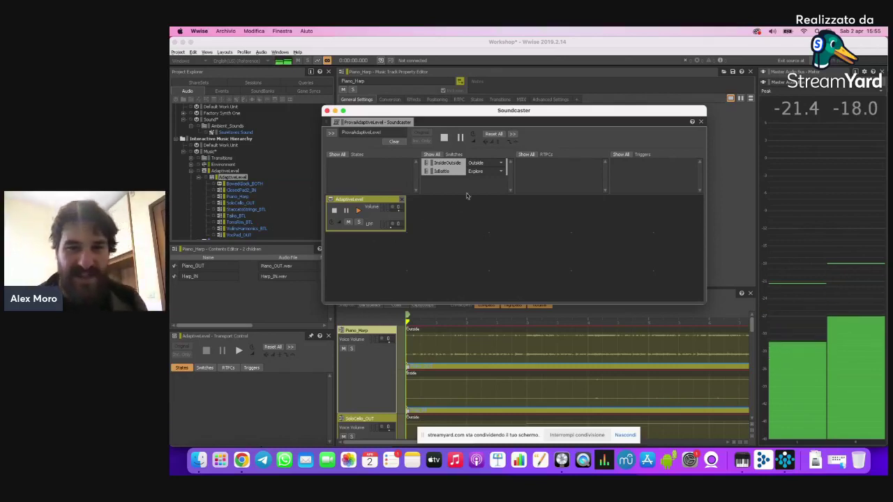
Step: Audition the location change during playback by setting InsideOutside to Inside and back to Outside
click(490, 163)
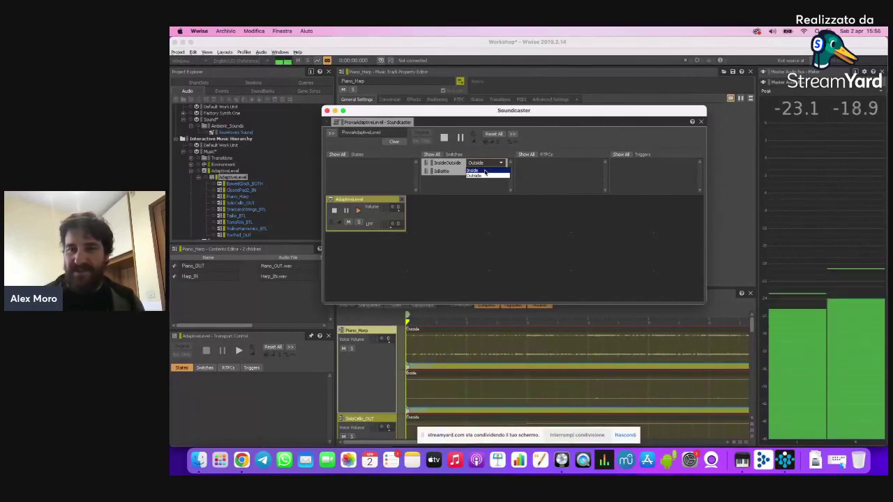
click(485, 172)
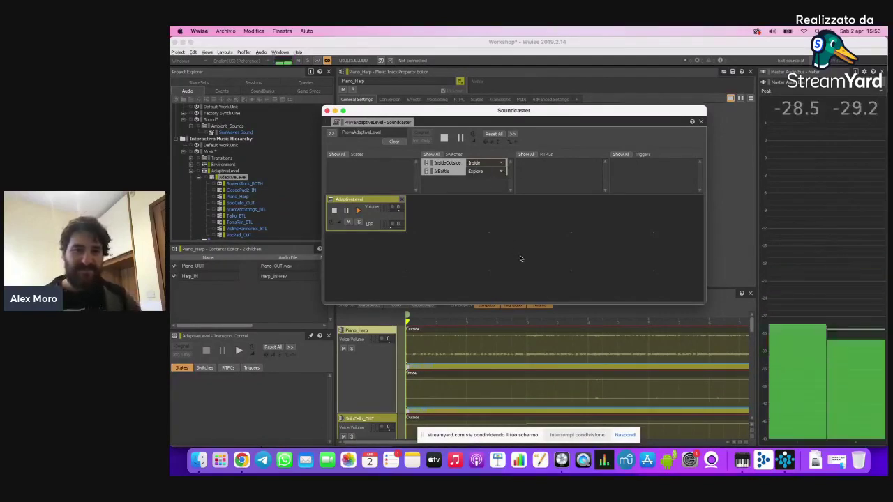
click(492, 163)
click(486, 176)
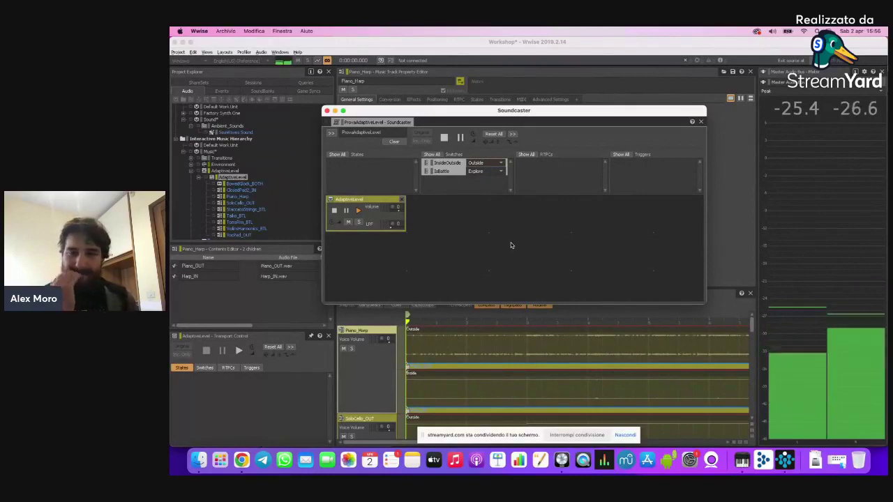
Step: Audition the battle layers by setting IsBattle to Battle and back to Explore, and stop AdaptiveLevel
click(493, 171)
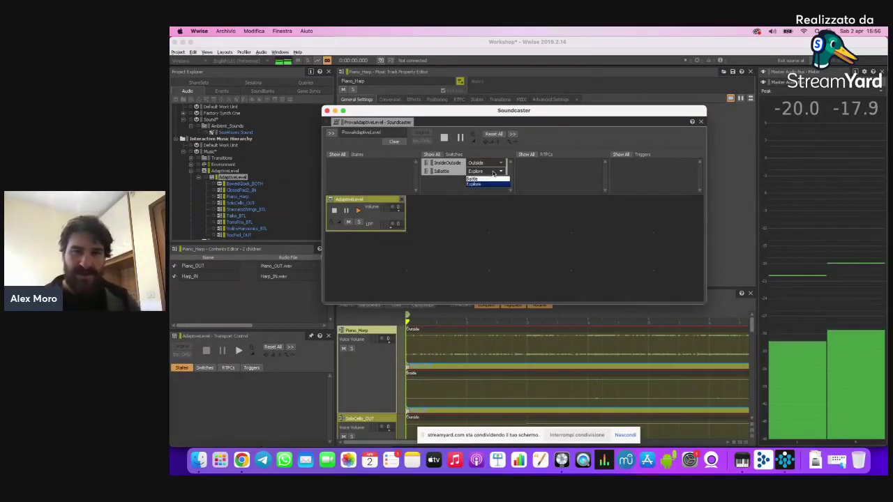
click(490, 181)
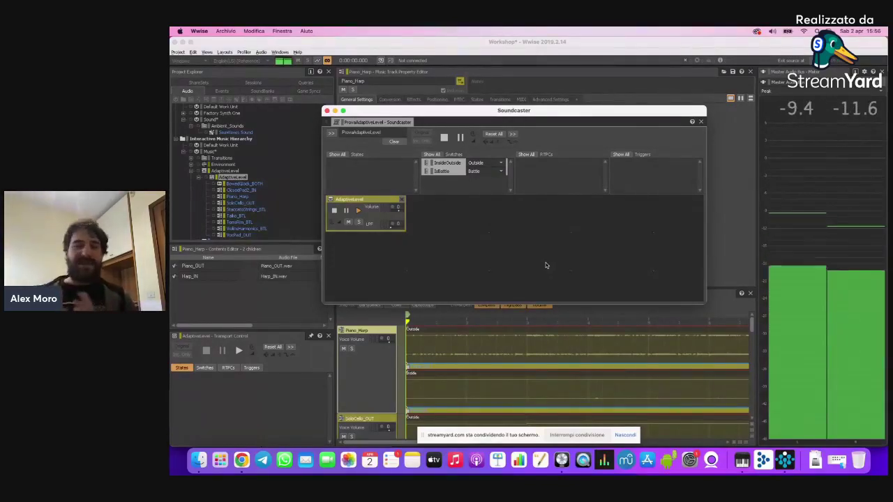
click(490, 173)
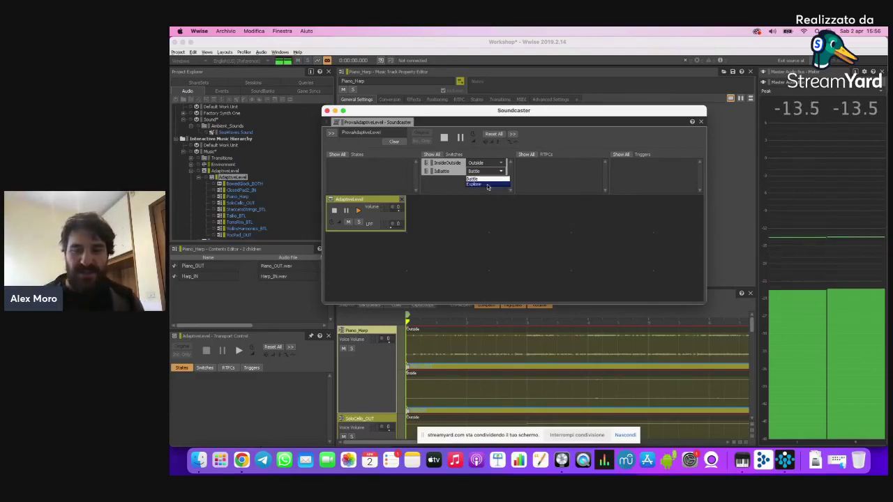
click(480, 184)
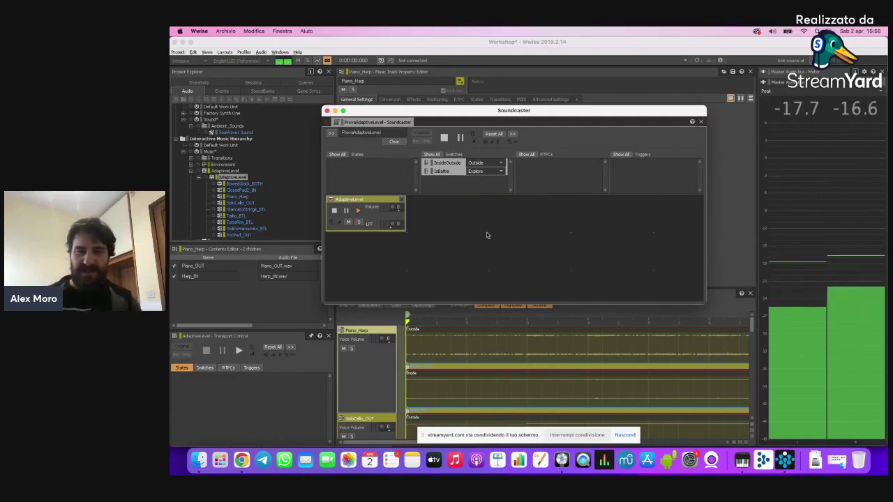
click(334, 211)
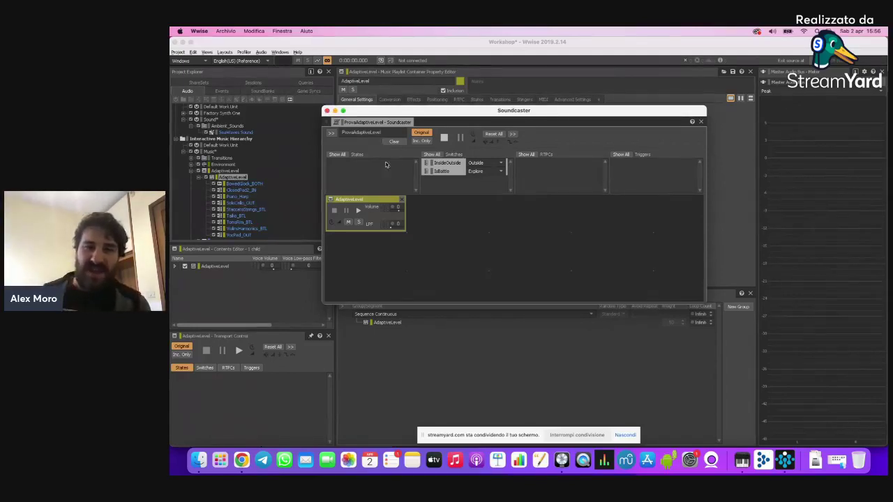
Step: Close the Soundcaster and show the transition settings of the AdaptiveLevel playlist container
click(327, 110)
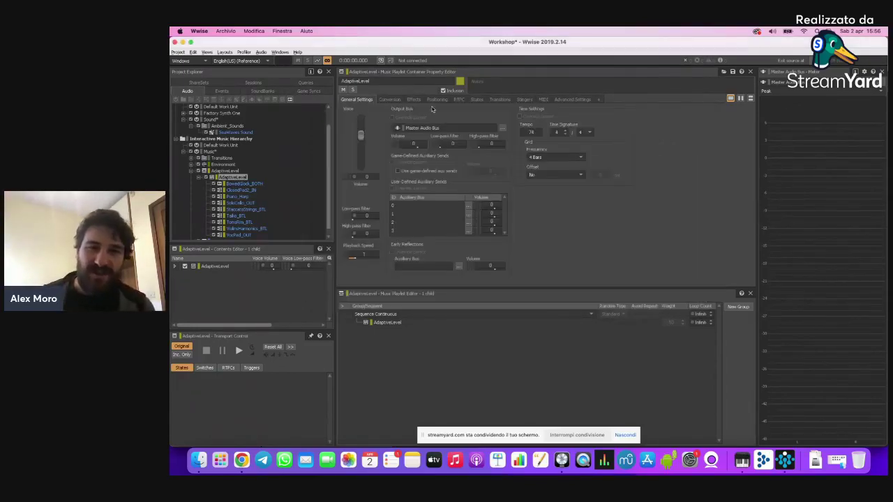
click(500, 100)
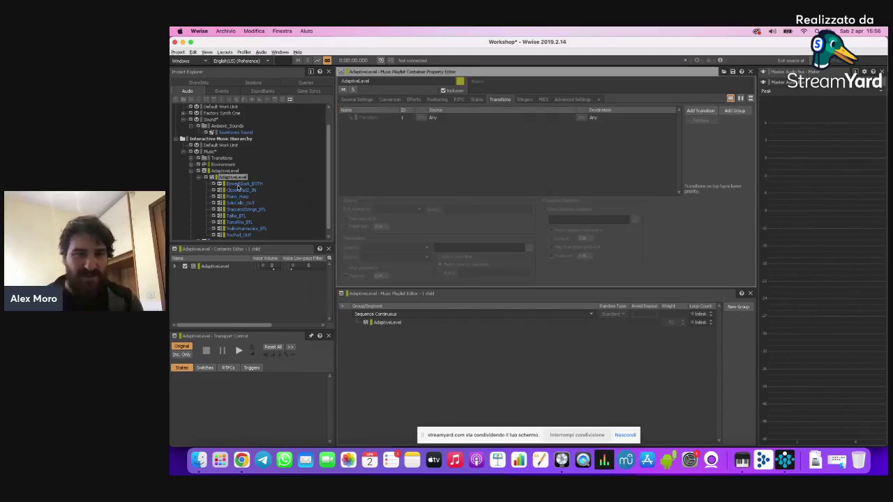
Step: Show the general settings of the AdaptiveLevel music segment that holds the BowedGlock_BOTH track
click(240, 185)
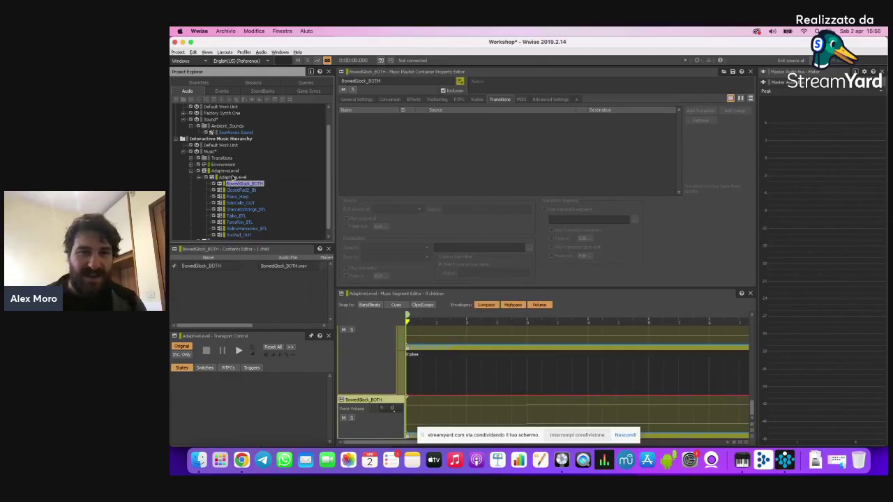
click(233, 178)
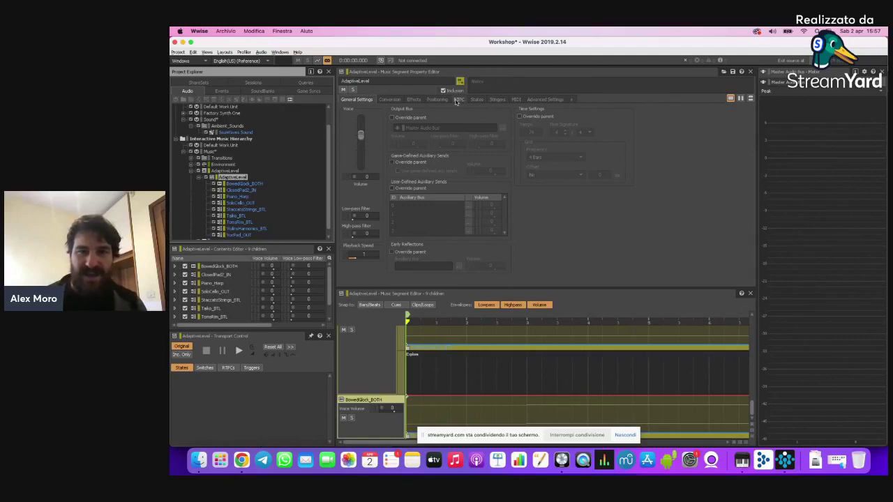
click(434, 101)
click(357, 100)
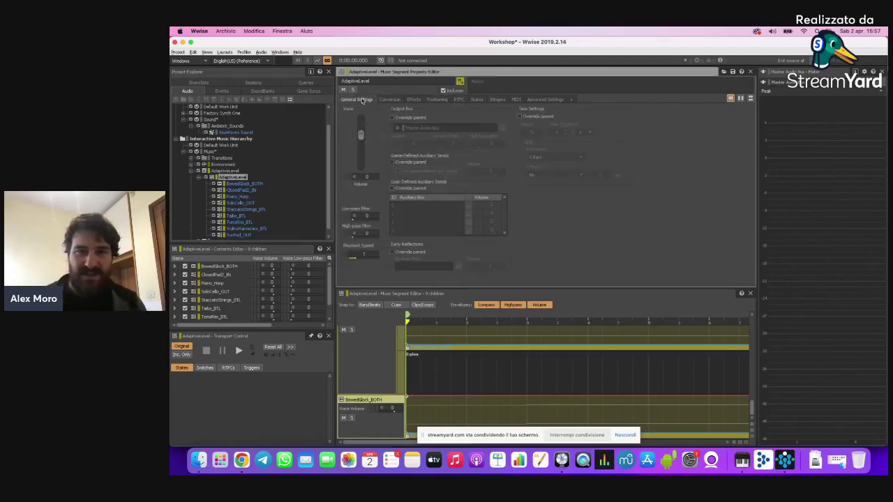
Step: Look over the project's music events and return to the interactive music hierarchy
click(223, 92)
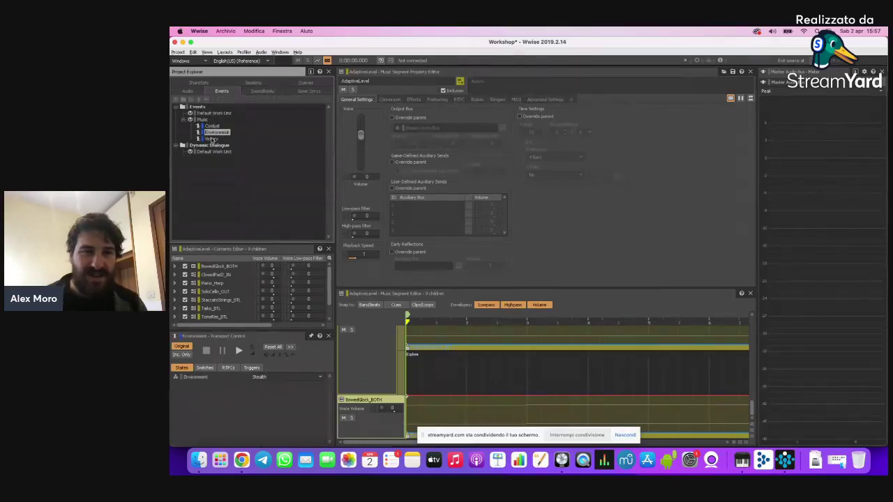
click(187, 92)
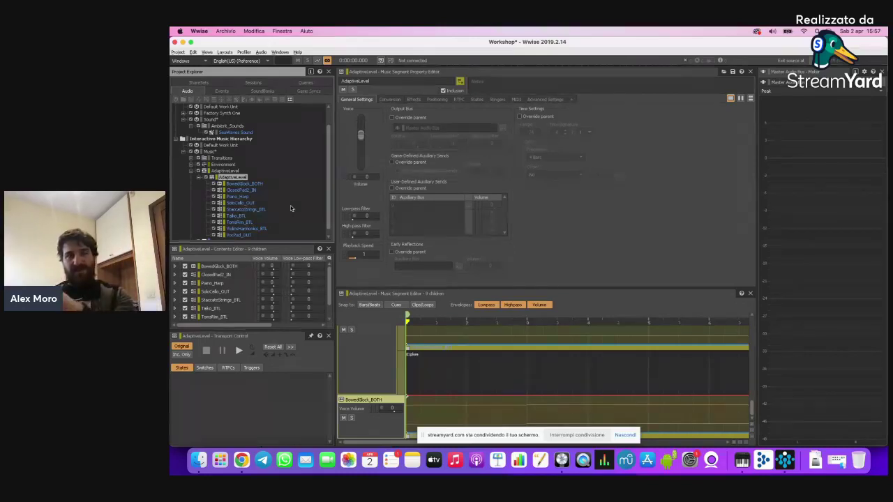
click(570, 433)
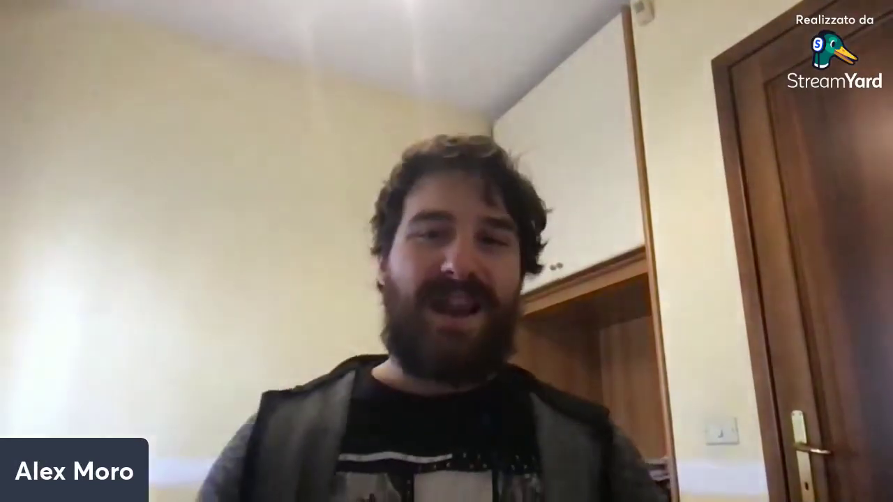